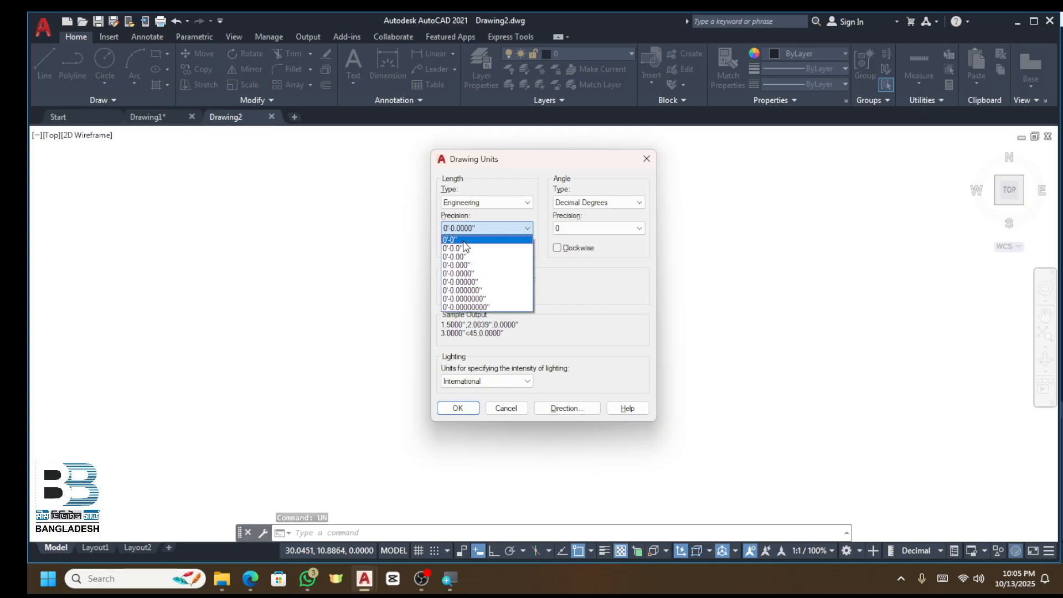
# Step: Set the drawing units' length precision to 0'-0" and accept the units settings
pyautogui.click(481, 238)
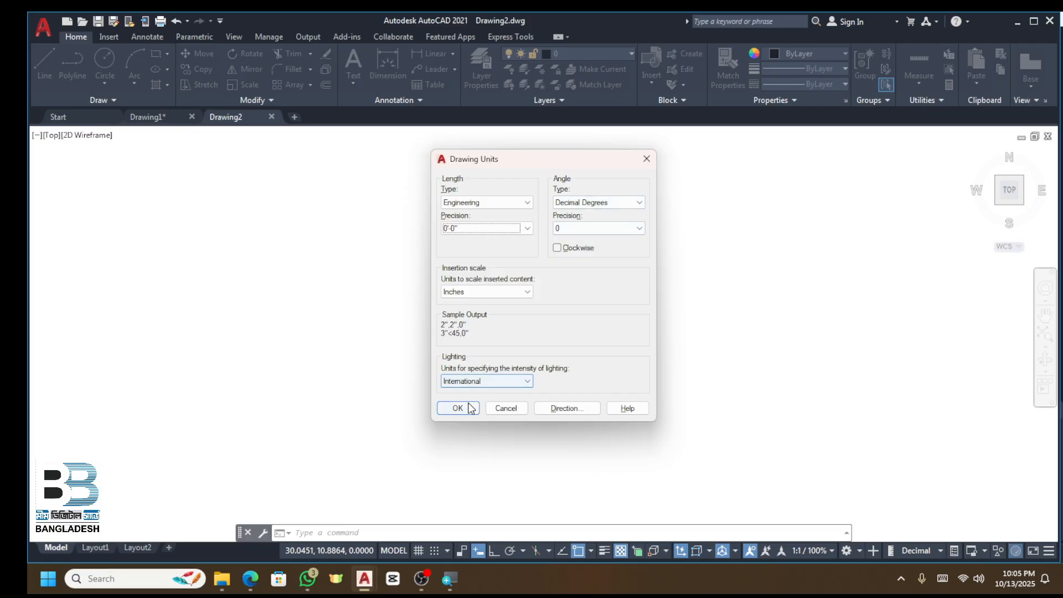
pyautogui.click(455, 408)
# Step: Modify the Standard dimension style's primary units to Engineering format with 0'-0" precision
pyautogui.write('D')
pyautogui.press('Return')
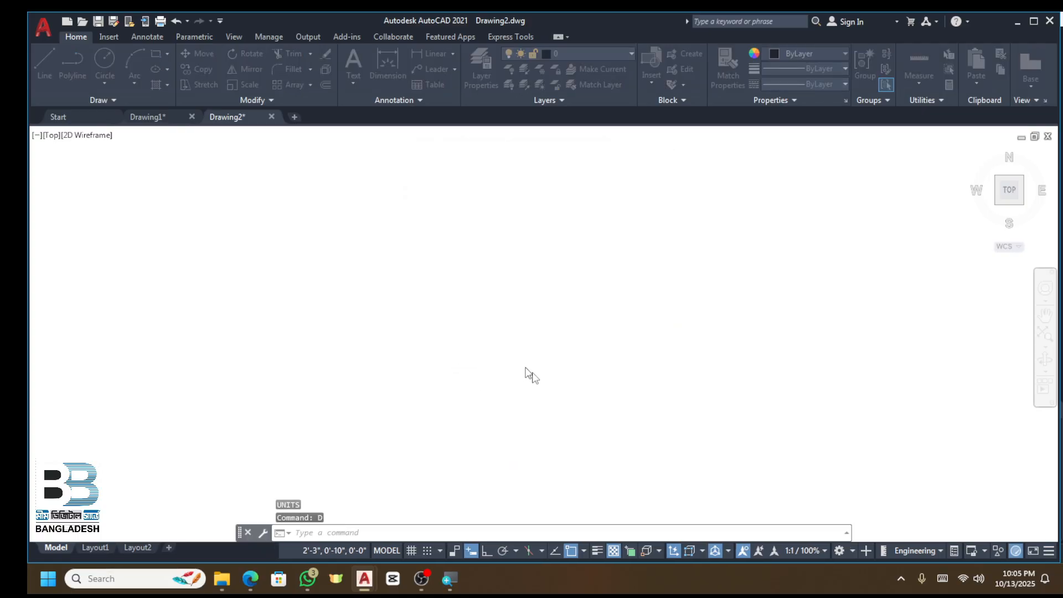
pyautogui.click(681, 266)
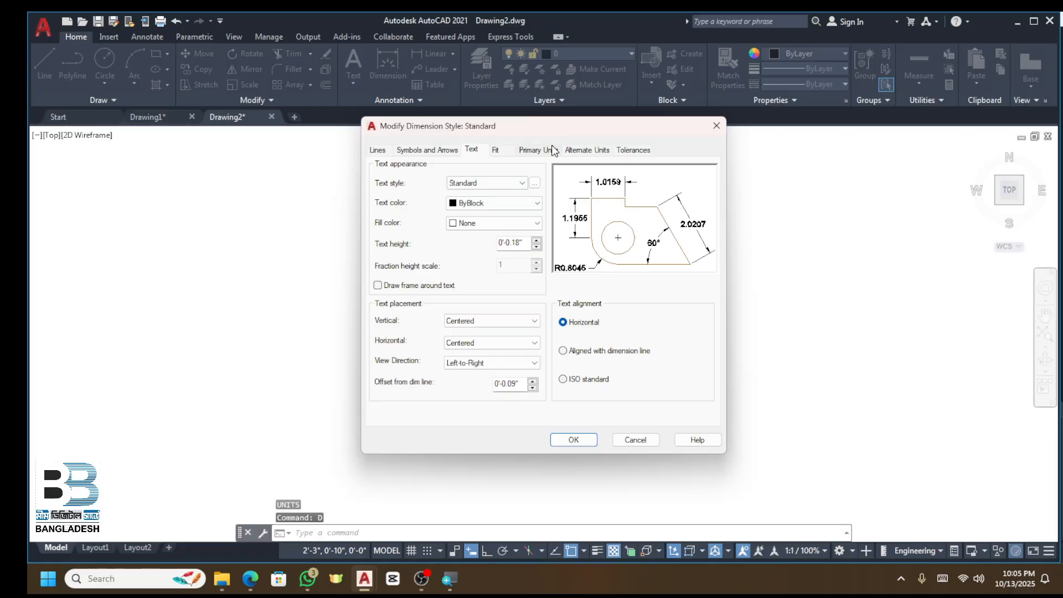
pyautogui.click(537, 150)
pyautogui.click(471, 178)
pyautogui.click(472, 206)
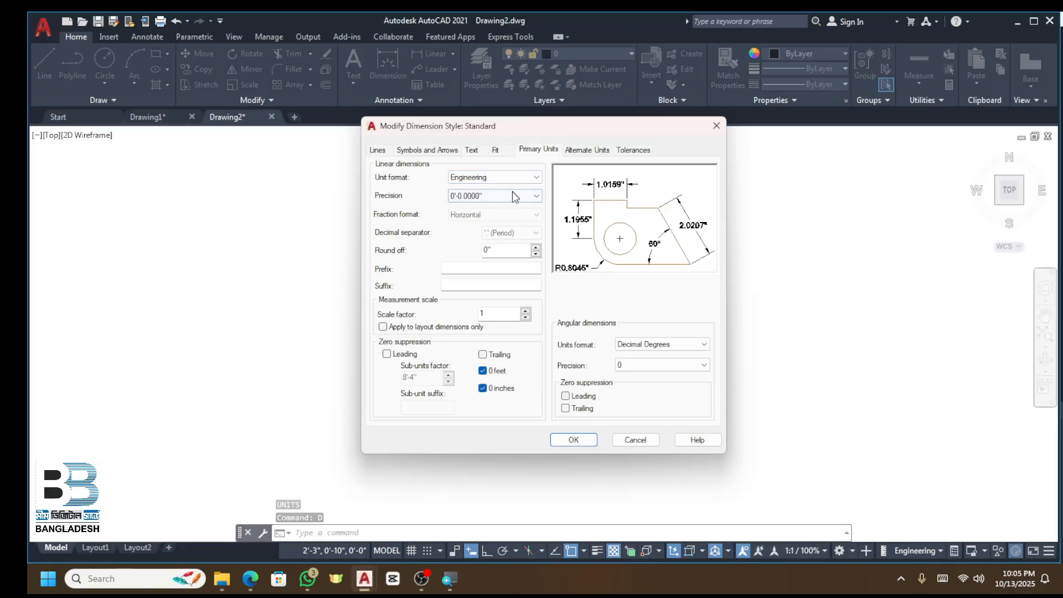
pyautogui.click(475, 195)
pyautogui.click(475, 202)
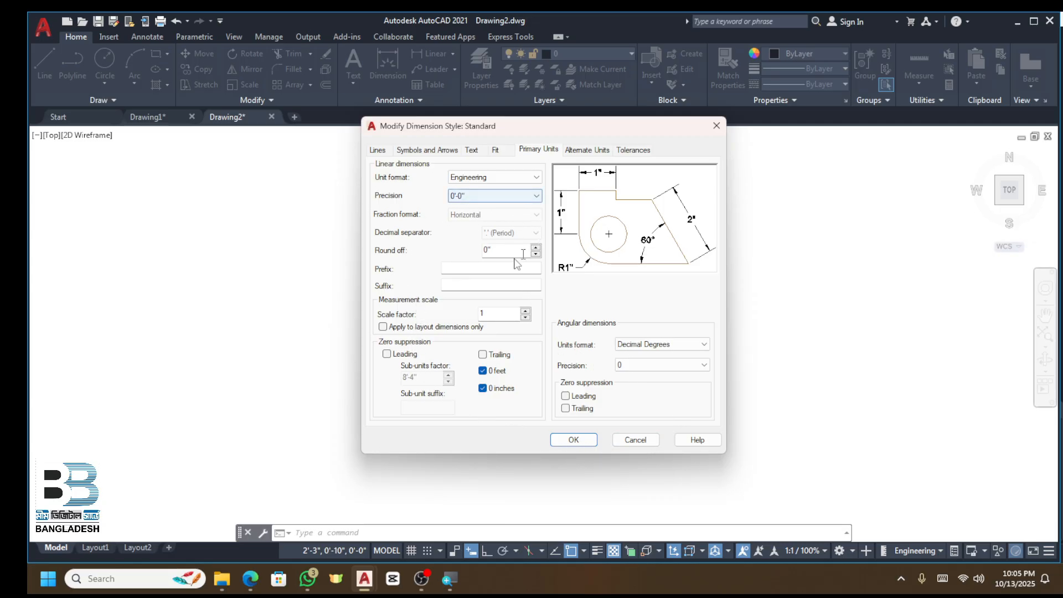
# Step: Change the Standard text style used by the dimensions to Arial Bold, make it current and save the change
pyautogui.click(471, 149)
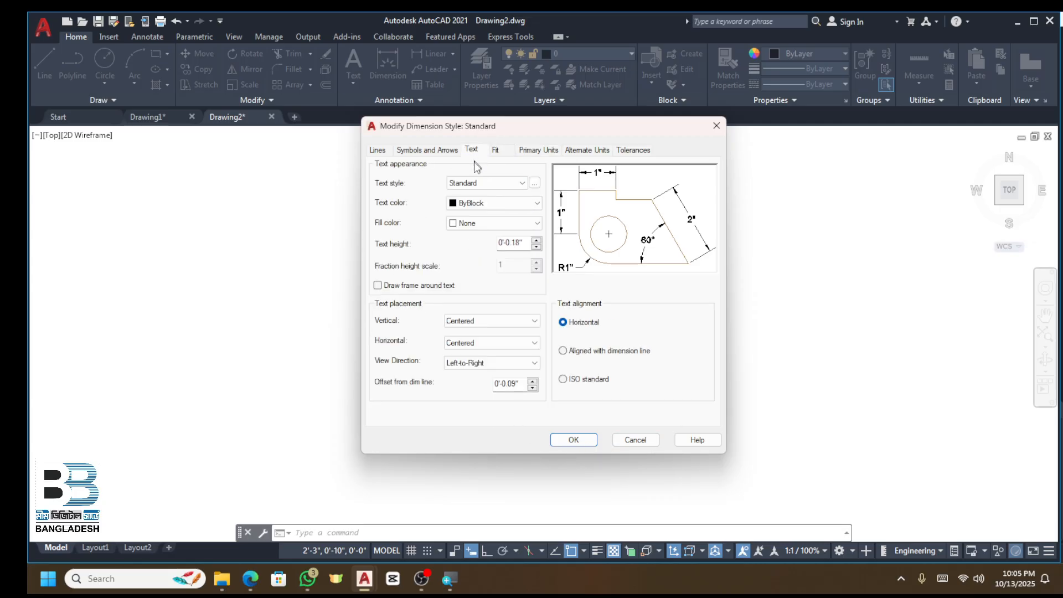
pyautogui.click(535, 183)
pyautogui.click(659, 229)
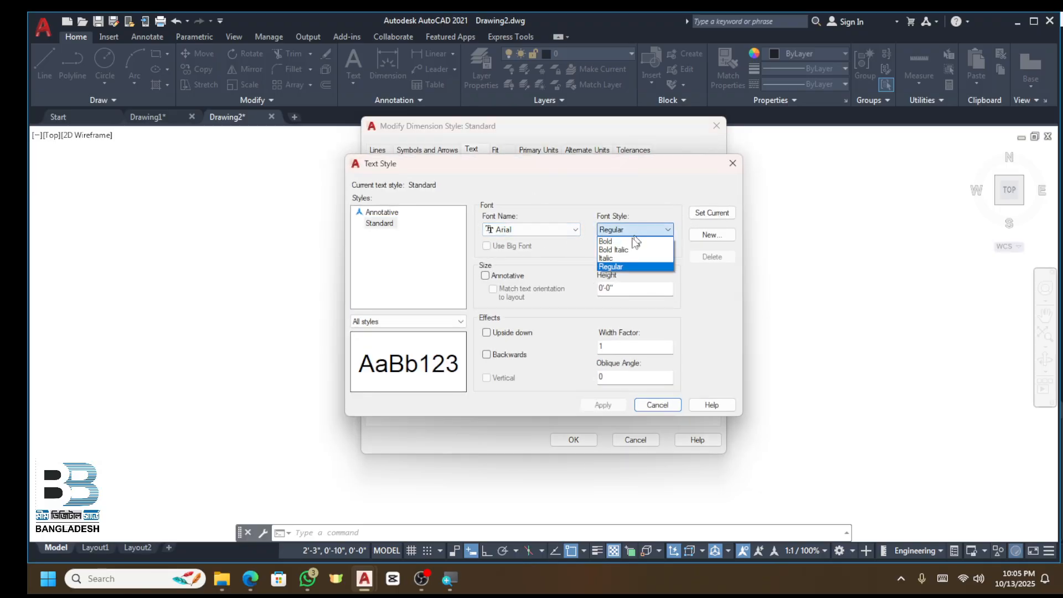
pyautogui.click(614, 250)
pyautogui.click(712, 213)
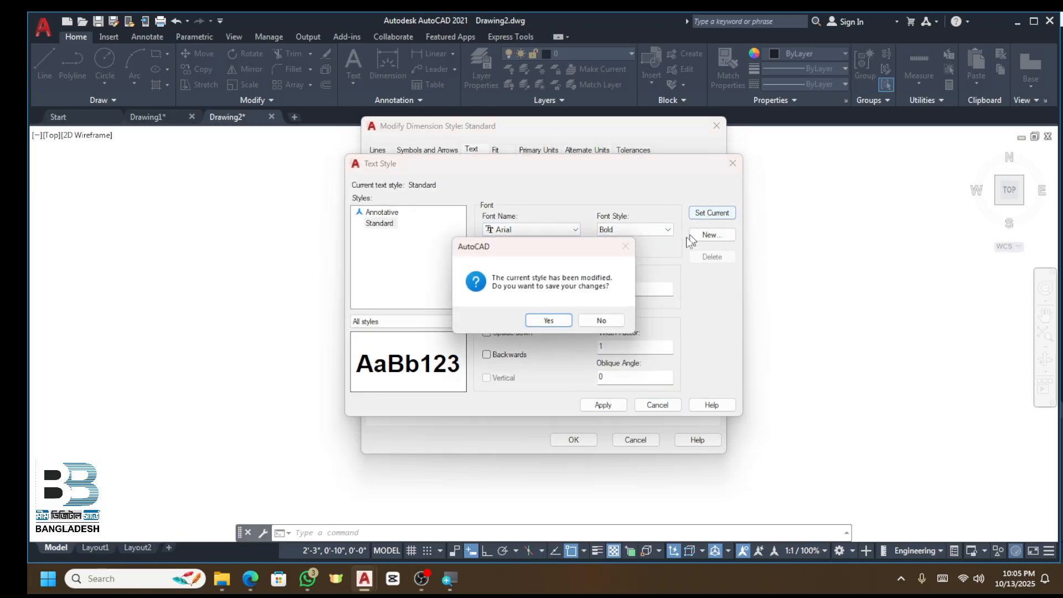
pyautogui.click(548, 318)
pyautogui.click(655, 405)
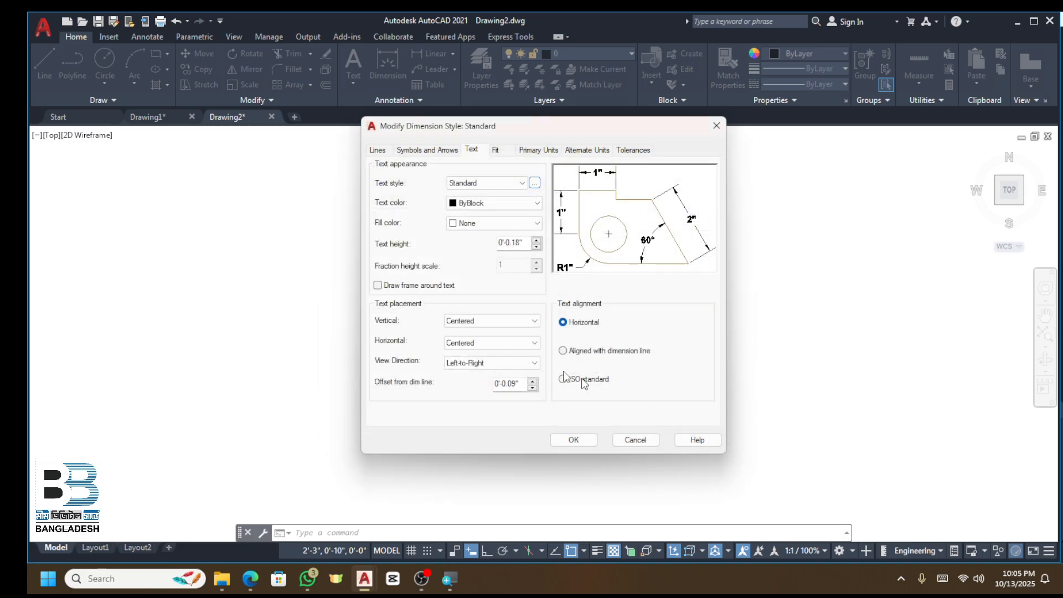
# Step: Set the dimension text height to 1' with ISO standard alignment and save the Standard dimension style
pyautogui.moveTo(527, 241); pyautogui.dragTo(404, 246)
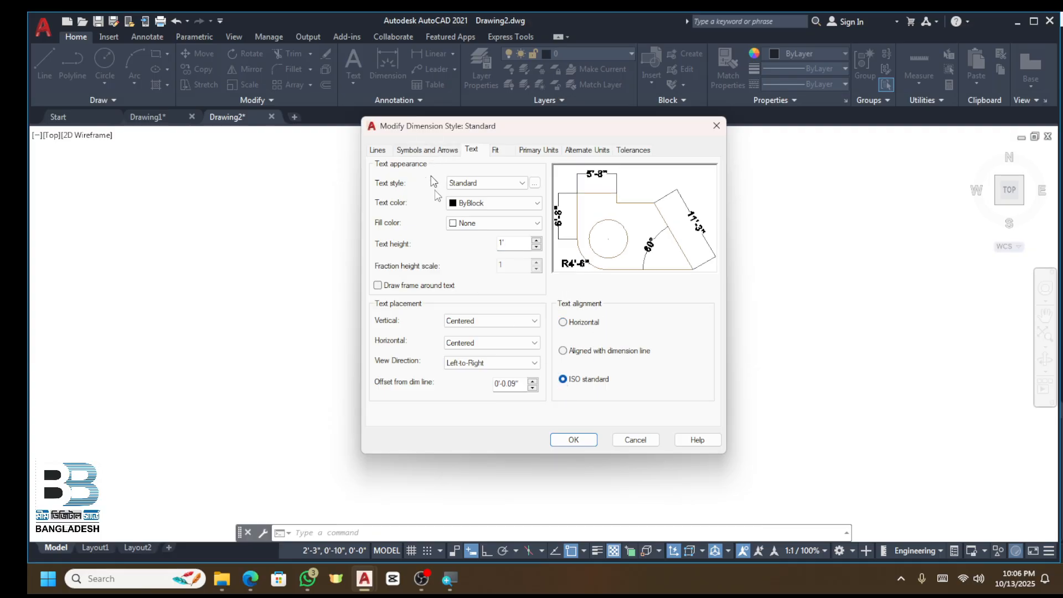
pyautogui.click(427, 149)
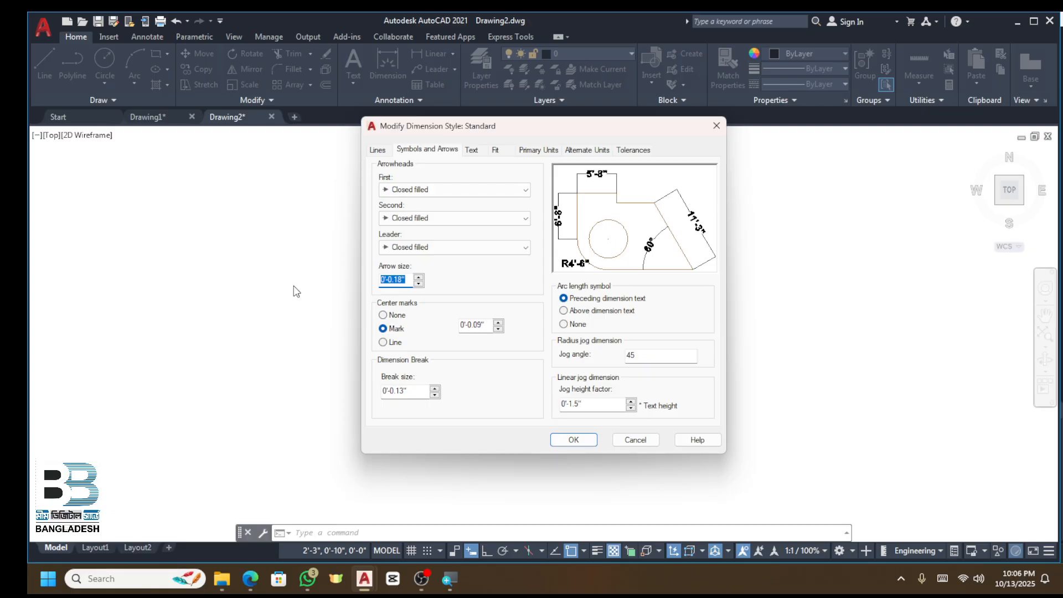
pyautogui.click(574, 440)
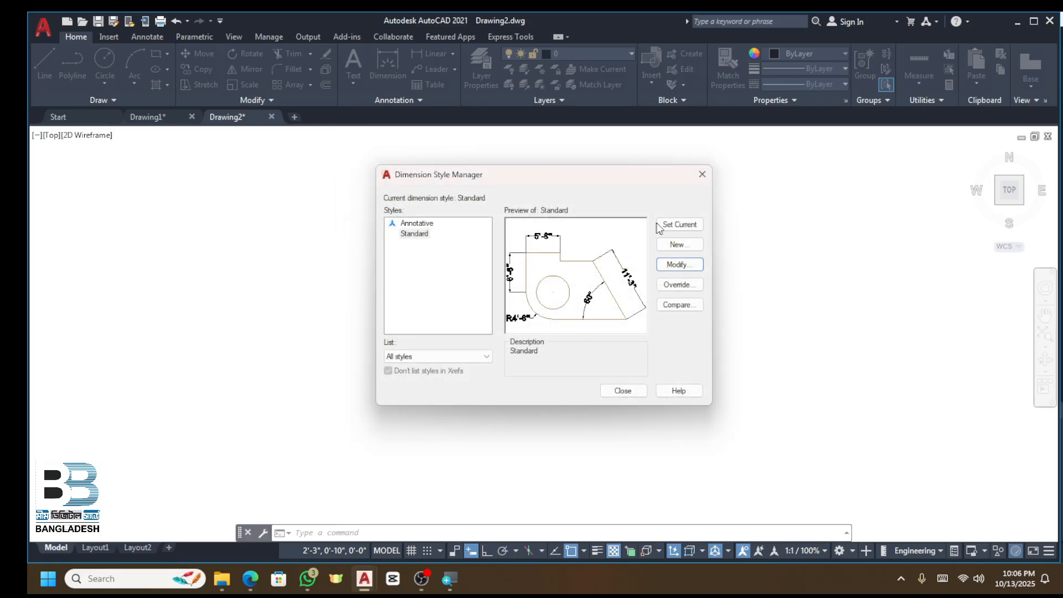
pyautogui.click(623, 391)
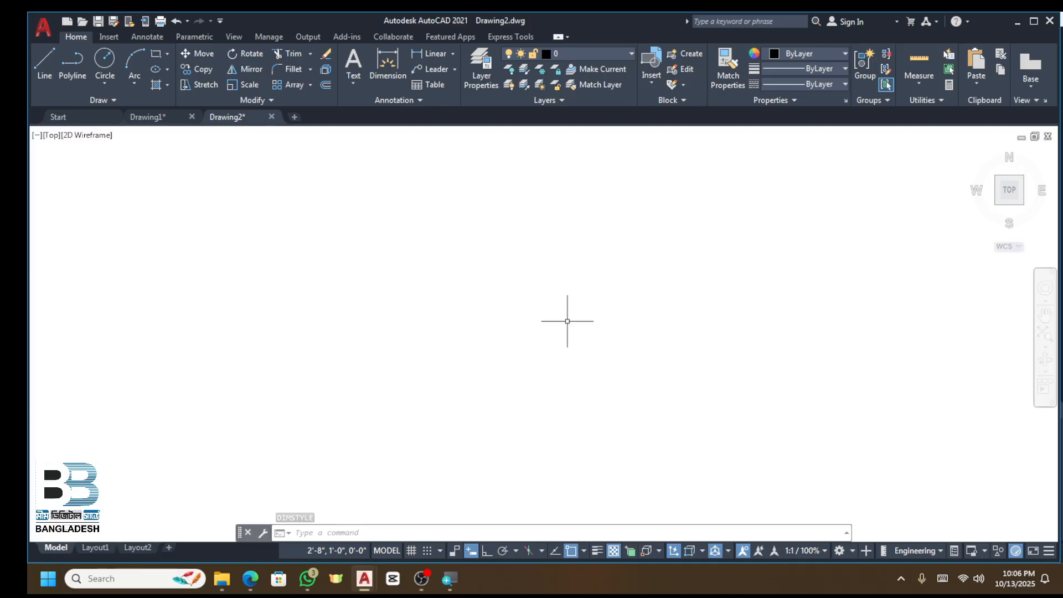
# Step: Open the Assignments 01 image from the desktop's Assignment Meterials folder to view the reference floor plan, and close it
pyautogui.moveTo(440, 594)
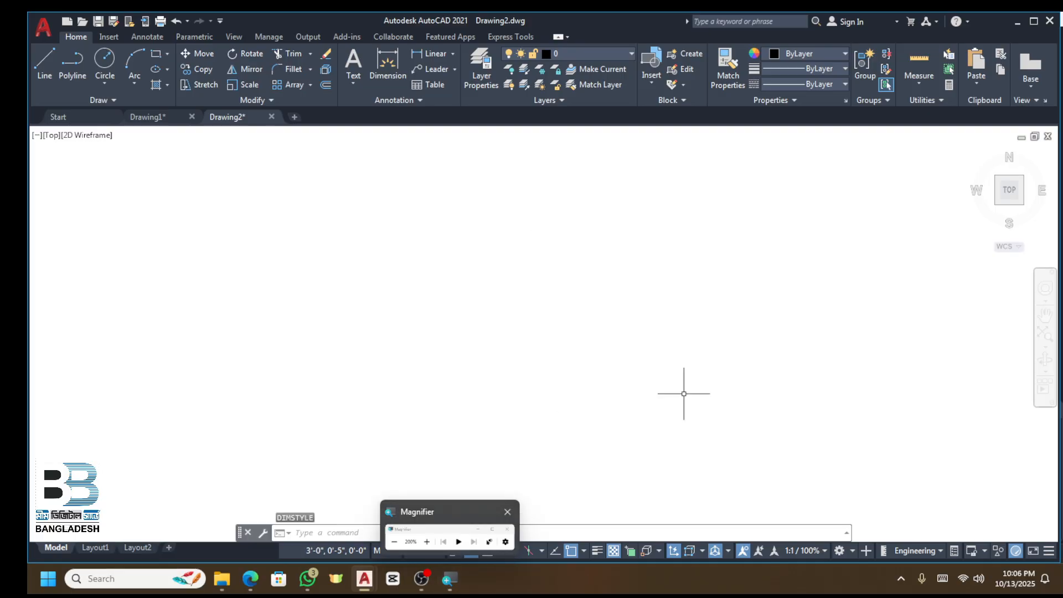
pyautogui.click(1016, 23)
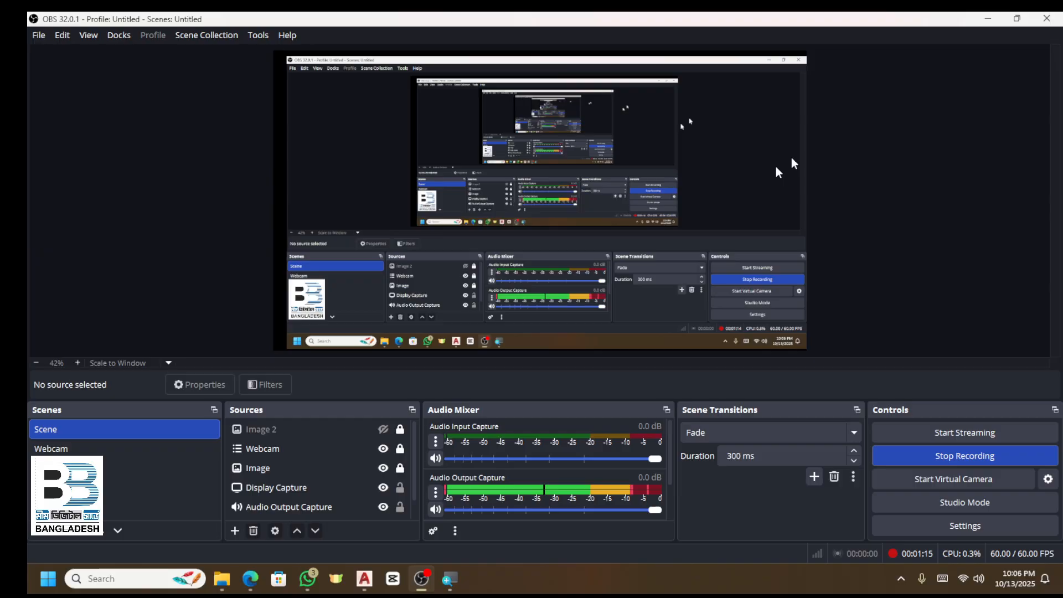
pyautogui.click(990, 16)
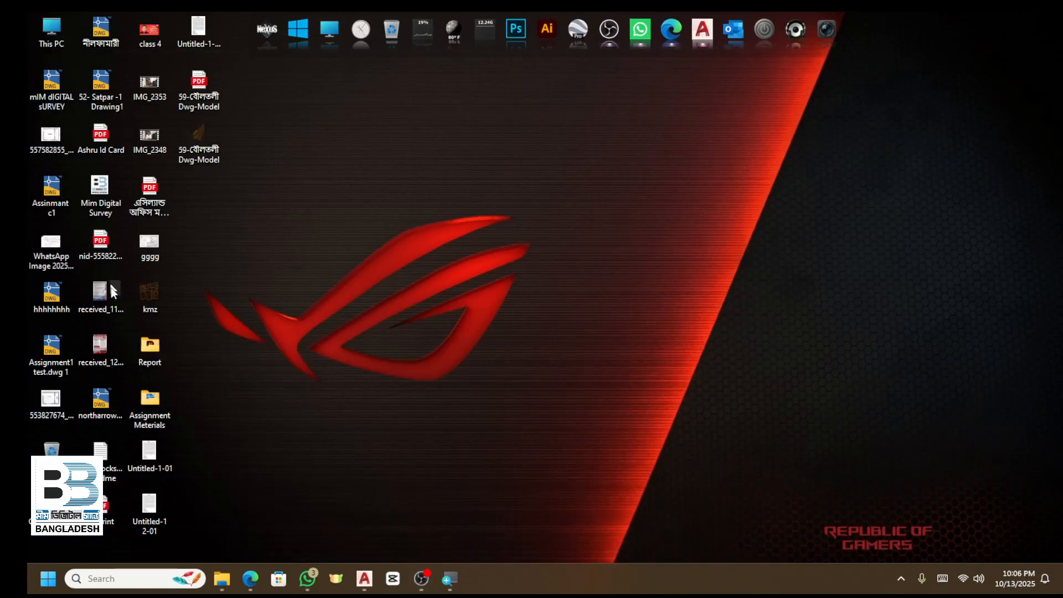
pyautogui.doubleClick(156, 394)
pyautogui.doubleClick(190, 161)
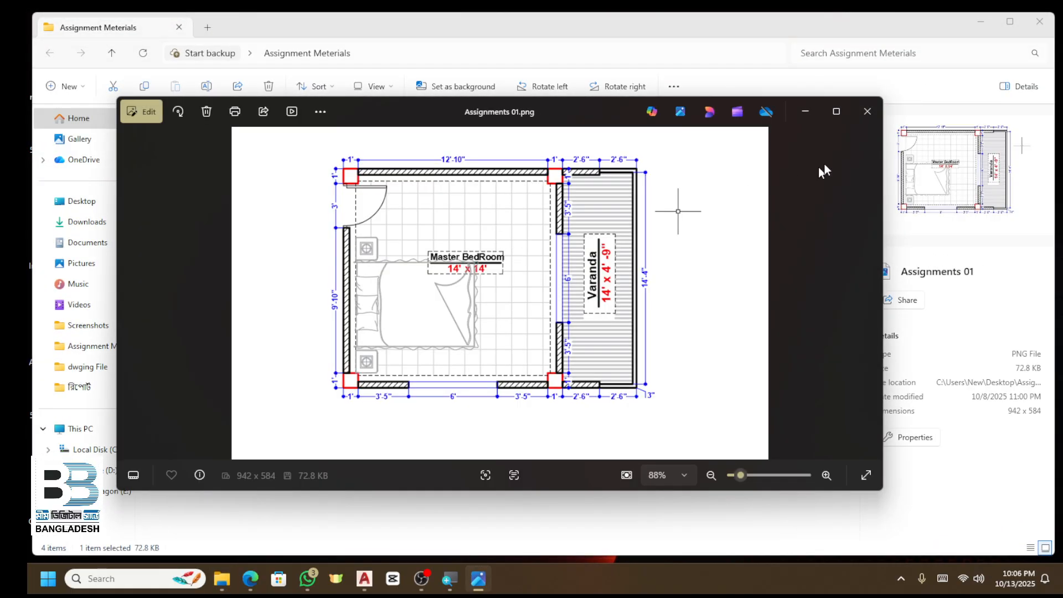
pyautogui.click(867, 111)
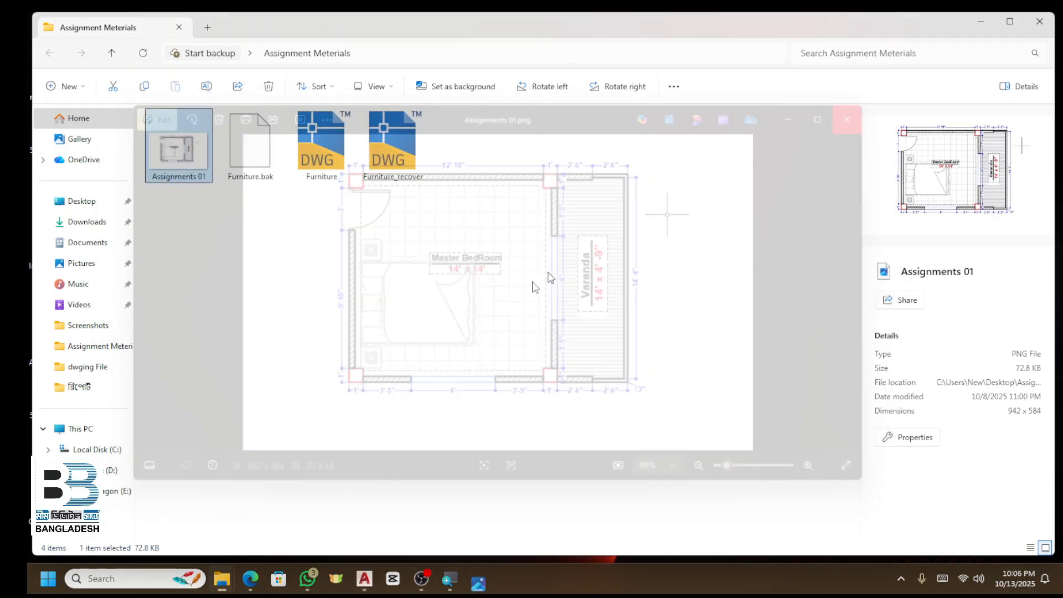
# Step: Switch back to AutoCAD, save Drawing1 and close it, keeping Drawing2 open
pyautogui.moveTo(369, 582)
pyautogui.click(435, 512)
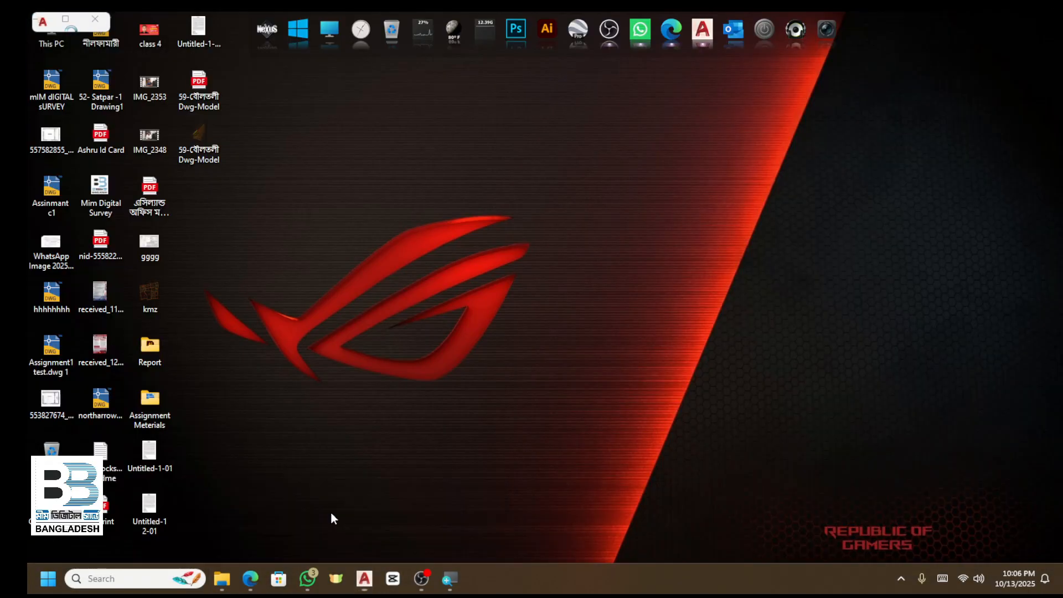
pyautogui.click(330, 511)
pyautogui.click(192, 117)
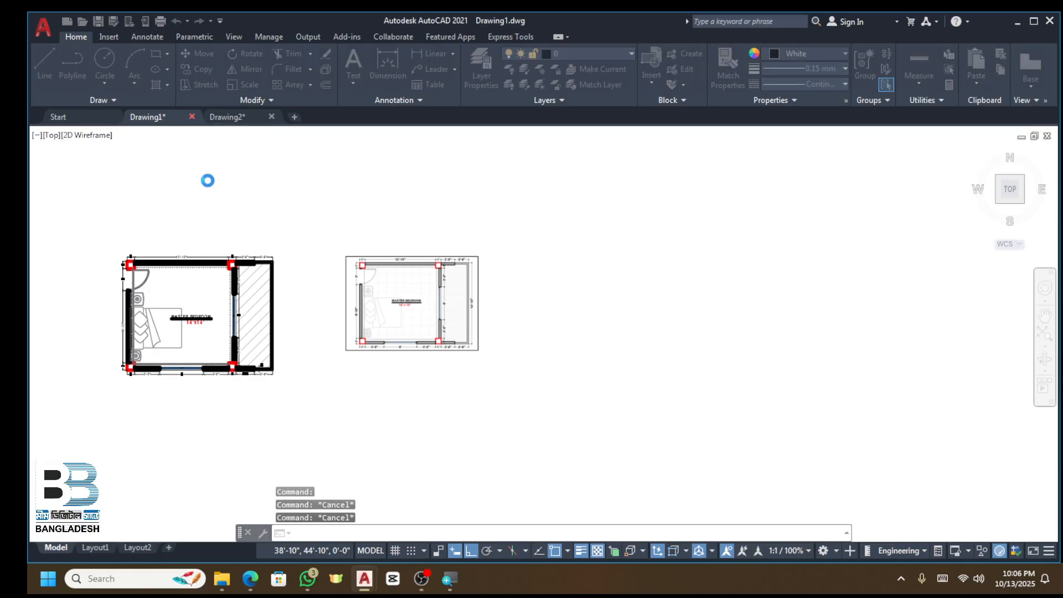
pyautogui.click(639, 321)
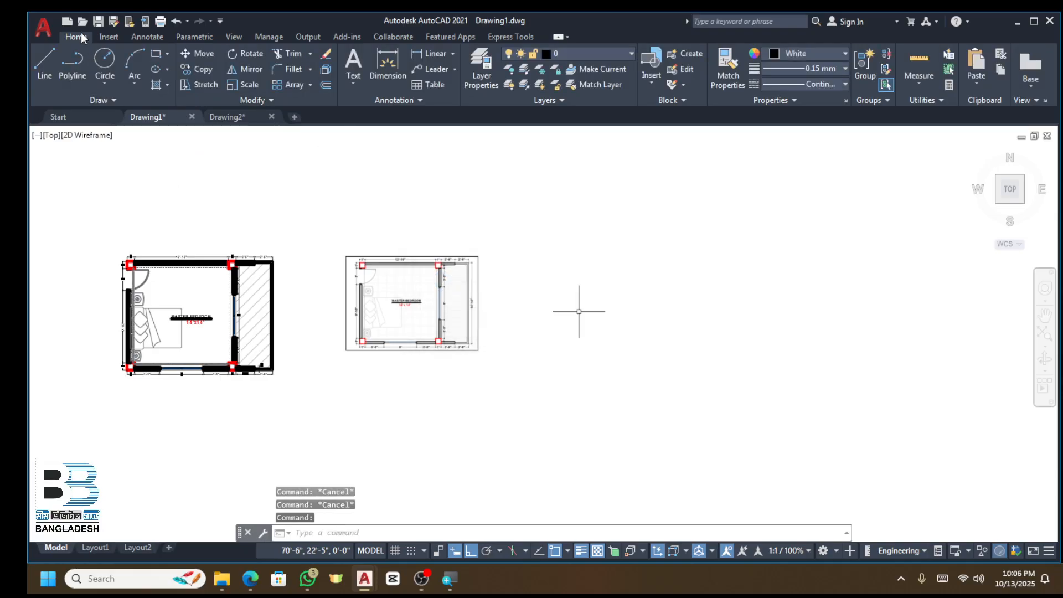
pyautogui.click(44, 26)
pyautogui.click(141, 116)
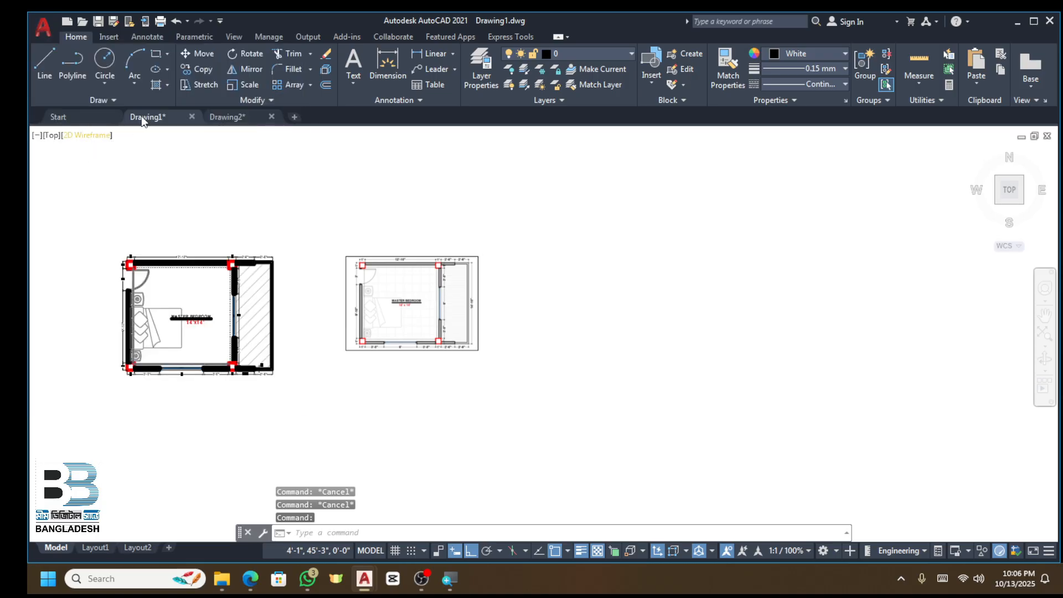
pyautogui.hotkey('ctrl', 's')
pyautogui.click(193, 117)
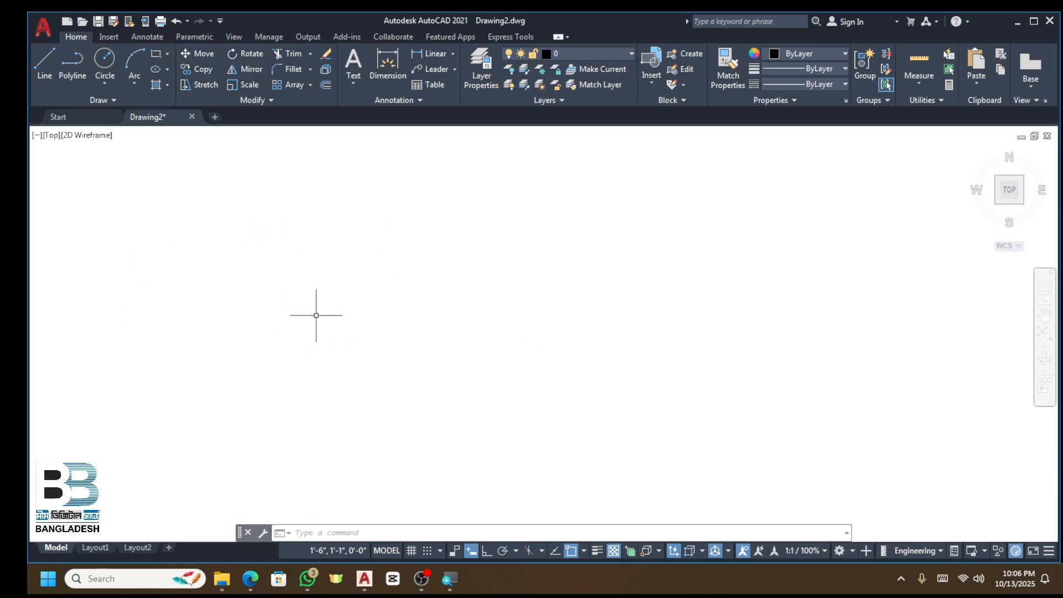
# Step: Insert the Assignments 01 image from the Assignment Meterials folder into Drawing2, scaling it freehand and keeping it horizontal with Ortho on
pyautogui.click(1018, 21)
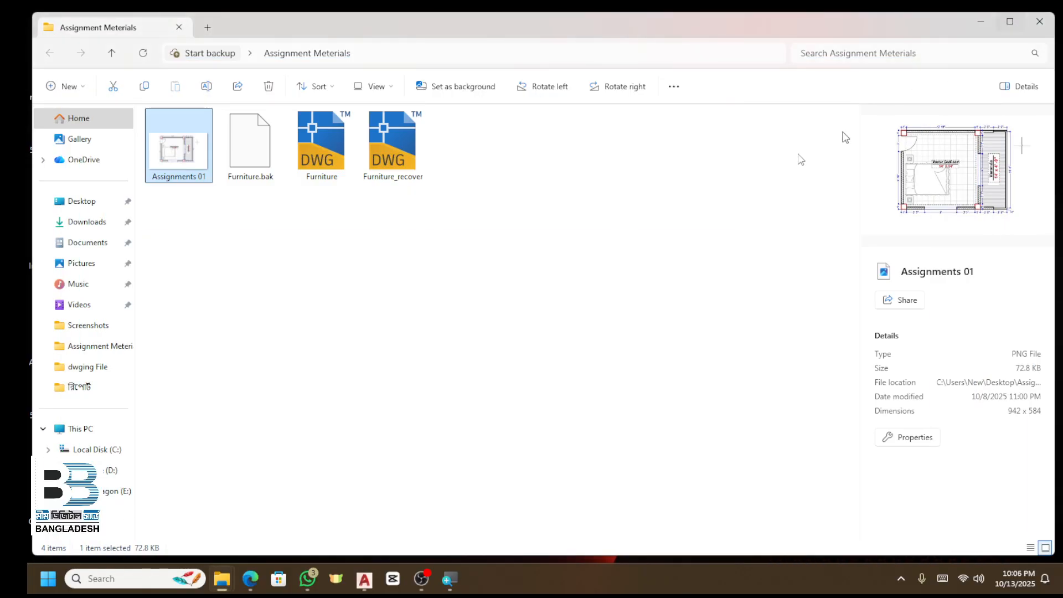
pyautogui.moveTo(167, 154); pyautogui.dragTo(363, 588)
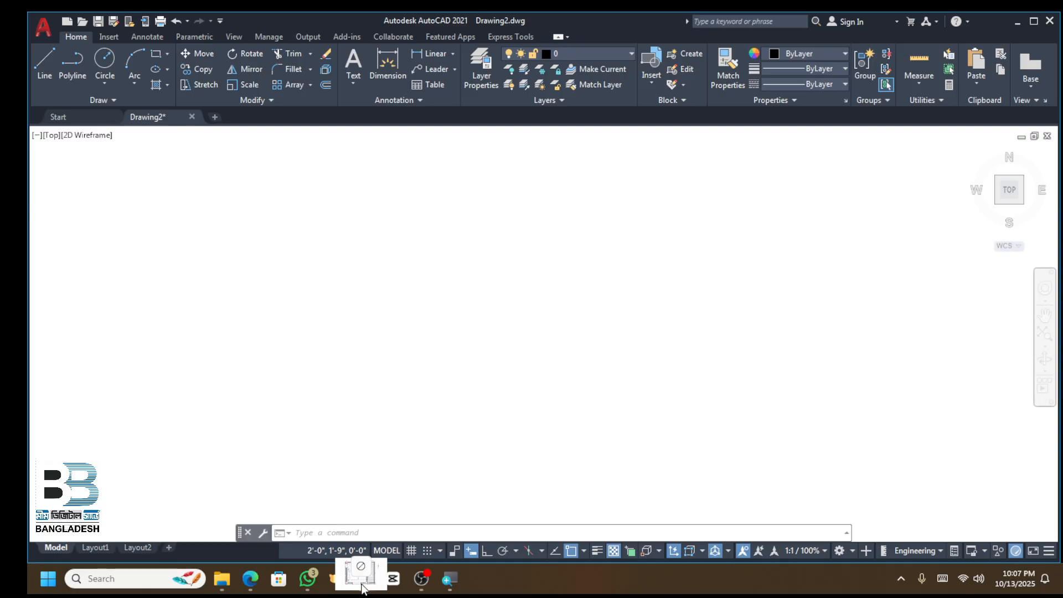
pyautogui.moveTo(363, 588)
pyautogui.mouseDown()
pyautogui.moveTo(509, 262)
pyautogui.moveTo(505, 247)
pyautogui.mouseUp()
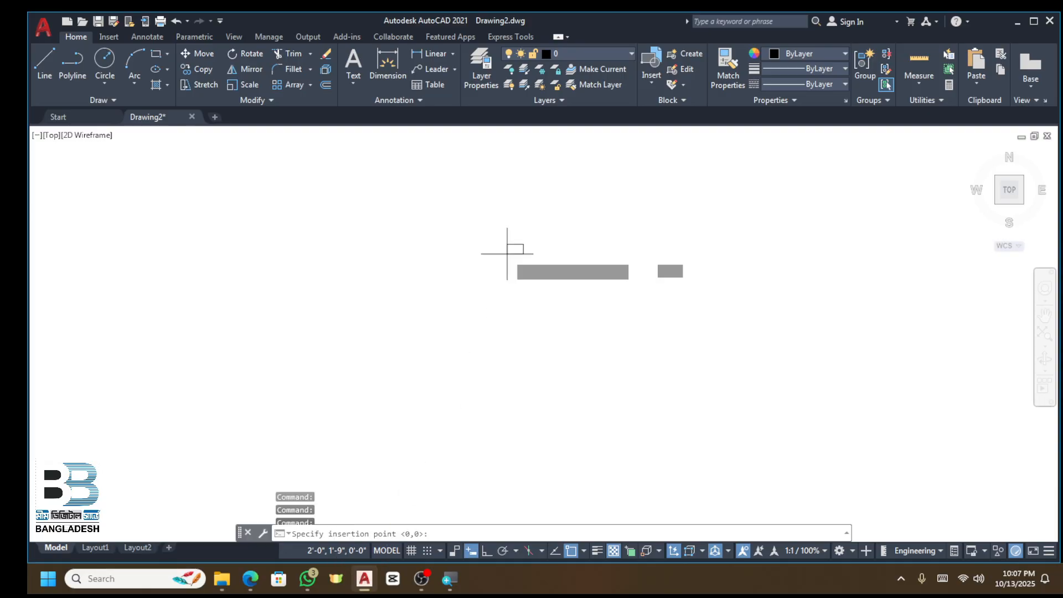
pyautogui.click(457, 249)
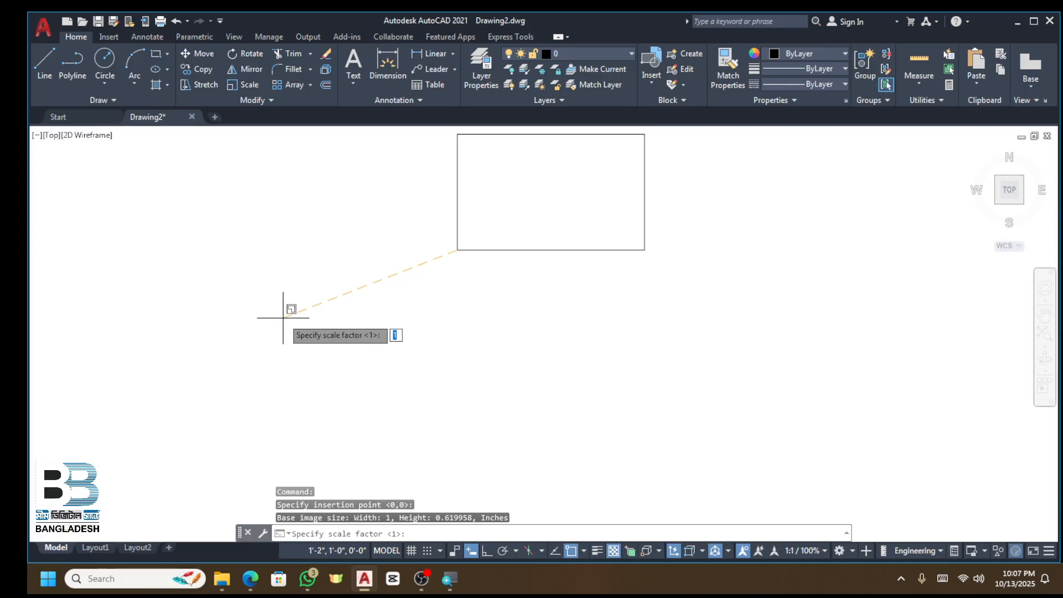
pyautogui.click(308, 308)
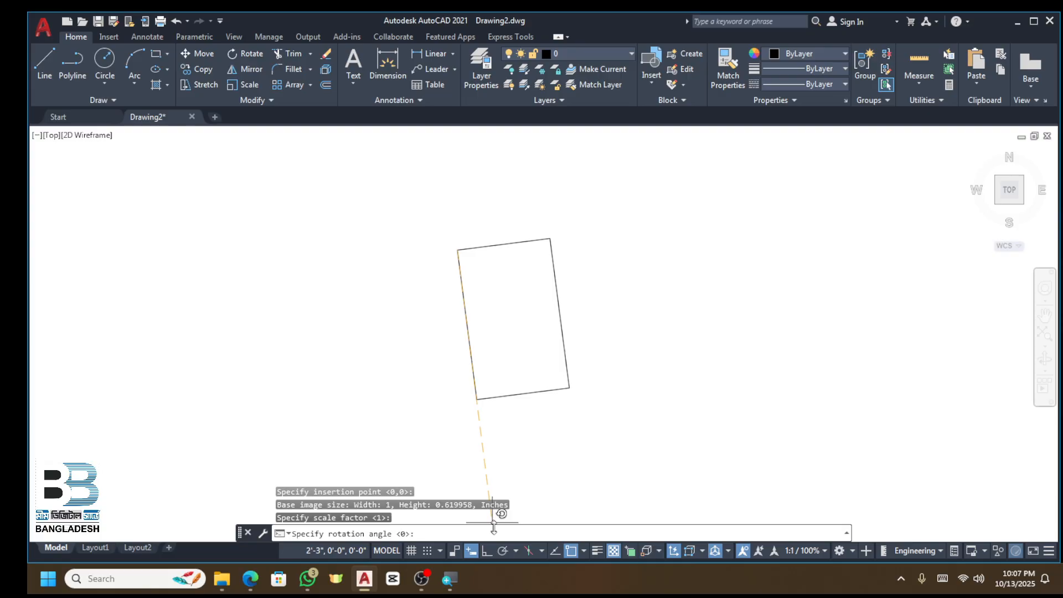
pyautogui.click(487, 551)
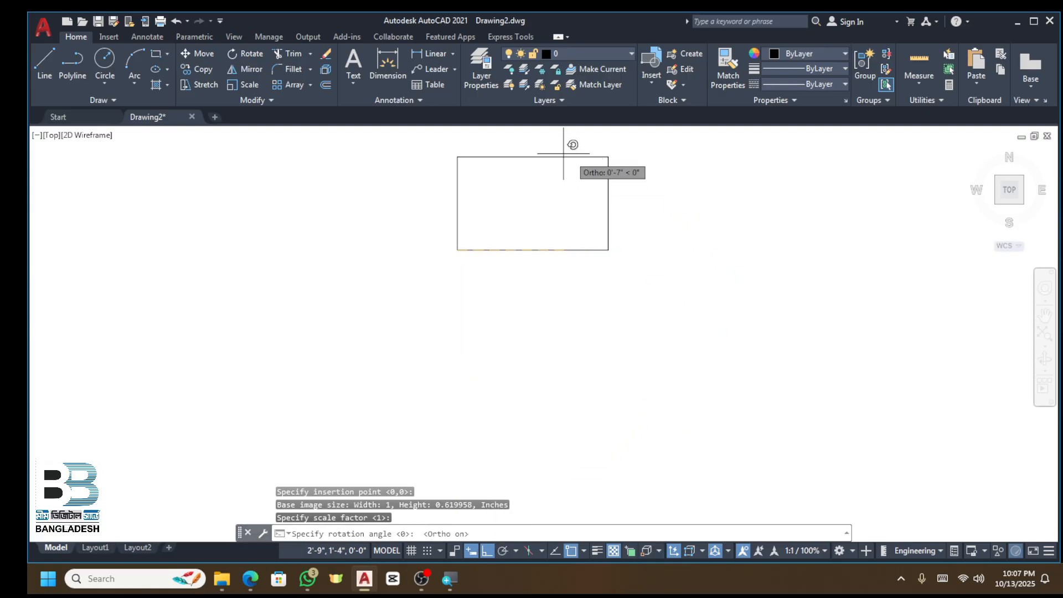
pyautogui.click(600, 267)
# Step: Examine the columns, walls and dimensions of the Master BedRoom and Varanda on the inserted floor plan image
pyautogui.scroll(4, 562, 159)
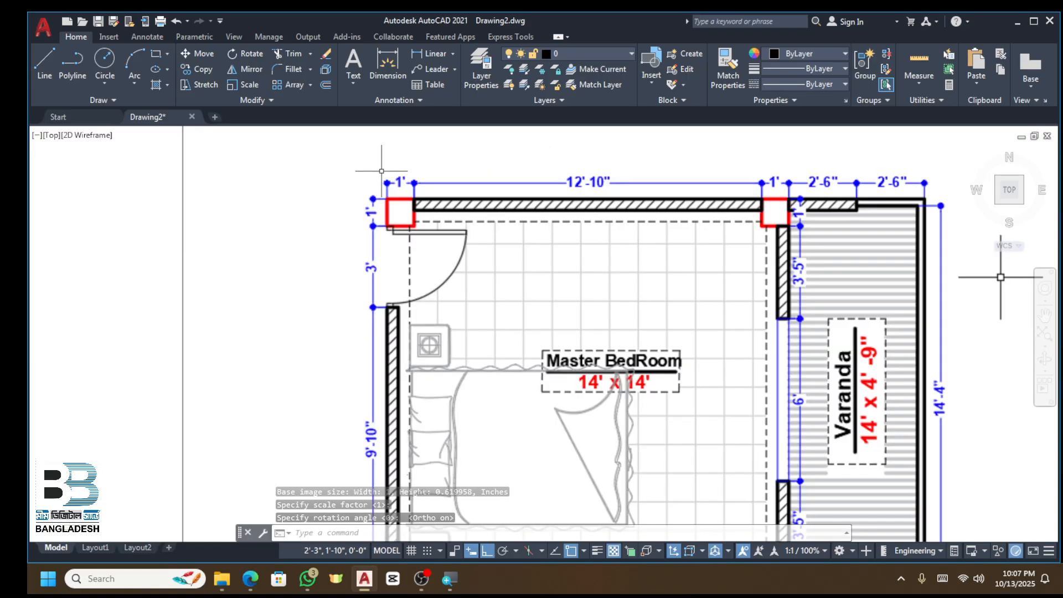
pyautogui.scroll(4, 369, 173)
pyautogui.scroll(-2, 626, 215)
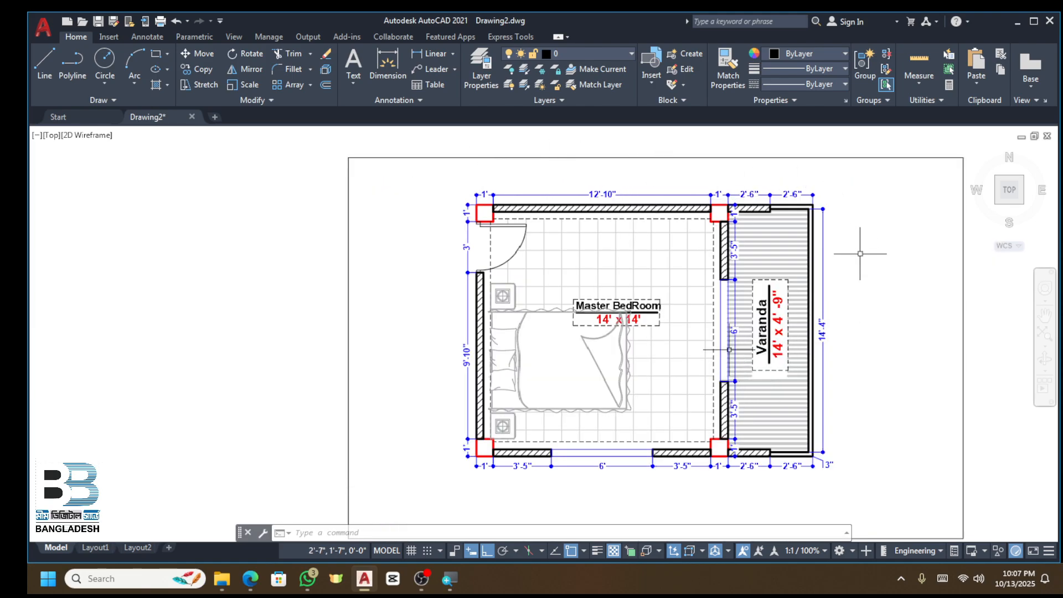
pyautogui.scroll(3, 808, 250)
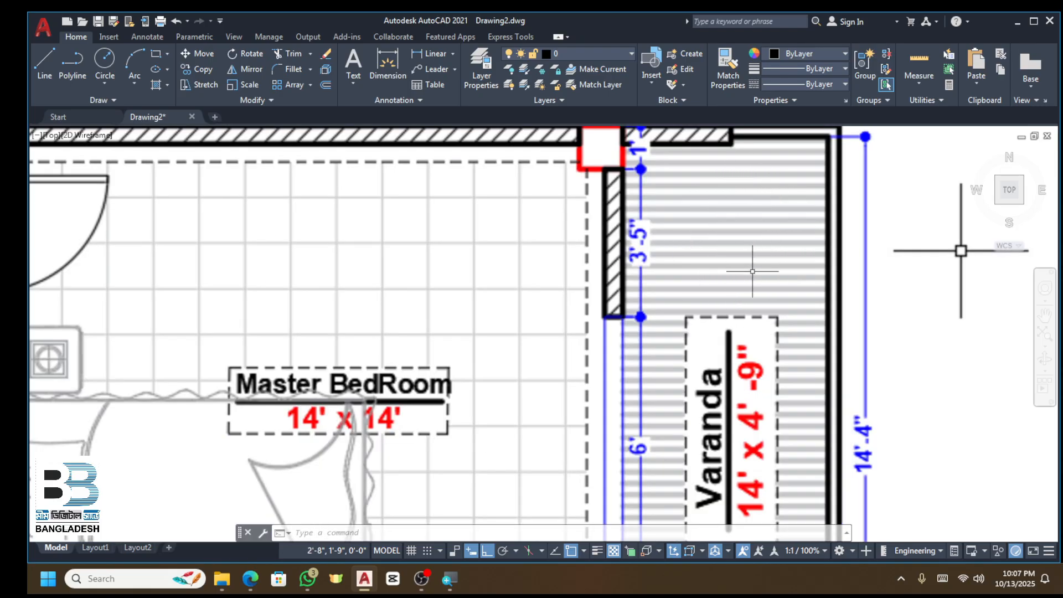
pyautogui.scroll(-3, 730, 248)
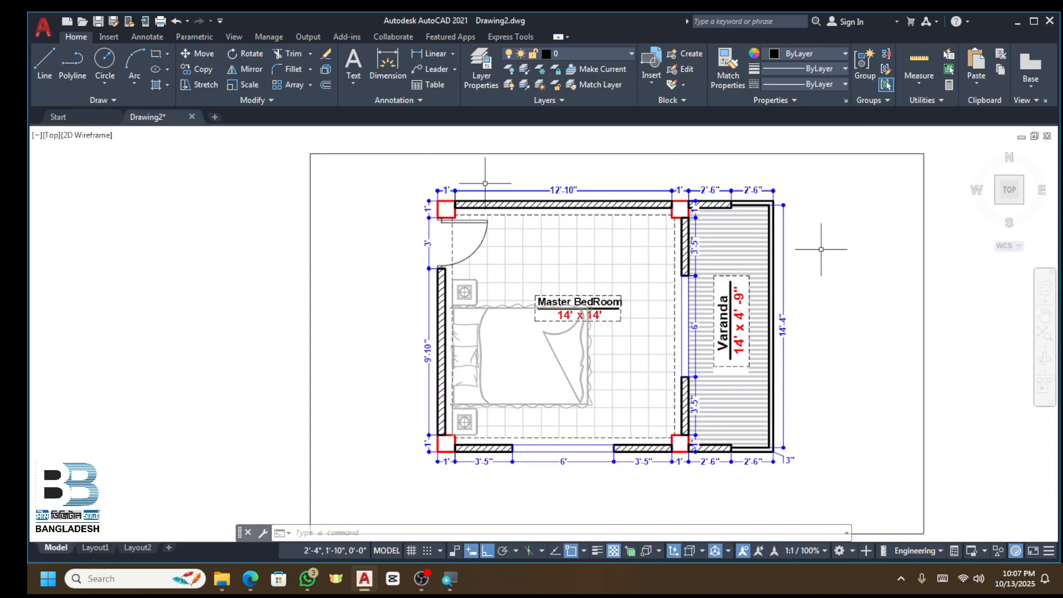
pyautogui.scroll(2, 443, 188)
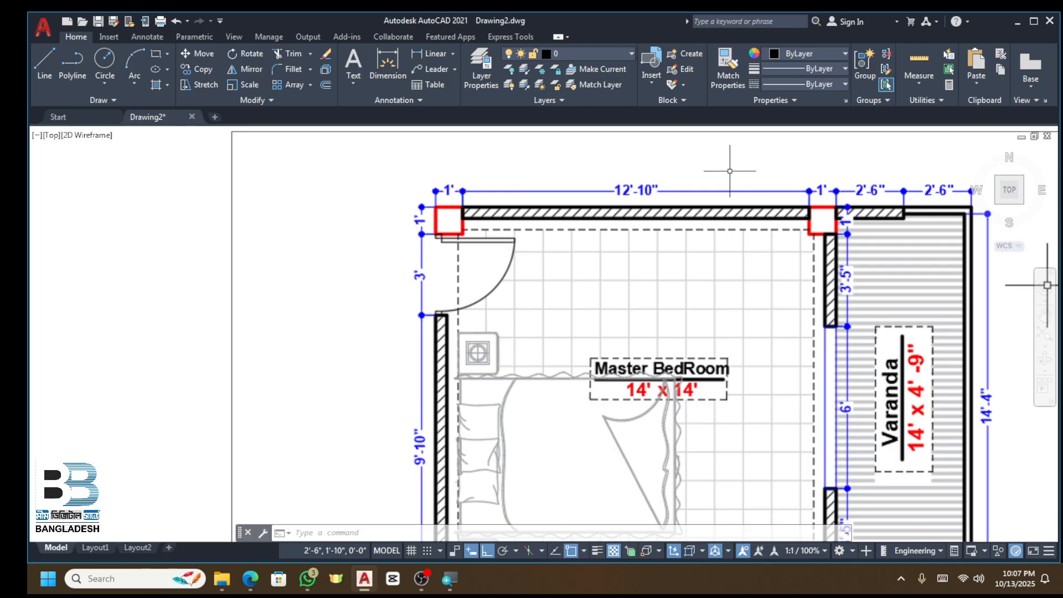
pyautogui.scroll(-3, 822, 192)
pyautogui.scroll(3, 796, 191)
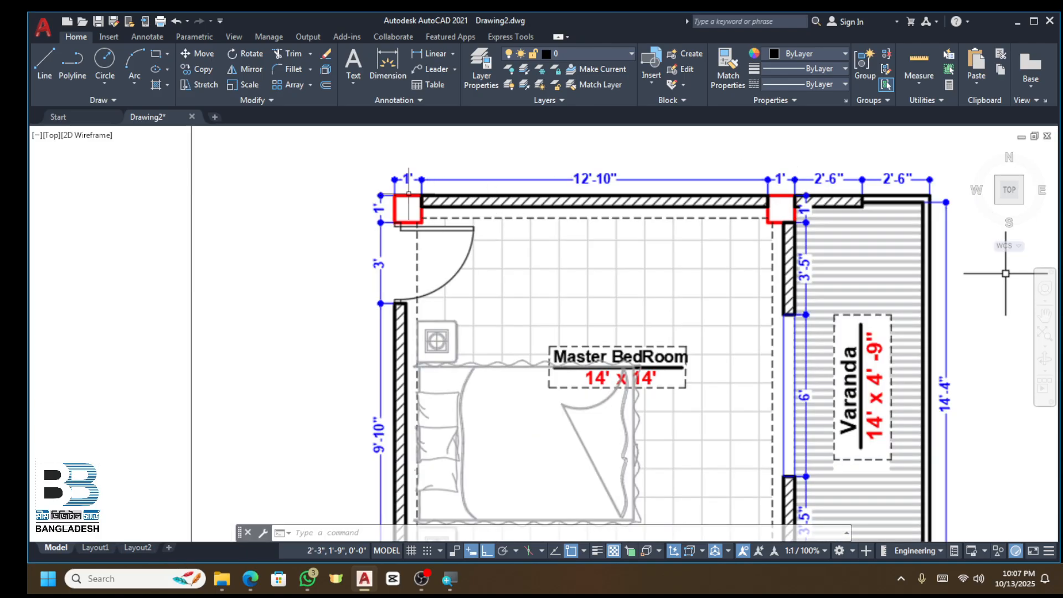
# Step: Review the overall layout, door opening and wall lengths of the Master BedRoom and Varanda on the reference image
pyautogui.scroll(-4, 738, 205)
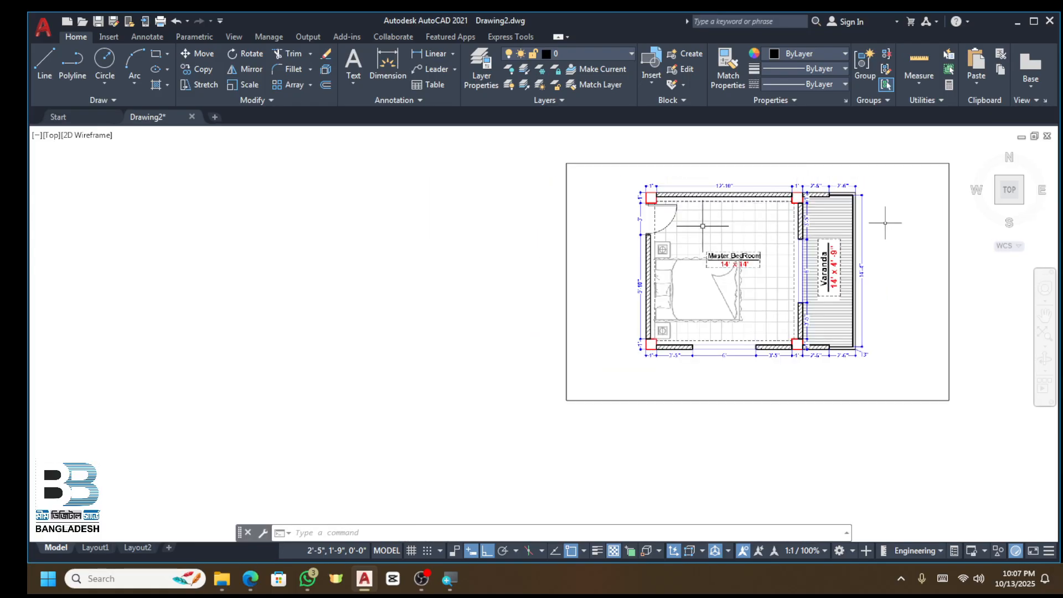
pyautogui.scroll(4, 663, 190)
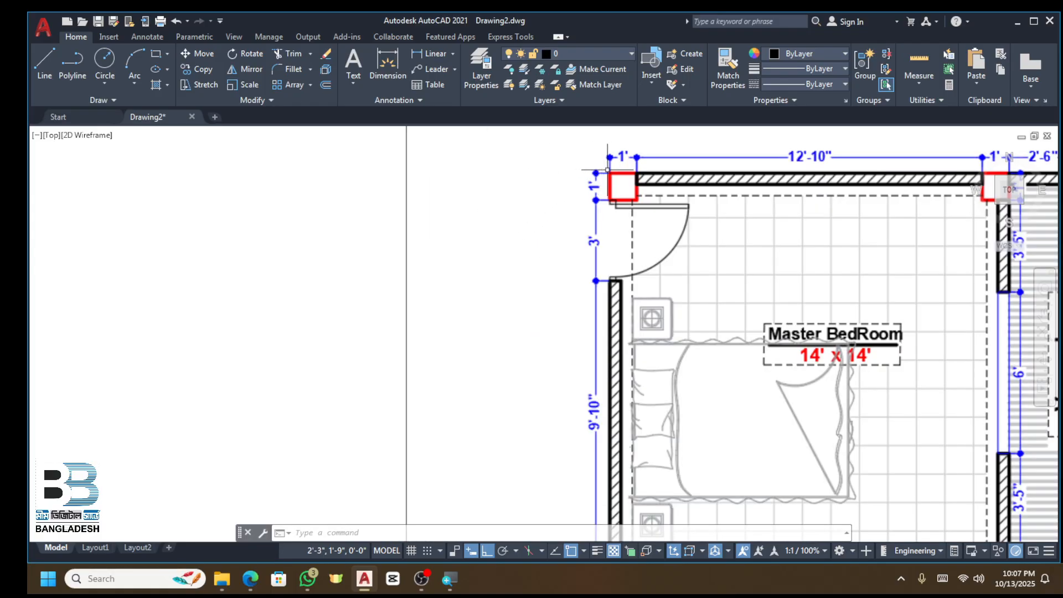
pyautogui.scroll(-3, 607, 170)
pyautogui.scroll(2, 605, 337)
pyautogui.scroll(-2, 609, 208)
pyautogui.scroll(2, 601, 192)
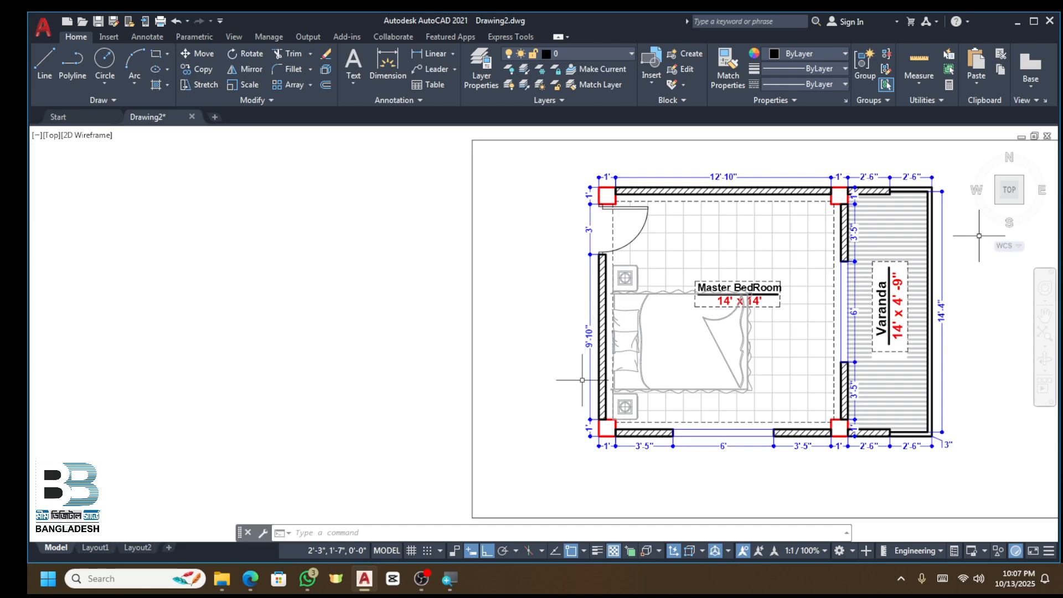
pyautogui.scroll(4, 582, 380)
pyautogui.scroll(-6, 592, 404)
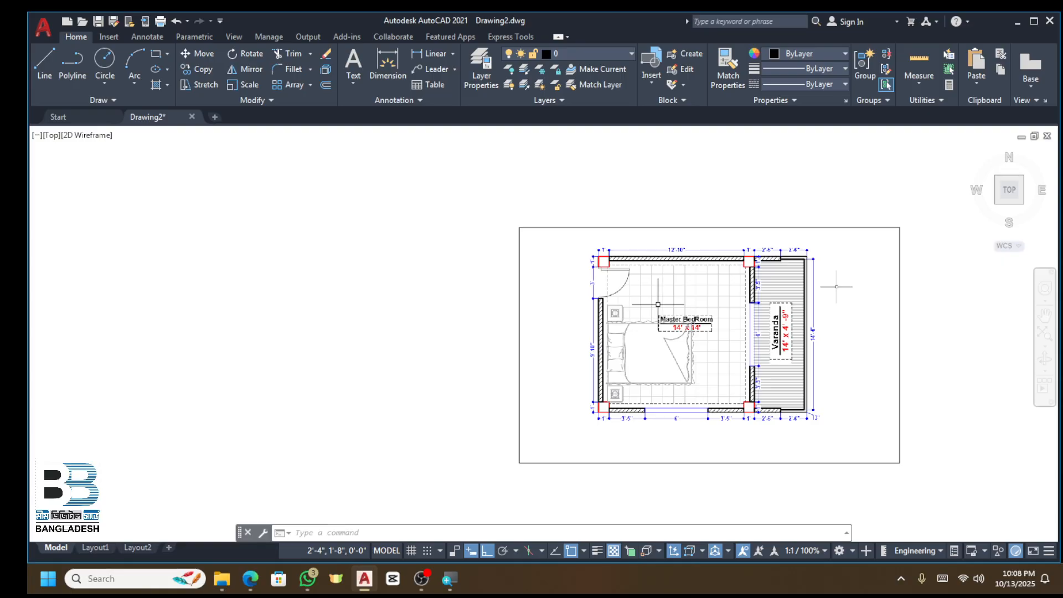
pyautogui.click(72, 58)
pyautogui.scroll(-6, 126, 271)
pyautogui.scroll(3, 359, 238)
pyautogui.click(362, 254)
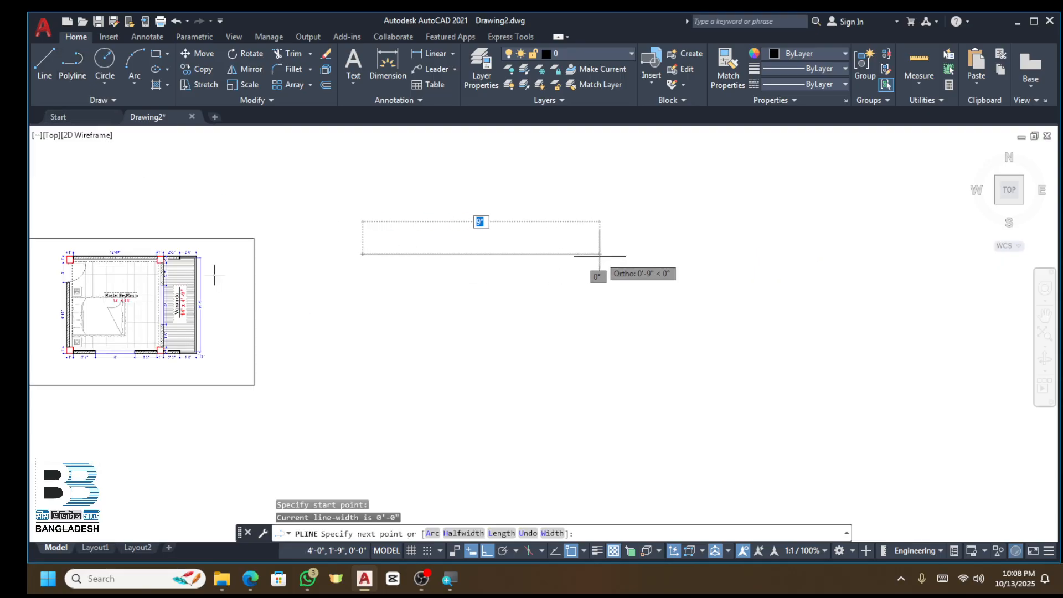
pyautogui.press('Escape')
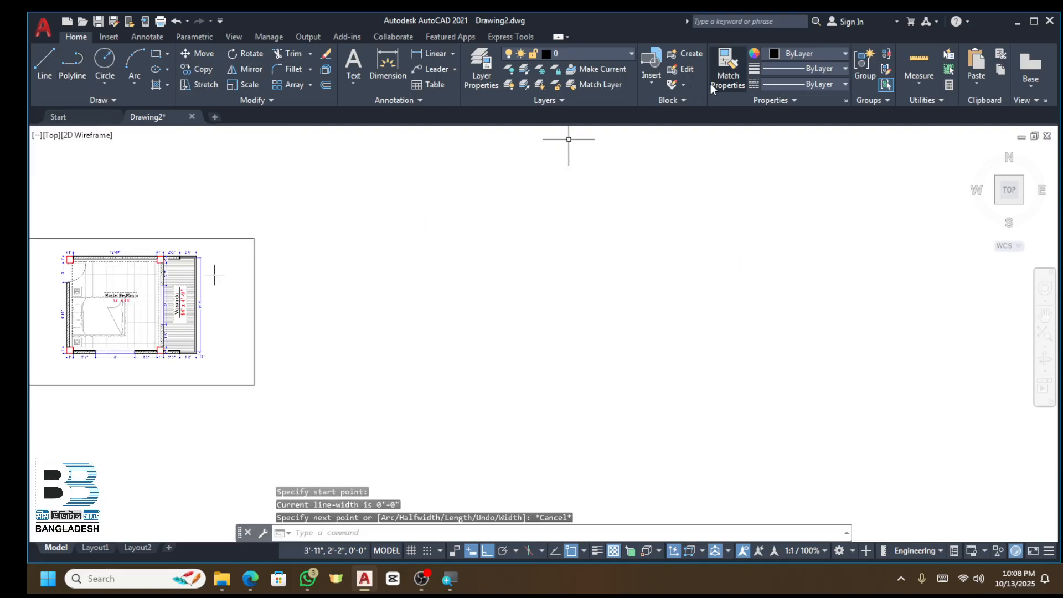
# Step: Set the current lineweight to 0.40 mm and the colour to Red, with lineweight display turned on
pyautogui.click(815, 69)
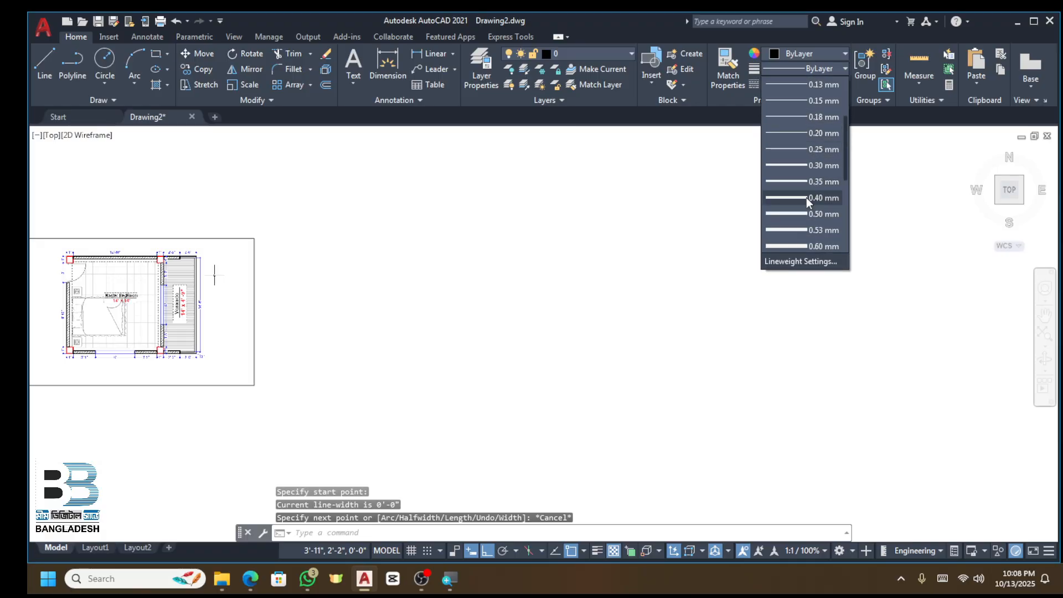
pyautogui.click(808, 198)
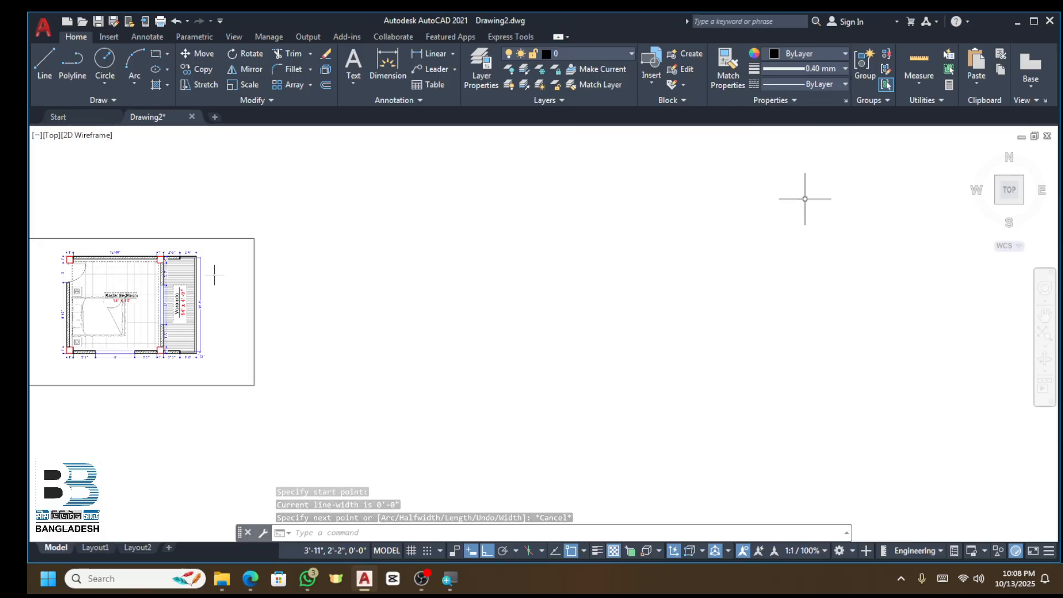
pyautogui.click(595, 550)
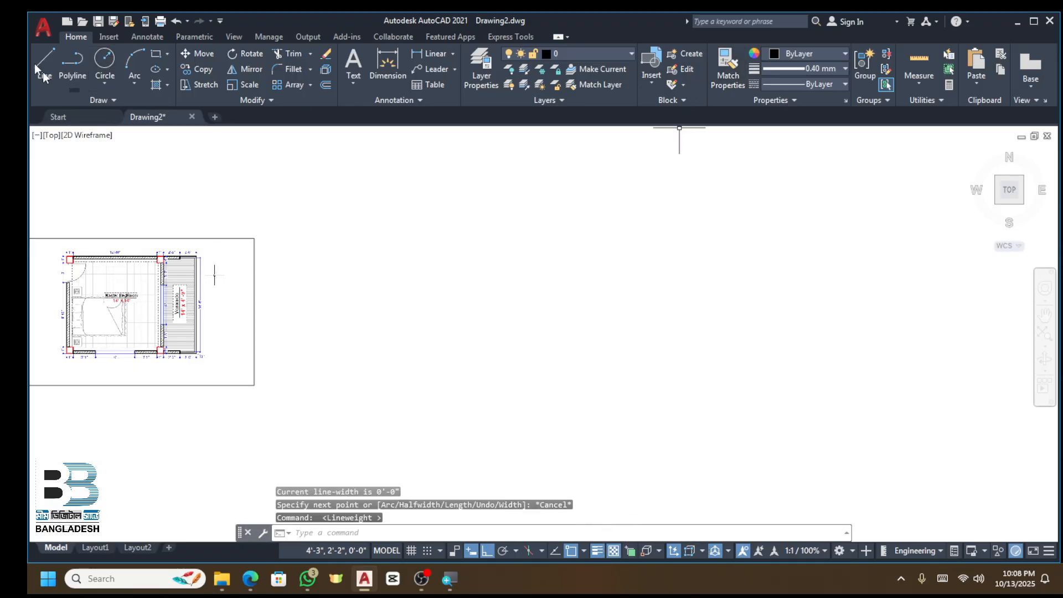
pyautogui.click(72, 62)
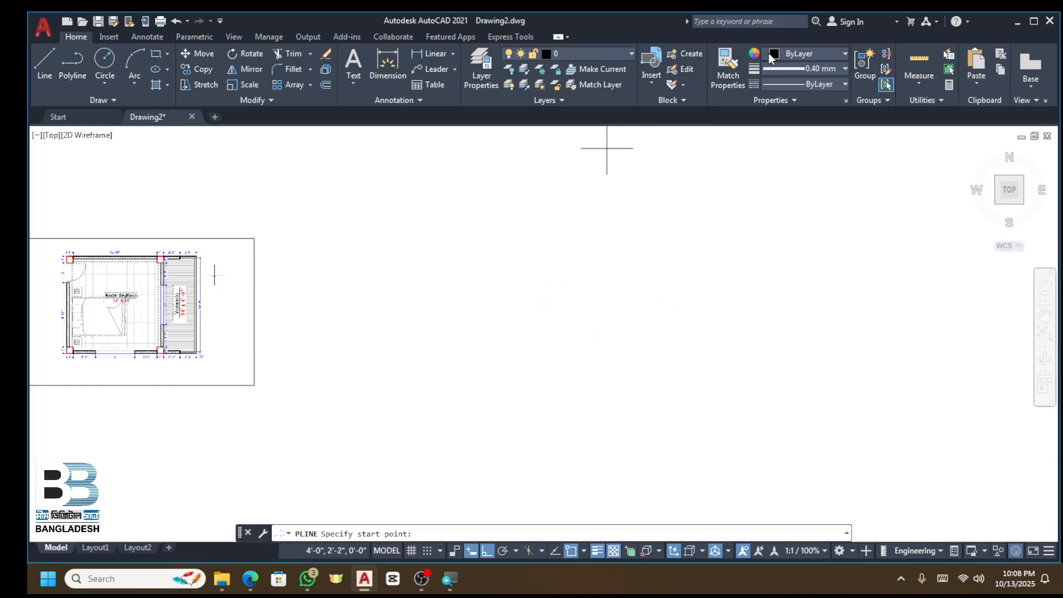
pyautogui.click(769, 55)
pyautogui.click(772, 184)
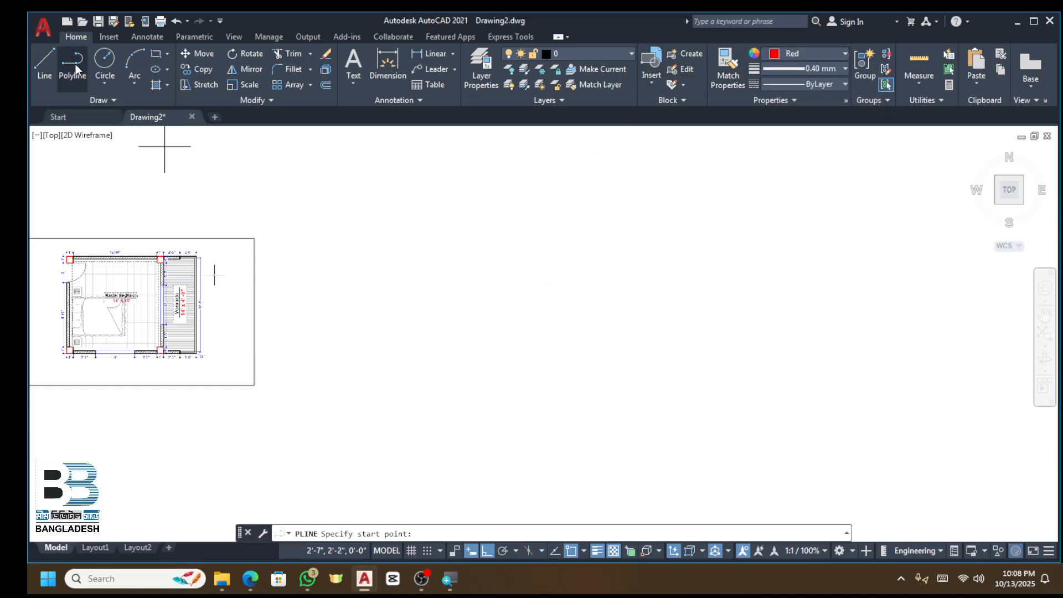
# Step: Draw a horizontal polyline 10'10" long in the empty space to the right of the reference image
pyautogui.click(425, 240)
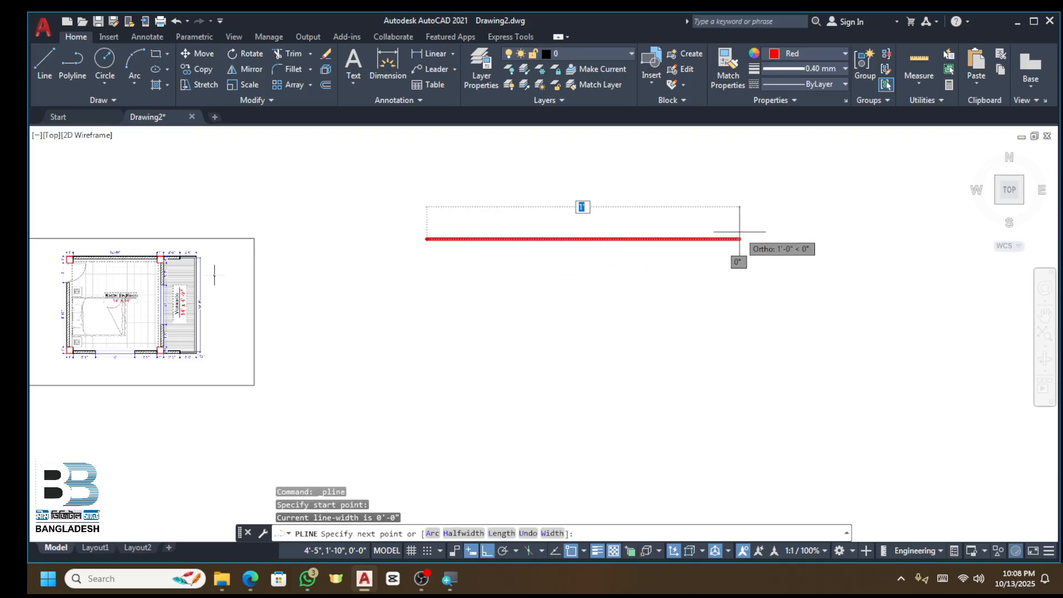
pyautogui.write('10')
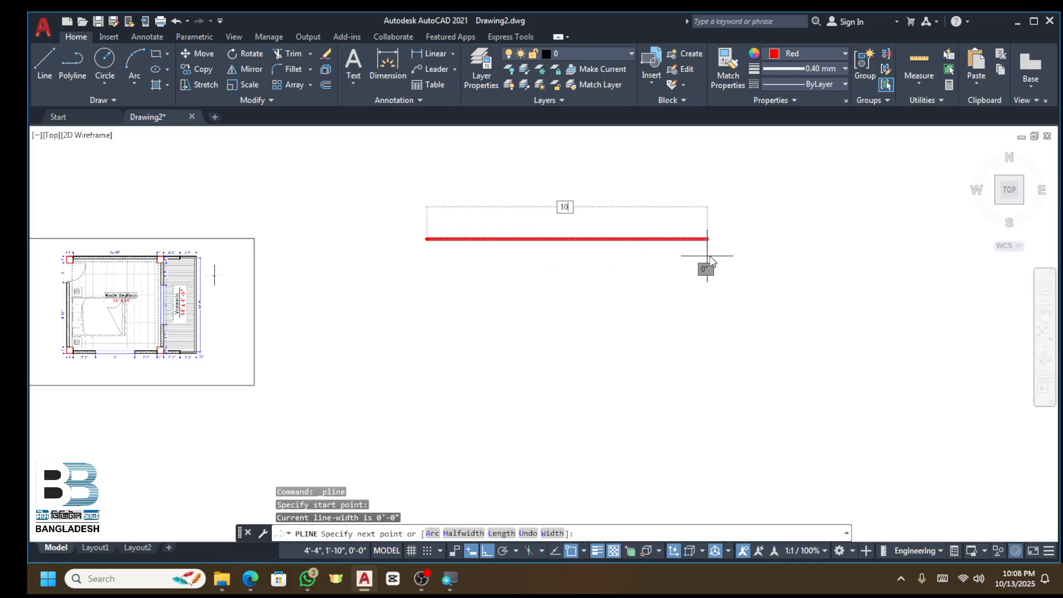
pyautogui.write("'10")
pyautogui.press('Return')
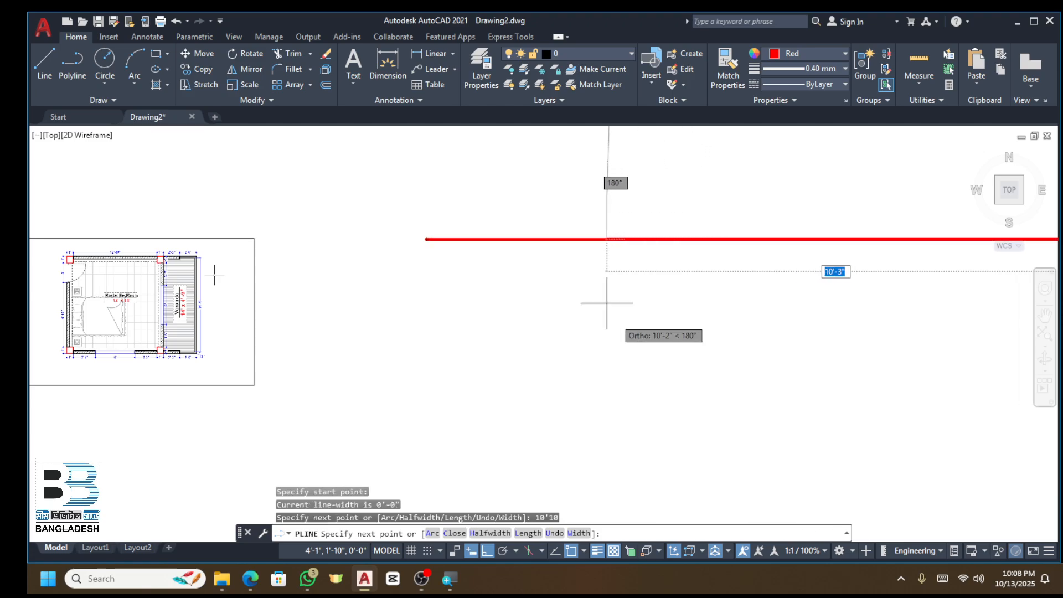
pyautogui.scroll(-5, 606, 302)
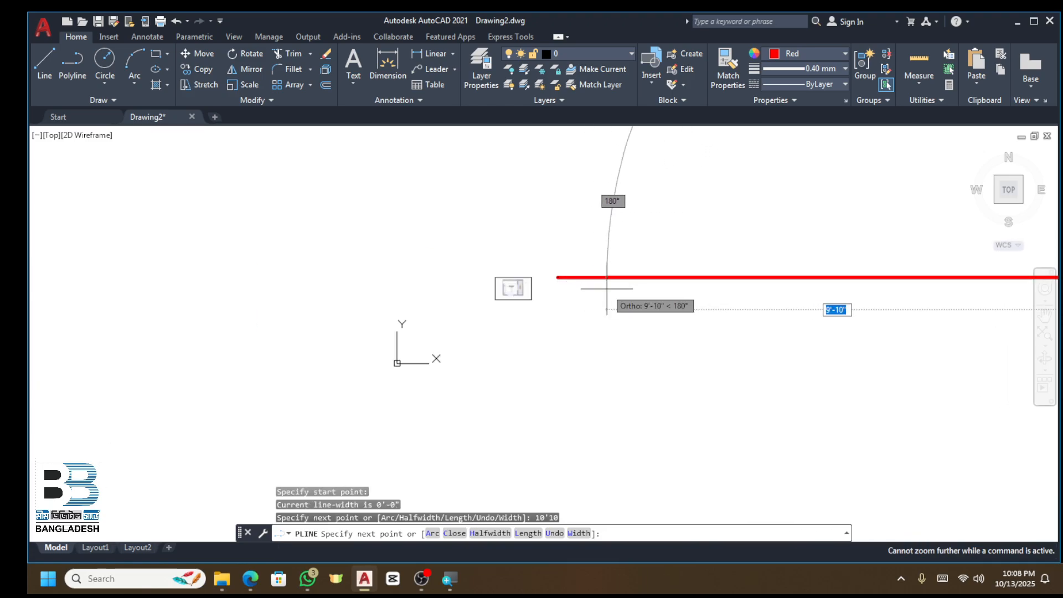
pyautogui.press('Return')
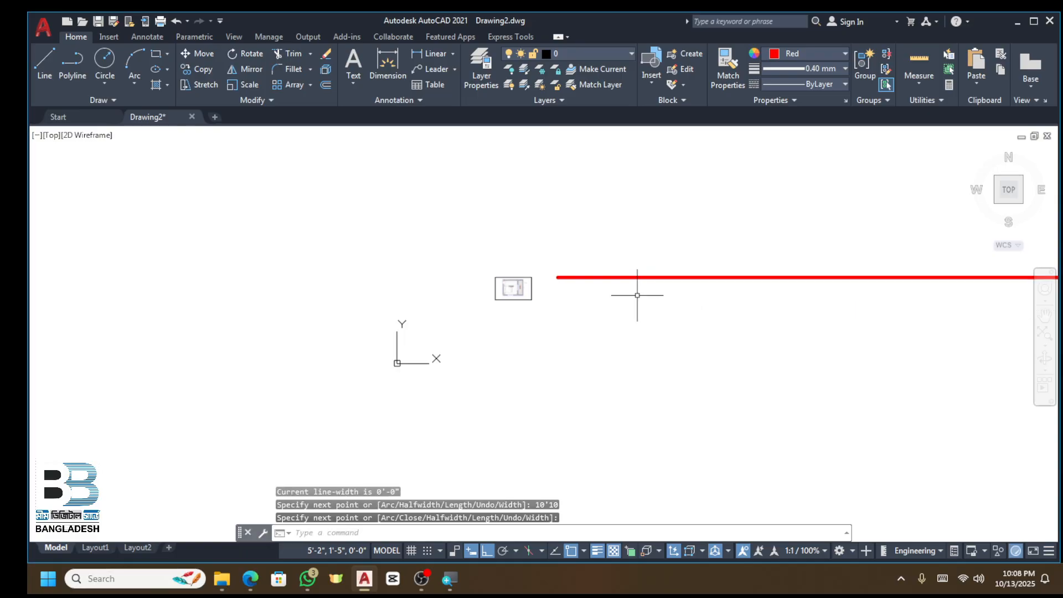
pyautogui.scroll(-2, 637, 295)
pyautogui.scroll(1, 702, 299)
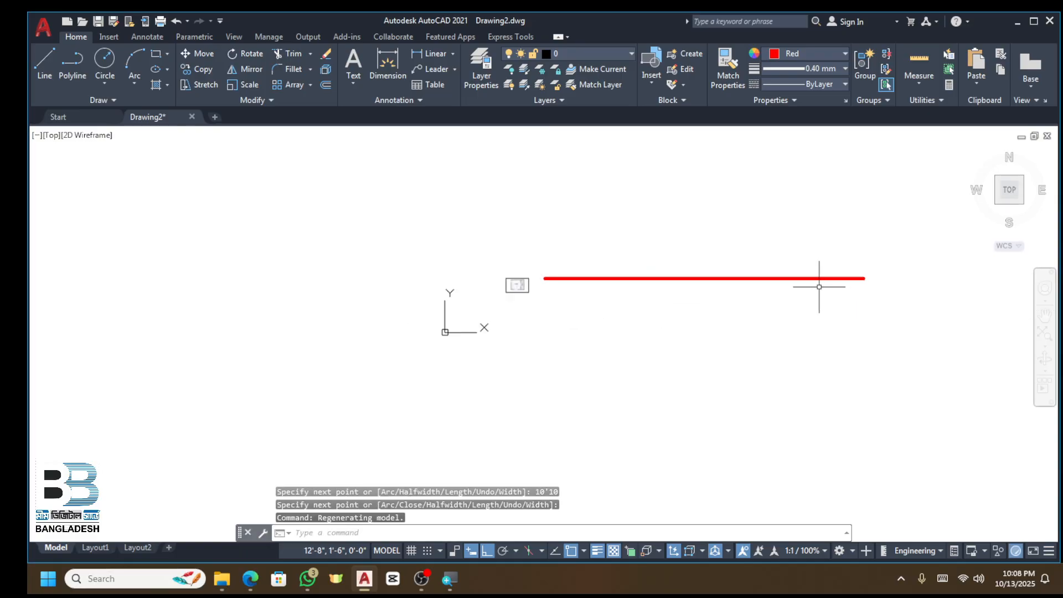
# Step: Draw a polyline from the red line's right end, running 14'10" straight down and 14'10" to the left
pyautogui.click(73, 64)
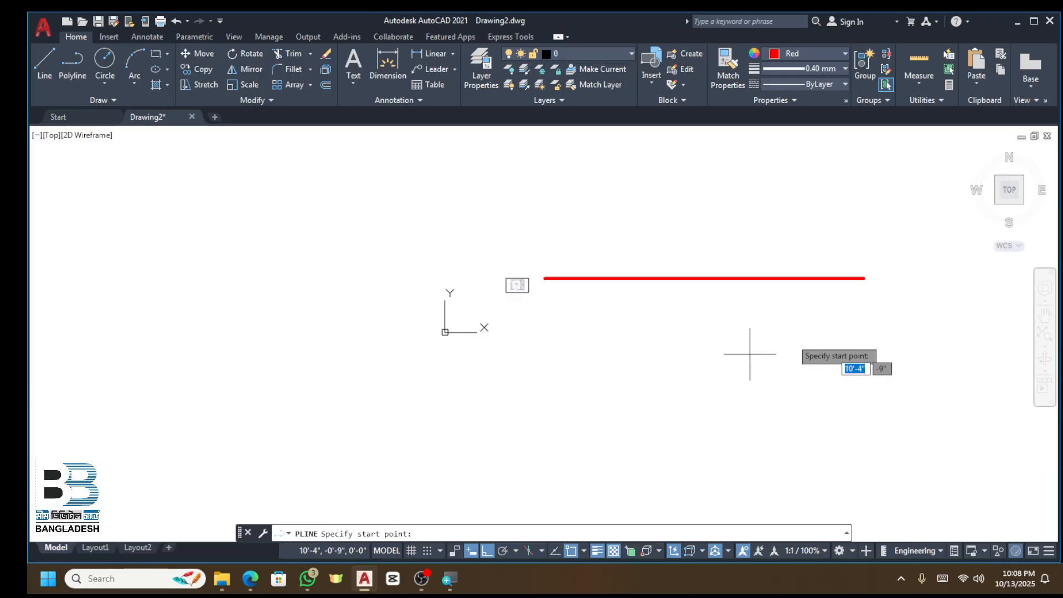
pyautogui.click(862, 277)
pyautogui.scroll(-3, 813, 227)
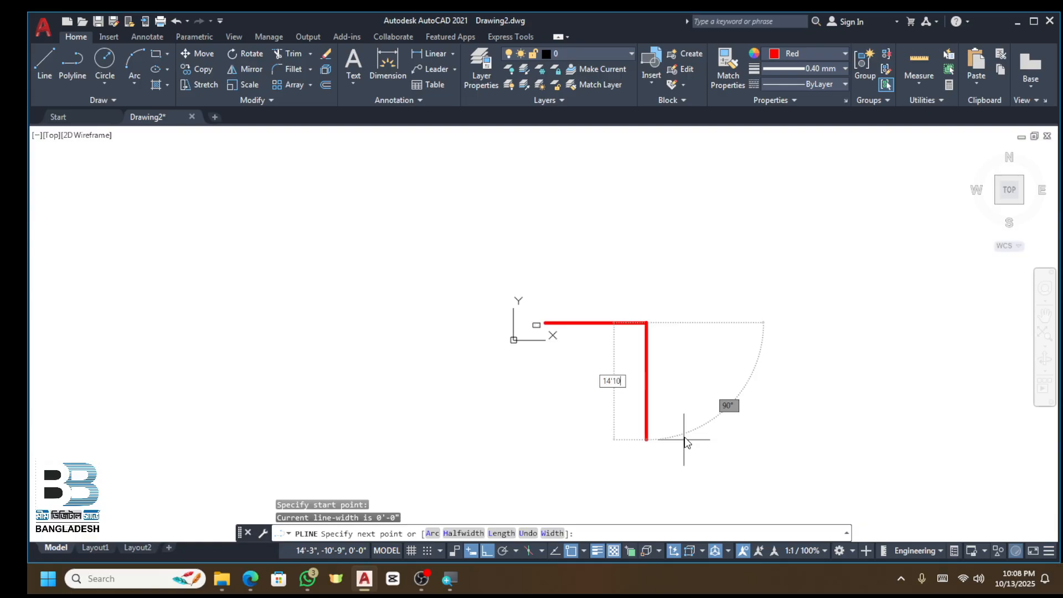
pyautogui.press('Return')
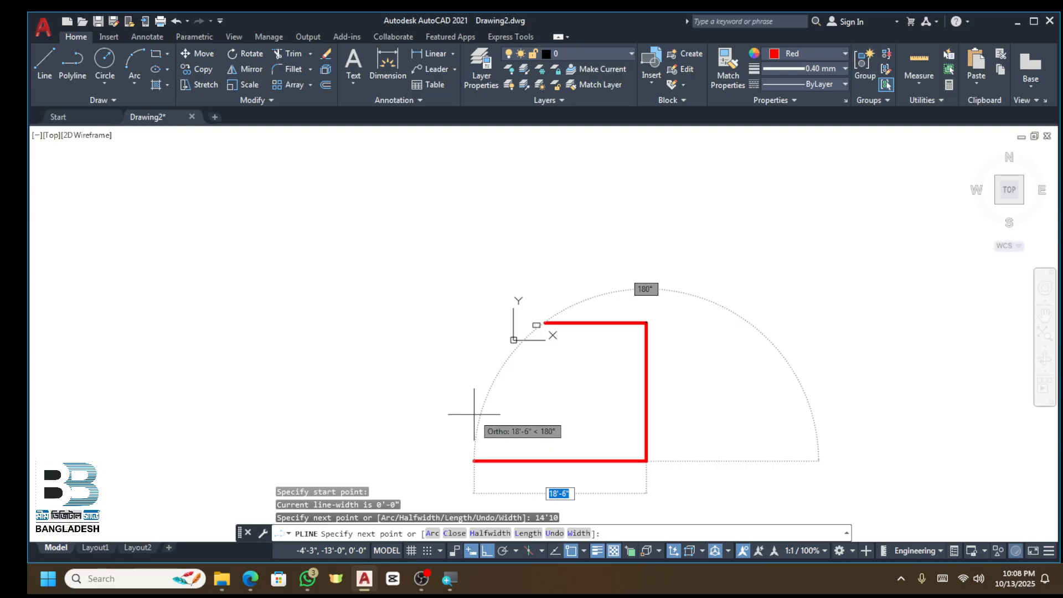
pyautogui.write('14')
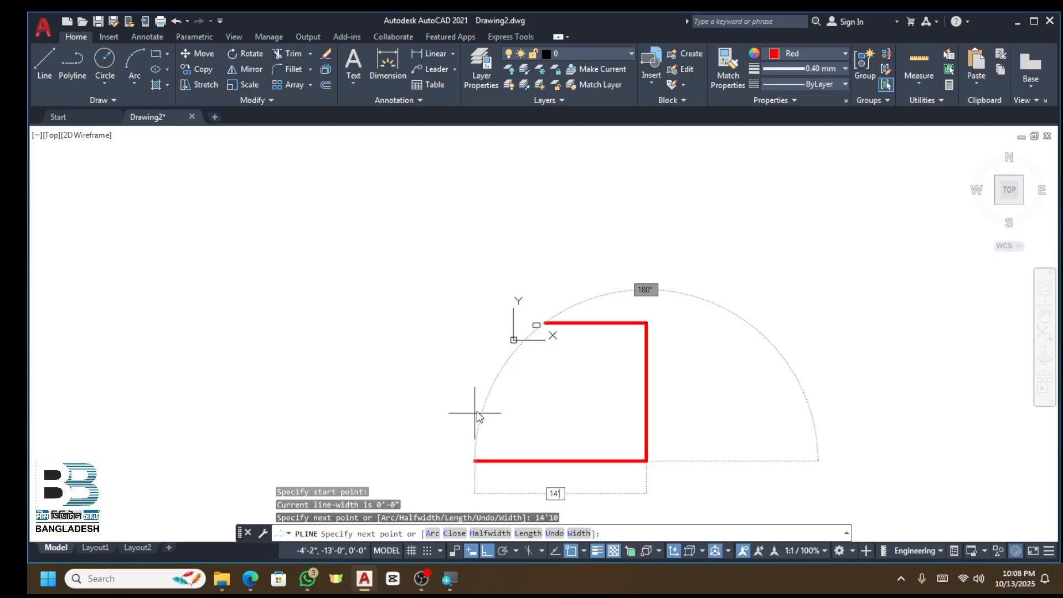
pyautogui.write("'10")
pyautogui.press('Return')
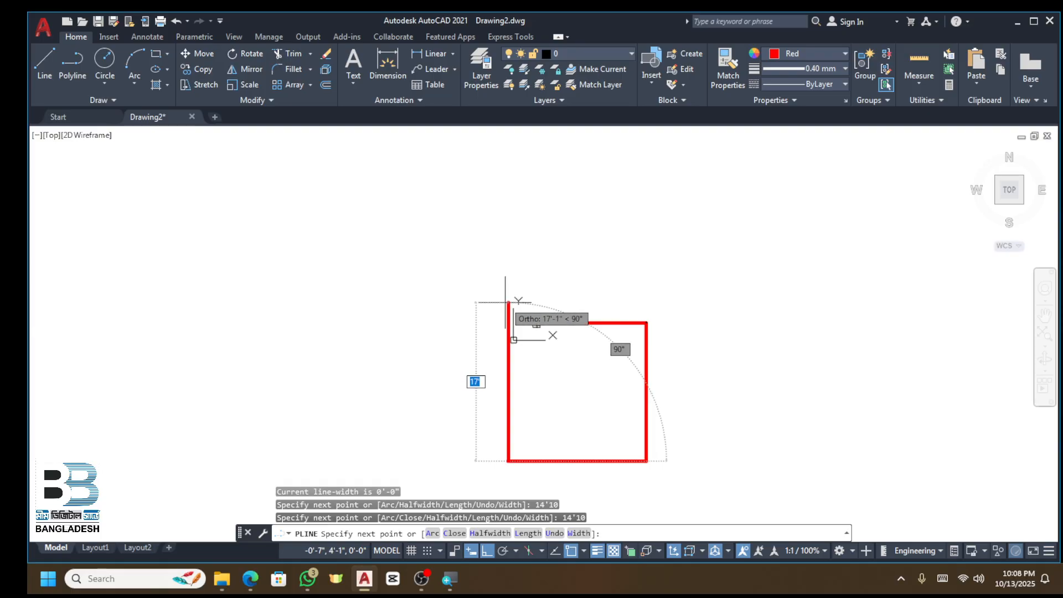
pyautogui.scroll(4, 505, 306)
pyautogui.scroll(-3, 504, 305)
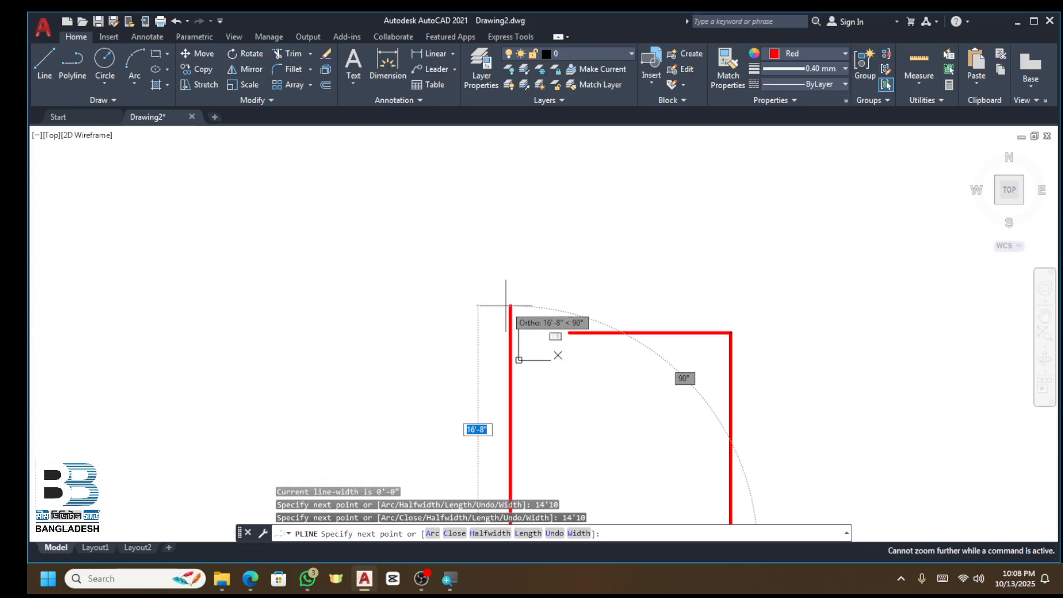
pyautogui.press('Return')
pyautogui.scroll(2, 588, 309)
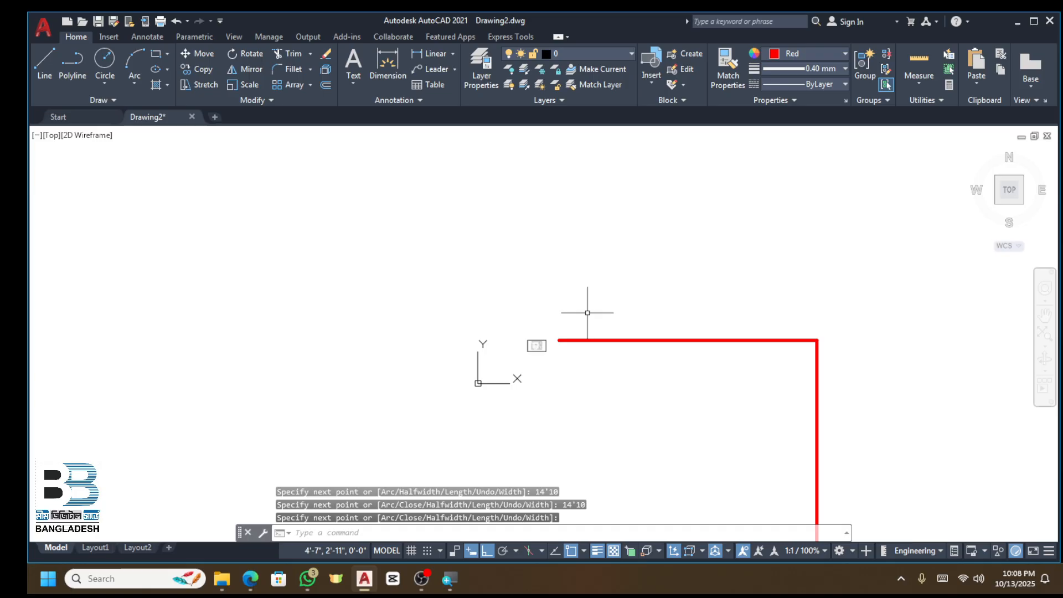
# Step: Check the length of the upper horizontal red line with a temporary linear dimension
pyautogui.click(433, 53)
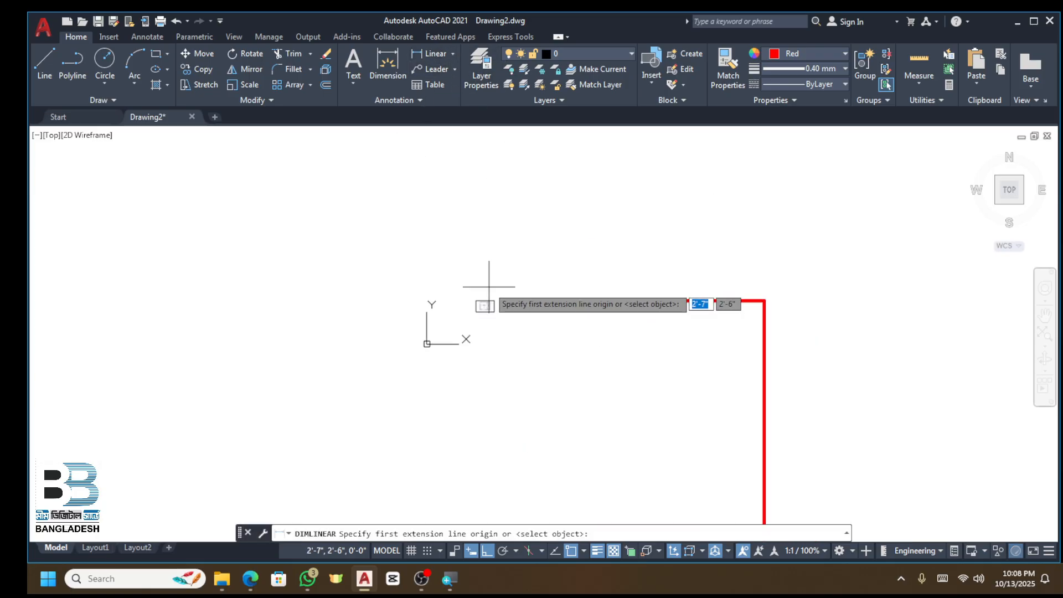
pyautogui.click(507, 300)
pyautogui.click(764, 300)
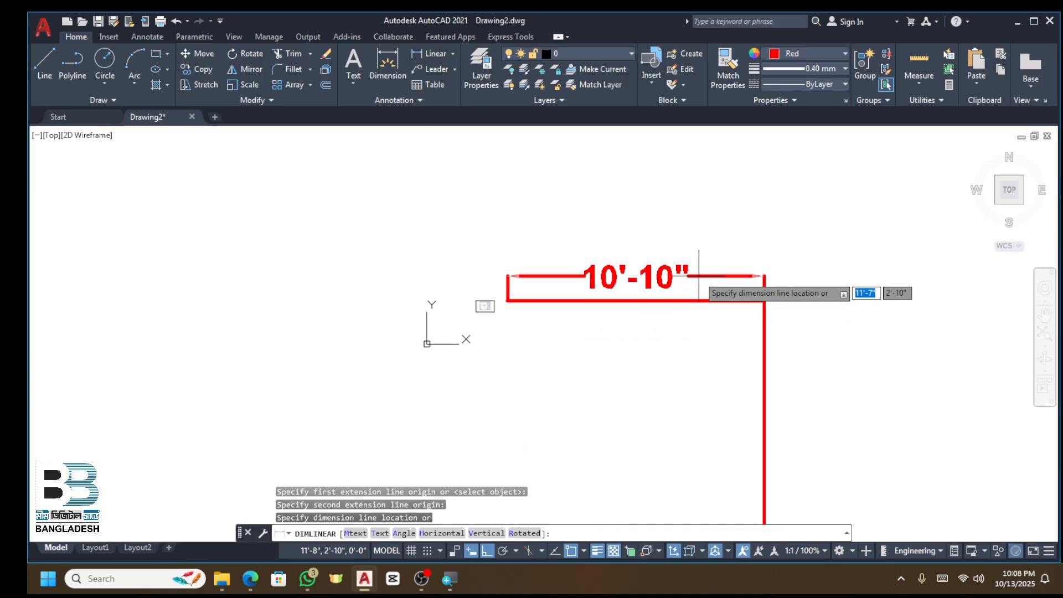
pyautogui.scroll(4, 686, 274)
pyautogui.scroll(-4, 691, 259)
pyautogui.press('Escape')
pyautogui.press('Escape')
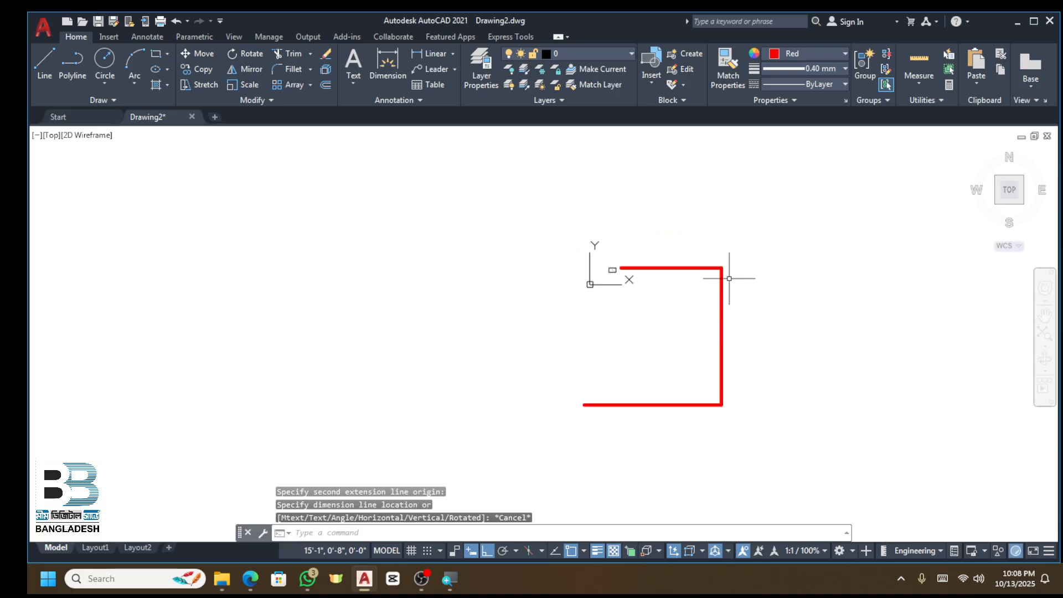
# Step: Group the two red polylines into one unnamed group
pyautogui.click(729, 279)
pyautogui.click(699, 301)
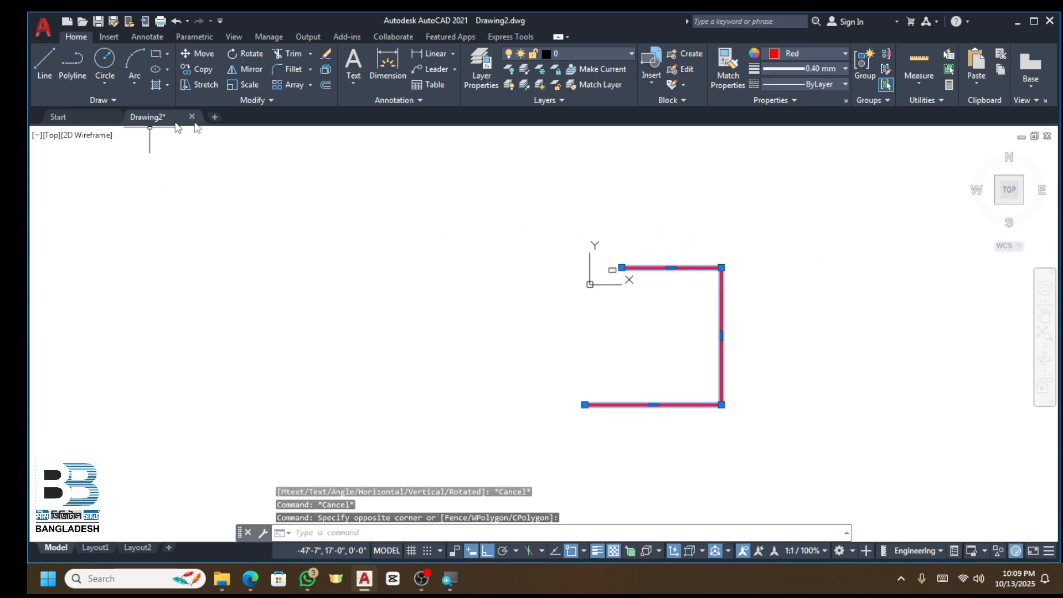
pyautogui.press('Escape')
pyautogui.click(736, 267)
pyautogui.click(683, 322)
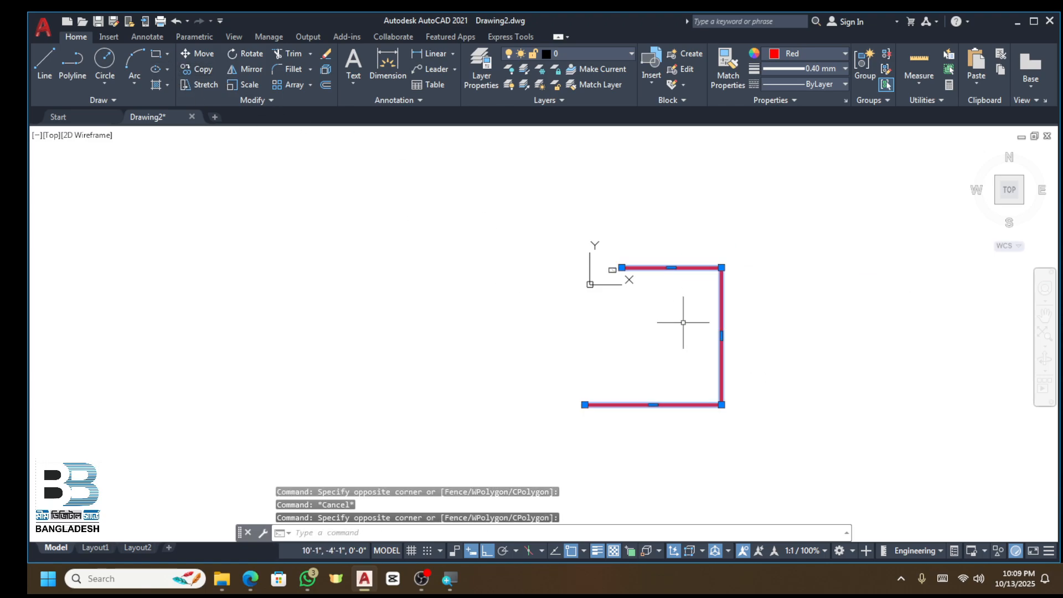
pyautogui.press('Return')
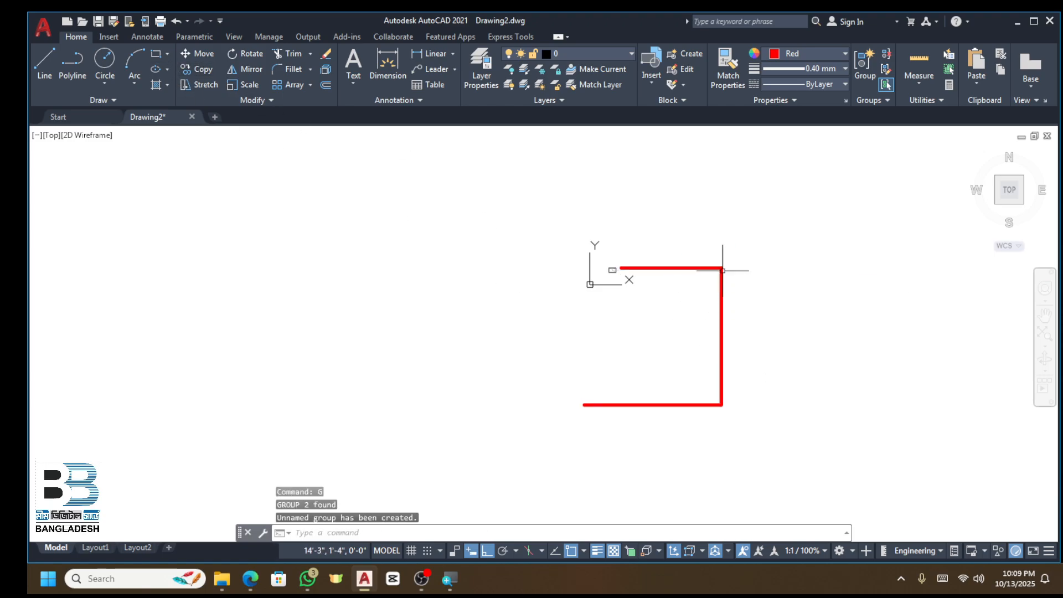
pyautogui.click(741, 257)
pyautogui.press('Escape')
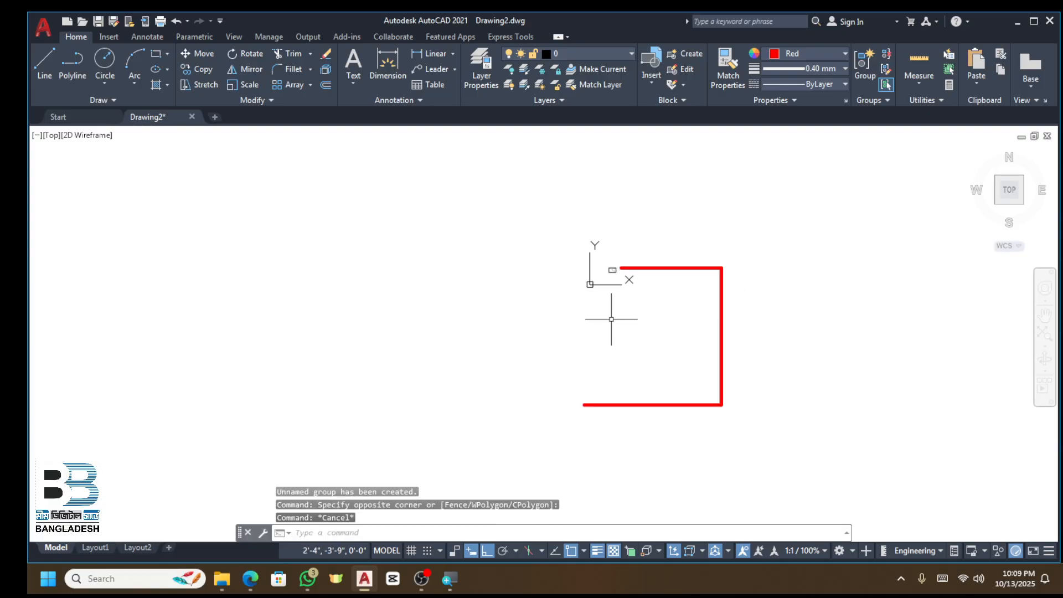
# Step: Draw a rectangle from the lower polyline's left end to the upper-right corner of the red outline
pyautogui.click(157, 54)
pyautogui.click(584, 404)
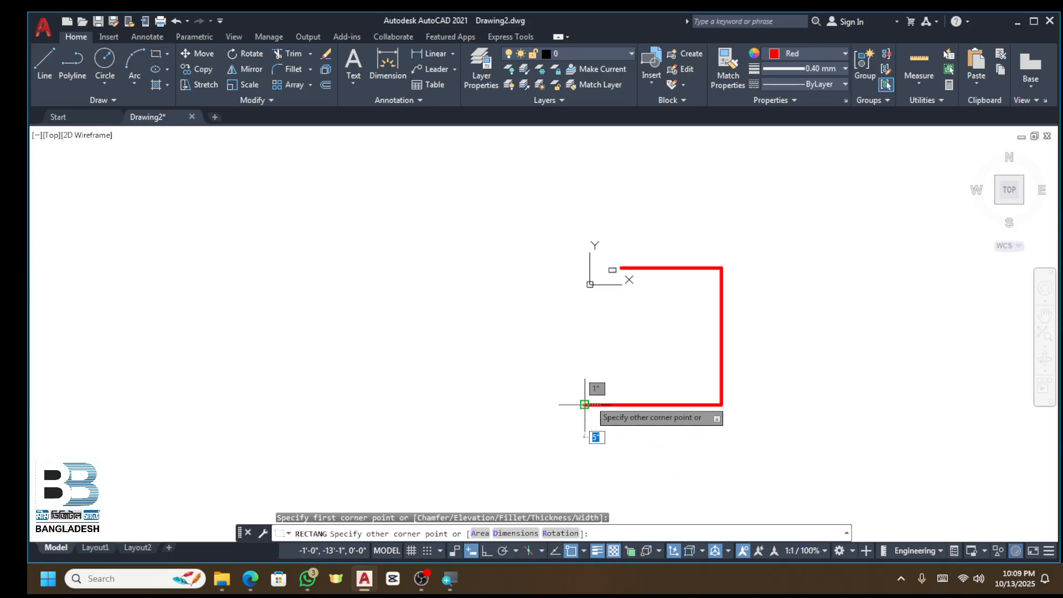
pyautogui.click(721, 268)
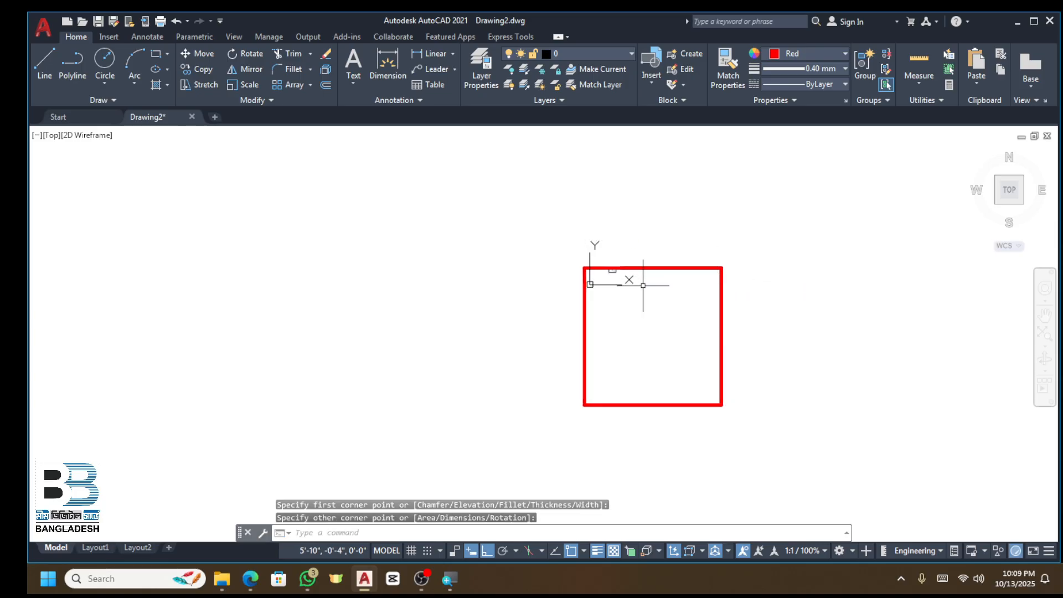
pyautogui.scroll(2, 634, 272)
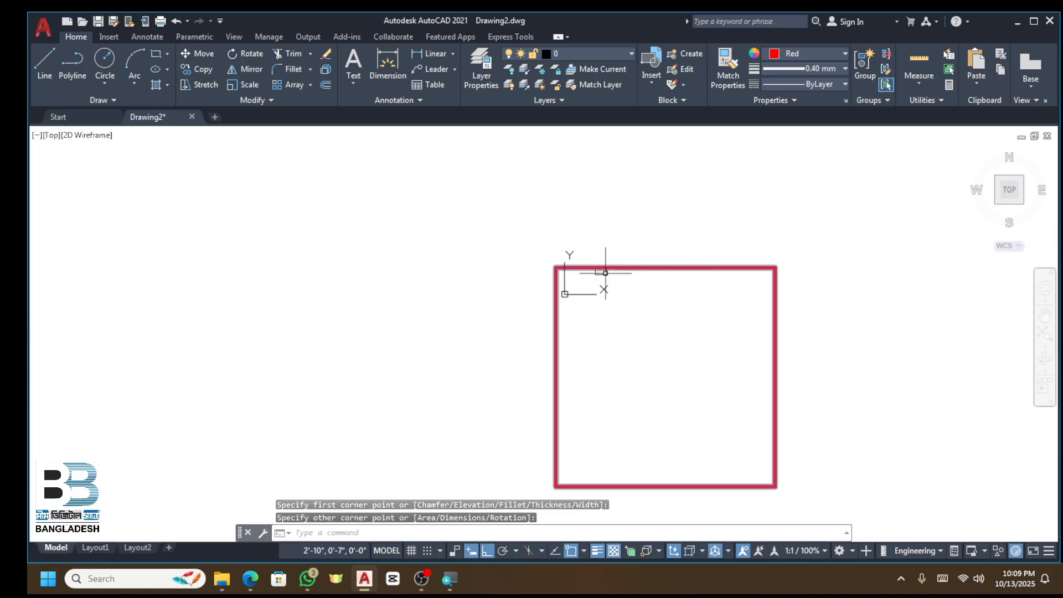
pyautogui.scroll(12, 605, 272)
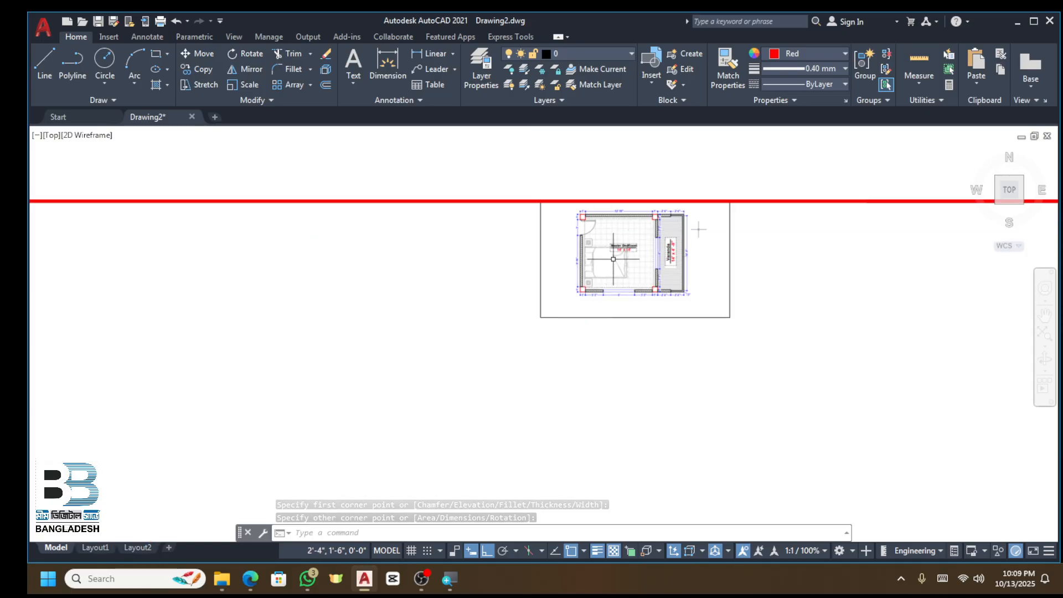
# Step: Move the reference image horizontally out of the red outline into the empty space to its left
pyautogui.scroll(-5, 613, 259)
pyautogui.click(600, 249)
pyautogui.click(705, 358)
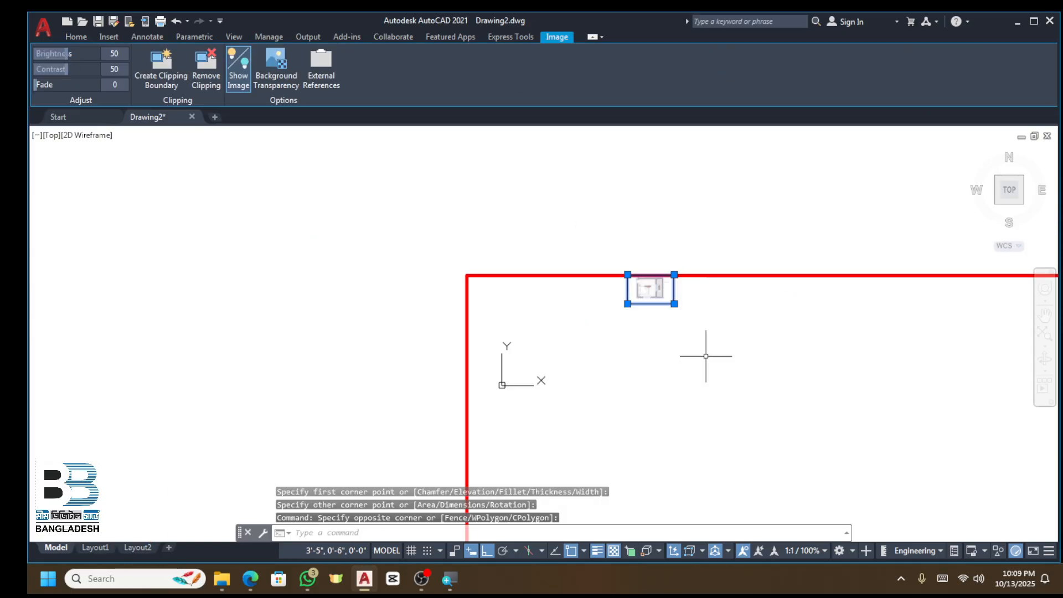
pyautogui.write('m')
pyautogui.press('Return')
pyautogui.click(652, 286)
pyautogui.moveTo(732, 303); pyautogui.dragTo(1024, 282, button='middle')
pyautogui.scroll(-5, 670, 282)
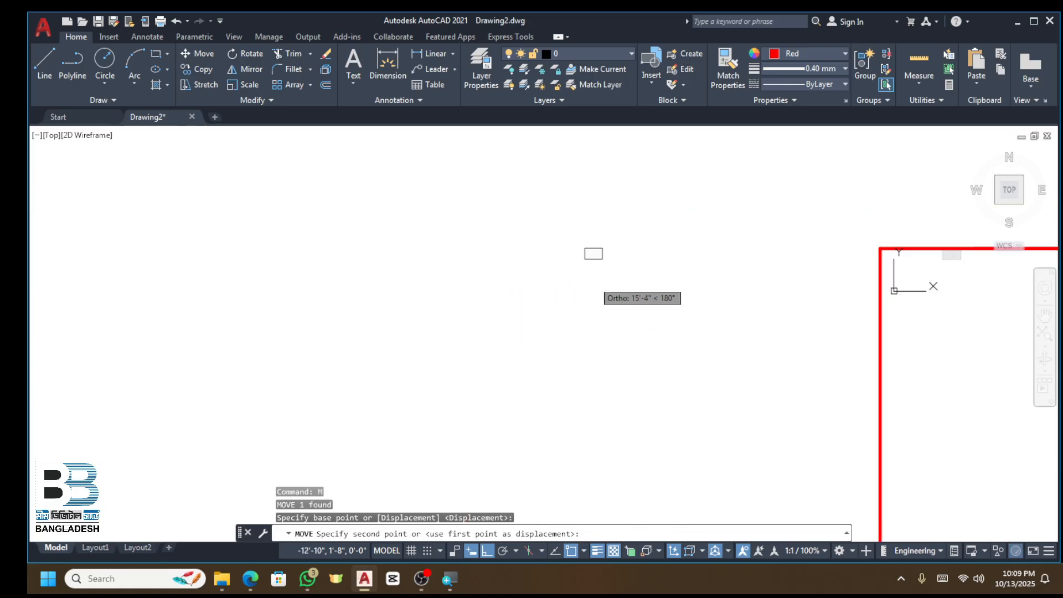
pyautogui.scroll(-3, 595, 281)
pyautogui.click(664, 263)
pyautogui.press('Escape')
# Step: Scale up the reference image about its upper-right corner until its plan is close to the red outline's size
pyautogui.scroll(5, 652, 259)
pyautogui.click(725, 247)
pyautogui.click(588, 343)
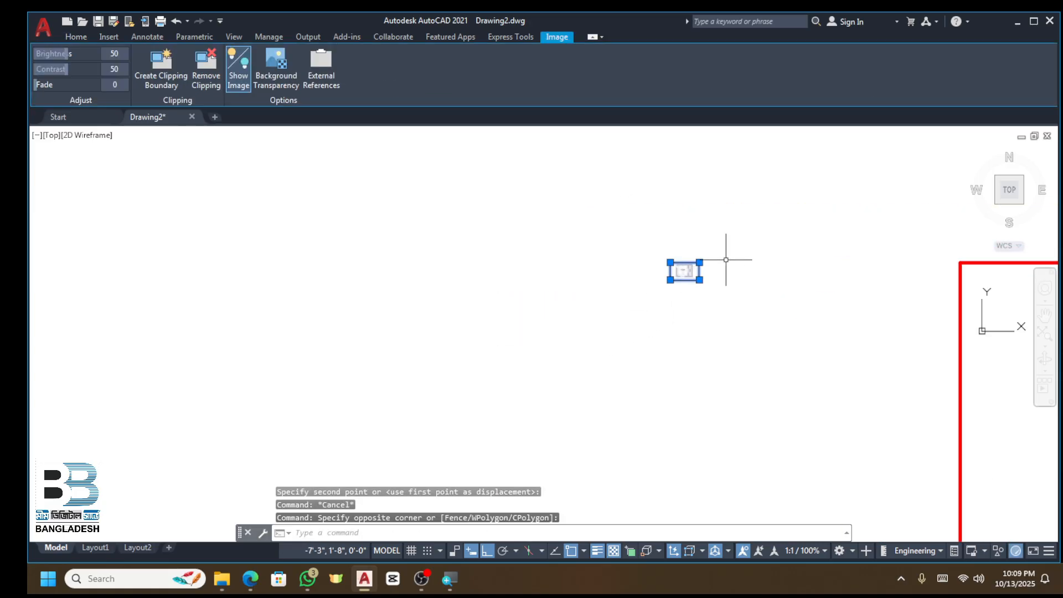
pyautogui.press('Return')
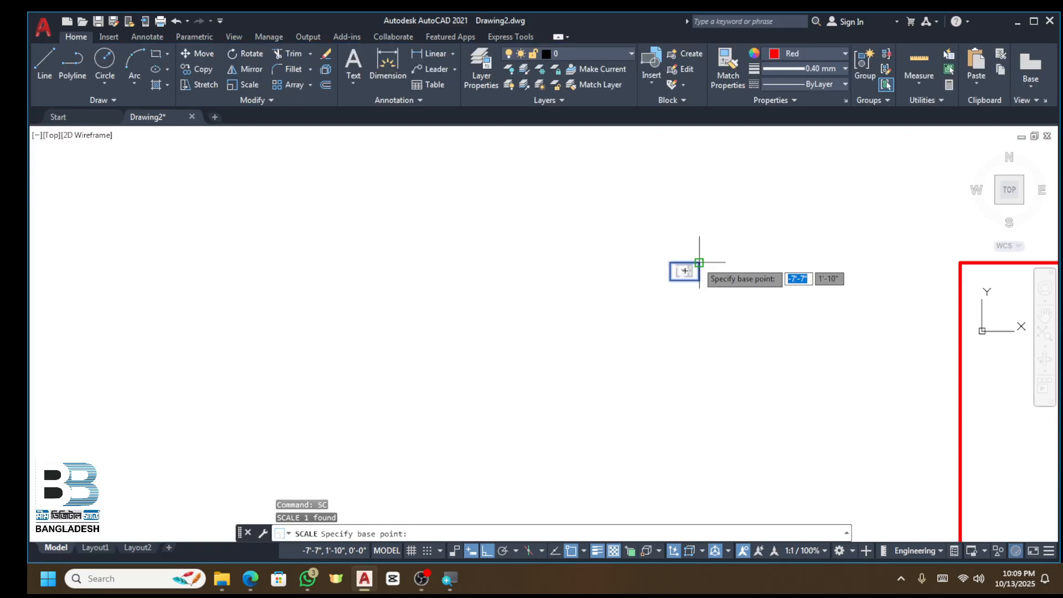
pyautogui.click(693, 268)
pyautogui.scroll(-3, 659, 281)
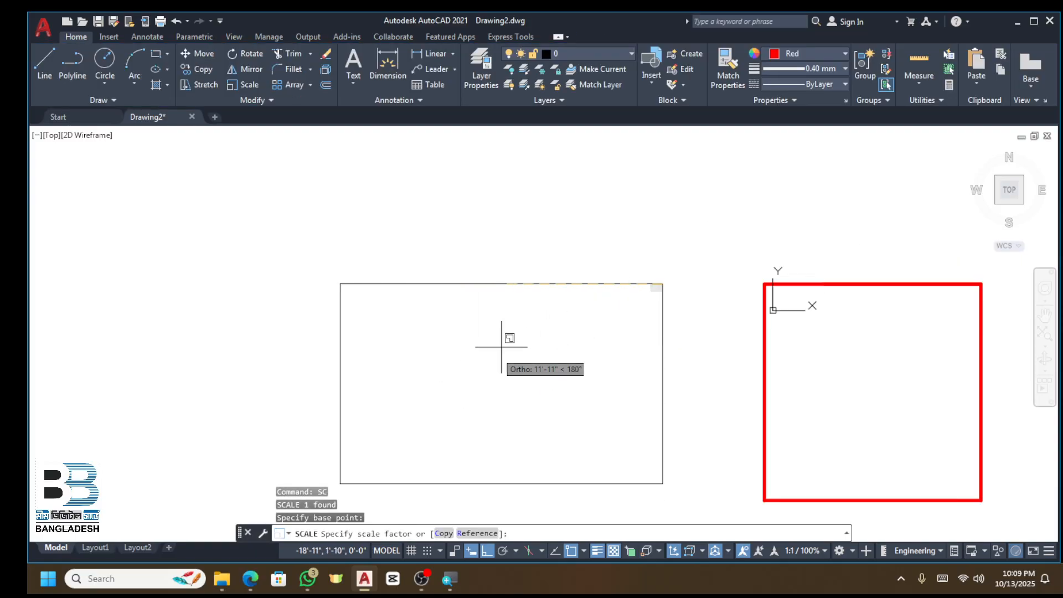
pyautogui.scroll(-3, 504, 342)
pyautogui.click(469, 367)
pyautogui.scroll(4, 532, 373)
pyautogui.scroll(-2, 510, 276)
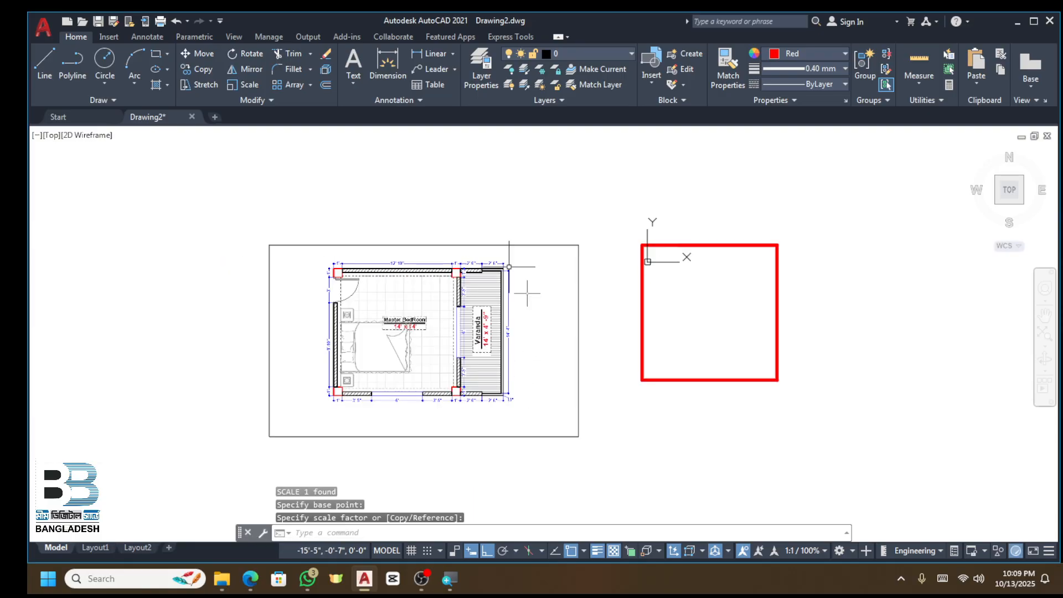
pyautogui.scroll(2, 670, 249)
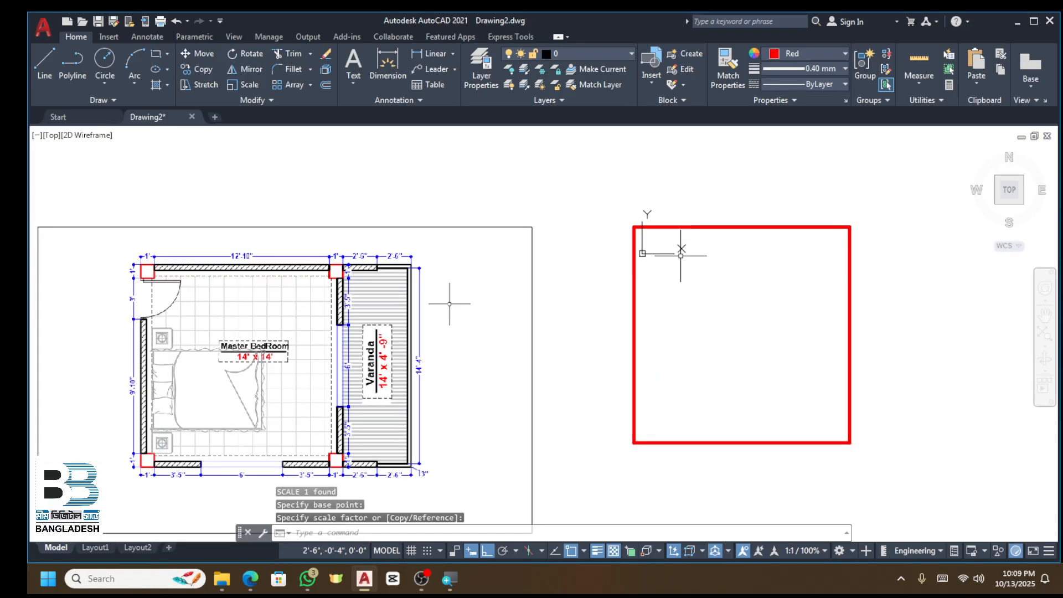
# Step: Erase the red rectangle and undo the deletion
pyautogui.click(634, 270)
pyautogui.press('Delete')
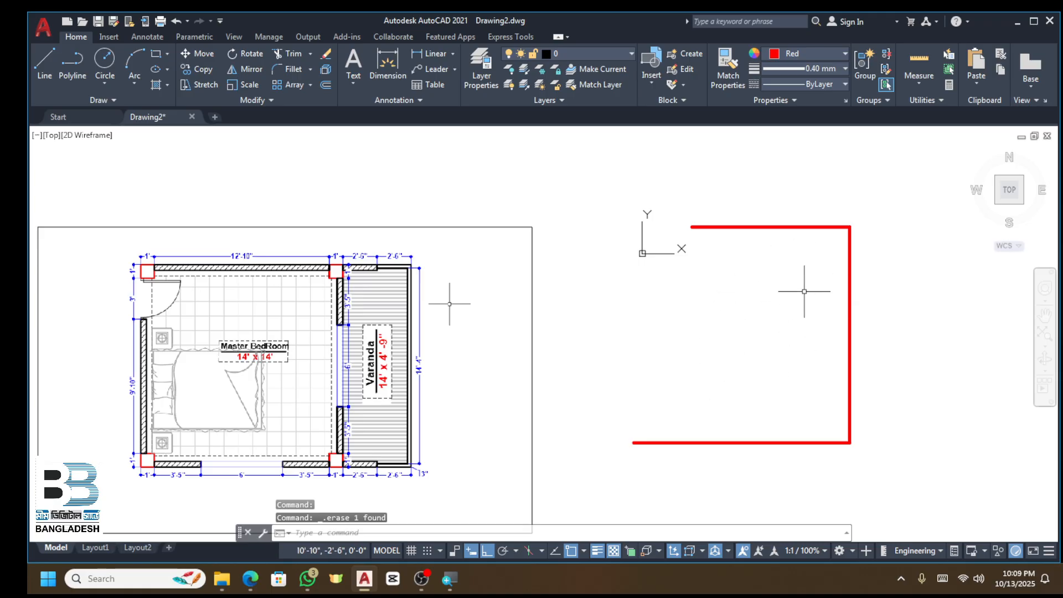
pyautogui.hotkey('ctrl', 'z')
pyautogui.scroll(-2, 775, 293)
pyautogui.scroll(2, 847, 280)
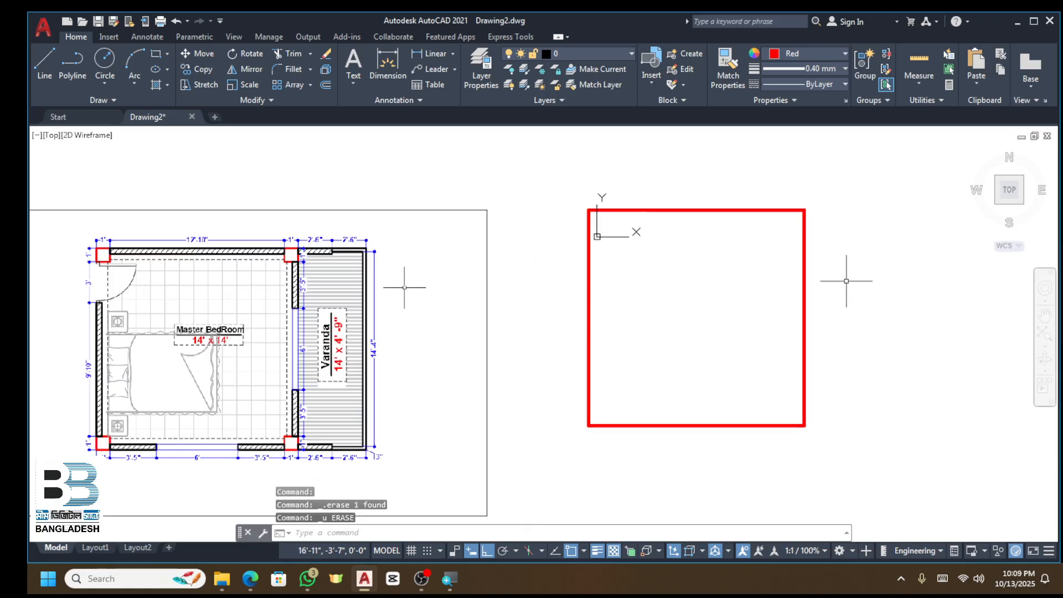
# Step: Delete the two red polylines that overlap the rectangle, keeping the rectangle itself
pyautogui.click(863, 244)
pyautogui.click(776, 315)
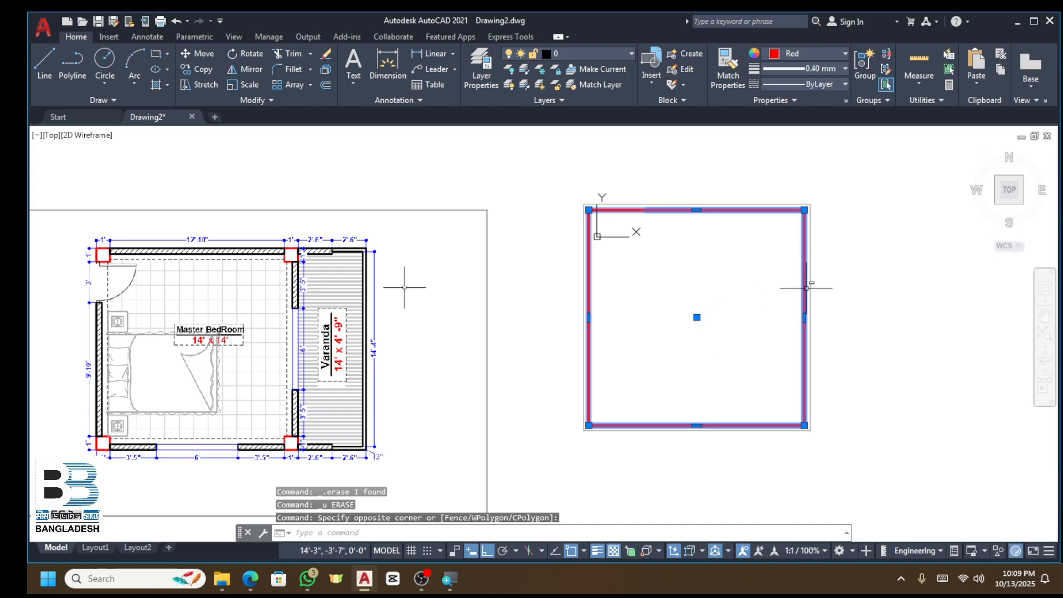
pyautogui.press('Escape')
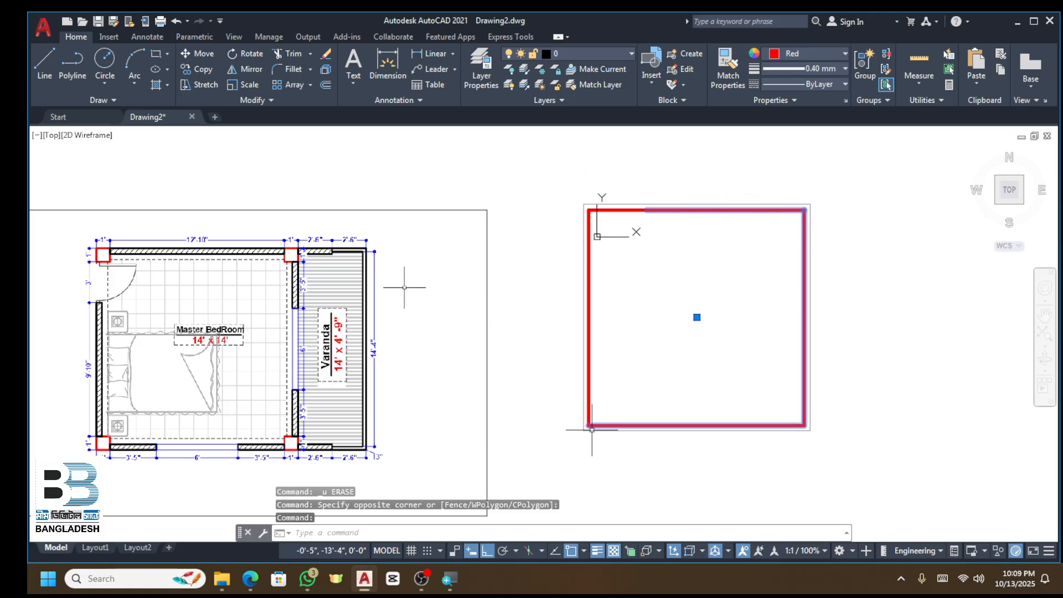
pyautogui.press('Delete')
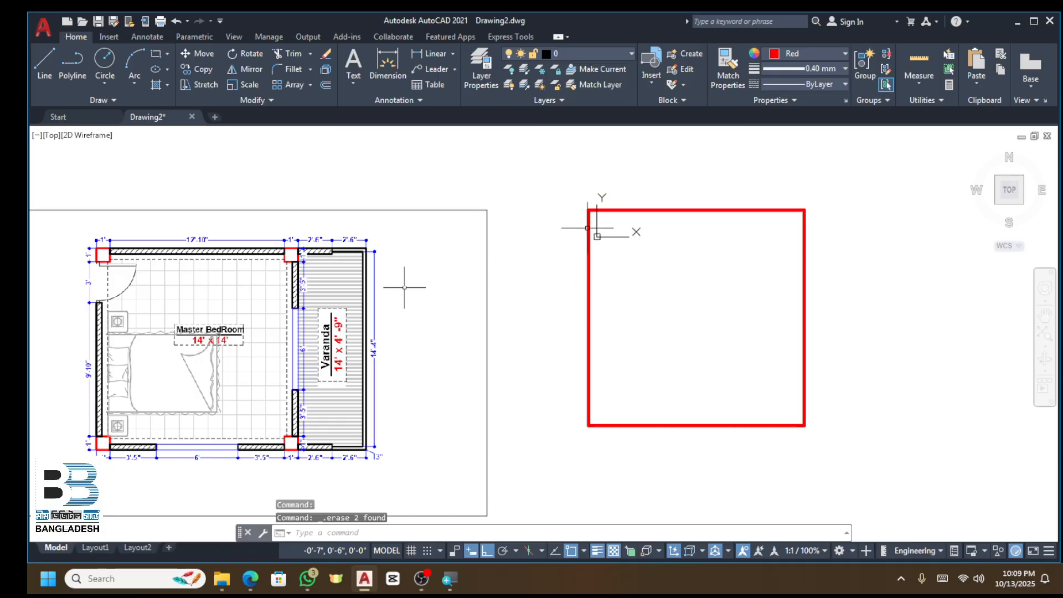
# Step: Turn off showing the UCS icon at the origin
pyautogui.scroll(4, 586, 227)
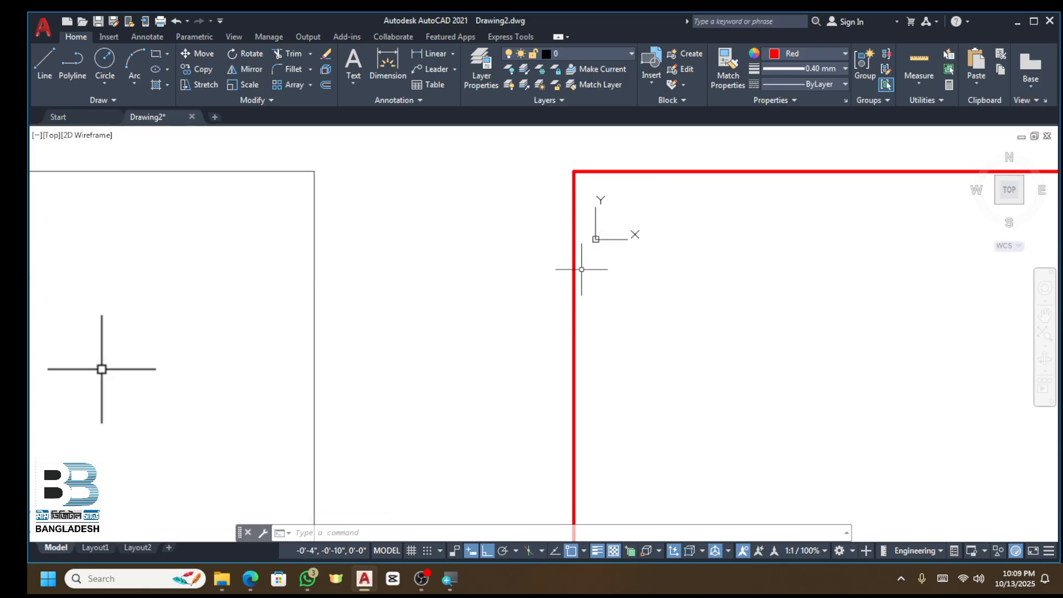
pyautogui.rightClick(595, 240)
pyautogui.moveTo(642, 414)
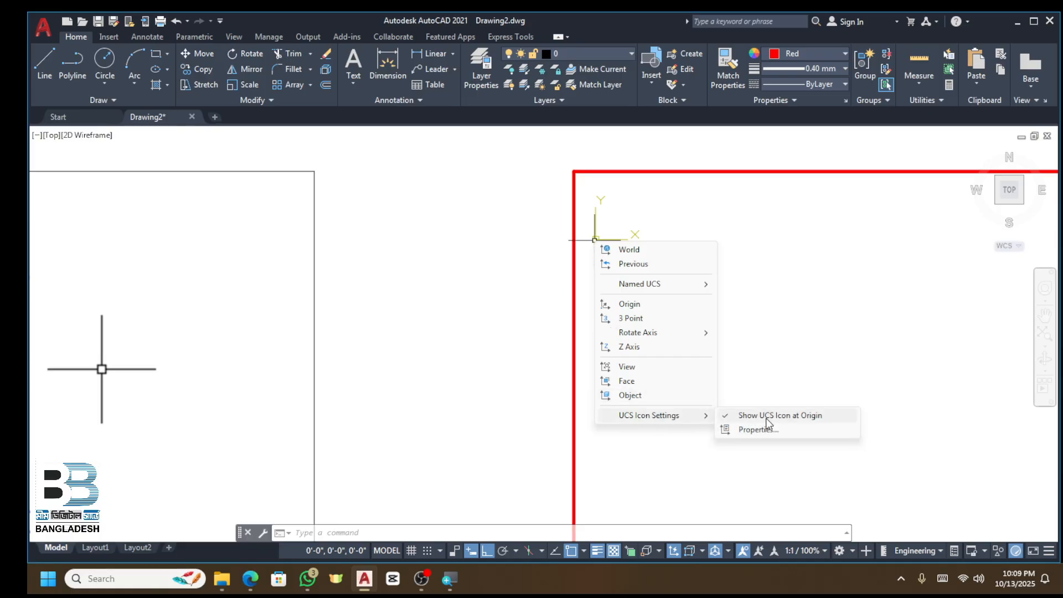
pyautogui.click(802, 416)
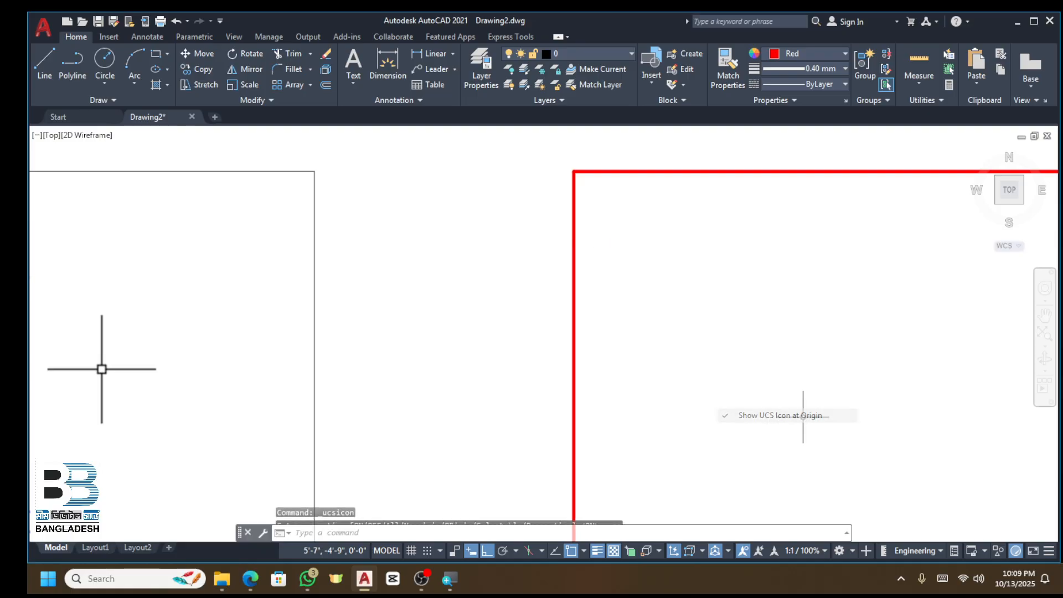
pyautogui.scroll(-4, 501, 280)
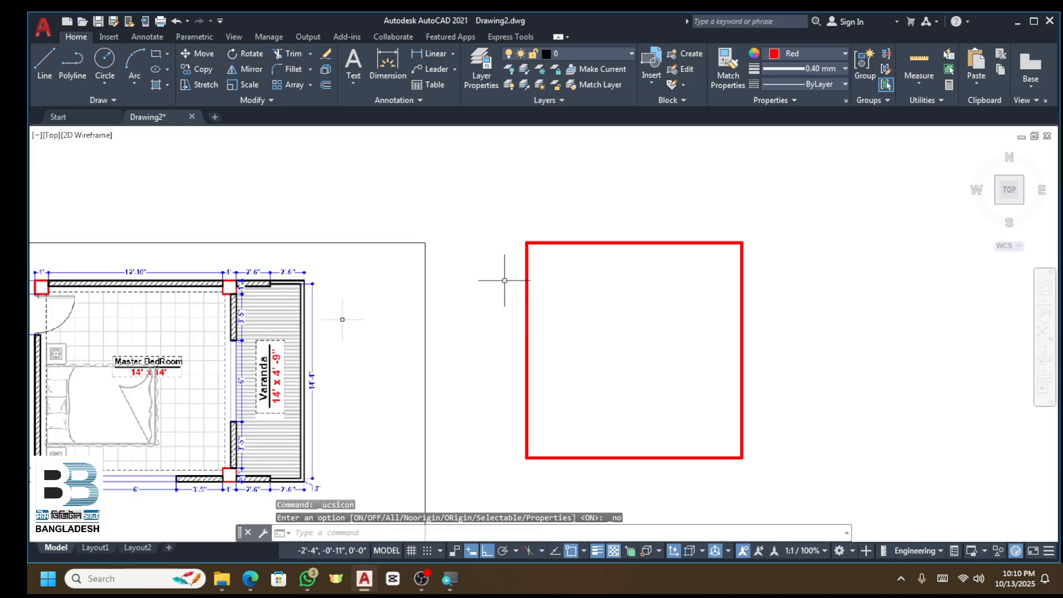
# Step: Examine the dimensions of the upper-left corner column in the reference plan
pyautogui.scroll(2, 530, 241)
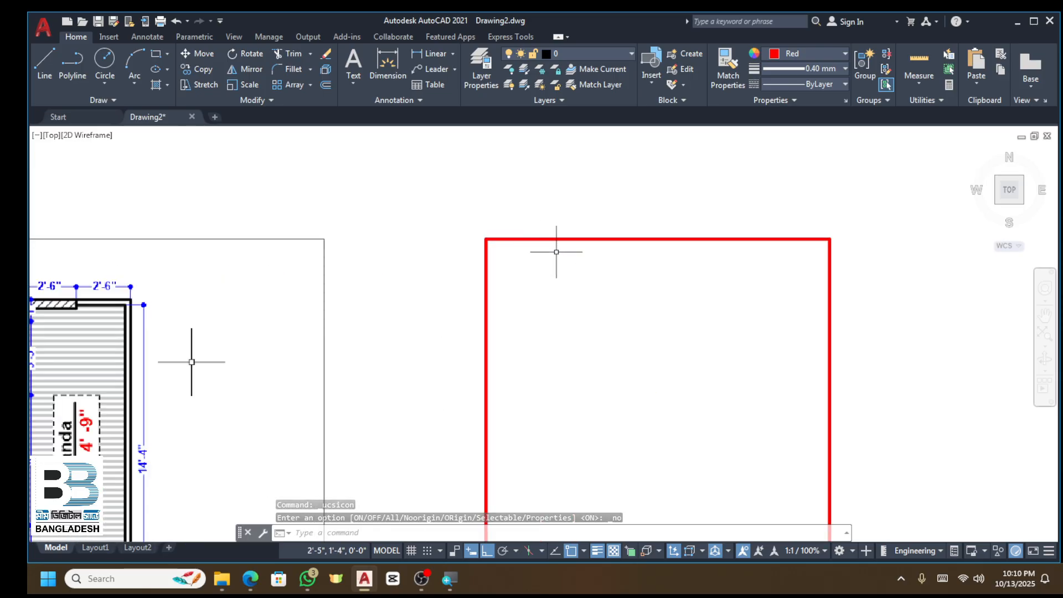
pyautogui.scroll(-4, 560, 244)
pyautogui.scroll(4, 388, 304)
pyautogui.scroll(6, 332, 282)
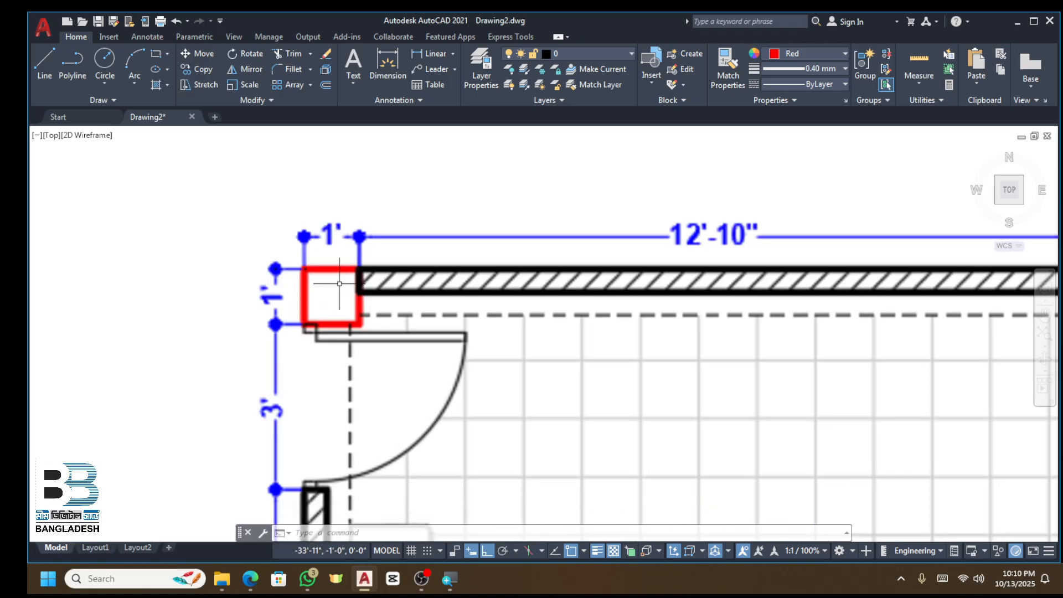
pyautogui.scroll(-6, 339, 283)
pyautogui.scroll(-3, 797, 332)
pyautogui.scroll(3, 757, 298)
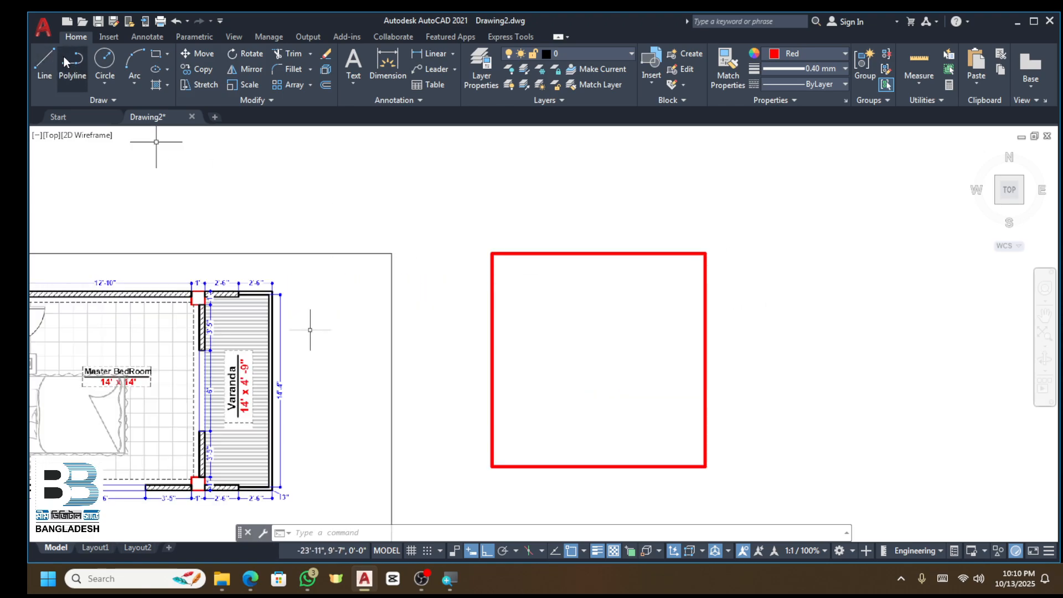
# Step: Draw a 1' by 1' square column with a polyline in the empty space above the large red rectangle
pyautogui.click(65, 61)
pyautogui.scroll(-2, 487, 326)
pyautogui.scroll(4, 516, 247)
pyautogui.click(454, 217)
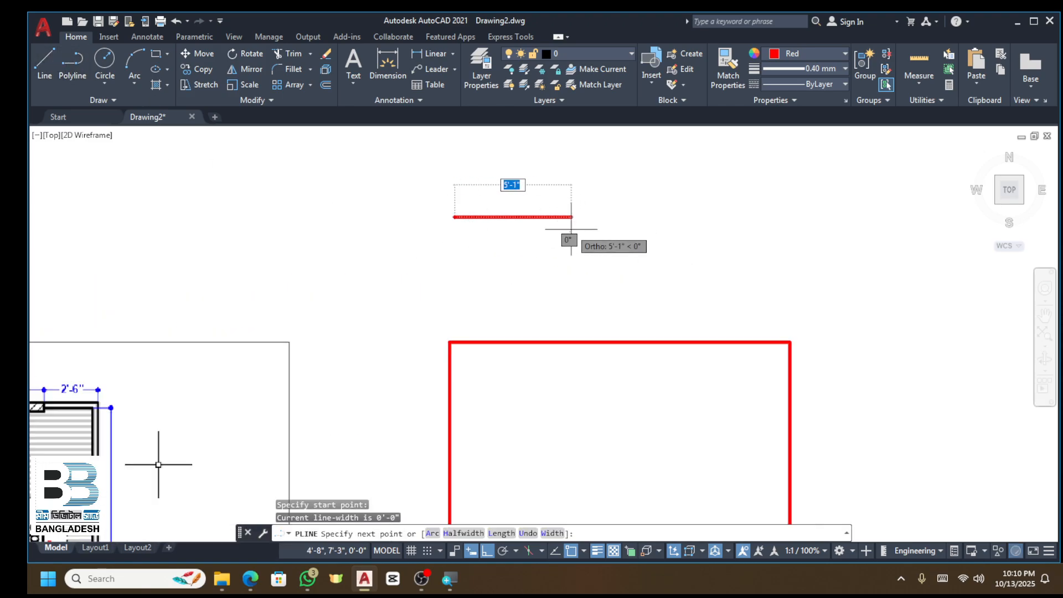
pyautogui.write("1'")
pyautogui.press('Return')
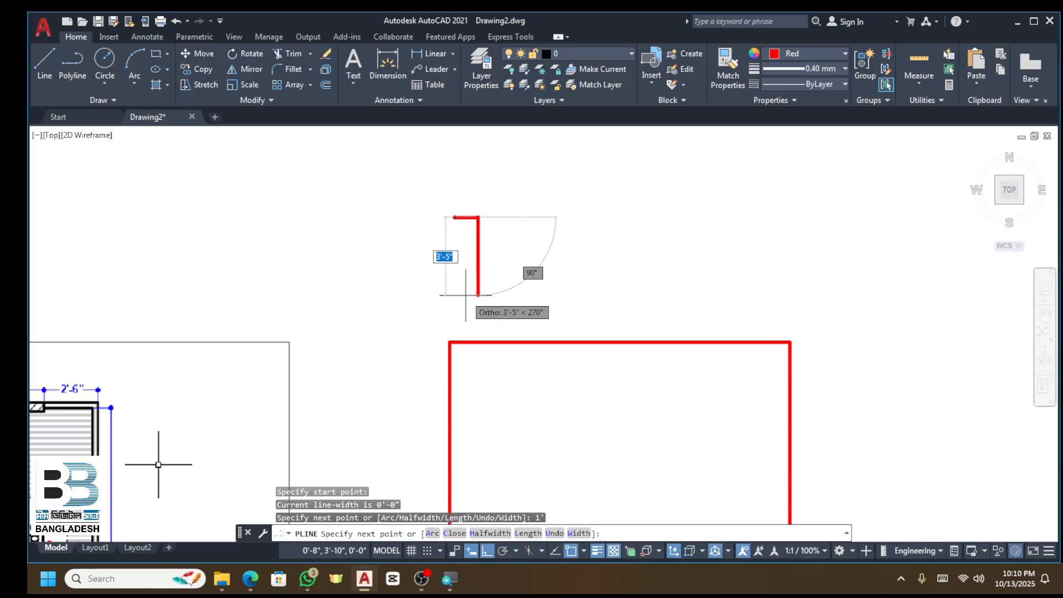
pyautogui.write("1'")
pyautogui.press('Return')
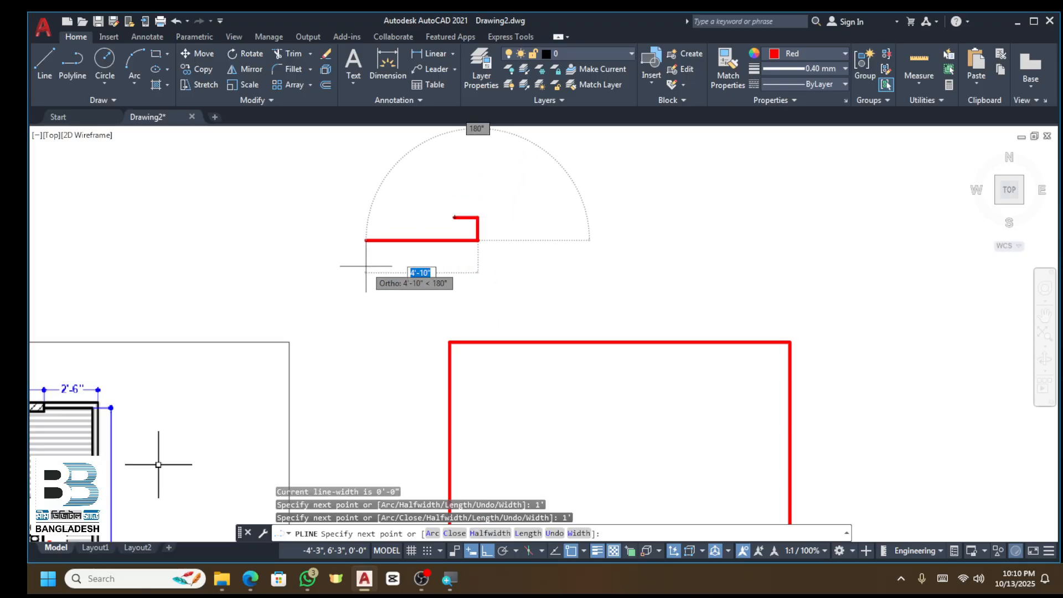
pyautogui.write("1'")
pyautogui.press('Return')
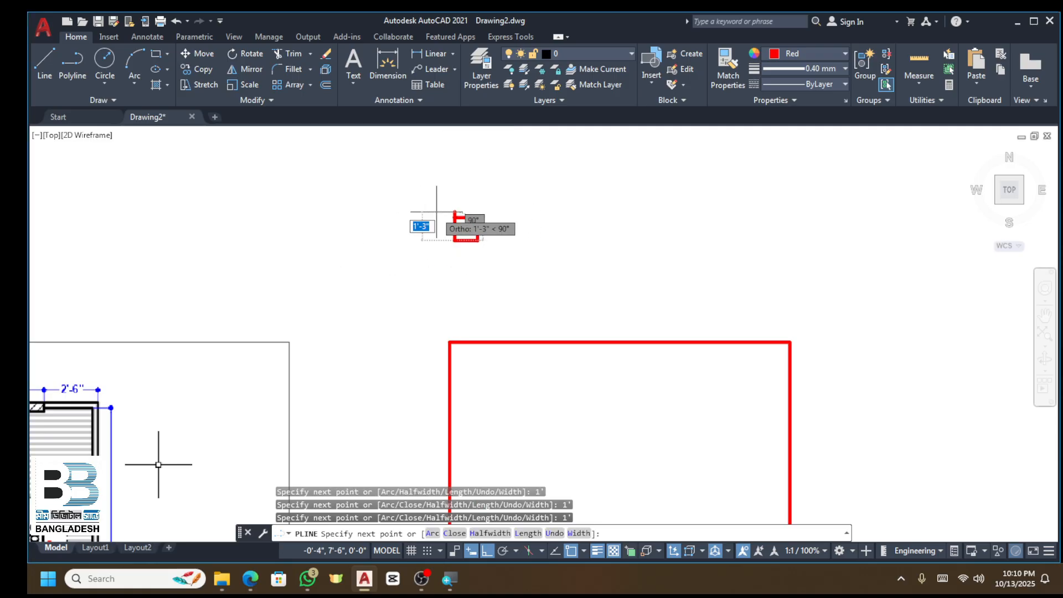
pyautogui.click(455, 218)
pyautogui.press('Return')
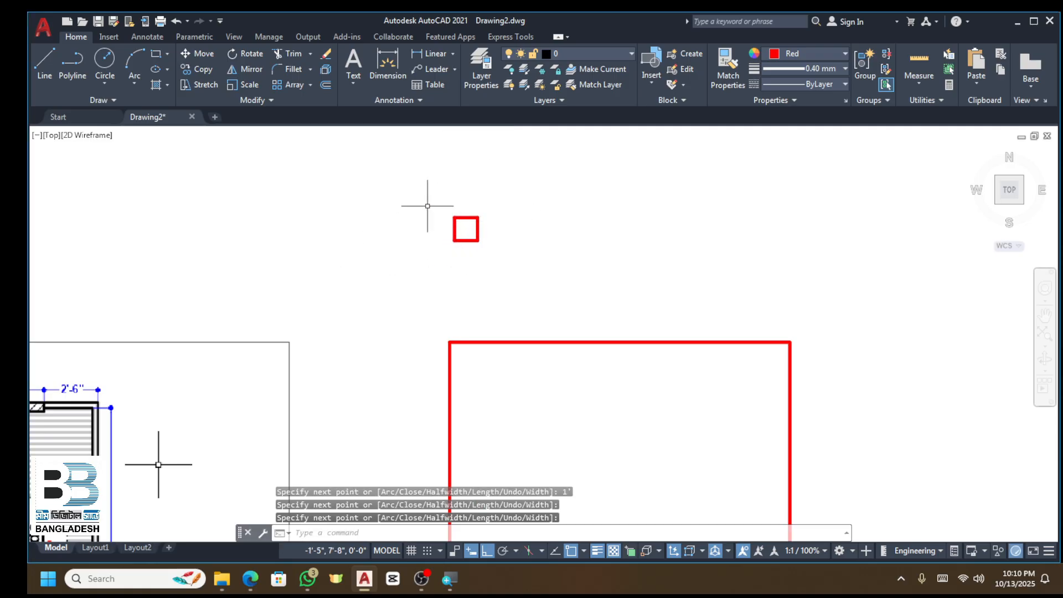
# Step: Copy the 1' square by its upper-left corner onto the large rectangle's upper-left corner
pyautogui.click(427, 209)
pyautogui.click(517, 254)
pyautogui.scroll(3, 457, 209)
pyautogui.write('C')
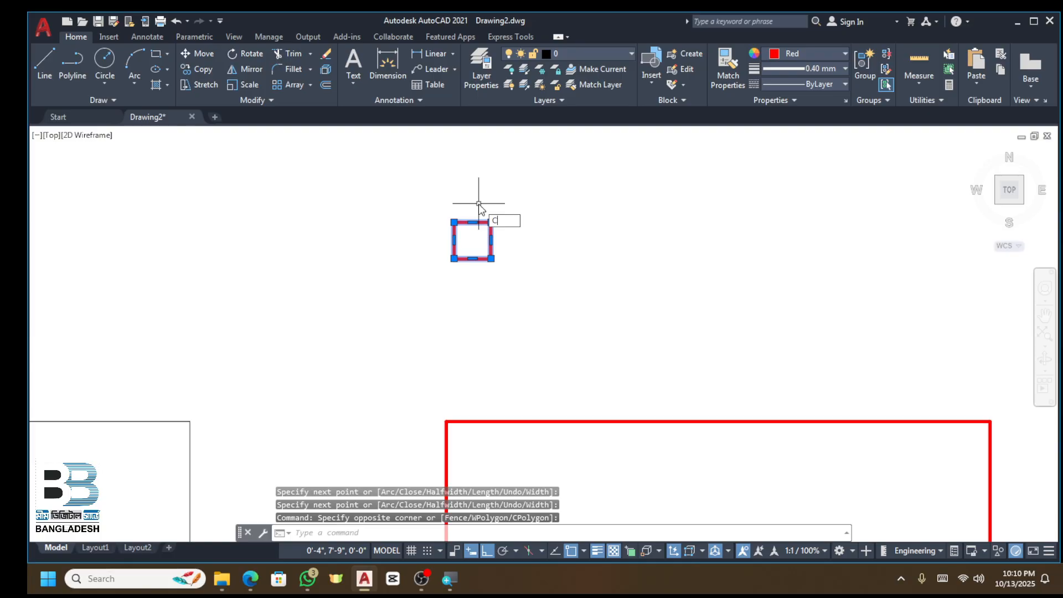
pyautogui.write('O')
pyautogui.press('Return')
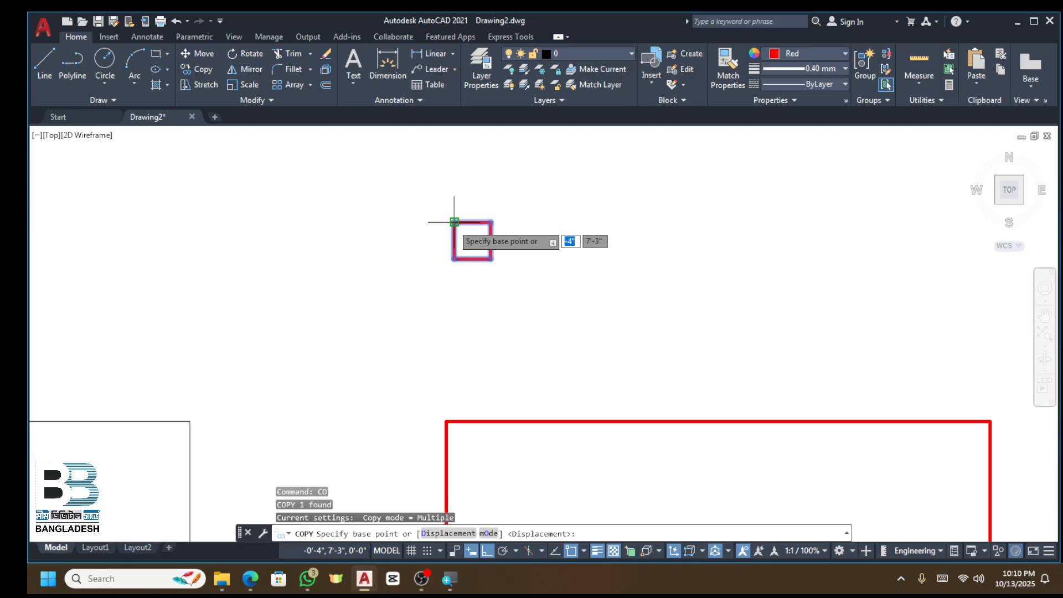
pyautogui.click(454, 222)
pyautogui.scroll(2, 441, 374)
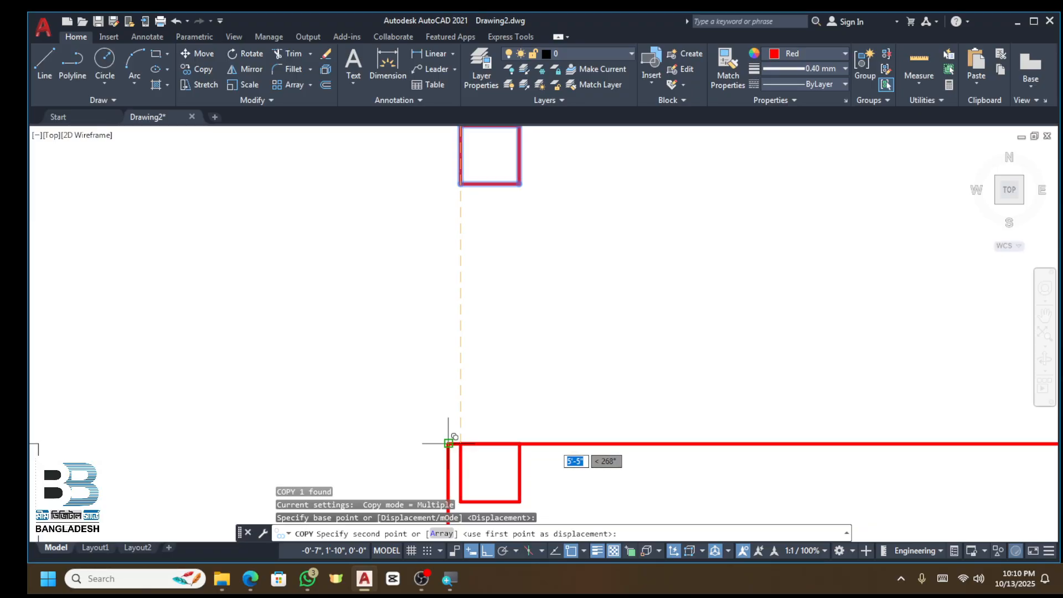
pyautogui.press('Escape')
pyautogui.scroll(-2, 517, 345)
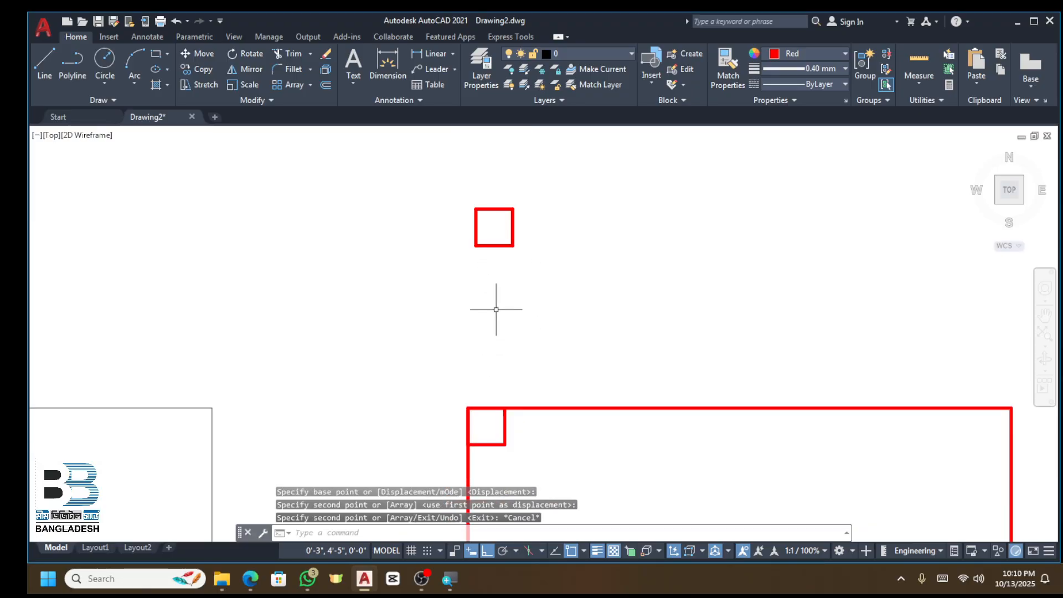
# Step: Delete the copied square at the large rectangle's upper-left corner
pyautogui.scroll(4, 457, 415)
pyautogui.click(596, 431)
pyautogui.click(544, 444)
pyautogui.scroll(-6, 583, 337)
pyautogui.press('Delete')
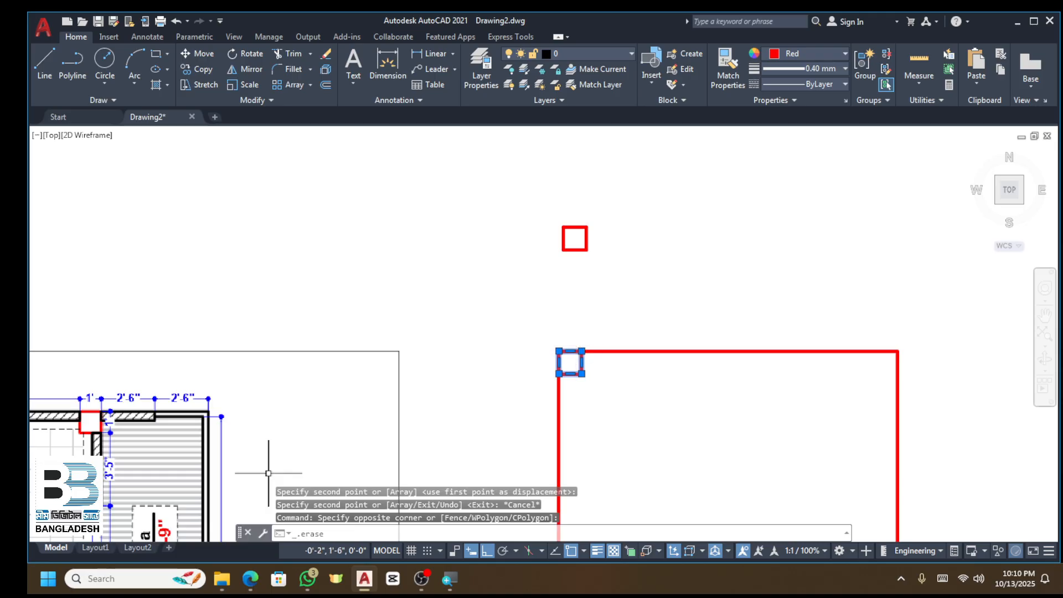
pyautogui.scroll(2, 550, 372)
pyautogui.scroll(-2, 565, 350)
# Step: Try to copy the 1' square by its centre to the large rectangle's upper-left corner, turning Ortho mode off
pyautogui.click(622, 178)
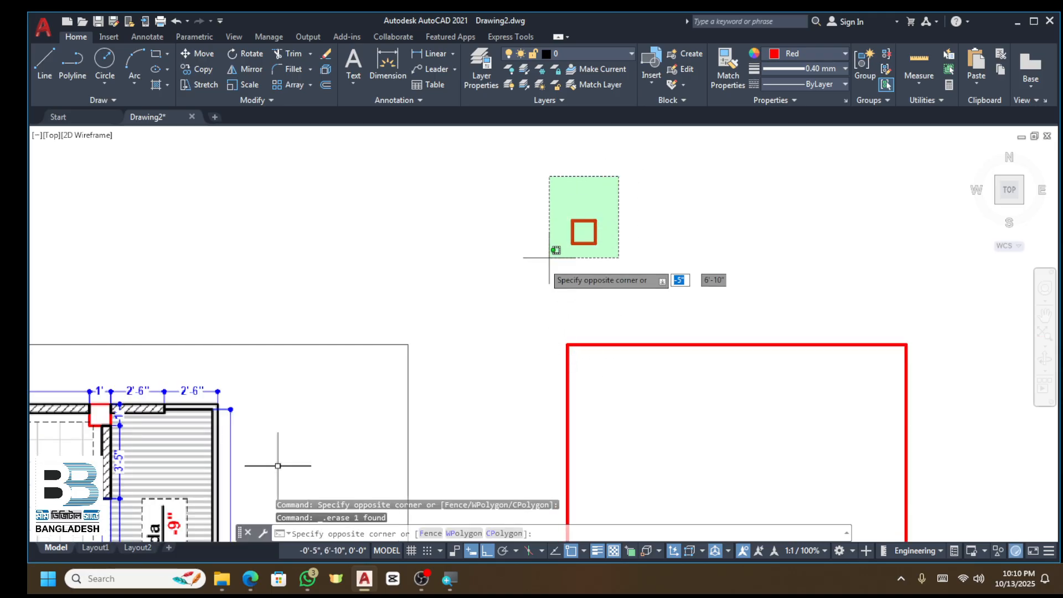
pyautogui.click(556, 257)
pyautogui.write('Co')
pyautogui.press('Return')
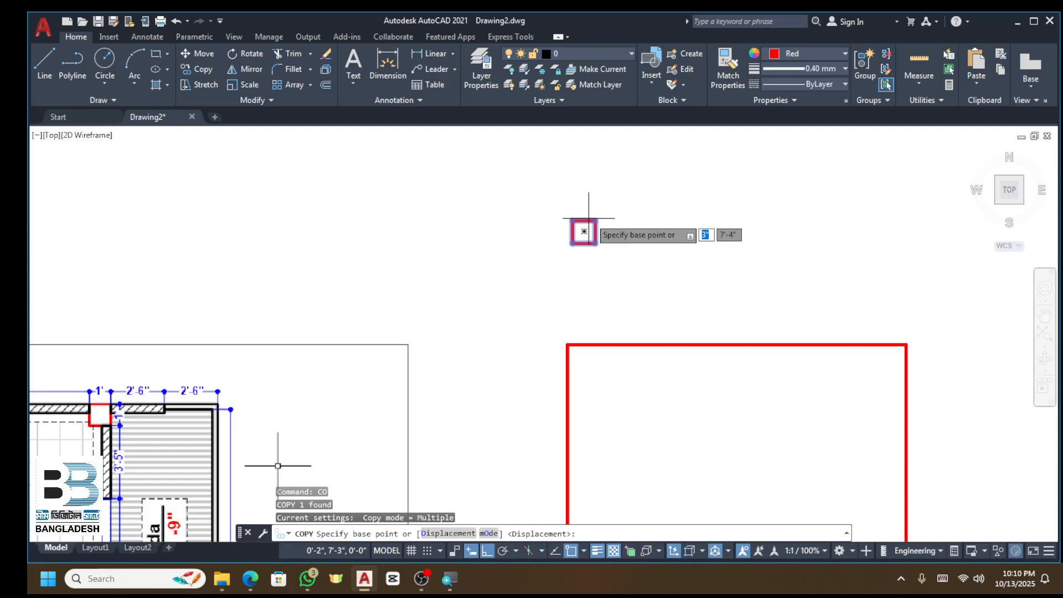
pyautogui.click(584, 231)
pyautogui.scroll(3, 569, 376)
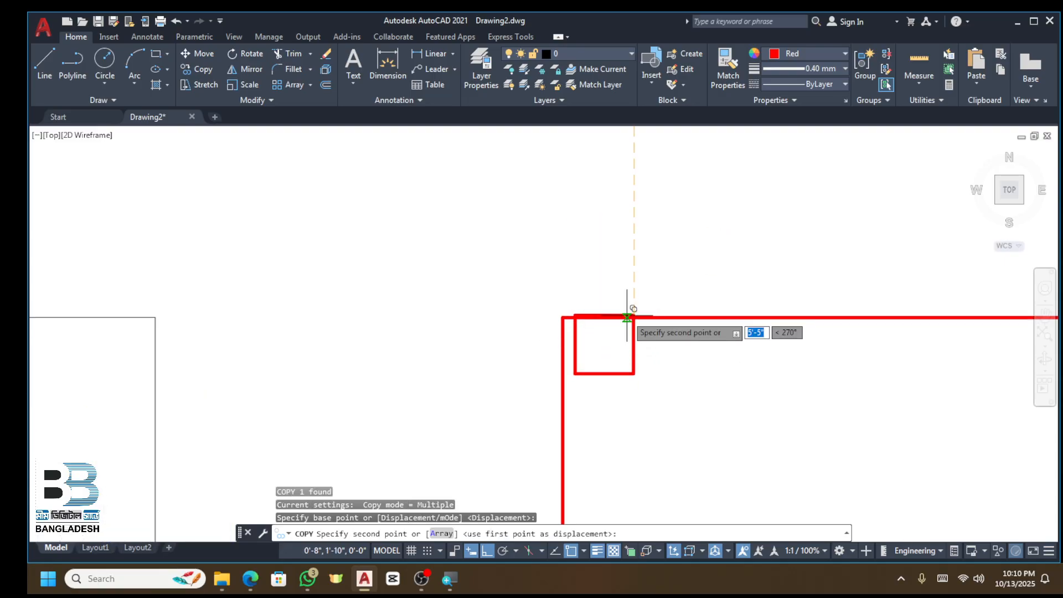
pyautogui.click(489, 551)
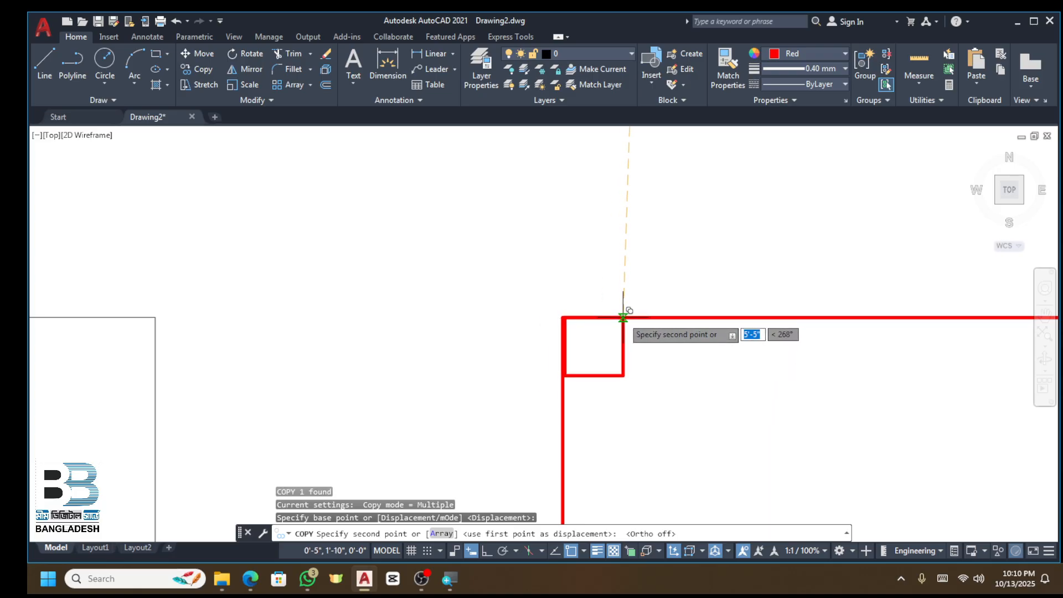
pyautogui.press('Escape')
pyautogui.scroll(-4, 614, 320)
pyautogui.scroll(2, 606, 321)
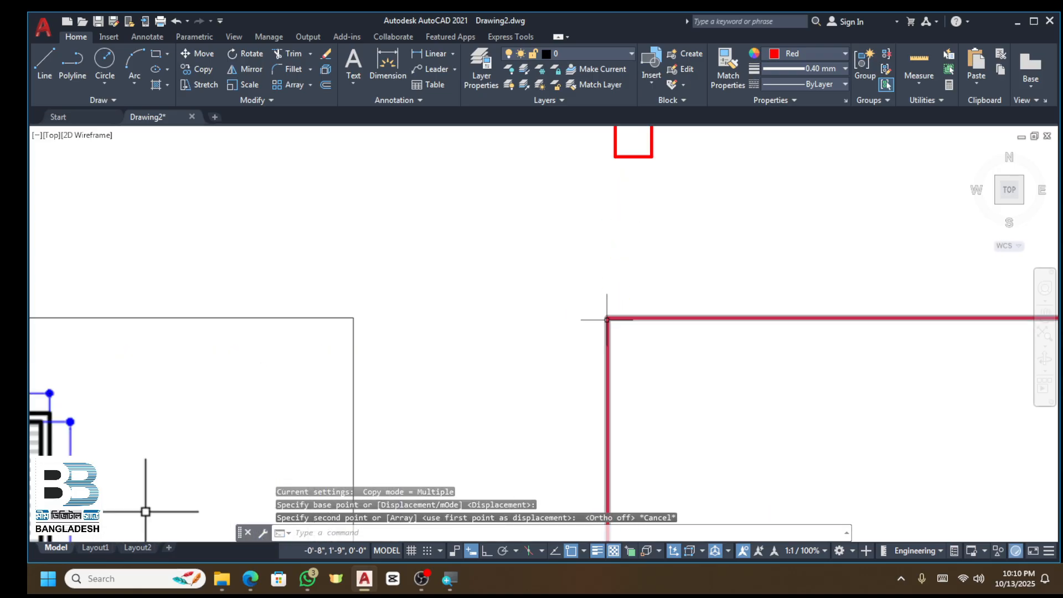
pyautogui.scroll(-2, 606, 321)
pyautogui.scroll(-2, 610, 197)
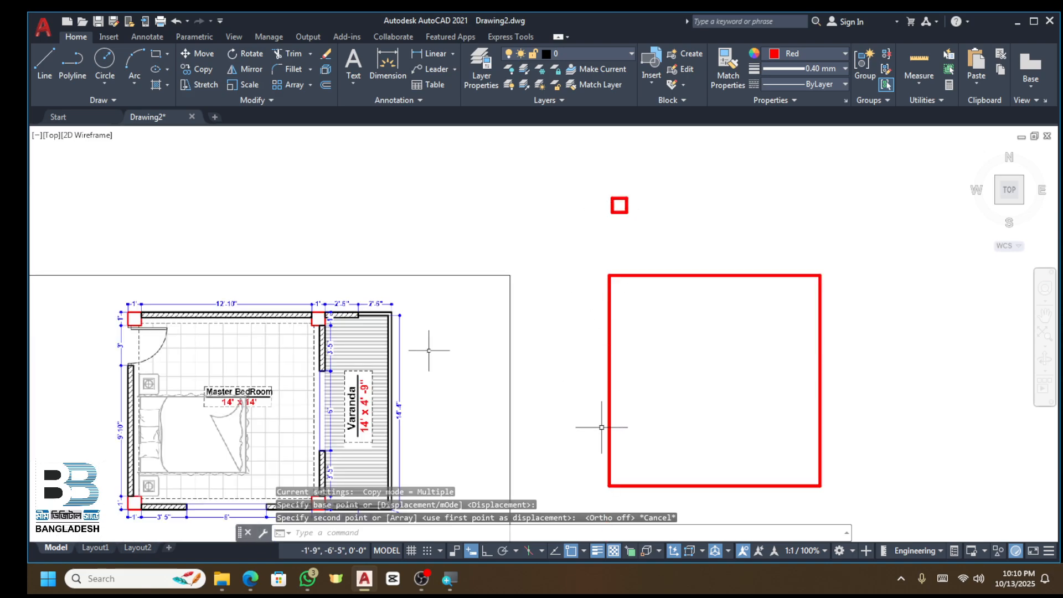
pyautogui.scroll(2, 606, 481)
pyautogui.scroll(-4, 606, 482)
pyautogui.scroll(2, 602, 310)
pyautogui.scroll(4, 604, 326)
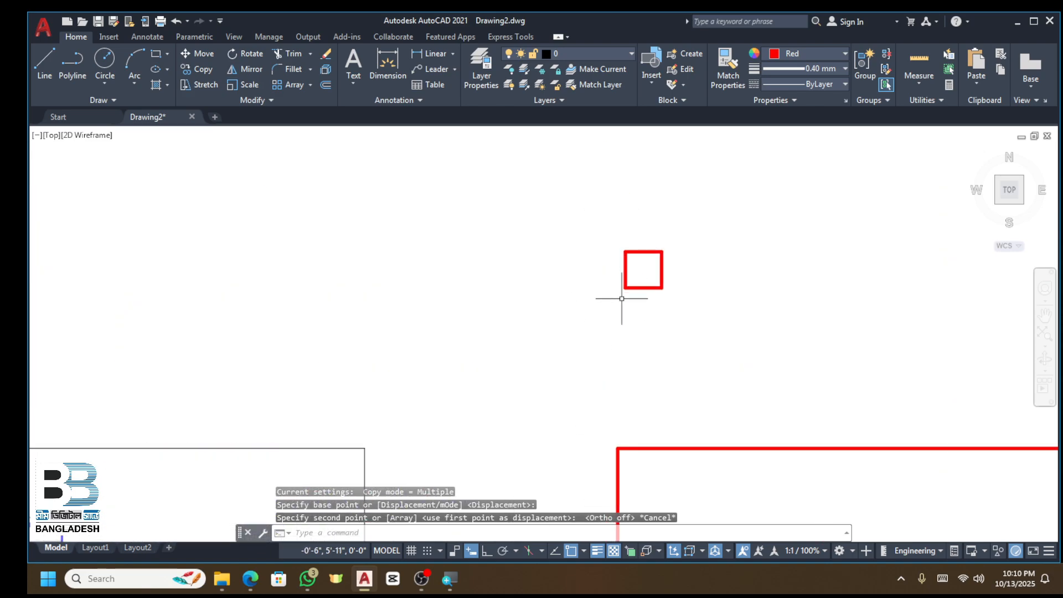
pyautogui.scroll(-4, 616, 298)
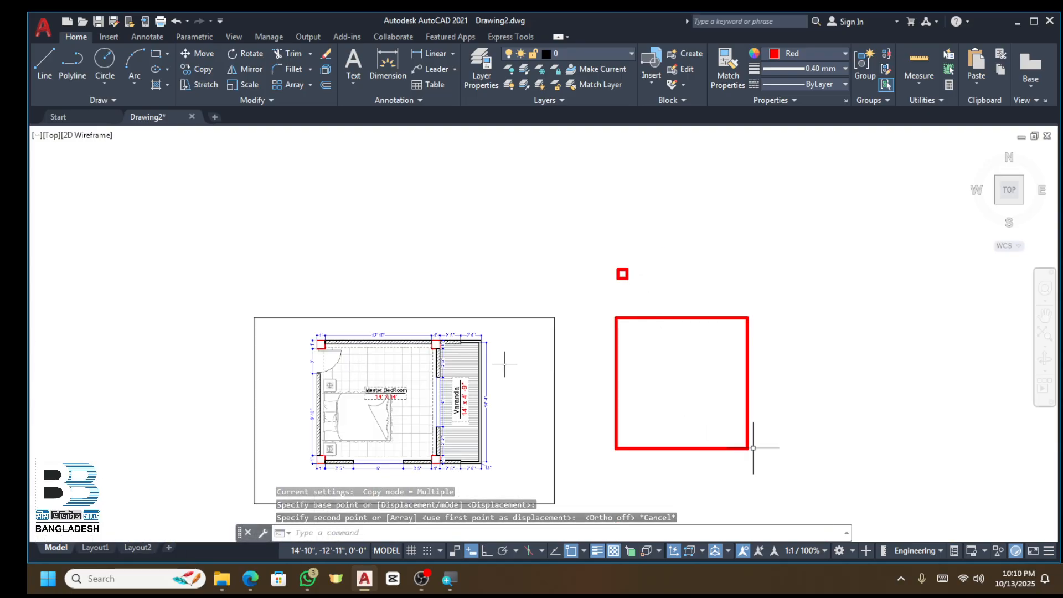
pyautogui.scroll(6, 634, 281)
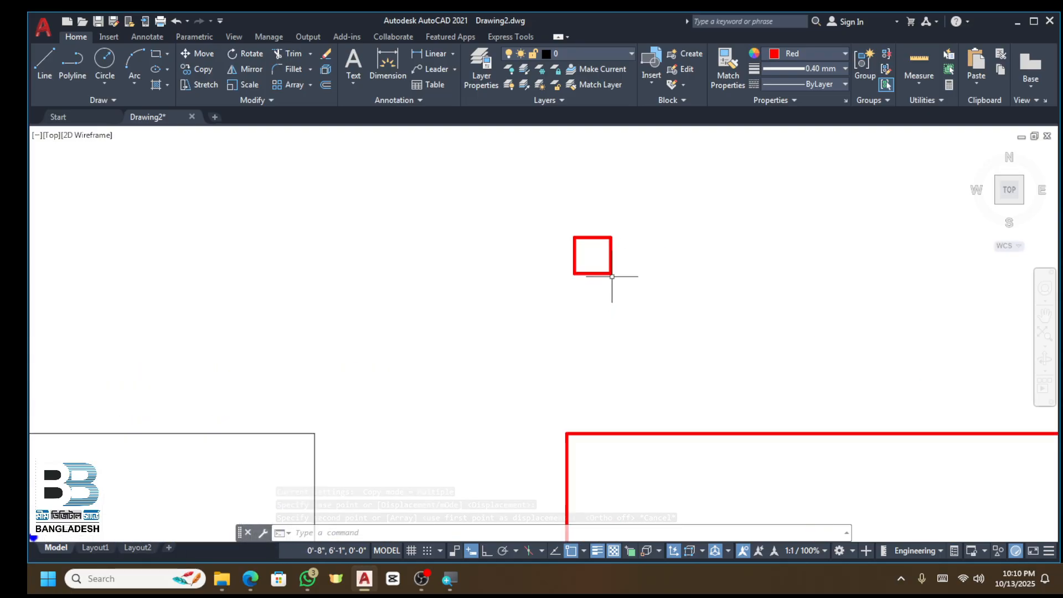
pyautogui.press('Escape')
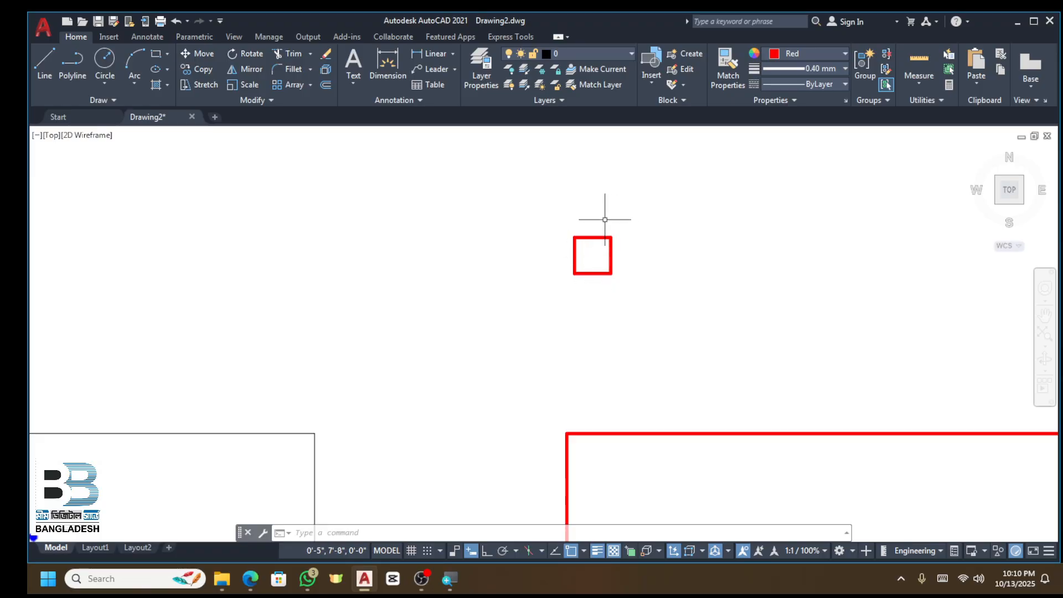
pyautogui.scroll(-5, 603, 262)
pyautogui.scroll(4, 679, 288)
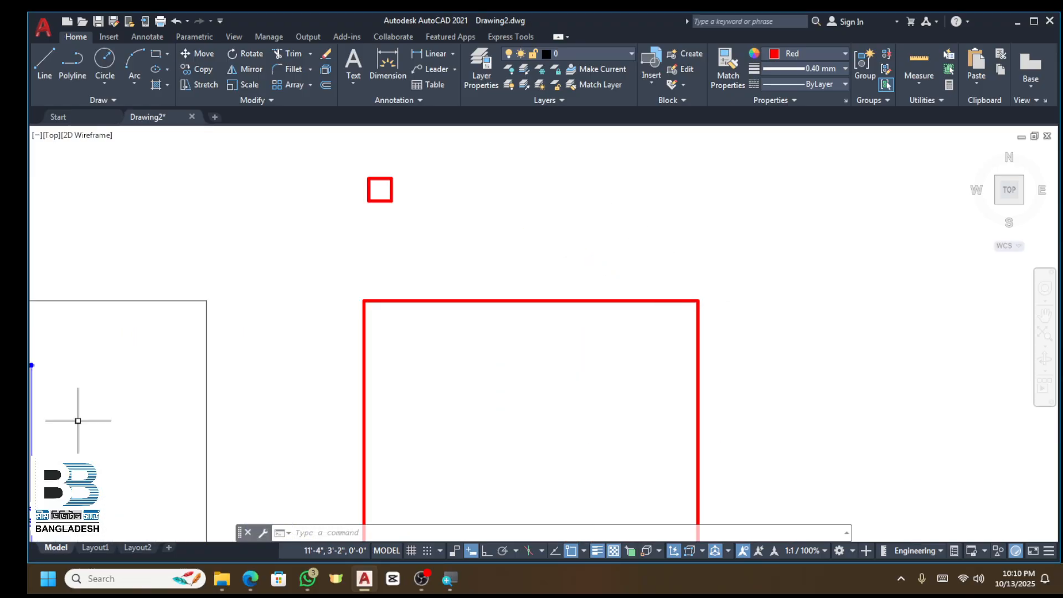
# Step: Copy the 1' square above the large red rectangle by its upper-left corner onto the rectangle's upper-left corner
pyautogui.moveTo(380, 185); pyautogui.dragTo(527, 237, button='middle')
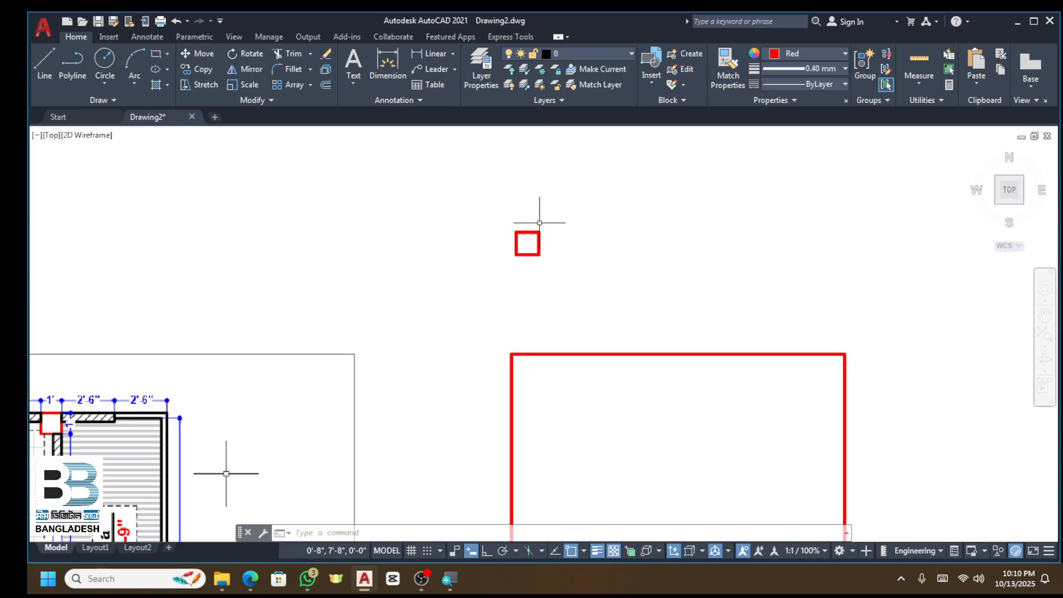
pyautogui.click(565, 200)
pyautogui.click(493, 256)
pyautogui.scroll(4, 475, 322)
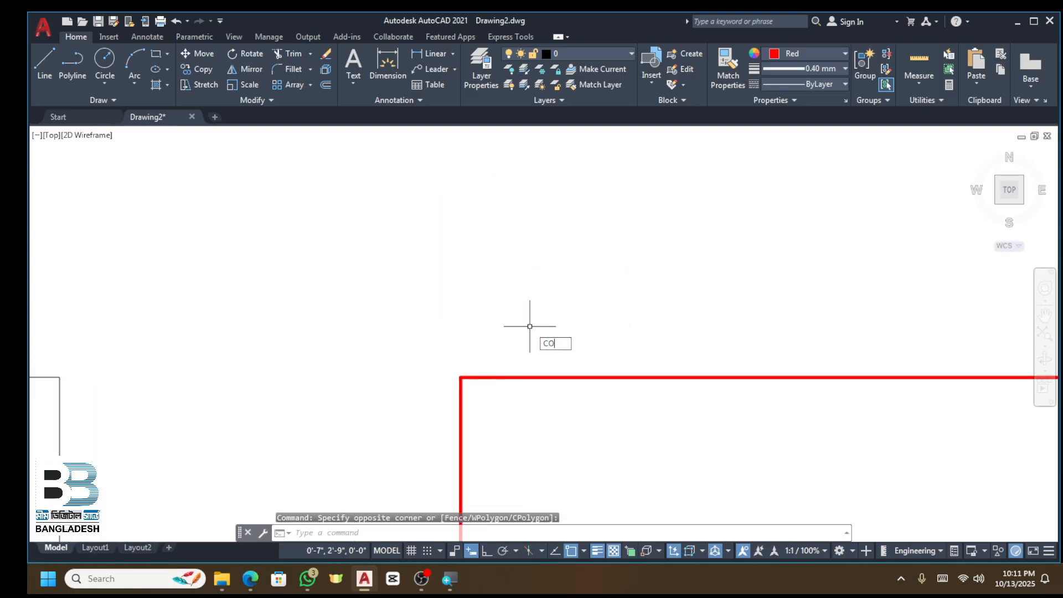
pyautogui.press('Return')
pyautogui.scroll(-4, 530, 326)
pyautogui.scroll(2, 498, 197)
pyautogui.click(513, 240)
pyautogui.scroll(-2, 519, 217)
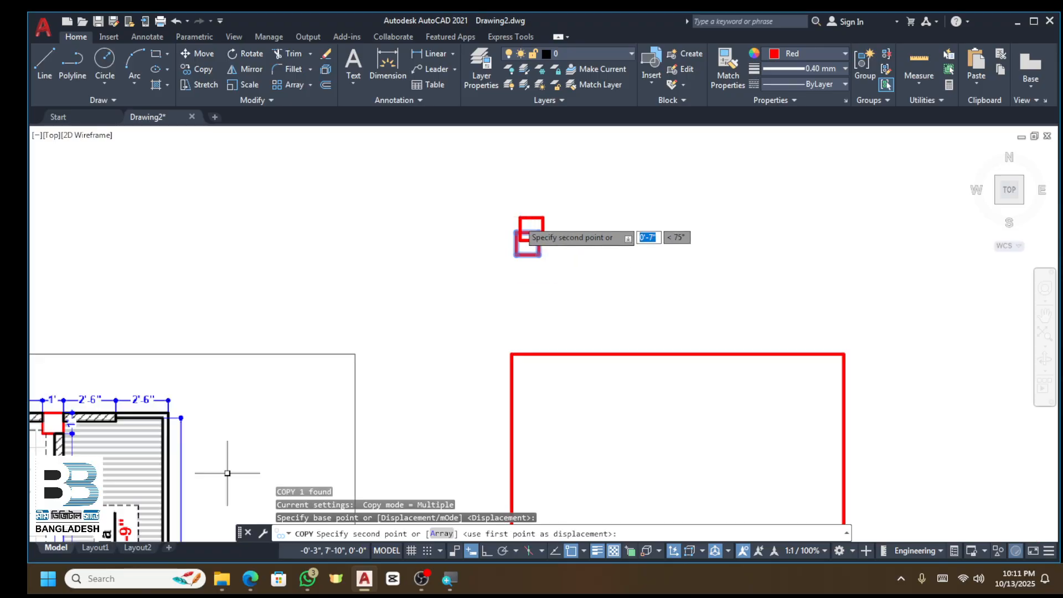
pyautogui.scroll(3, 498, 334)
pyautogui.click(527, 381)
pyautogui.scroll(-3, 541, 274)
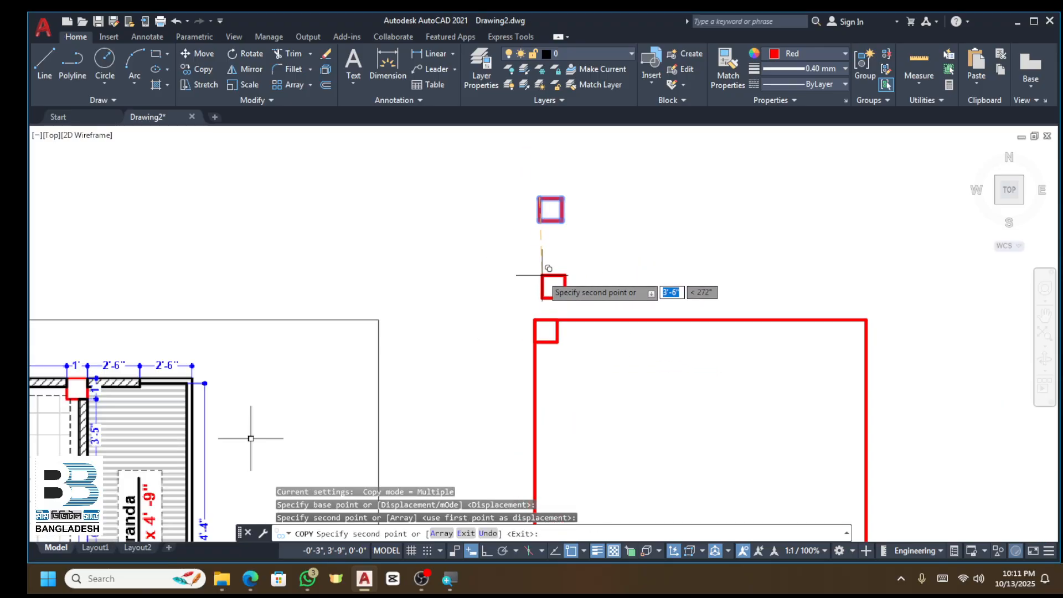
# Step: Place another copy of the 1' square with its upper-left corner on the large rectangle's lower-left corner
pyautogui.scroll(-4, 544, 266)
pyautogui.scroll(5, 545, 401)
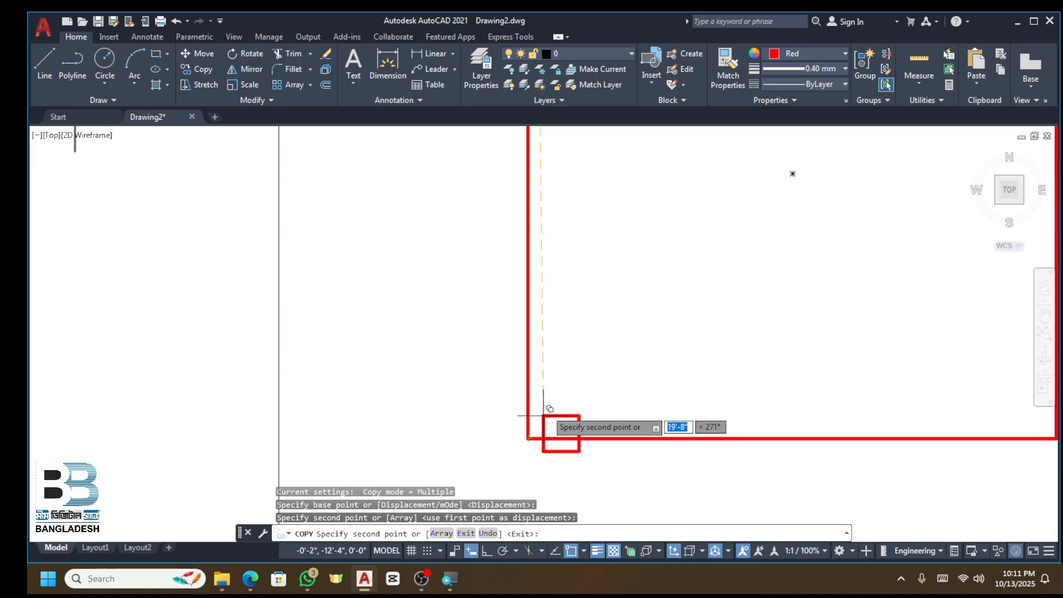
pyautogui.scroll(-4, 542, 415)
pyautogui.scroll(4, 551, 399)
pyautogui.click(528, 438)
pyautogui.scroll(-3, 550, 408)
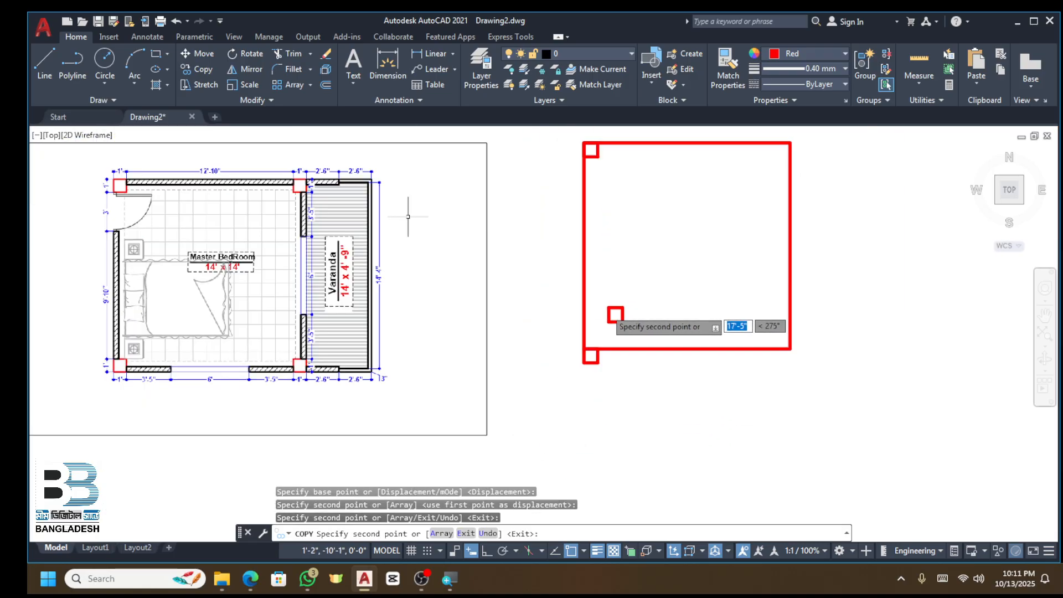
pyautogui.press('Escape')
# Step: Move the lower-left square up 1' so its lower-left corner sits on the large rectangle's lower-left corner
pyautogui.scroll(4, 541, 332)
pyautogui.click(527, 308)
pyautogui.click(659, 386)
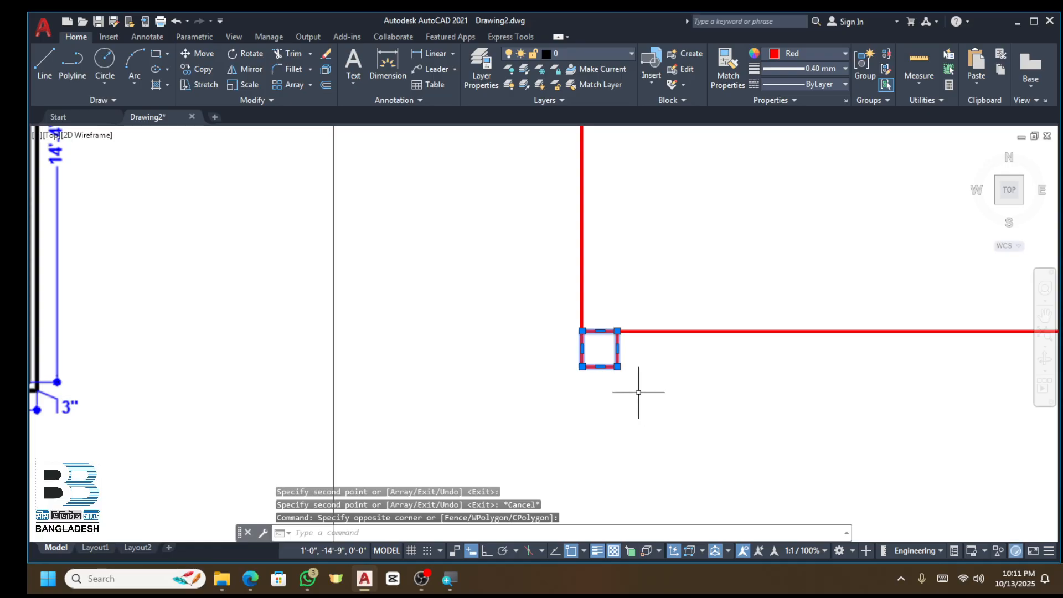
pyautogui.write('m')
pyautogui.press('Return')
pyautogui.click(582, 365)
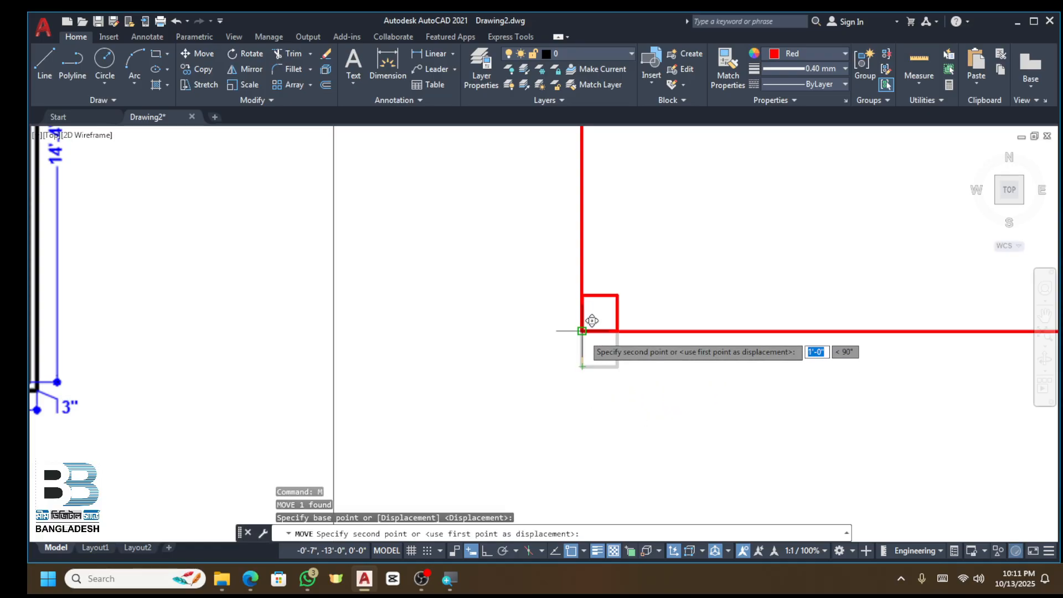
pyautogui.press('Escape')
# Step: Copy the lower-left column square by its lower-right corner onto the large rectangle's lower-right corner
pyautogui.scroll(-4, 531, 301)
pyautogui.click(536, 282)
pyautogui.click(567, 316)
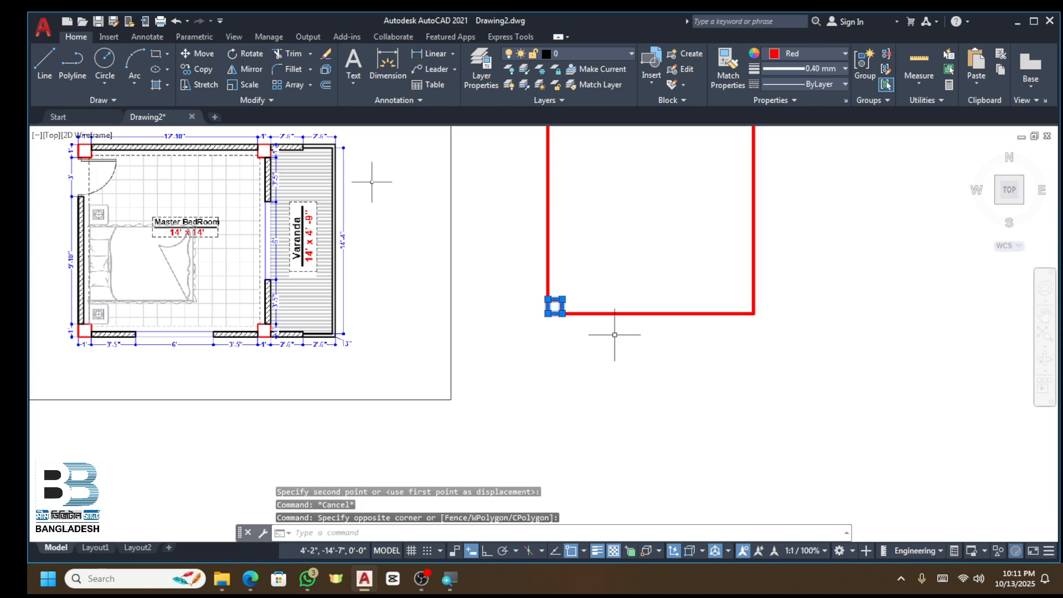
pyautogui.scroll(4, 559, 324)
pyautogui.write('co')
pyautogui.press('Return')
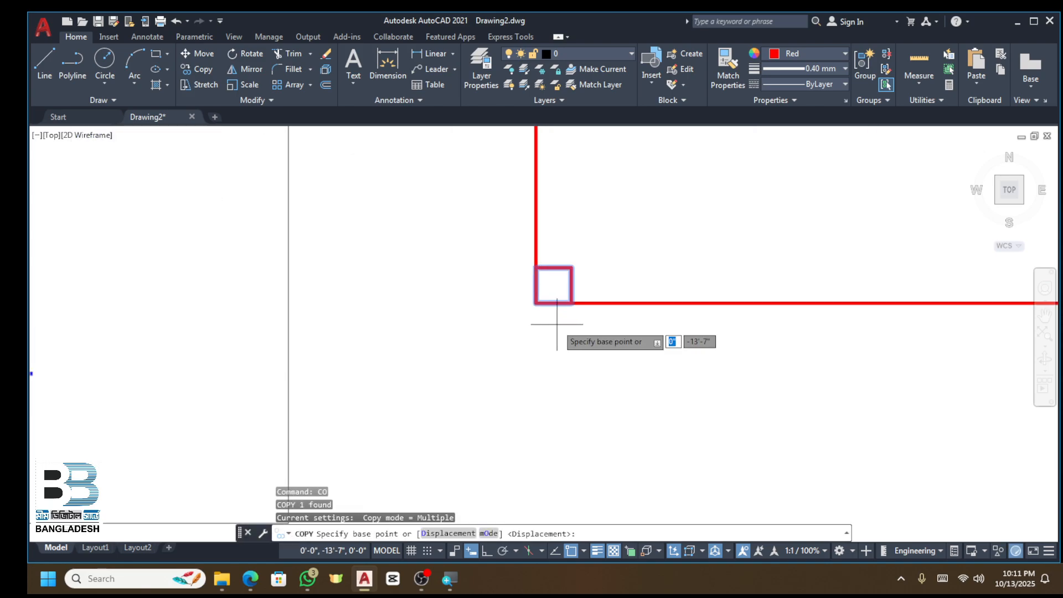
pyautogui.click(571, 303)
pyautogui.scroll(-2, 483, 315)
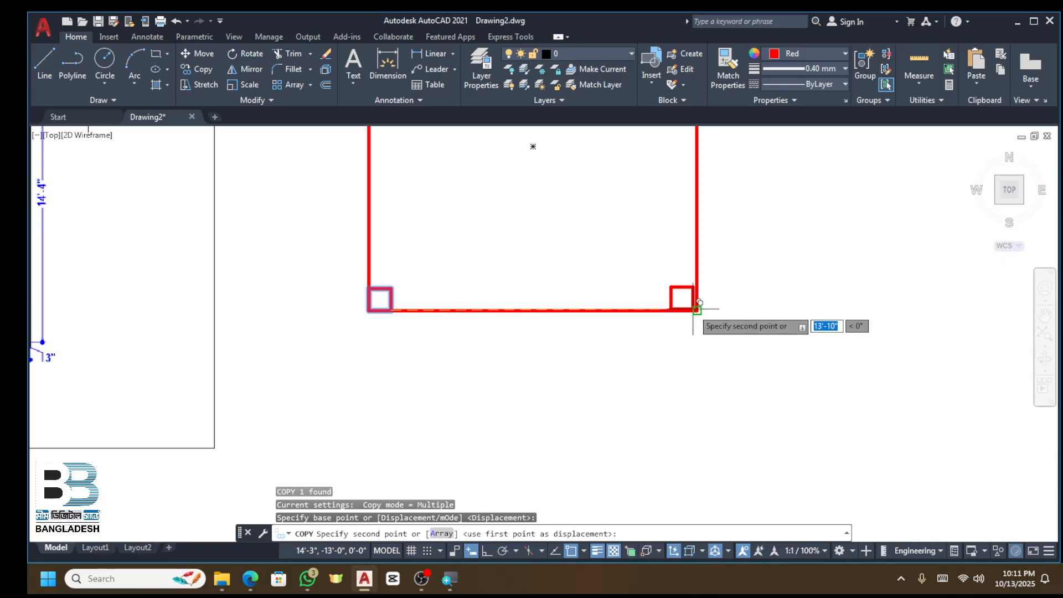
pyautogui.click(697, 309)
pyautogui.press('Escape')
pyautogui.press('Escape')
# Step: Copy the lower-right column square by its upper-right corner onto the large rectangle's upper-right corner
pyautogui.click(640, 265)
pyautogui.click(731, 350)
pyautogui.scroll(3, 719, 284)
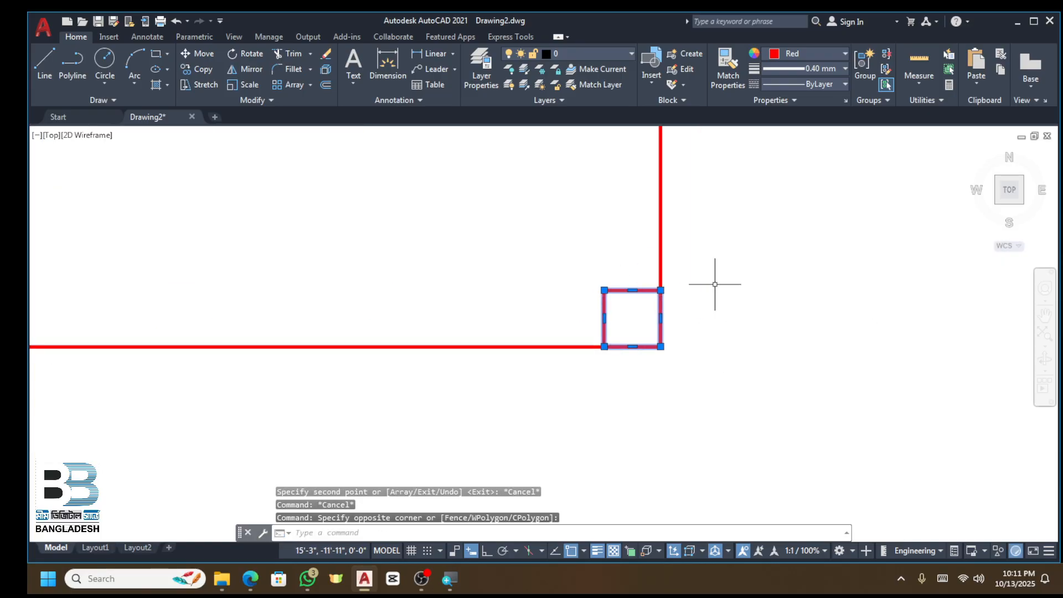
pyautogui.write('co')
pyautogui.press('Return')
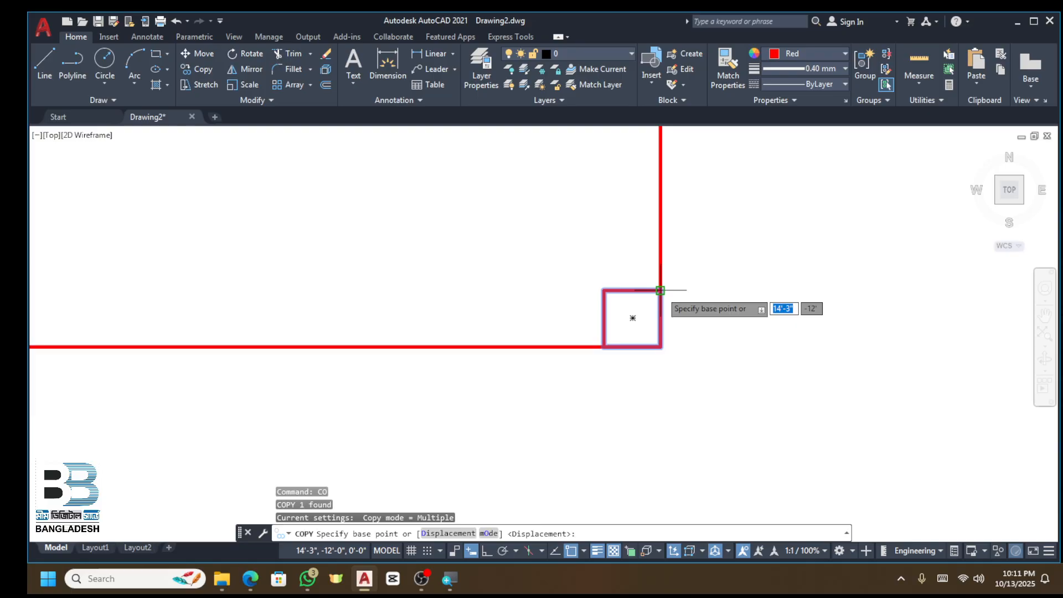
pyautogui.click(632, 317)
pyautogui.scroll(-3, 658, 267)
pyautogui.scroll(3, 664, 199)
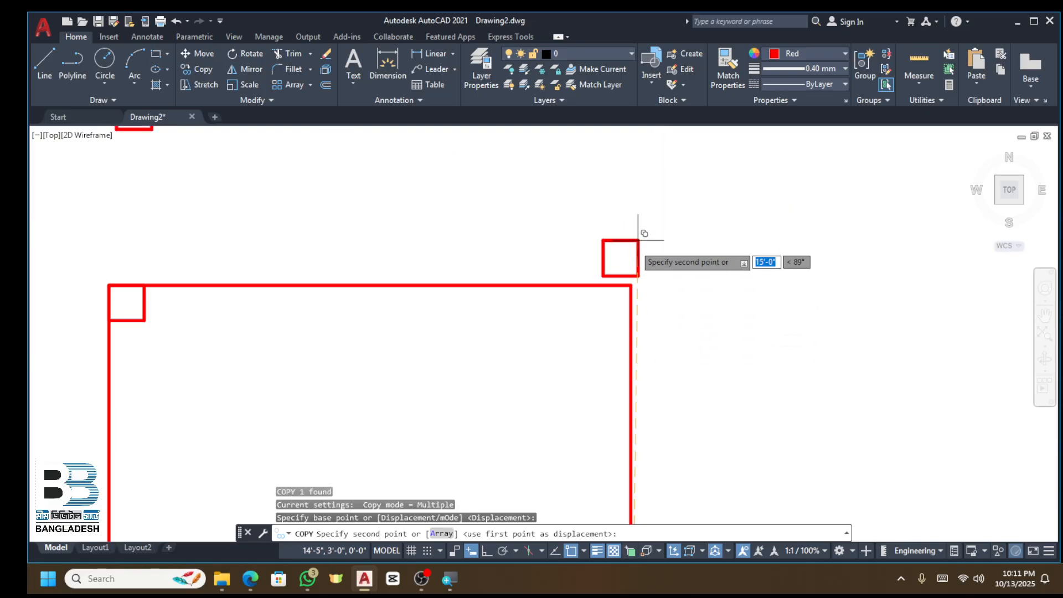
pyautogui.click(629, 280)
pyautogui.press('Escape')
# Step: Delete the original 1' square in the empty space above the large rectangle
pyautogui.scroll(-3, 673, 268)
pyautogui.click(623, 204)
pyautogui.click(520, 244)
pyautogui.press('Delete')
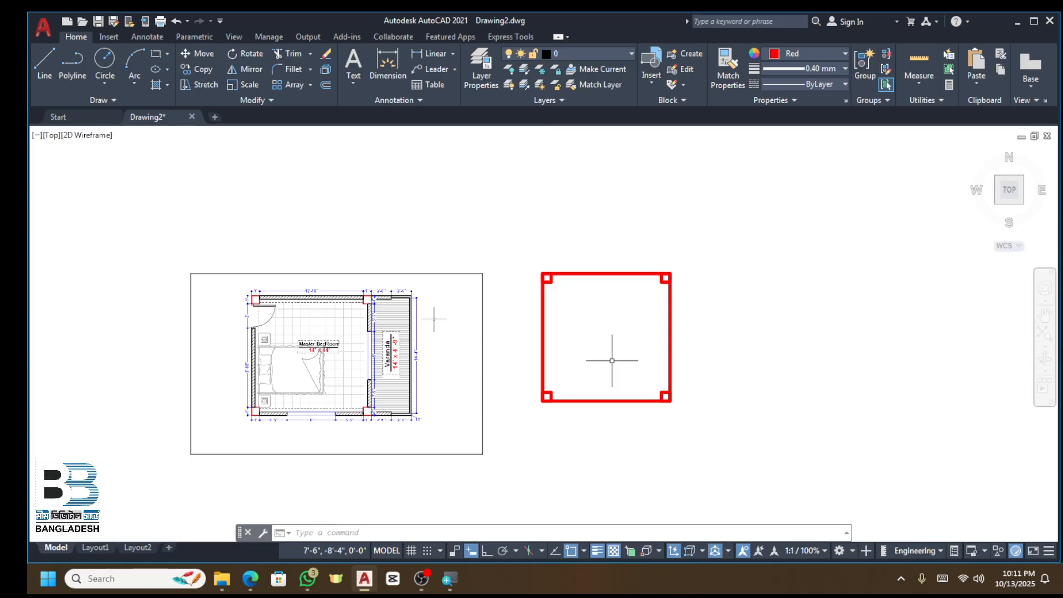
# Step: Offset the large red rectangle 5" inward to form the inner wall line
pyautogui.scroll(6, 563, 290)
pyautogui.scroll(-2, 478, 214)
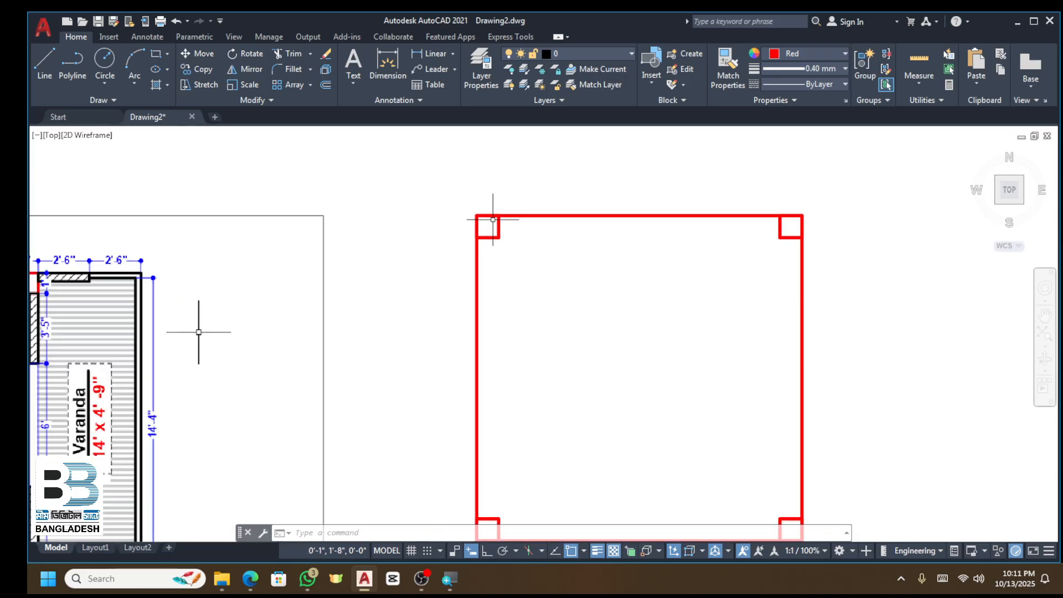
pyautogui.scroll(-2, 594, 243)
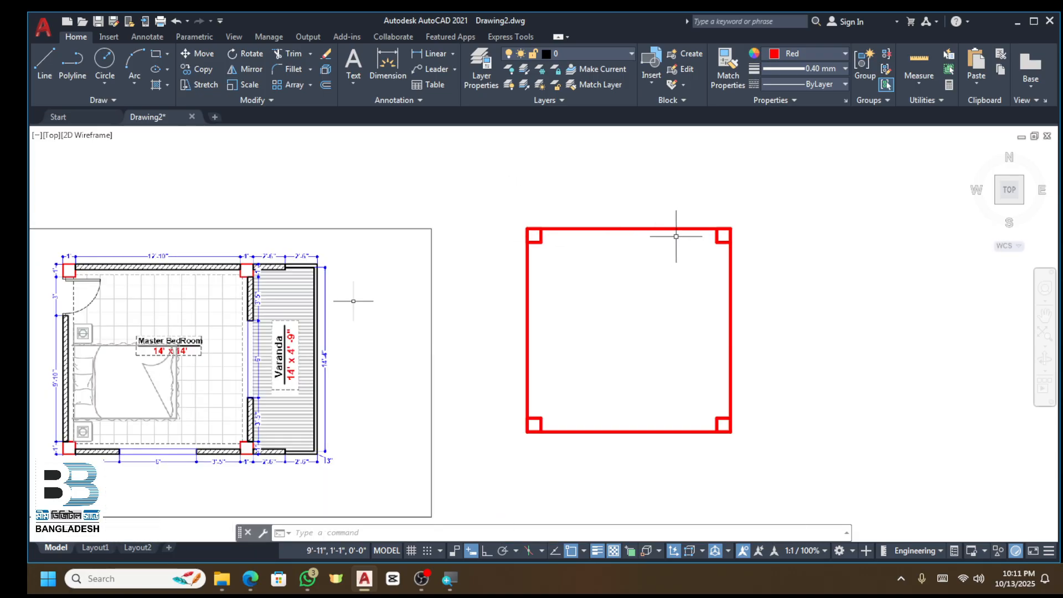
pyautogui.scroll(2, 681, 226)
pyautogui.scroll(2, 454, 229)
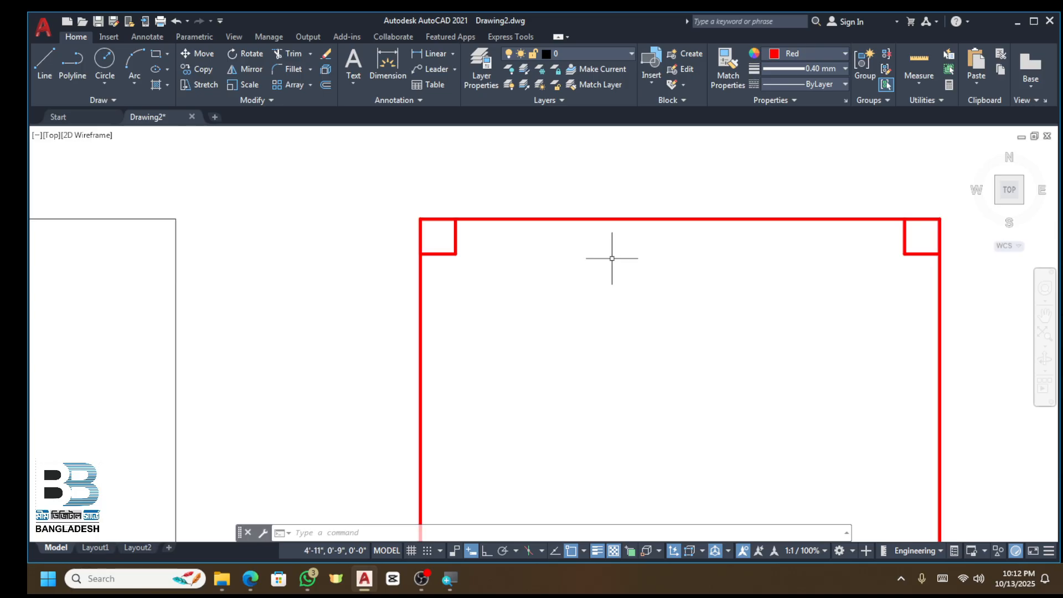
pyautogui.press('Return')
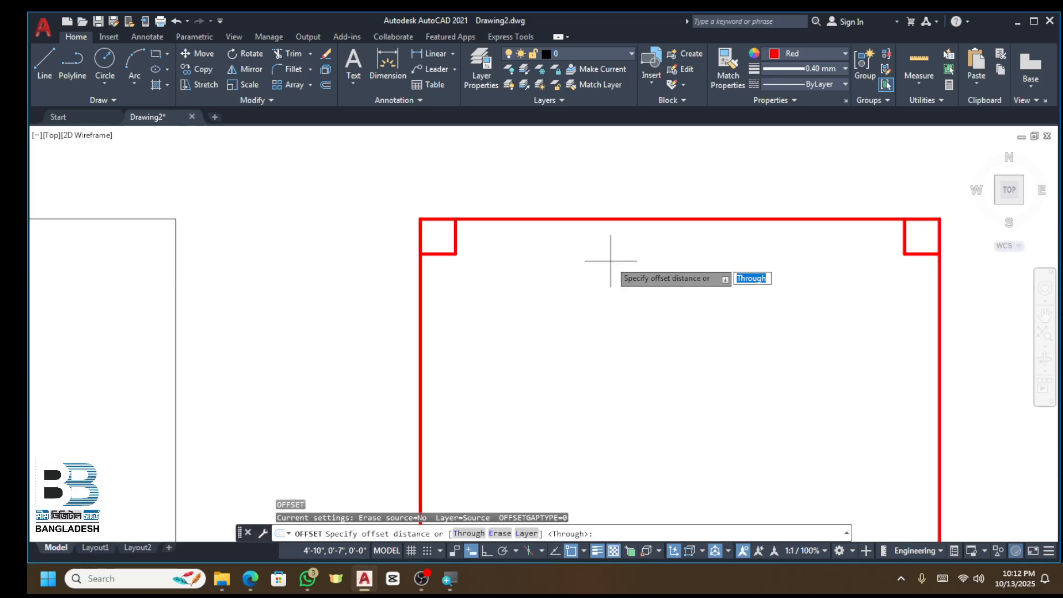
pyautogui.press('Return')
pyautogui.click(612, 219)
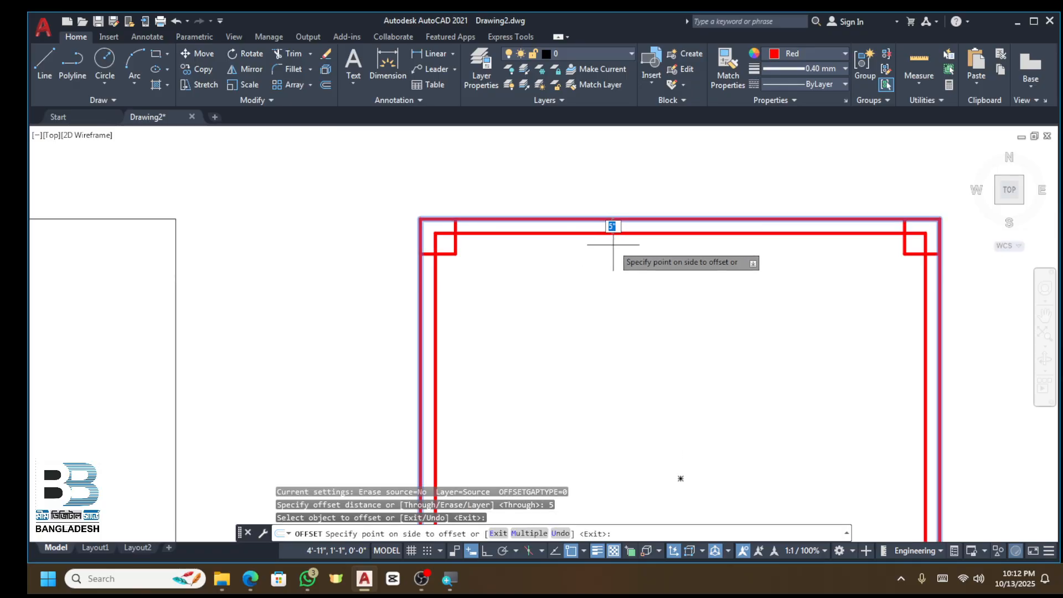
pyautogui.click(612, 243)
pyautogui.scroll(-2, 619, 200)
pyautogui.moveTo(217, 328); pyautogui.dragTo(237, 273, button='middle')
pyautogui.press('Escape')
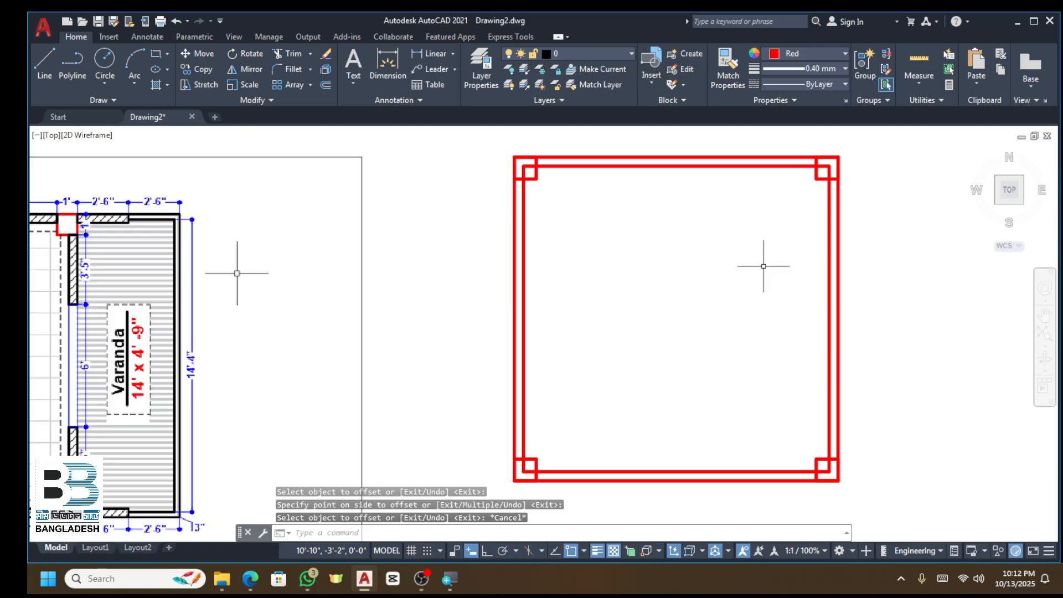
# Step: Draw a vertical polyline with Ortho on from the lower-left column's upper-right corner down past the bottom wall
pyautogui.scroll(-5, 761, 271)
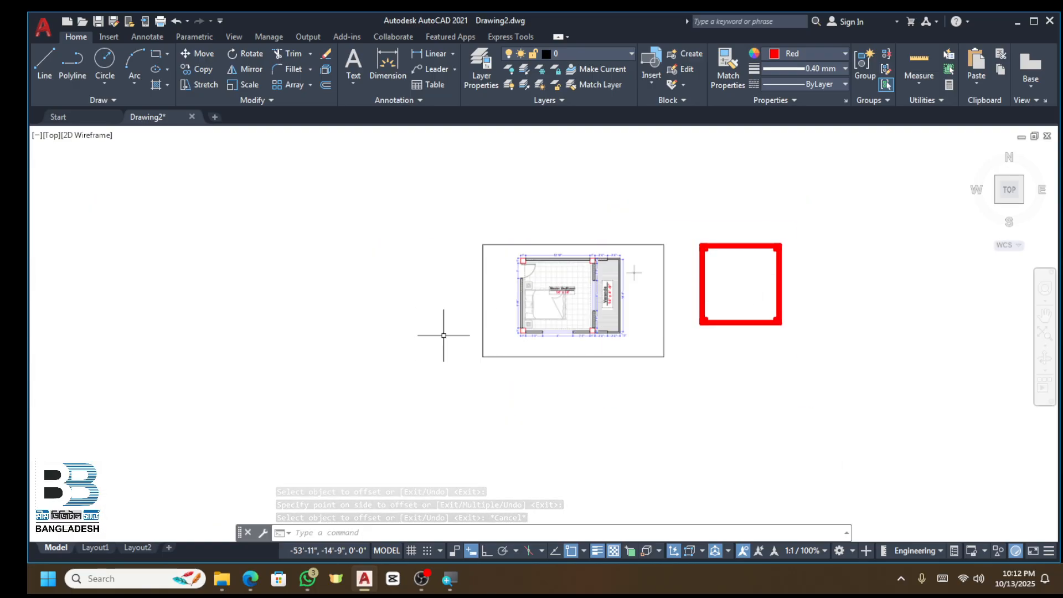
pyautogui.scroll(10, 580, 316)
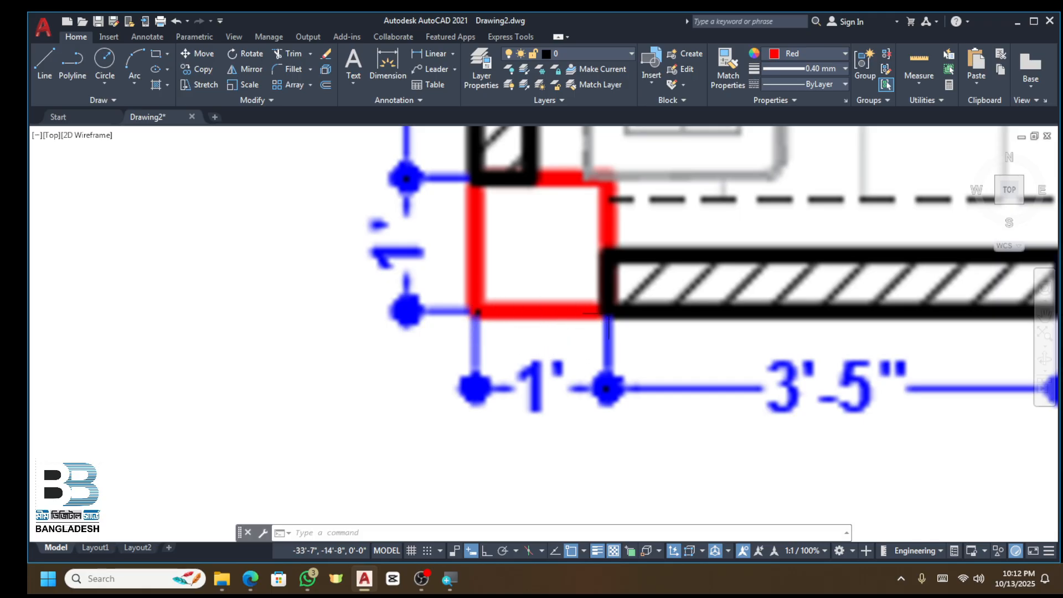
pyautogui.scroll(-4, 607, 314)
pyautogui.scroll(2, 786, 313)
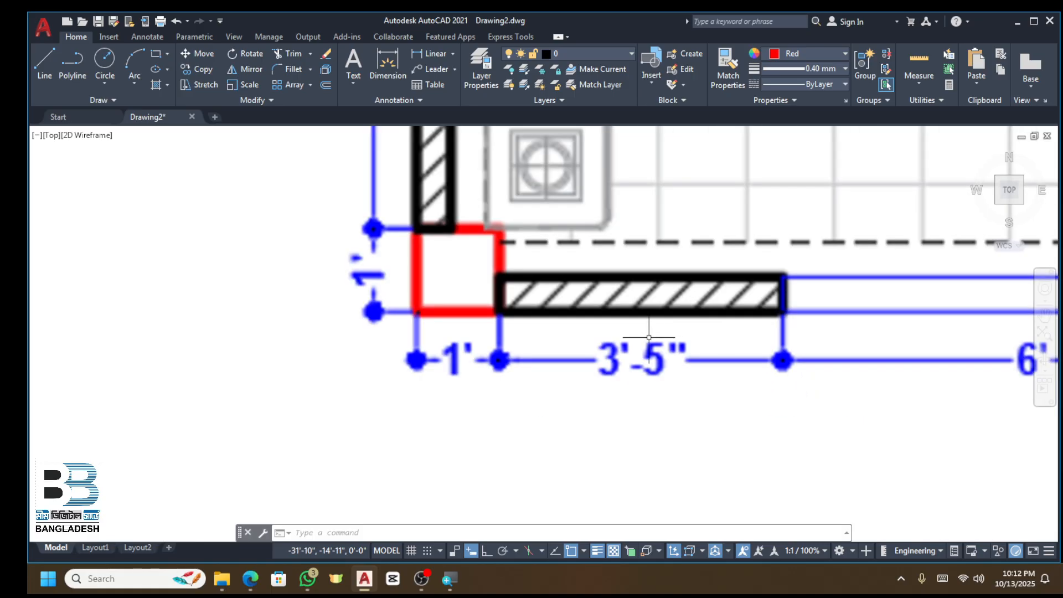
pyautogui.scroll(-6, 640, 365)
pyautogui.scroll(8, 446, 269)
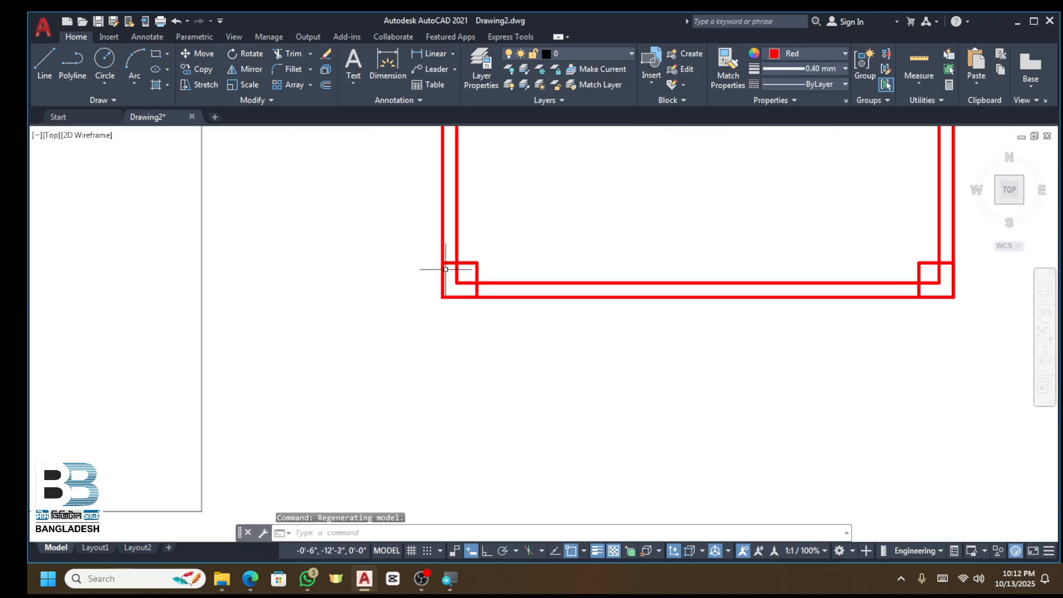
pyautogui.click(75, 58)
pyautogui.click(477, 262)
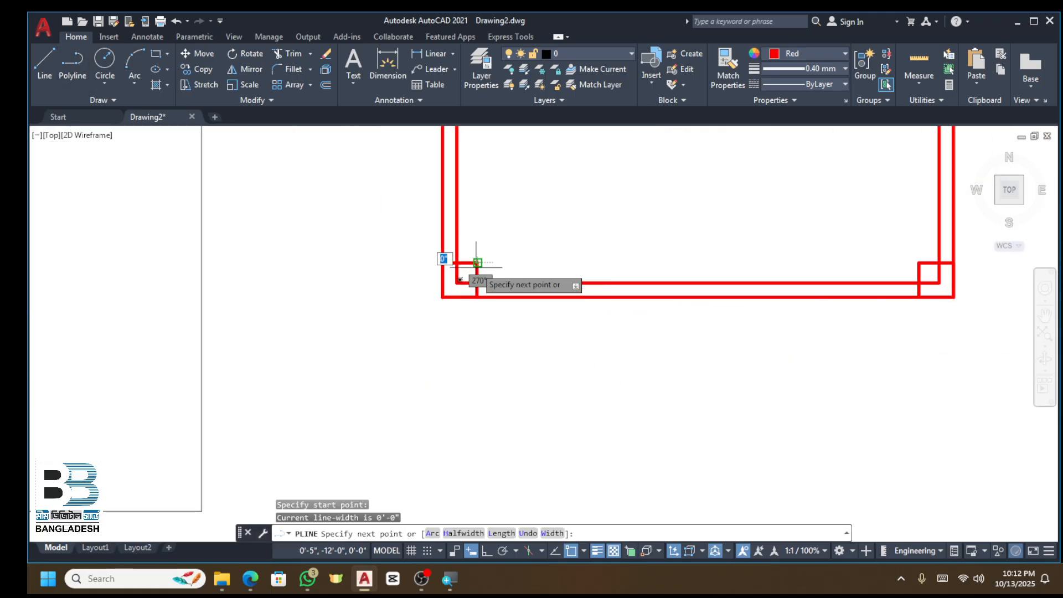
pyautogui.press('F8')
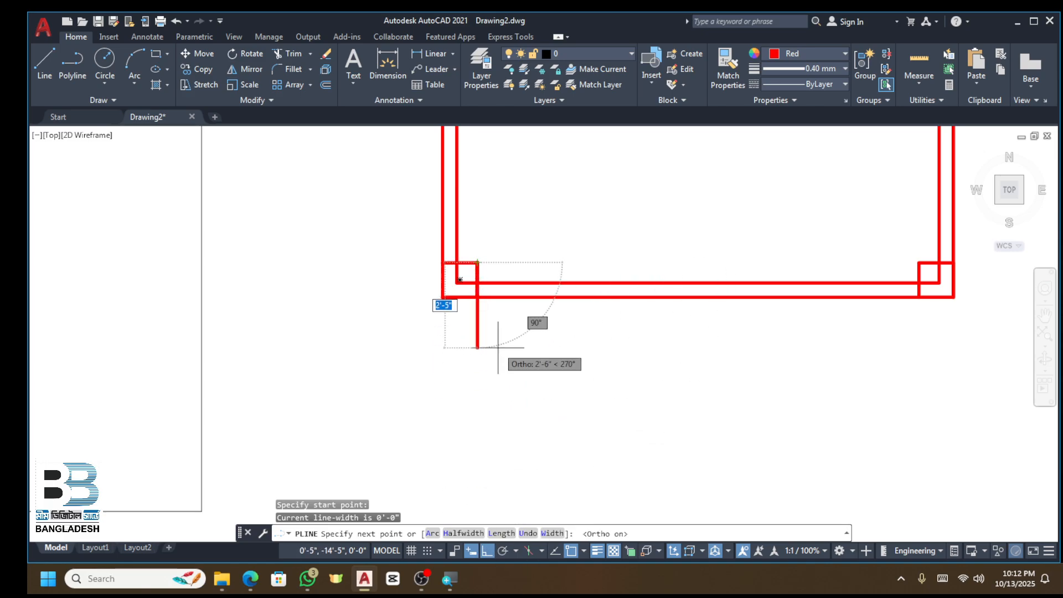
pyautogui.click(477, 383)
pyautogui.press('Return')
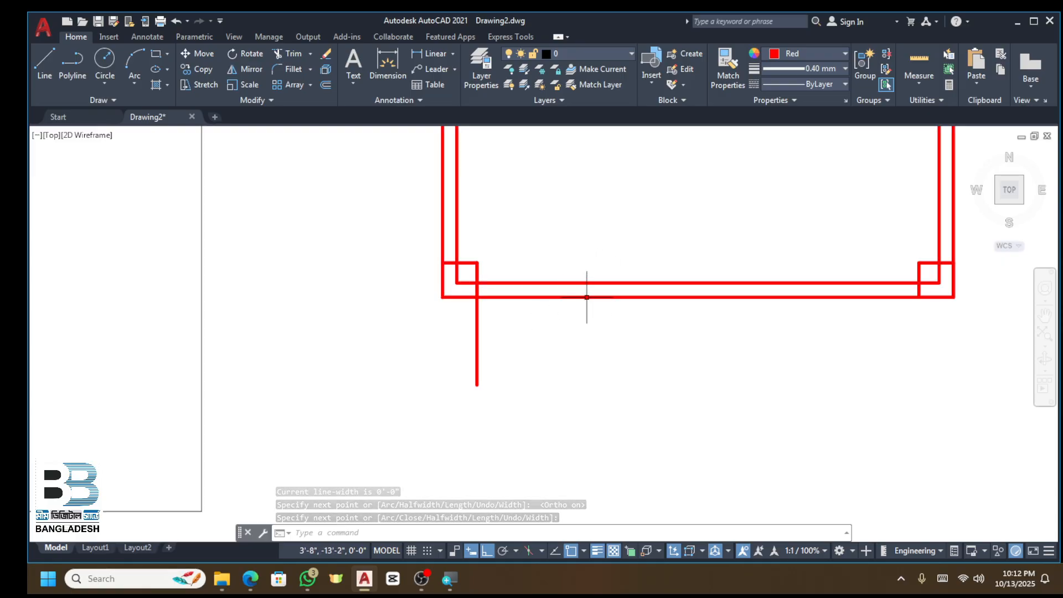
# Step: Offset the vertical line at the lower-left column 3'5" to the right across the bottom wall
pyautogui.write('O')
pyautogui.press('Return')
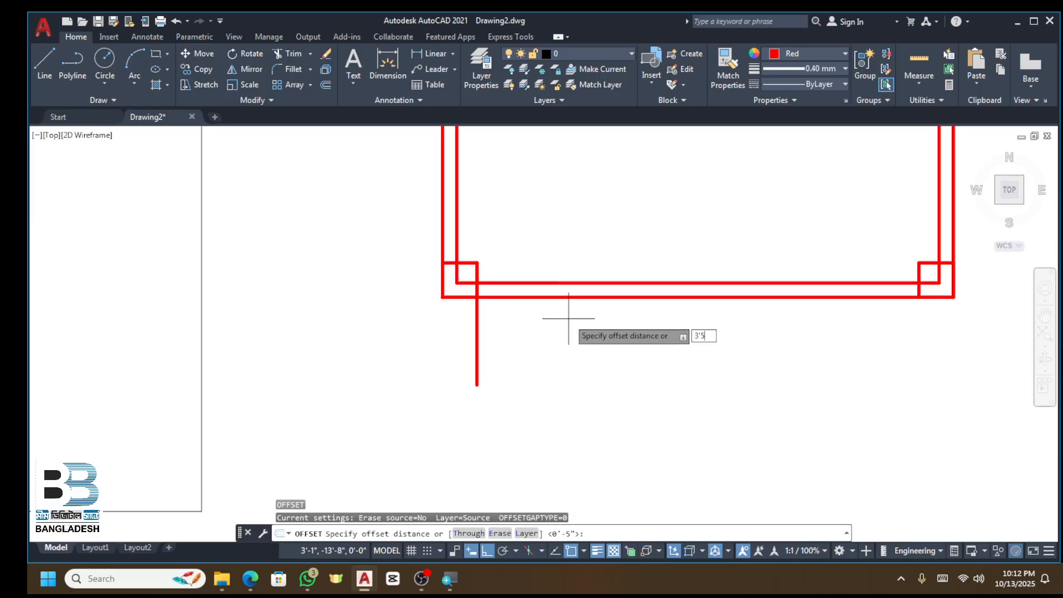
pyautogui.write("3'5")
pyautogui.press('Return')
pyautogui.click(476, 337)
pyautogui.click(605, 348)
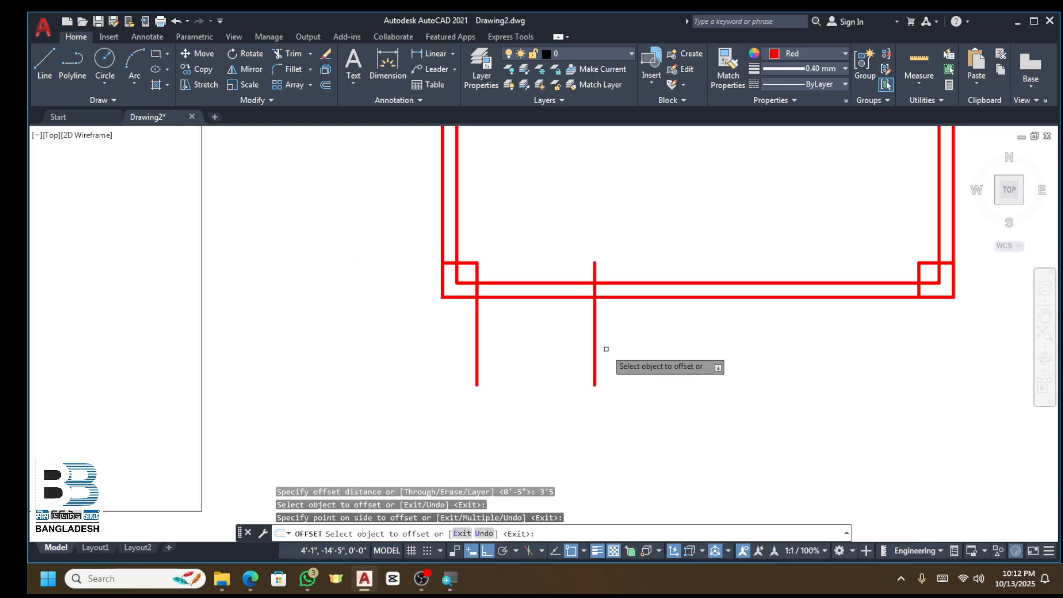
# Step: Offset the vertical opening line that is 3'5" from the lower-left column 6' to the right across the bottom wall
pyautogui.press('Escape')
pyautogui.scroll(-5, 622, 350)
pyautogui.scroll(6, 390, 351)
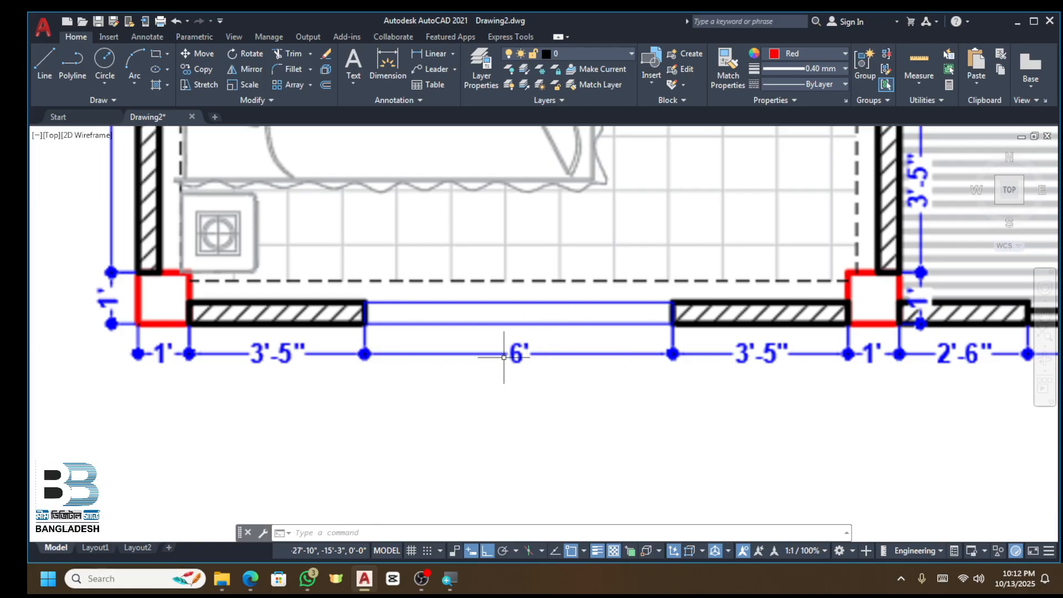
pyautogui.scroll(-5, 504, 357)
pyautogui.scroll(6, 717, 384)
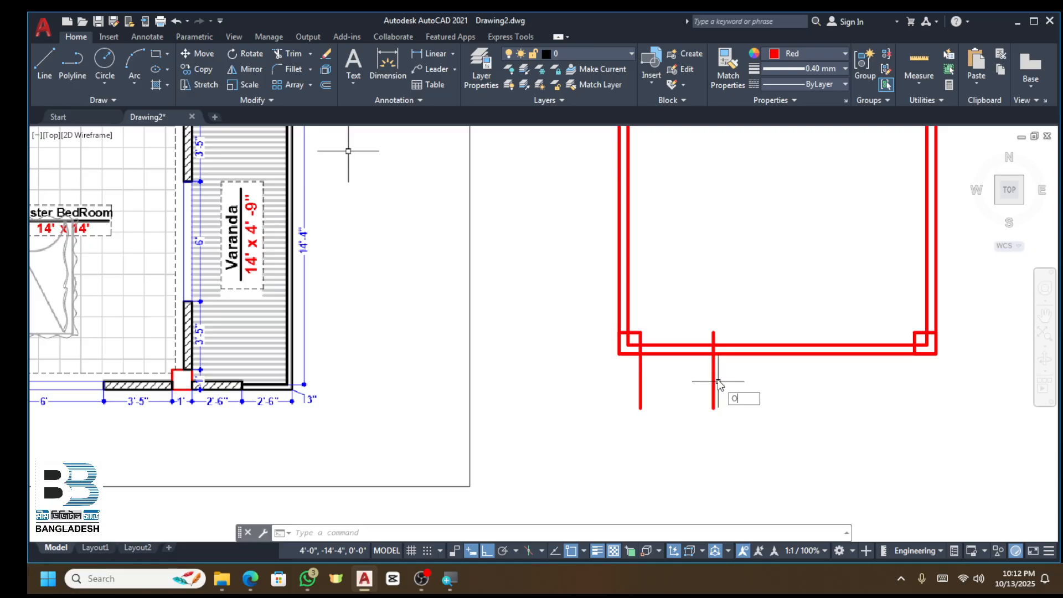
pyautogui.press('Return')
pyautogui.press('Return')
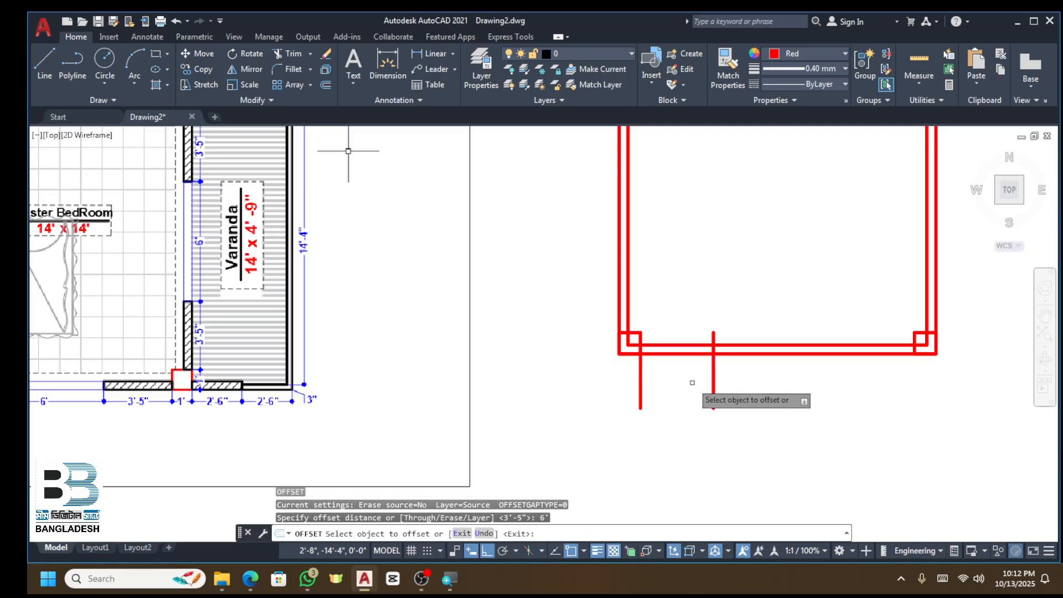
pyautogui.click(713, 387)
pyautogui.click(758, 397)
pyautogui.scroll(-4, 515, 238)
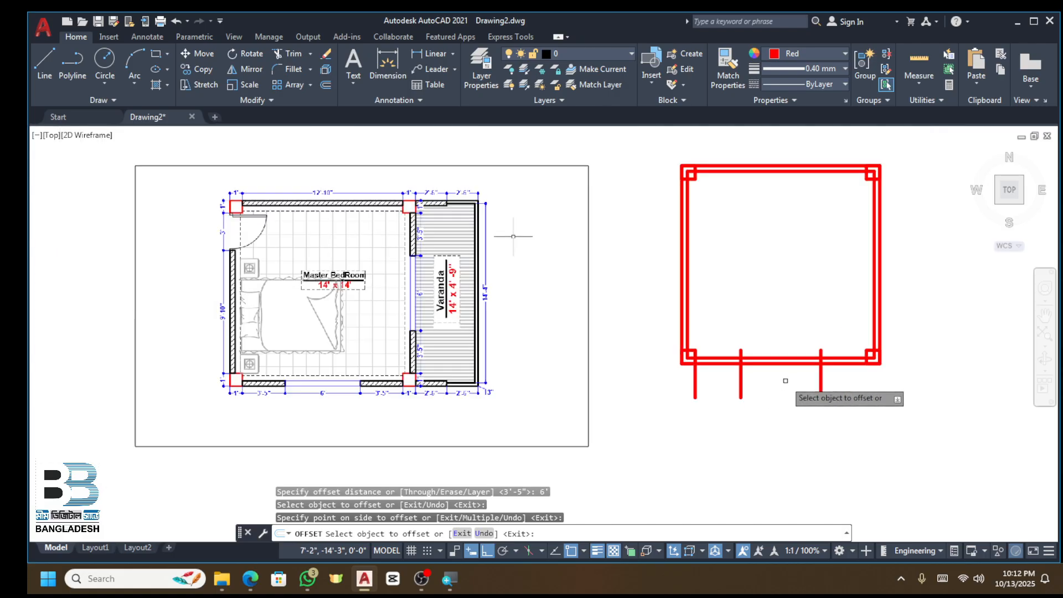
pyautogui.scroll(8, 407, 341)
pyautogui.press('Escape')
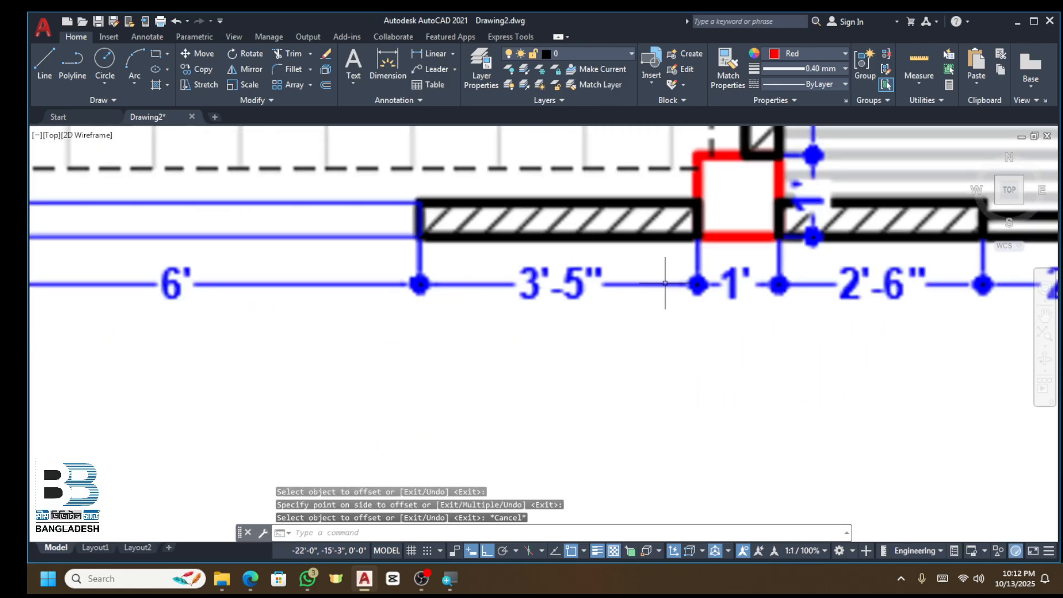
# Step: Measure the distance from the last vertical opening line to the lower-right column with a linear dimension, without placing it
pyautogui.scroll(-5, 589, 158)
pyautogui.scroll(5, 830, 296)
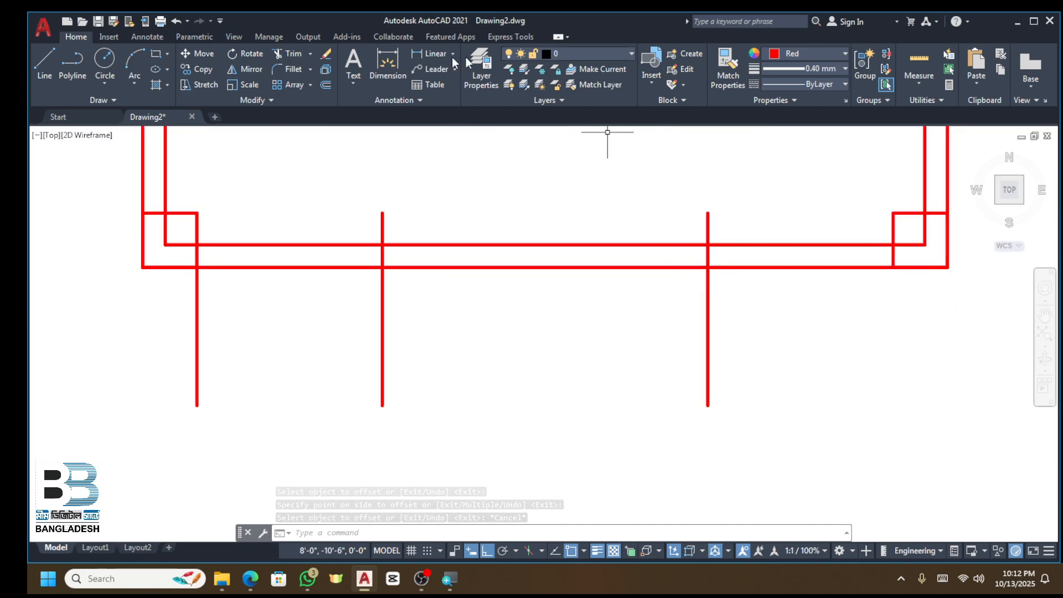
pyautogui.click(435, 53)
pyautogui.click(707, 266)
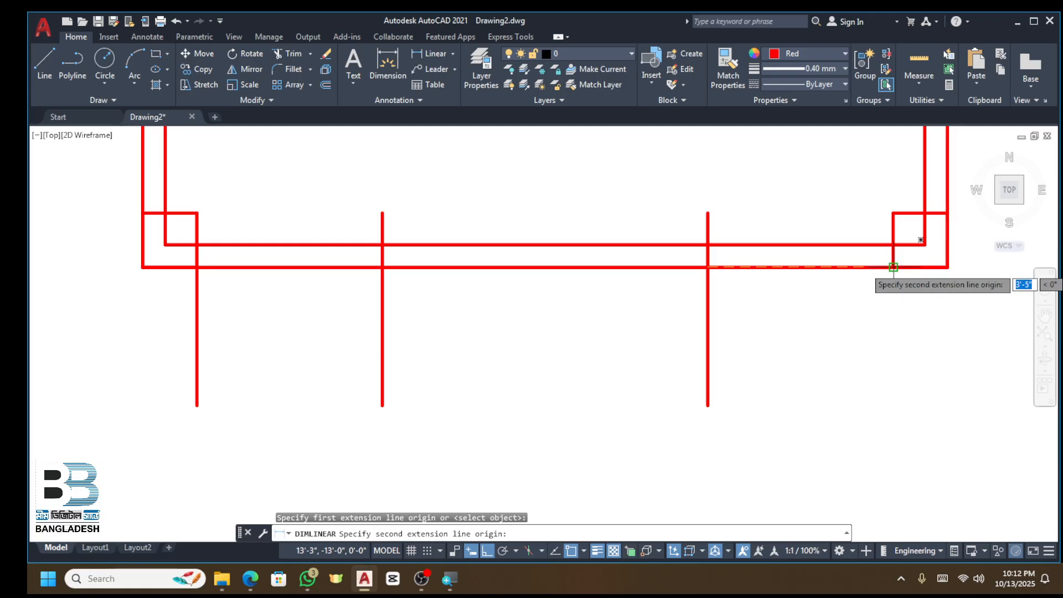
pyautogui.click(893, 244)
pyautogui.press('Escape')
pyautogui.scroll(-6, 801, 365)
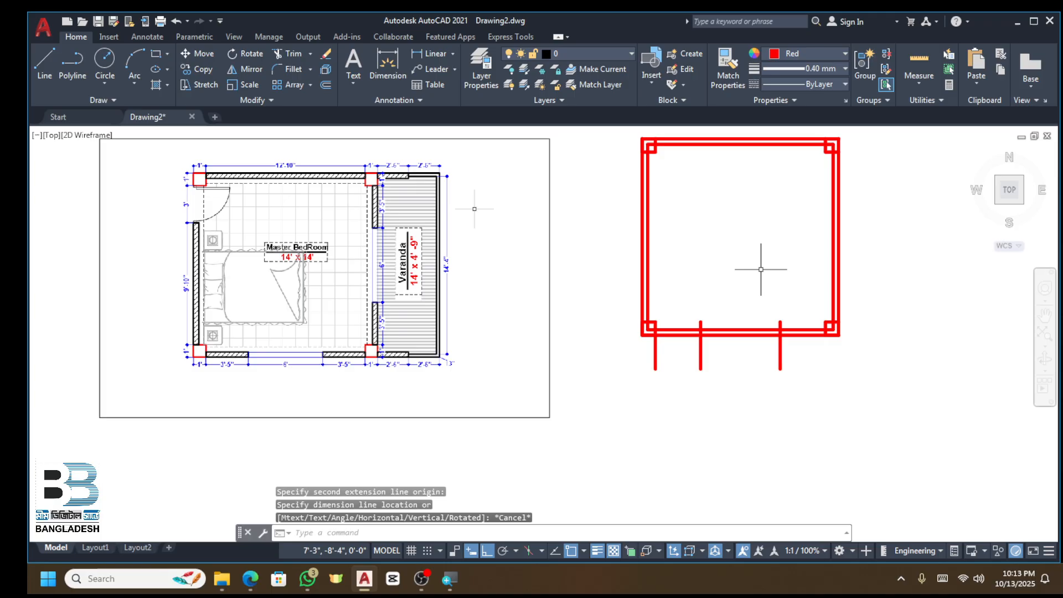
# Step: Draw a horizontal polyline about 4' long from the lower-left column's upper-right corner leftward past the left wall
pyautogui.scroll(5, 177, 338)
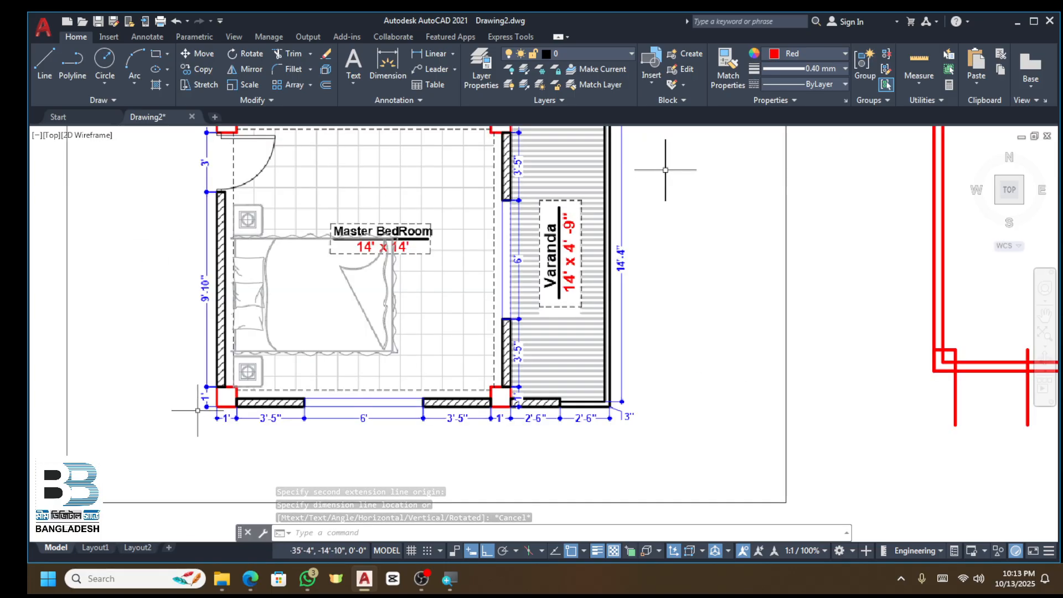
pyautogui.scroll(-6, 218, 365)
pyautogui.scroll(4, 224, 308)
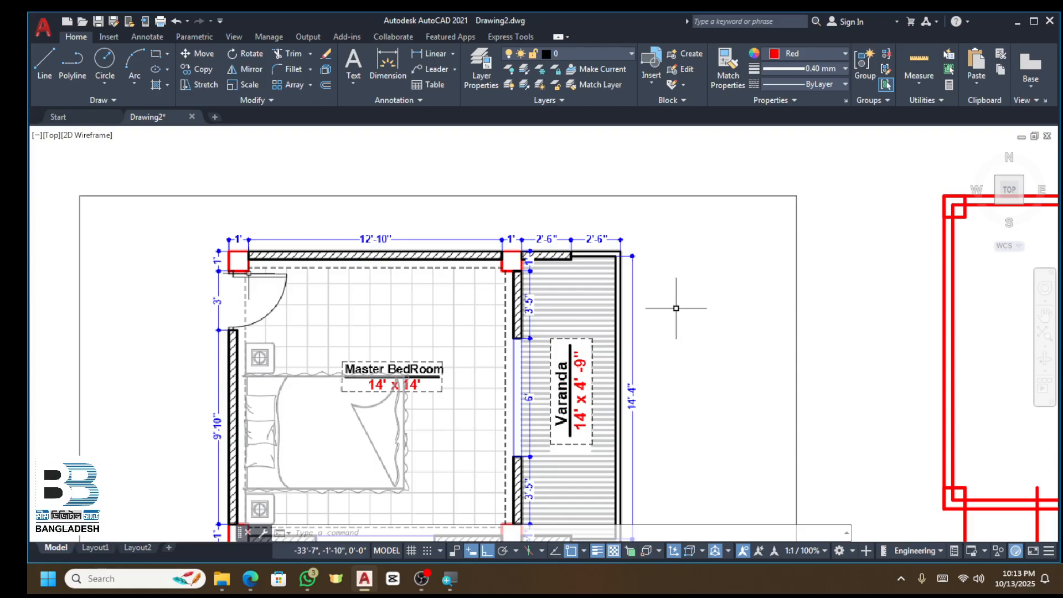
pyautogui.scroll(-4, 261, 299)
pyautogui.scroll(5, 432, 277)
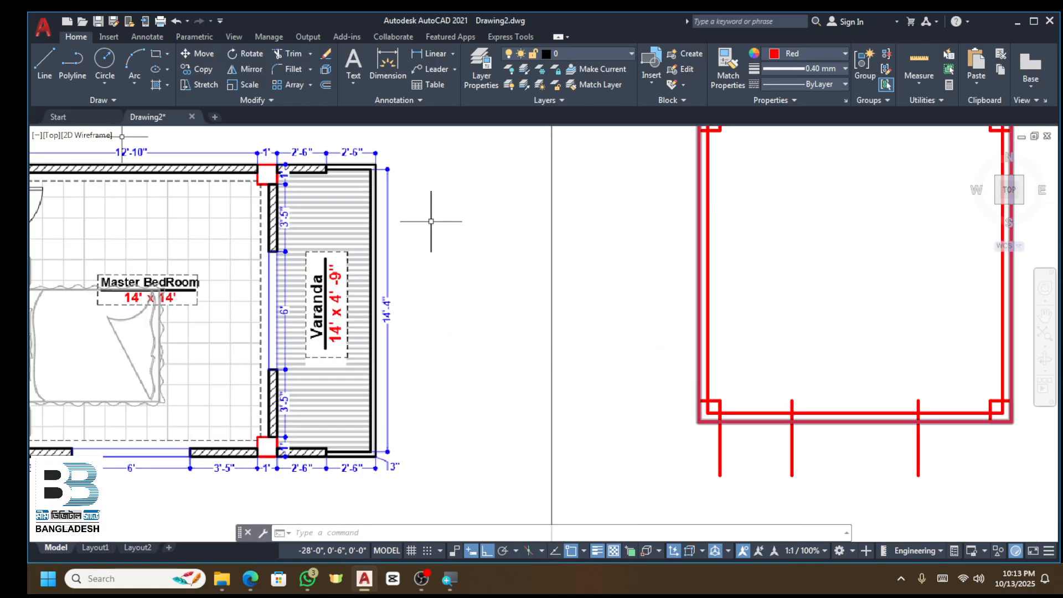
pyautogui.click(77, 66)
pyautogui.click(719, 400)
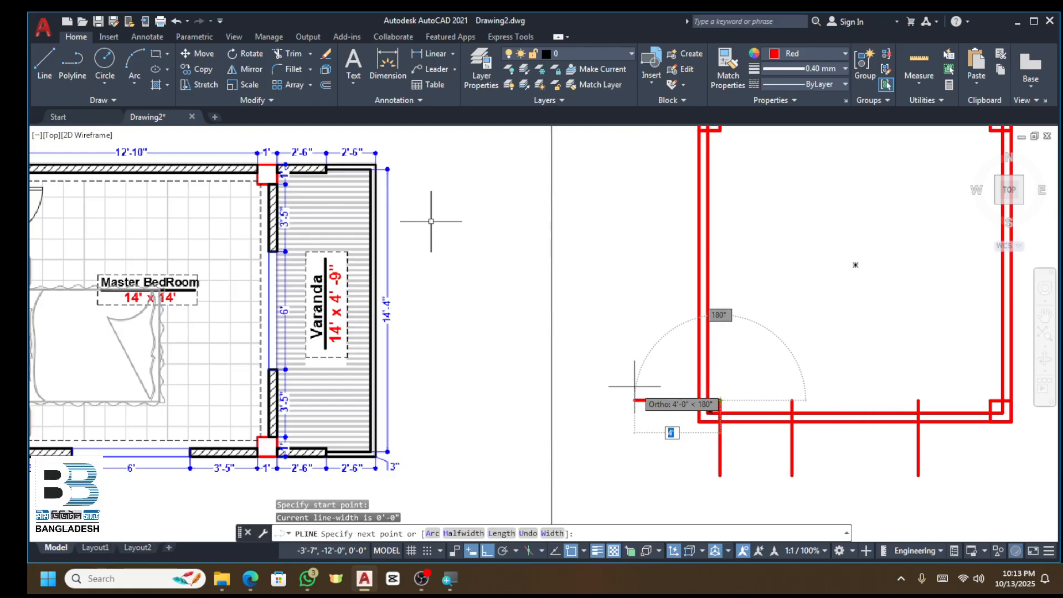
pyautogui.click(627, 400)
pyautogui.press('Return')
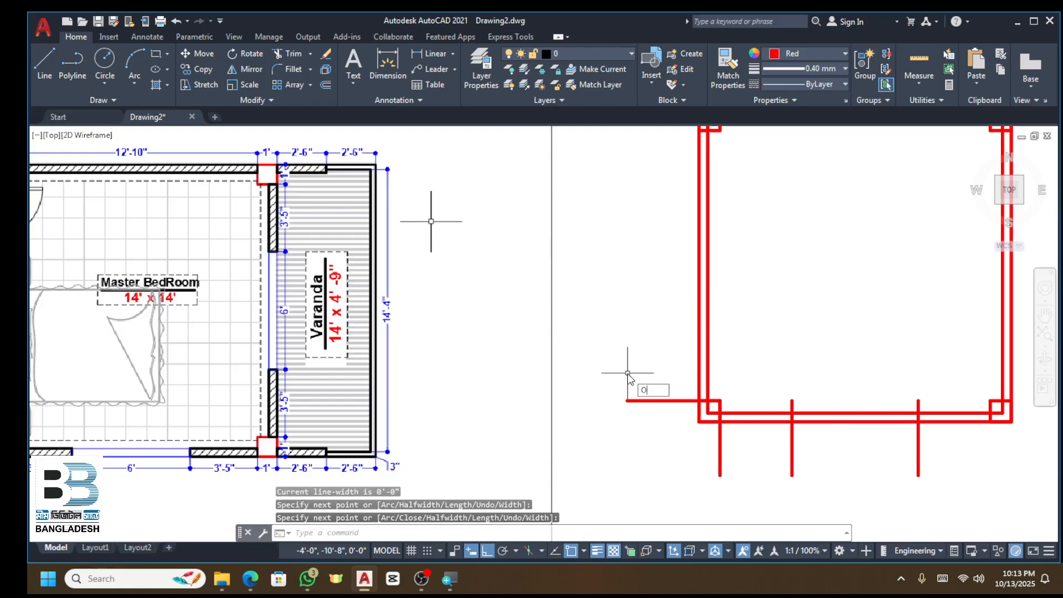
# Step: Offset the horizontal line at the lower-left column 9'10" upward across the left wall
pyautogui.press('Return')
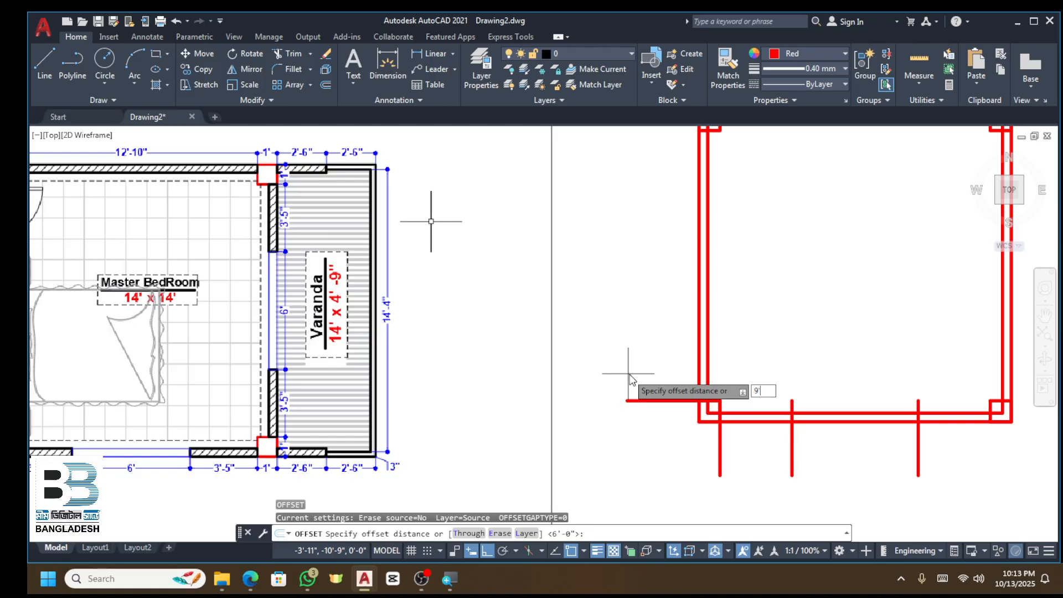
pyautogui.press('Return')
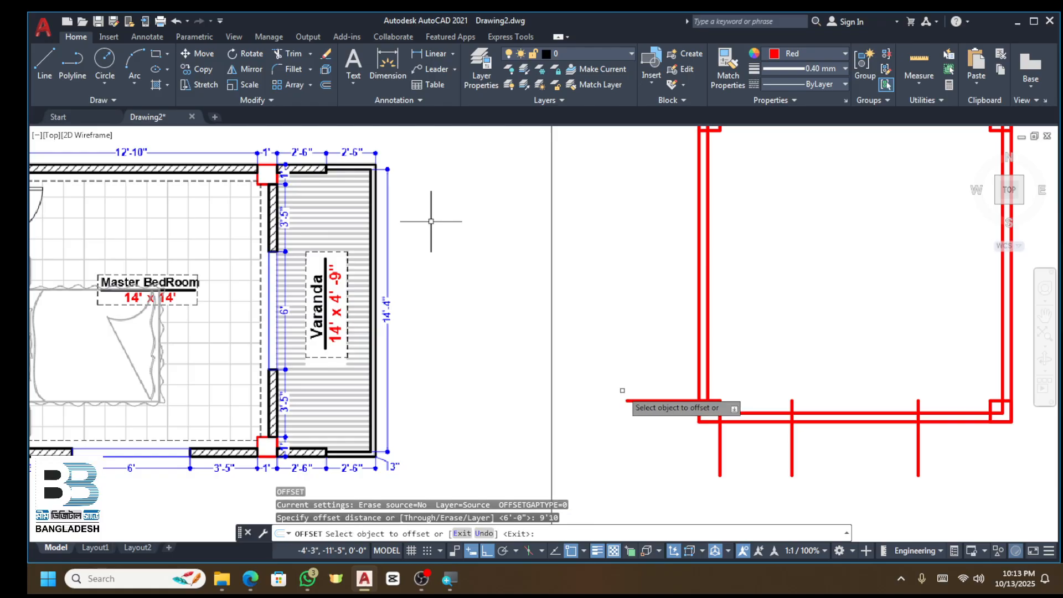
pyautogui.click(654, 398)
pyautogui.click(652, 332)
pyautogui.scroll(-2, 695, 244)
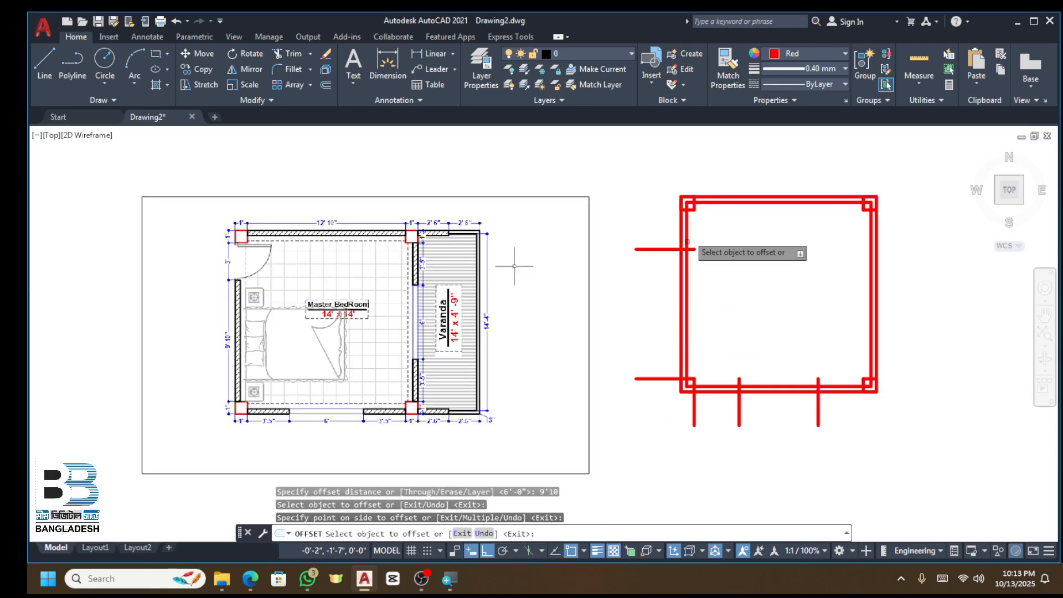
pyautogui.scroll(4, 667, 222)
pyautogui.press('Escape')
pyautogui.press('Escape')
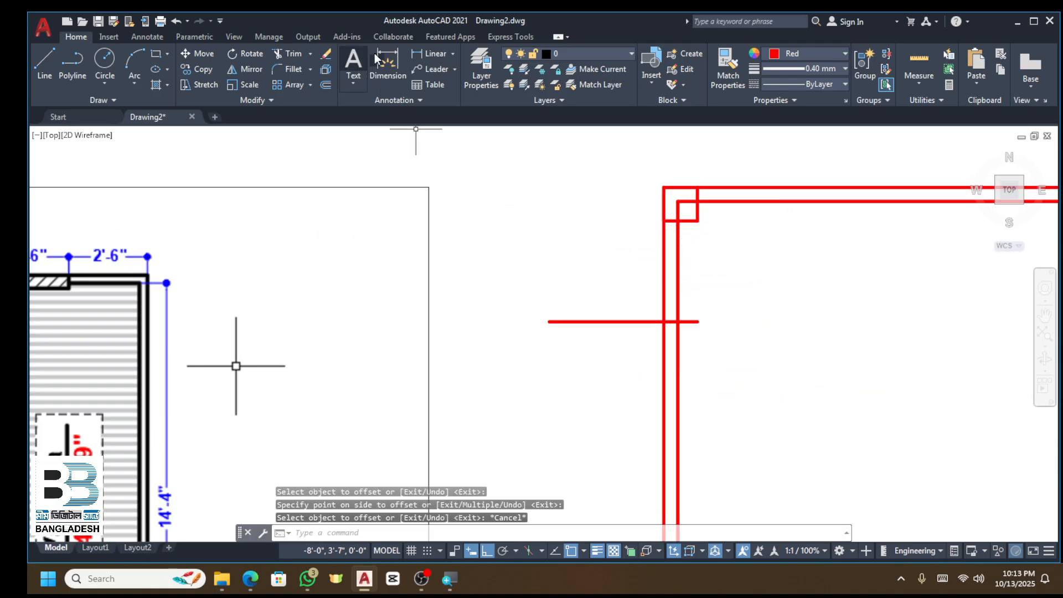
# Step: Measure the door opening between the upper-left column and the offset line on the left wall with a linear dimension, without placing it
pyautogui.click(437, 53)
pyautogui.click(677, 201)
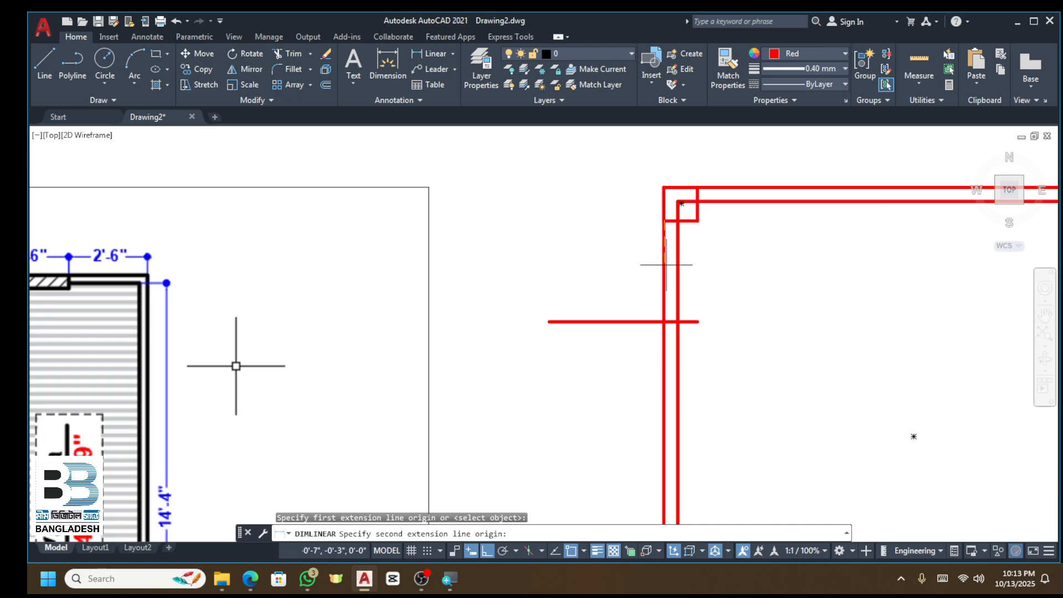
pyautogui.click(662, 322)
pyautogui.scroll(3, 624, 281)
pyautogui.scroll(-6, 594, 270)
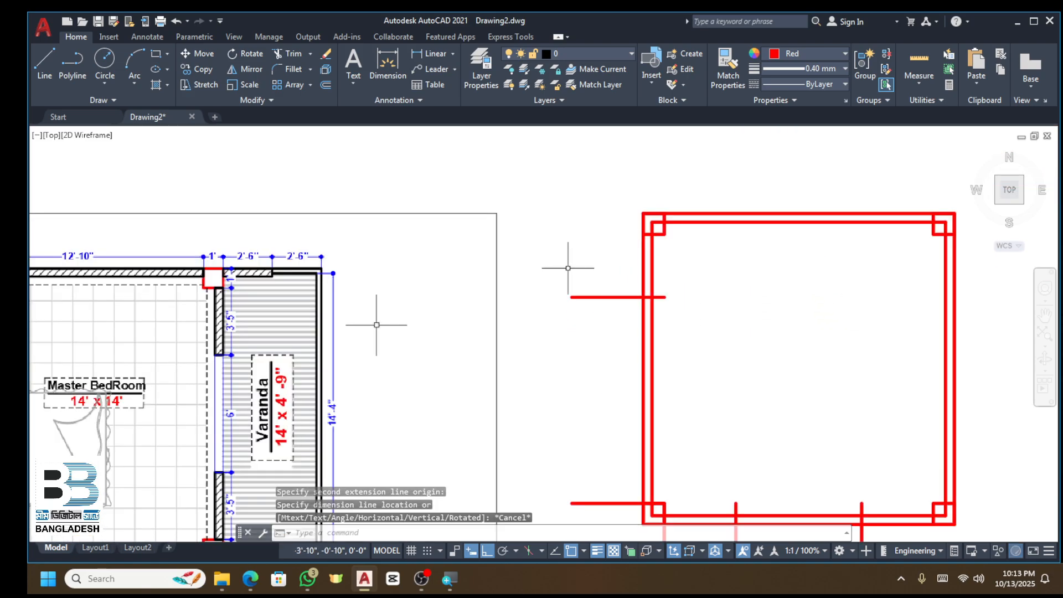
pyautogui.press('Escape')
# Step: Draw a horizontal polyline from the lower-right column's upper-left corner rightward past the right wall
pyautogui.scroll(5, 365, 442)
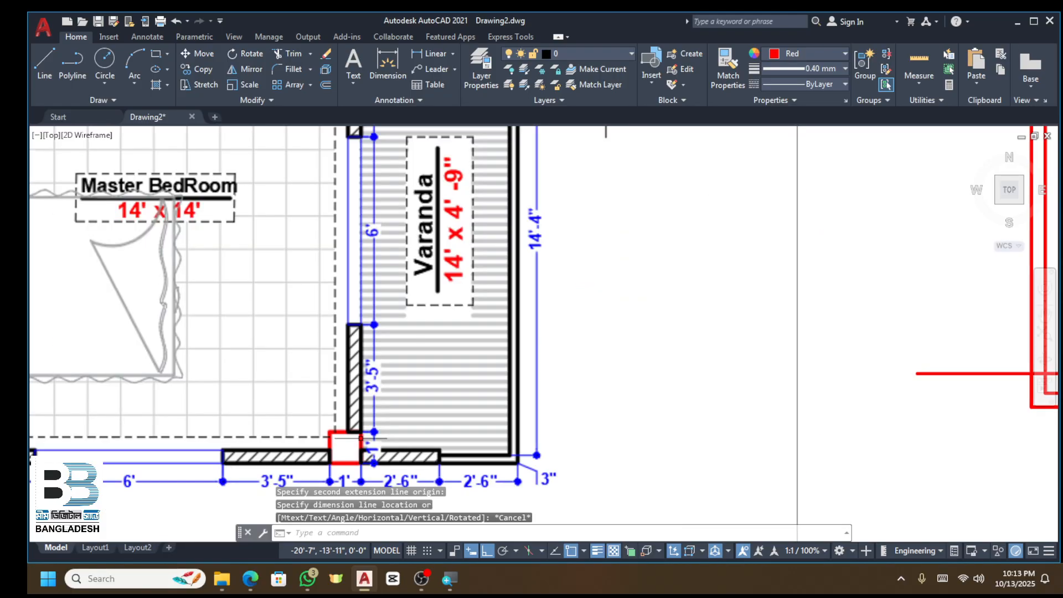
pyautogui.scroll(-2, 351, 332)
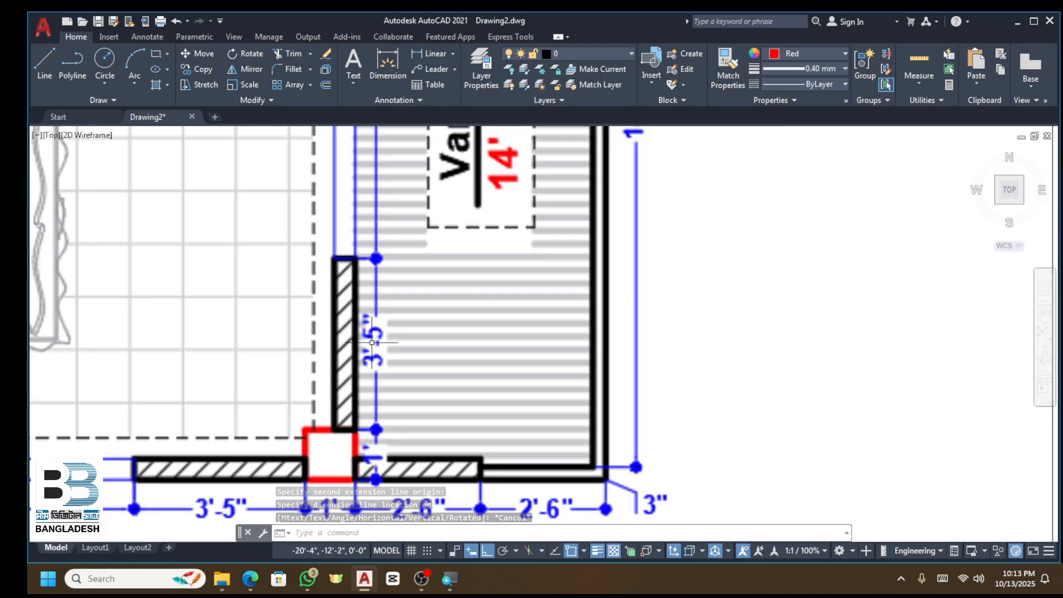
pyautogui.scroll(-3, 517, 178)
pyautogui.scroll(3, 614, 164)
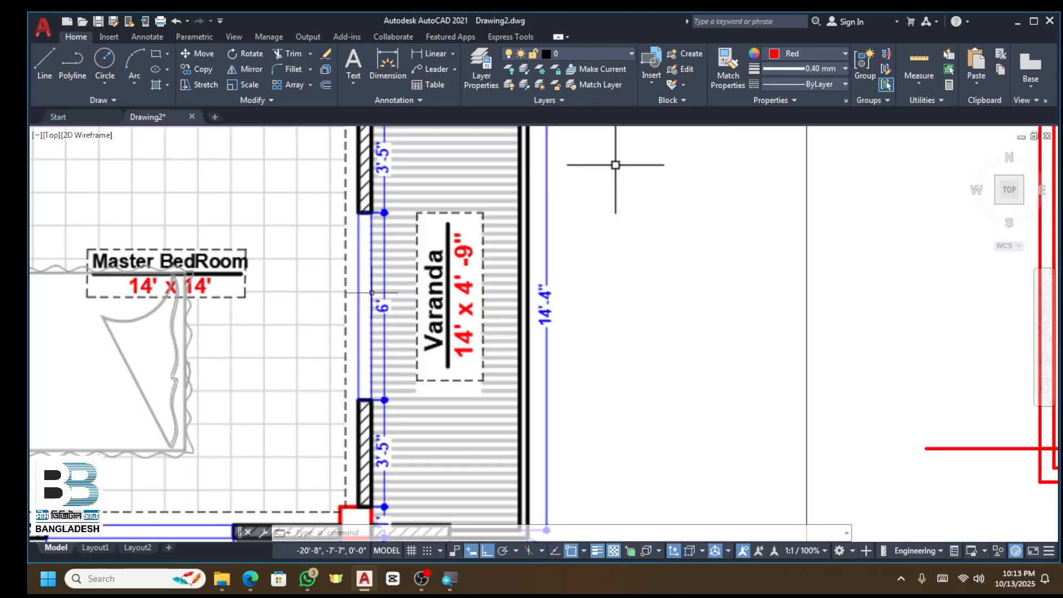
pyautogui.scroll(-4, 443, 287)
pyautogui.scroll(3, 532, 322)
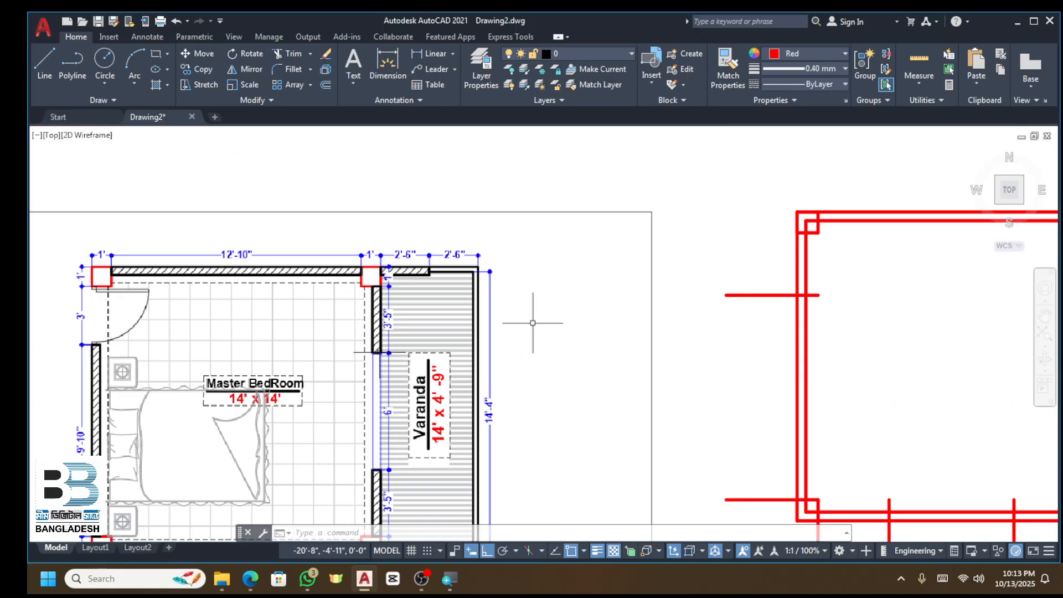
pyautogui.scroll(-4, 327, 269)
pyautogui.scroll(4, 520, 316)
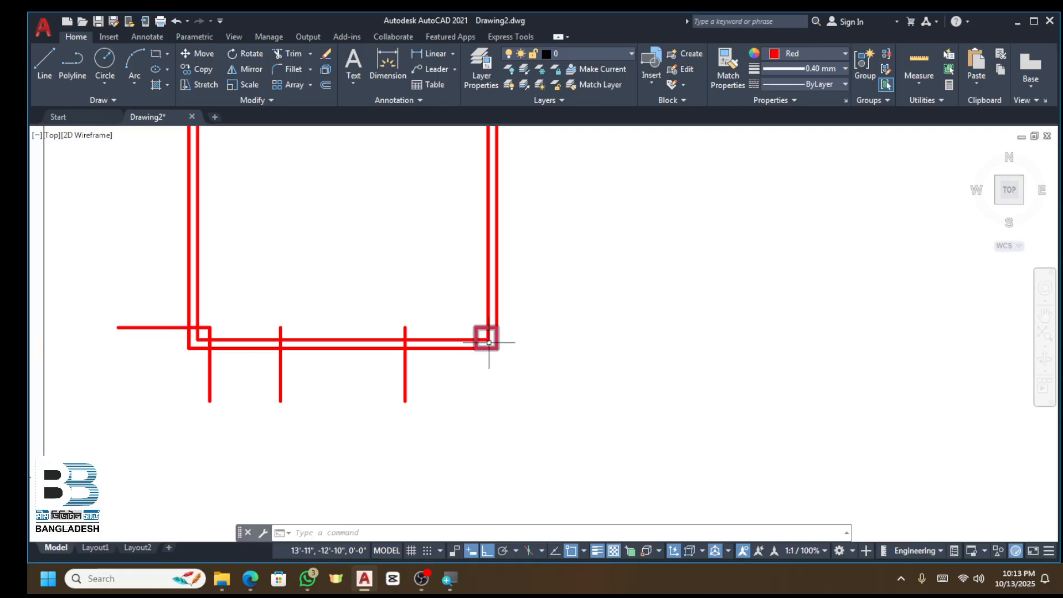
pyautogui.click(73, 65)
pyautogui.click(476, 327)
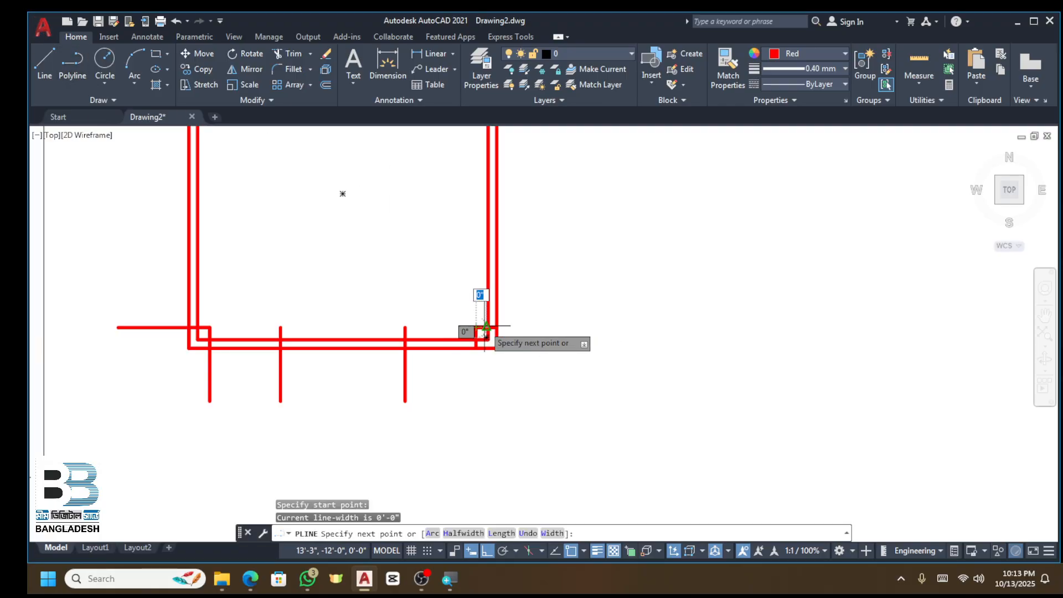
pyautogui.click(624, 327)
pyautogui.press('Return')
# Step: Offset the horizontal line at the lower-right column 3'5" upward across the right wall
pyautogui.write('o')
pyautogui.press('Return')
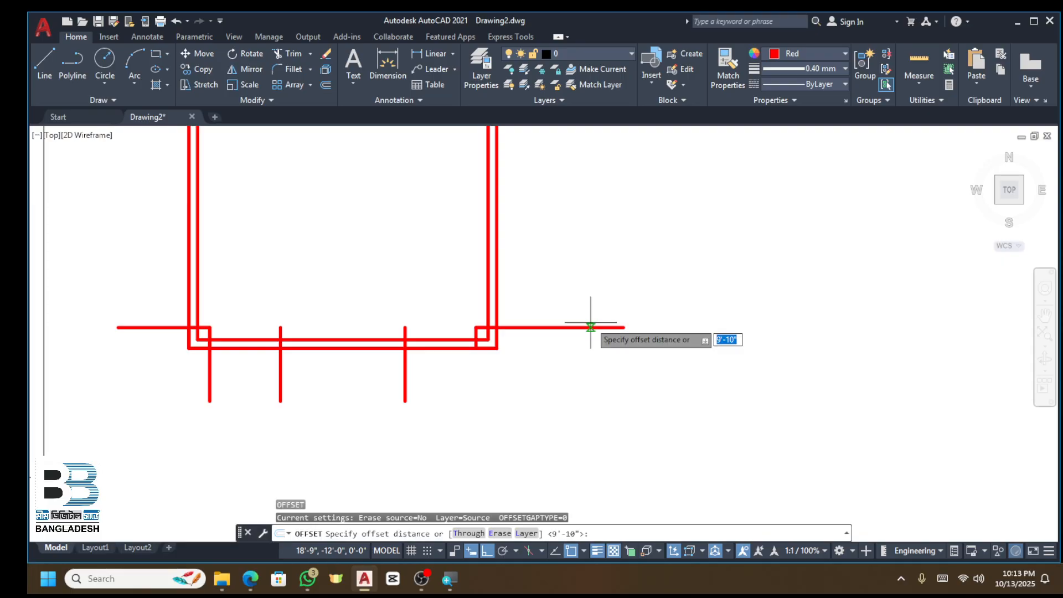
pyautogui.write("3'5")
pyautogui.press('Return')
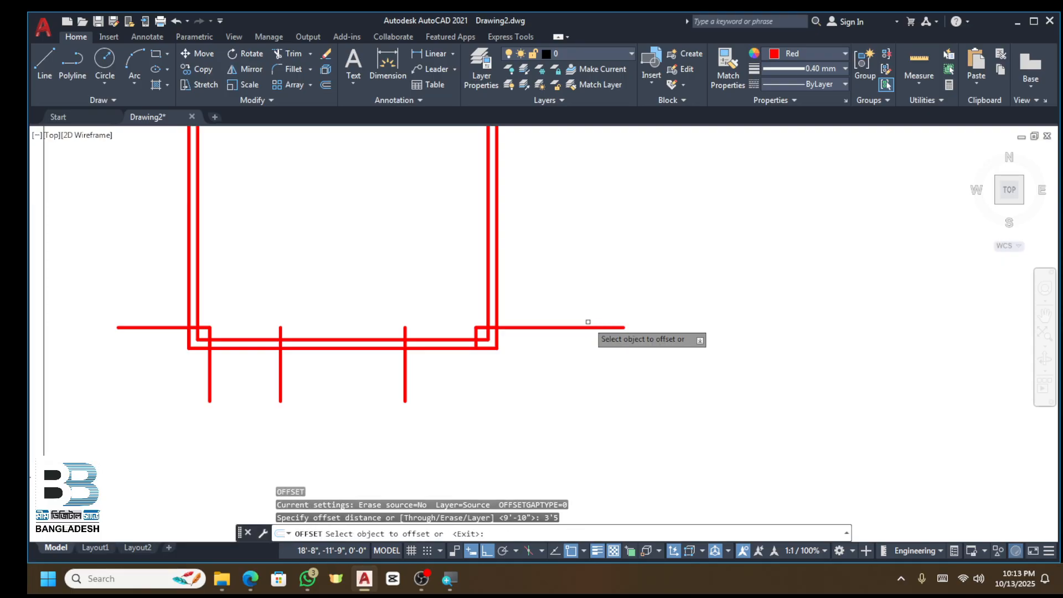
pyautogui.click(557, 327)
pyautogui.click(552, 273)
pyautogui.scroll(-2, 540, 307)
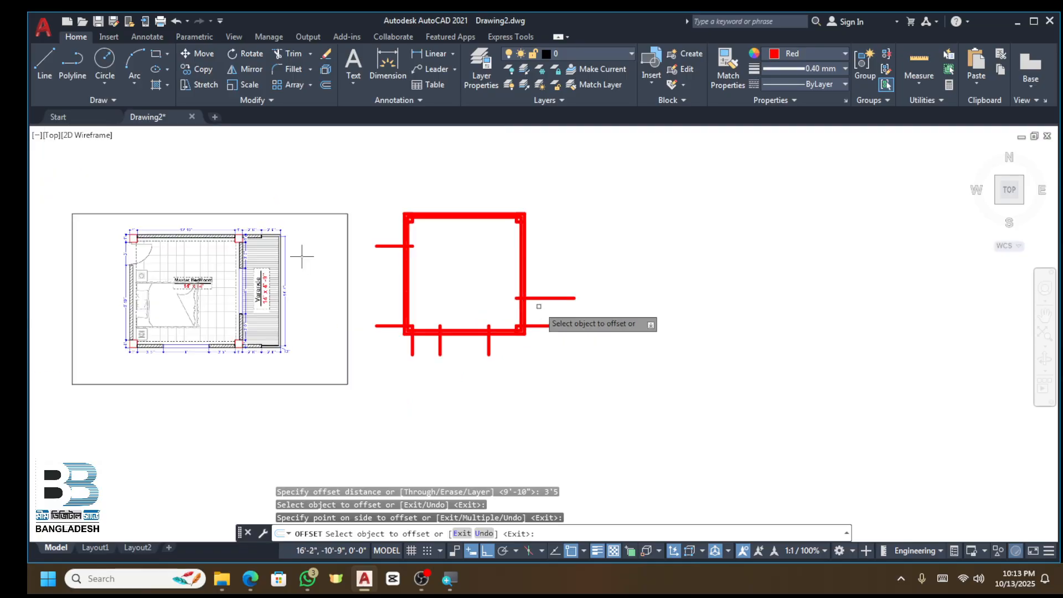
pyautogui.scroll(1, 531, 273)
pyautogui.scroll(-4, 492, 240)
pyautogui.scroll(6, 436, 266)
pyautogui.press('Escape')
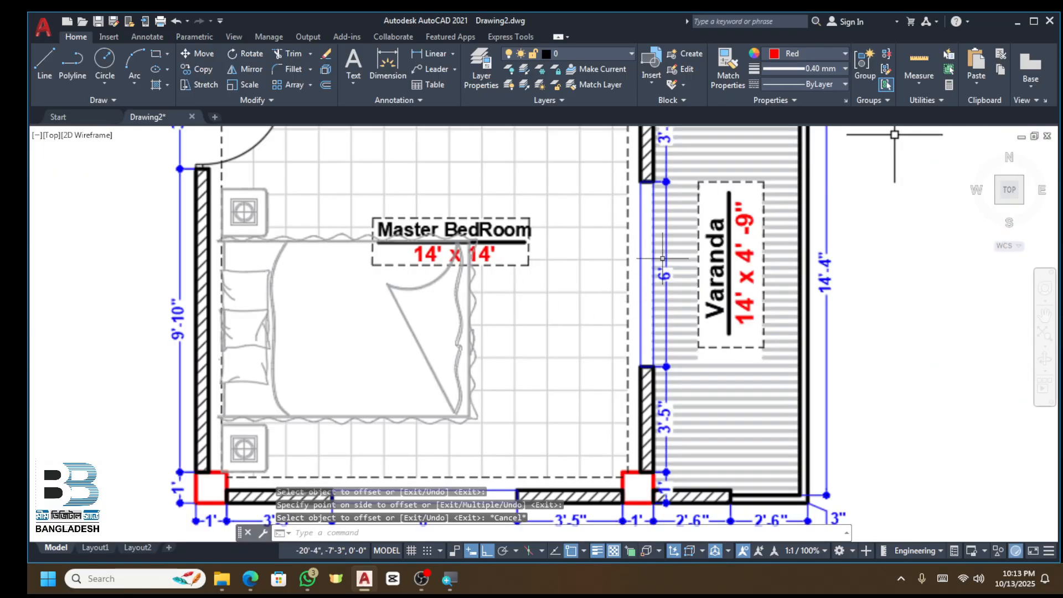
# Step: Offset the upper of the two horizontal lines on the right wall 6' upward to mark the opening's other edge
pyautogui.scroll(-4, 660, 277)
pyautogui.scroll(5, 731, 297)
pyautogui.press('Escape')
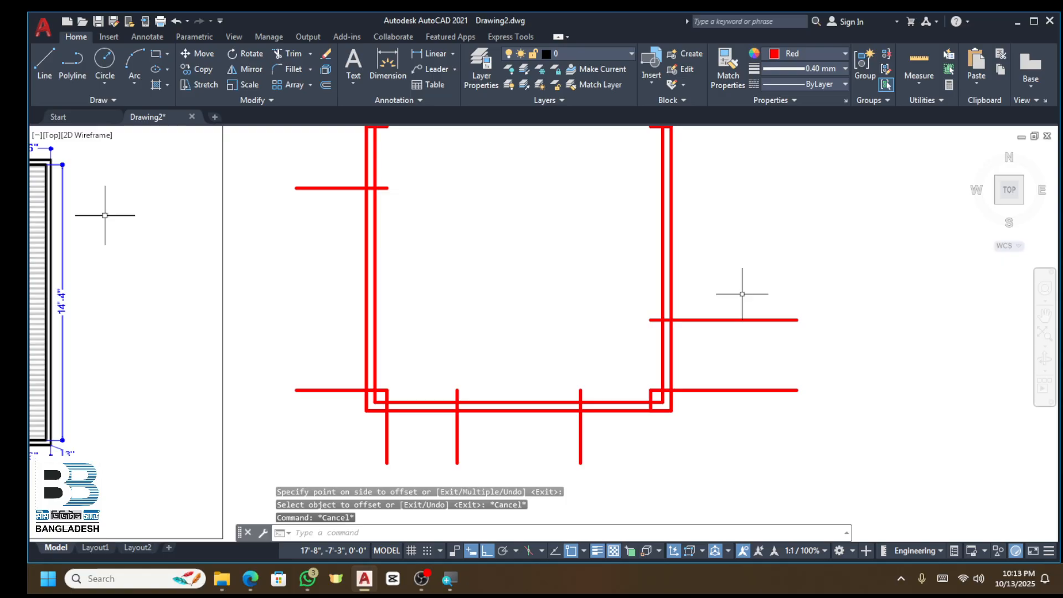
pyautogui.write('o')
pyautogui.press('Return')
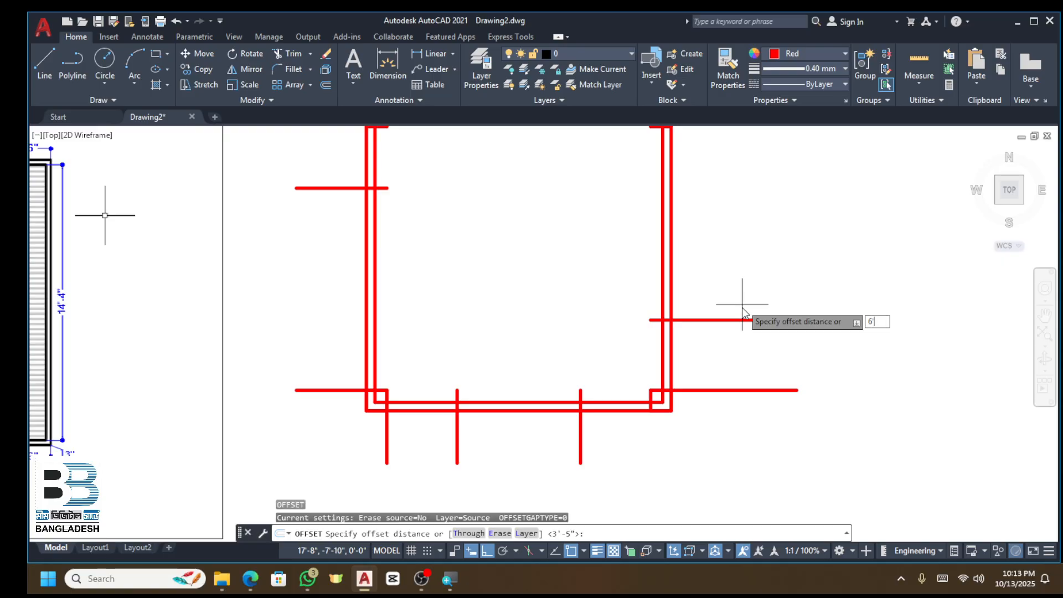
pyautogui.write('6')
pyautogui.press('Return')
pyautogui.click(738, 320)
pyautogui.click(726, 283)
pyautogui.scroll(-8, 714, 284)
pyautogui.press('Escape')
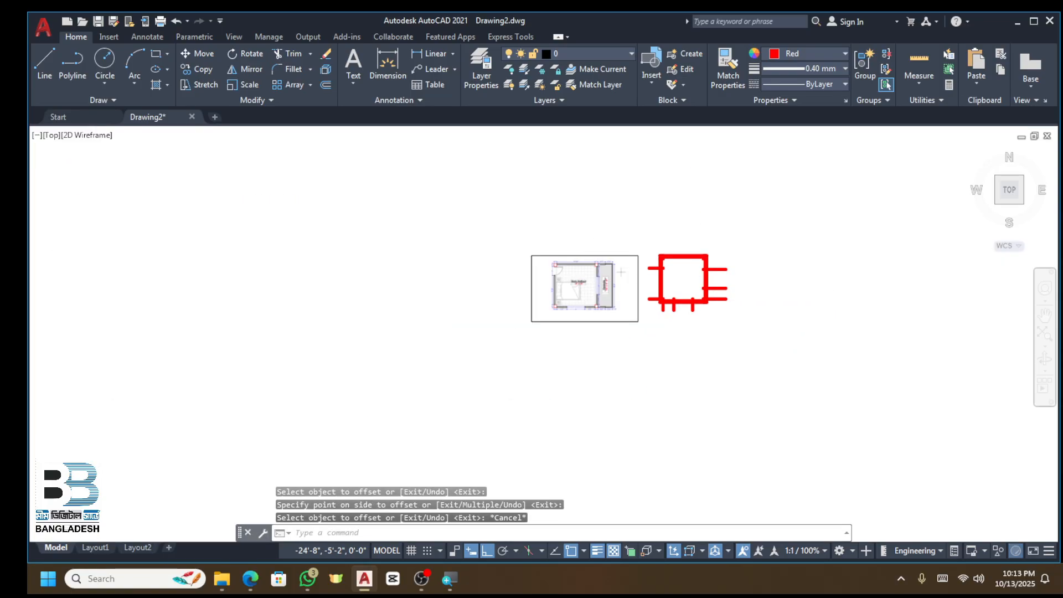
# Step: Measure the right wall segment between the upper-right column and the upper offset line with a linear dimension, without placing it
pyautogui.scroll(10, 609, 276)
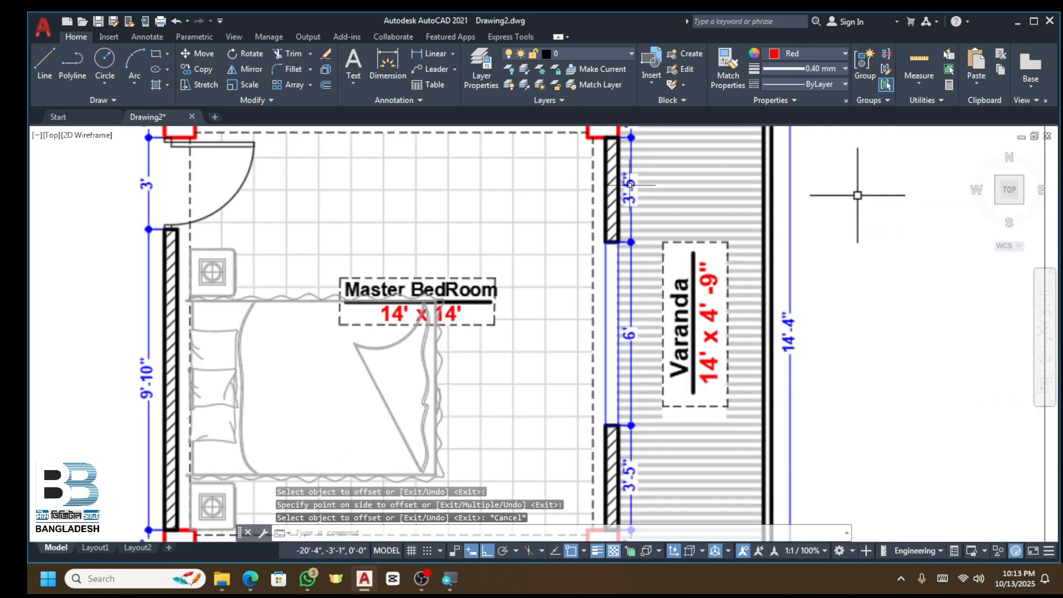
pyautogui.scroll(-6, 857, 194)
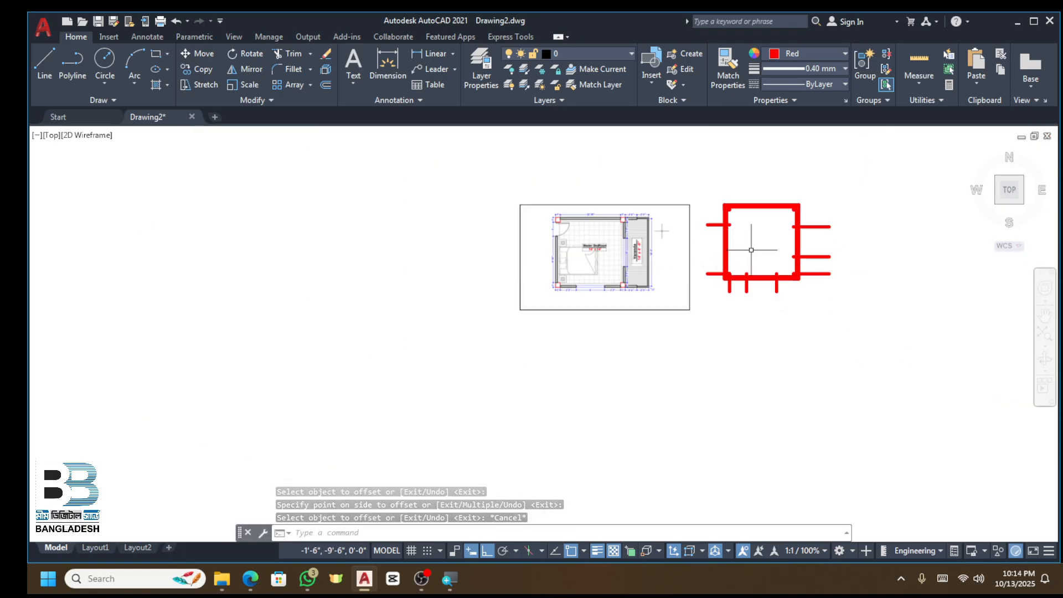
pyautogui.scroll(10, 747, 244)
pyautogui.click(428, 51)
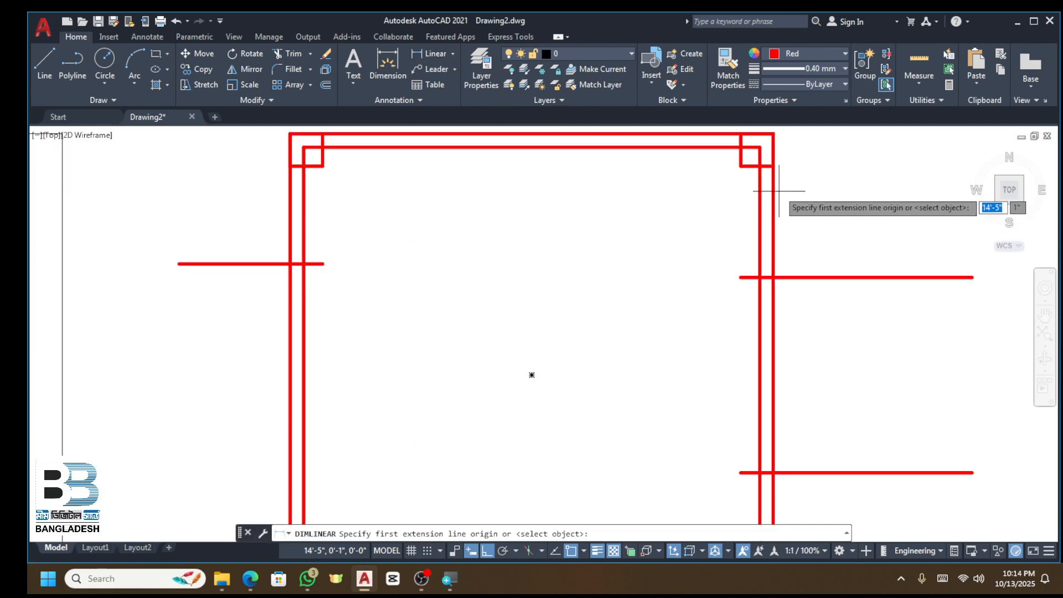
pyautogui.click(757, 148)
pyautogui.click(760, 248)
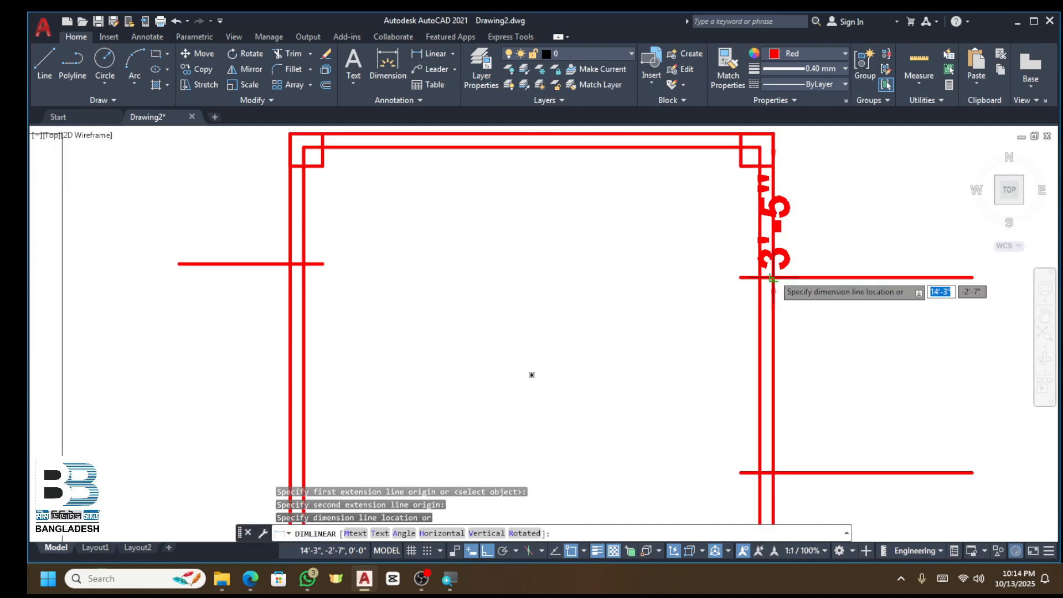
pyautogui.press('Escape')
pyautogui.scroll(-4, 749, 234)
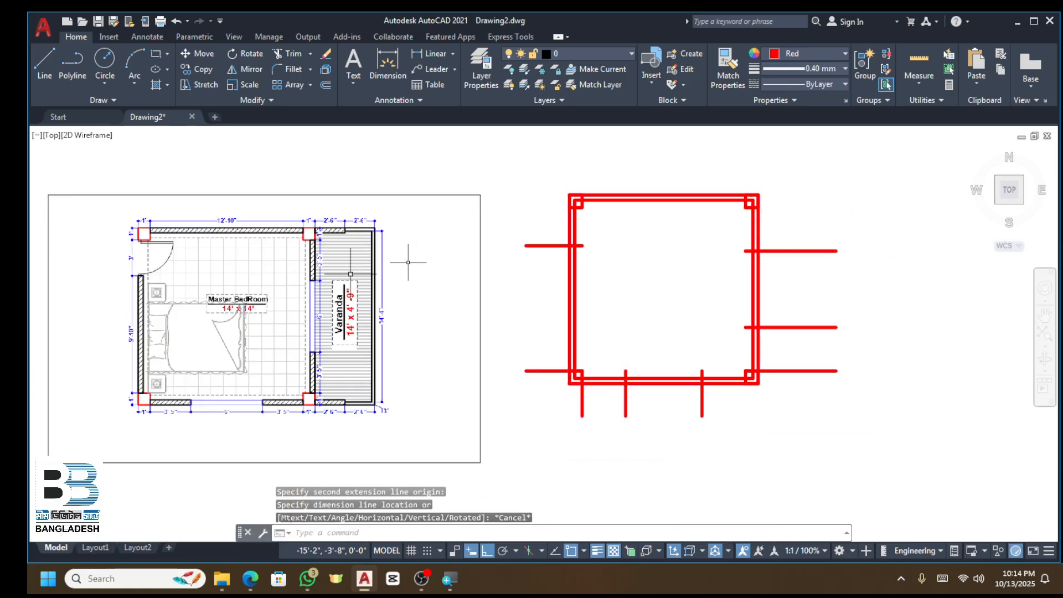
# Step: Group all the red wall, column and opening lines of the room into one object
pyautogui.click(860, 162)
pyautogui.click(534, 441)
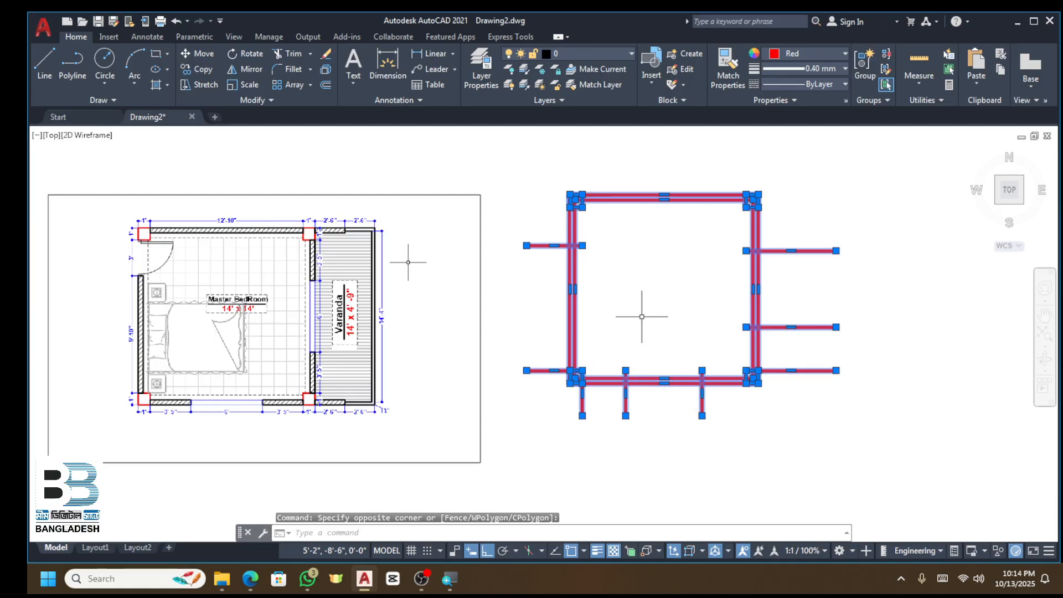
pyautogui.write('g')
pyautogui.press('Return')
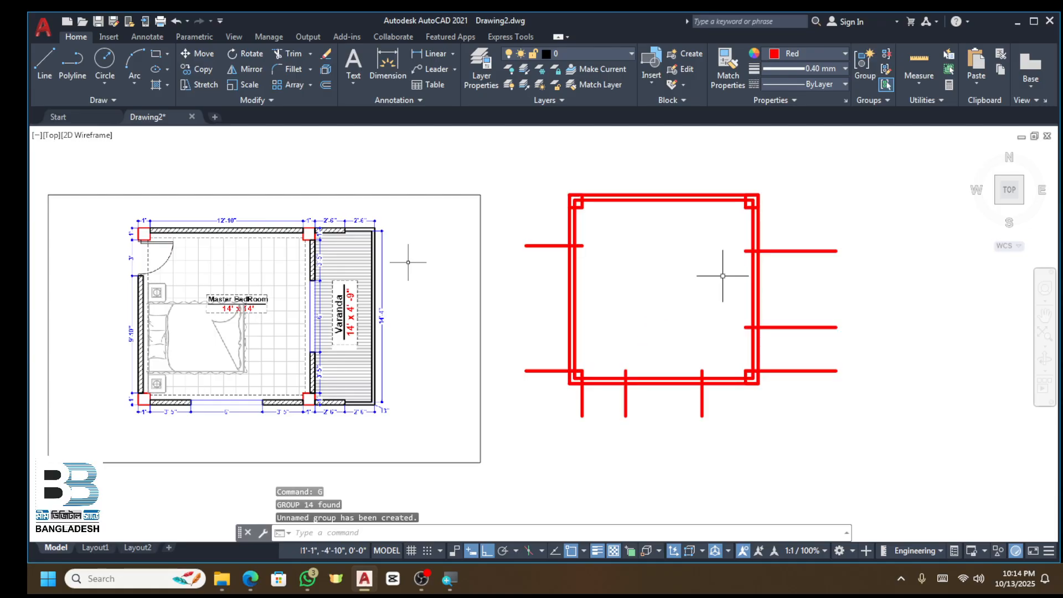
# Step: Set the current object color to black (0,0,0) and the lineweight to 0.60 mm
pyautogui.scroll(2, 755, 188)
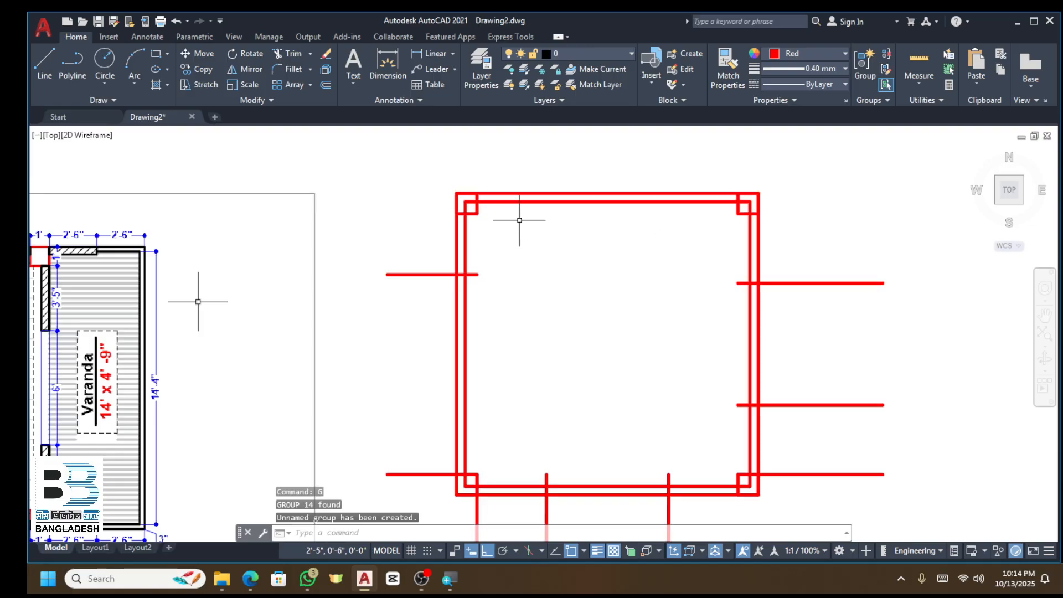
pyautogui.click(776, 54)
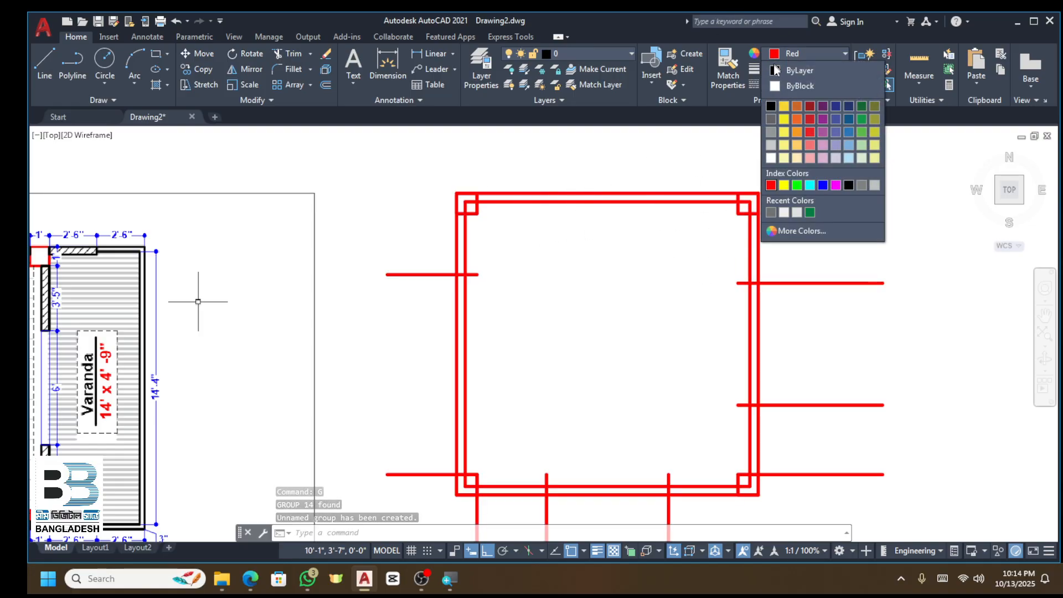
pyautogui.click(808, 67)
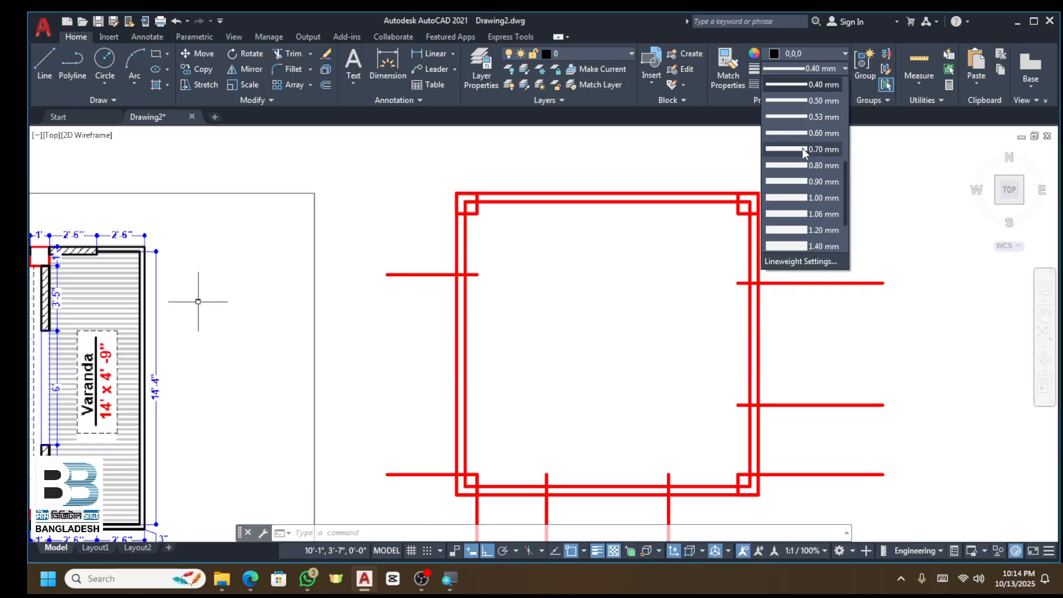
pyautogui.click(811, 135)
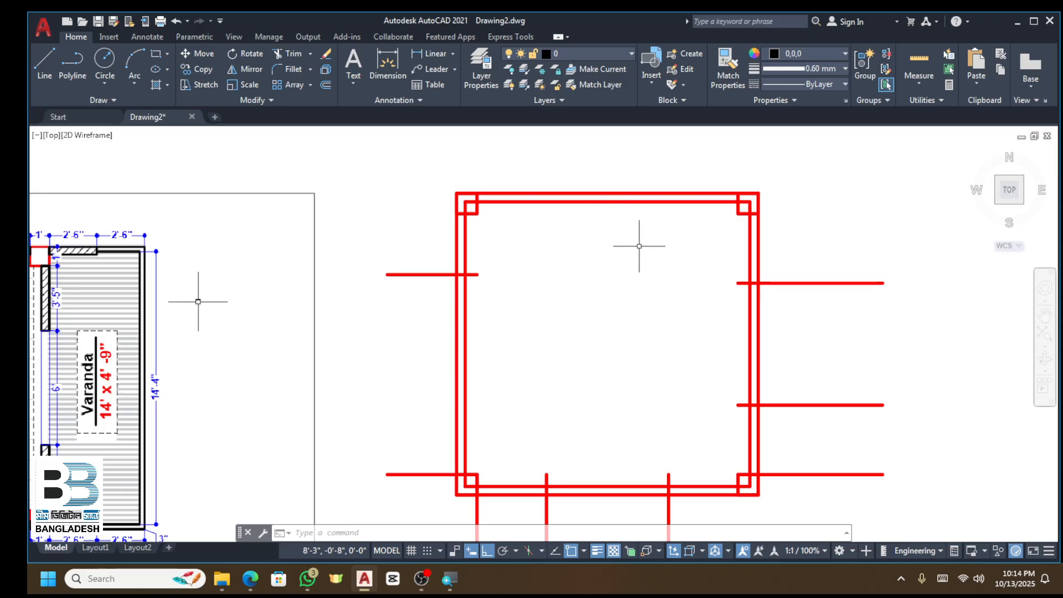
pyautogui.click(759, 239)
pyautogui.press('Escape')
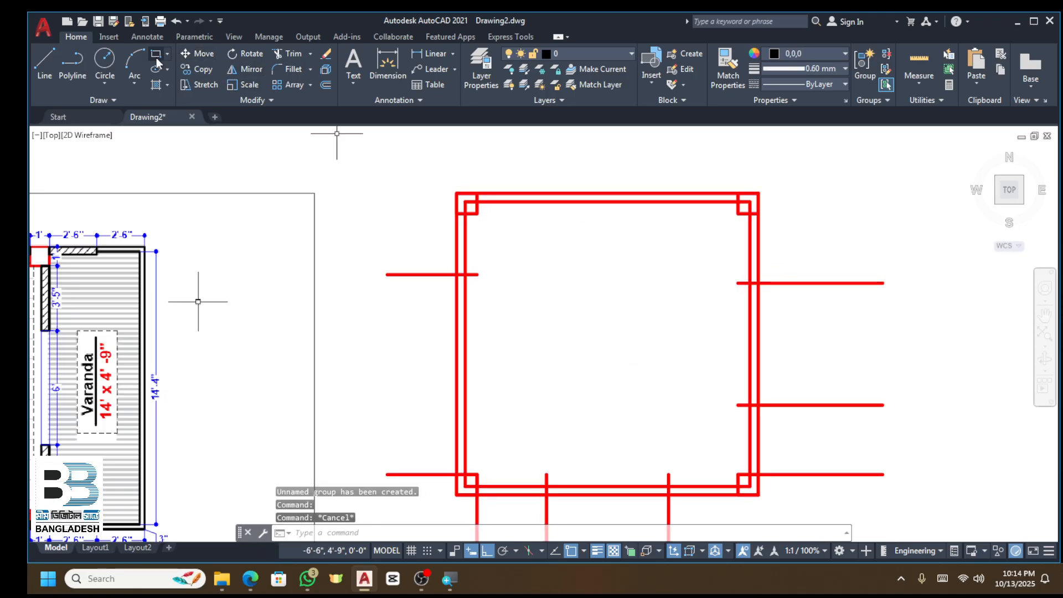
# Step: Trace the upper-left and upper-right columns with black rectangles from corner to corner
pyautogui.click(156, 57)
pyautogui.scroll(3, 437, 183)
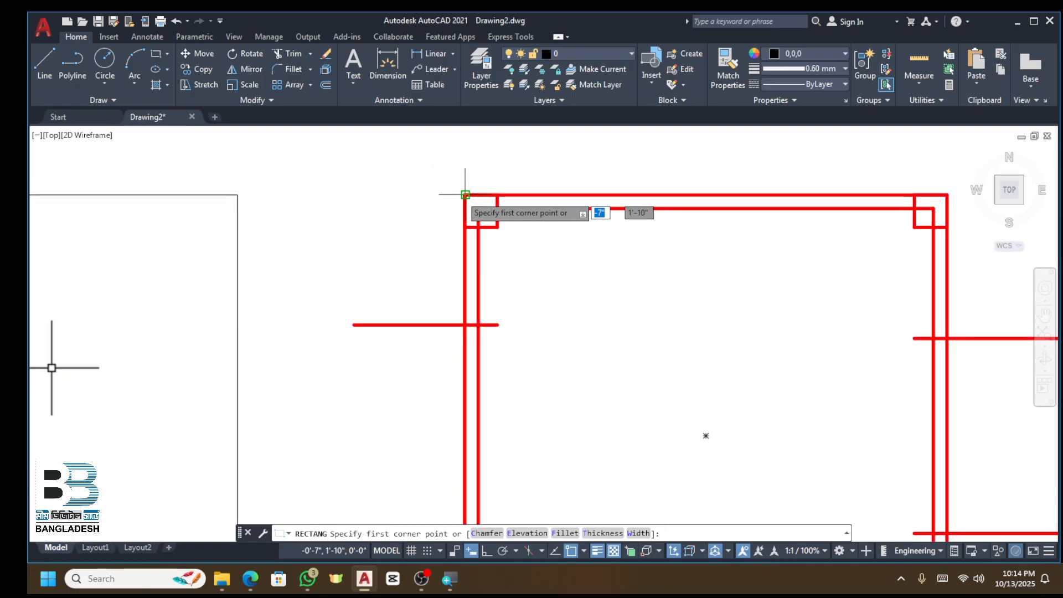
pyautogui.click(464, 193)
pyautogui.click(498, 226)
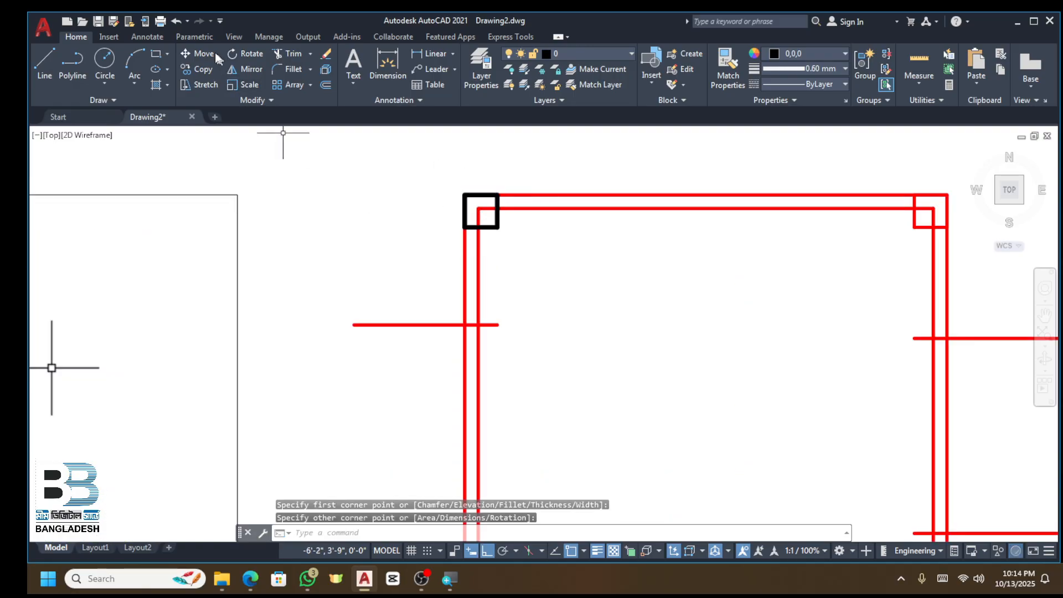
pyautogui.click(157, 57)
pyautogui.scroll(-2, 704, 213)
pyautogui.scroll(2, 742, 208)
pyautogui.click(734, 200)
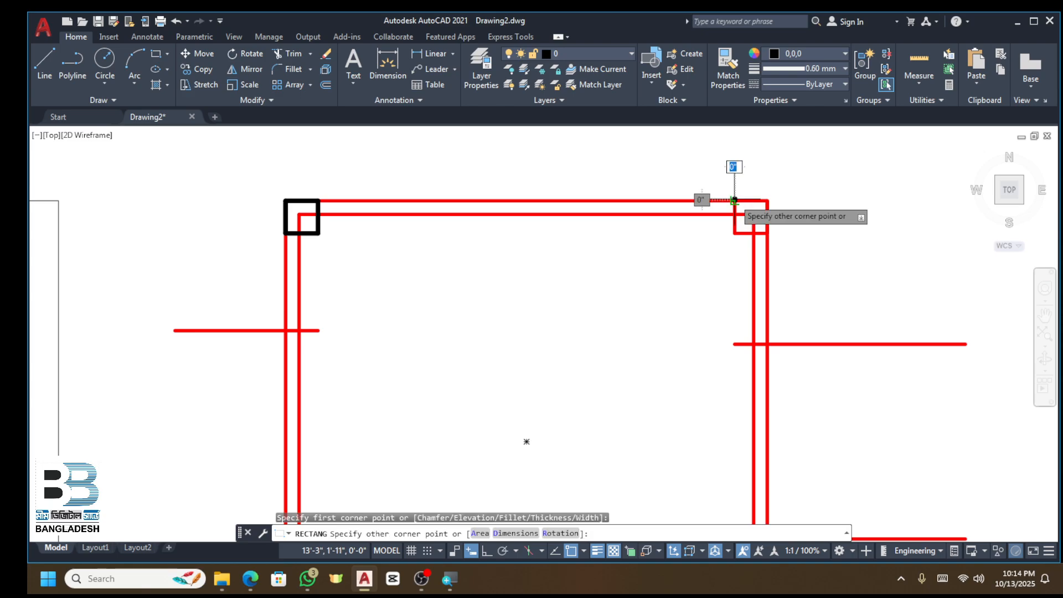
pyautogui.click(767, 233)
# Step: Trace the lower-left and lower-right columns with 1' by 1' black rectangles
pyautogui.scroll(-3, 693, 233)
pyautogui.scroll(3, 452, 292)
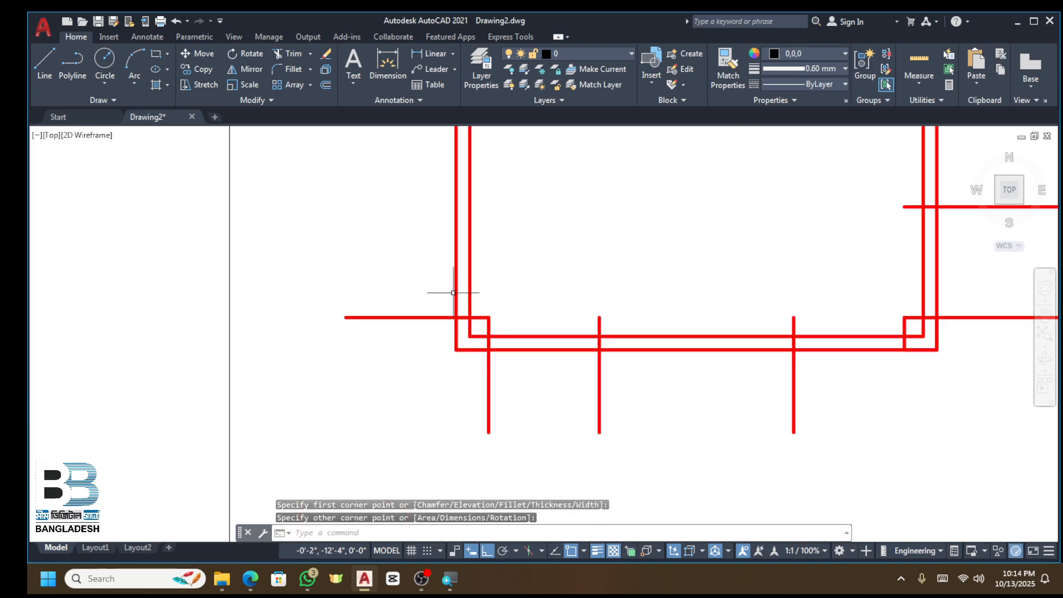
pyautogui.click(160, 55)
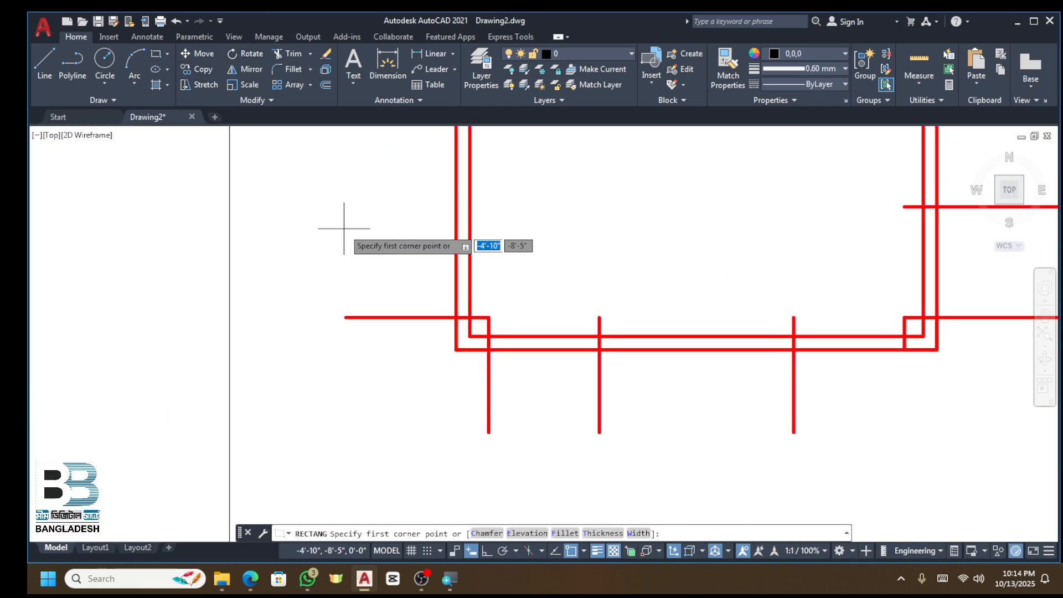
pyautogui.click(455, 317)
pyautogui.click(488, 350)
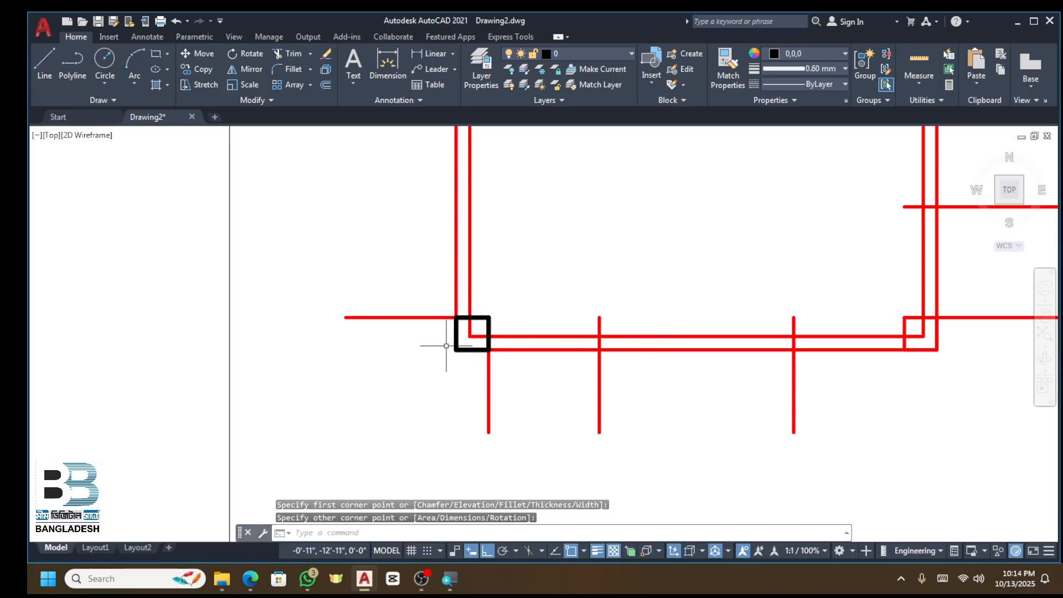
pyautogui.scroll(-3, 356, 292)
pyautogui.scroll(3, 544, 314)
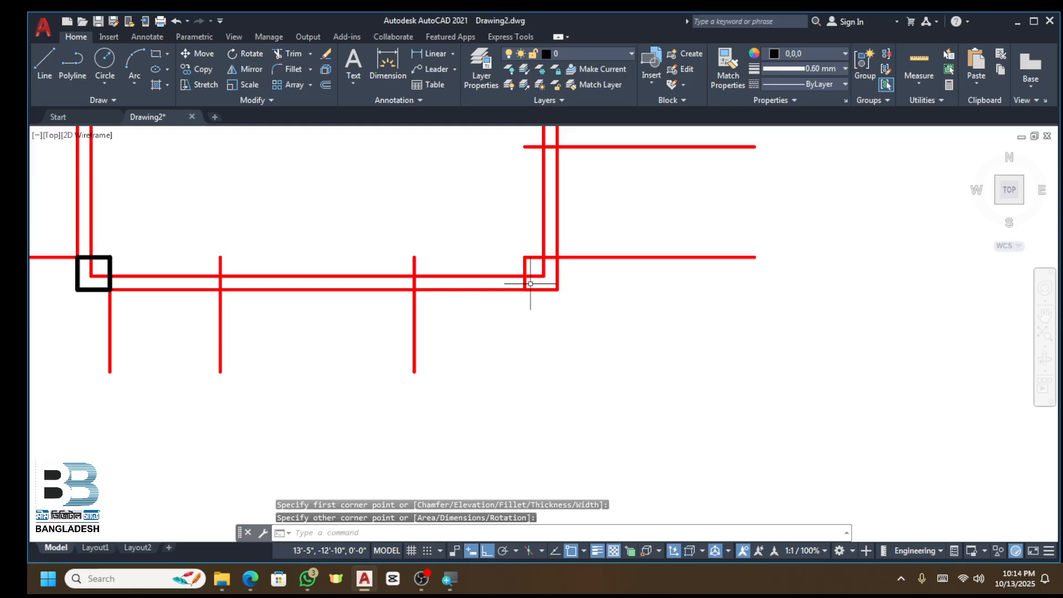
pyautogui.press('Return')
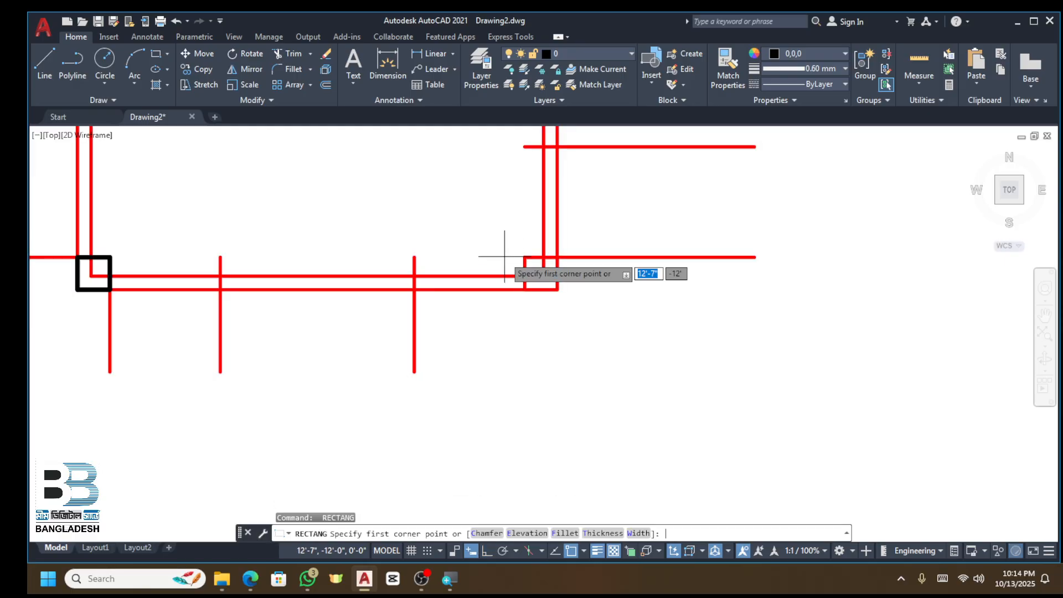
pyautogui.click(525, 257)
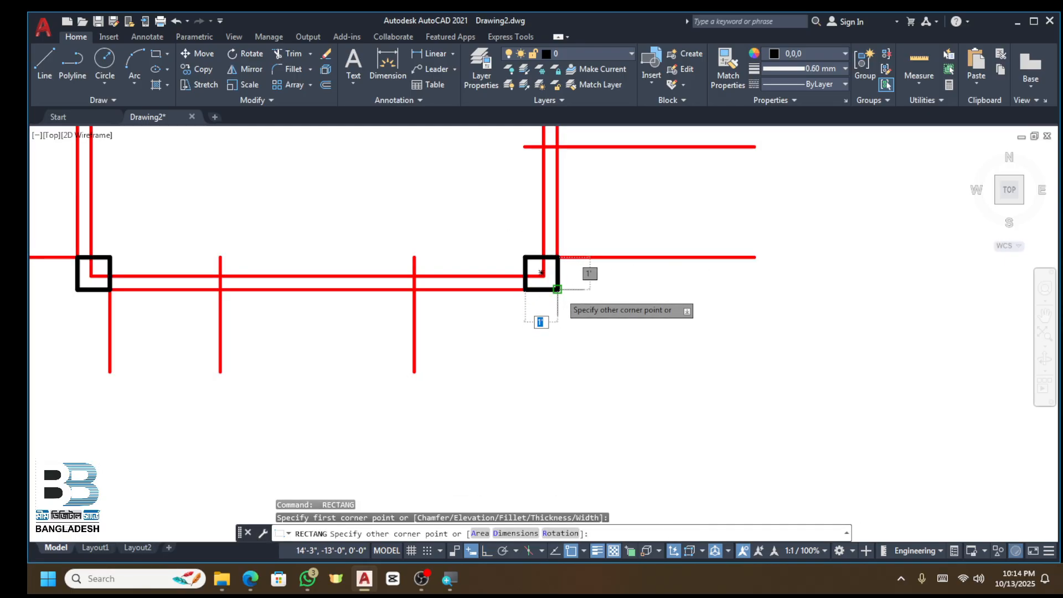
pyautogui.click(557, 289)
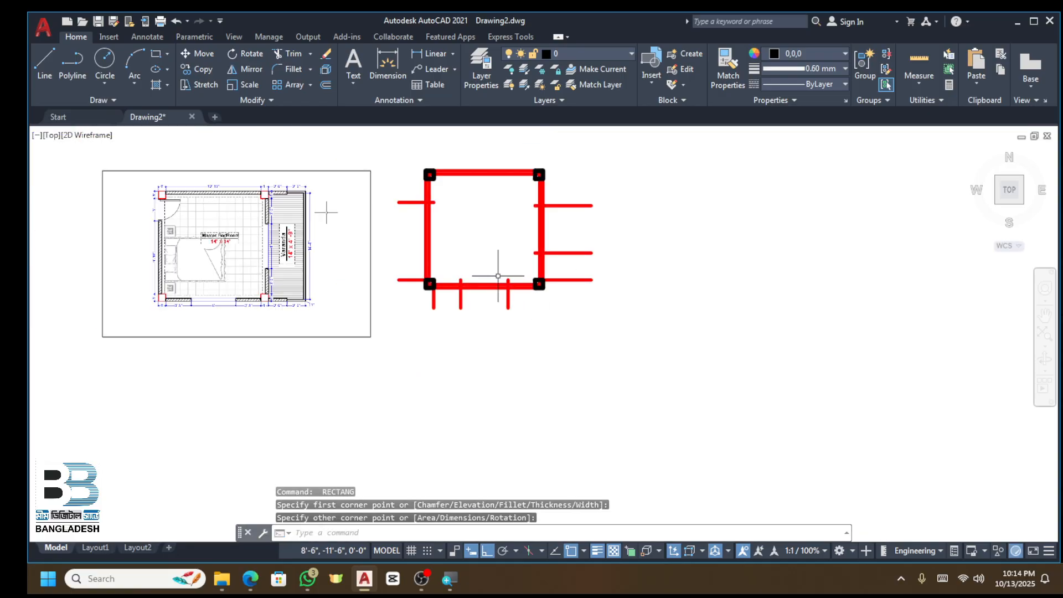
# Step: Check the walls in the reference plan and set the current lineweight to 0.53 mm
pyautogui.scroll(-2, 497, 275)
pyautogui.scroll(3, 446, 236)
pyautogui.scroll(1, 482, 276)
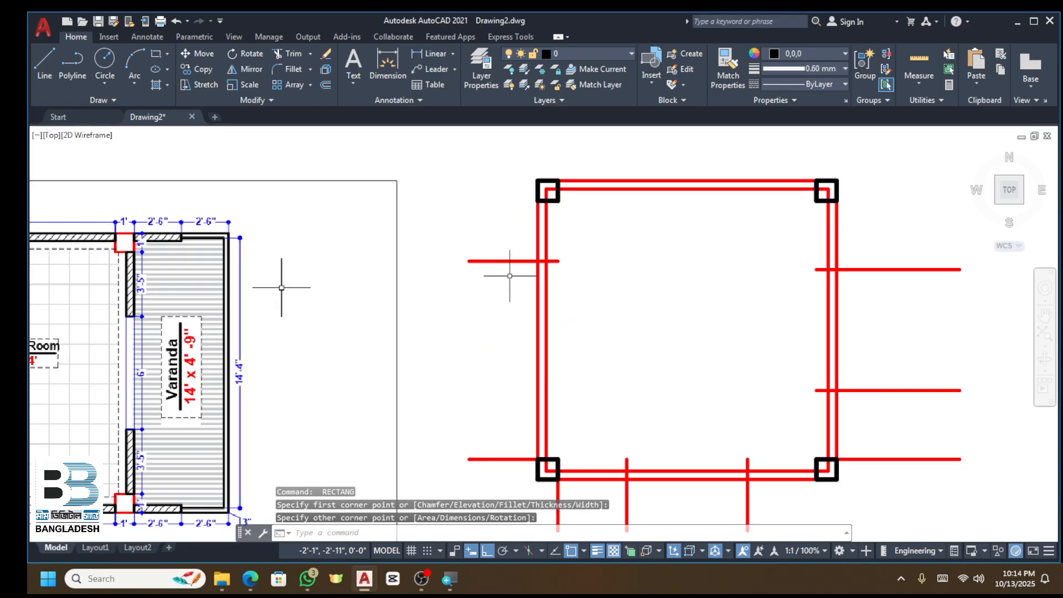
pyautogui.scroll(-2, 528, 286)
pyautogui.scroll(2, 224, 333)
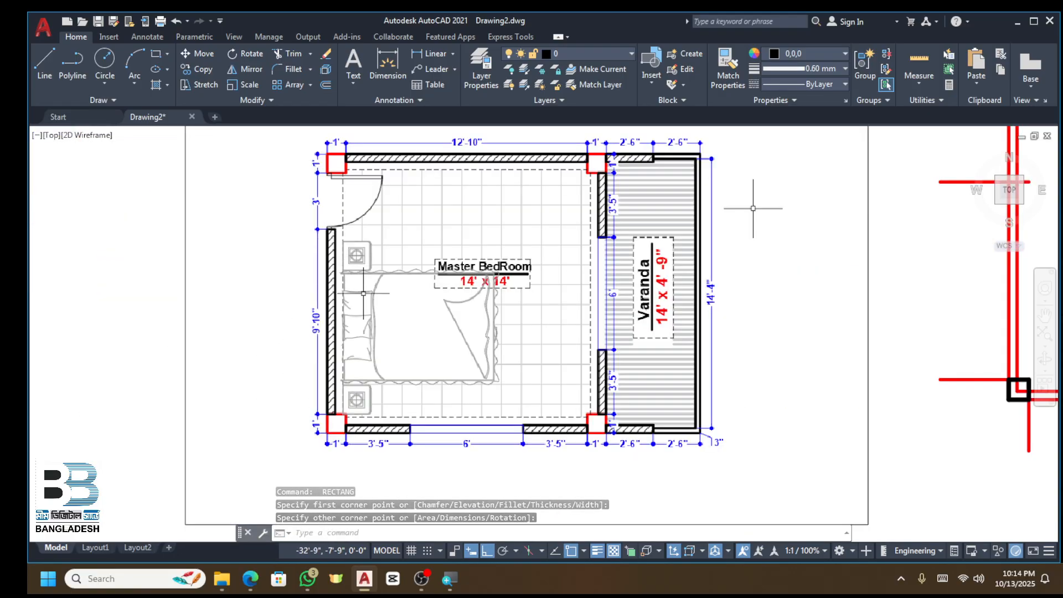
pyautogui.scroll(-3, 338, 278)
pyautogui.scroll(3, 604, 262)
pyautogui.hotkey('ctrl', 'a')
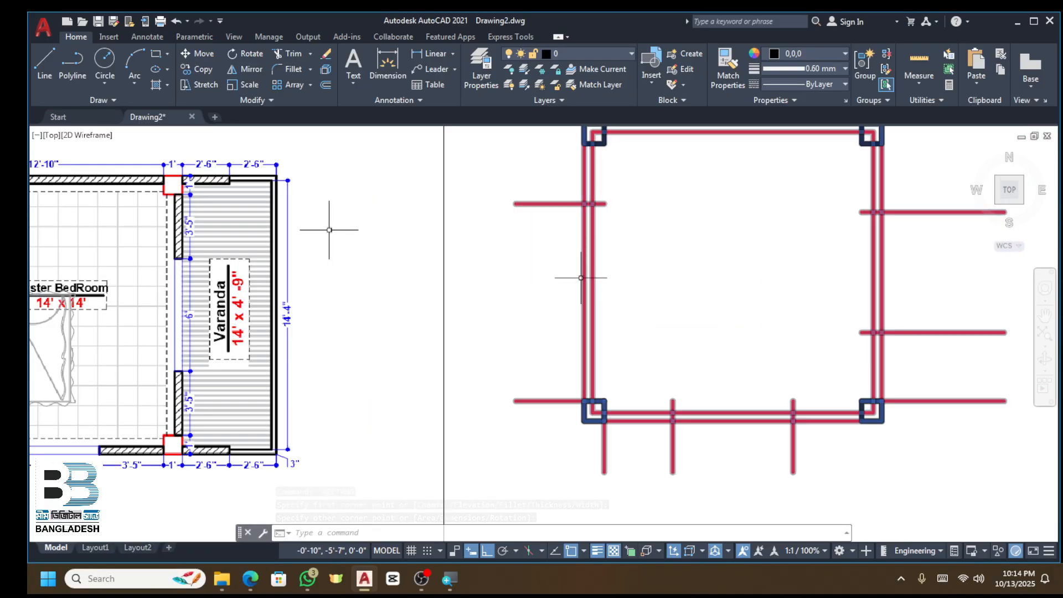
pyautogui.click(811, 67)
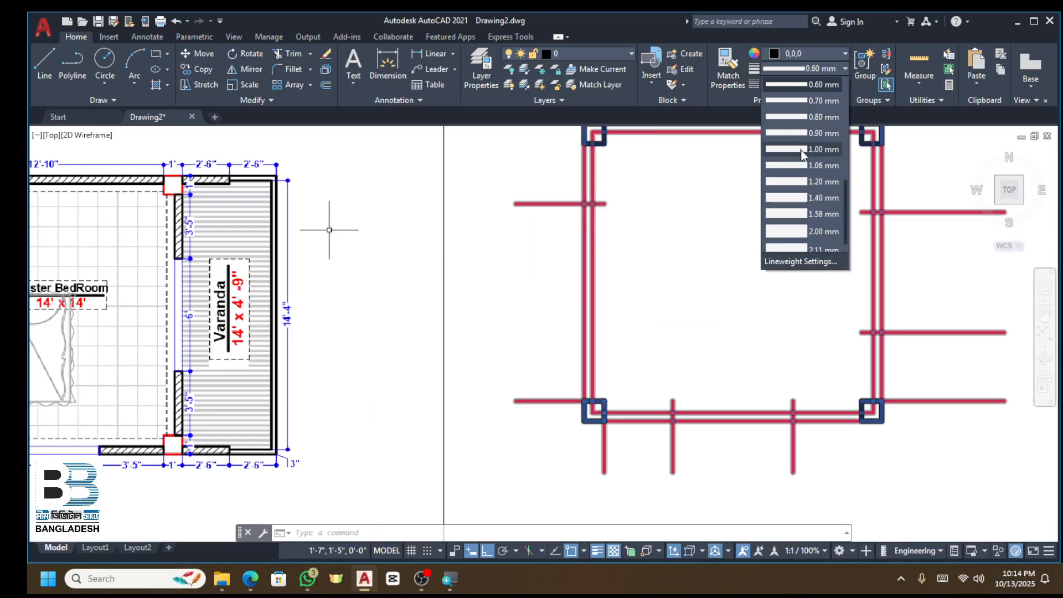
pyautogui.click(813, 165)
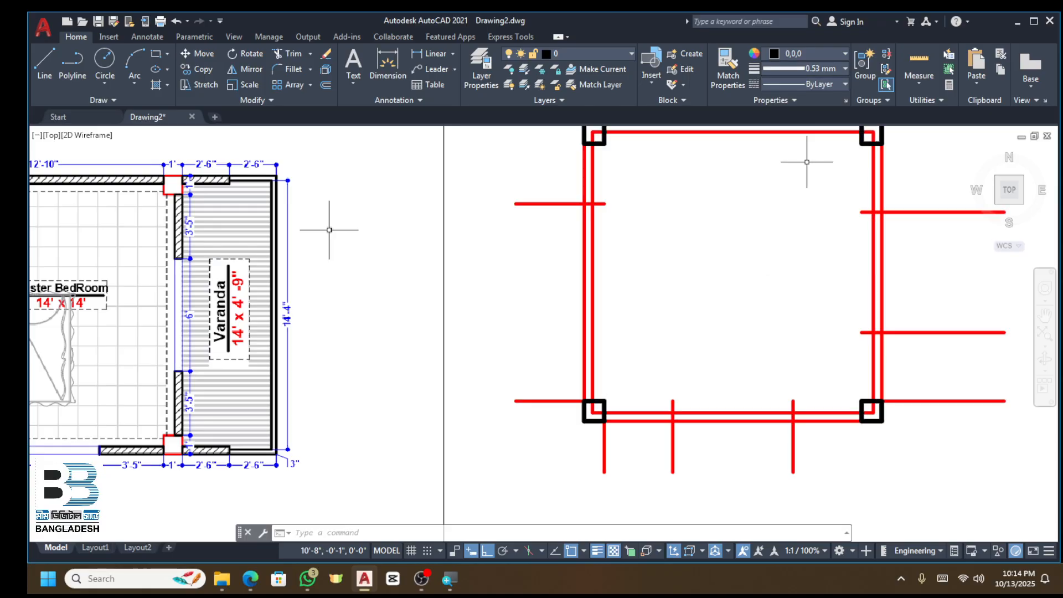
# Step: Draw a rectangle over the left wall from the door opening line down to the inner wall corner at the lower-left column
pyautogui.click(156, 54)
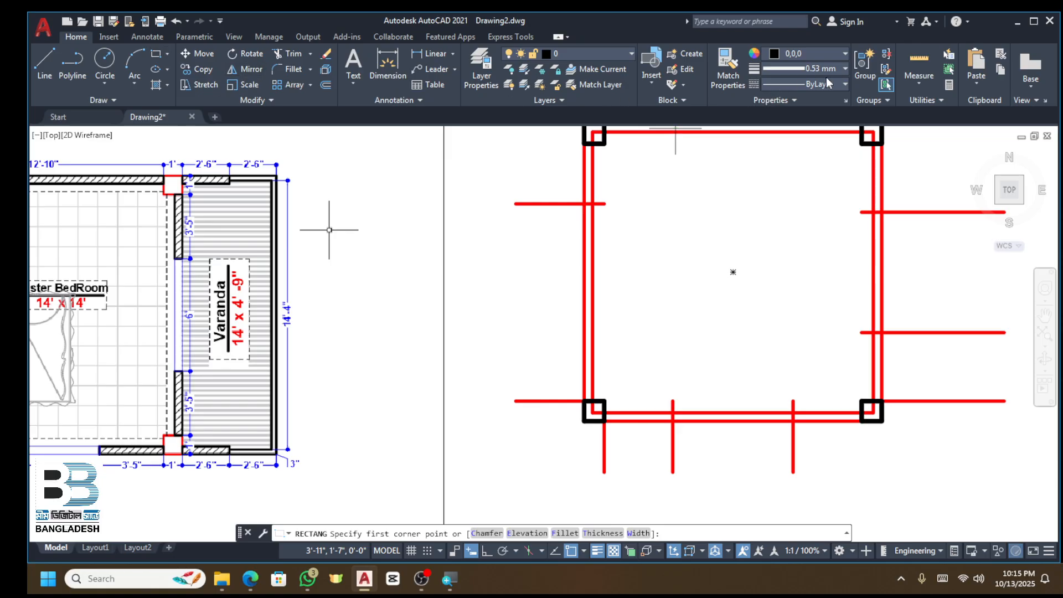
pyautogui.click(155, 53)
pyautogui.click(584, 204)
pyautogui.scroll(4, 586, 407)
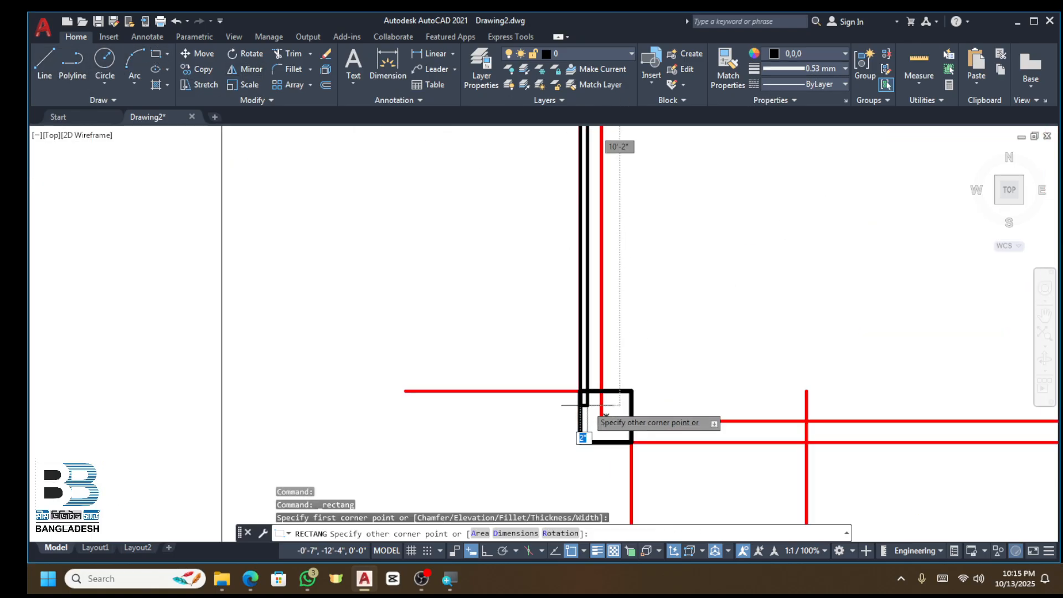
pyautogui.click(606, 416)
# Step: Draw a 3'5" by 5" rectangle over the bottom wall from the lower-left column to the first opening line
pyautogui.scroll(-3, 605, 416)
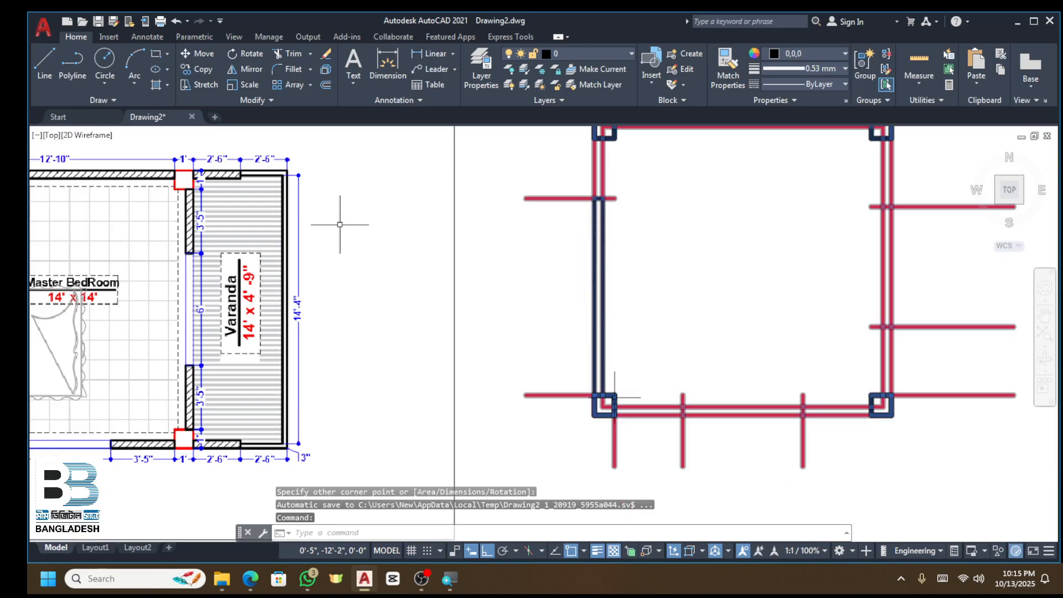
pyautogui.click(159, 58)
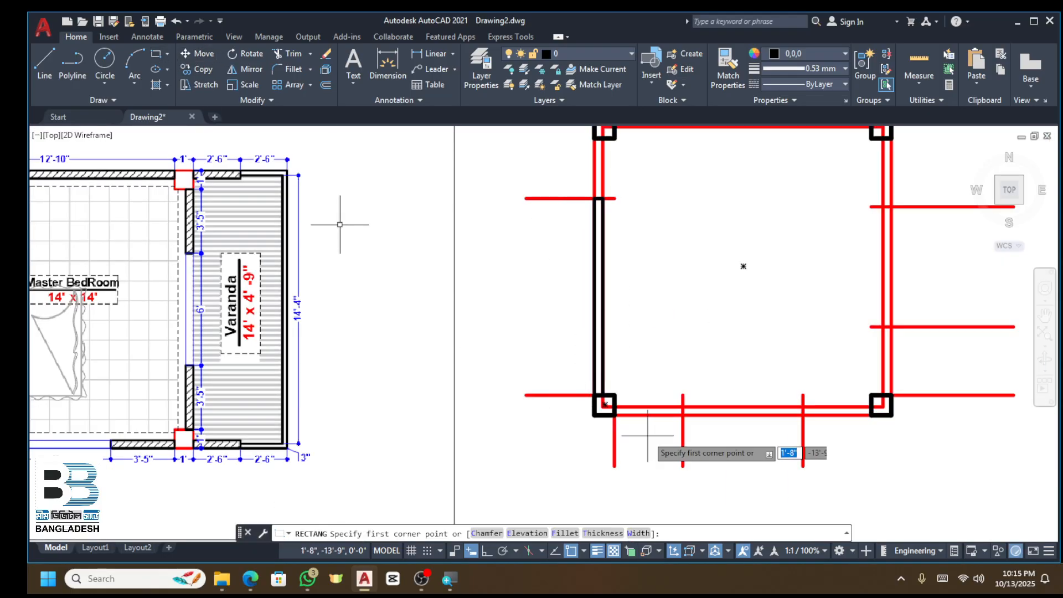
pyautogui.click(614, 406)
pyautogui.scroll(2, 663, 418)
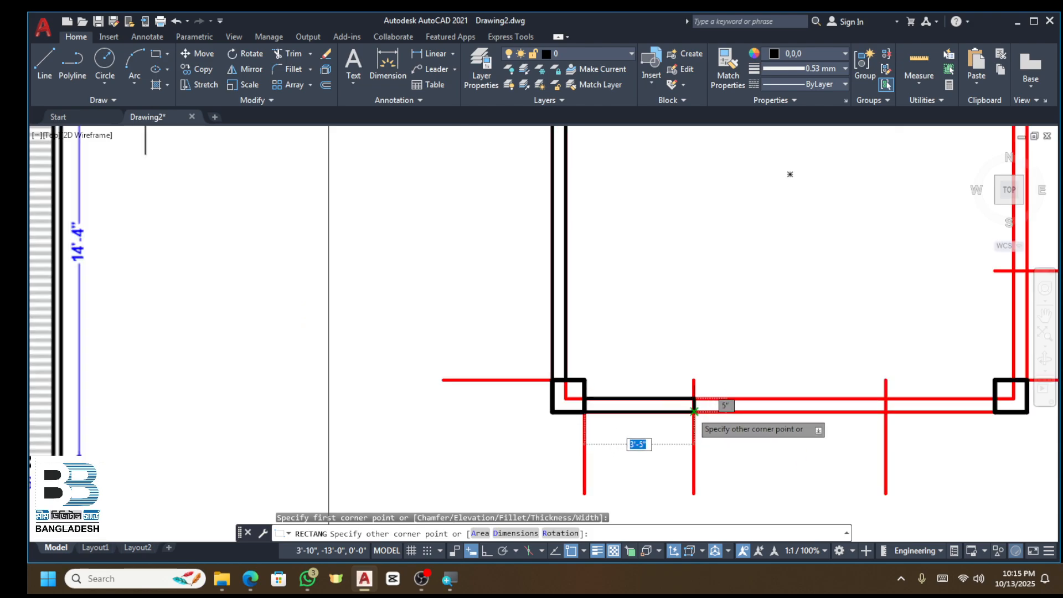
pyautogui.click(693, 412)
# Step: Draw a 6' by 5" rectangle over the bottom wall between the two window opening lines
pyautogui.click(158, 53)
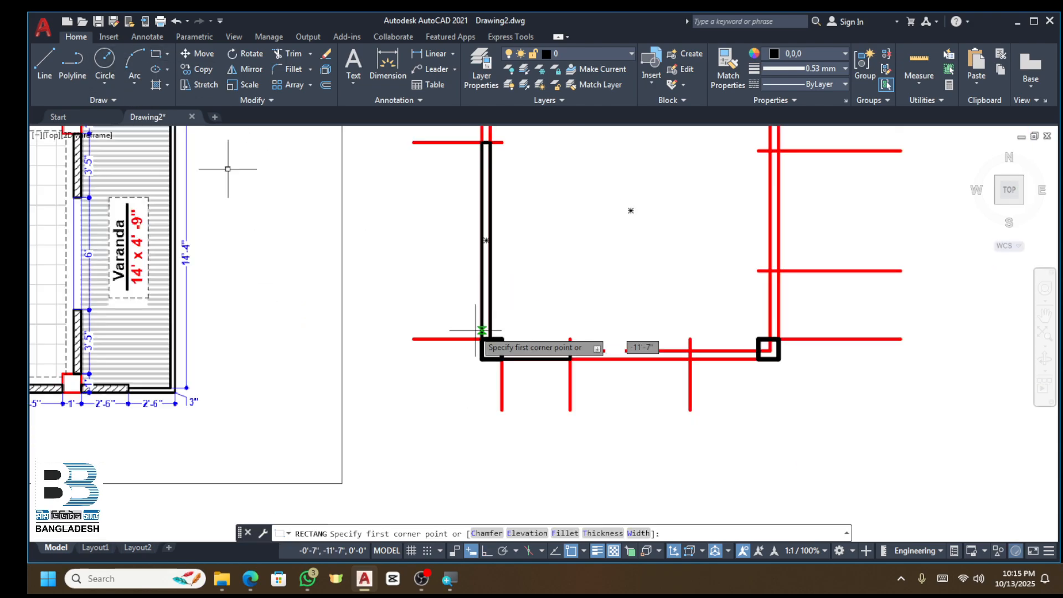
pyautogui.click(575, 352)
pyautogui.scroll(4, 756, 371)
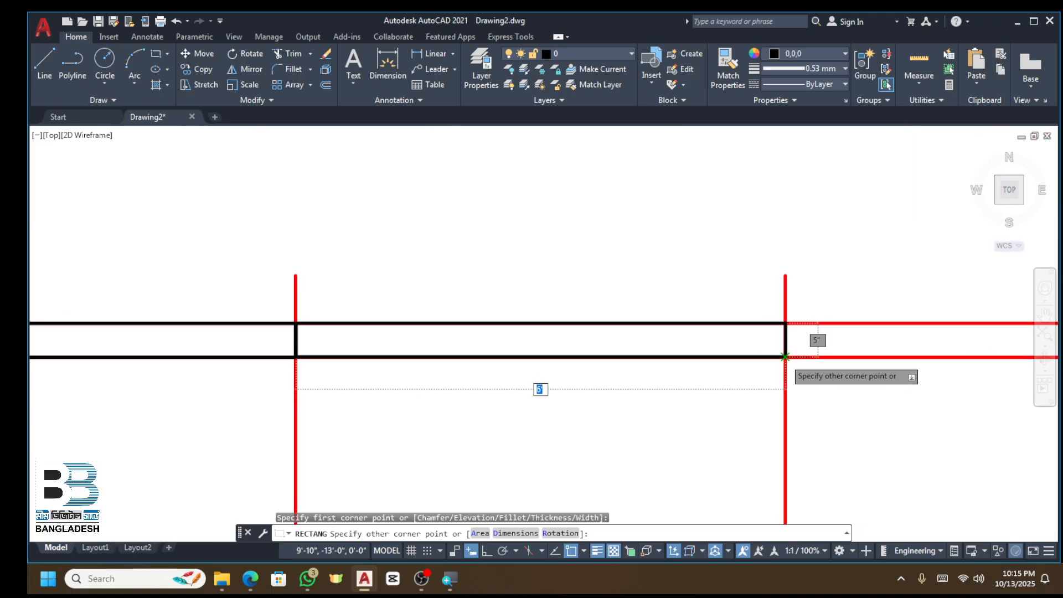
pyautogui.click(785, 357)
# Step: Draw a 3'5" by 5" rectangle over the bottom wall from the second window opening line to the lower-right column
pyautogui.click(155, 54)
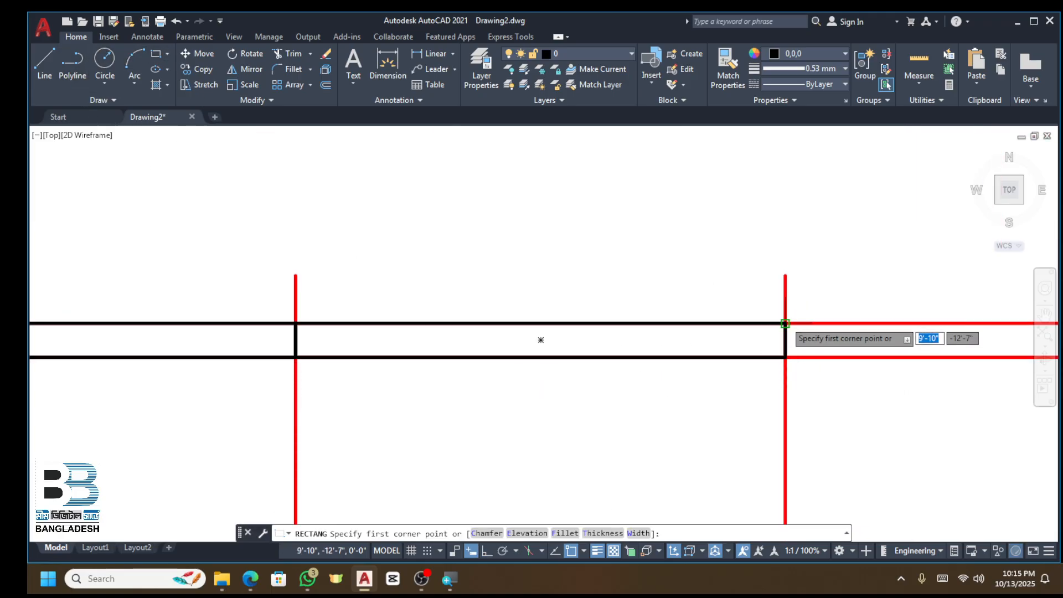
pyautogui.click(784, 327)
pyautogui.scroll(-3, 570, 349)
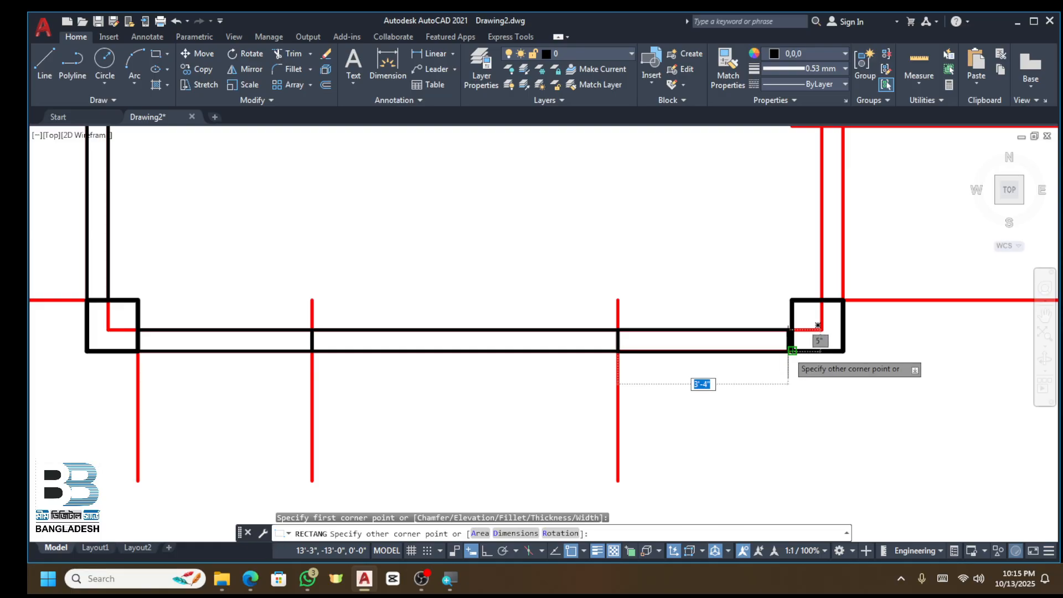
pyautogui.click(791, 351)
pyautogui.scroll(-4, 688, 360)
pyautogui.moveTo(193, 163); pyautogui.dragTo(254, 267, button='middle')
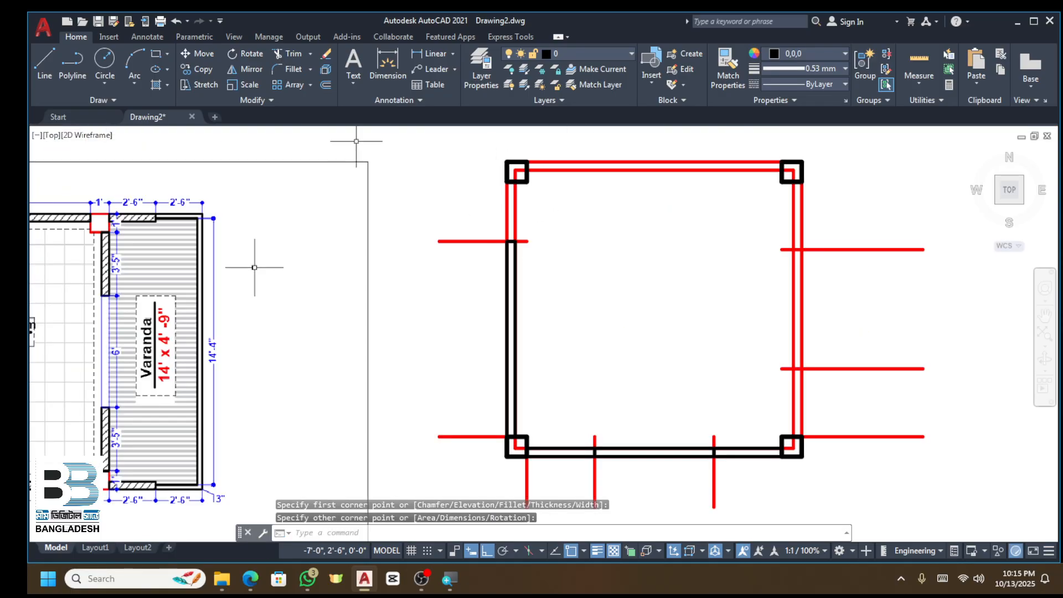
# Step: Draw a 12'10" by 5" rectangle over the top wall between the upper-left and upper-right columns
pyautogui.scroll(-4, 296, 299)
pyautogui.scroll(4, 184, 272)
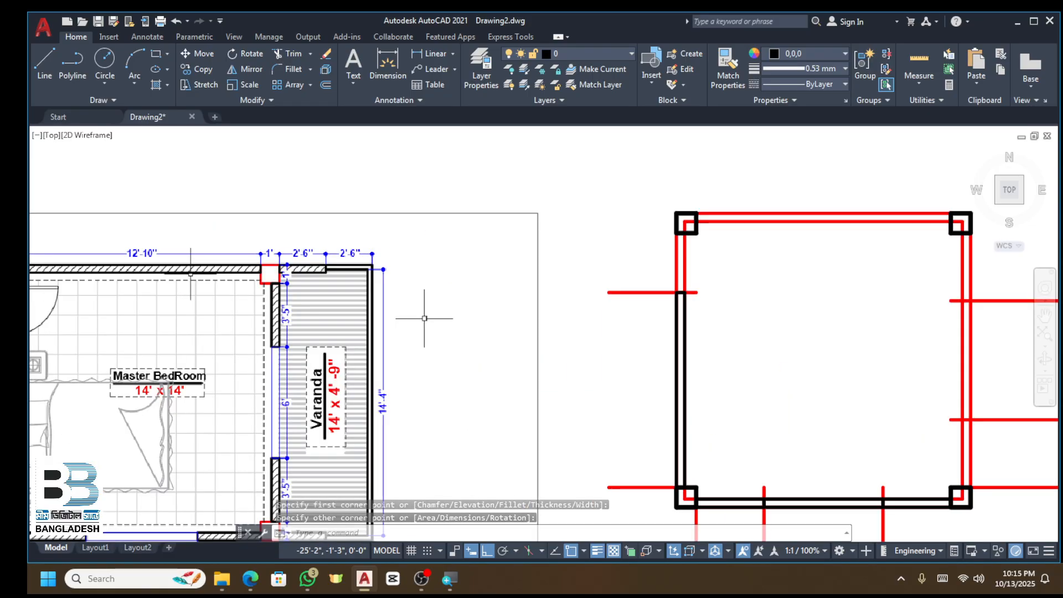
pyautogui.scroll(-4, 261, 278)
pyautogui.scroll(4, 149, 269)
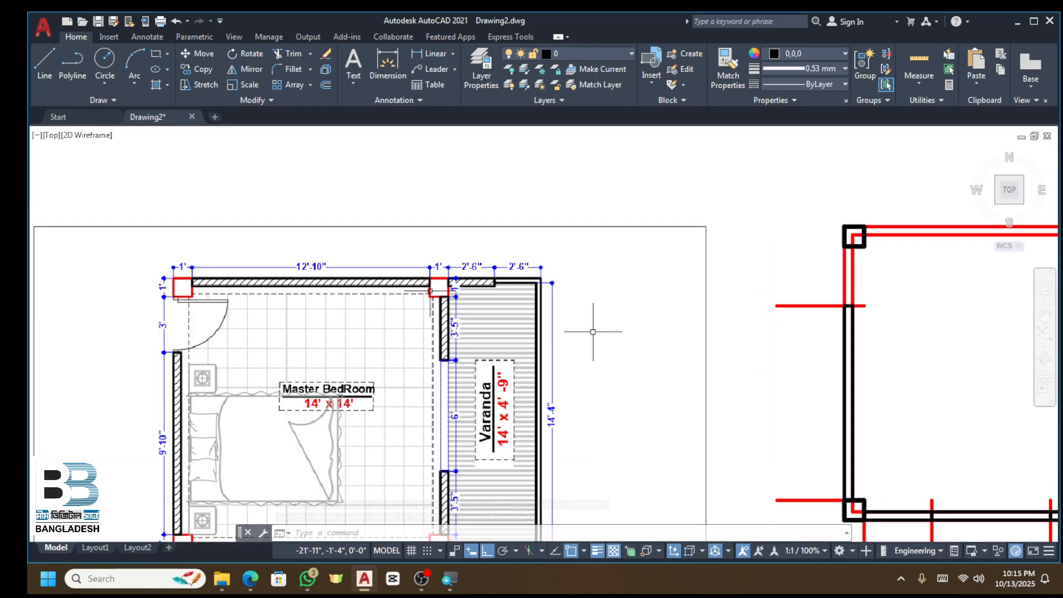
pyautogui.scroll(-5, 310, 276)
pyautogui.scroll(6, 509, 268)
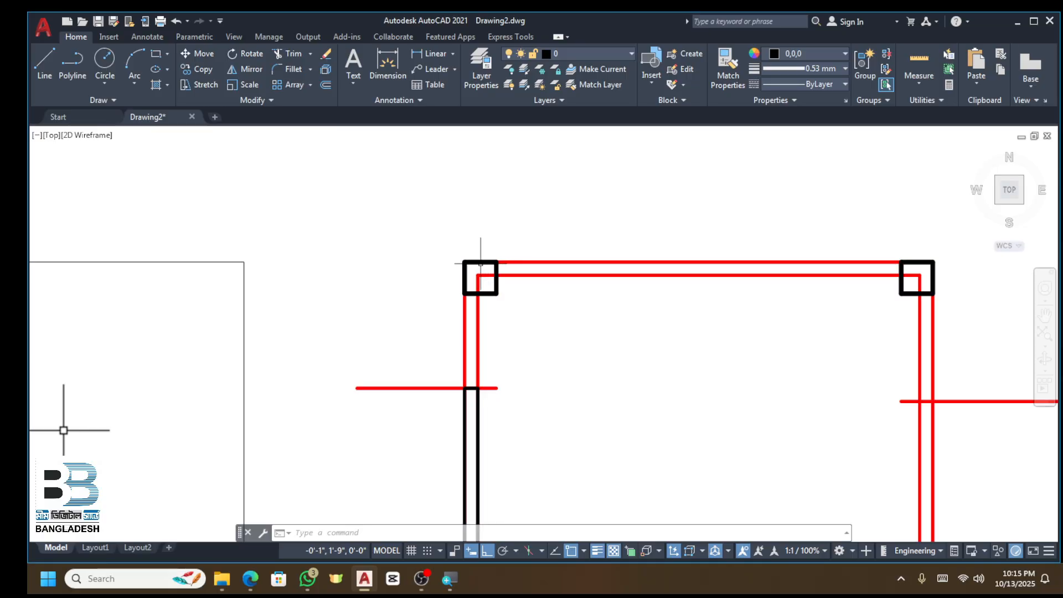
pyautogui.click(156, 54)
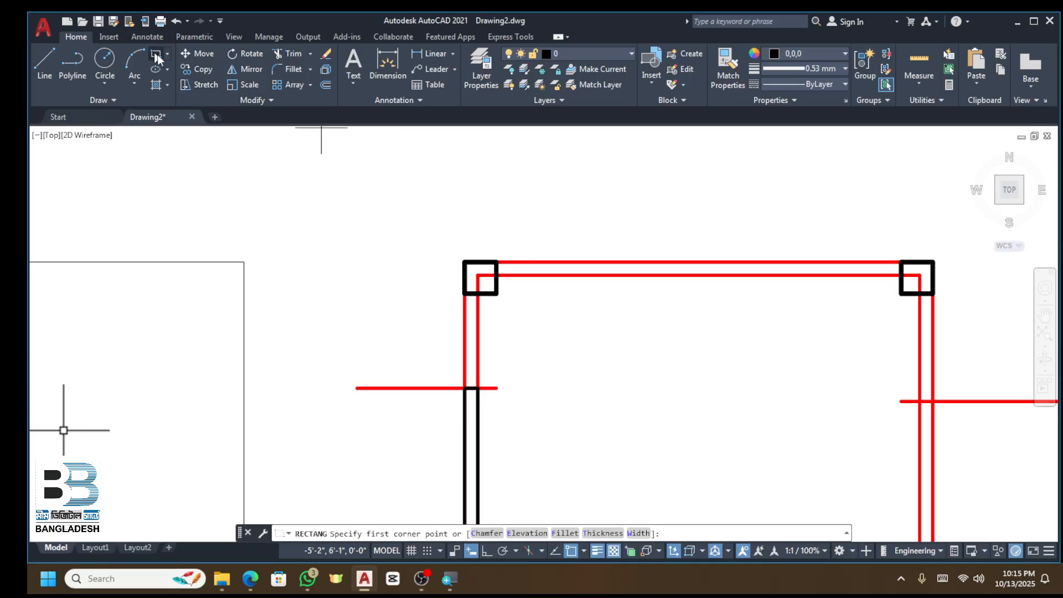
pyautogui.click(497, 261)
pyautogui.scroll(4, 872, 280)
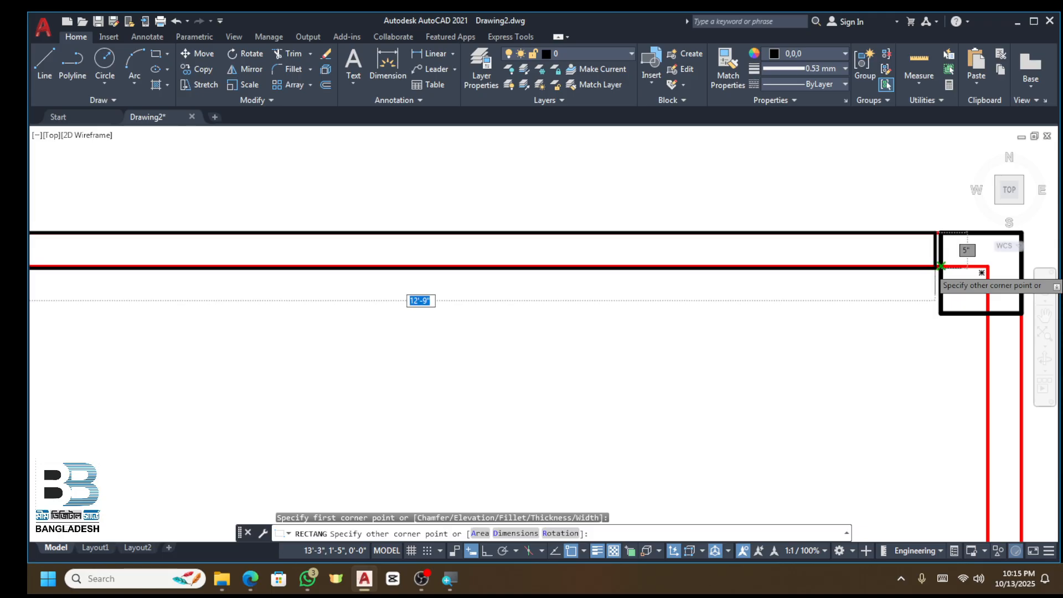
pyautogui.click(923, 275)
pyautogui.scroll(-6, 560, 241)
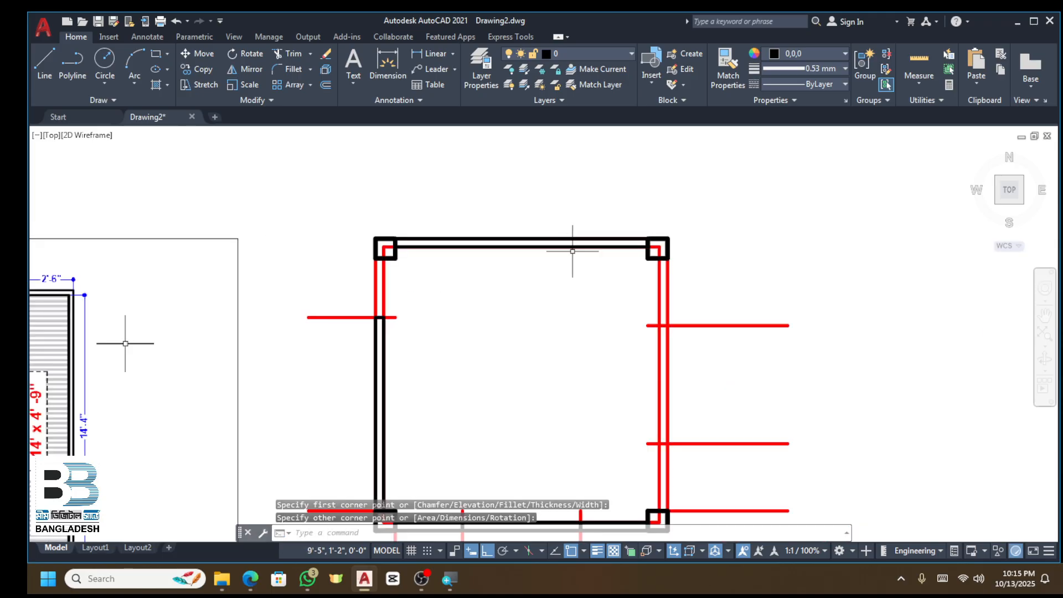
# Step: Draw a 3'5" by 5" rectangle over the right wall from the upper-right column down to the first opening line
pyautogui.scroll(-2, 572, 250)
pyautogui.click(155, 54)
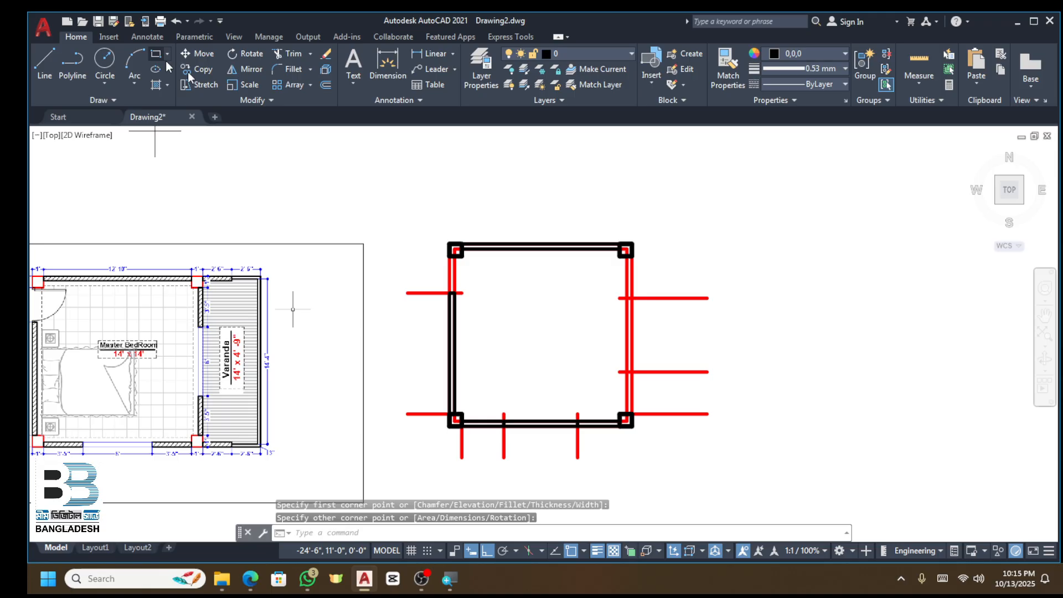
pyautogui.scroll(5, 605, 250)
pyautogui.click(605, 251)
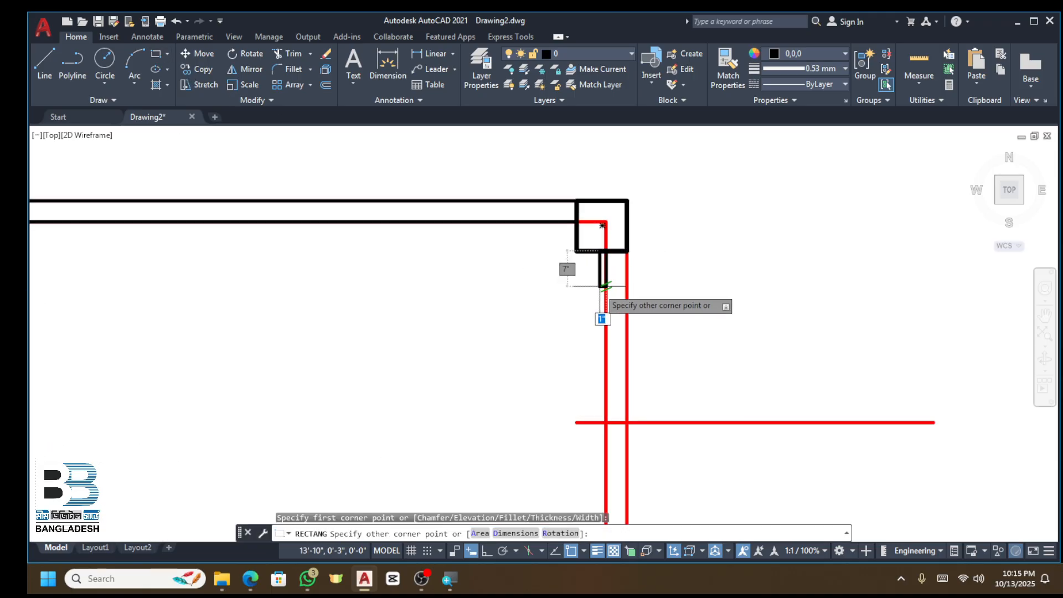
pyautogui.scroll(-3, 603, 310)
pyautogui.scroll(3, 625, 410)
pyautogui.click(627, 411)
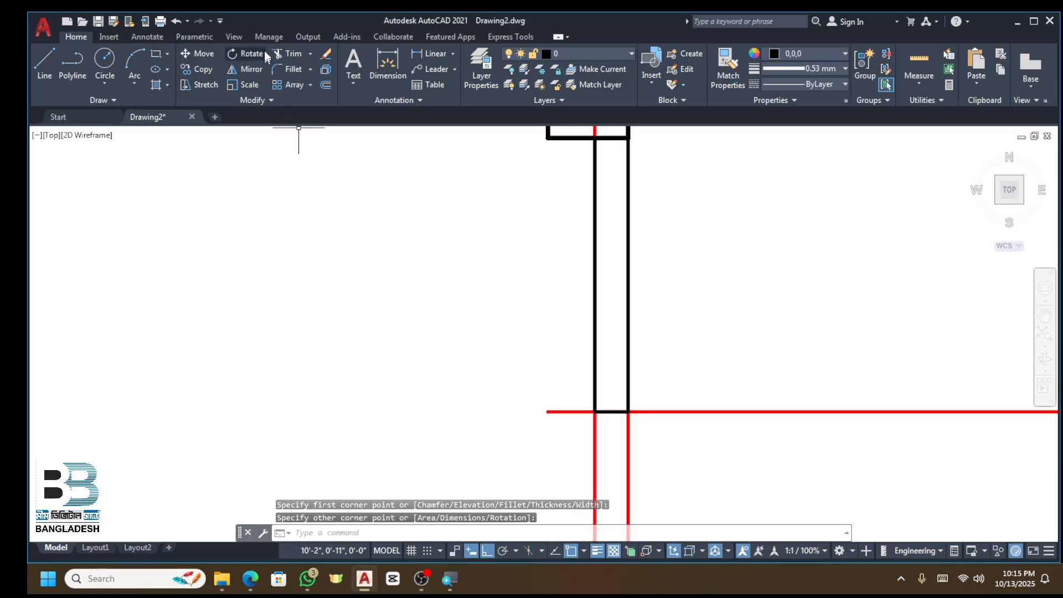
# Step: Draw a 6' by 5" rectangle over the right wall between the two opening lines
pyautogui.click(157, 55)
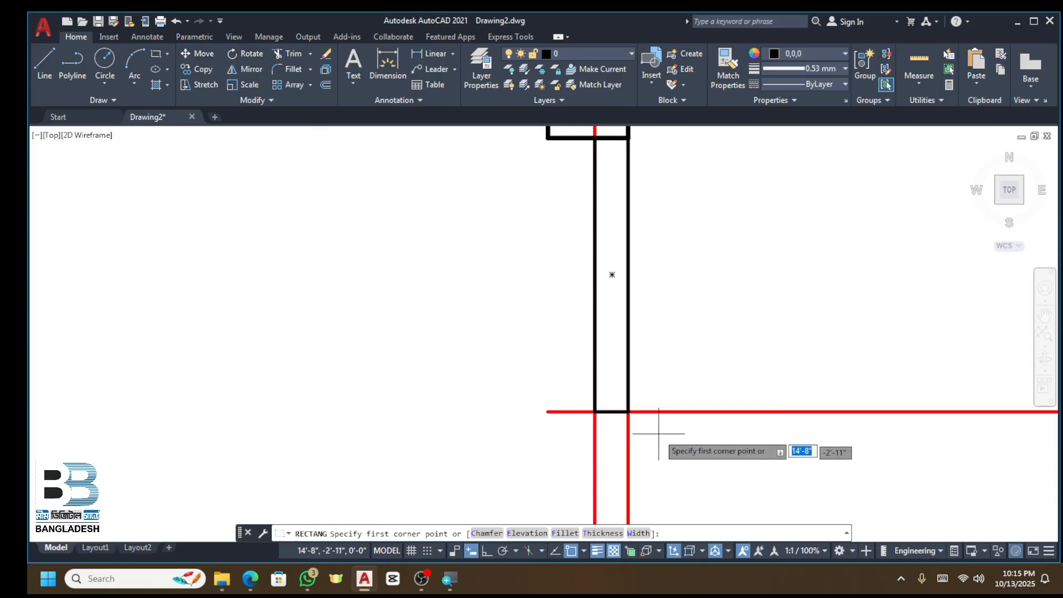
pyautogui.click(594, 411)
pyautogui.scroll(-3, 516, 367)
pyautogui.scroll(3, 579, 475)
pyautogui.scroll(-3, 573, 498)
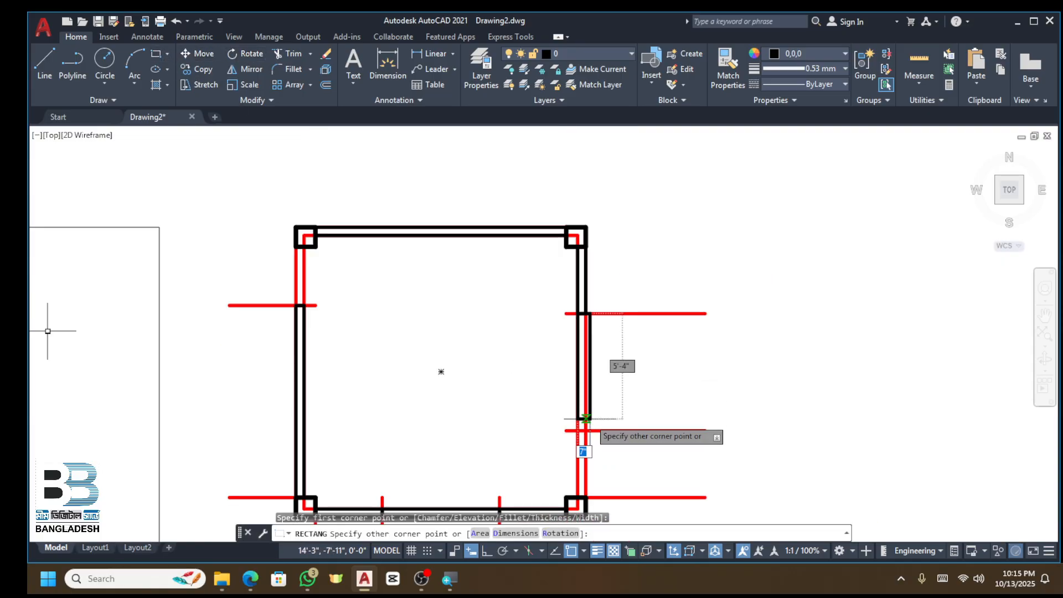
pyautogui.scroll(3, 573, 470)
pyautogui.click(578, 448)
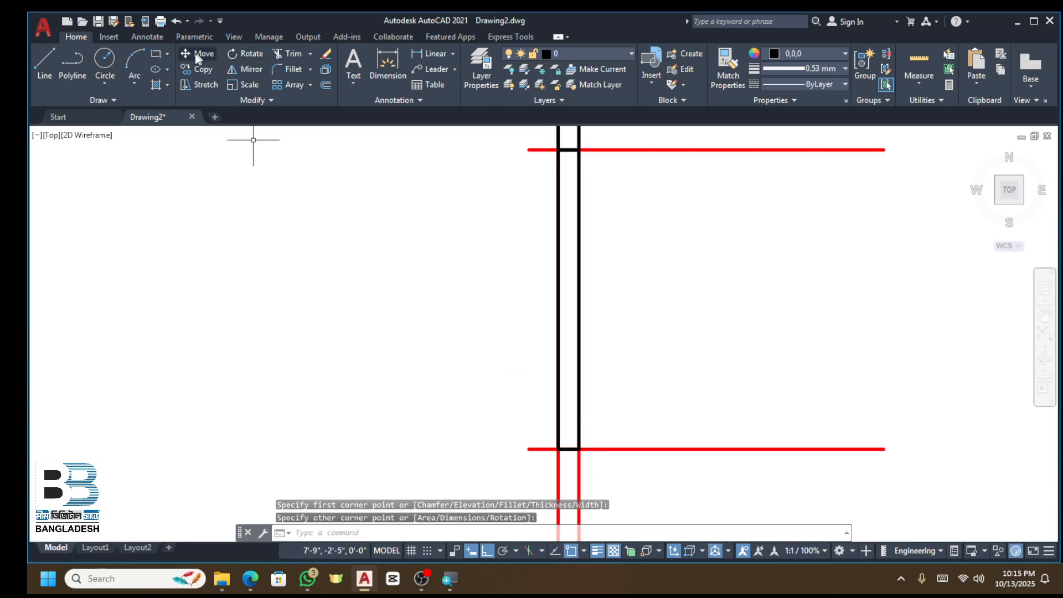
# Step: Draw a 3'5" by 5" rectangle over the right wall from the lower opening line down to the lower-right column
pyautogui.click(160, 52)
pyautogui.scroll(-3, 581, 226)
pyautogui.scroll(3, 590, 320)
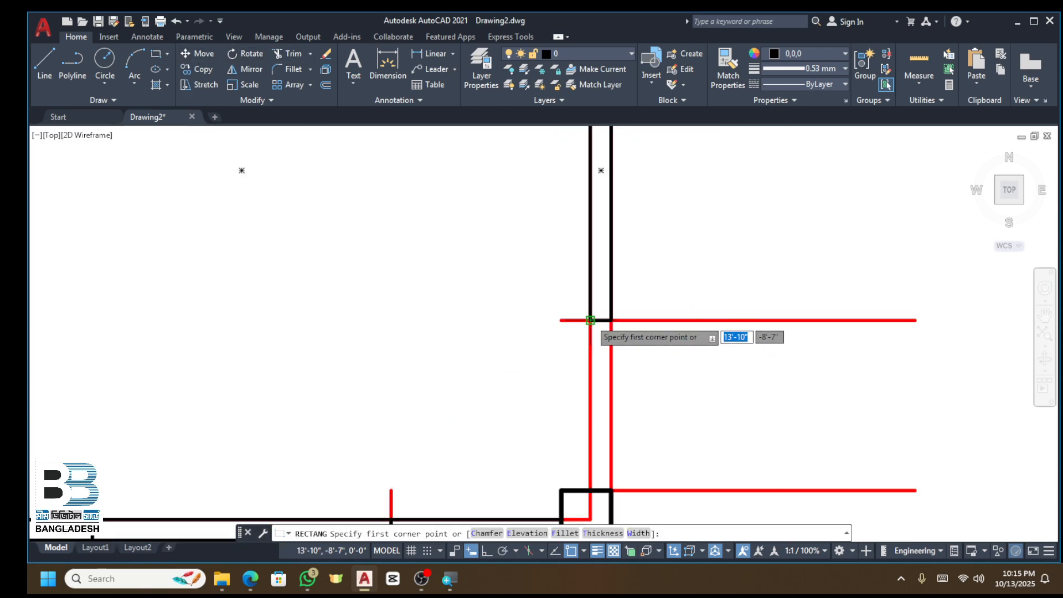
pyautogui.click(590, 320)
pyautogui.scroll(-3, 590, 355)
pyautogui.scroll(3, 586, 415)
pyautogui.click(595, 414)
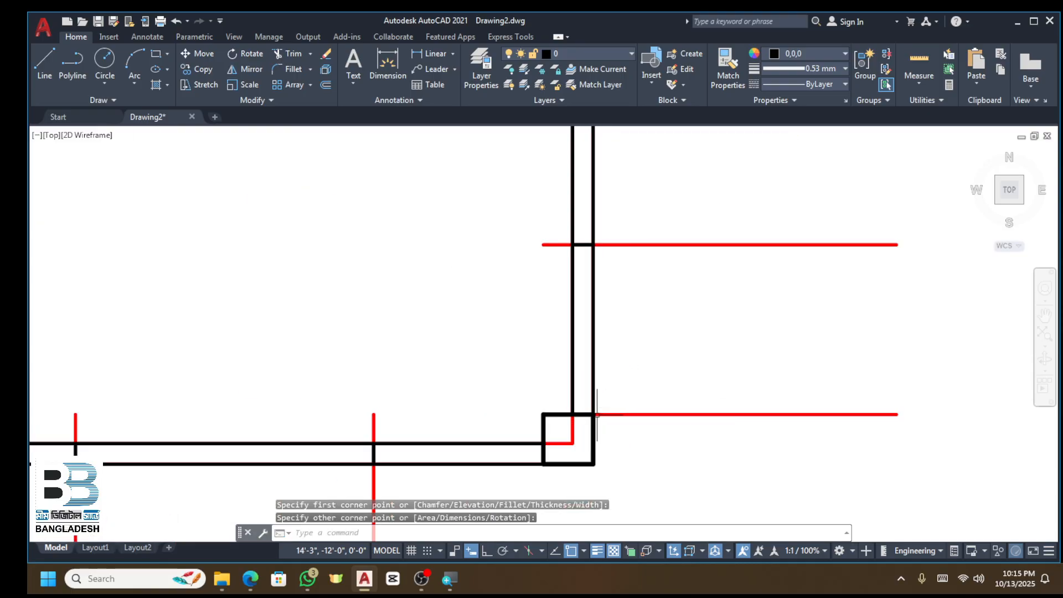
pyautogui.scroll(-5, 597, 415)
pyautogui.click(686, 288)
pyautogui.click(645, 379)
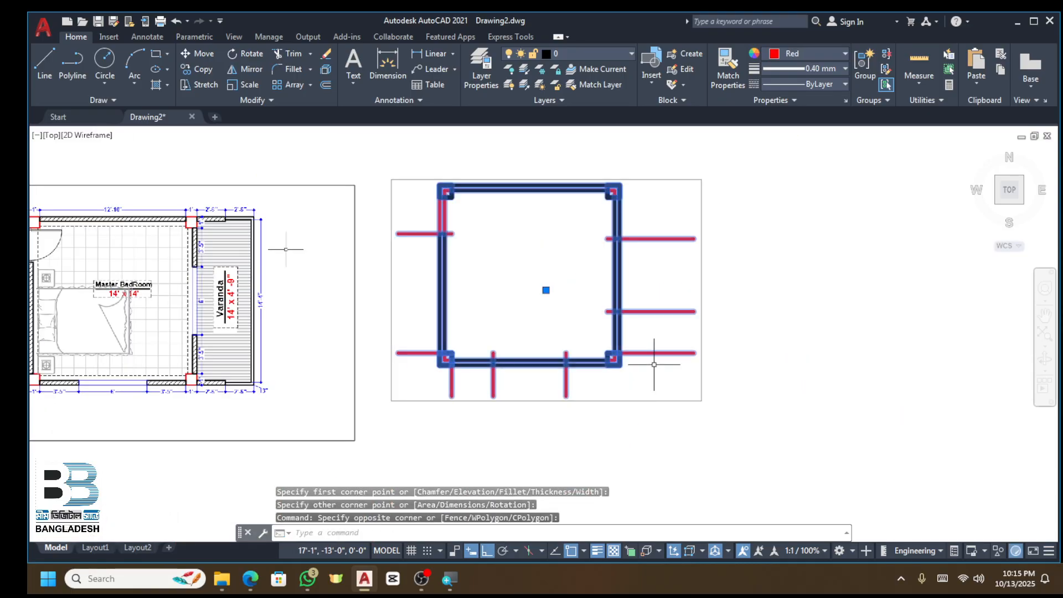
pyautogui.press('Escape')
# Step: Delete the grouped red guide lines from the plan
pyautogui.click(673, 313)
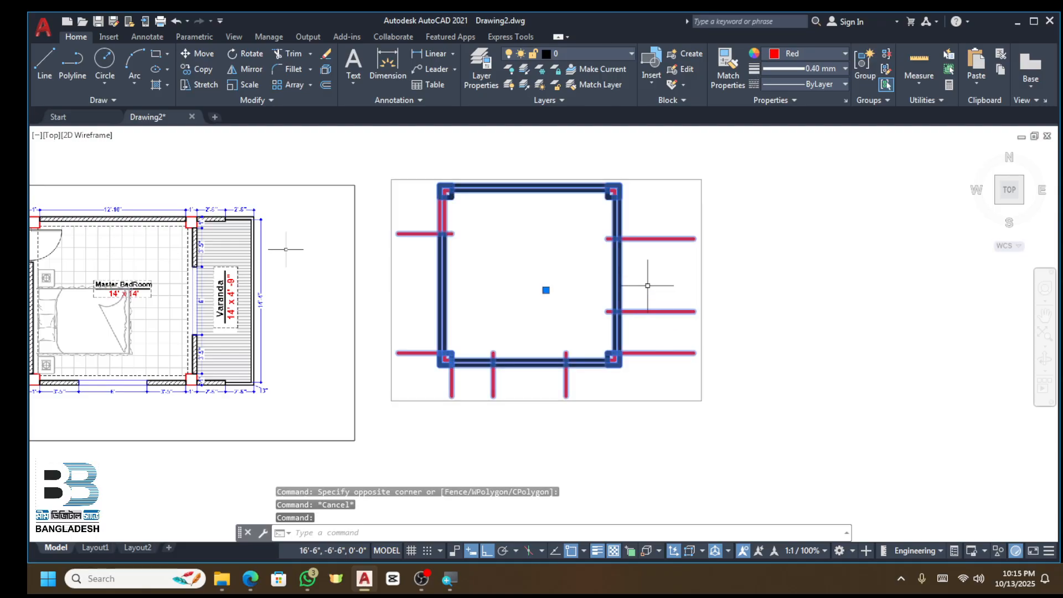
pyautogui.press('Delete')
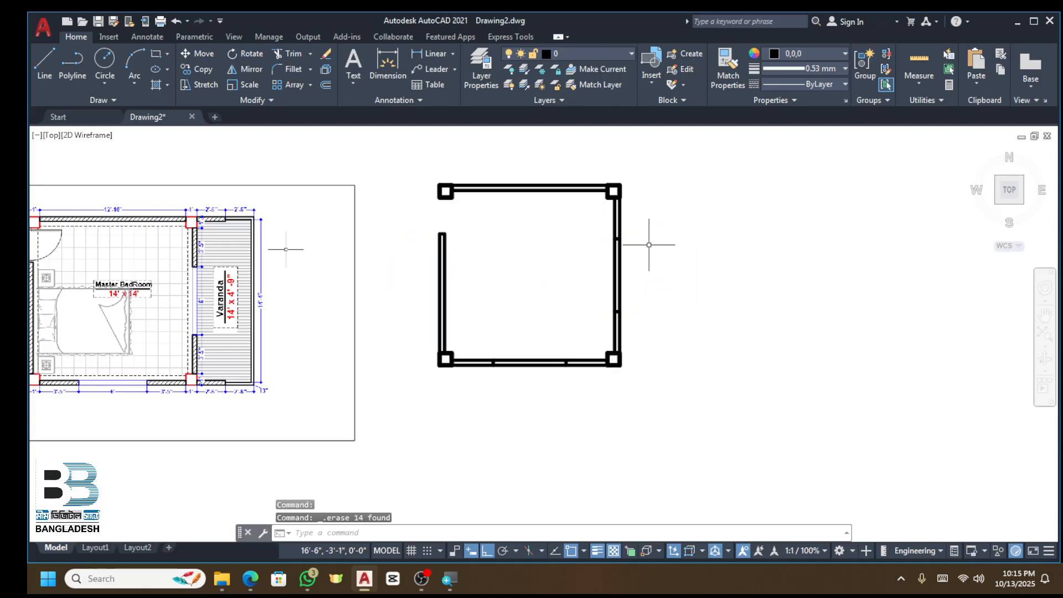
# Step: Set the lineweight of the 6' opening rectangles in the bottom and right walls to 0.13 mm
pyautogui.click(548, 349)
pyautogui.click(524, 397)
pyautogui.click(563, 234)
pyautogui.click(714, 316)
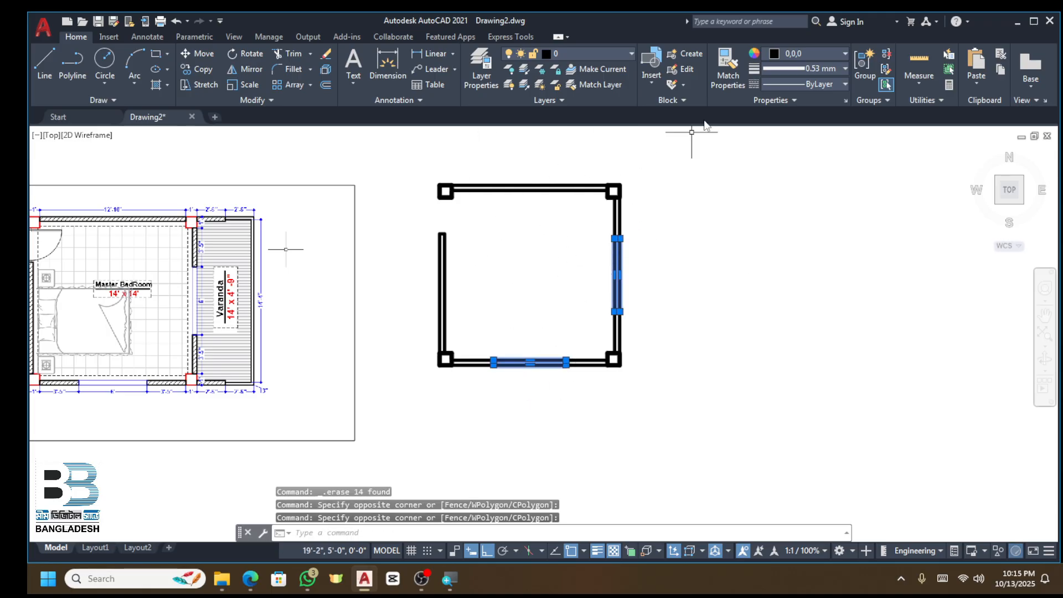
pyautogui.click(791, 68)
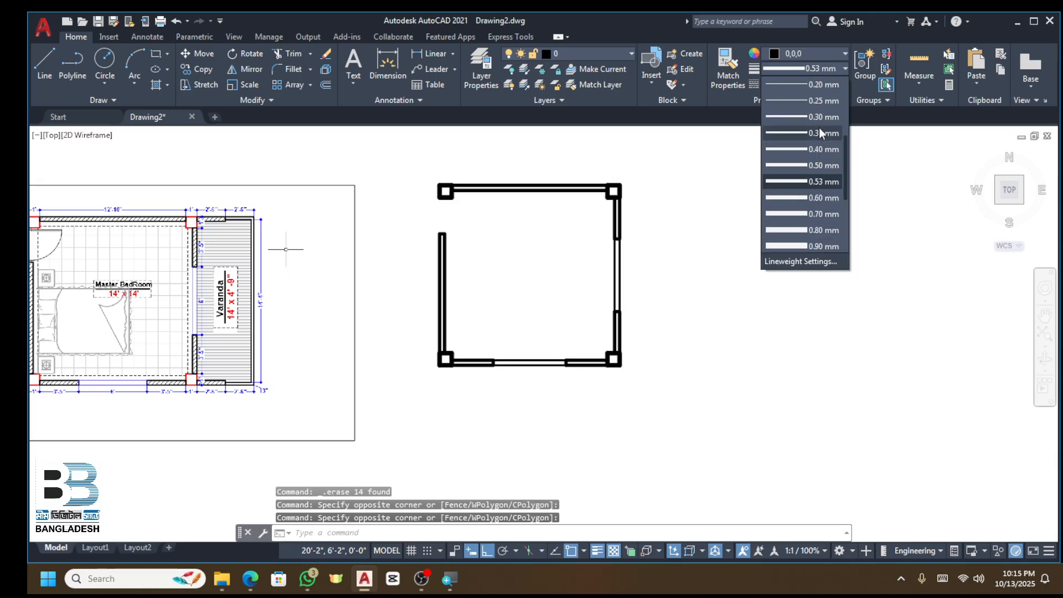
pyautogui.scroll(2, 818, 103)
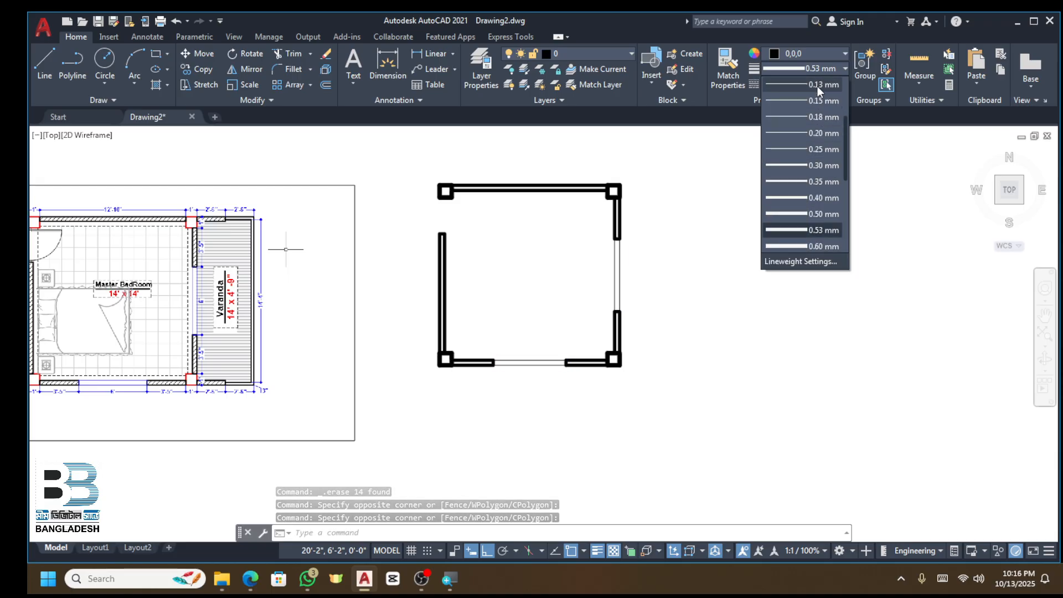
pyautogui.click(814, 91)
pyautogui.press('Escape')
# Step: Examine the veranda's upper wall and its dimensions in the reference plan
pyautogui.scroll(-2, 569, 277)
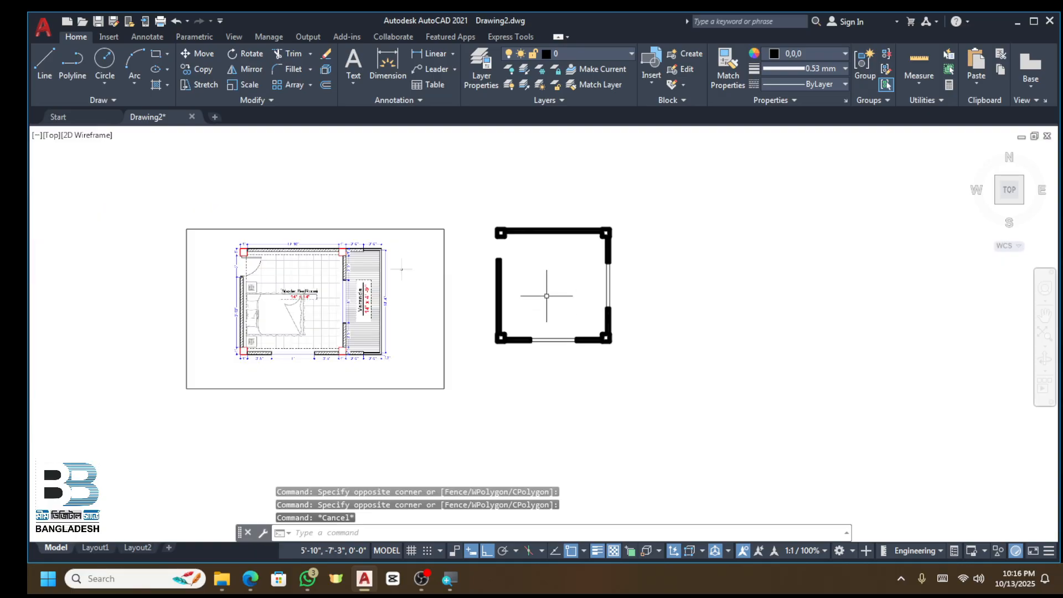
pyautogui.scroll(4, 550, 290)
pyautogui.scroll(-4, 626, 297)
pyautogui.scroll(2, 548, 293)
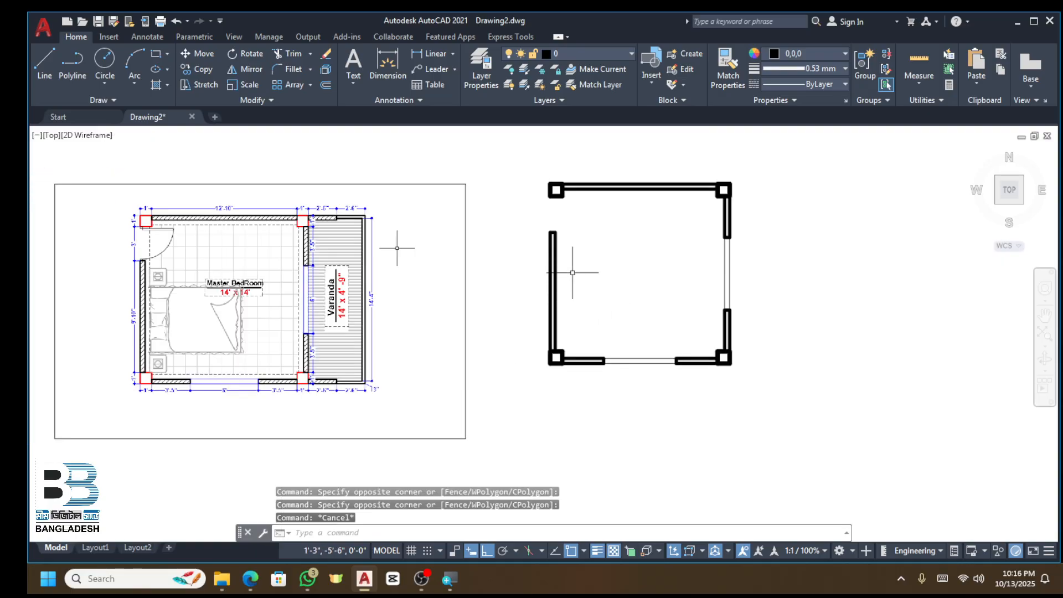
pyautogui.scroll(9, 259, 247)
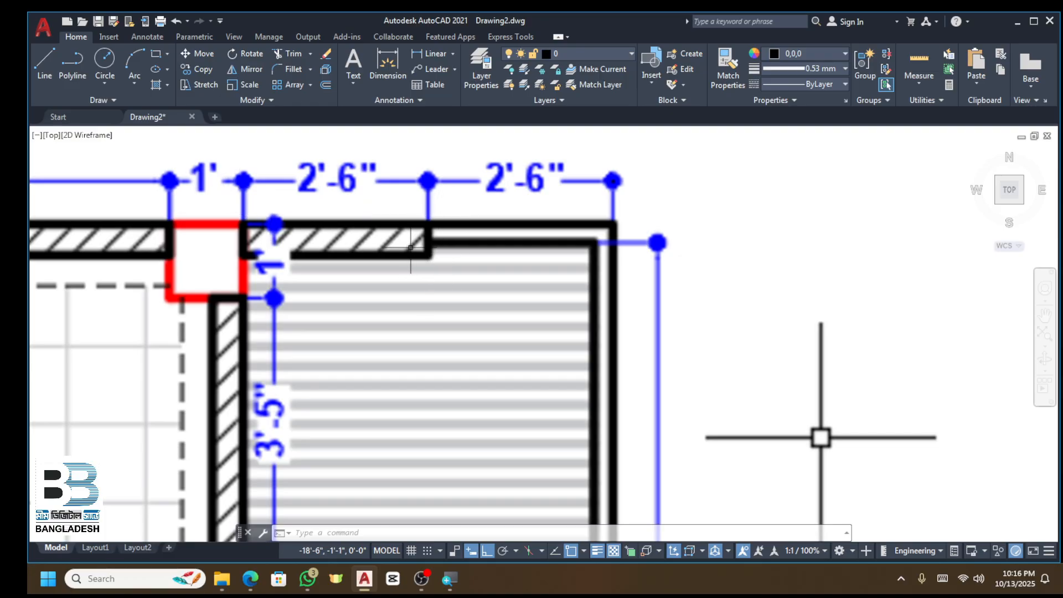
pyautogui.scroll(-10, 409, 247)
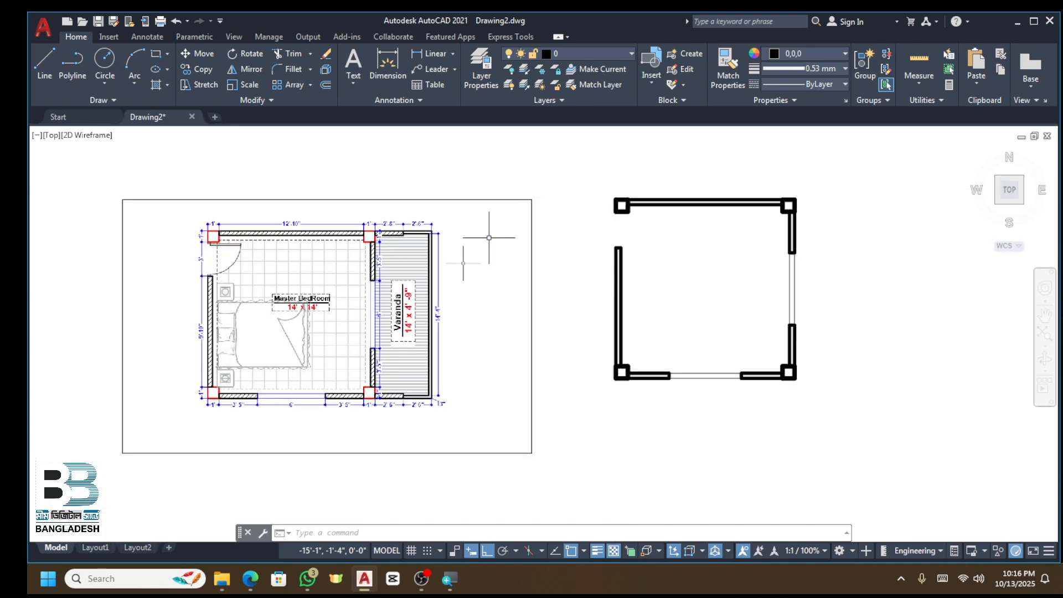
pyautogui.scroll(6, 727, 203)
pyautogui.click(79, 62)
pyautogui.scroll(-4, 148, 277)
pyautogui.scroll(2, 453, 242)
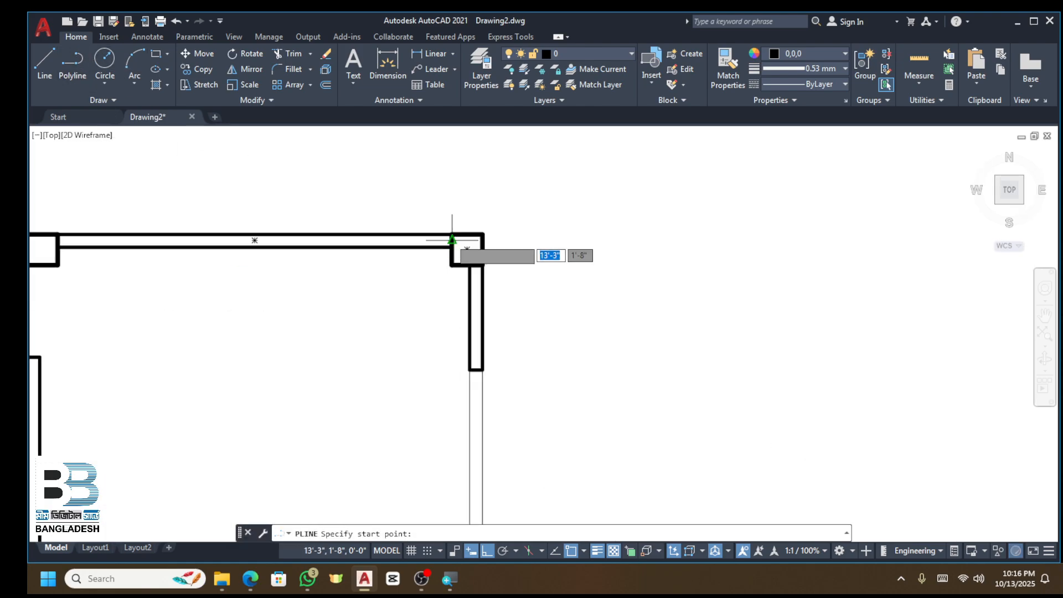
pyautogui.click(483, 234)
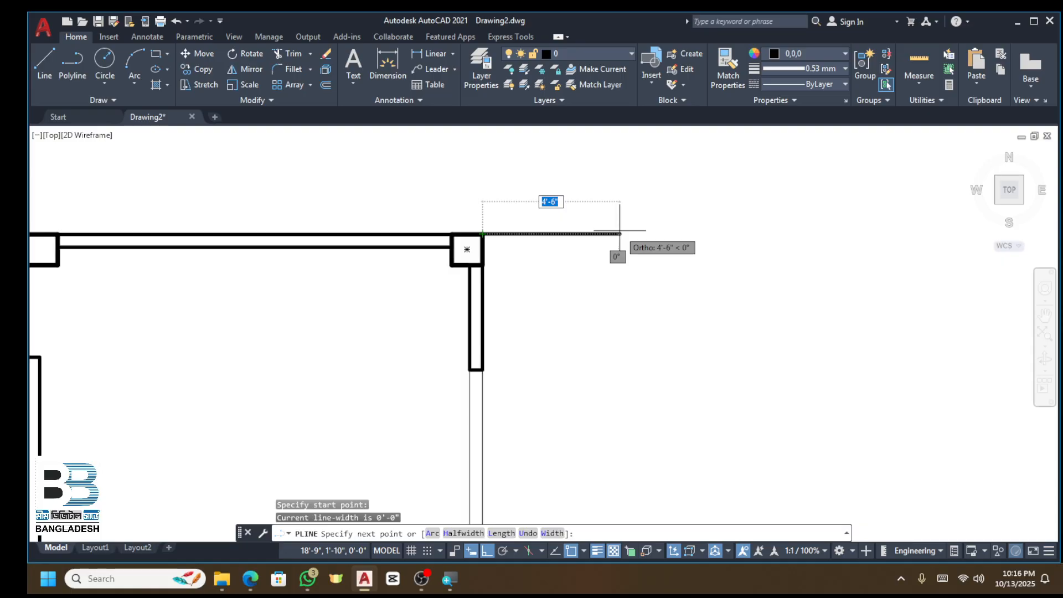
pyautogui.write("2'")
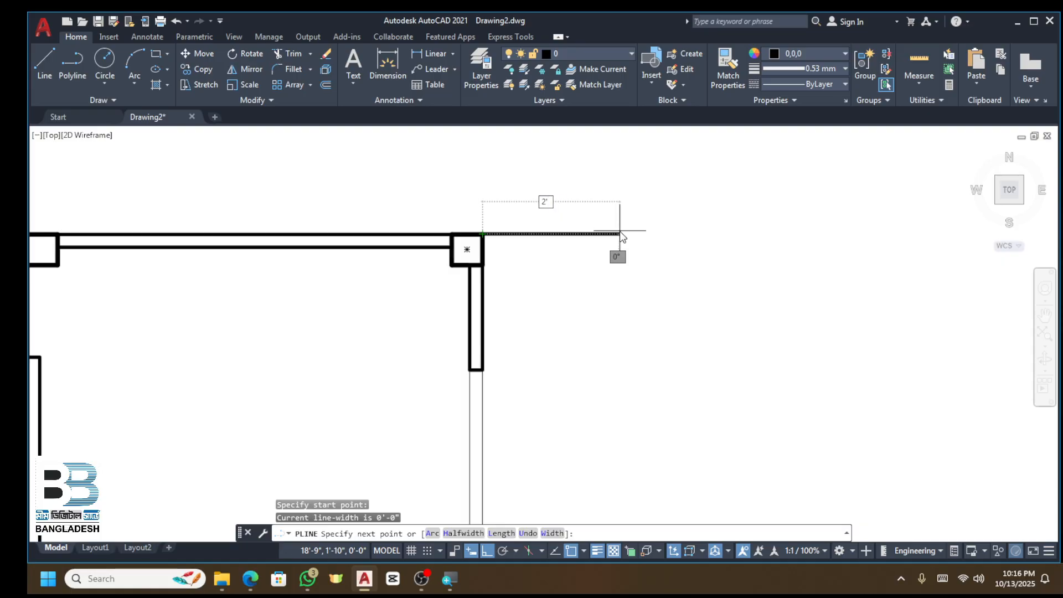
pyautogui.scroll(-4, 614, 233)
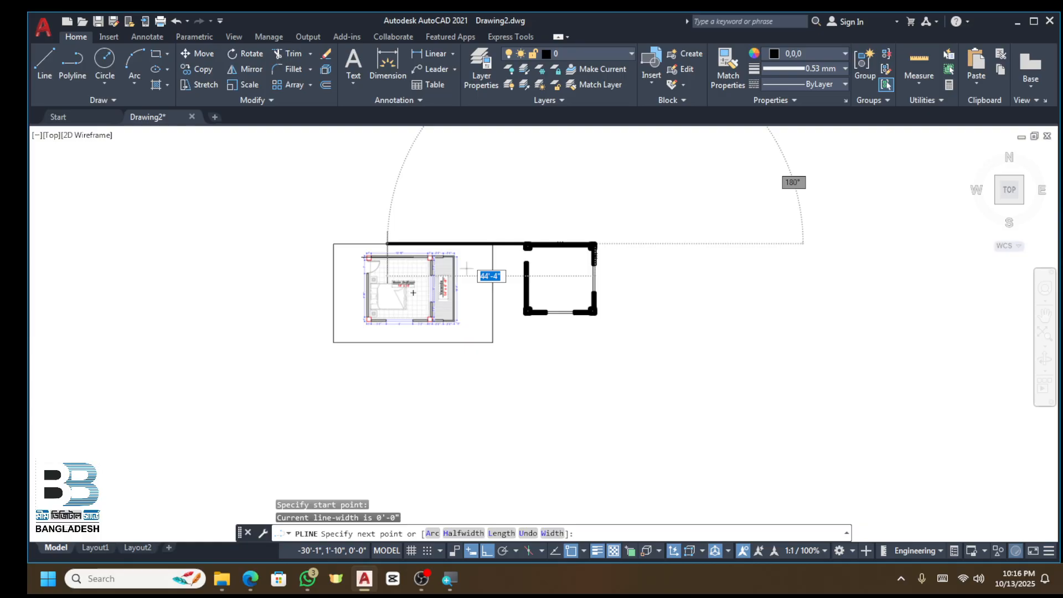
pyautogui.scroll(5, 655, 301)
pyautogui.scroll(-5, 485, 253)
pyautogui.scroll(4, 735, 265)
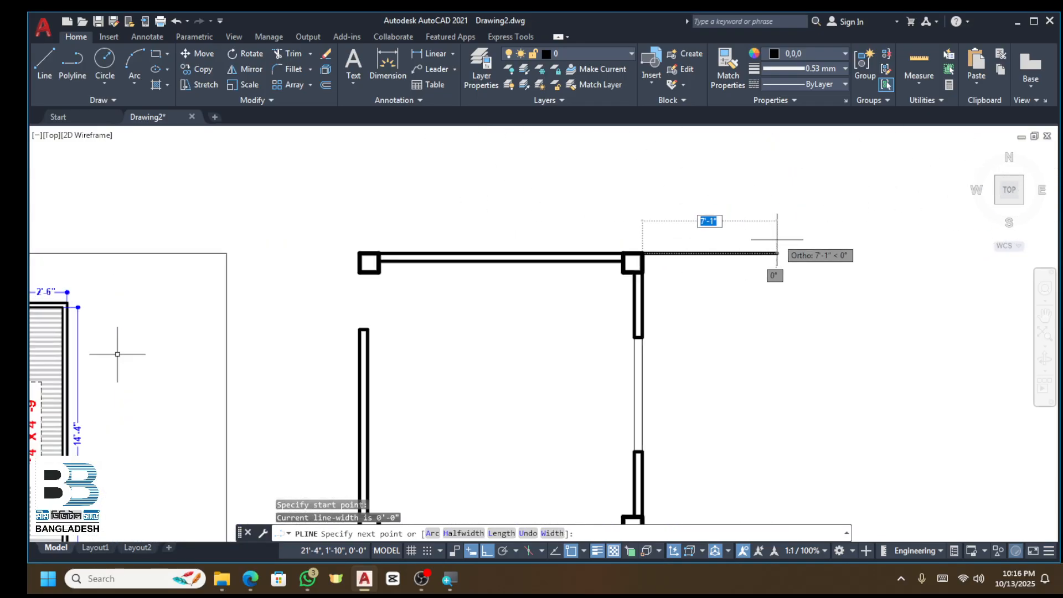
pyautogui.press('Escape')
# Step: Draw a guide polyline from the upper-right column's outer corner, 2'6" right, 5" down and back into the column
pyautogui.click(81, 50)
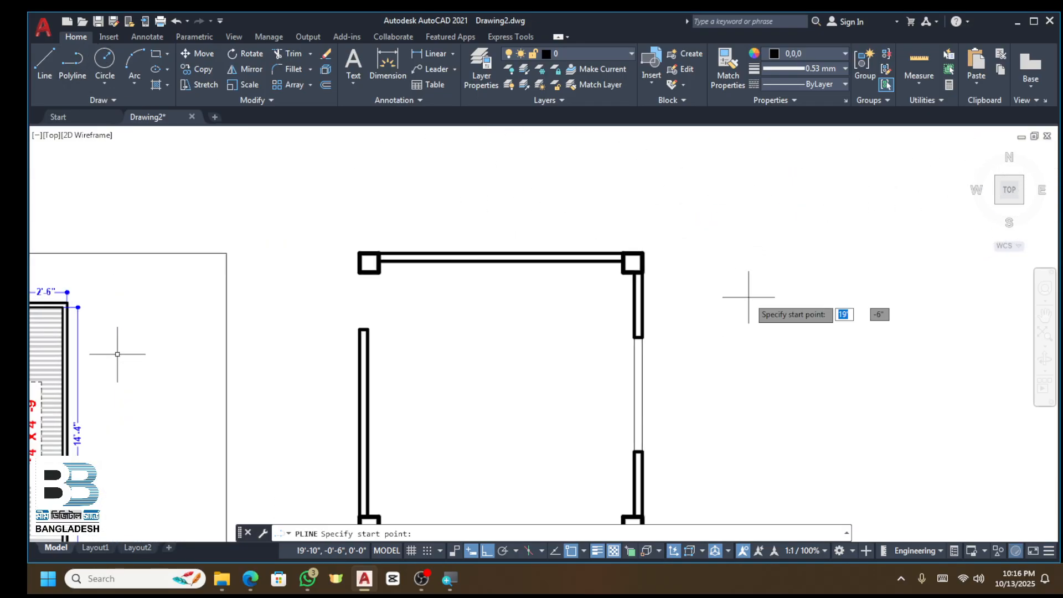
pyautogui.click(643, 253)
pyautogui.scroll(3, 692, 254)
pyautogui.write('2')
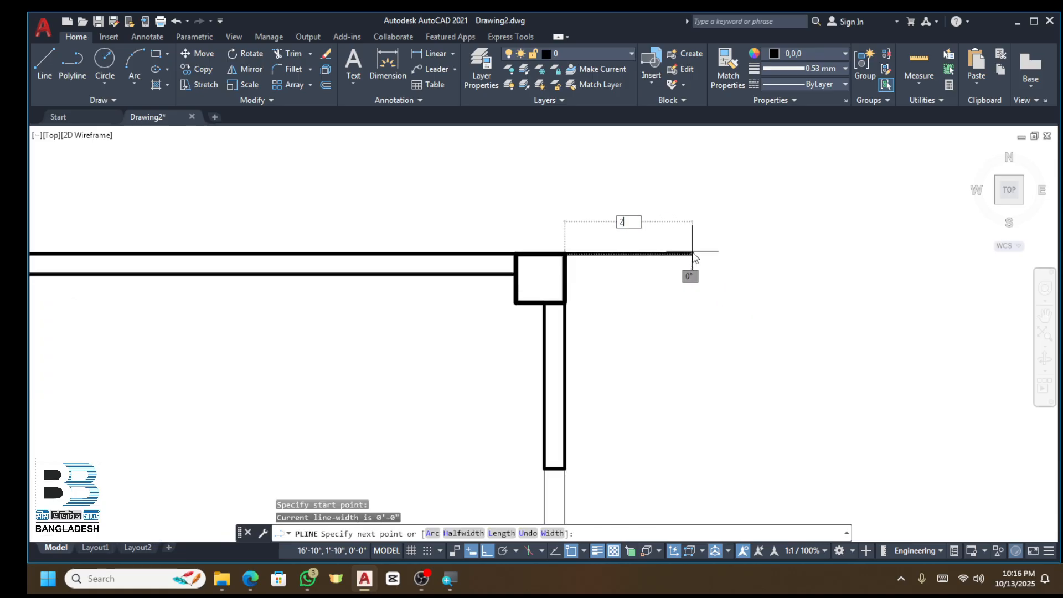
pyautogui.write("'6")
pyautogui.press('Return')
pyautogui.scroll(2, 686, 295)
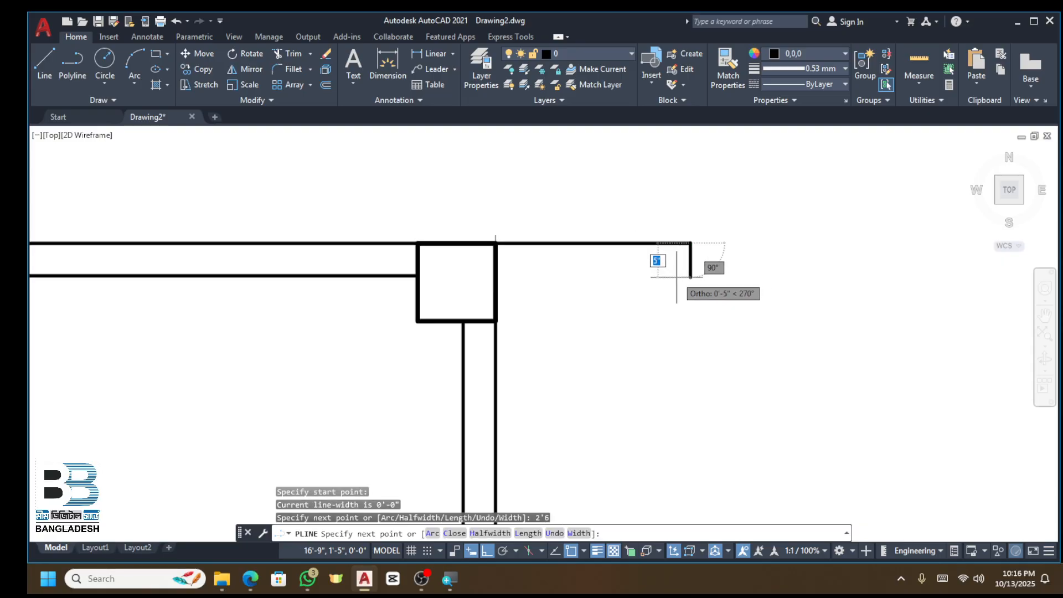
pyautogui.write('5')
pyautogui.press('Return')
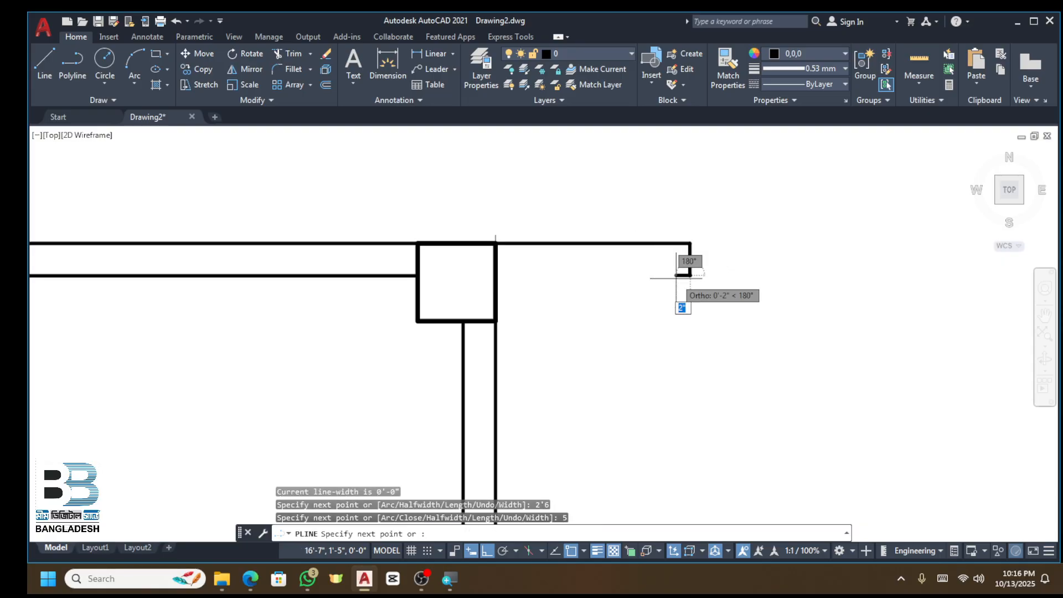
pyautogui.scroll(2, 493, 275)
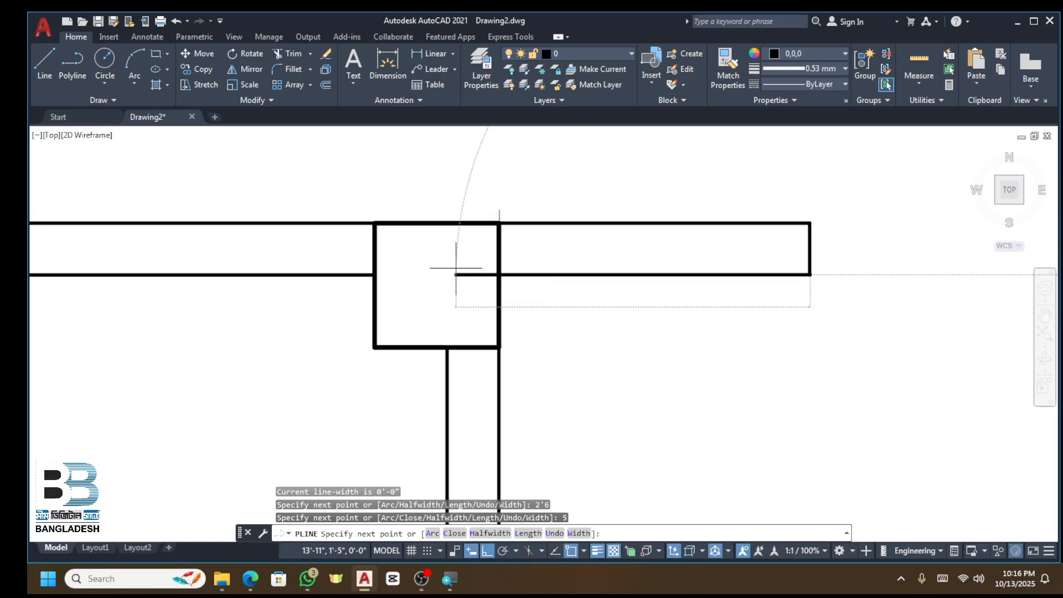
pyautogui.press('Escape')
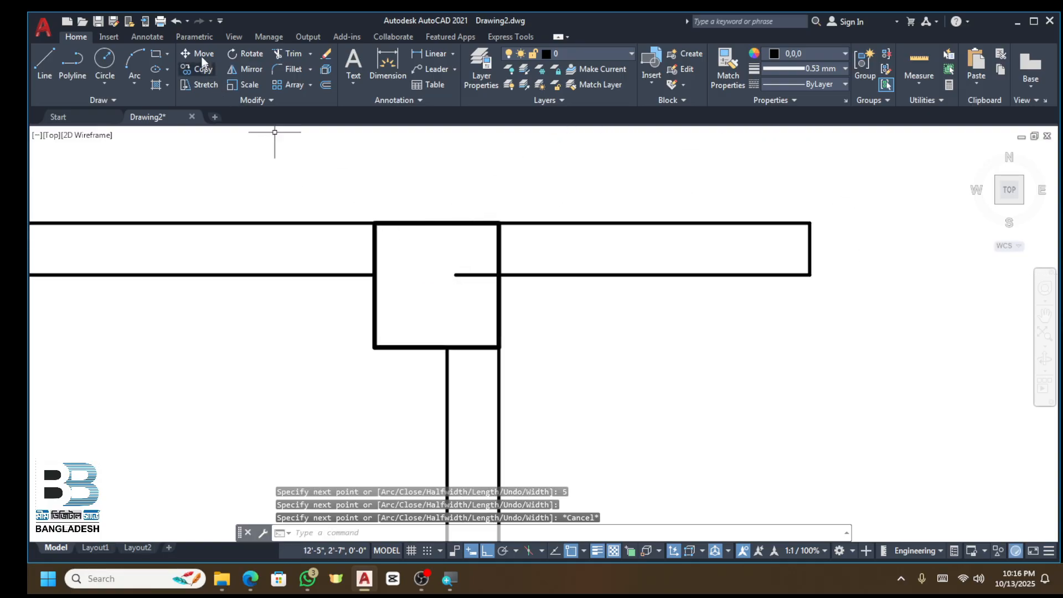
# Step: Draw a 2'6" by 5" rectangle over the guide outline beside the upper-right column and delete the guide polyline
pyautogui.click(154, 57)
pyautogui.click(499, 221)
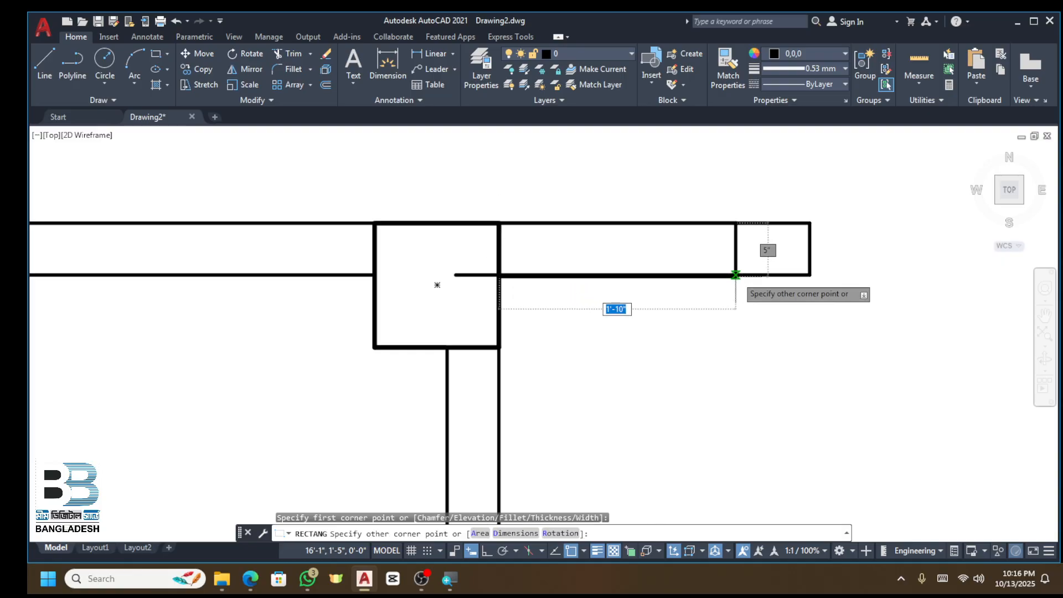
pyautogui.click(809, 274)
pyautogui.click(481, 254)
pyautogui.click(468, 310)
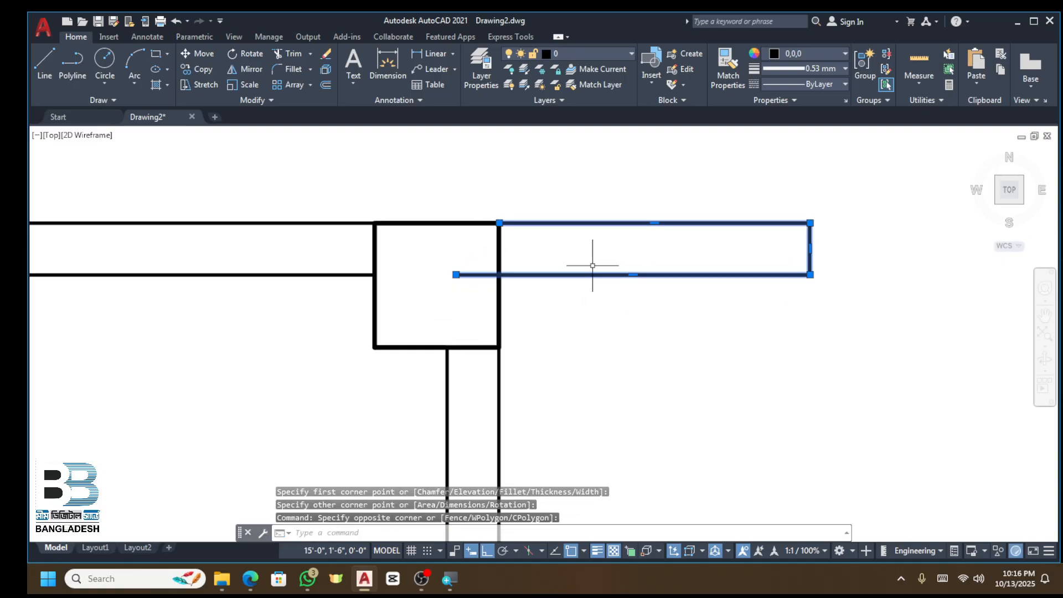
pyautogui.press('Delete')
# Step: Copy the 2'6" wall rectangle down to the outer lower corner of the lower-right column
pyautogui.click(625, 209)
pyautogui.click(592, 286)
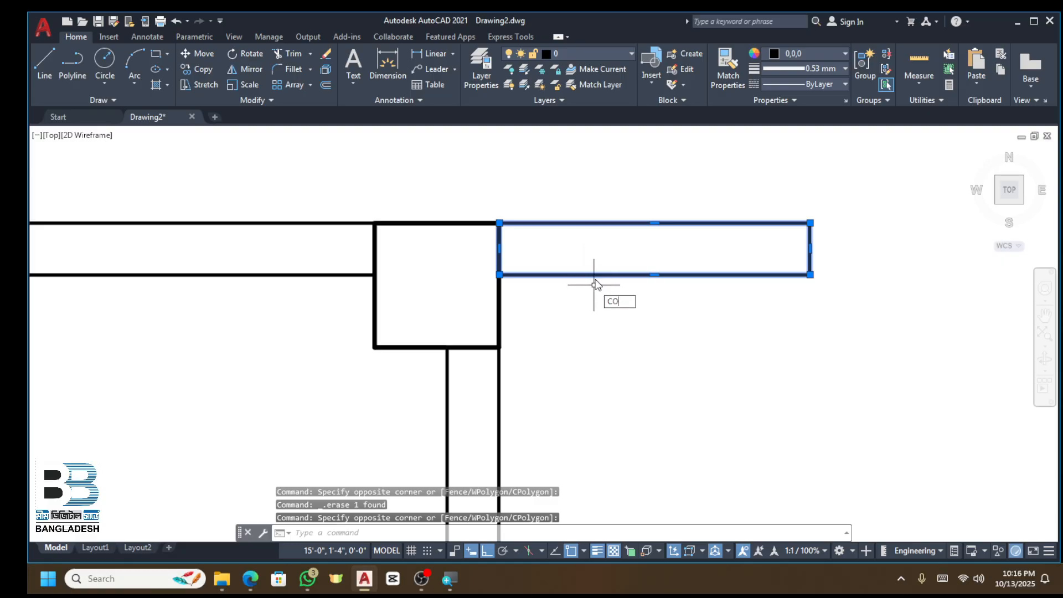
pyautogui.press('Return')
pyautogui.click(499, 275)
pyautogui.scroll(-6, 493, 202)
pyautogui.scroll(-3, 491, 239)
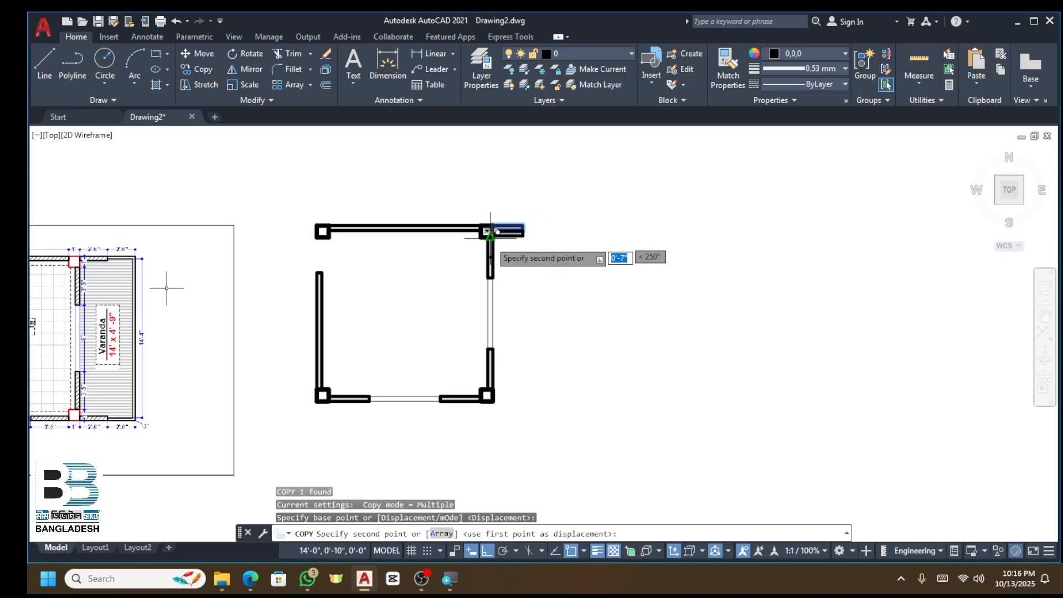
pyautogui.scroll(6, 492, 398)
pyautogui.click(494, 422)
pyautogui.press('Escape')
# Step: Start a polyline at the lower veranda wall's outer bottom corner with a 2'6" segment to the right
pyautogui.scroll(-8, 575, 366)
pyautogui.scroll(4, 313, 397)
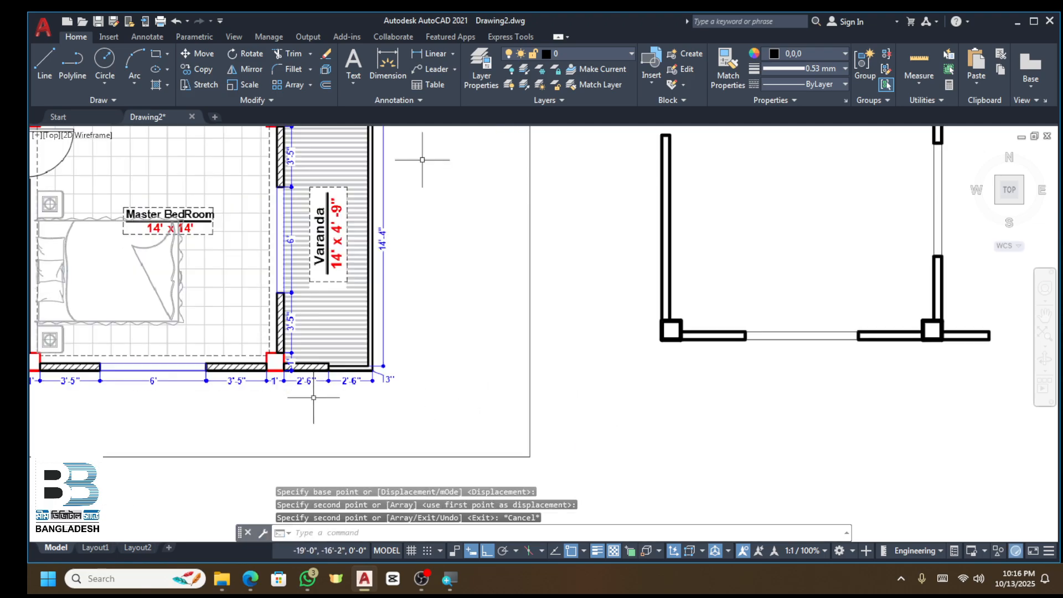
pyautogui.scroll(4, 313, 398)
pyautogui.scroll(3, 373, 394)
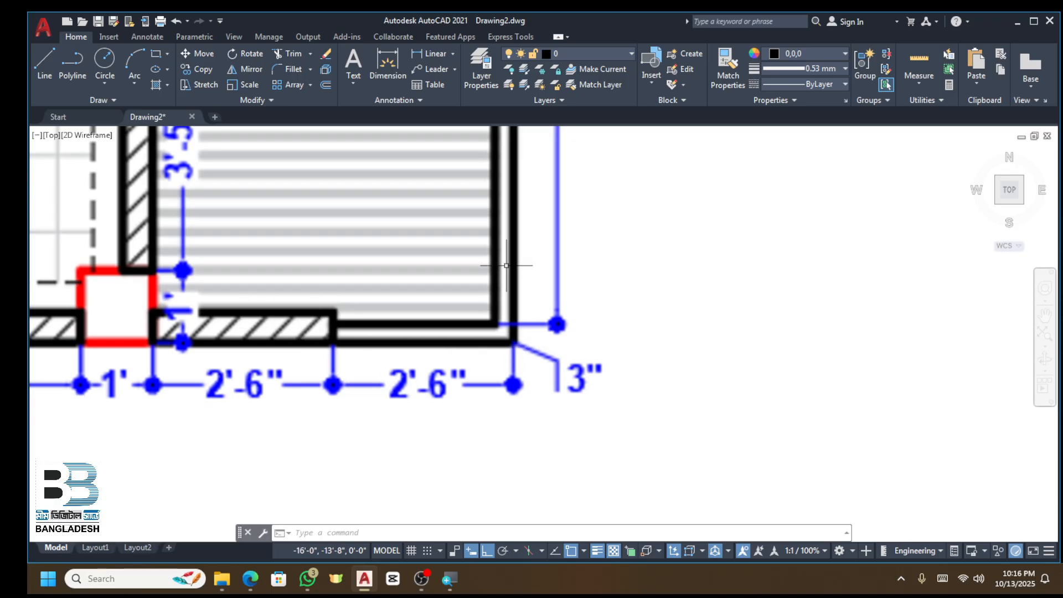
pyautogui.scroll(-10, 504, 296)
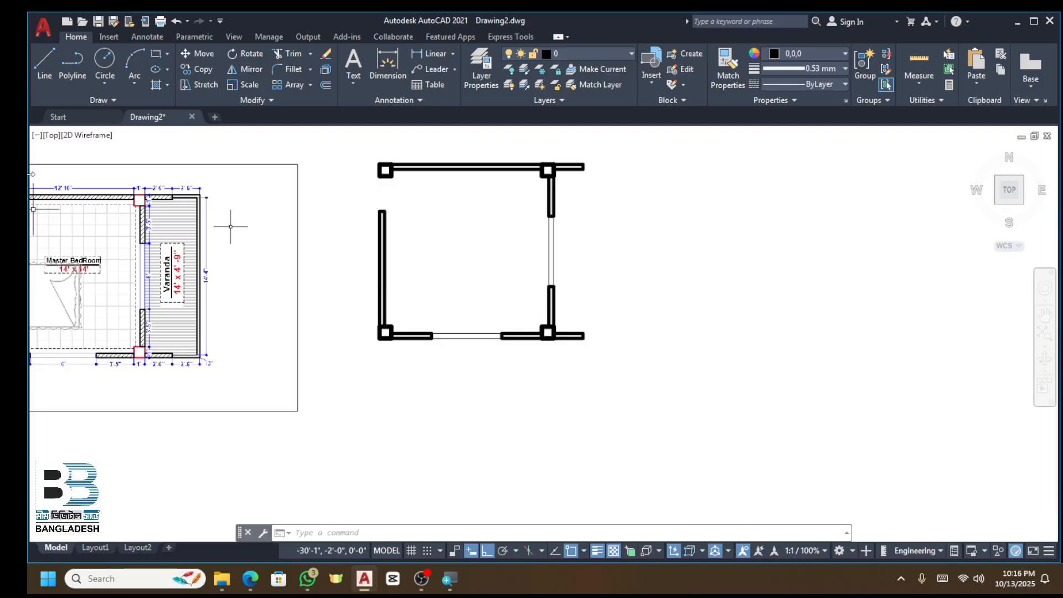
pyautogui.click(72, 63)
pyautogui.scroll(3, 597, 332)
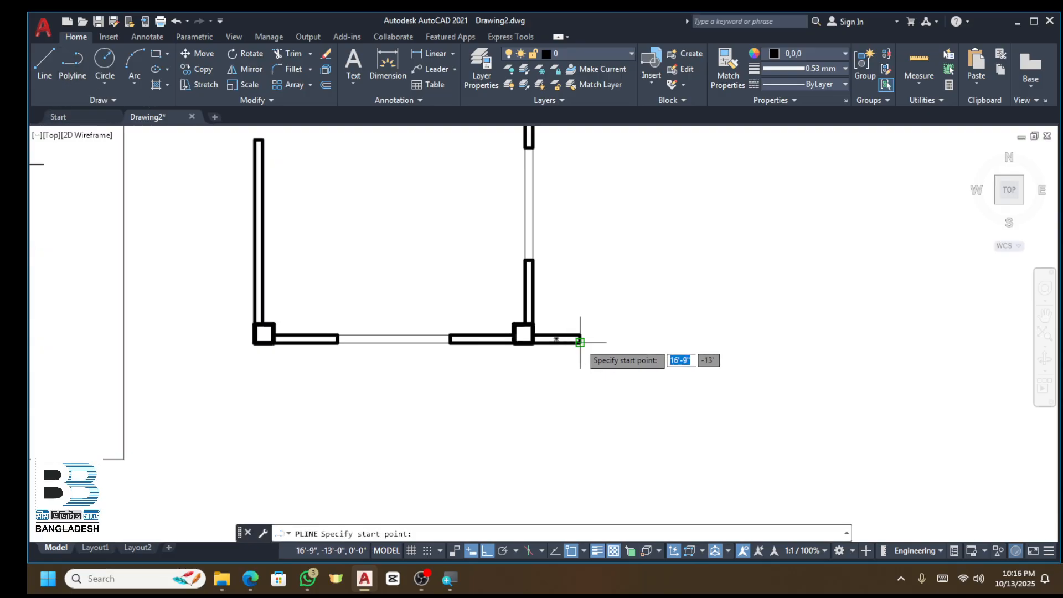
pyautogui.click(580, 342)
pyautogui.scroll(4, 676, 332)
pyautogui.write('5')
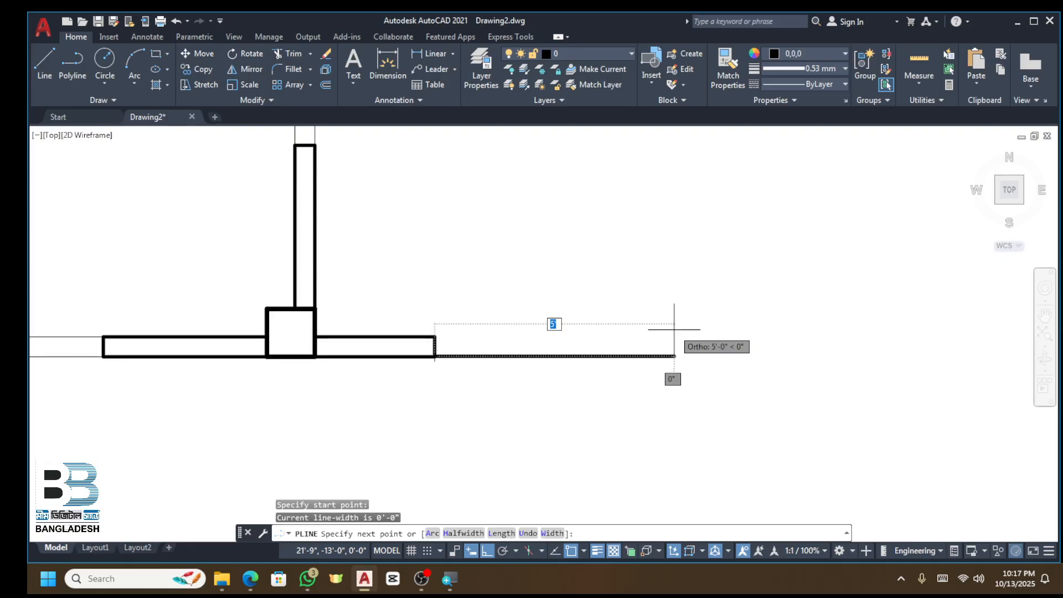
pyautogui.write("2'")
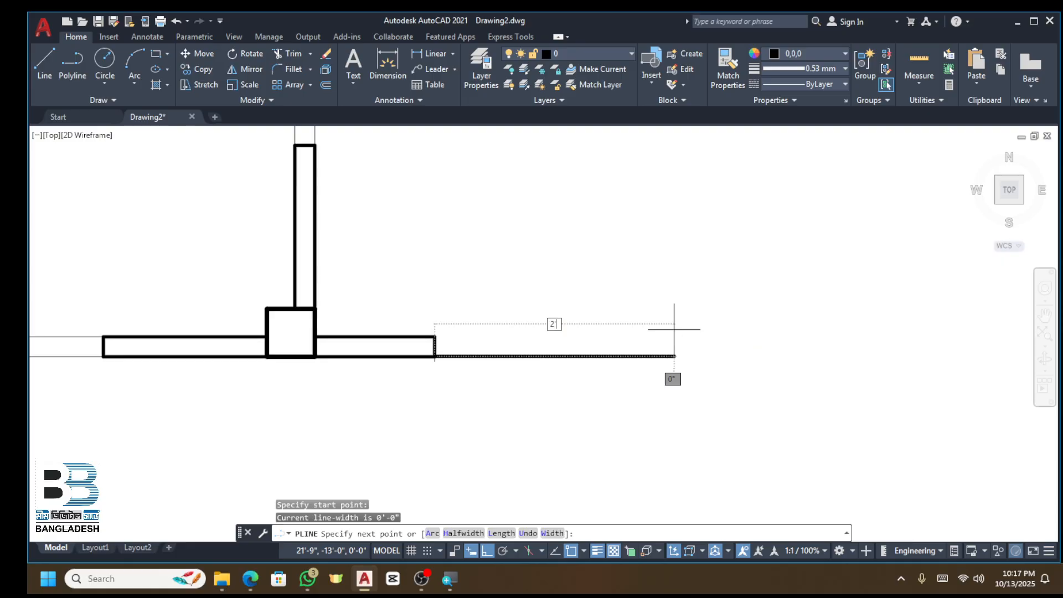
pyautogui.write('6')
pyautogui.press('Return')
# Step: Examine the veranda's outer walls, corners and dimensions in the reference plan
pyautogui.scroll(-5, 570, 332)
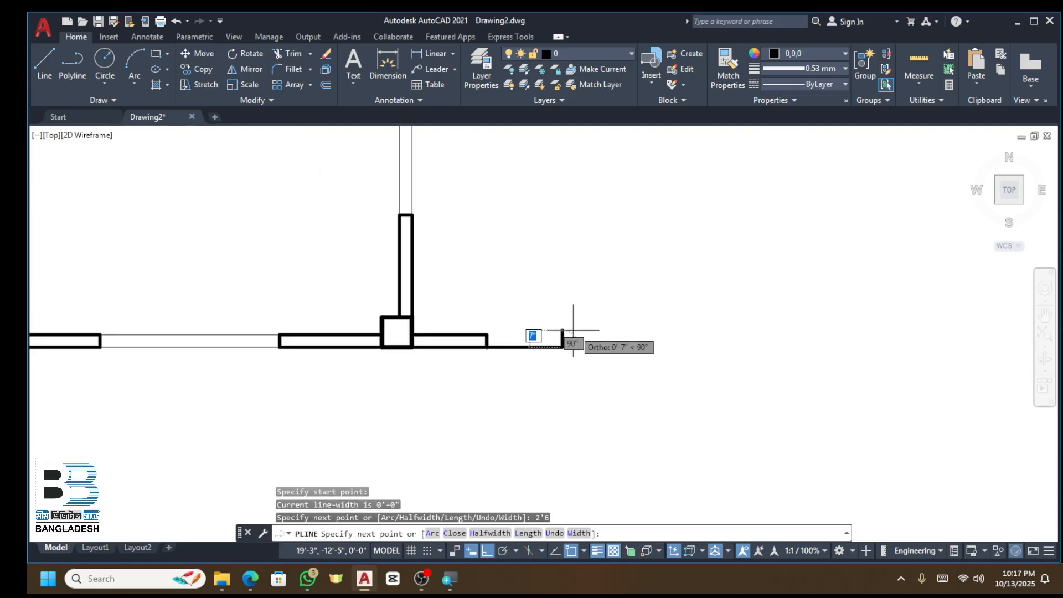
pyautogui.scroll(3, 522, 281)
pyautogui.scroll(6, 521, 281)
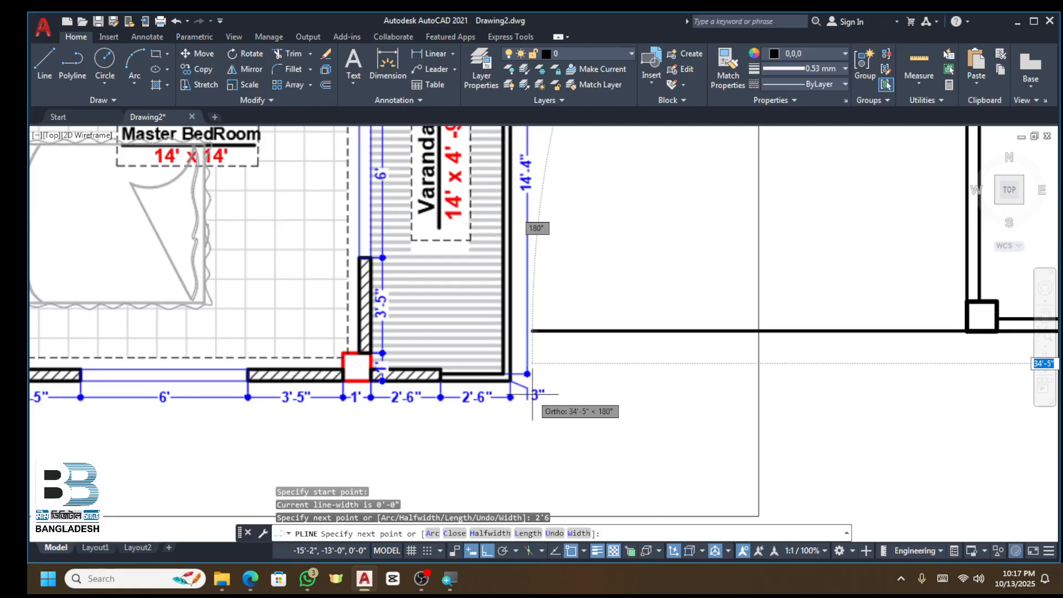
pyautogui.scroll(-2, 567, 178)
pyautogui.scroll(8, 518, 385)
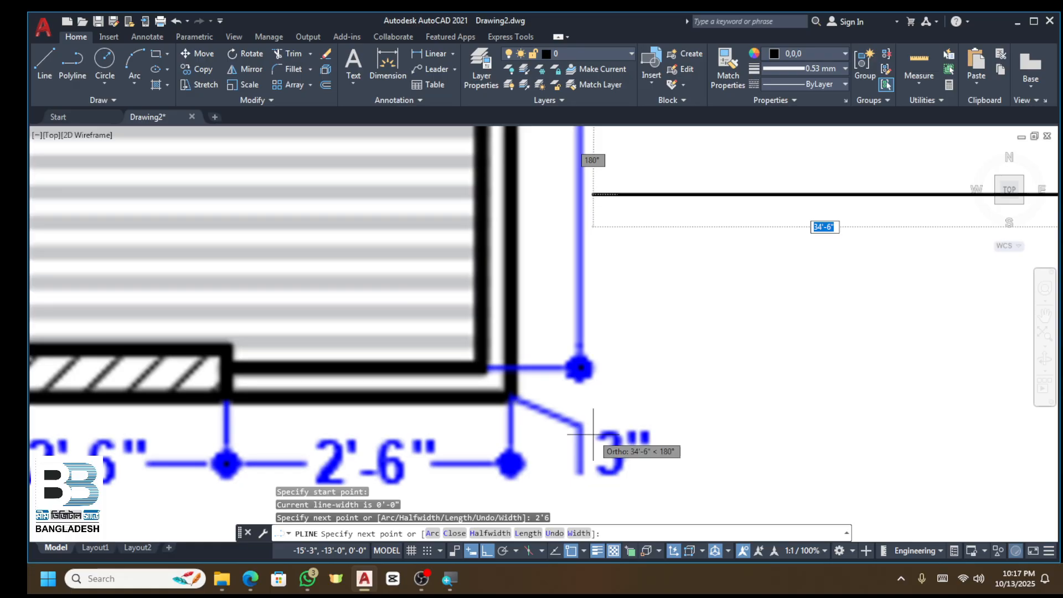
pyautogui.scroll(-6, 557, 418)
pyautogui.scroll(2, 559, 423)
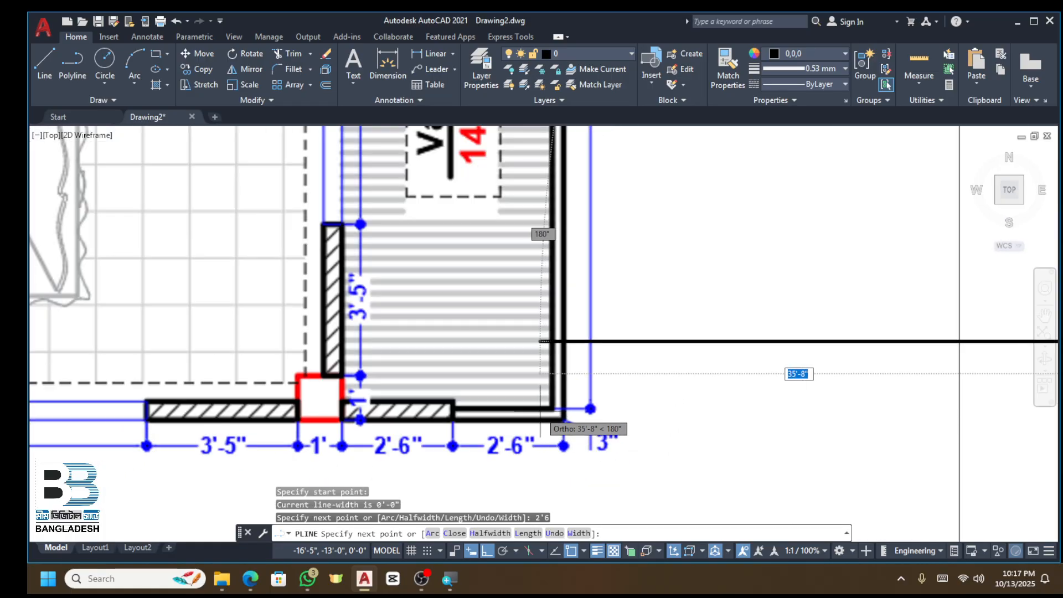
pyautogui.scroll(-7, 553, 432)
pyautogui.scroll(10, 574, 291)
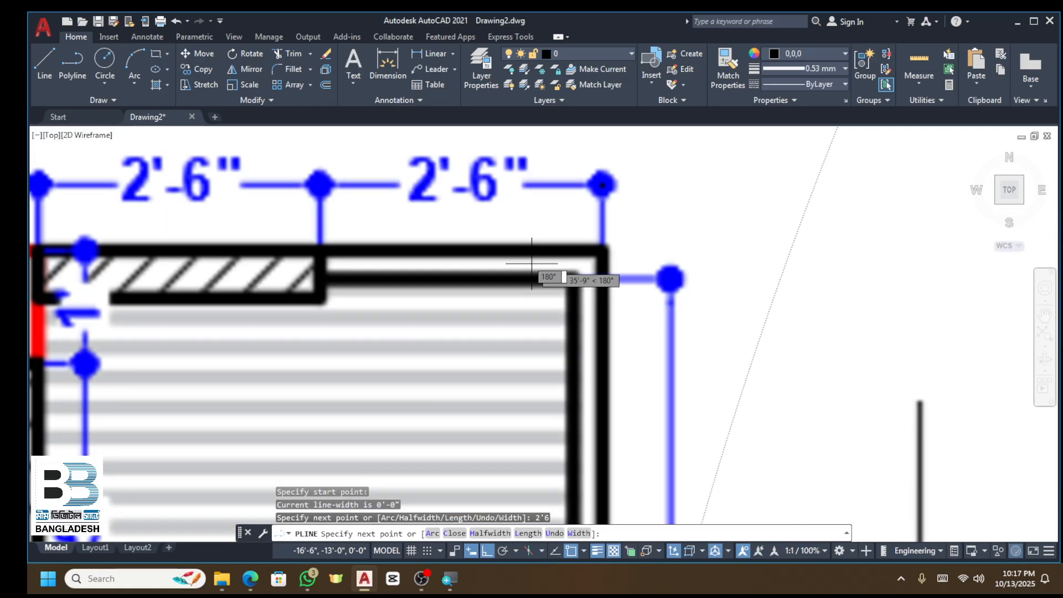
pyautogui.scroll(-6, 633, 340)
pyautogui.scroll(-4, 548, 262)
pyautogui.scroll(4, 559, 379)
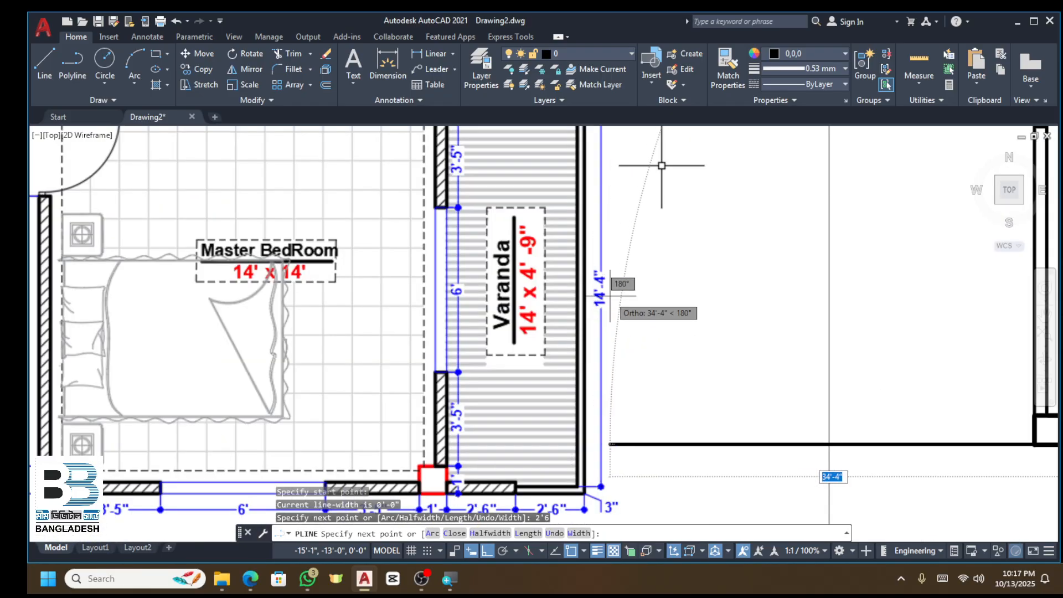
pyautogui.scroll(-6, 596, 357)
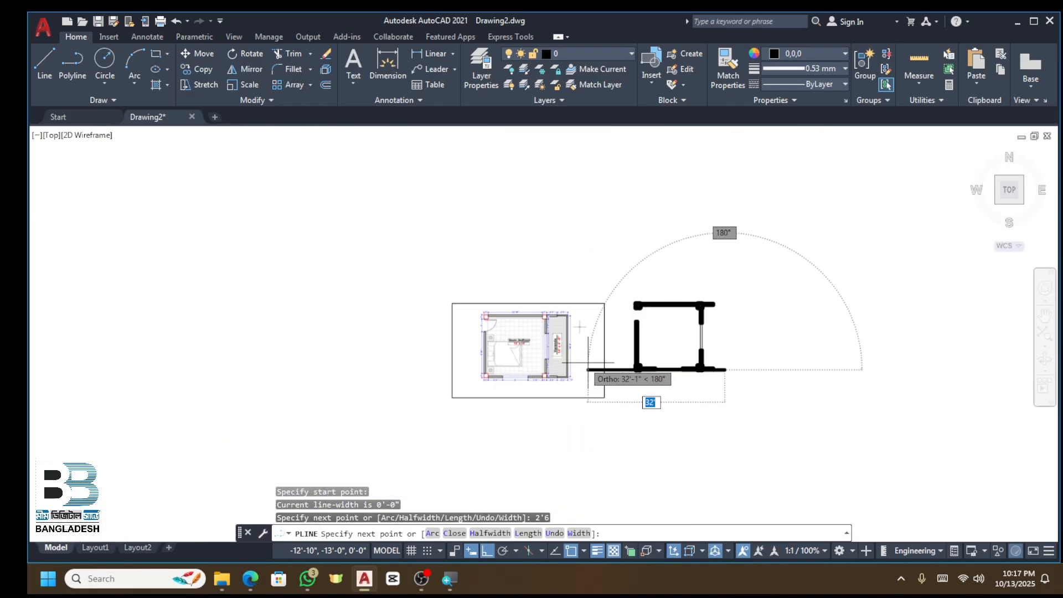
pyautogui.scroll(2, 834, 218)
pyautogui.scroll(2, 622, 331)
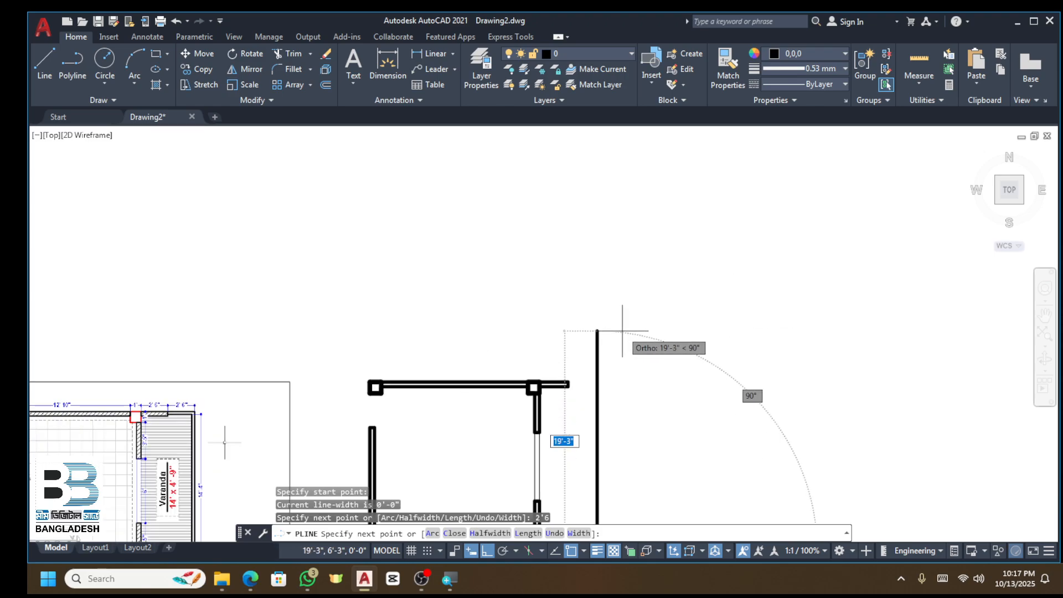
# Step: Continue the veranda polyline 14'10" upward and end it at the upper veranda wall's outer top corner
pyautogui.write("14'10")
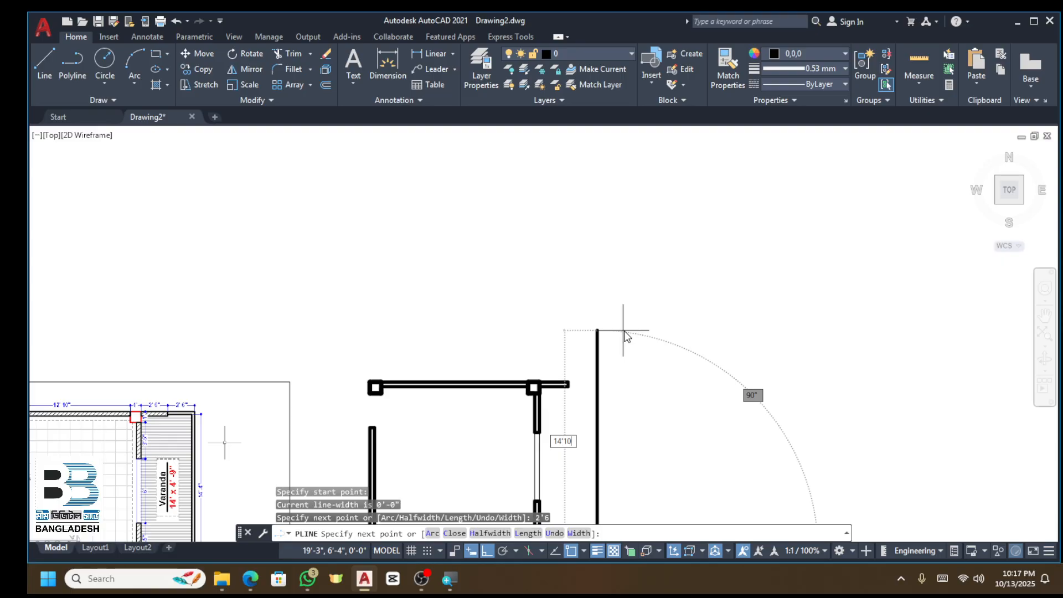
pyautogui.press('Return')
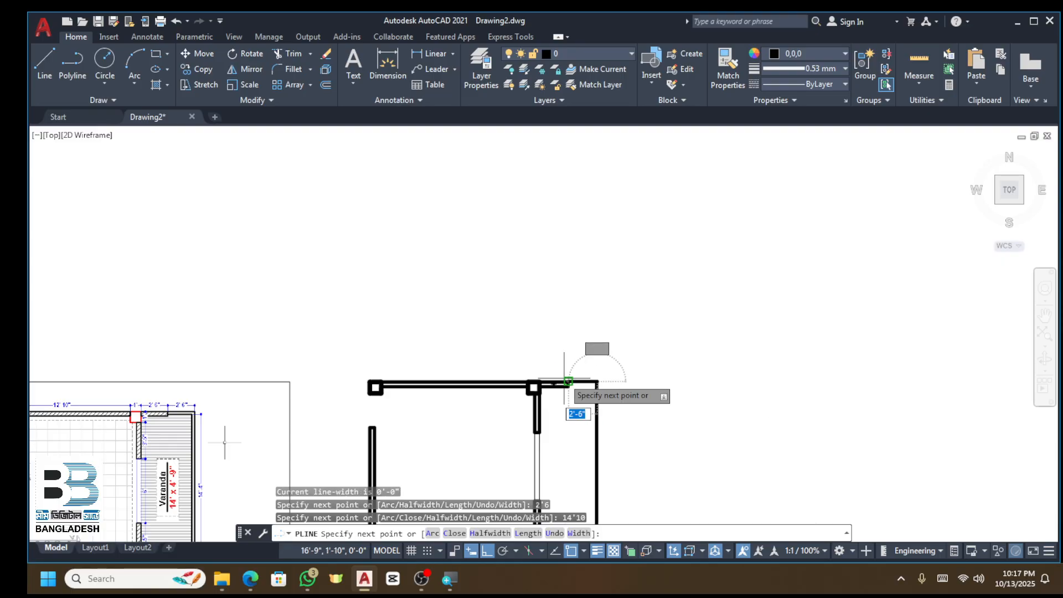
pyautogui.scroll(4, 566, 379)
pyautogui.click(579, 386)
pyautogui.press('Escape')
pyautogui.scroll(-2, 708, 324)
pyautogui.scroll(-3, 710, 325)
pyautogui.scroll(3, 692, 369)
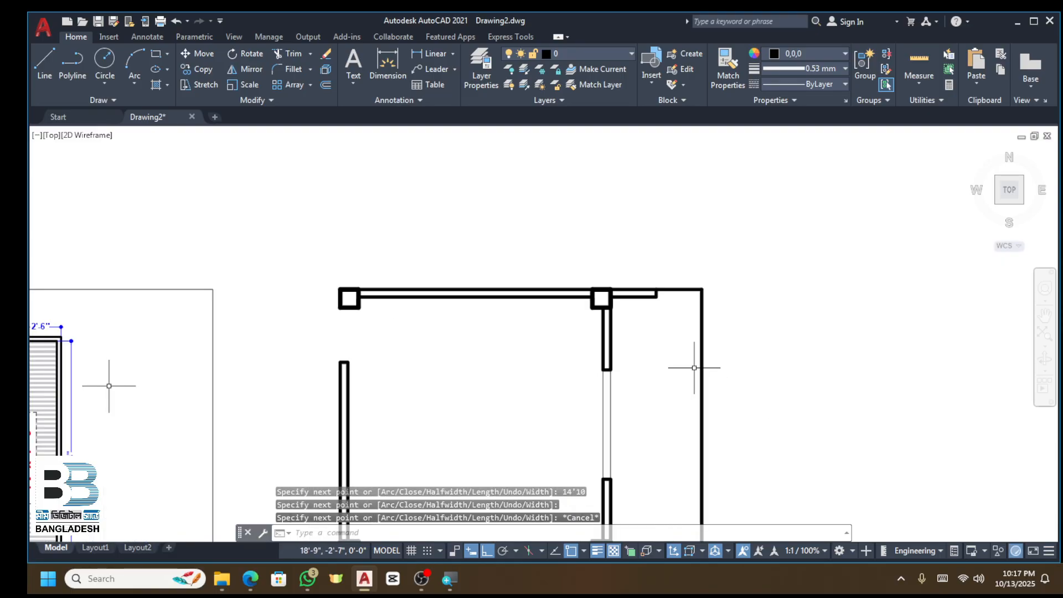
# Step: Delete the three-sided veranda outline polyline
pyautogui.click(701, 351)
pyautogui.scroll(-3, 709, 290)
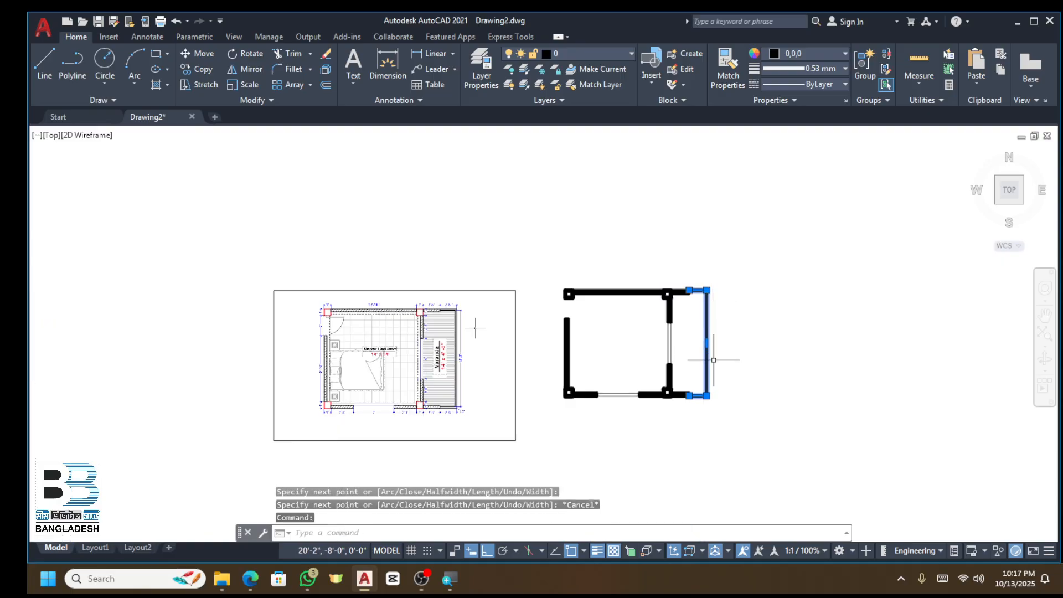
pyautogui.press('Delete')
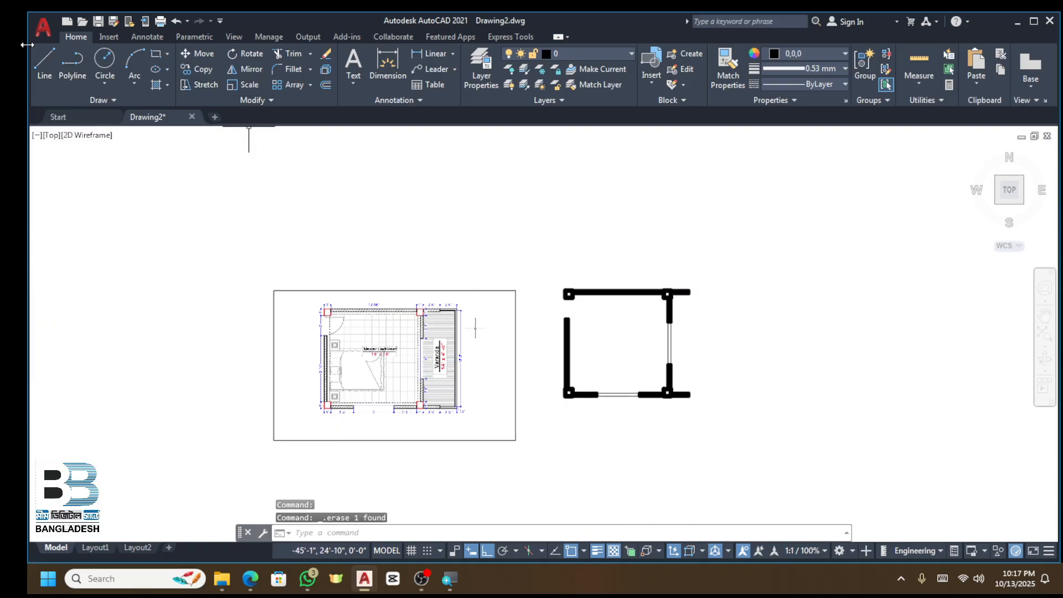
# Step: Draw a 2'6" horizontal polyline to the right from the lower veranda wall's outer bottom corner
pyautogui.click(73, 59)
pyautogui.scroll(4, 680, 391)
pyautogui.click(670, 386)
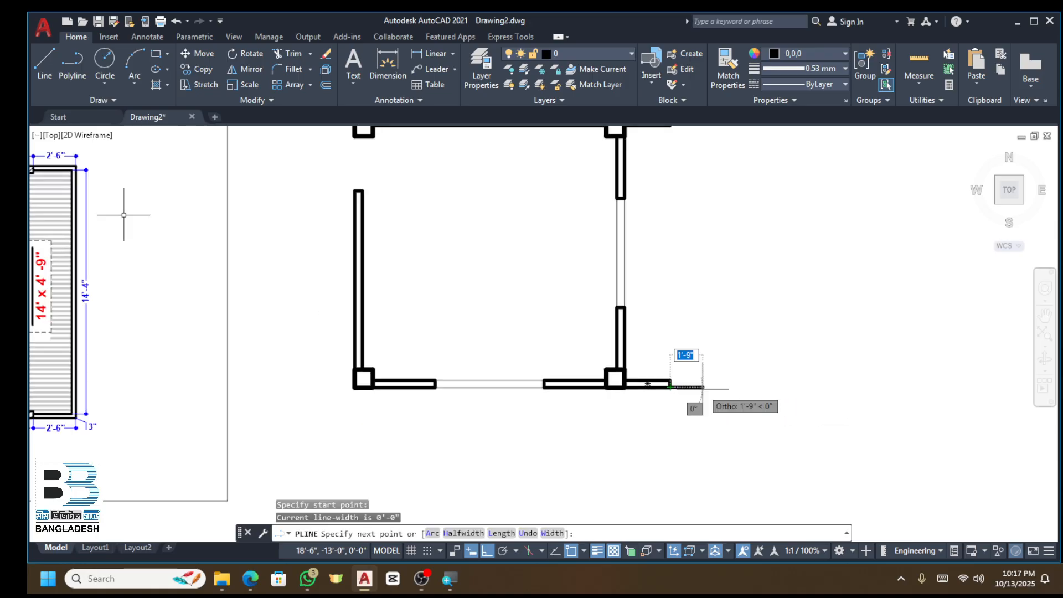
pyautogui.scroll(4, 700, 388)
pyautogui.write("2'")
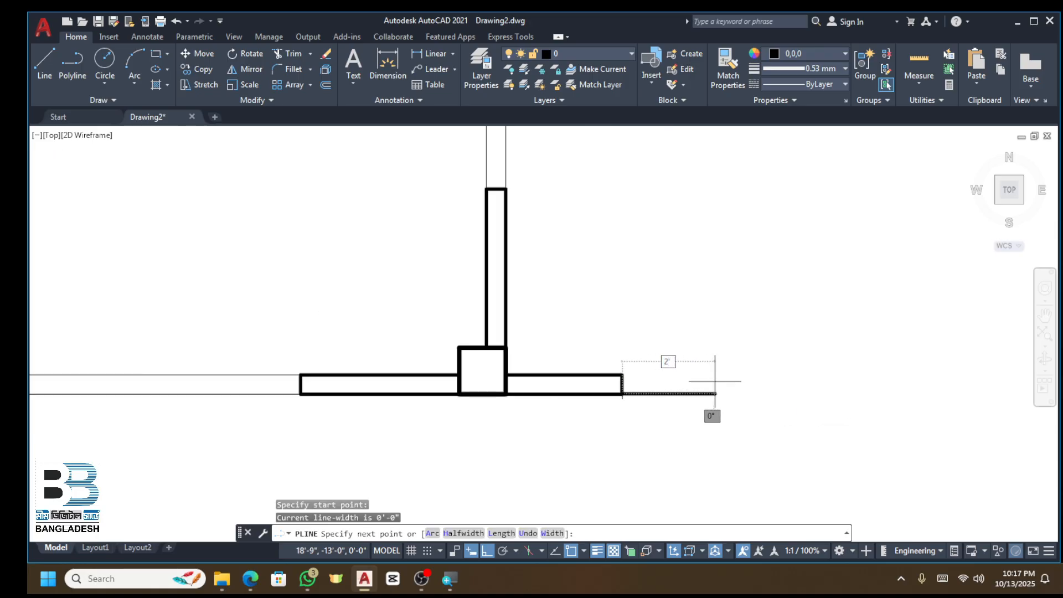
pyautogui.write('6')
pyautogui.press('Return')
pyautogui.press('Return')
# Step: Copy the 2'6" line up to the upper veranda wall's outer top corner
pyautogui.click(726, 357)
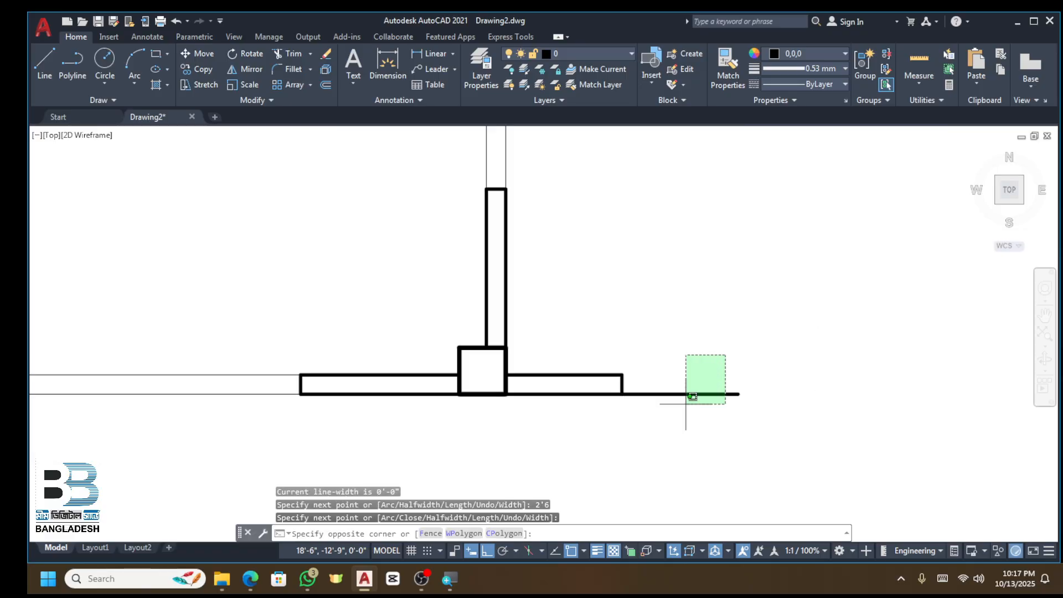
pyautogui.click(659, 431)
pyautogui.press('Return')
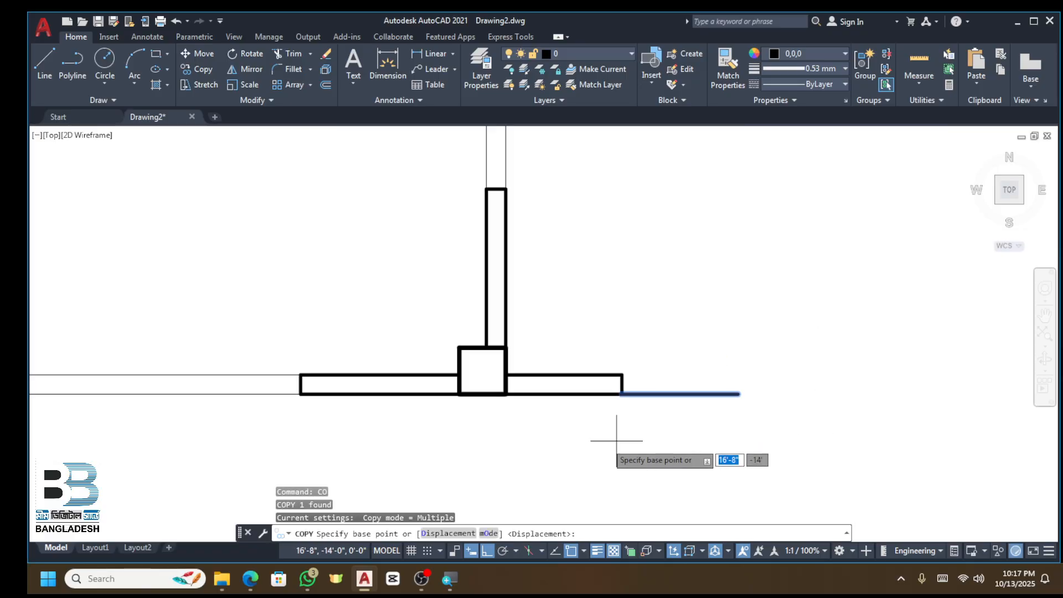
pyautogui.click(622, 393)
pyautogui.scroll(-5, 616, 431)
pyautogui.scroll(5, 626, 244)
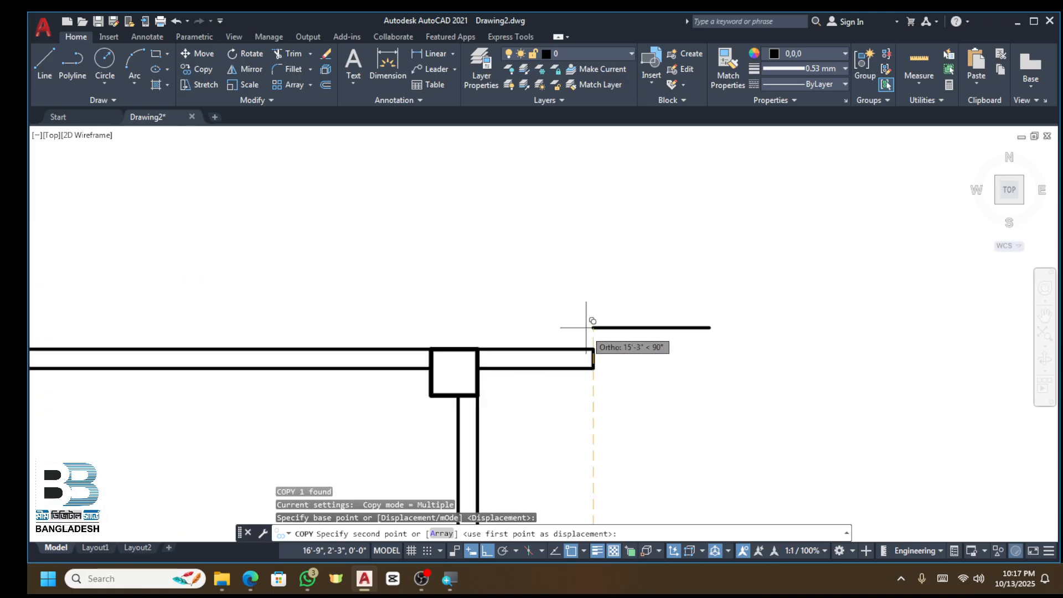
pyautogui.click(592, 349)
pyautogui.press('Escape')
pyautogui.press('Escape')
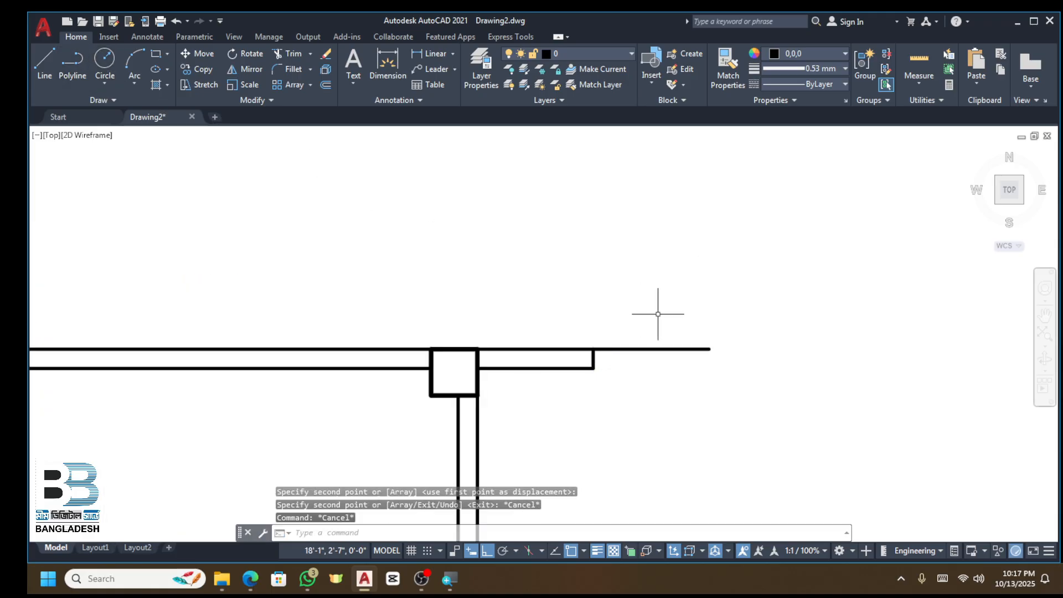
# Step: Draw a vertical polyline joining the free ends of the upper and lower 2'6" veranda lines
pyautogui.click(87, 65)
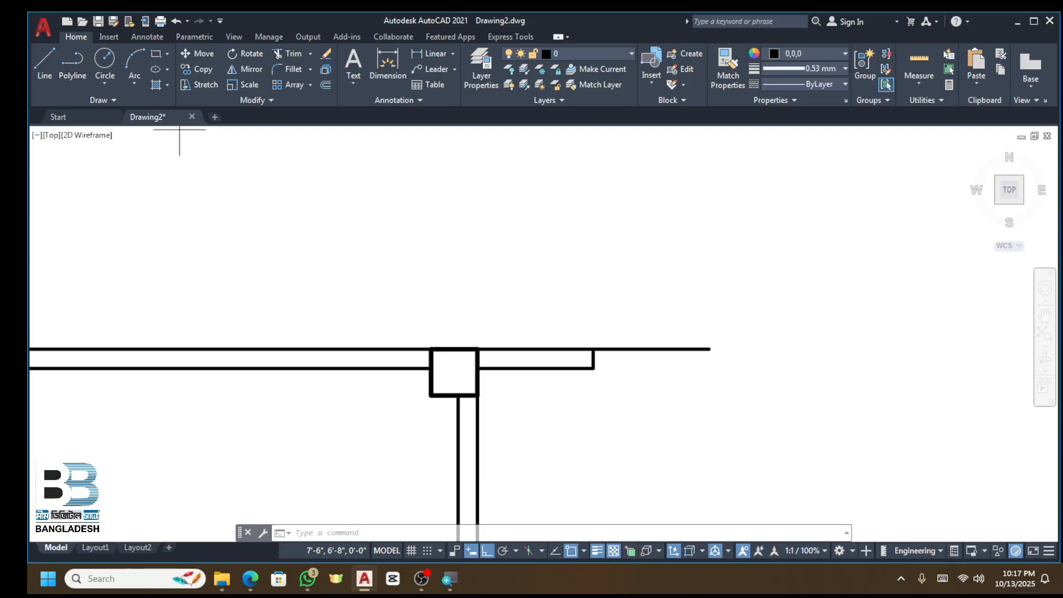
pyautogui.click(708, 349)
pyautogui.scroll(-5, 709, 349)
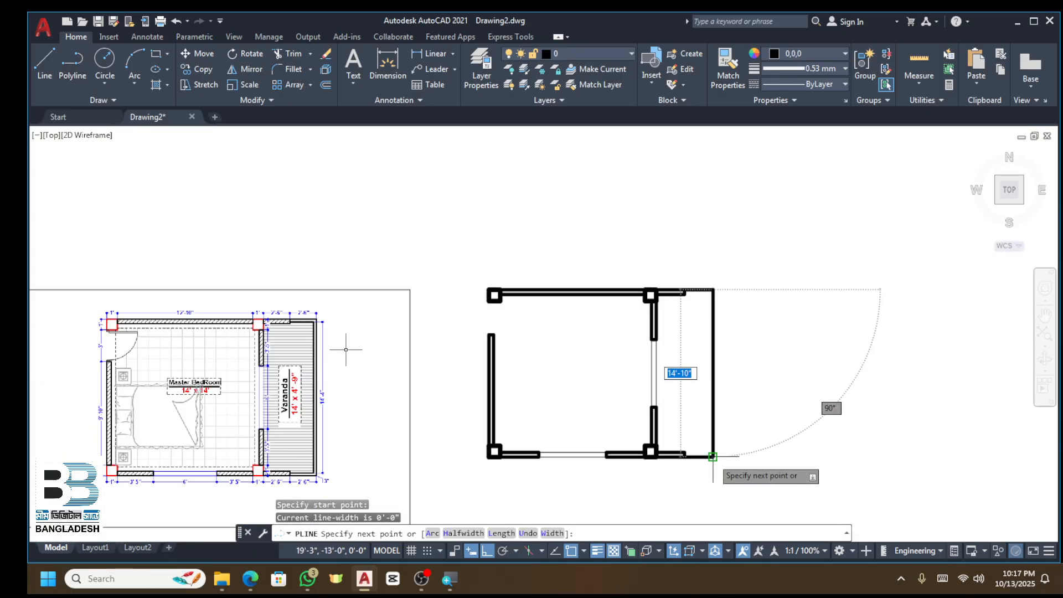
pyautogui.scroll(5, 714, 459)
pyautogui.click(719, 459)
pyautogui.press('Return')
pyautogui.scroll(-5, 704, 453)
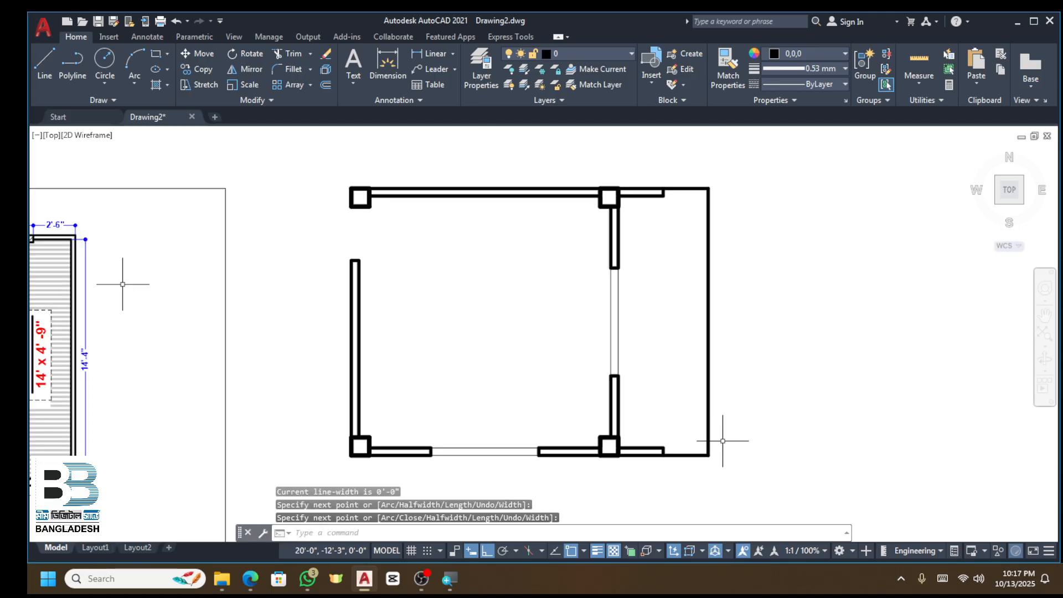
# Step: Select the veranda's lower, right and upper outer boundary lines
pyautogui.click(728, 434)
pyautogui.click(689, 475)
pyautogui.scroll(2, 733, 217)
pyautogui.click(705, 155)
pyautogui.click(656, 242)
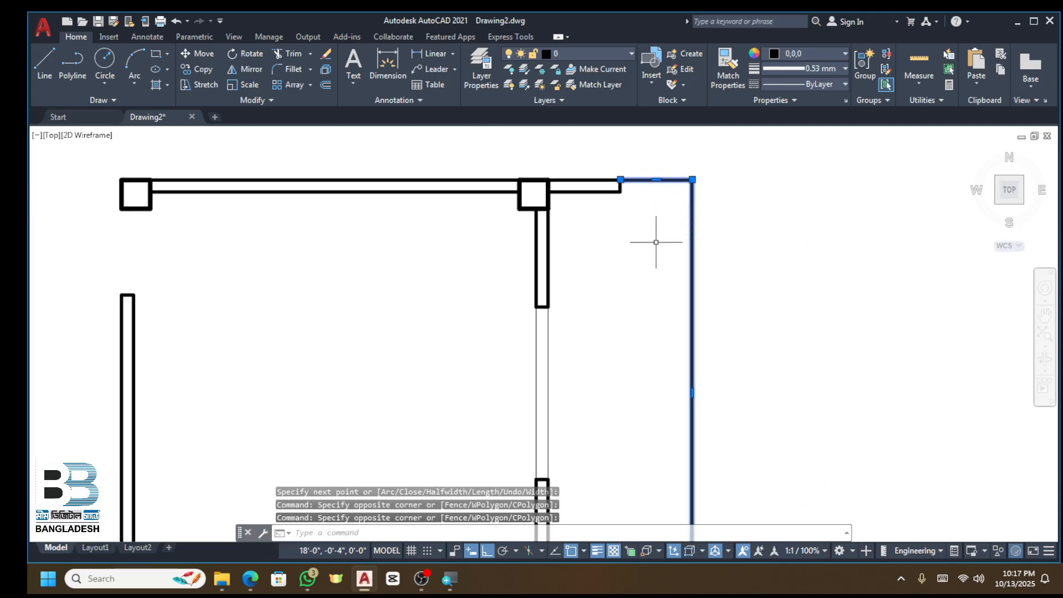
# Step: Join the three line segments of the veranda's outer edge into one polyline
pyautogui.press('Return')
pyautogui.click(699, 240)
pyautogui.click(669, 261)
pyautogui.scroll(-3, 707, 228)
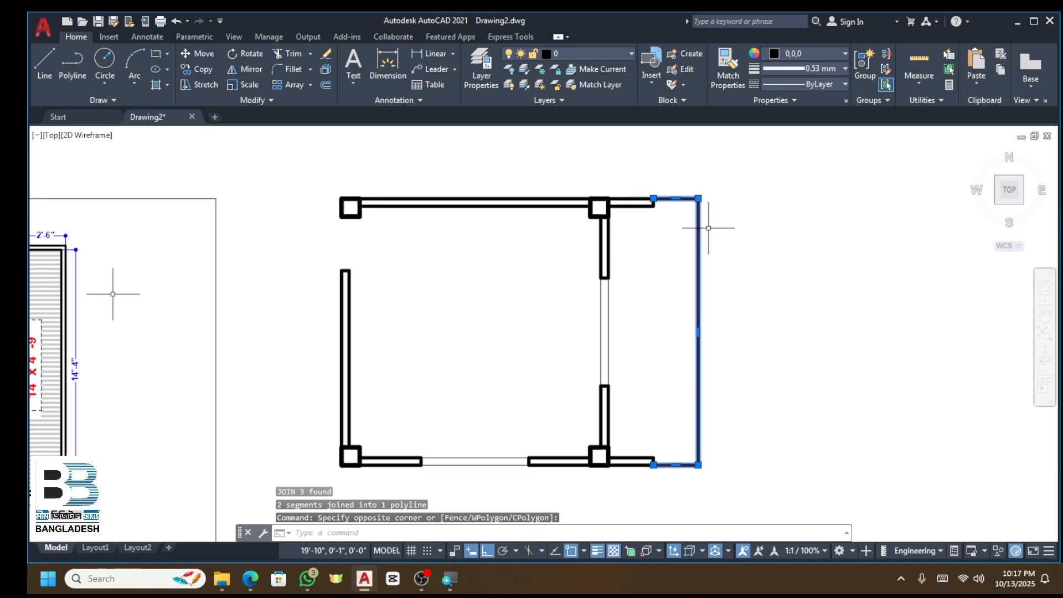
pyautogui.press('Escape')
# Step: Offset the joined veranda outline 3 inches toward the inside of the veranda
pyautogui.scroll(3, 682, 211)
pyautogui.scroll(-5, 677, 232)
pyautogui.scroll(8, 515, 291)
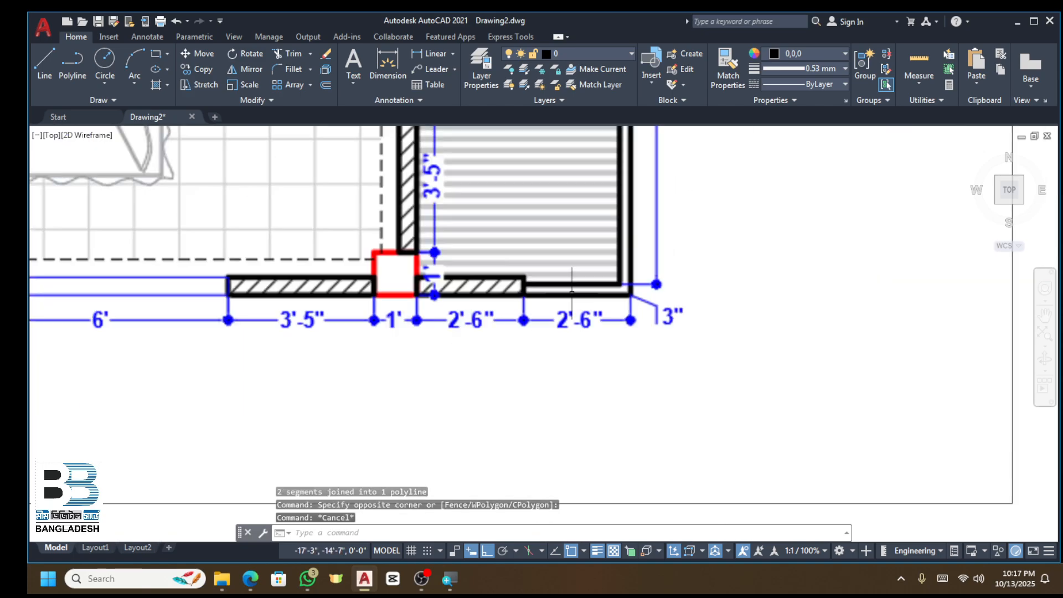
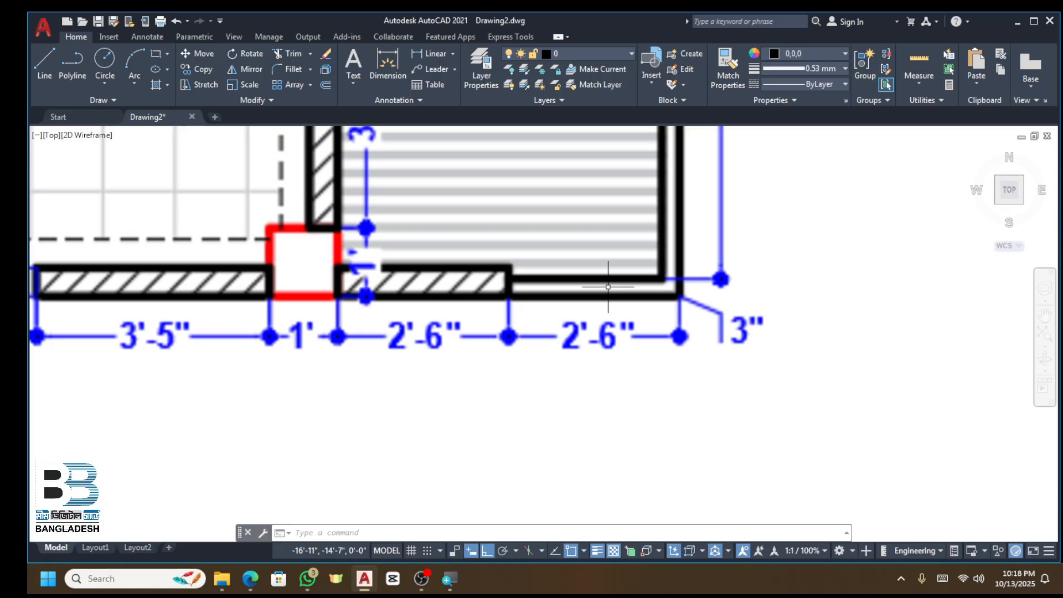
pyautogui.scroll(-5, 607, 287)
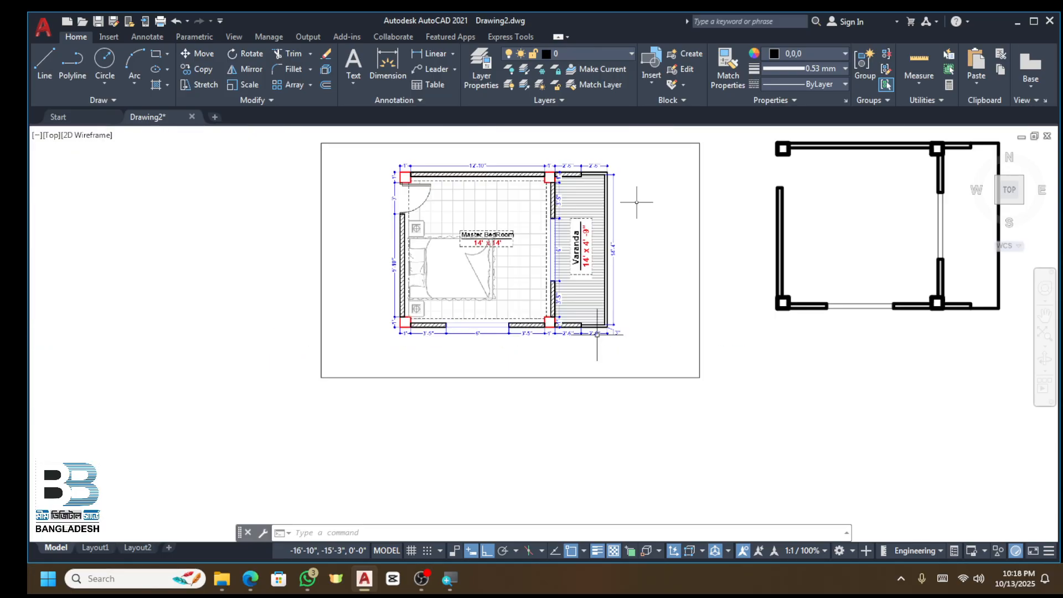
pyautogui.scroll(-2, 854, 297)
pyautogui.scroll(5, 866, 263)
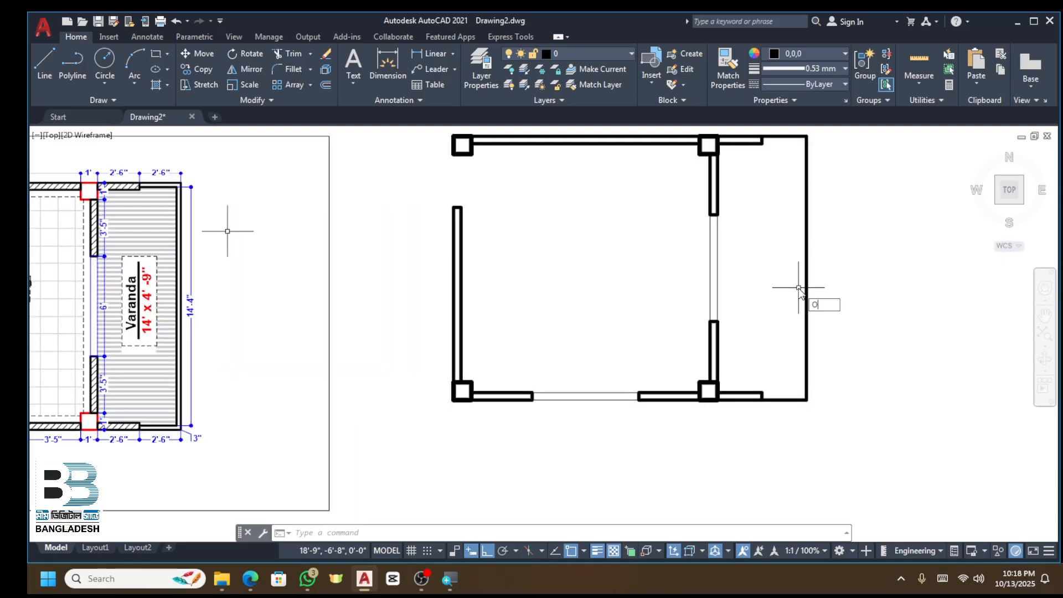
pyautogui.press('Return')
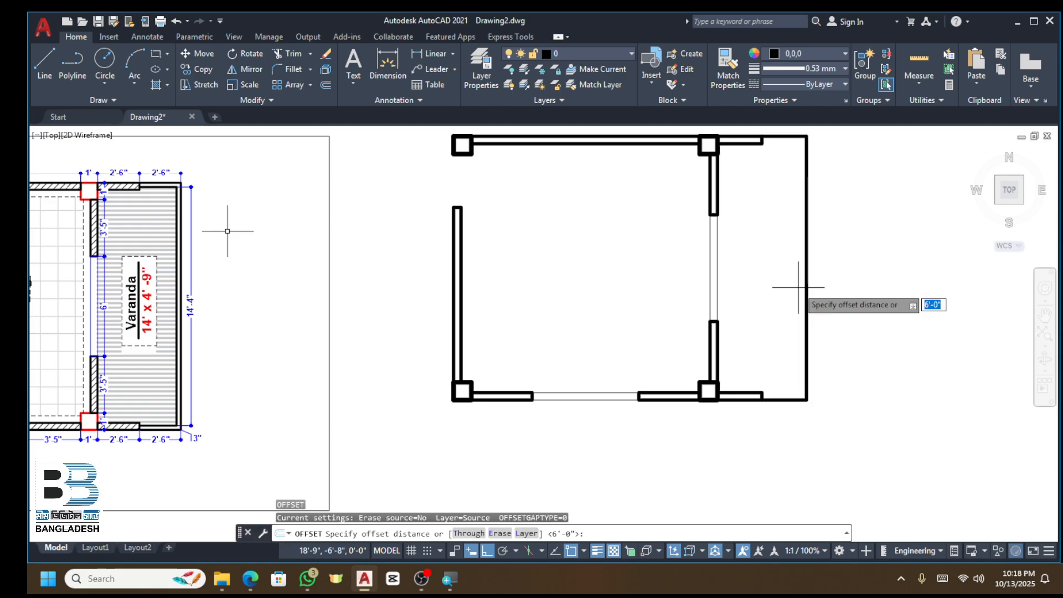
pyautogui.write('3')
pyautogui.press('Return')
pyautogui.click(806, 288)
pyautogui.click(786, 221)
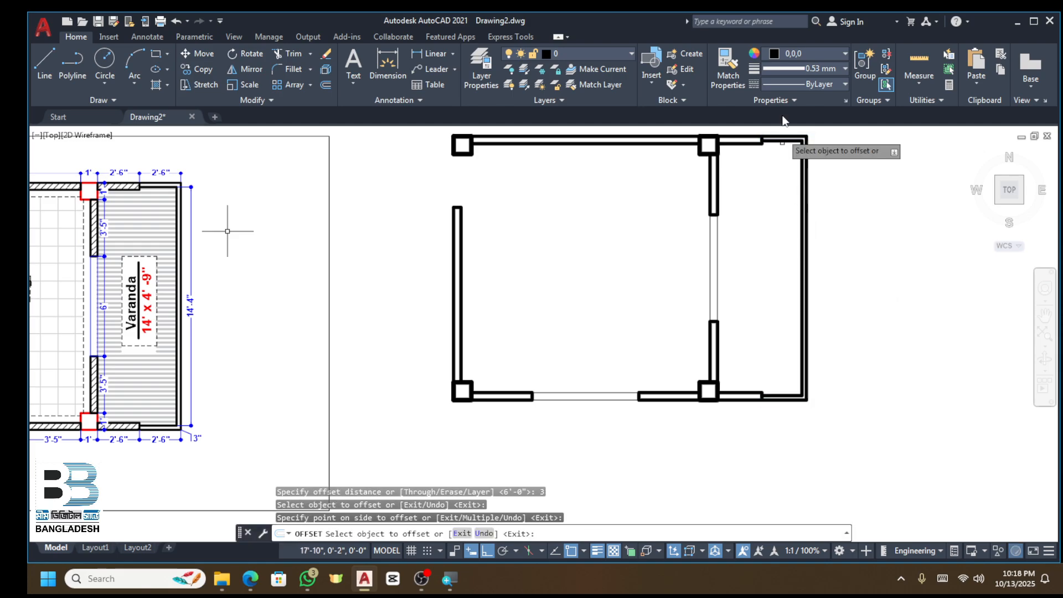
pyautogui.press('Escape')
# Step: Set the lineweight of both veranda outline polylines to 0.30 mm
pyautogui.scroll(2, 813, 154)
pyautogui.click(790, 183)
pyautogui.click(724, 247)
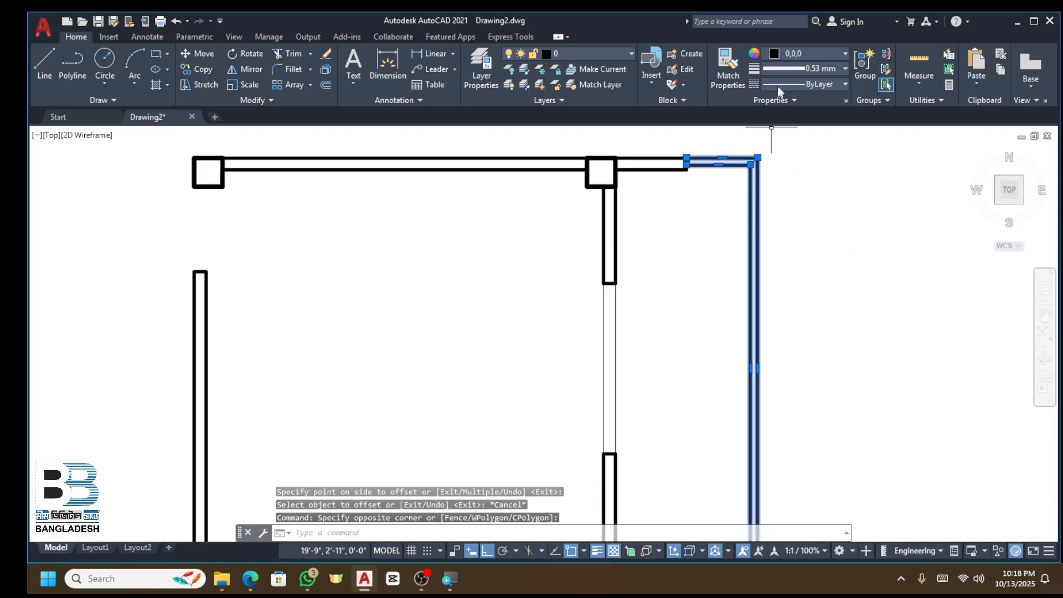
pyautogui.click(800, 68)
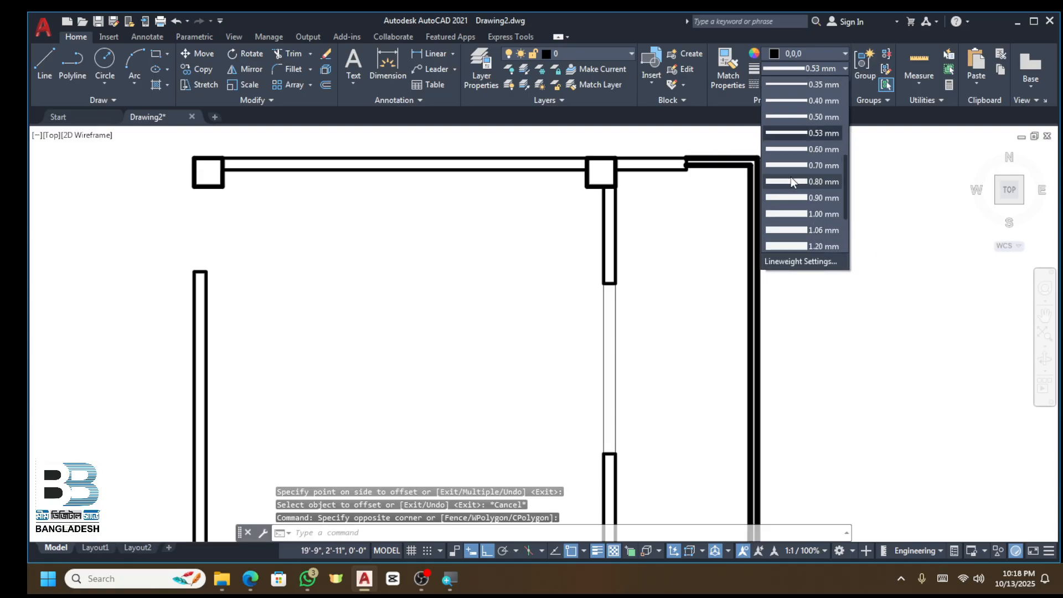
pyautogui.scroll(1, 794, 142)
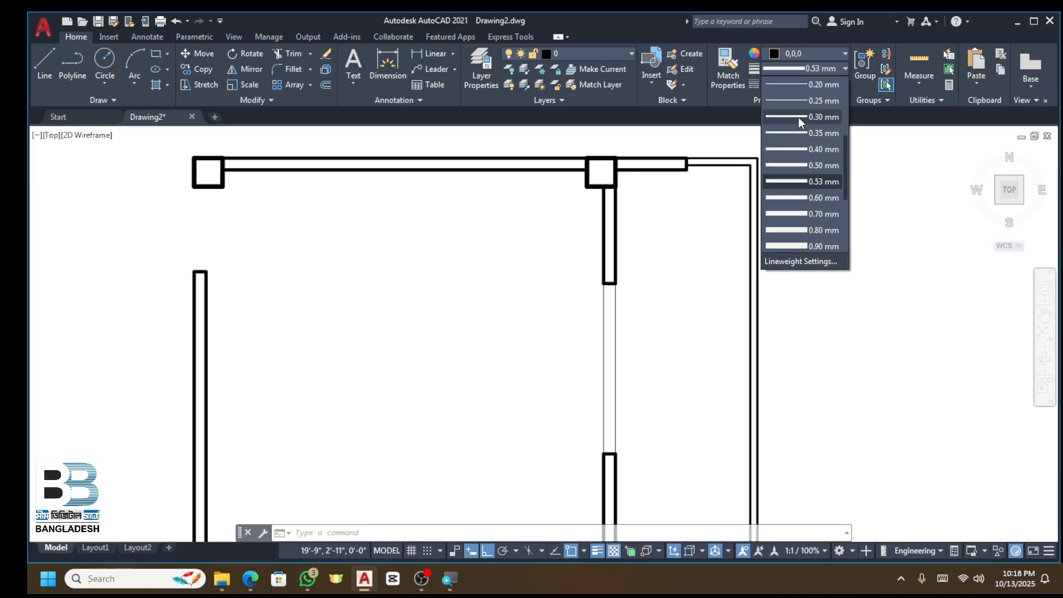
pyautogui.click(801, 124)
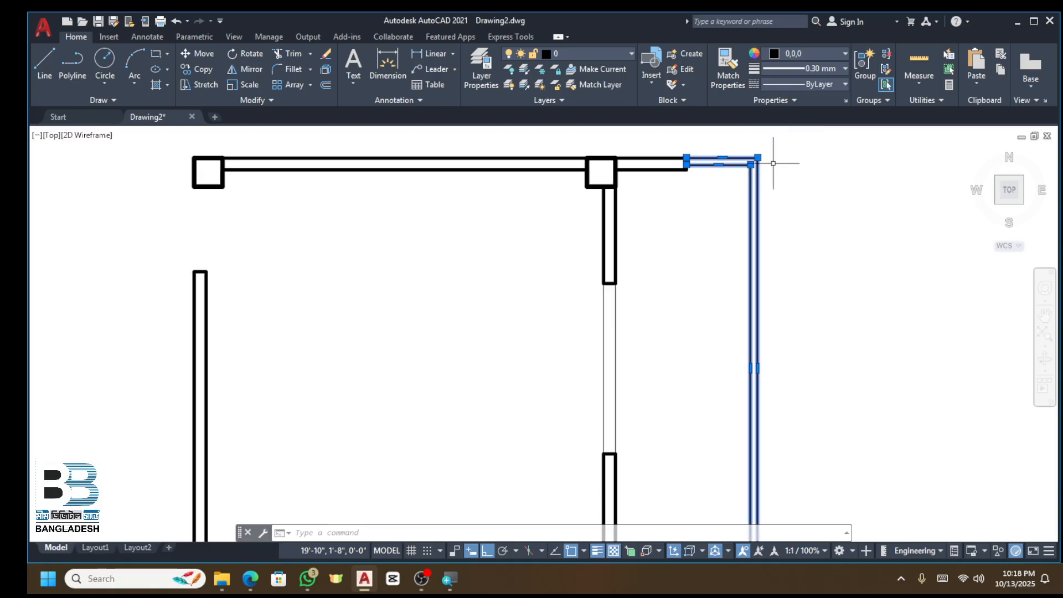
pyautogui.press('Escape')
# Step: Switch to the Assignment Meterials folder in File Explorer and open the Furniture DWG file in AutoCAD
pyautogui.scroll(-3, 760, 181)
pyautogui.scroll(-2, 702, 232)
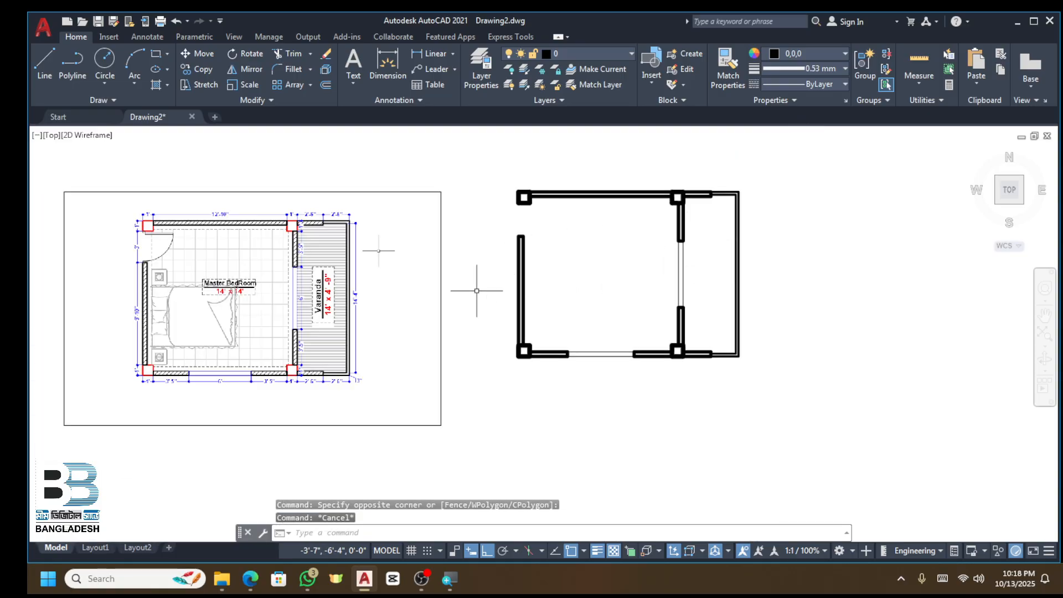
pyautogui.scroll(2, 200, 258)
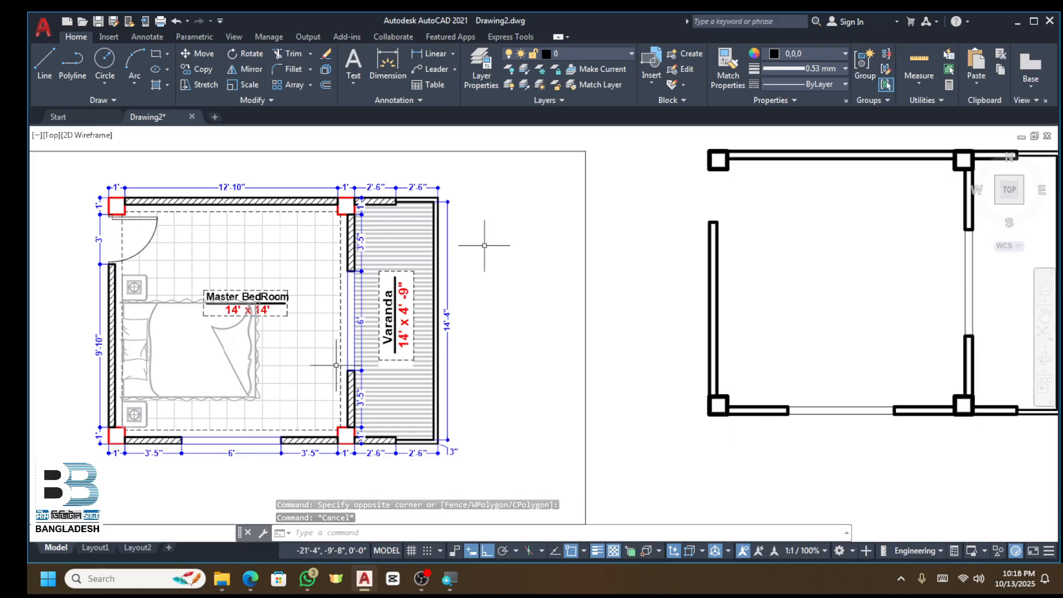
pyautogui.scroll(-2, 479, 238)
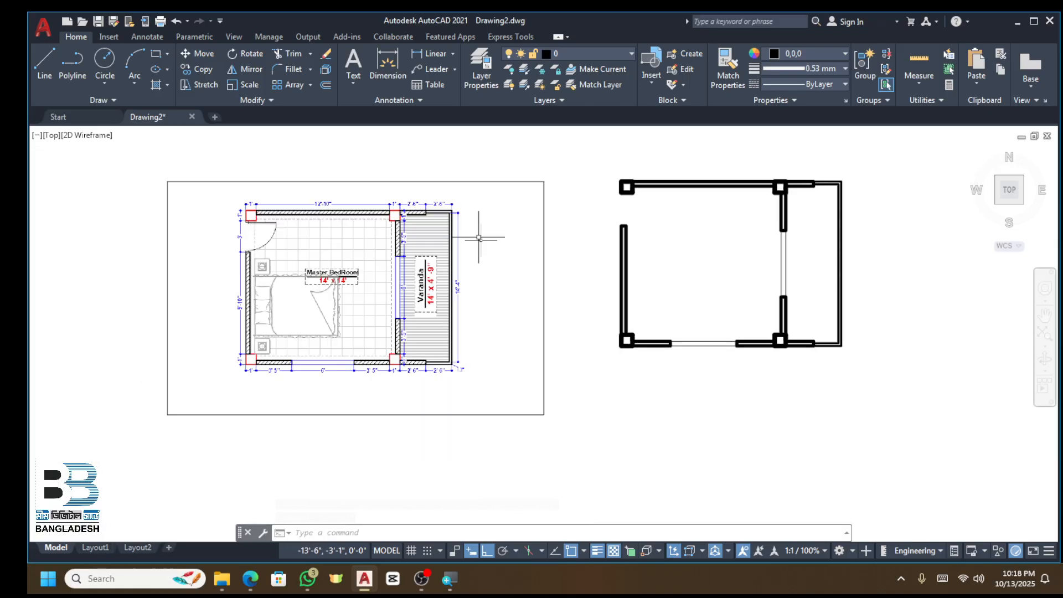
pyautogui.click(1017, 22)
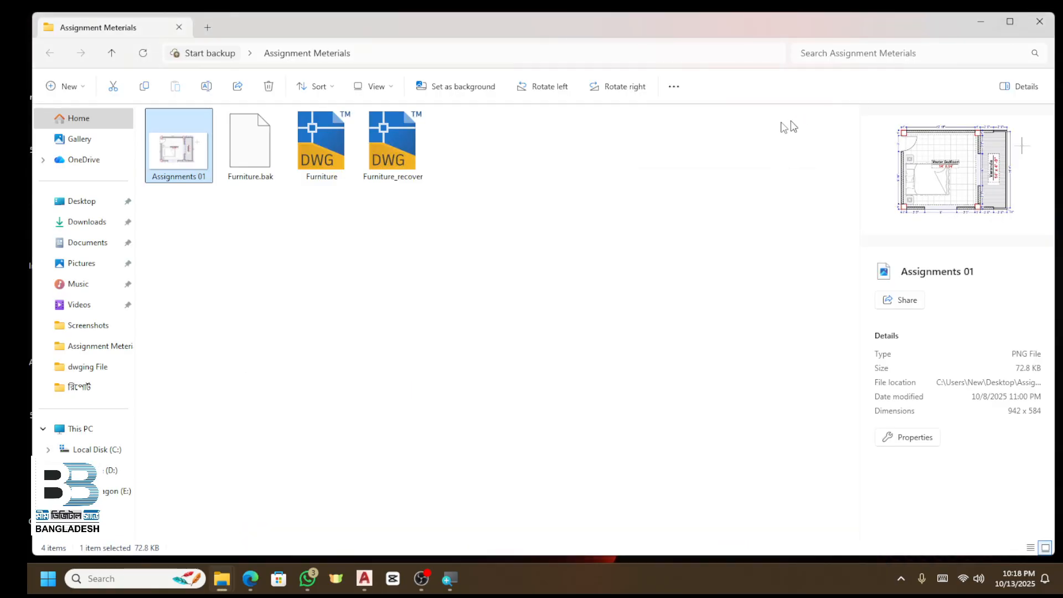
pyautogui.click(324, 148)
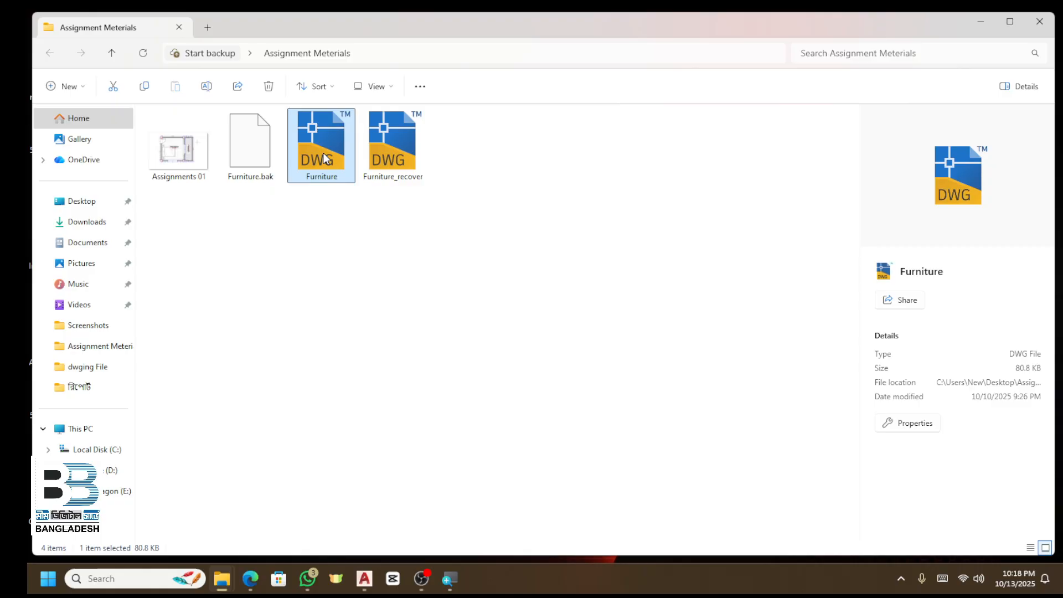
pyautogui.doubleClick(323, 152)
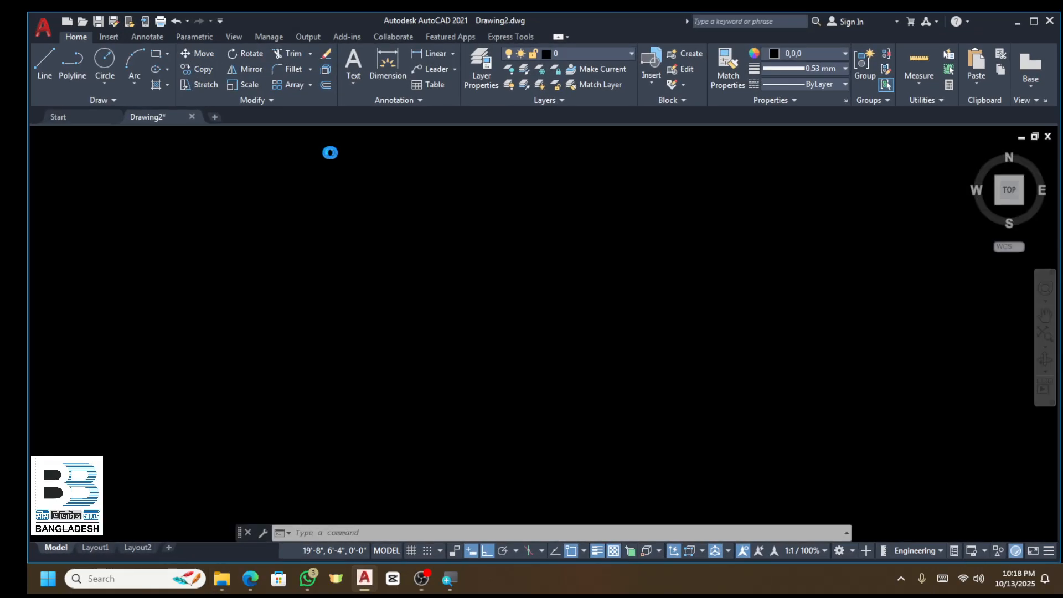
# Step: Copy the window, the door and the bed with its side tables from the Furniture drawing to the clipboard
pyautogui.scroll(-4, 588, 231)
pyautogui.scroll(4, 609, 287)
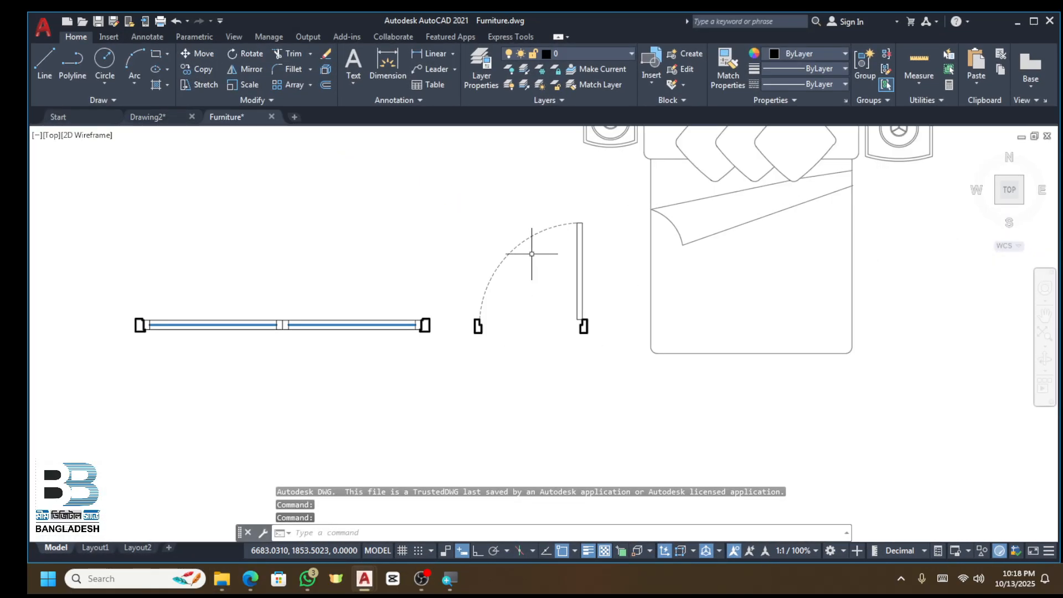
pyautogui.scroll(-2, 643, 276)
pyautogui.scroll(2, 520, 280)
pyautogui.click(544, 268)
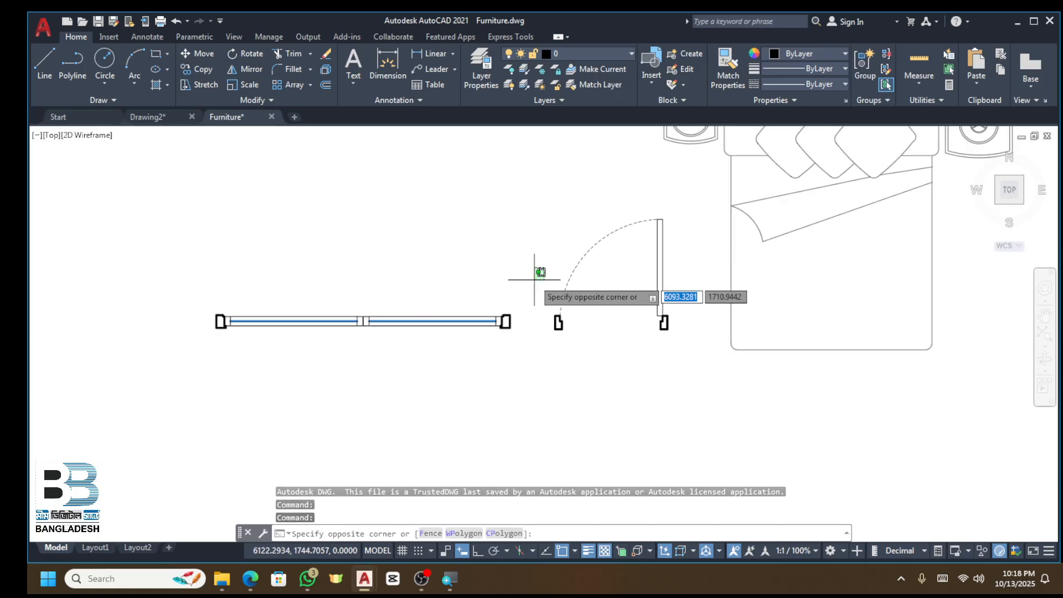
pyautogui.click(168, 363)
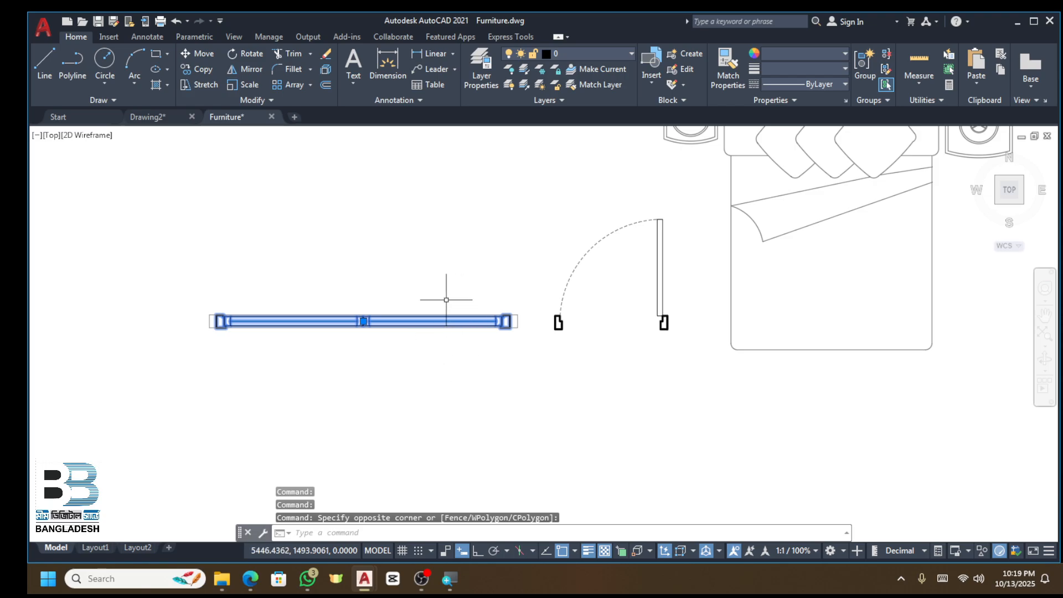
pyautogui.scroll(-6, 487, 316)
pyautogui.click(643, 223)
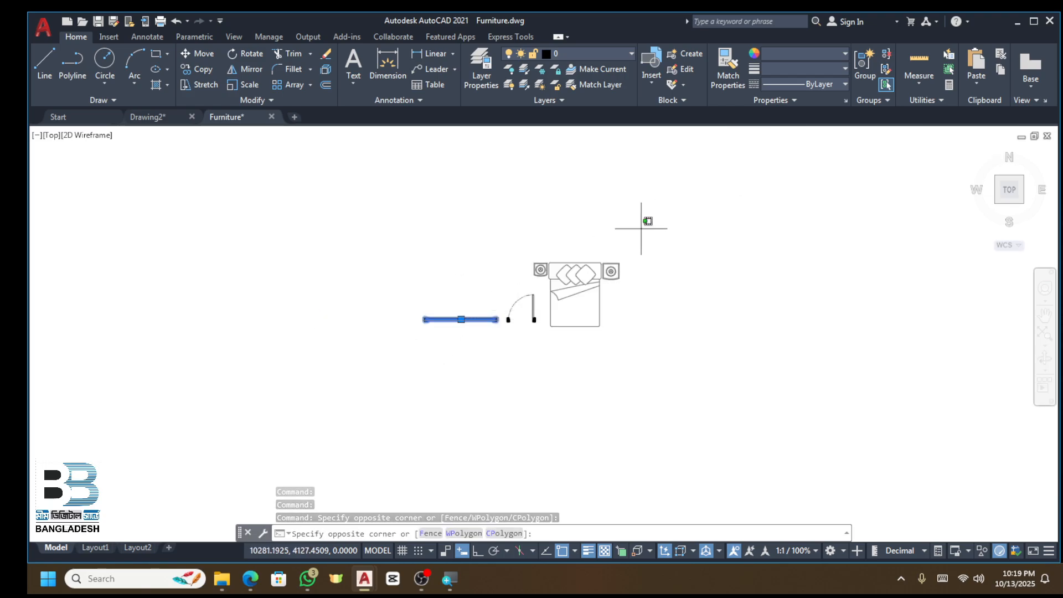
pyautogui.click(352, 381)
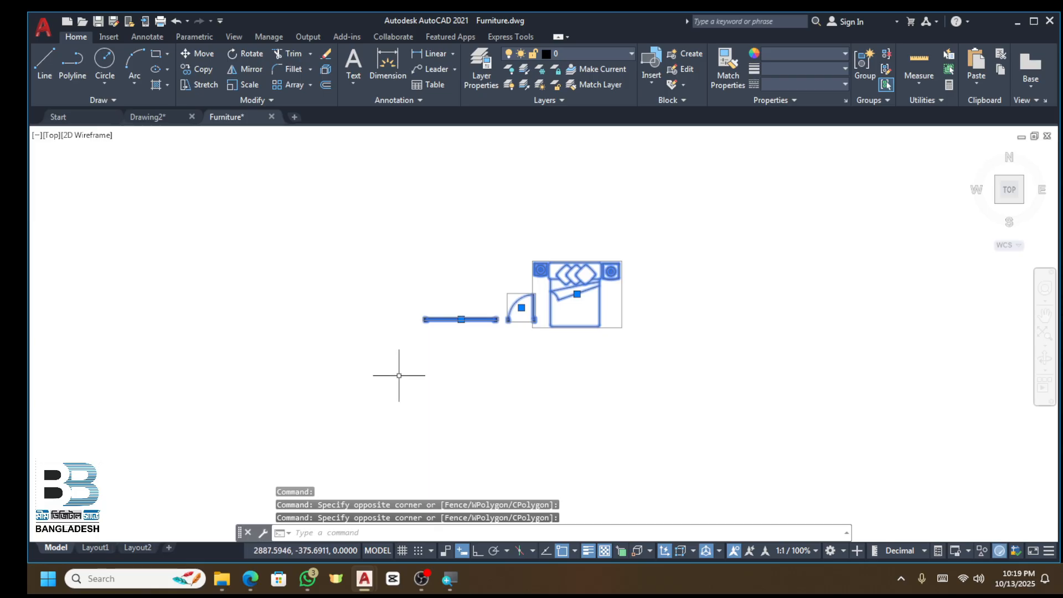
pyautogui.hotkey('ctrl', 'c')
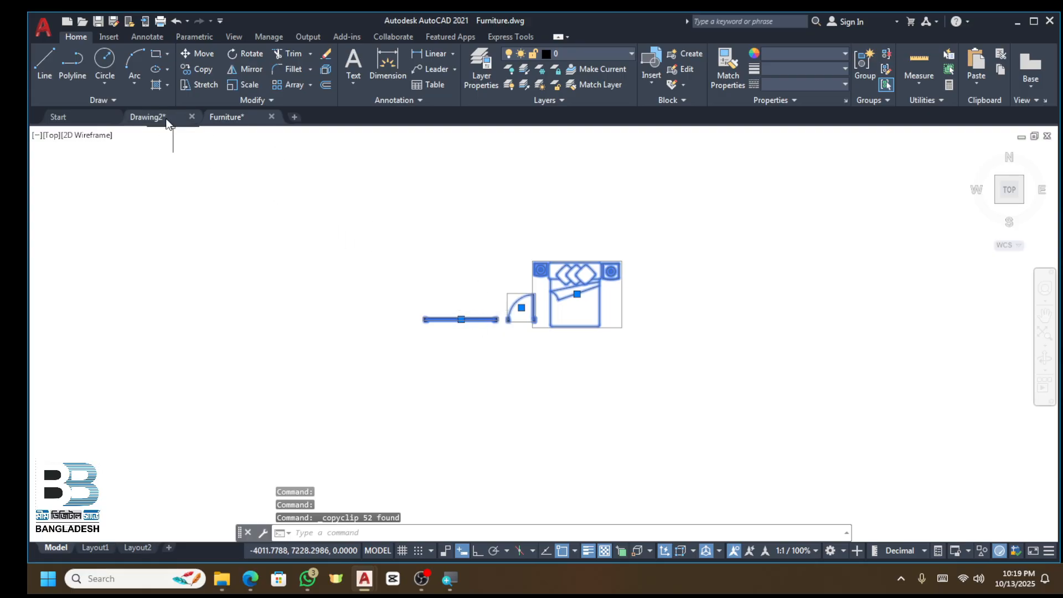
# Step: Try pasting the copied window, door and bed beside the floor plan in Drawing2, and undo the paste
pyautogui.click(147, 117)
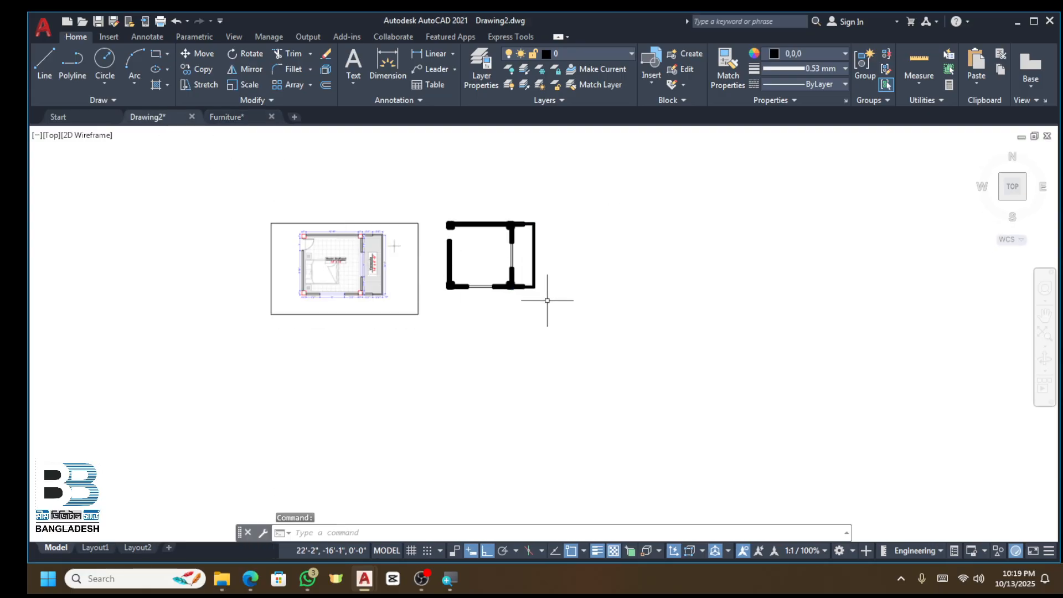
pyautogui.hotkey('ctrl', 'v')
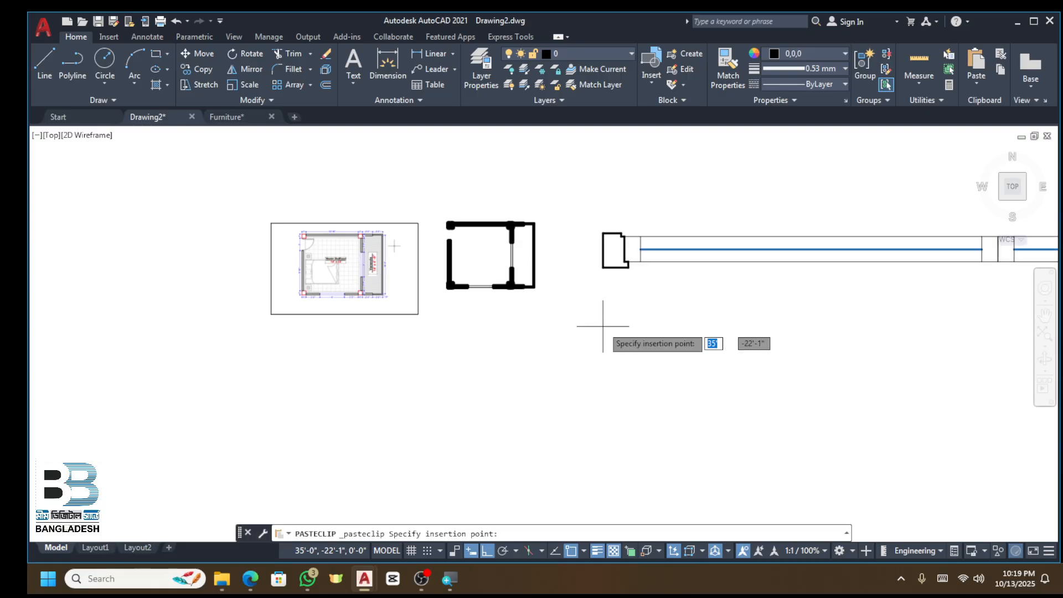
pyautogui.scroll(-3, 604, 326)
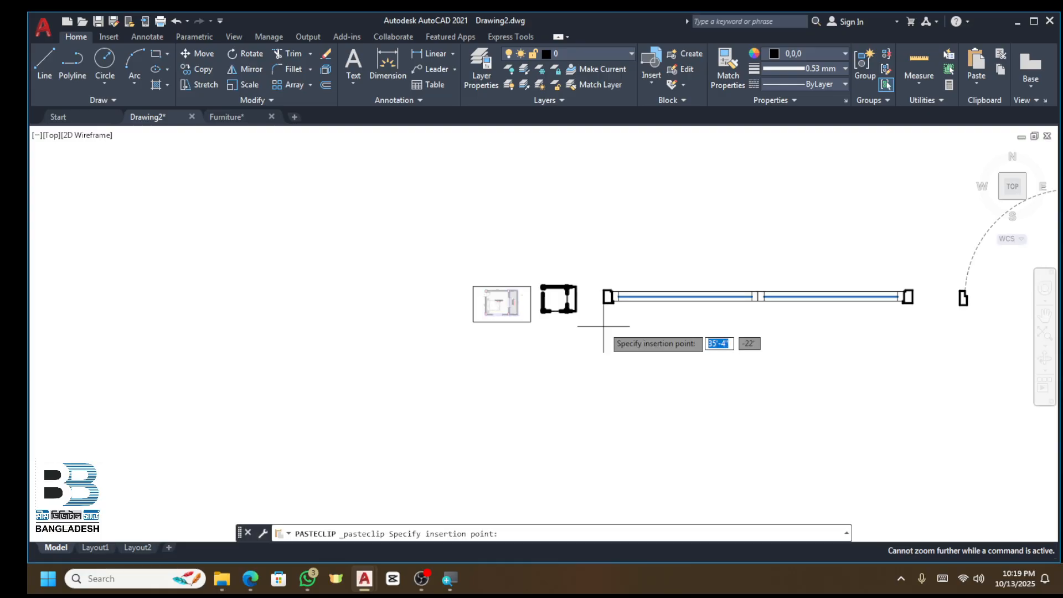
pyautogui.click(636, 333)
pyautogui.scroll(-5, 638, 339)
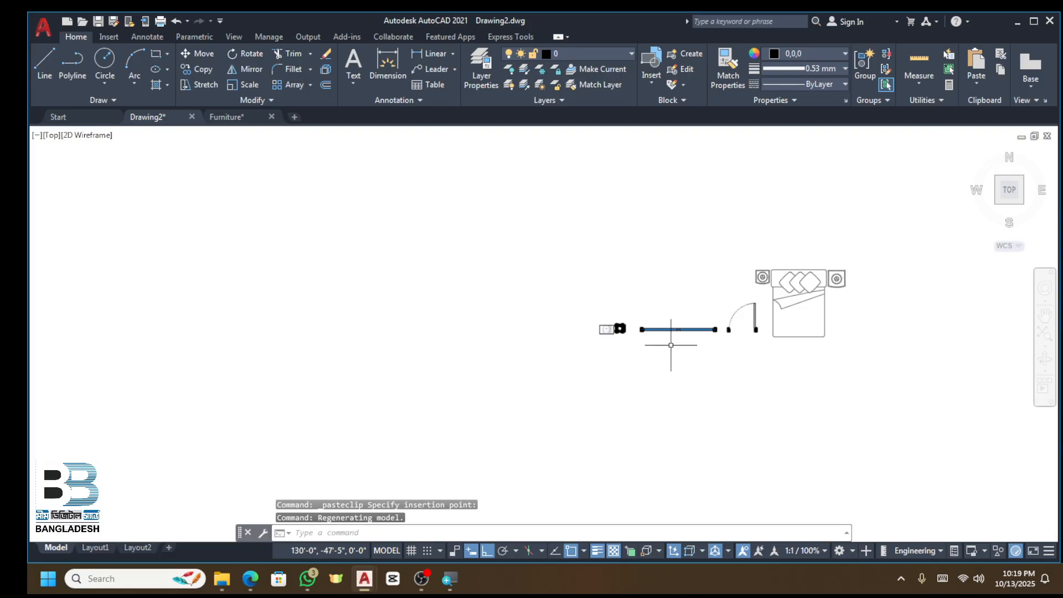
pyautogui.hotkey('ctrl', 'z')
pyautogui.hotkey('ctrl', 'z')
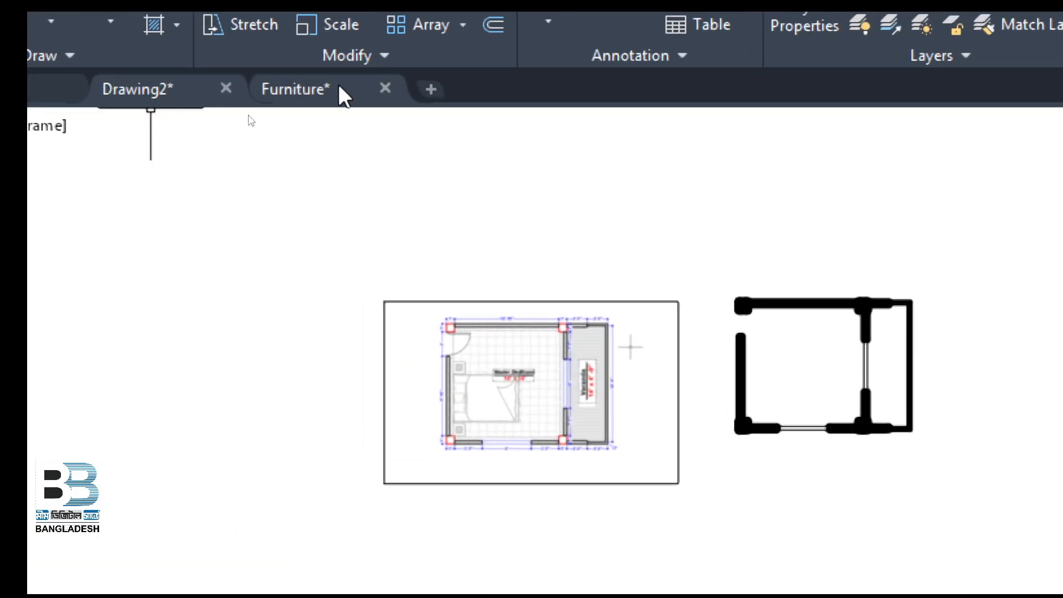
# Step: Switch back to the Furniture drawing and copy its window, door and bed set to the clipboard again
pyautogui.moveTo(347, 95)
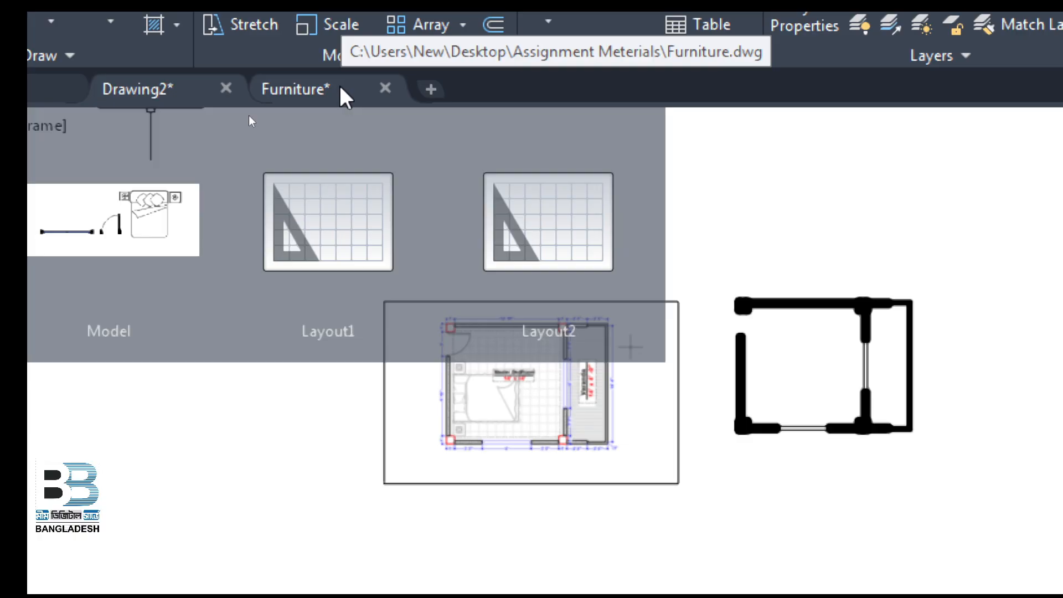
pyautogui.click(342, 93)
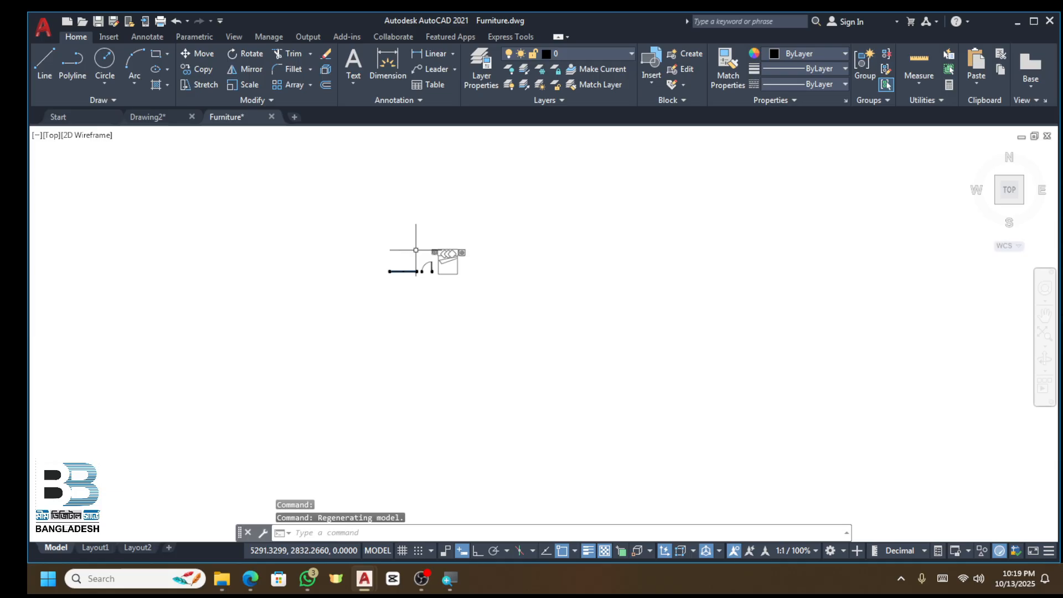
pyautogui.scroll(7, 416, 250)
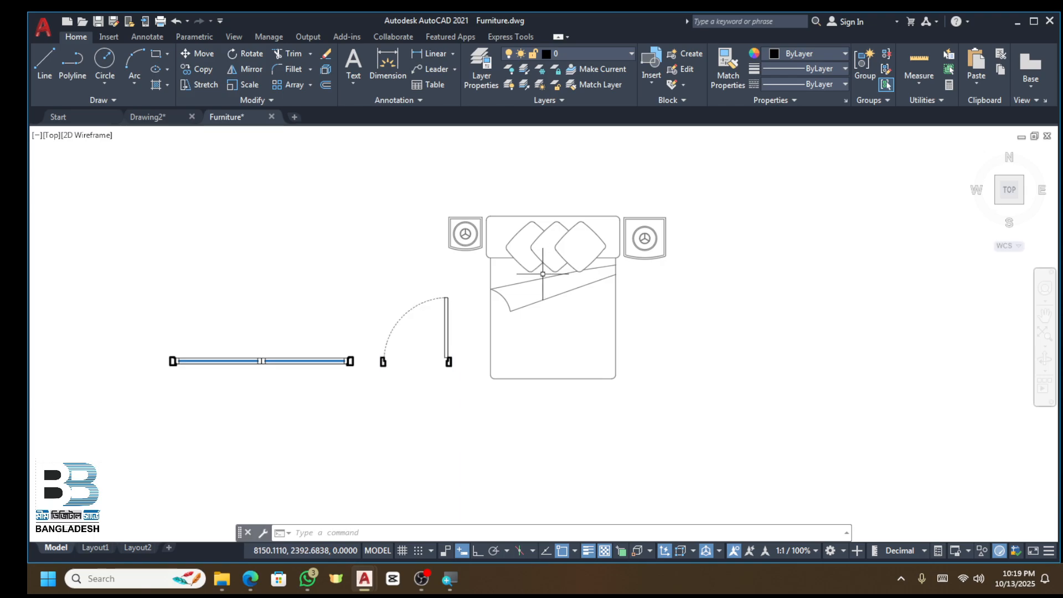
pyautogui.scroll(-4, 503, 342)
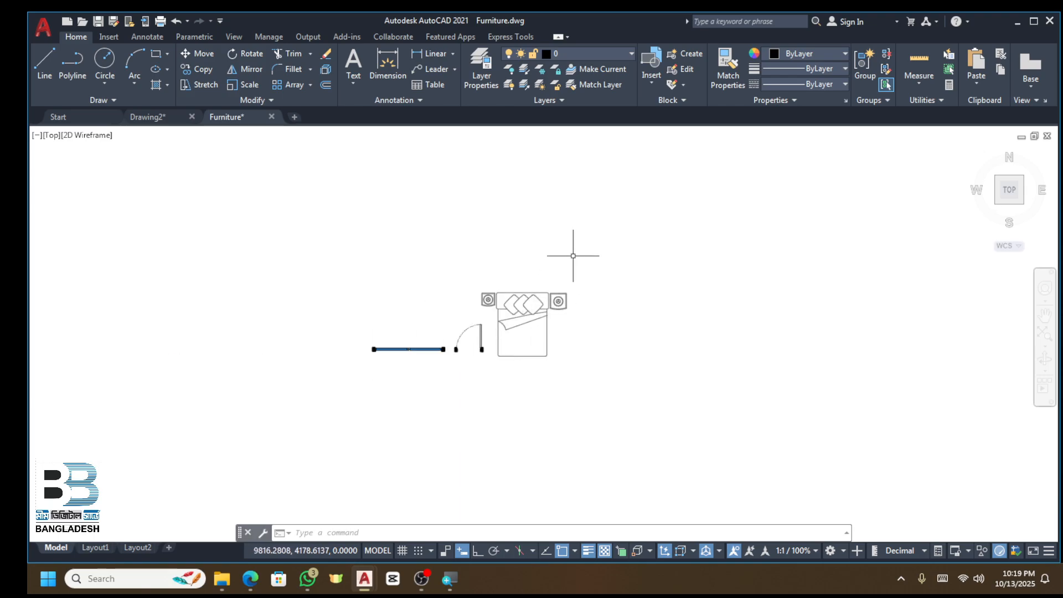
pyautogui.scroll(4, 513, 329)
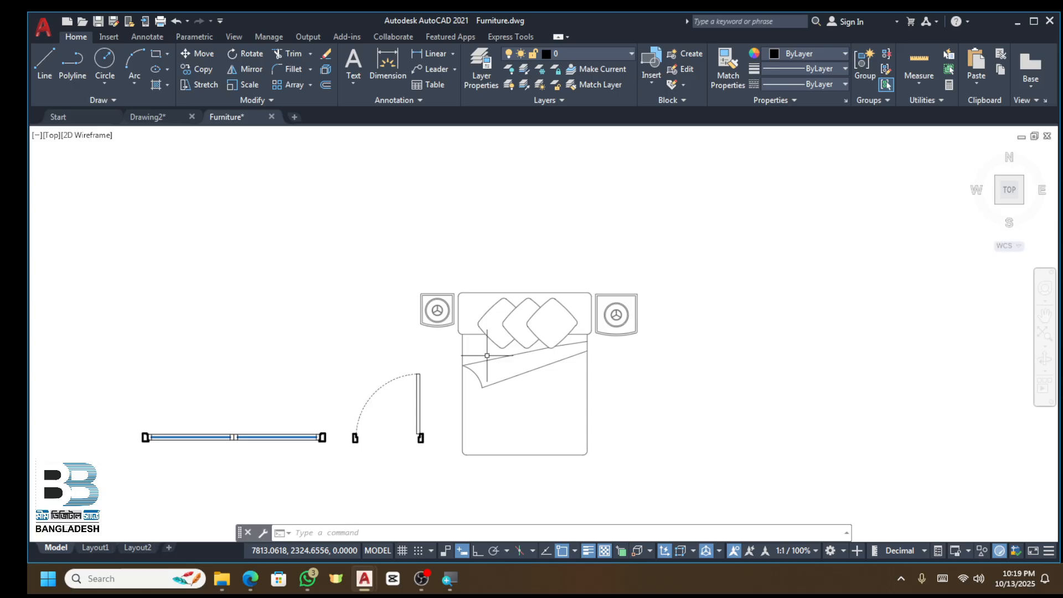
pyautogui.scroll(-2, 574, 329)
pyautogui.click(633, 284)
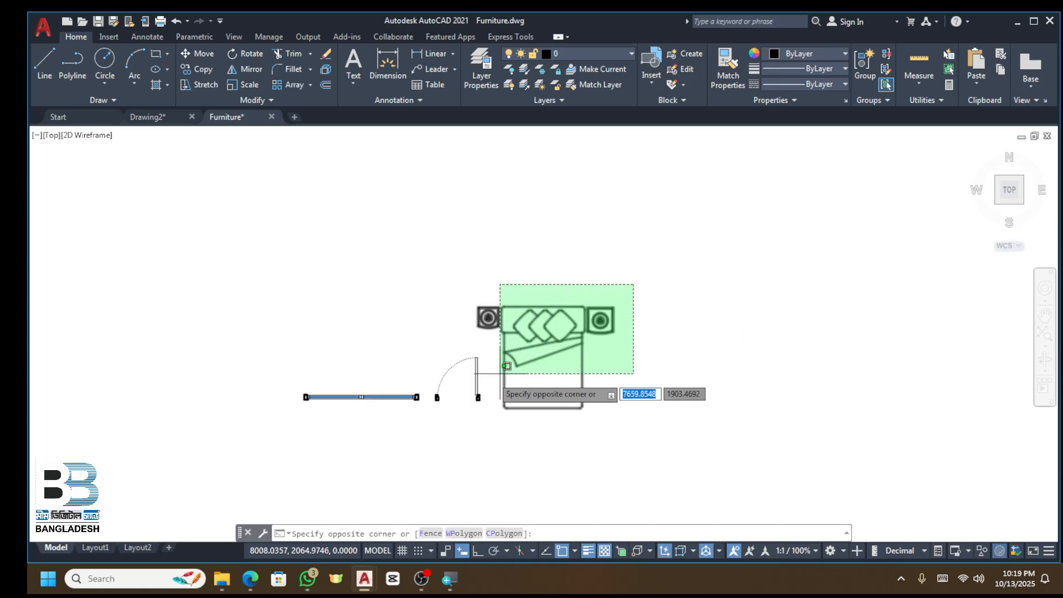
pyautogui.click(278, 464)
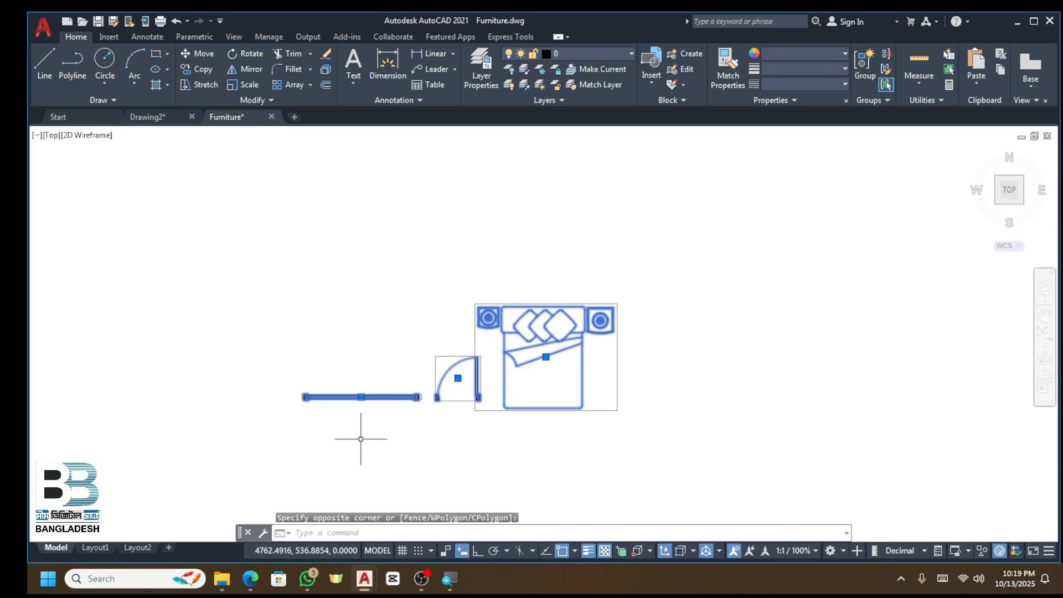
pyautogui.hotkey('ctrl', 'c')
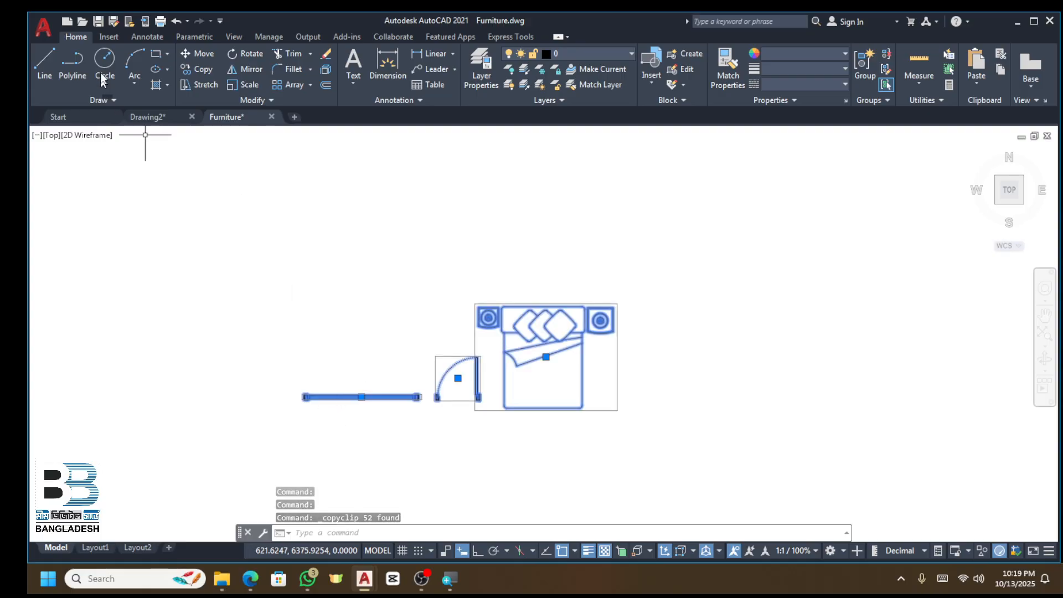
# Step: Undo the remaining earlier paste in Drawing2 and paste the copied window, door and bed beside the floor plan
pyautogui.click(146, 117)
pyautogui.hotkey('ctrl', 'z')
pyautogui.hotkey('ctrl', 'z')
pyautogui.scroll(-2, 317, 261)
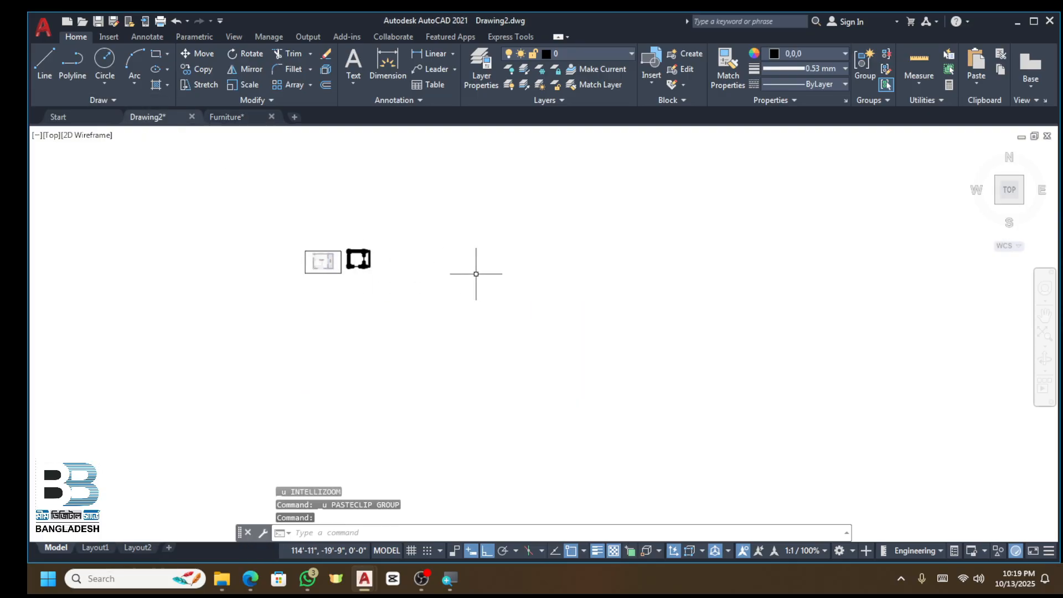
pyautogui.hotkey('ctrl', 'v')
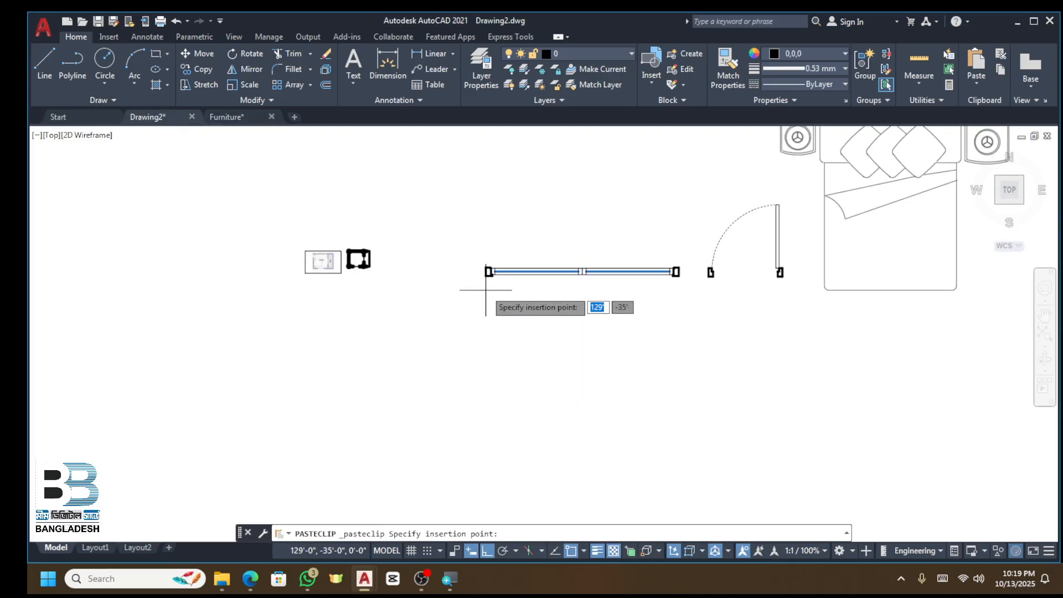
pyautogui.click(645, 322)
# Step: Move the pasted window to just beneath the reference image and floor plan, with Ortho and object snap turned off
pyautogui.scroll(2, 686, 285)
pyautogui.click(713, 245)
pyautogui.click(338, 360)
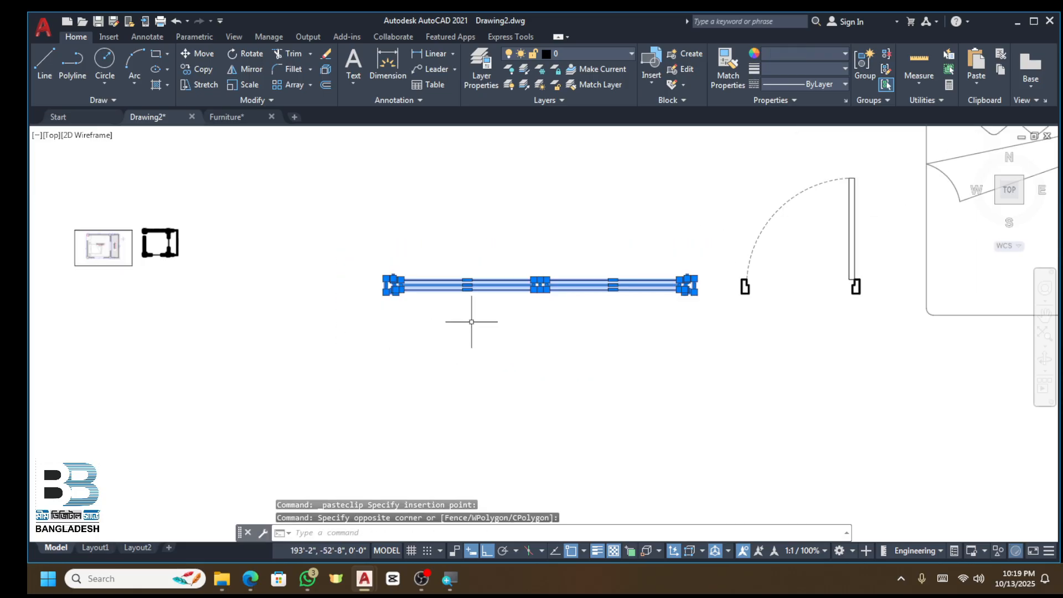
pyautogui.write('m')
pyautogui.press('Return')
pyautogui.click(521, 285)
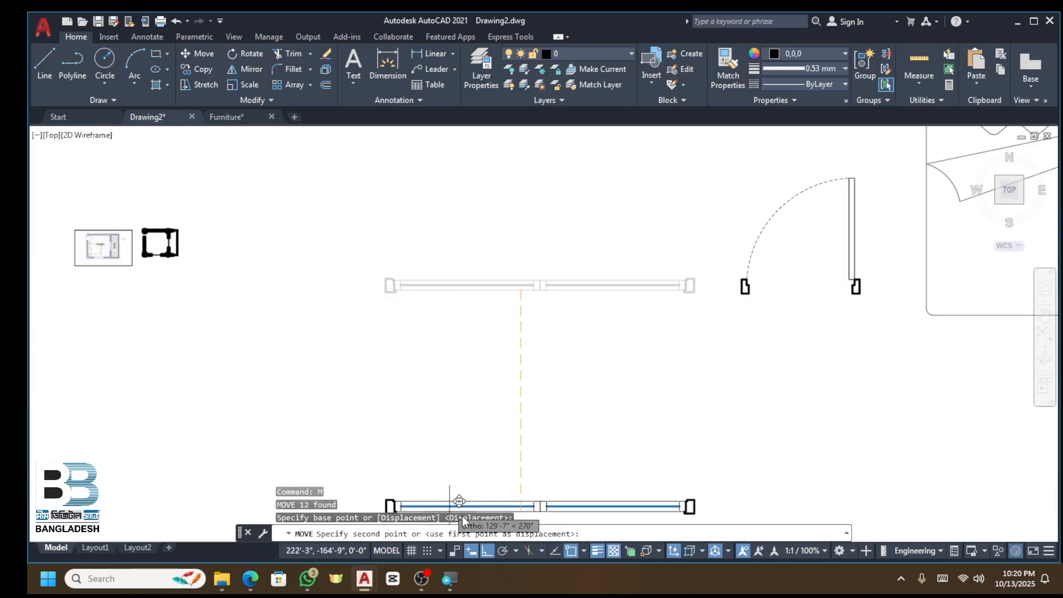
pyautogui.click(485, 550)
pyautogui.scroll(-2, 445, 334)
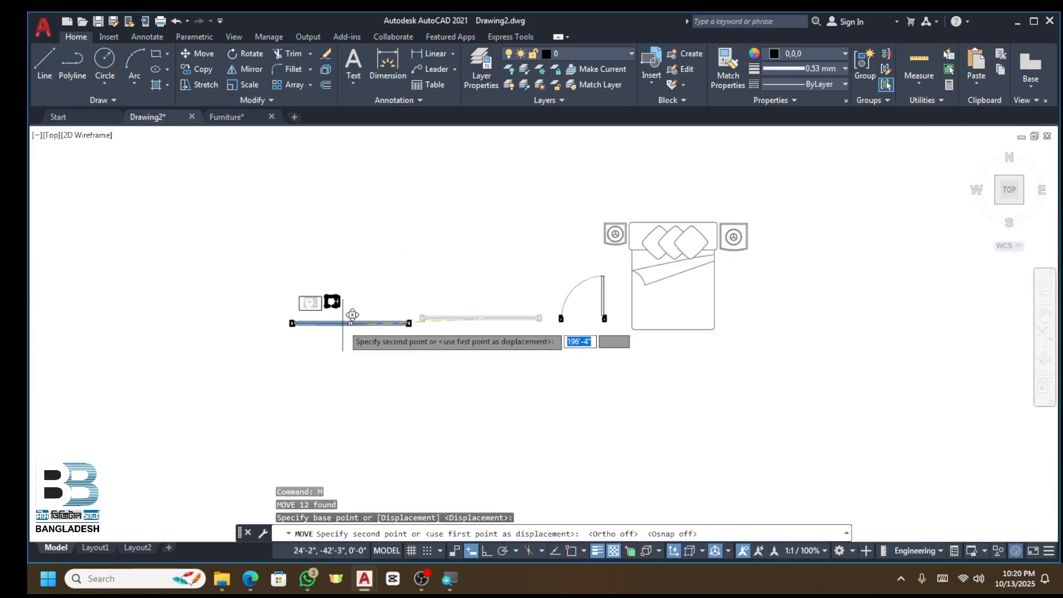
pyautogui.scroll(2, 344, 321)
pyautogui.click(331, 323)
pyautogui.press('Escape')
# Step: Select all parts of the moved window and combine them into one group
pyautogui.click(413, 299)
pyautogui.click(367, 348)
pyautogui.press('Escape')
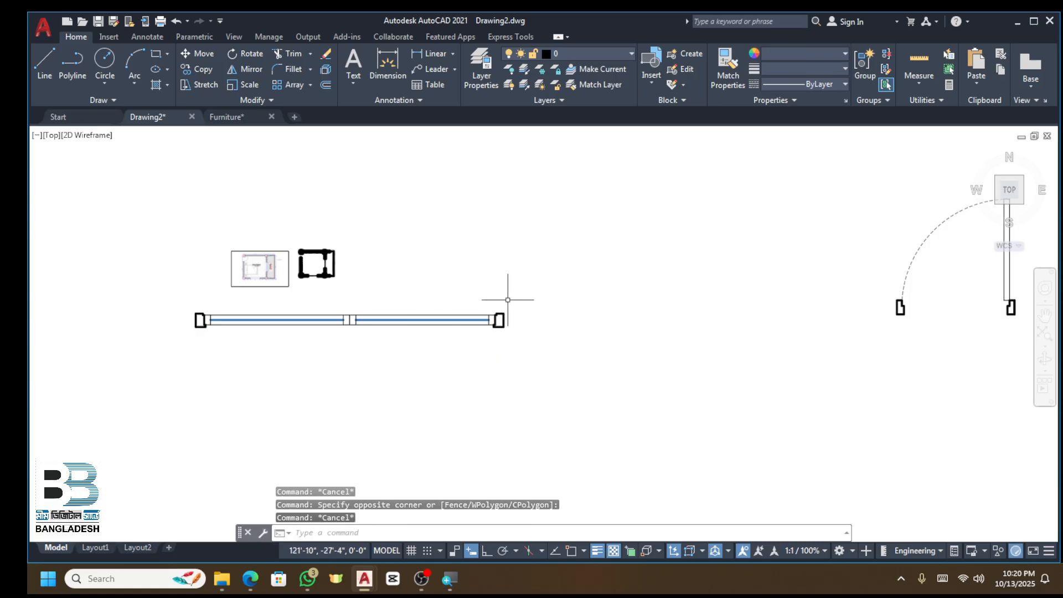
pyautogui.click(523, 299)
pyautogui.press('Escape')
pyautogui.press('Escape')
pyautogui.click(519, 303)
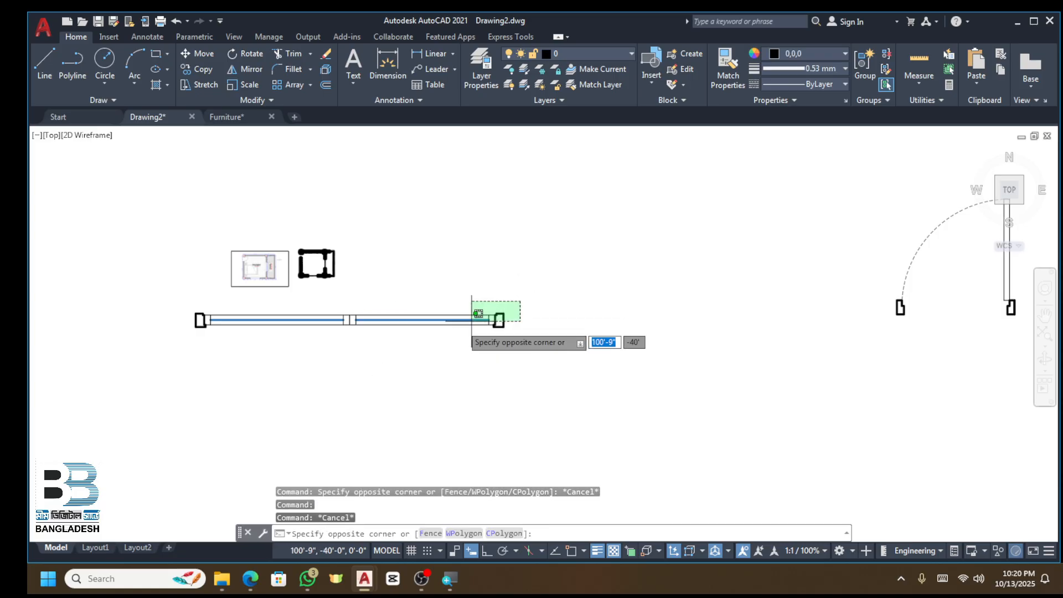
pyautogui.click(130, 369)
pyautogui.write('g')
pyautogui.press('Return')
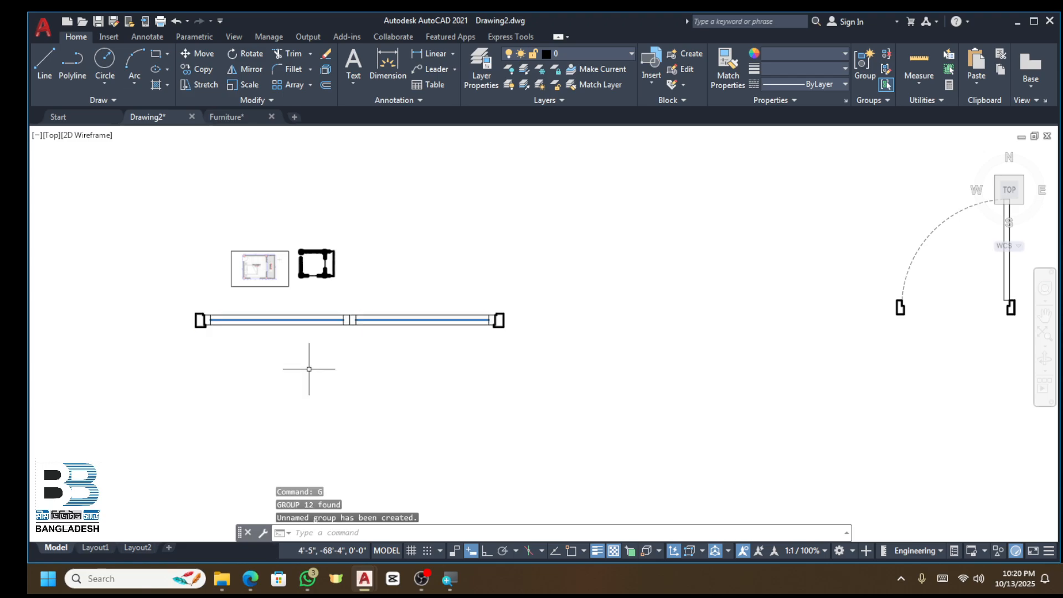
# Step: Scale the grouped window down freehand from a base point near its middle
pyautogui.click(351, 320)
pyautogui.scroll(4, 242, 316)
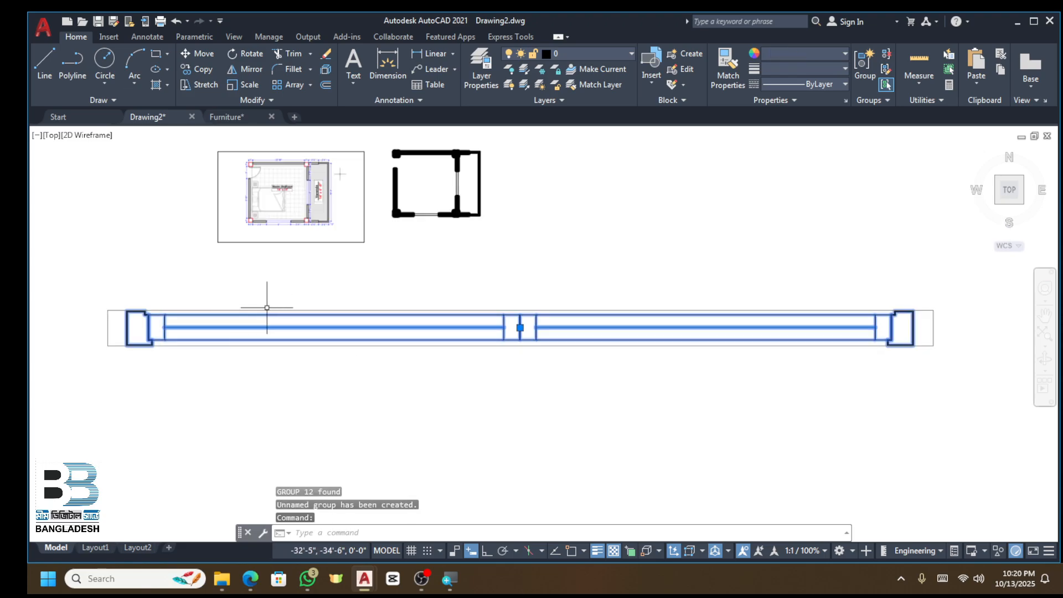
pyautogui.press('Escape')
pyautogui.click(470, 289)
pyautogui.click(362, 379)
pyautogui.write('S')
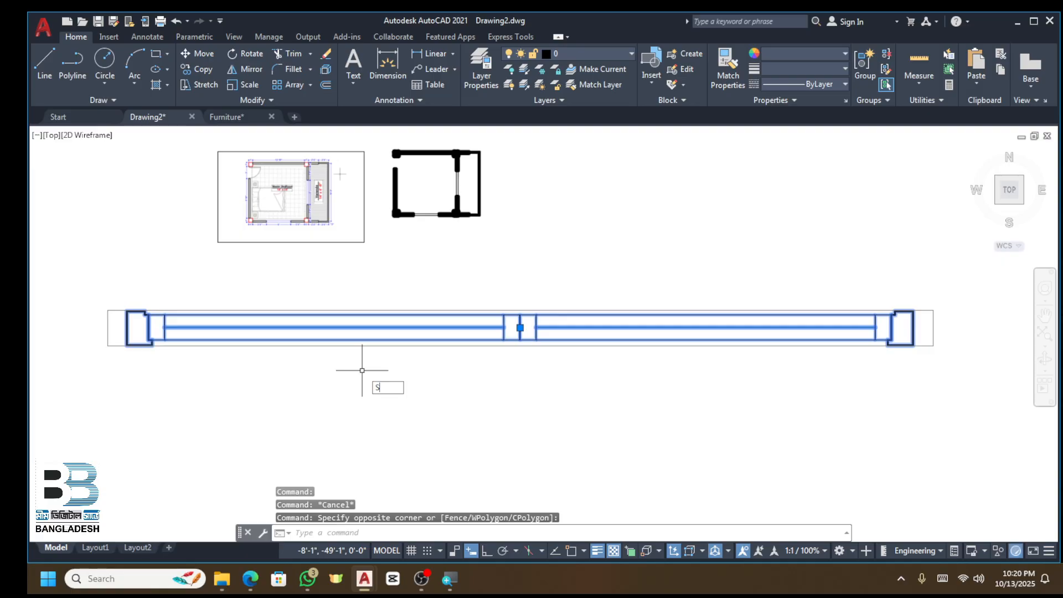
pyautogui.write('c')
pyautogui.press('Return')
pyautogui.click(542, 330)
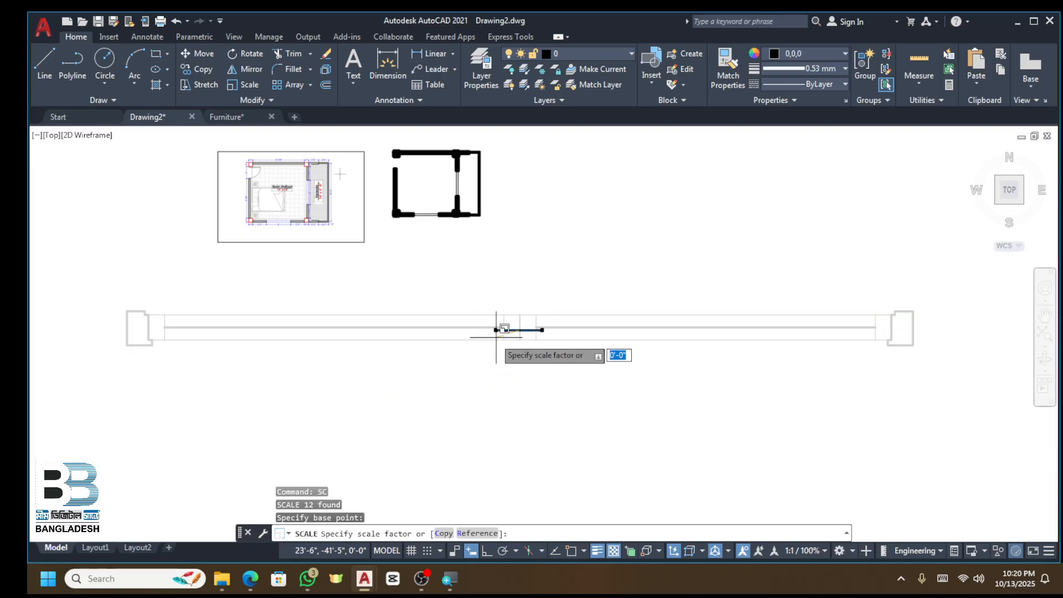
pyautogui.click(470, 337)
# Step: Move the scaled window to just below the lower wall of the bedroom in the floor plan
pyautogui.scroll(2, 503, 327)
pyautogui.click(615, 304)
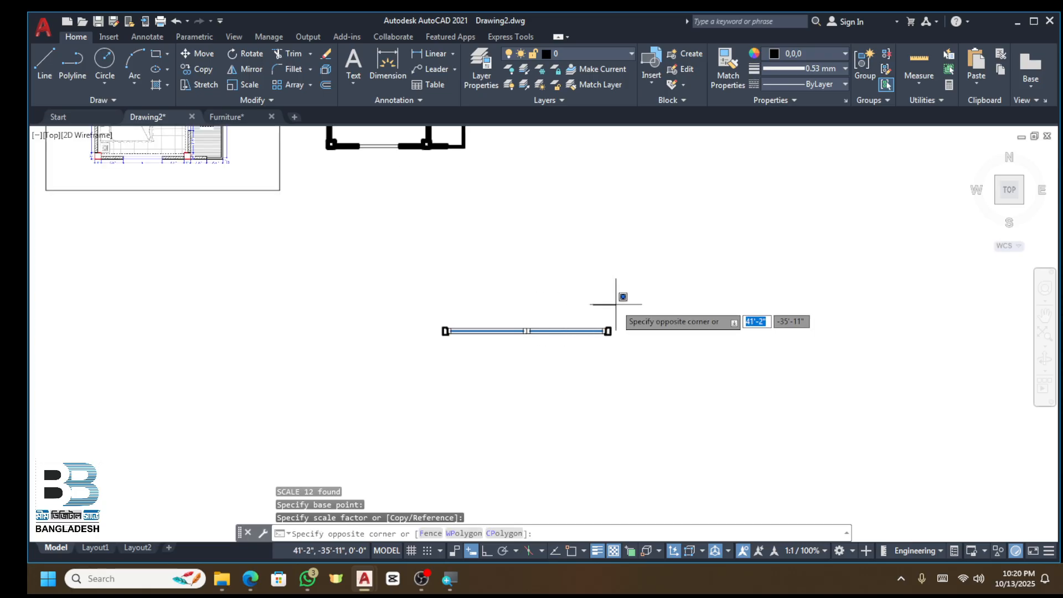
pyautogui.click(519, 370)
pyautogui.press('Return')
pyautogui.click(534, 360)
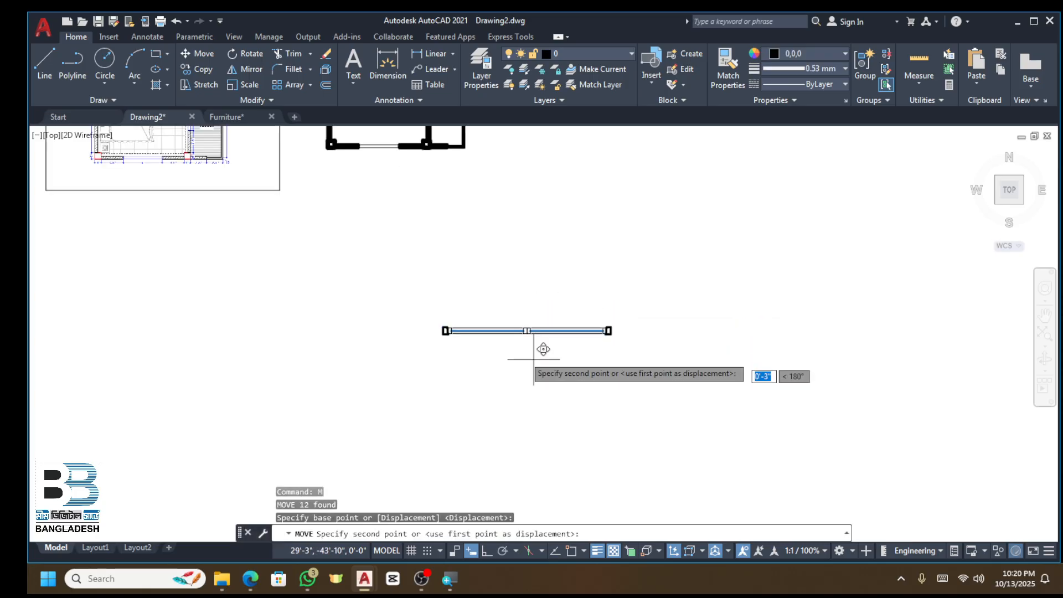
pyautogui.scroll(-4, 422, 257)
pyautogui.scroll(6, 415, 235)
pyautogui.click(400, 291)
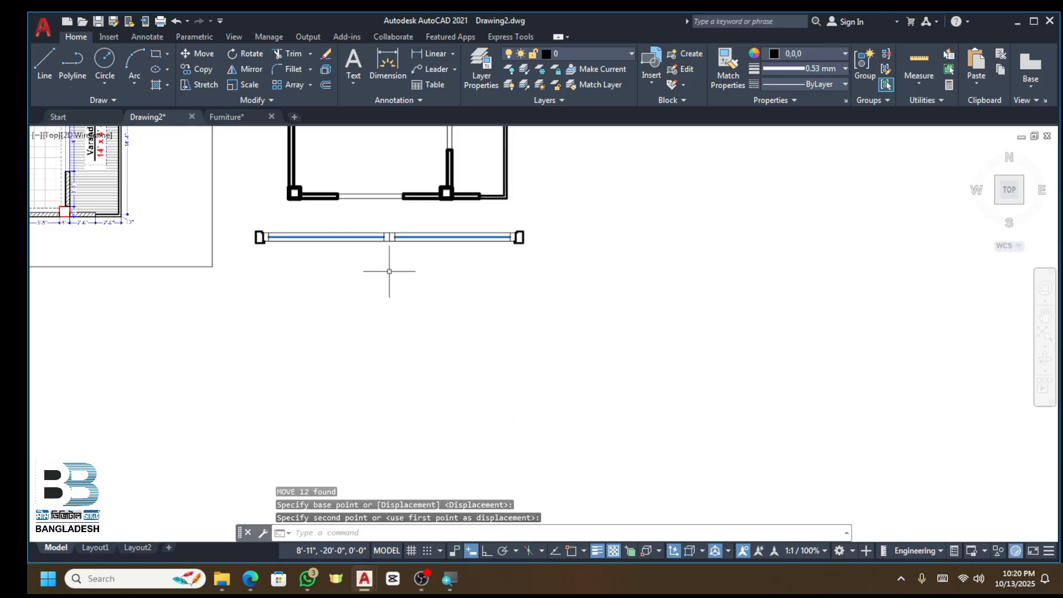
pyautogui.press('Escape')
# Step: Compare the ends of the window with the opening in the bedroom's lower wall
pyautogui.scroll(5, 485, 219)
pyautogui.scroll(-2, 422, 235)
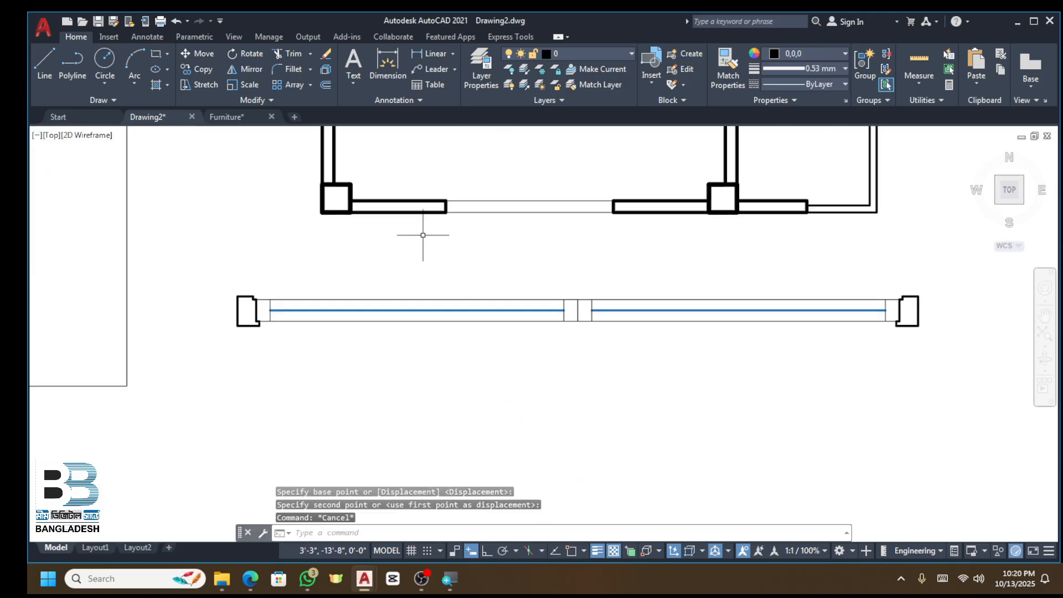
pyautogui.scroll(2, 401, 221)
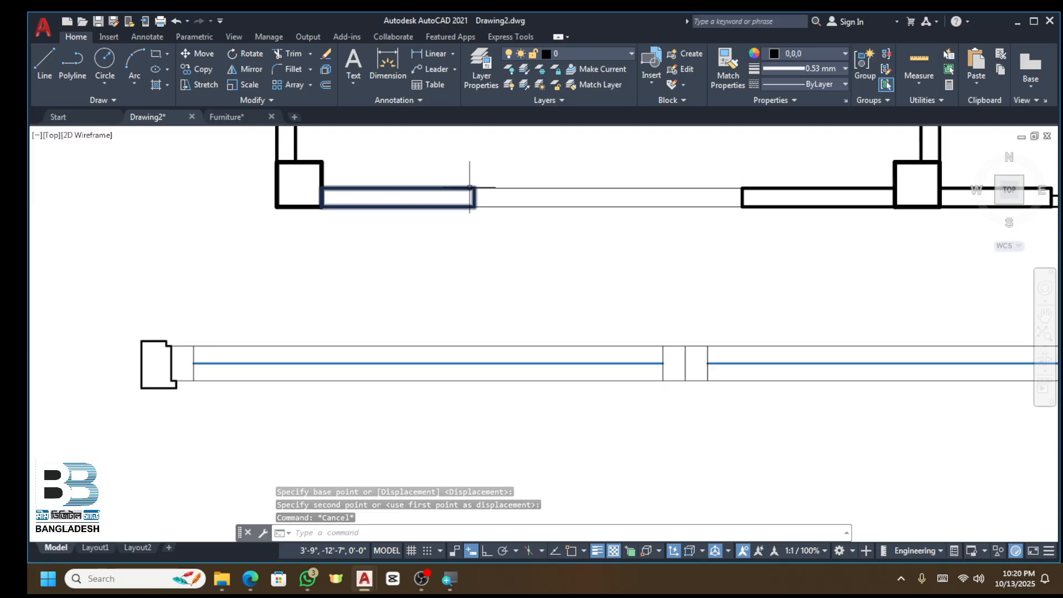
pyautogui.scroll(-4, 405, 237)
pyautogui.scroll(2, 689, 252)
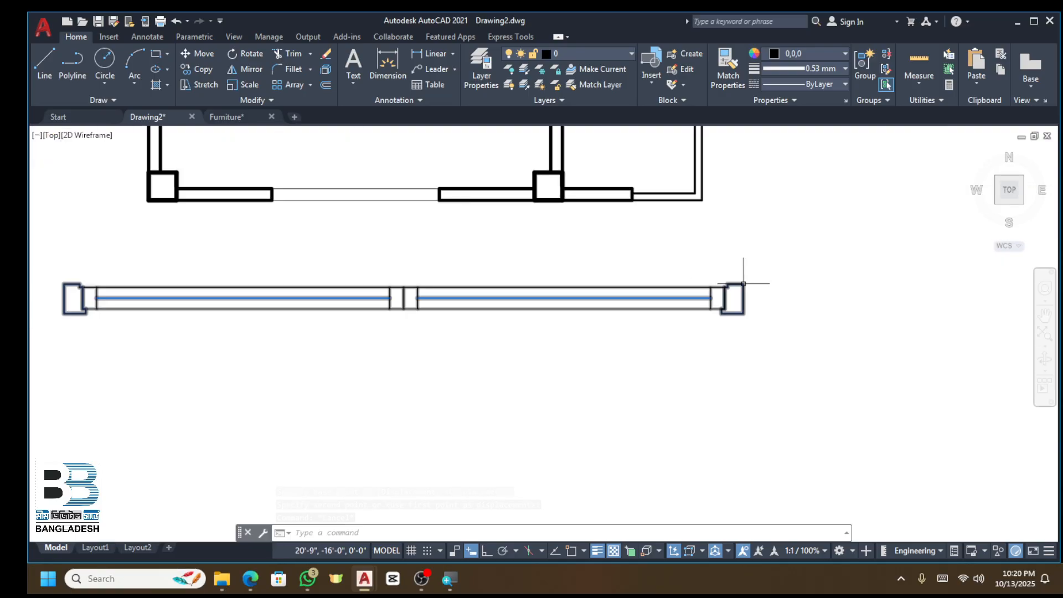
pyautogui.scroll(3, 452, 183)
pyautogui.scroll(-4, 500, 244)
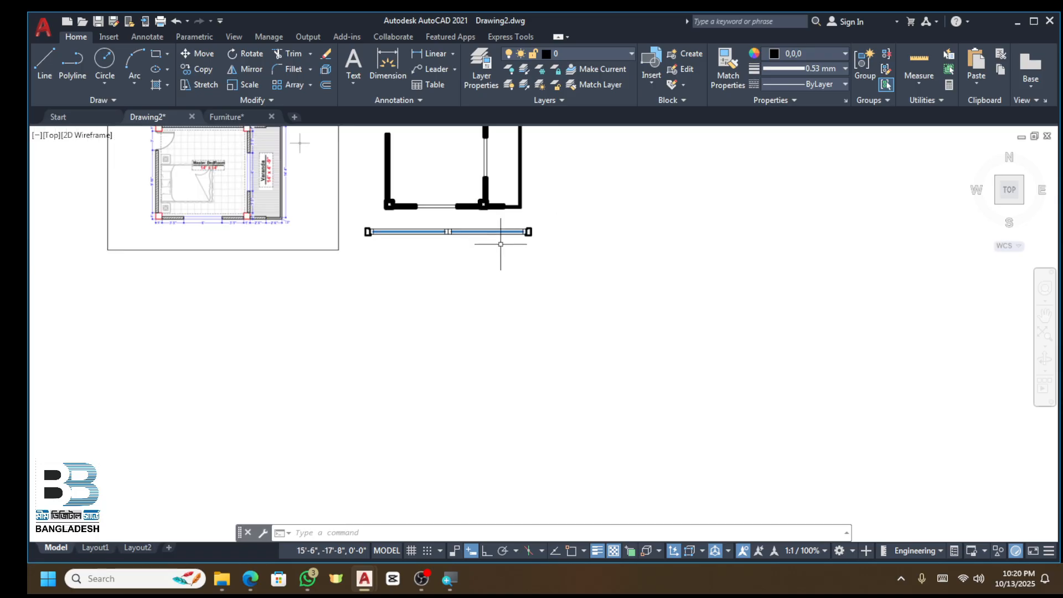
# Step: Start aligning the window group with object snap on, matching its upper-left corner to the upper-left corner of the lower wall opening
pyautogui.scroll(4, 473, 220)
pyautogui.click(648, 222)
pyautogui.click(467, 362)
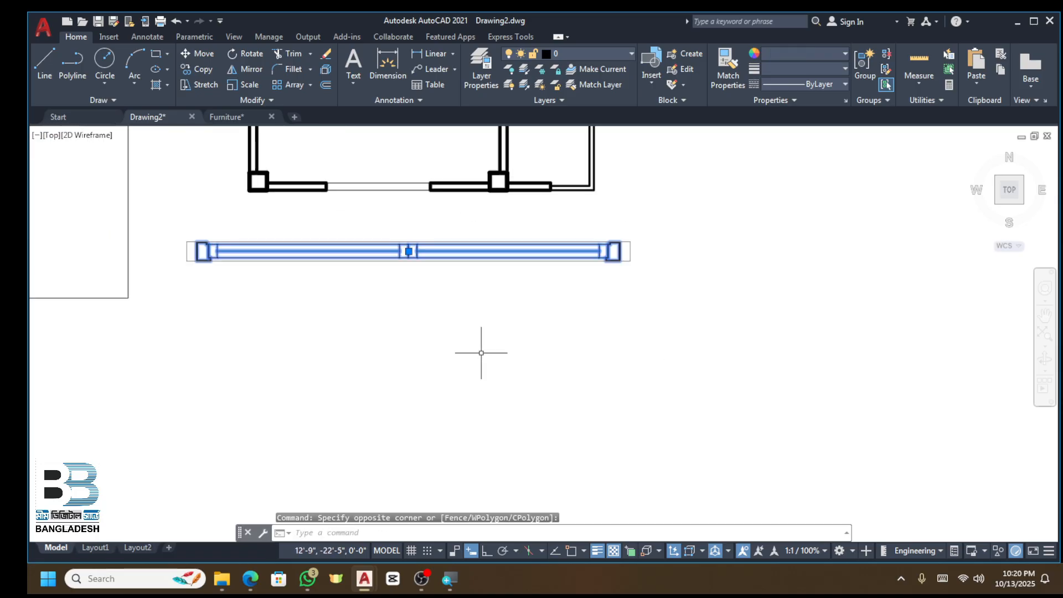
pyautogui.press('Return')
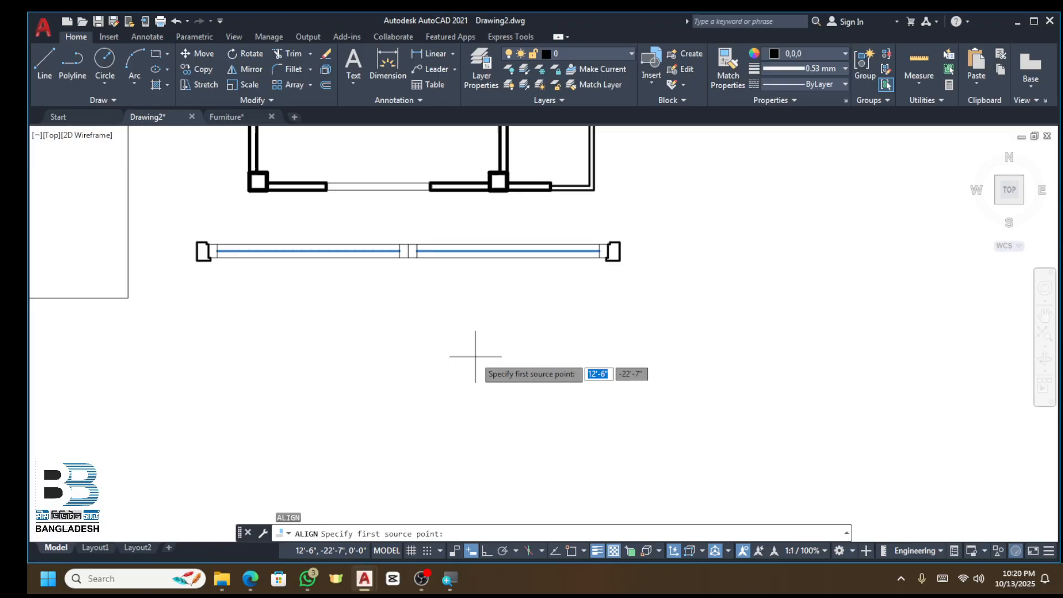
pyautogui.click(571, 550)
pyautogui.scroll(4, 209, 246)
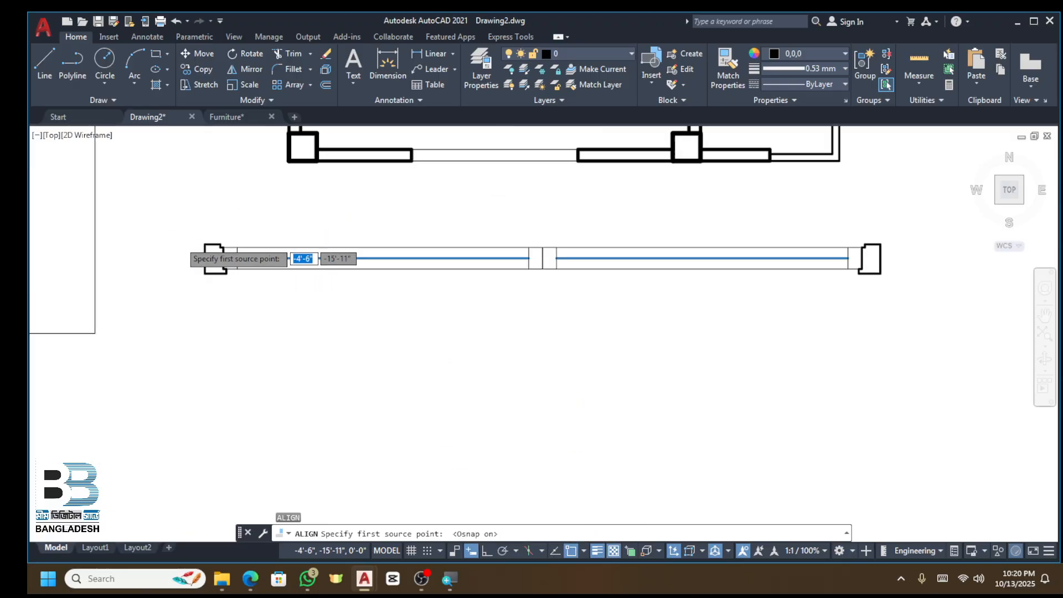
pyautogui.click(219, 245)
pyautogui.scroll(-5, 225, 308)
pyautogui.scroll(8, 273, 308)
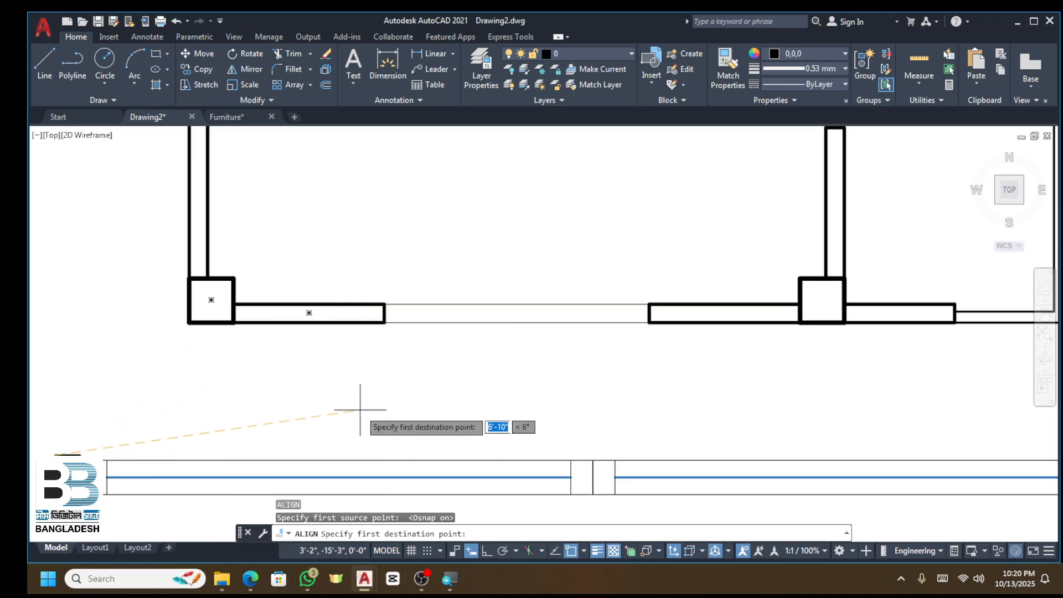
pyautogui.click(385, 303)
# Step: Match the window's upper-right corner to the opening's upper-right corner and try scaling the window to the alignment points
pyautogui.scroll(-3, 388, 321)
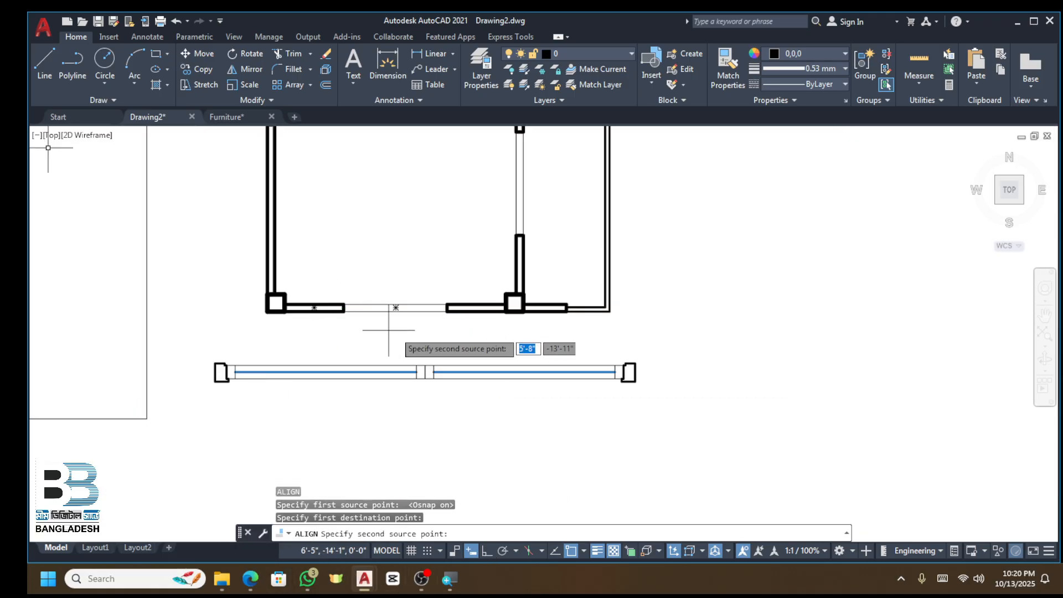
pyautogui.scroll(4, 619, 367)
pyautogui.click(646, 365)
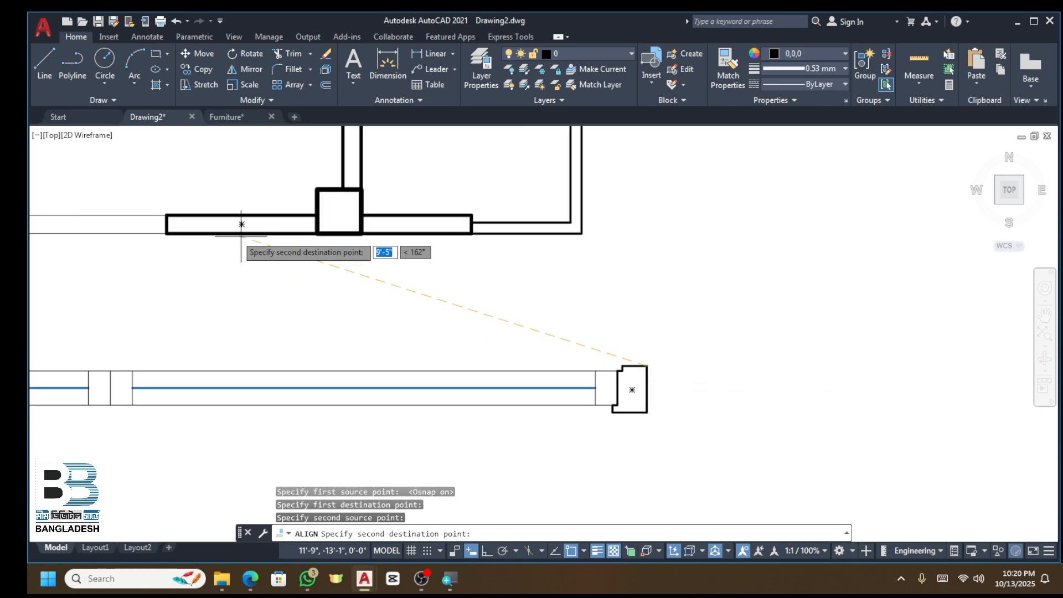
pyautogui.scroll(2, 185, 216)
pyautogui.click(186, 214)
pyautogui.press('Return')
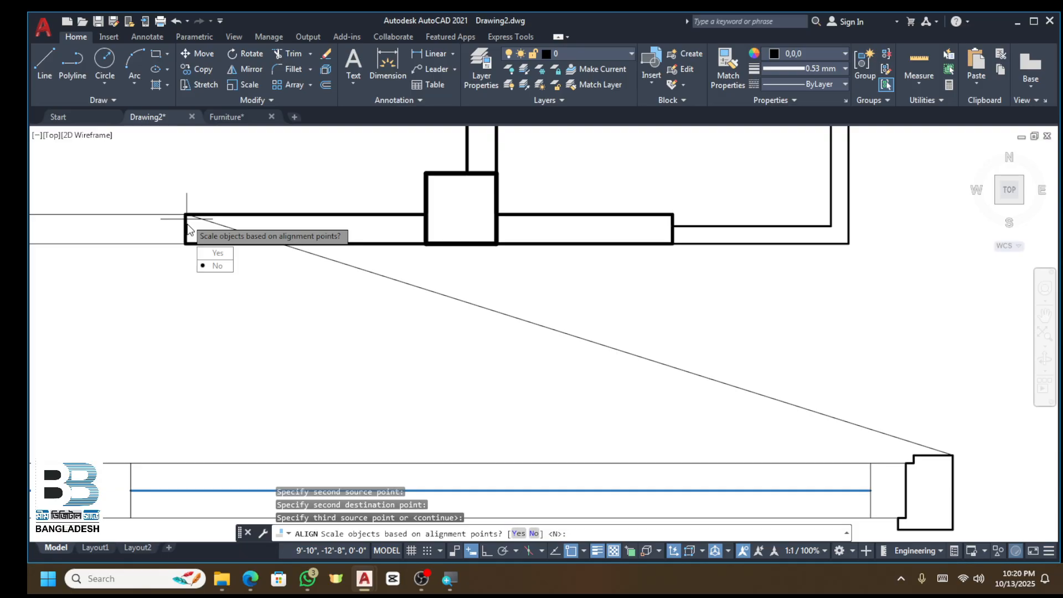
pyautogui.click(211, 257)
pyautogui.moveTo(138, 245); pyautogui.dragTo(297, 254, button='middle')
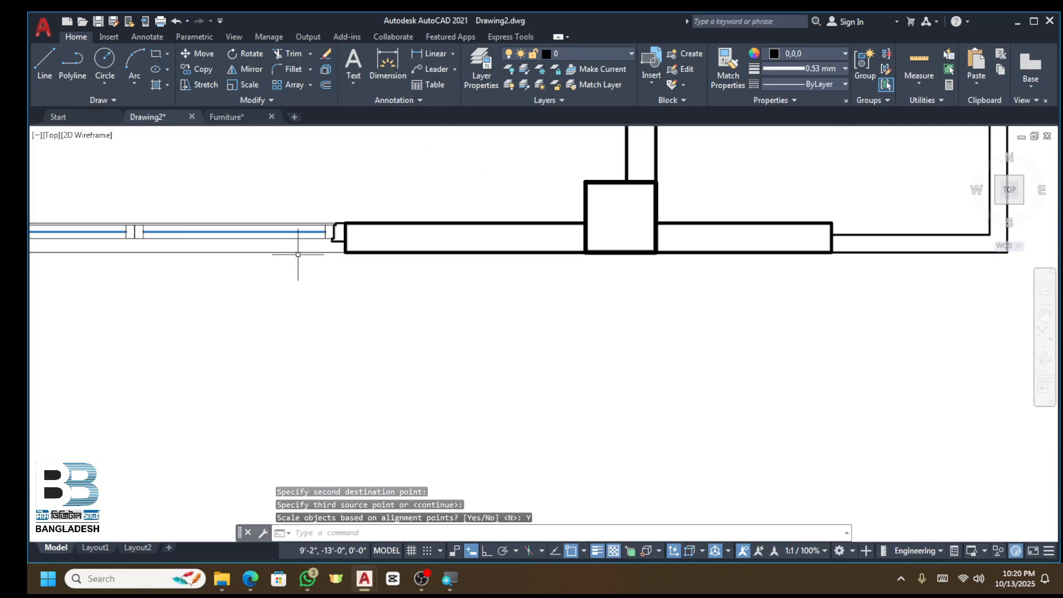
# Step: Undo the alignment of the window with the lower wall opening
pyautogui.hotkey('ctrl', 'z')
pyautogui.hotkey('ctrl', 'z')
pyautogui.hotkey('ctrl', 'z')
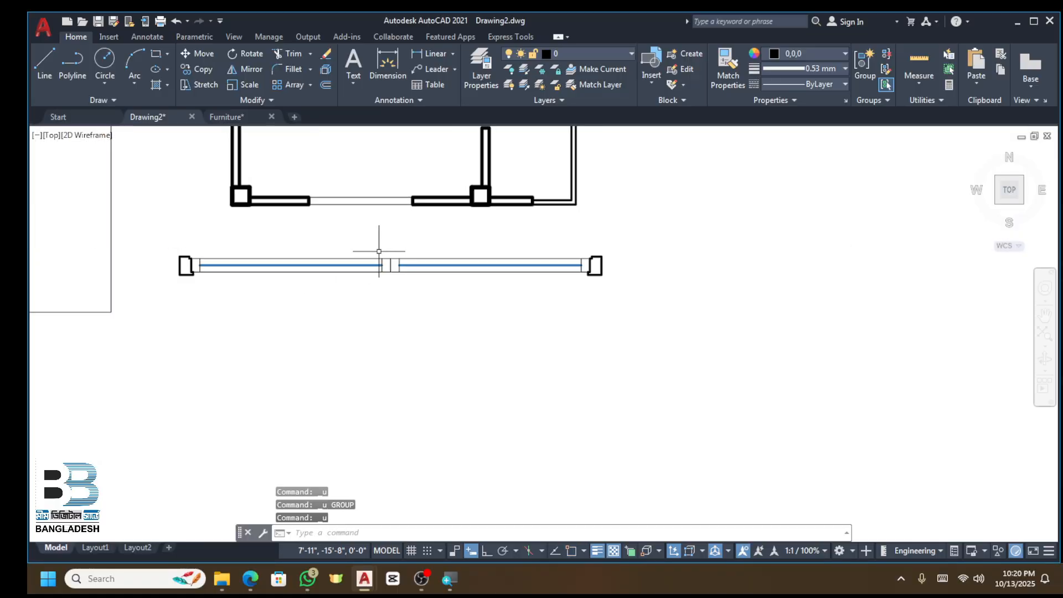
# Step: Start a new alignment of the window group, taking its upper-left corner to the upper-left corner of the lower wall opening
pyautogui.click(439, 245)
pyautogui.click(392, 291)
pyautogui.press('Escape')
pyautogui.click(402, 261)
pyautogui.click(389, 278)
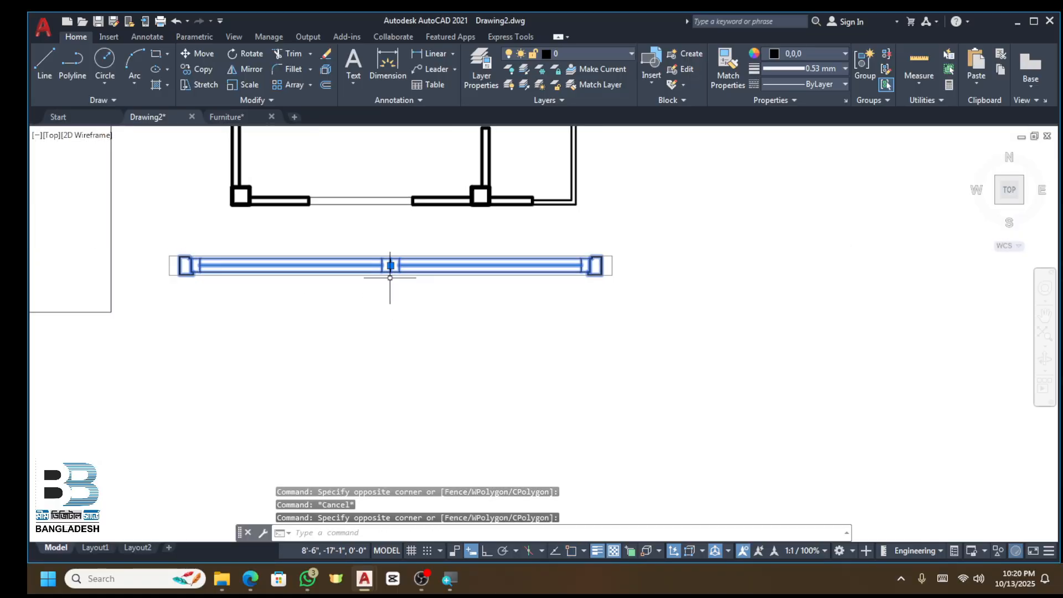
pyautogui.press('Return')
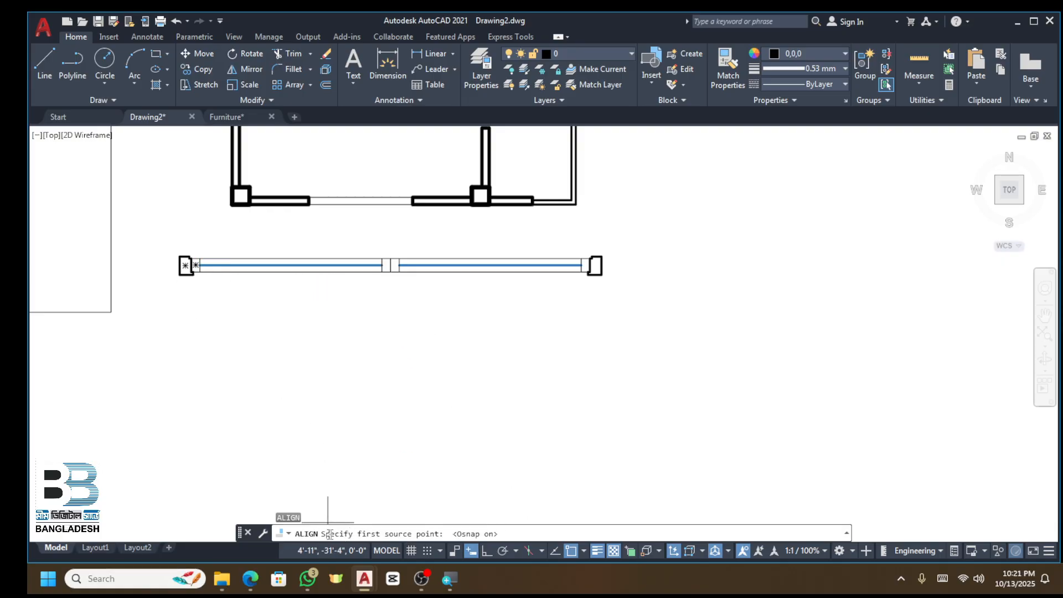
pyautogui.scroll(4, 173, 261)
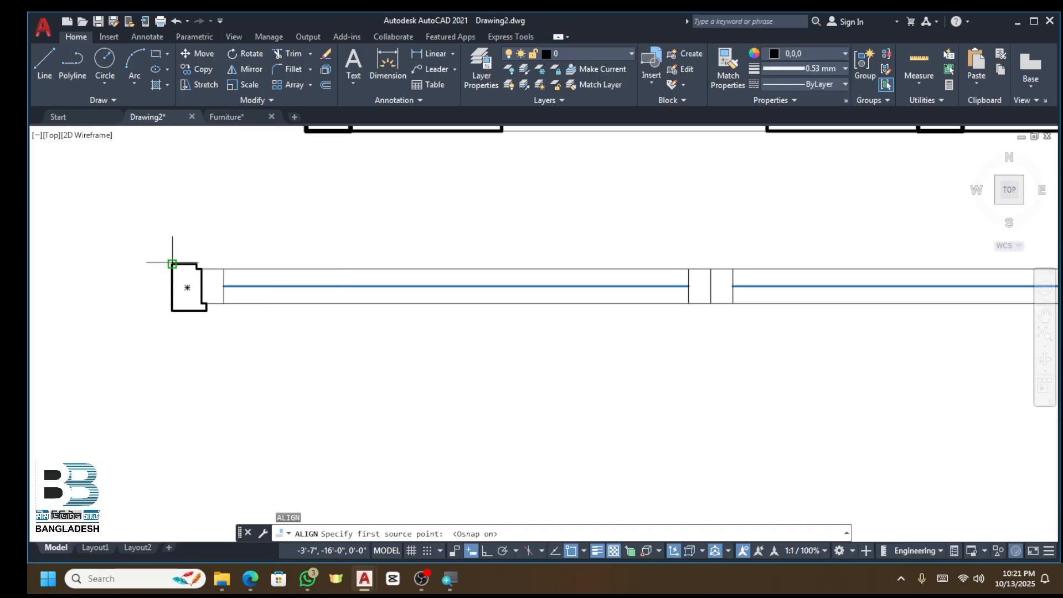
pyautogui.click(172, 264)
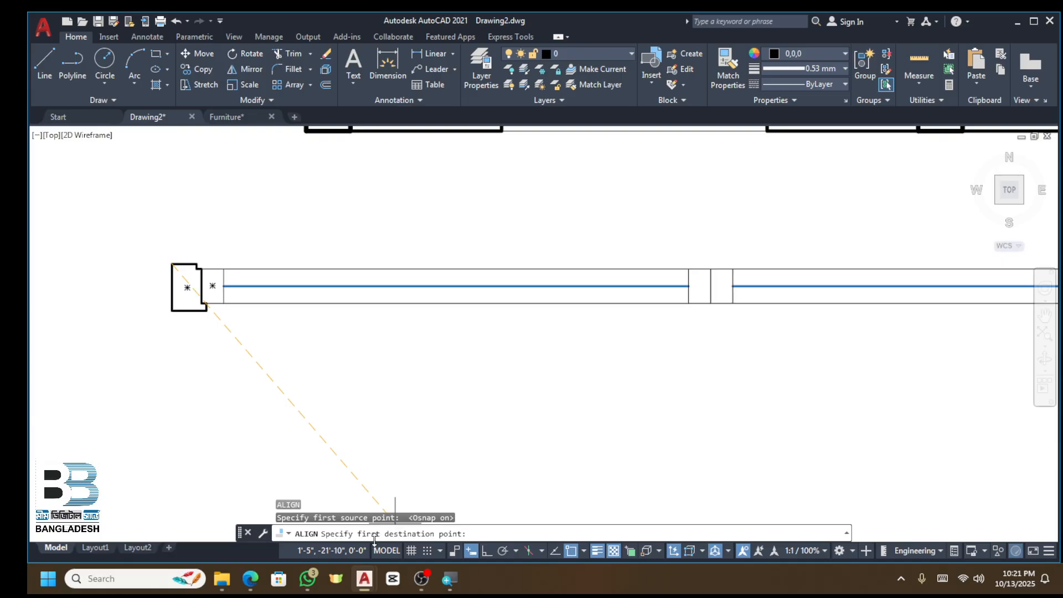
pyautogui.scroll(-3, 395, 512)
pyautogui.scroll(3, 343, 410)
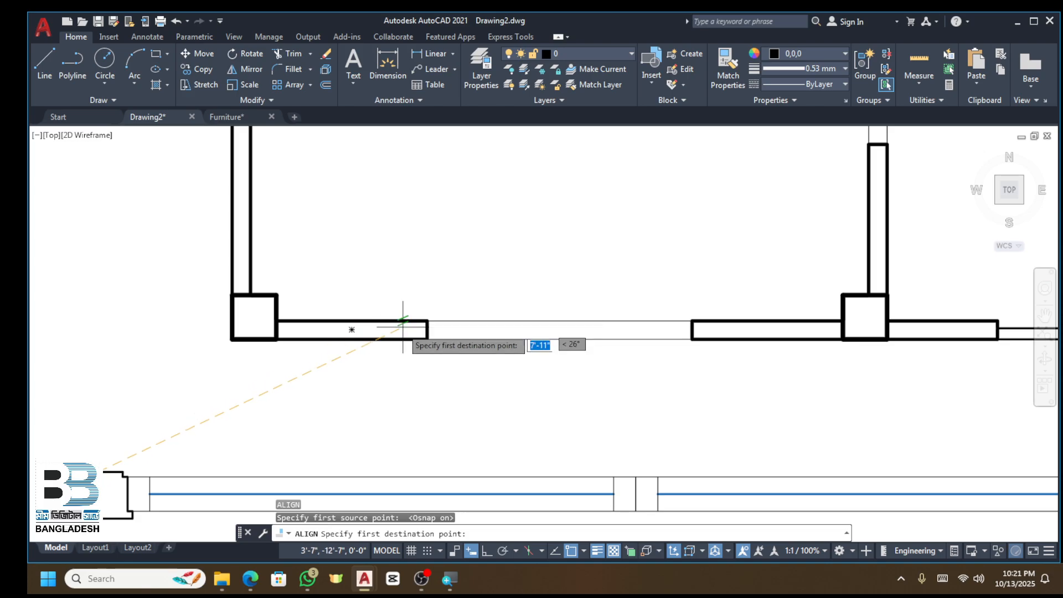
pyautogui.click(427, 321)
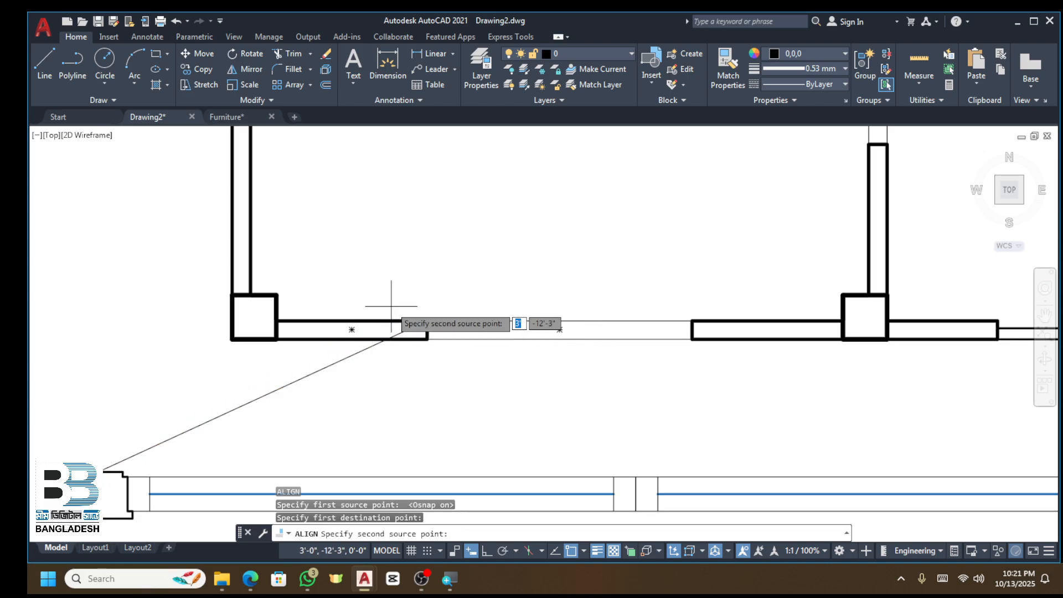
# Step: Take the window's upper-right corner to the opening's upper-right corner and scale the window to the alignment points
pyautogui.scroll(-3, 393, 299)
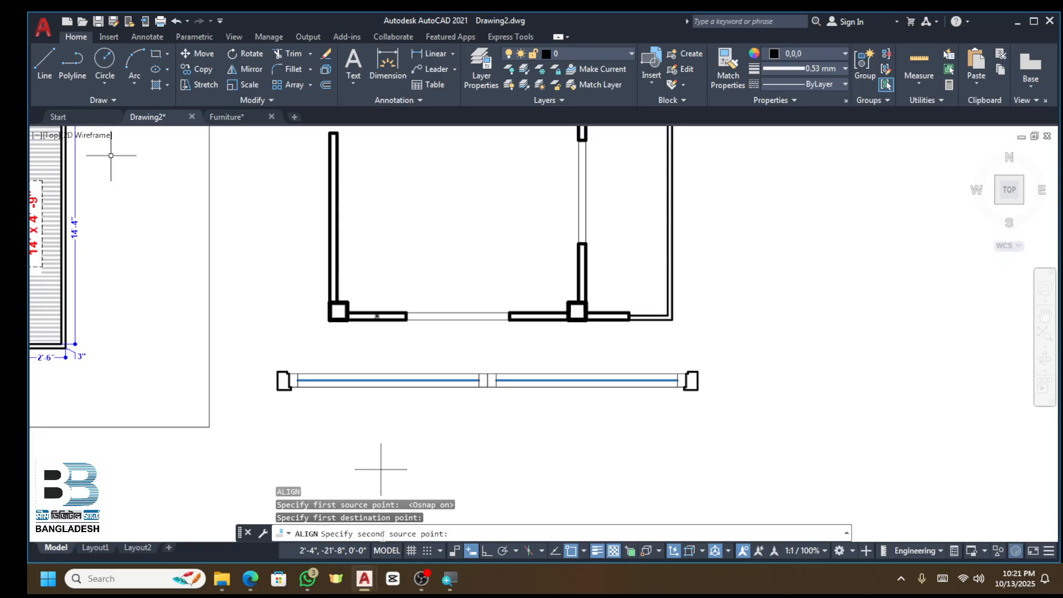
pyautogui.scroll(4, 689, 376)
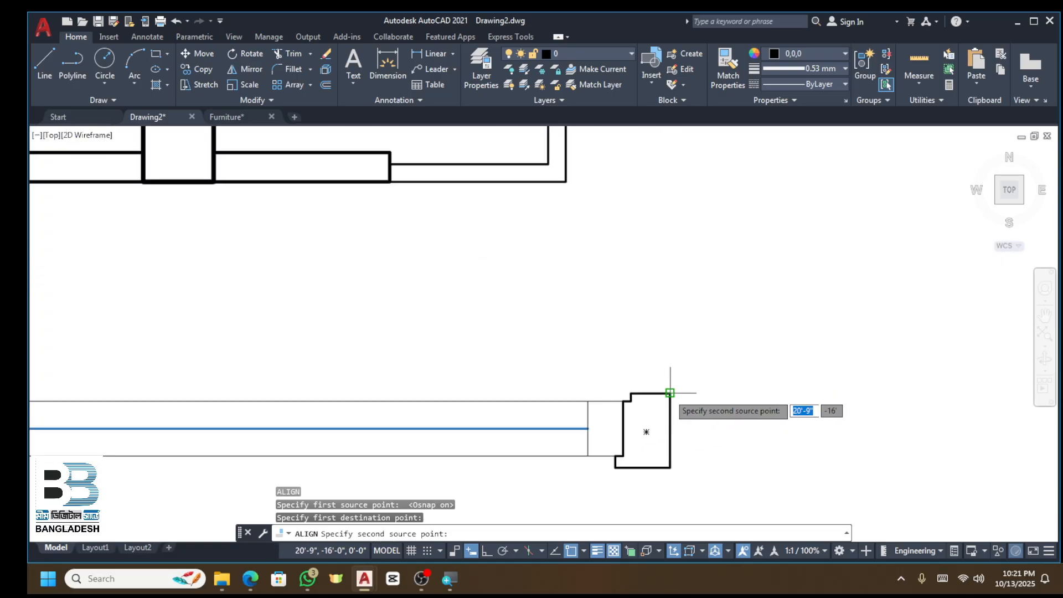
pyautogui.click(669, 392)
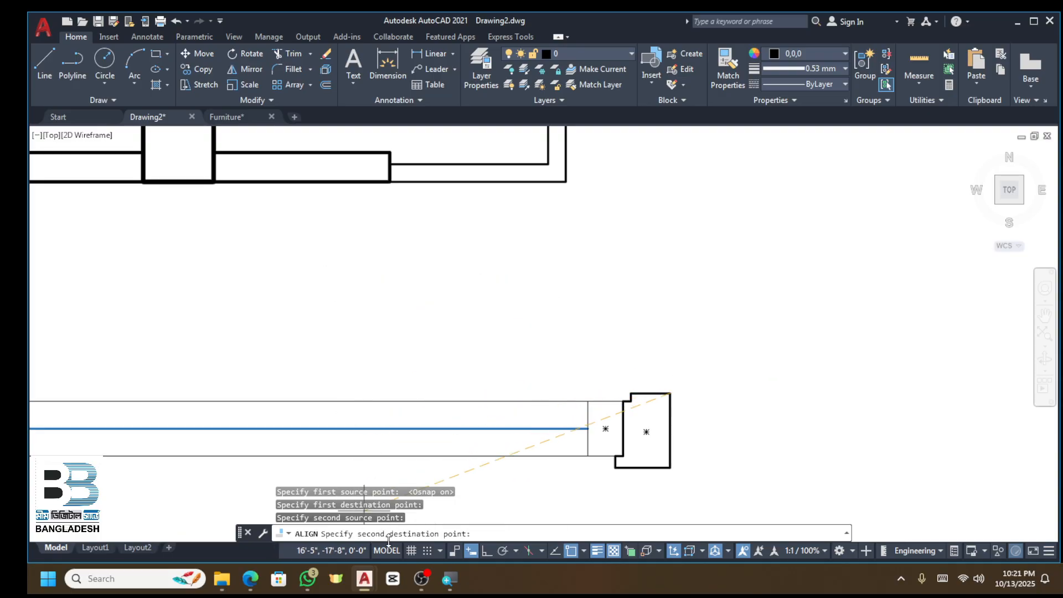
pyautogui.scroll(-4, 437, 465)
pyautogui.scroll(5, 330, 394)
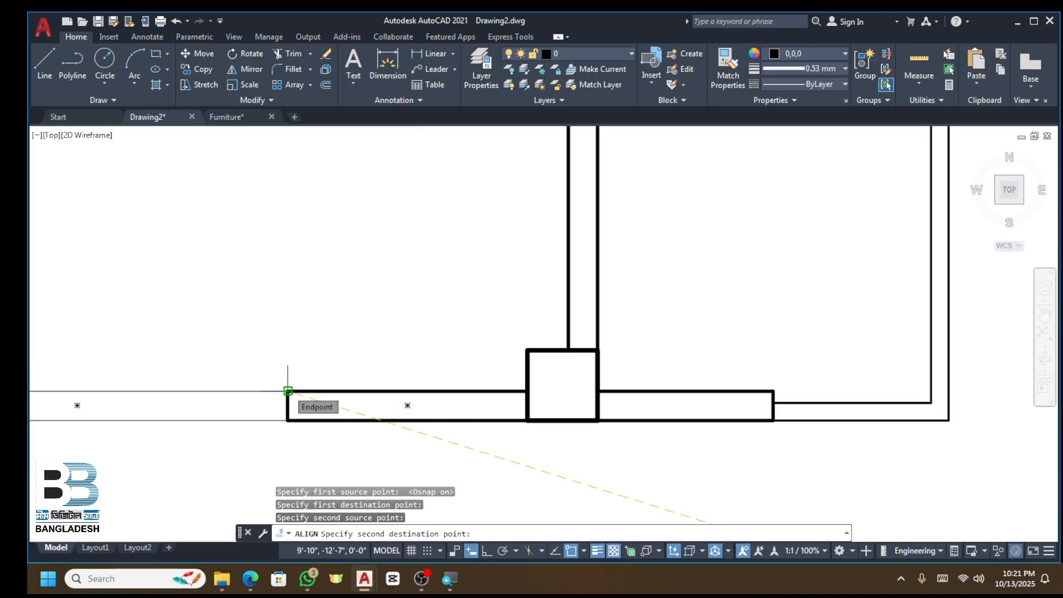
pyautogui.click(288, 391)
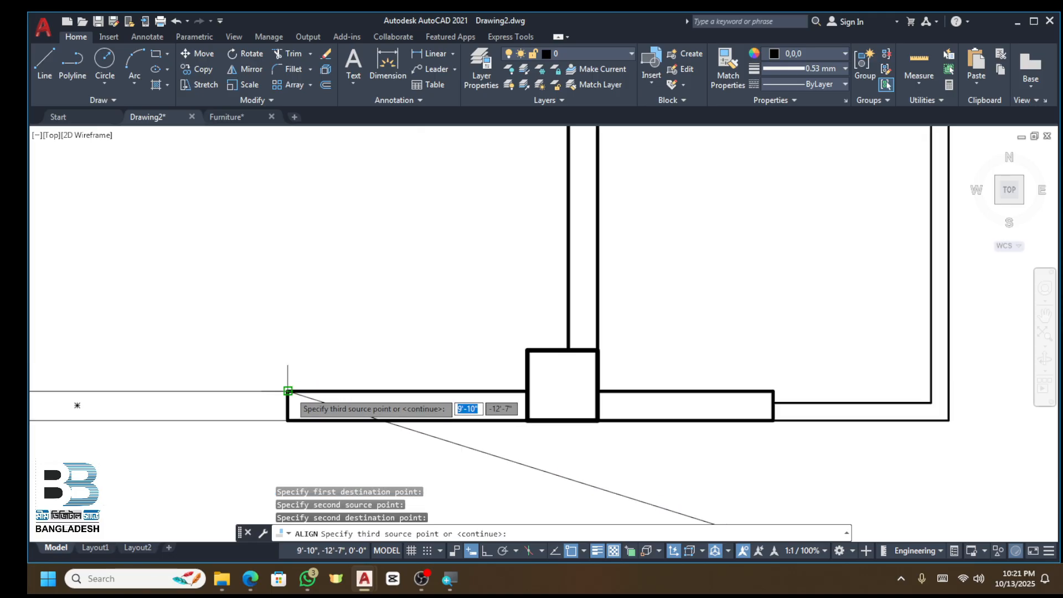
pyautogui.press('Return')
pyautogui.write('Y')
pyautogui.press('Return')
pyautogui.scroll(-5, 371, 321)
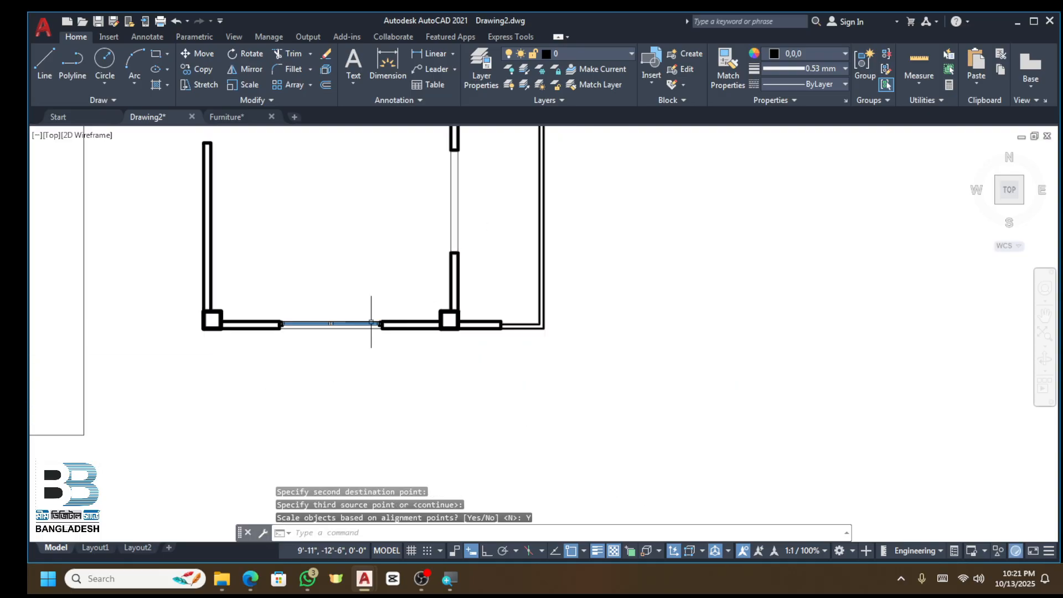
# Step: Examine how both ends of the aligned window fit against the lower wall segments
pyautogui.scroll(4, 312, 326)
pyautogui.scroll(3, 425, 309)
pyautogui.scroll(2, 676, 324)
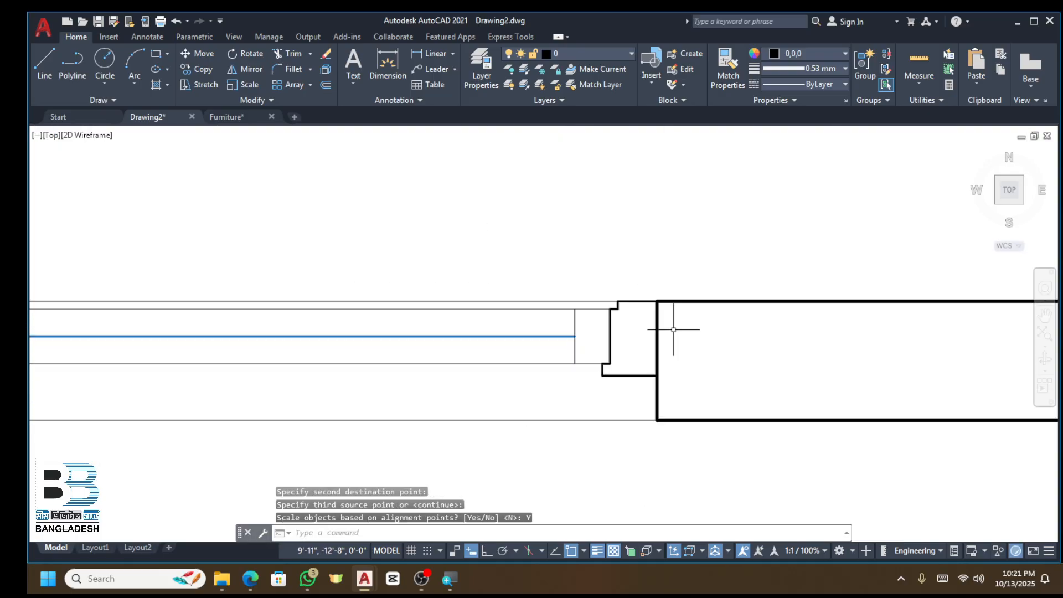
pyautogui.scroll(-5, 553, 357)
pyautogui.scroll(5, 425, 302)
pyautogui.moveTo(425, 302); pyautogui.dragTo(233, 391, button='middle')
pyautogui.scroll(-2, 498, 368)
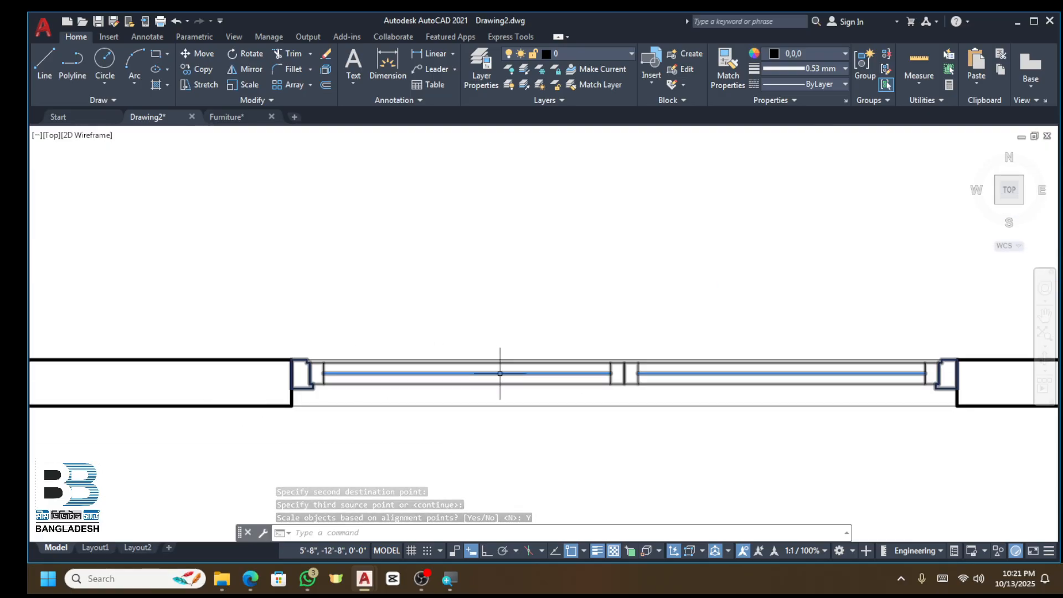
# Step: Copy the window by its upper-left corner to the lower-left corner of the wall segment above the veranda-side opening
pyautogui.click(497, 382)
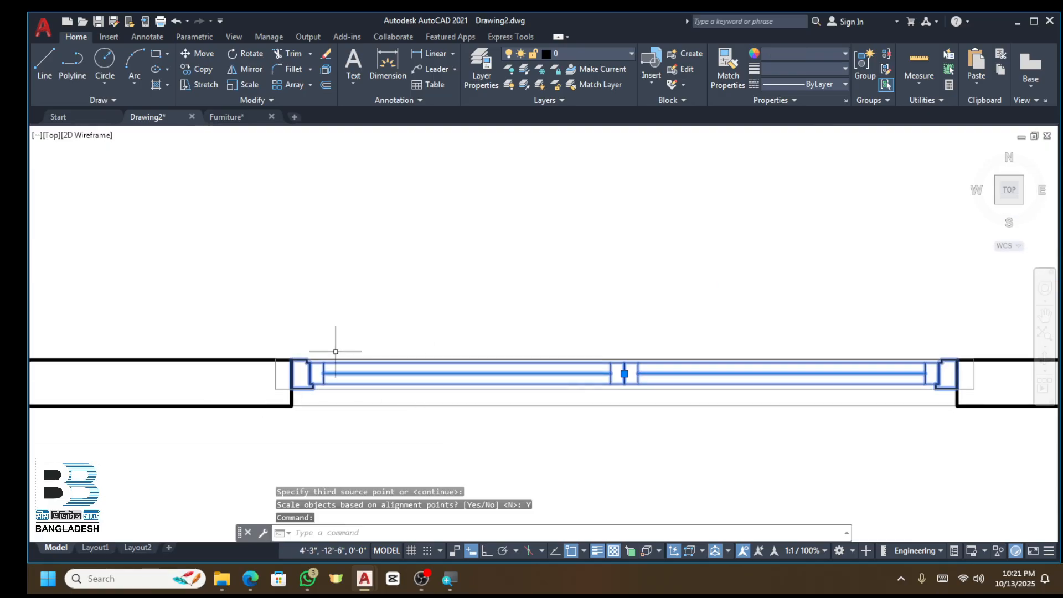
pyautogui.write('CO')
pyautogui.press('Return')
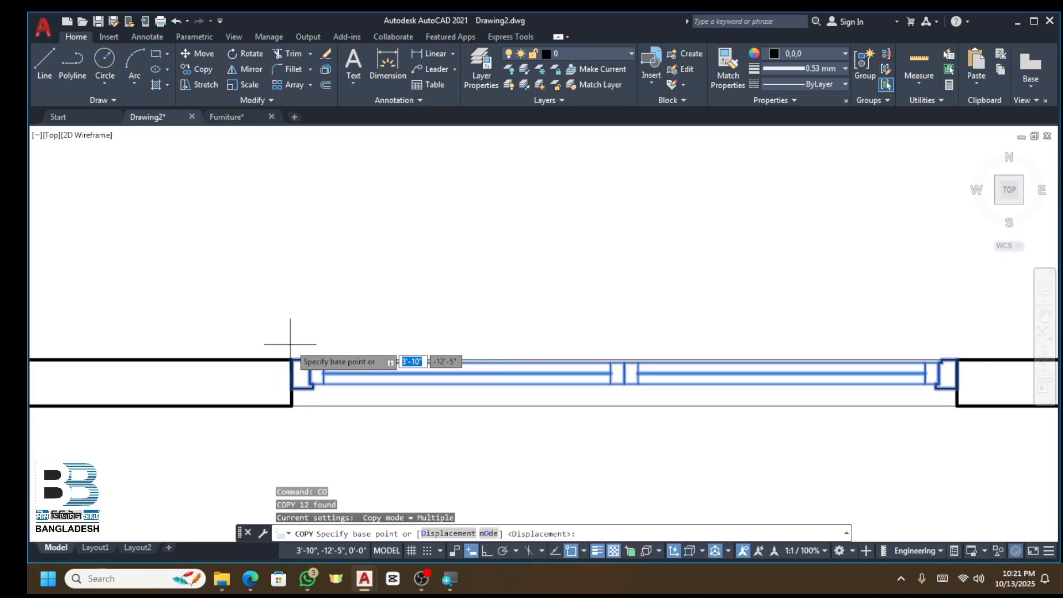
pyautogui.click(291, 358)
pyautogui.scroll(-4, 277, 372)
pyautogui.scroll(5, 491, 215)
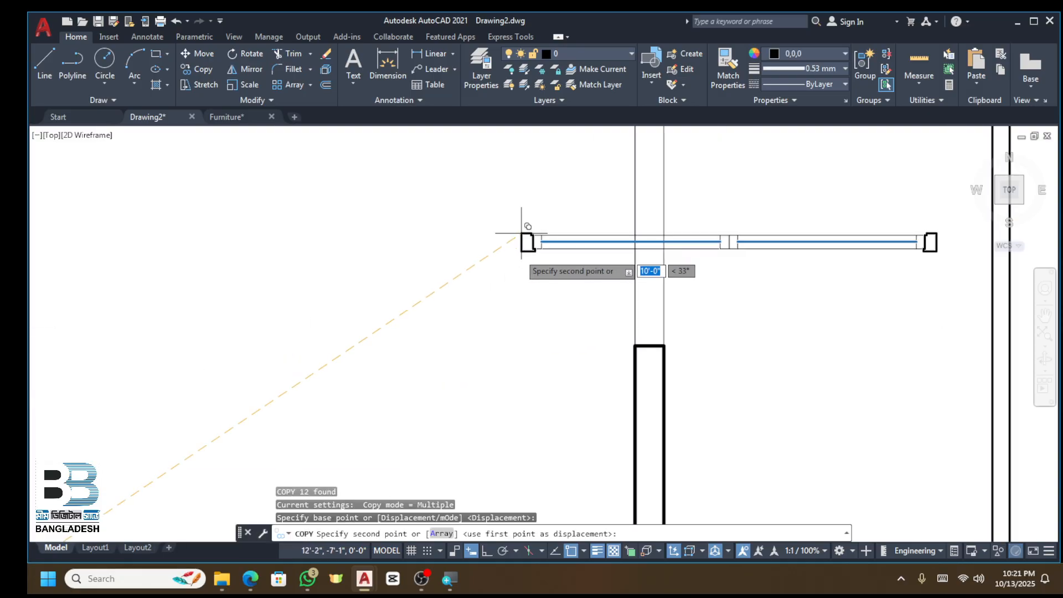
pyautogui.scroll(-5, 531, 197)
pyautogui.scroll(5, 530, 256)
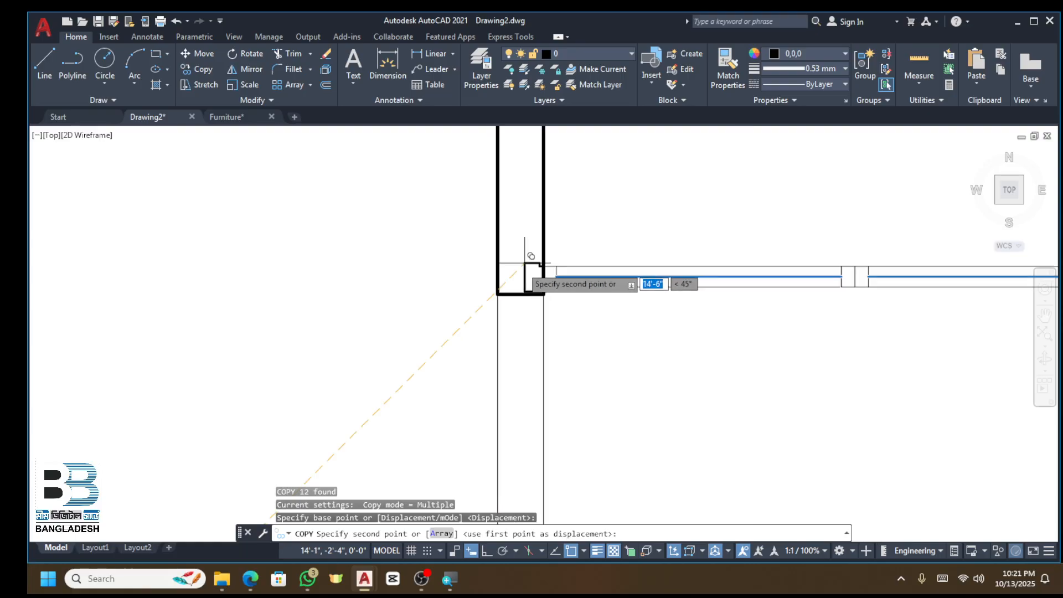
pyautogui.click(500, 296)
pyautogui.press('Escape')
# Step: Rotate the copied window about its upper-left corner to point straight down, with ortho on
pyautogui.click(584, 289)
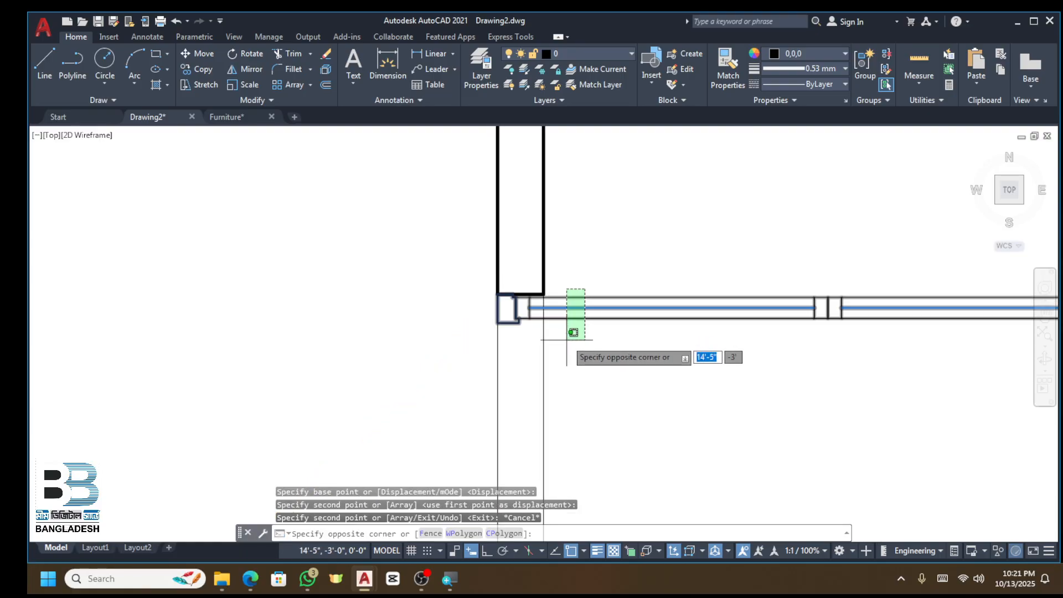
pyautogui.press('Escape')
pyautogui.click(608, 275)
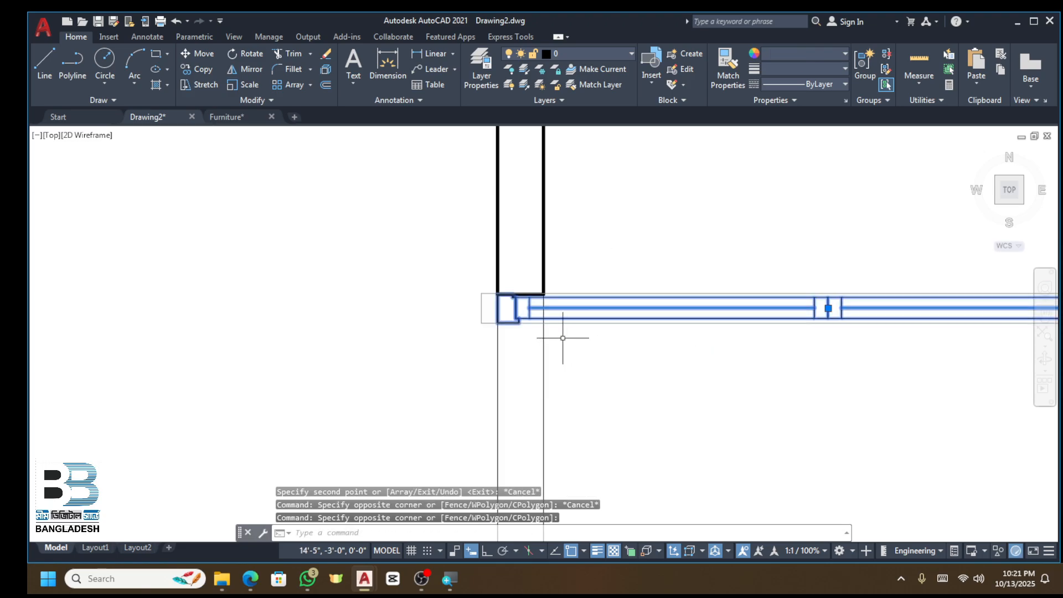
pyautogui.write('ro')
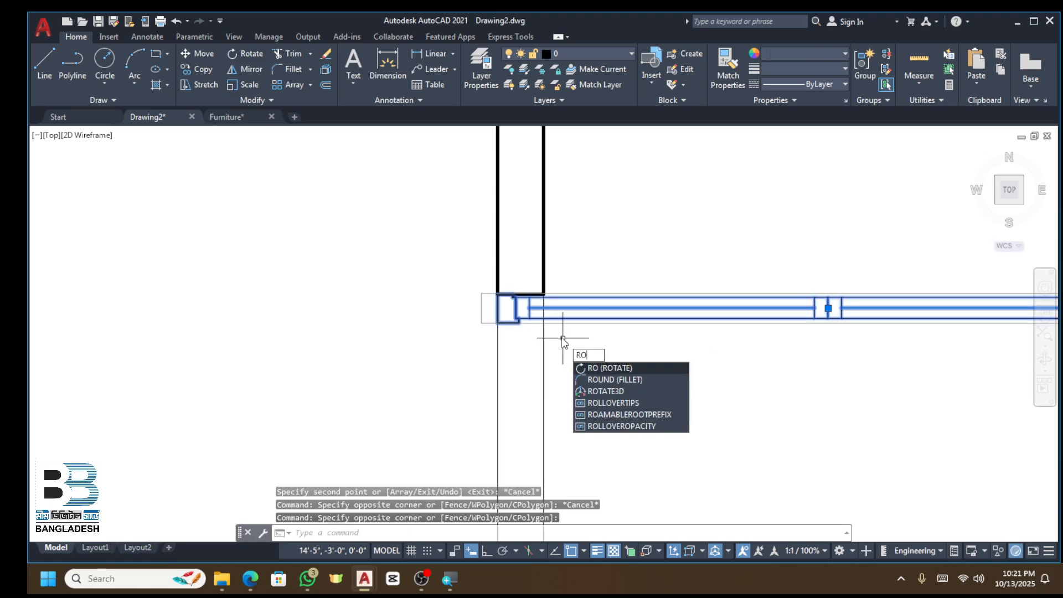
pyautogui.press('Return')
pyautogui.click(499, 307)
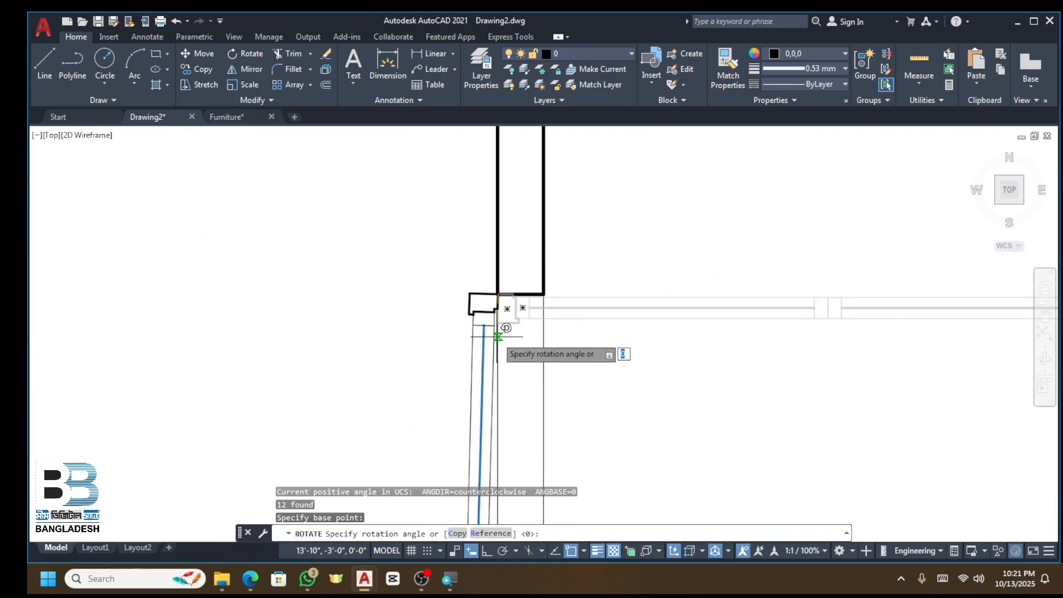
pyautogui.click(487, 551)
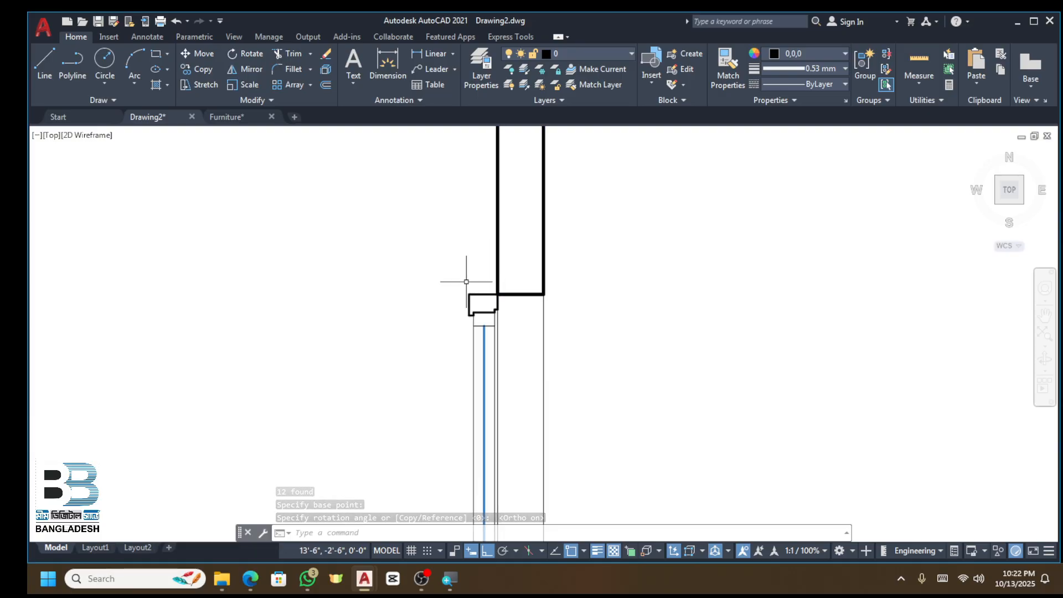
# Step: Move the rotated window by its upper-left corner to the wall segment's lower-left corner so it sits inside the veranda-side opening
pyautogui.scroll(-4, 480, 281)
pyautogui.scroll(6, 540, 277)
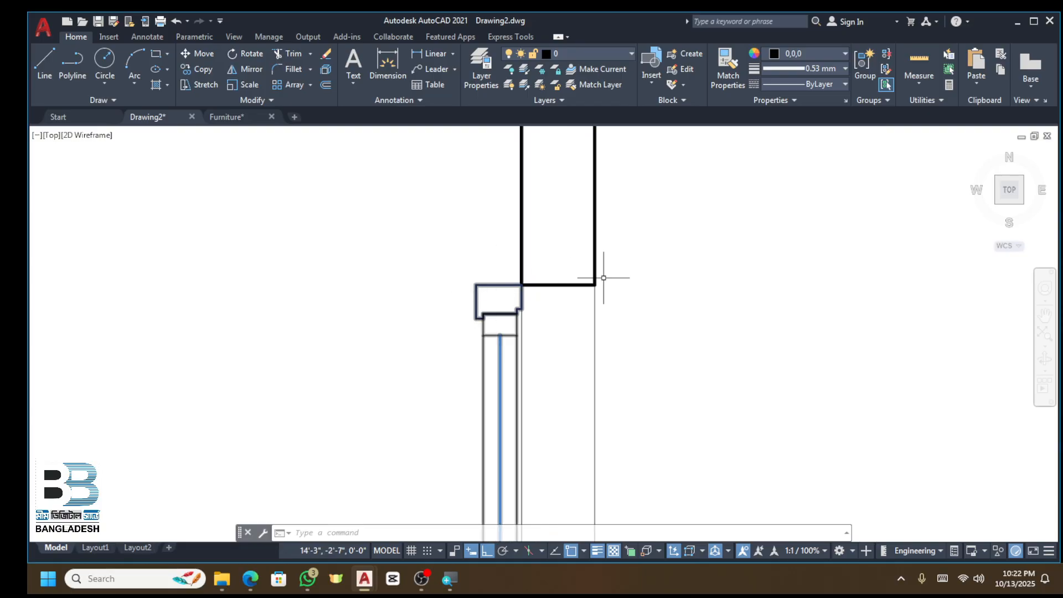
pyautogui.click(493, 269)
pyautogui.click(457, 311)
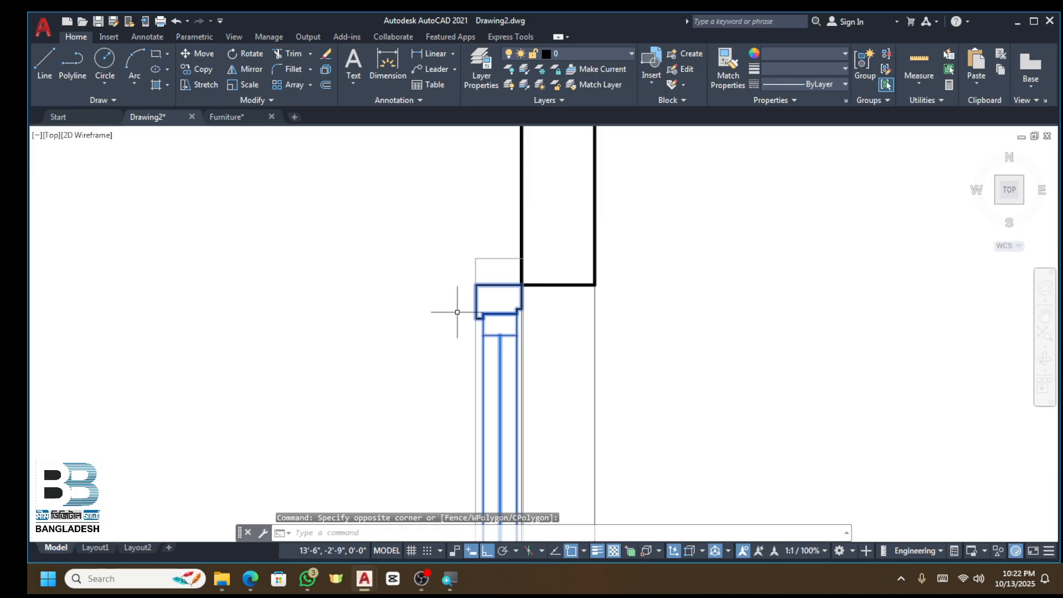
pyautogui.write('M')
pyautogui.press('Return')
pyautogui.click(476, 285)
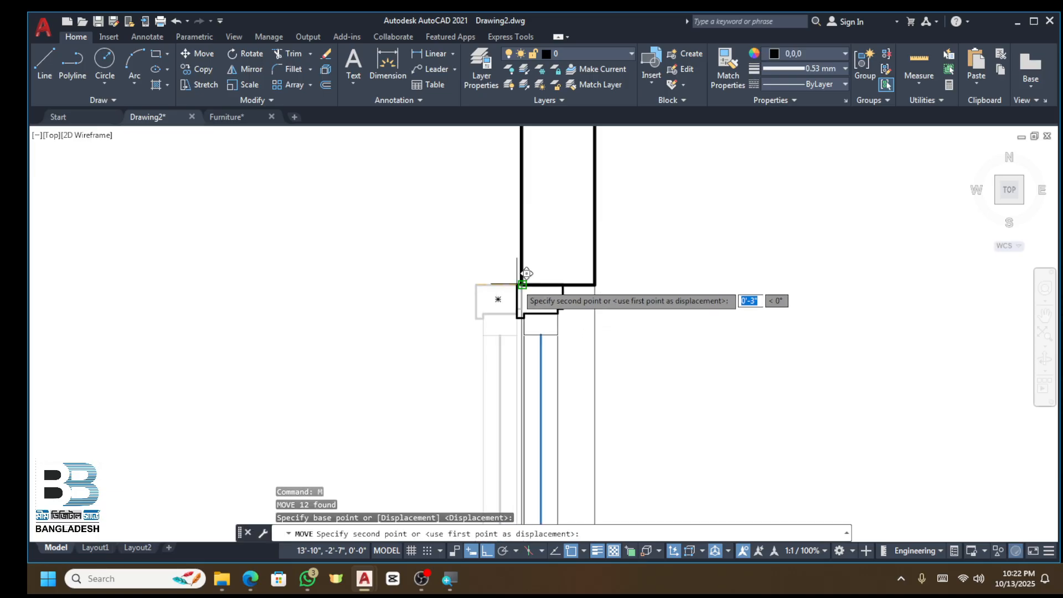
pyautogui.click(521, 285)
pyautogui.scroll(-5, 522, 282)
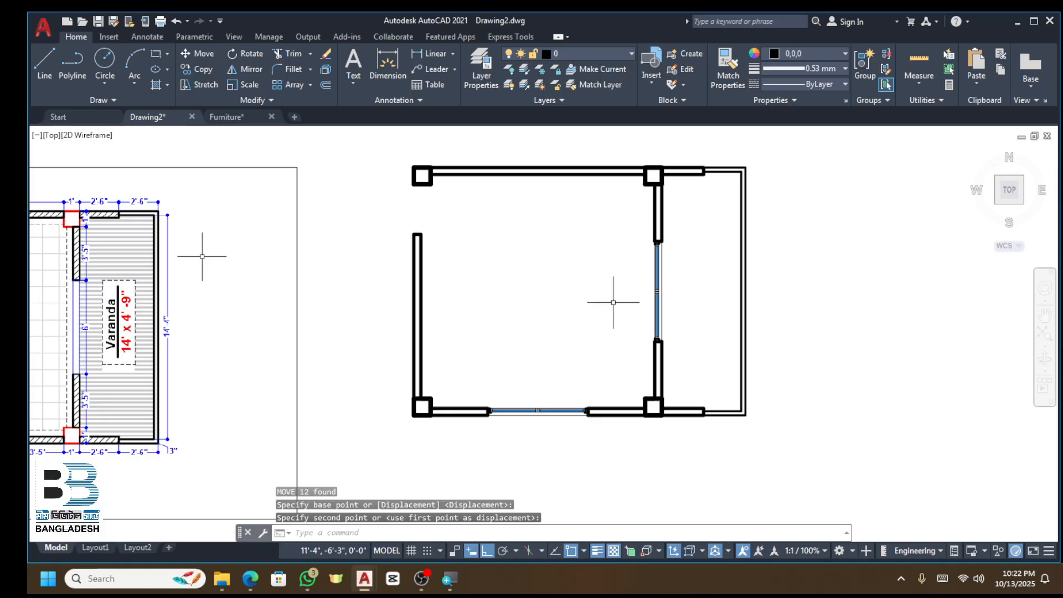
# Step: Check the door in the reference plan and group the leaf, swing arc and jambs of the door beside the bed
pyautogui.scroll(-2, 584, 311)
pyautogui.scroll(2, 135, 258)
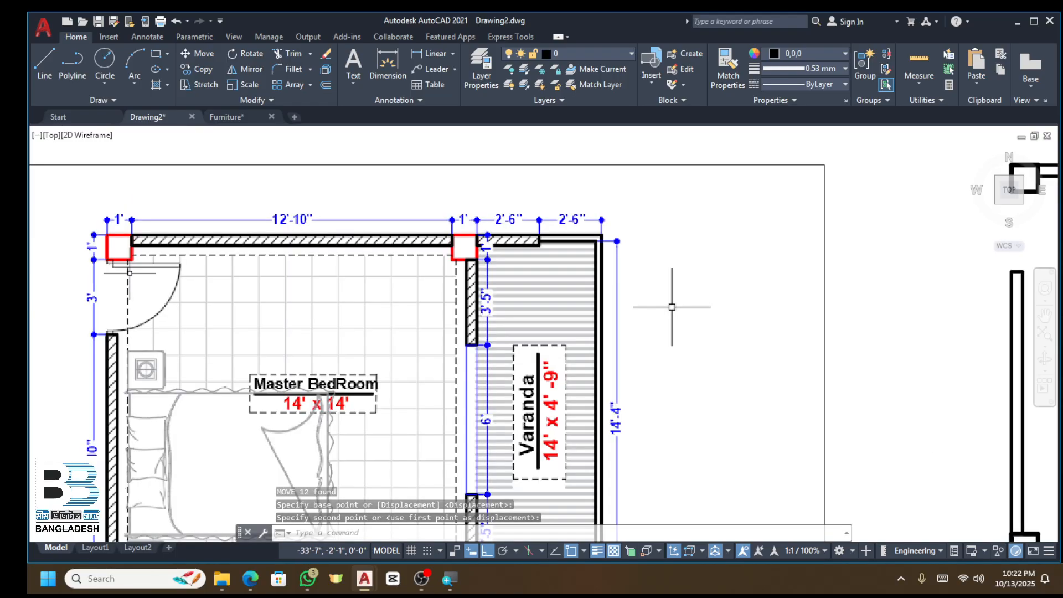
pyautogui.scroll(-6, 146, 277)
pyautogui.moveTo(927, 296); pyautogui.dragTo(711, 297, button='middle')
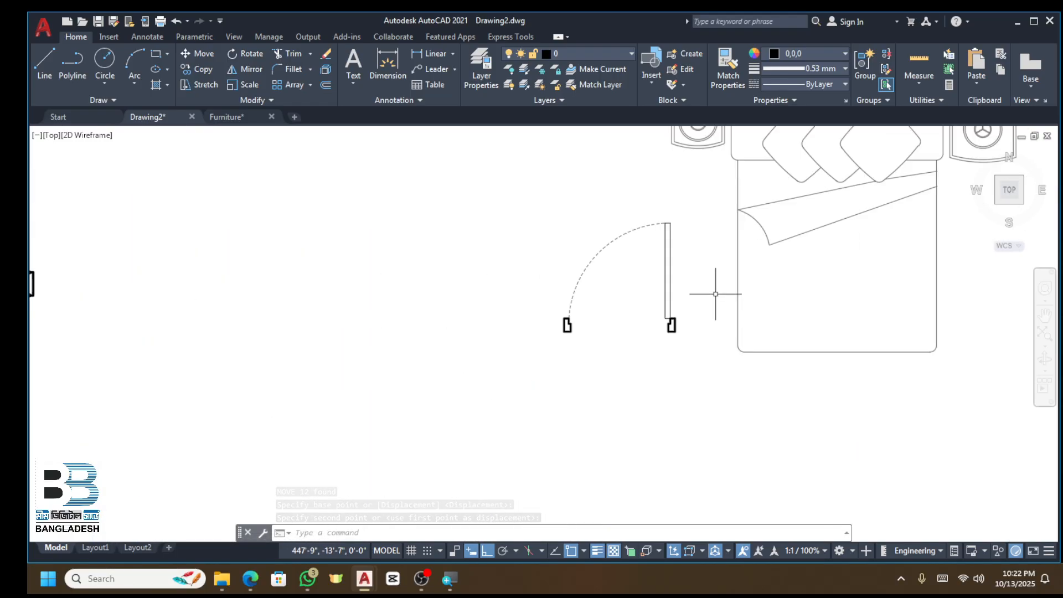
pyautogui.scroll(2, 712, 297)
pyautogui.click(640, 261)
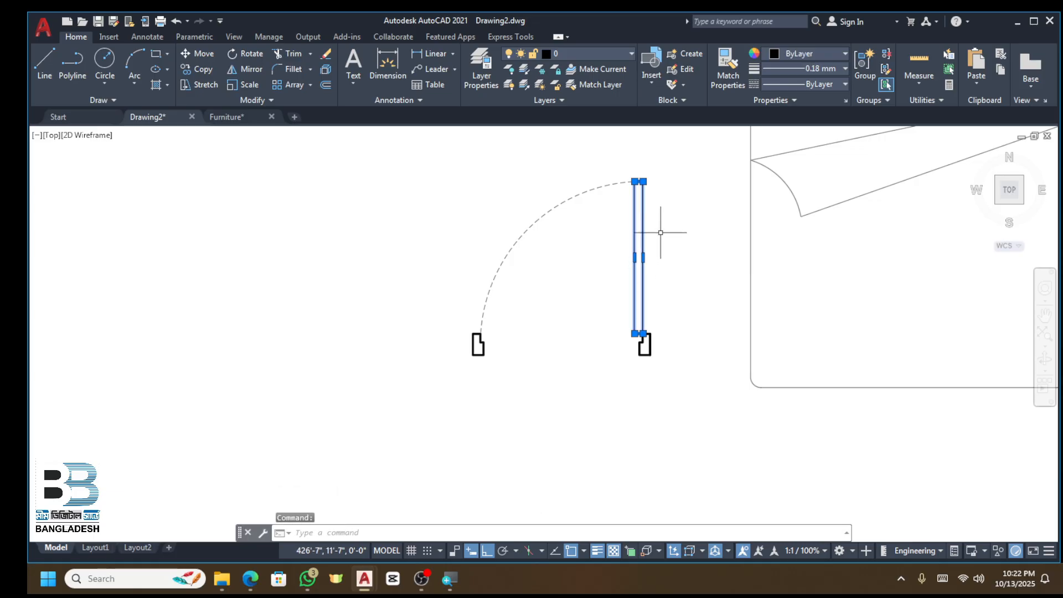
pyautogui.press('Escape')
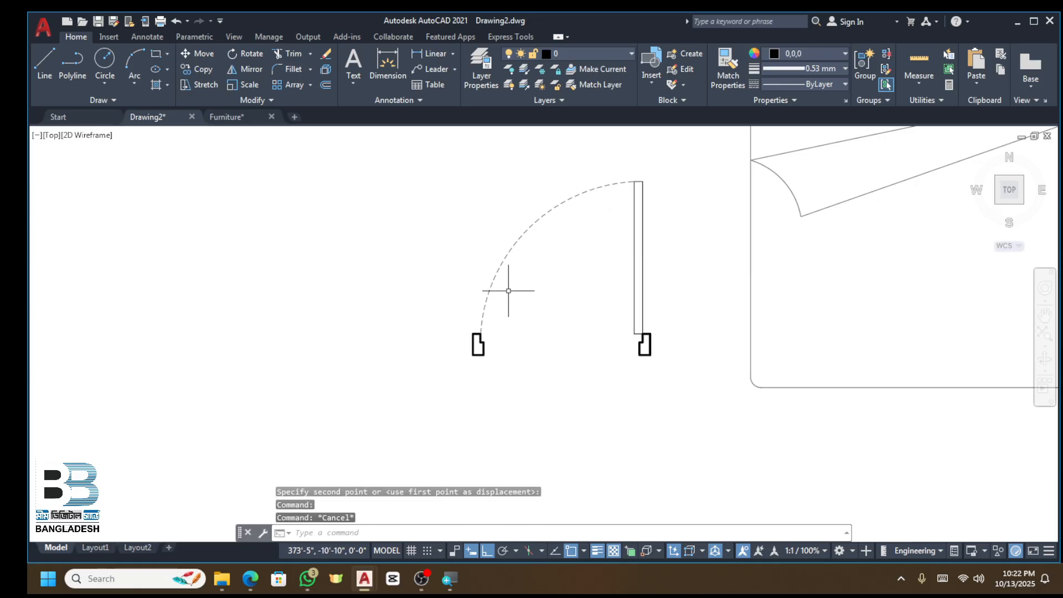
pyautogui.click(684, 157)
pyautogui.click(405, 419)
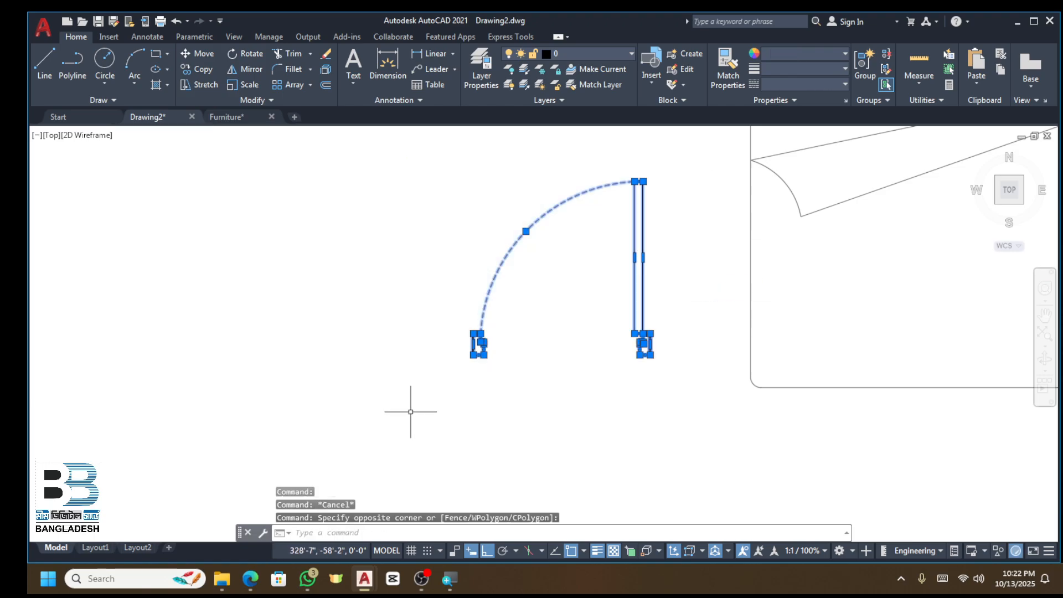
pyautogui.write('G')
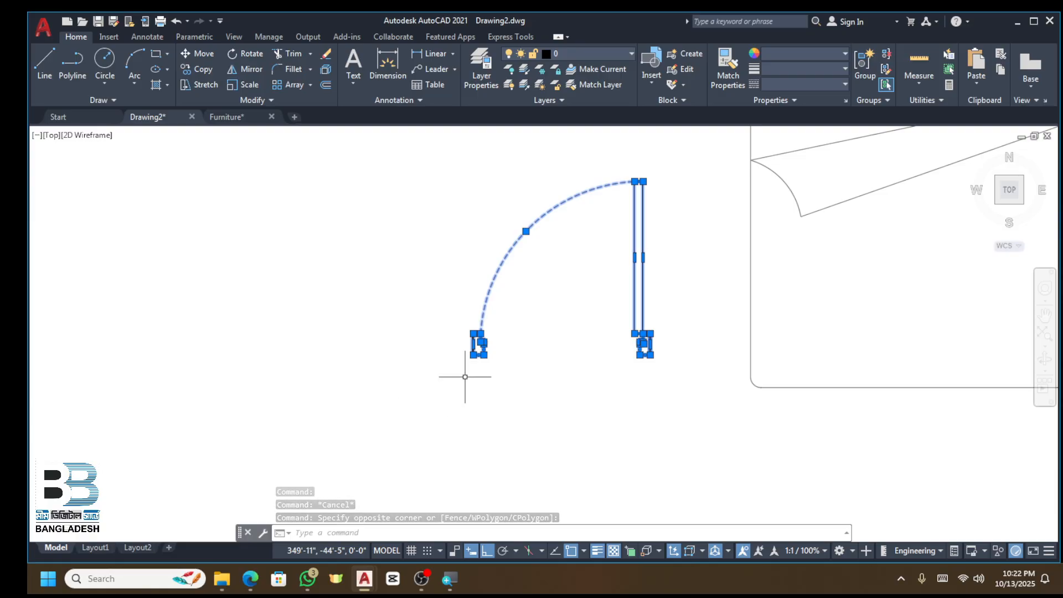
pyautogui.press('Return')
# Step: Move the grouped door from beside the bed to the empty area just above the reference plan, with ortho and object snap off
pyautogui.click(653, 276)
pyautogui.click(579, 317)
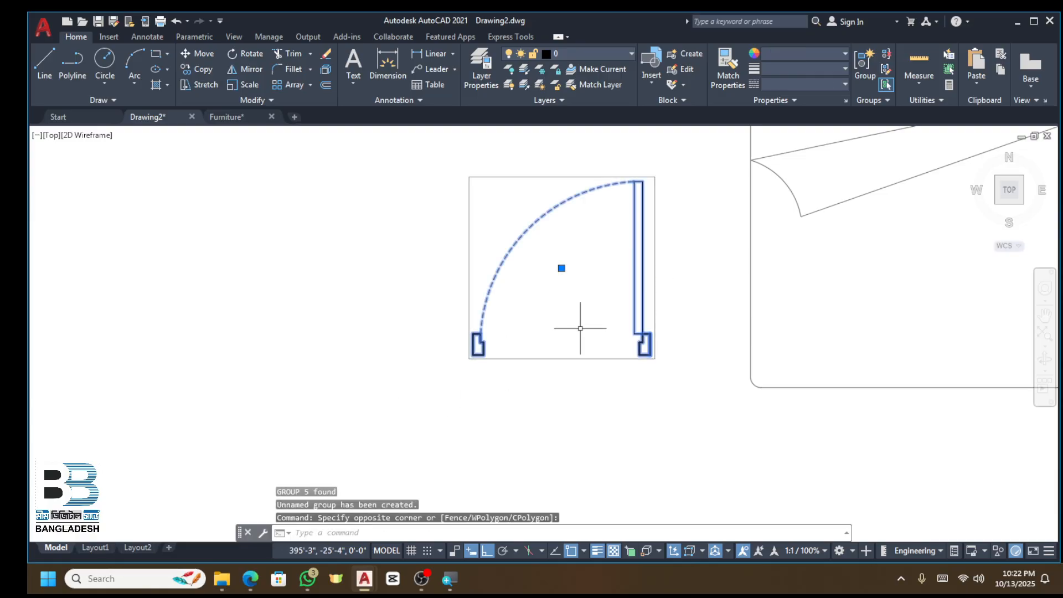
pyautogui.press('Return')
pyautogui.click(635, 276)
pyautogui.scroll(-8, 692, 321)
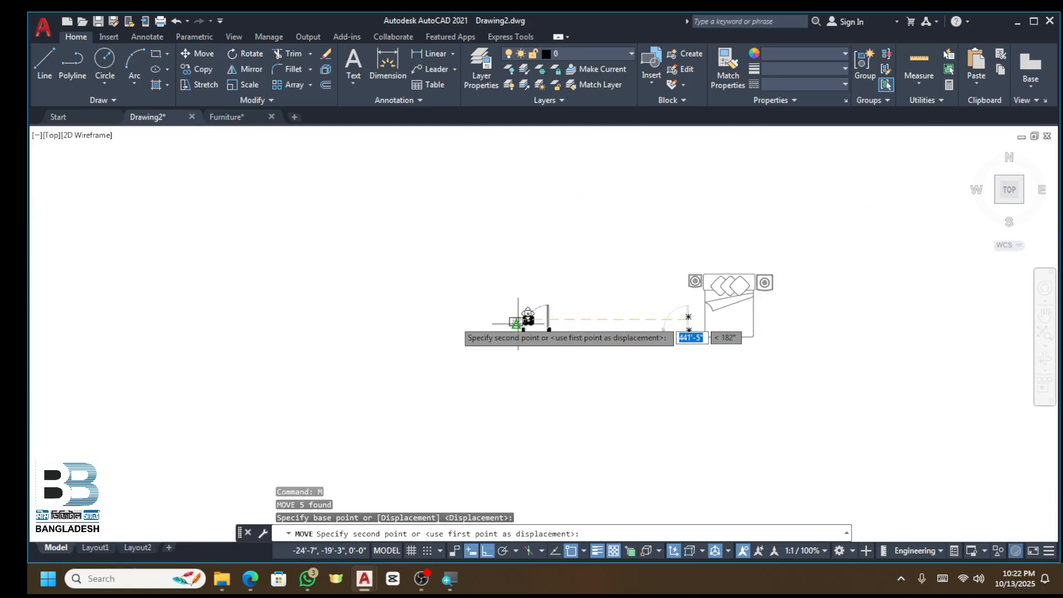
pyautogui.scroll(10, 492, 308)
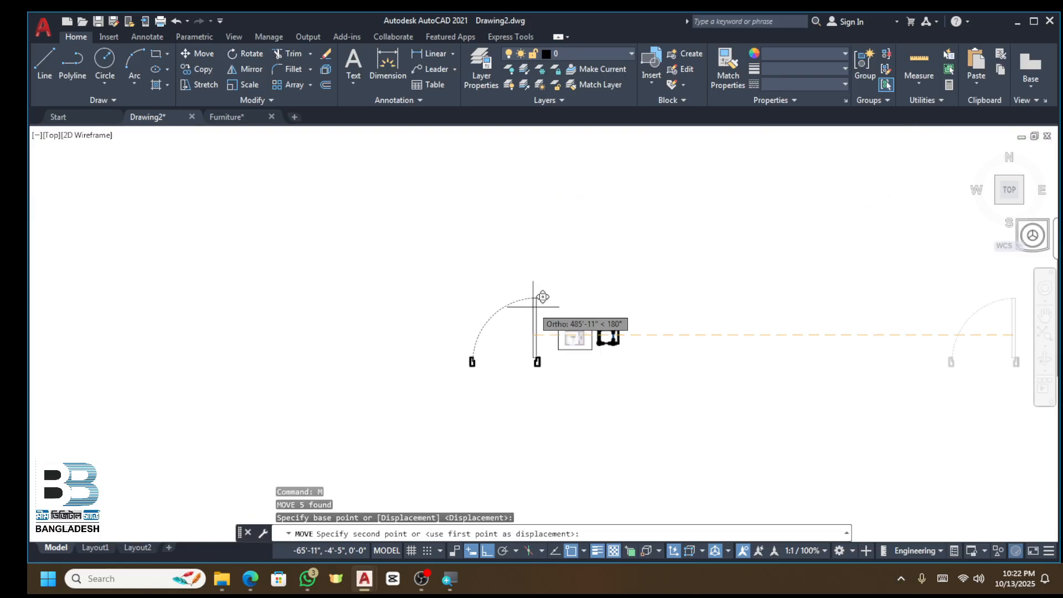
pyautogui.click(494, 551)
pyautogui.scroll(-5, 636, 342)
pyautogui.scroll(5, 657, 289)
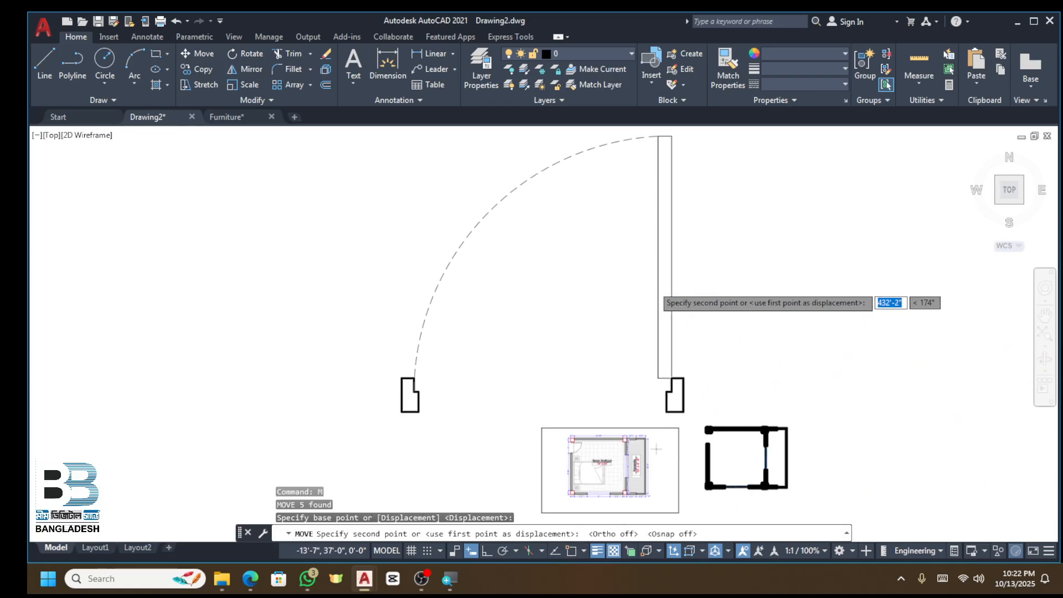
pyautogui.click(647, 283)
pyautogui.press('Escape')
pyautogui.click(682, 287)
pyautogui.click(625, 318)
pyautogui.write('S')
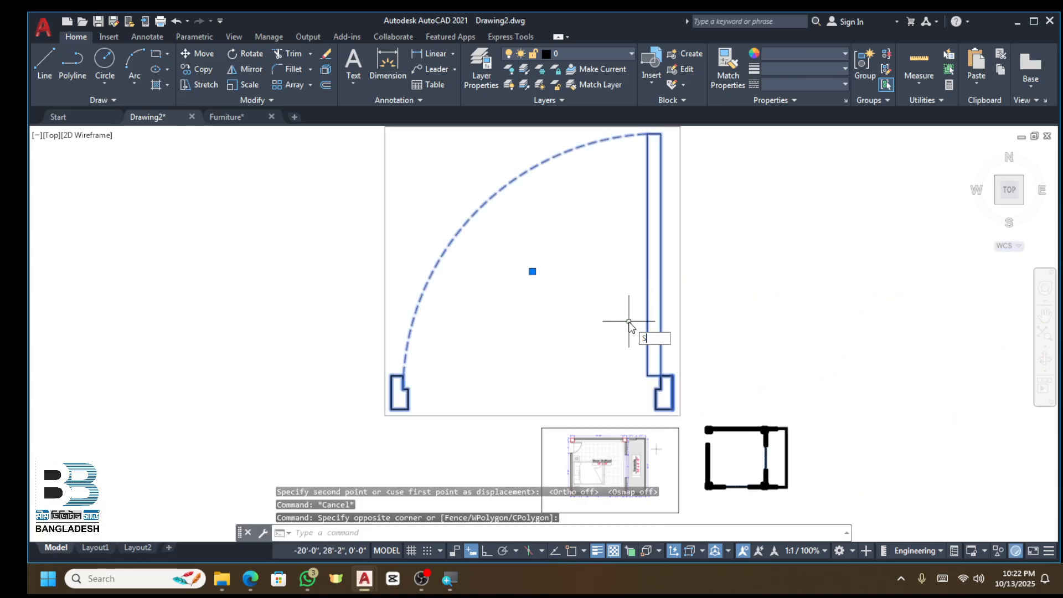
pyautogui.write('C')
pyautogui.press('Return')
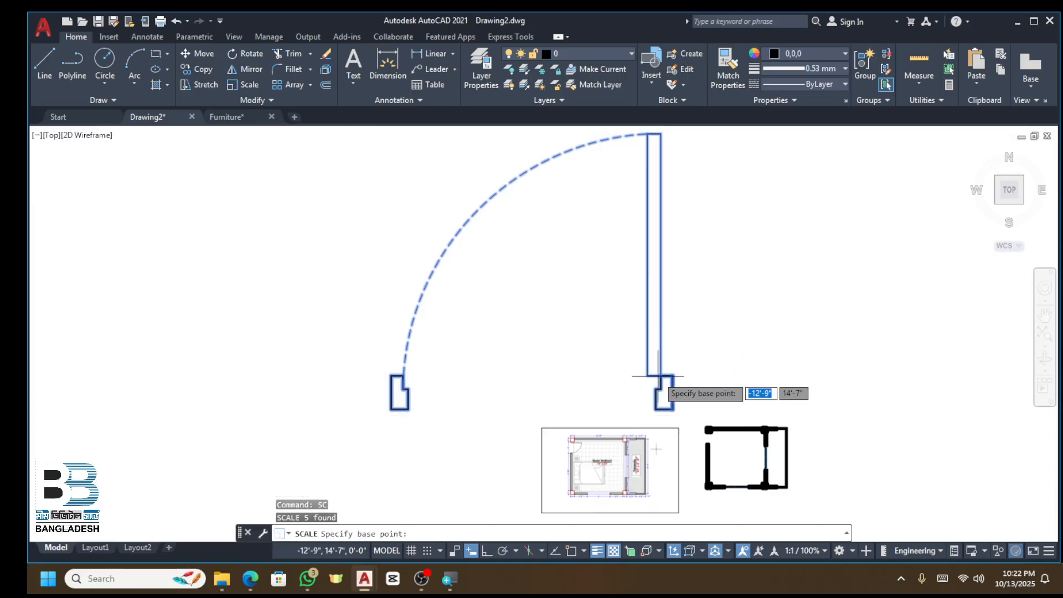
pyautogui.click(673, 409)
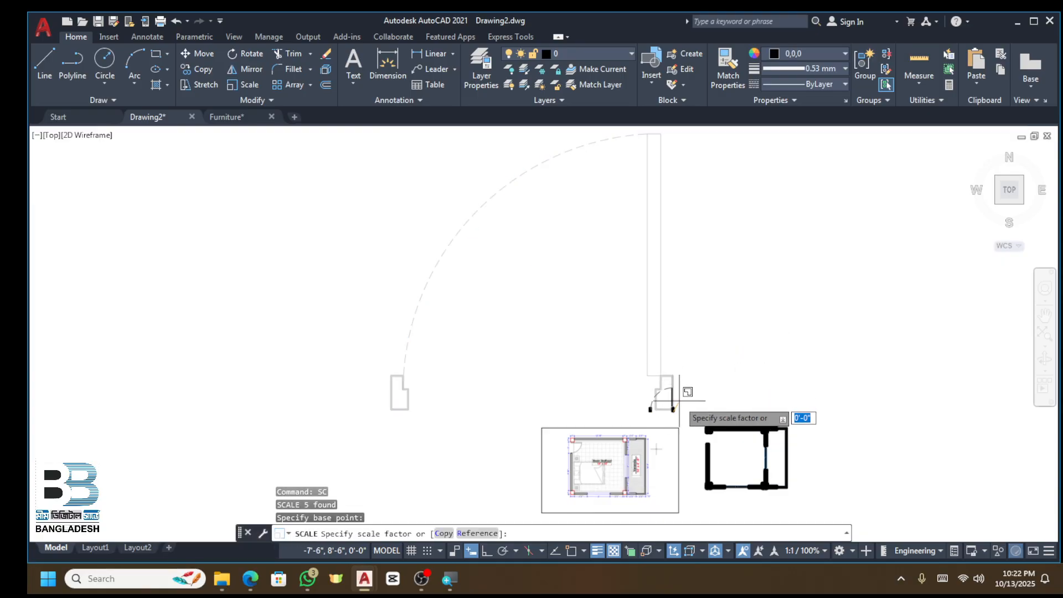
pyautogui.press('Escape')
# Step: Align the door's lower-right jamb corner to the lower-left corner of the plan's upper-left column, with object snap on
pyautogui.scroll(-5, 672, 407)
pyautogui.scroll(-2, 705, 301)
pyautogui.scroll(2, 709, 320)
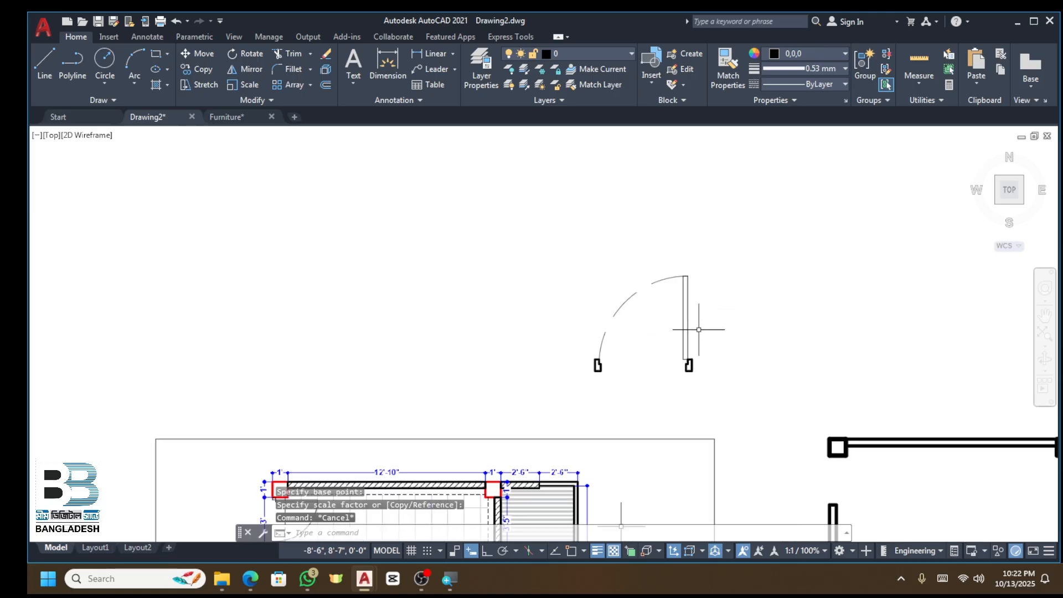
pyautogui.scroll(3, 698, 330)
pyautogui.scroll(-1, 689, 370)
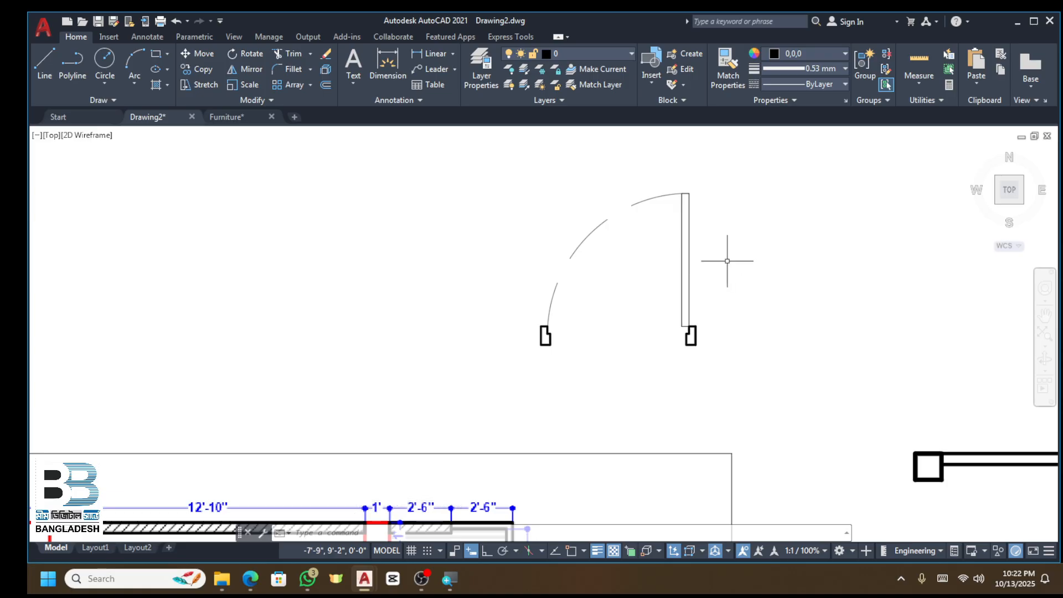
pyautogui.click(721, 240)
pyautogui.click(667, 265)
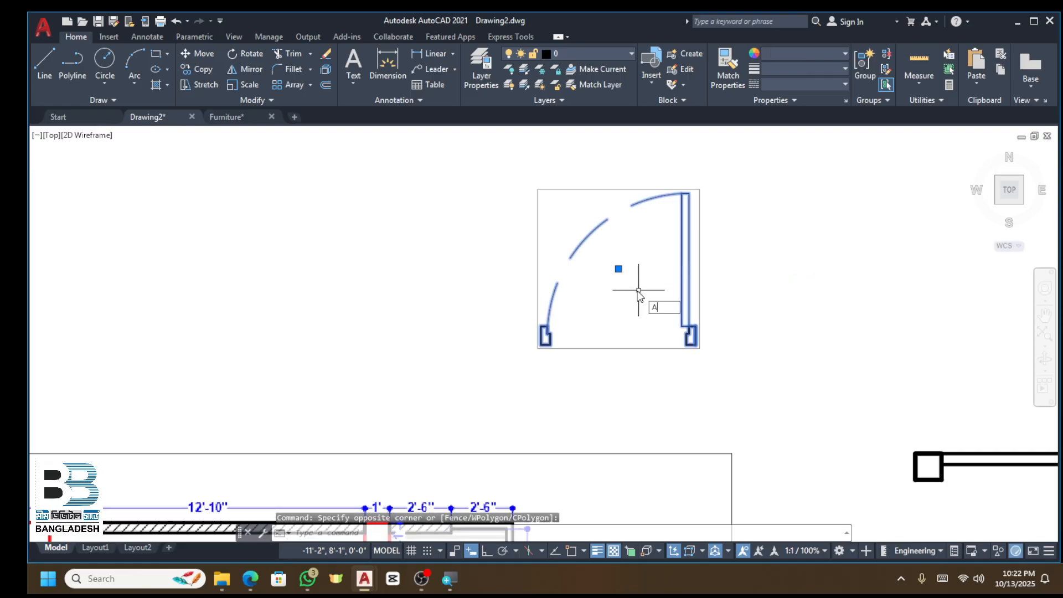
pyautogui.write('al')
pyautogui.press('Return')
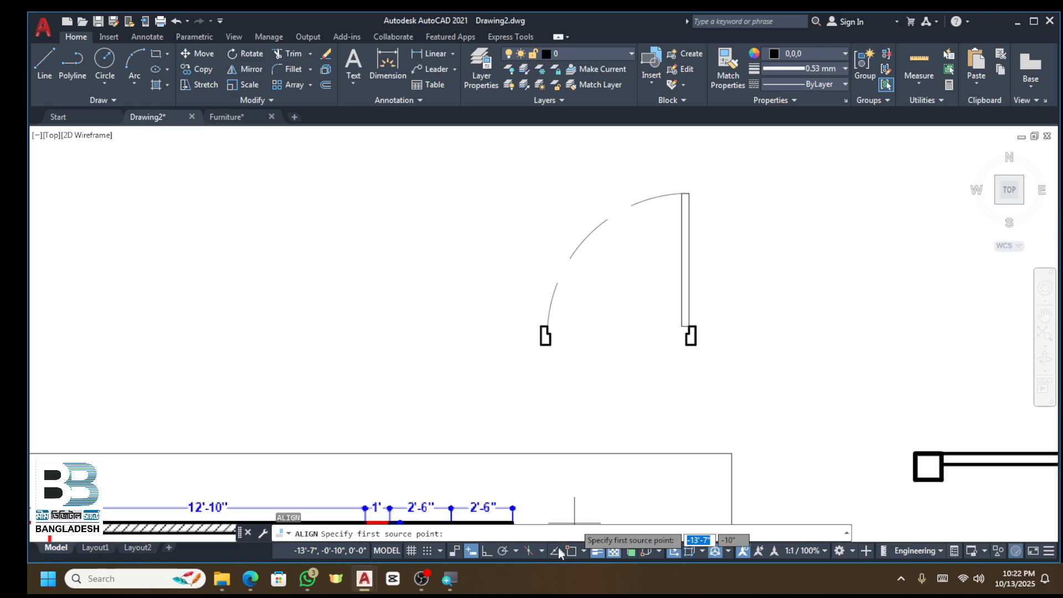
pyautogui.click(694, 344)
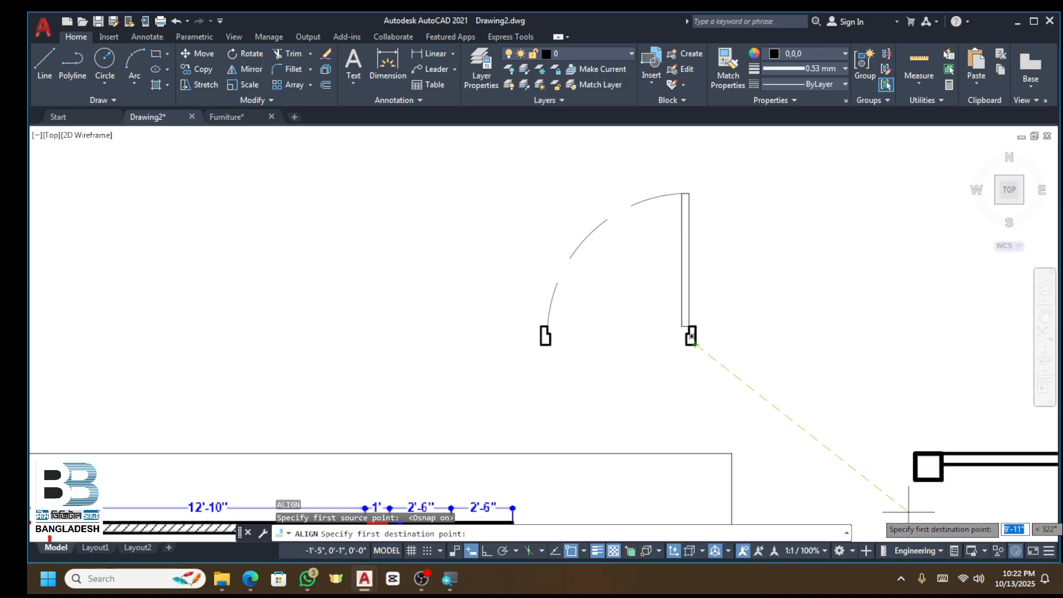
pyautogui.click(914, 478)
# Step: Match the door's lower-left jamb corner to the upper-left corner of the wall below the door opening, scaling the door to the alignment points
pyautogui.scroll(2, 546, 346)
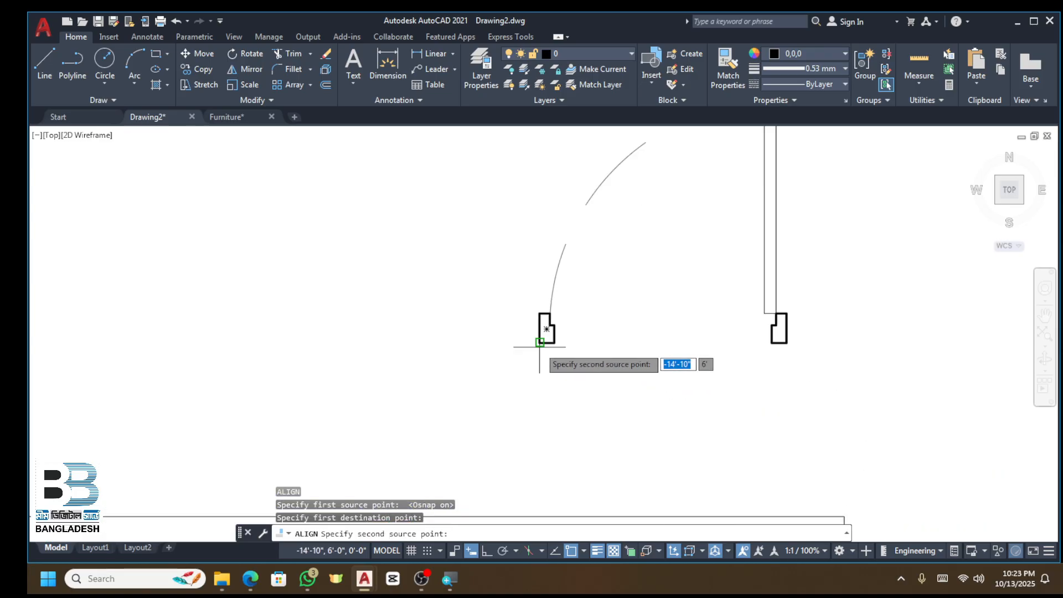
pyautogui.click(546, 343)
pyautogui.scroll(-6, 554, 310)
pyautogui.scroll(2, 673, 415)
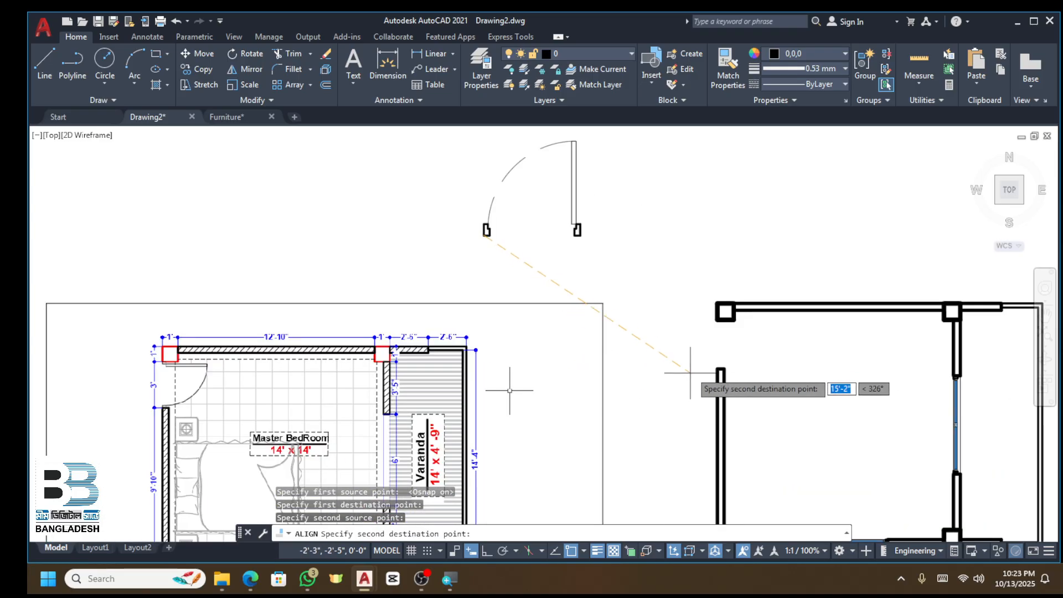
pyautogui.click(718, 368)
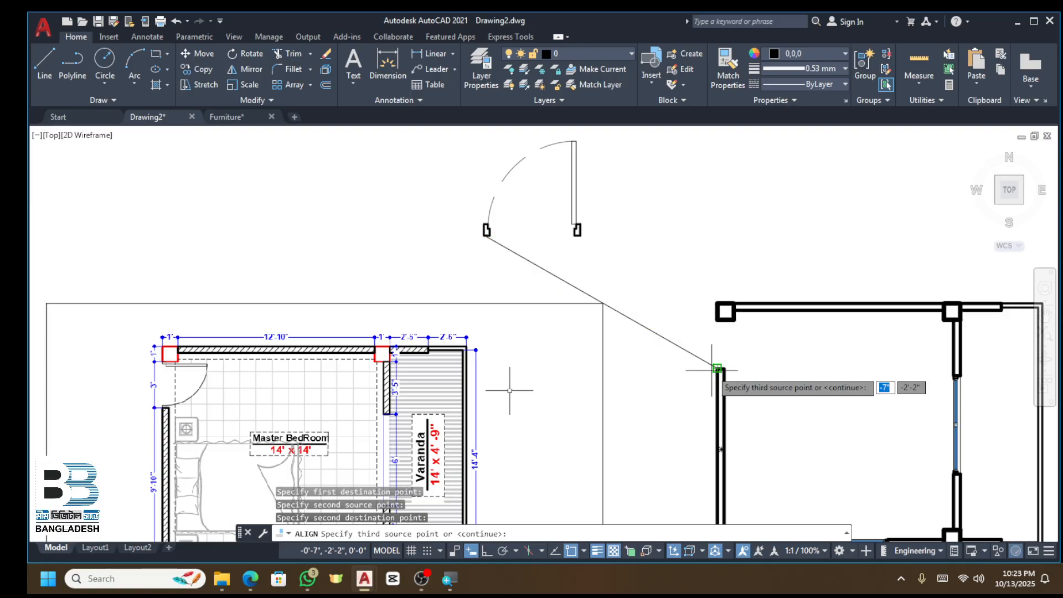
pyautogui.press('Return')
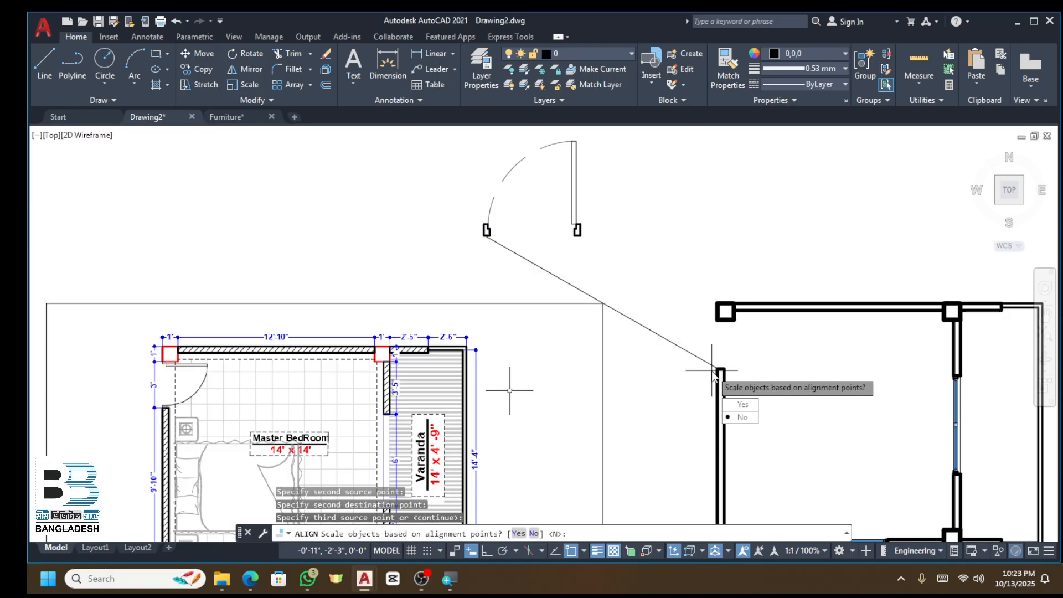
pyautogui.click(743, 409)
pyautogui.scroll(4, 713, 332)
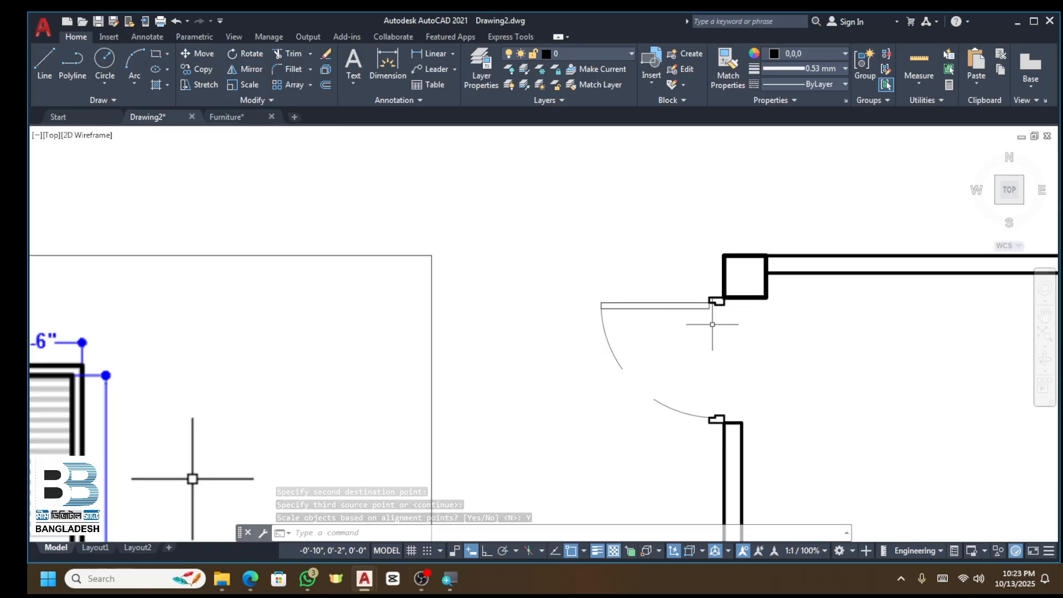
# Step: Mirror the door about the vertical line along the wall's outer face so it opens into the room, erasing the source
pyautogui.click(726, 294)
pyautogui.click(598, 425)
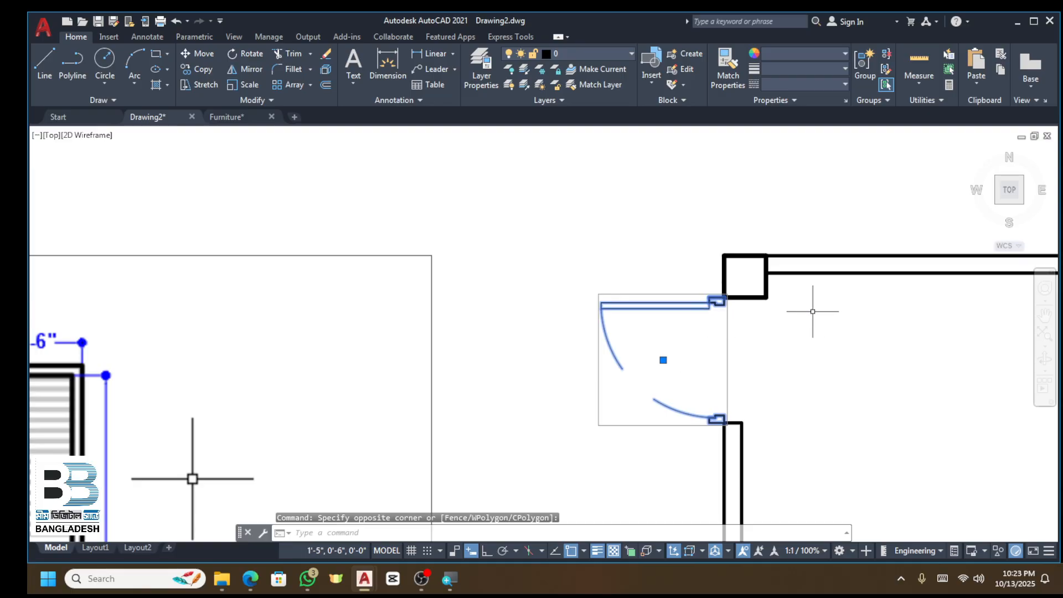
pyautogui.press('Return')
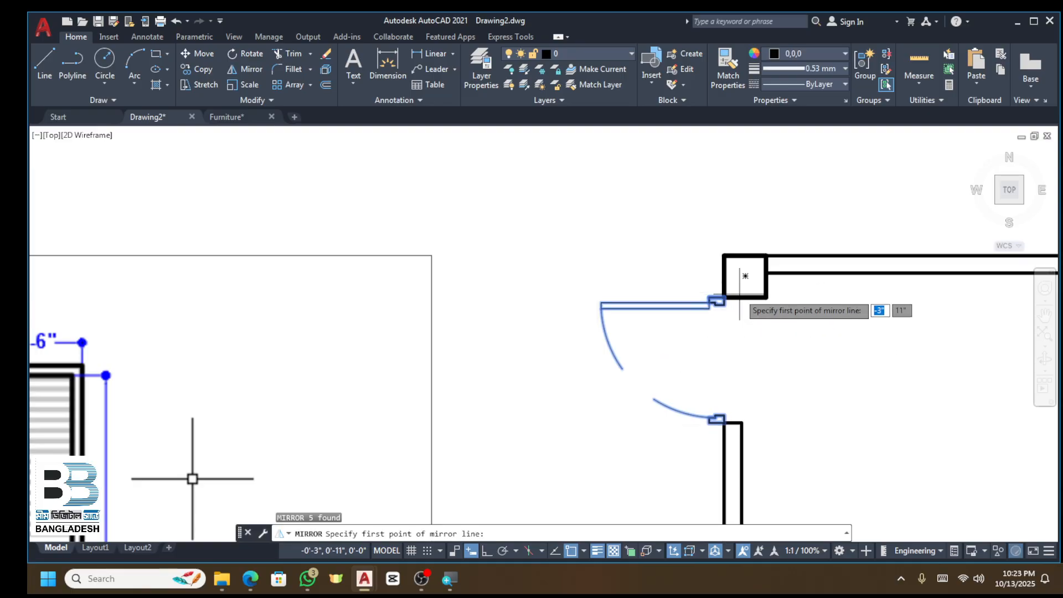
pyautogui.click(720, 301)
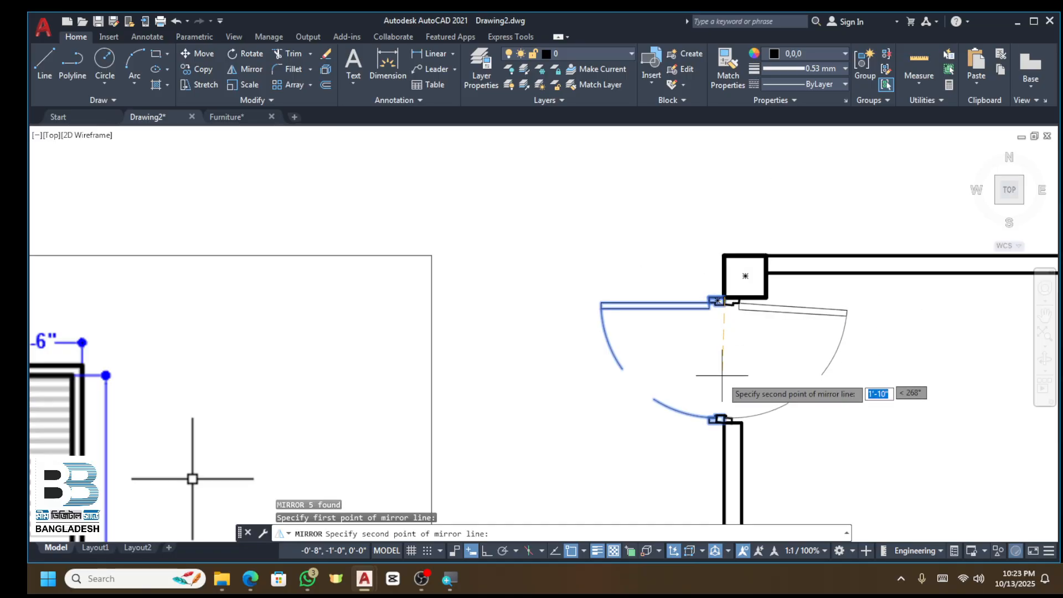
pyautogui.click(724, 420)
pyautogui.click(754, 456)
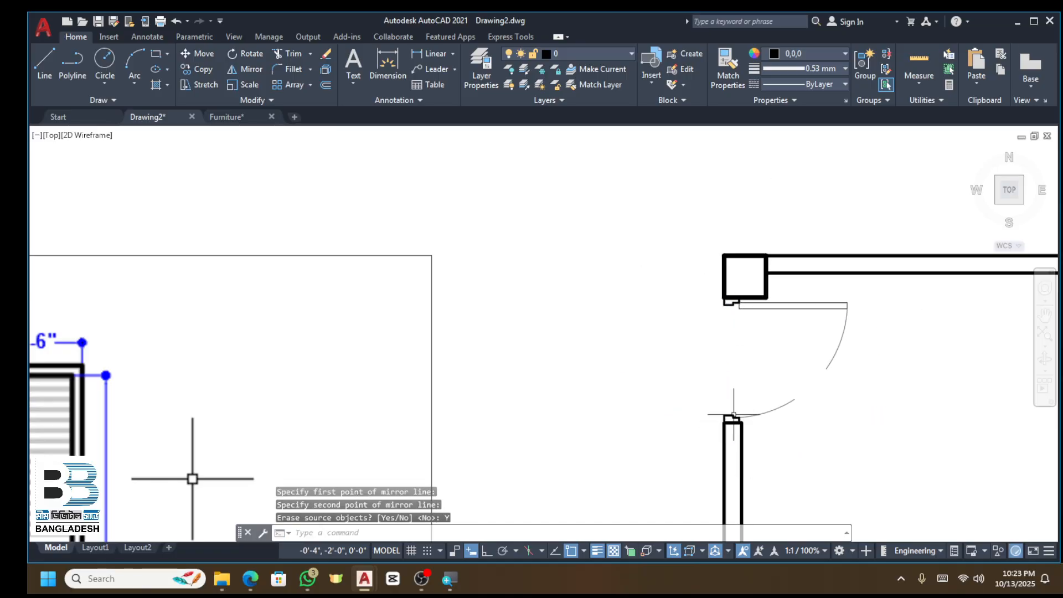
pyautogui.scroll(-2, 742, 288)
pyautogui.scroll(2, 786, 298)
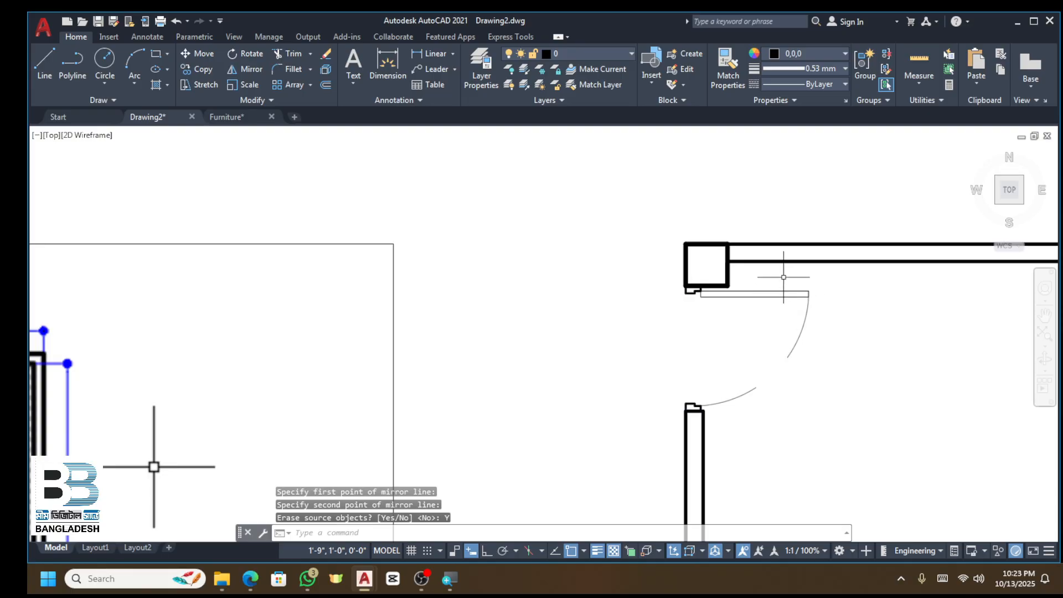
# Step: Move the door by its upper-left jamb corner to the upper-left corner of the wall below the opening
pyautogui.click(783, 278)
pyautogui.click(755, 313)
pyautogui.write('M')
pyautogui.press('Return')
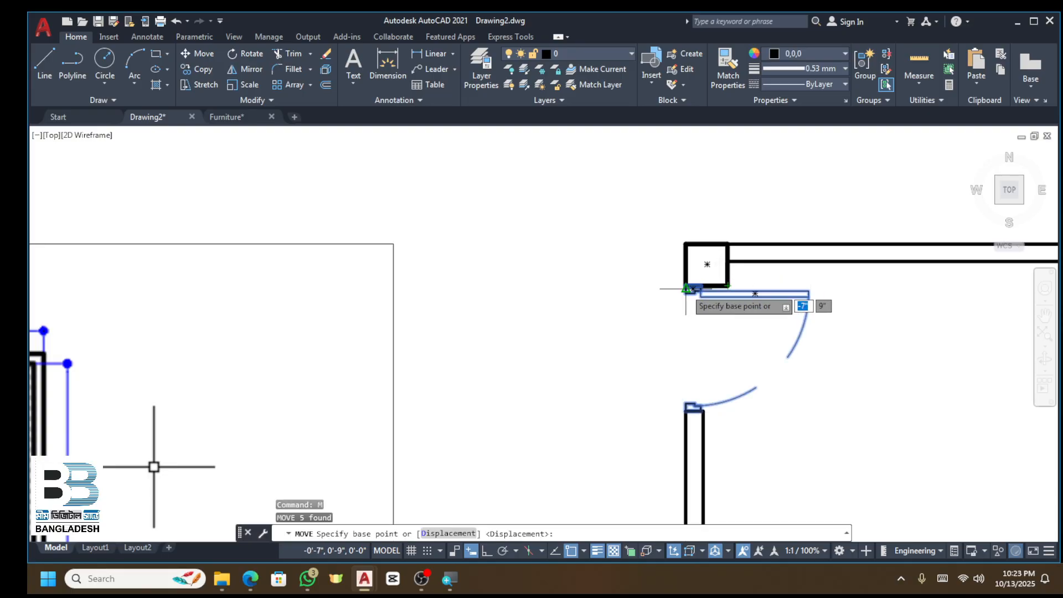
pyautogui.click(686, 286)
pyautogui.scroll(2, 687, 388)
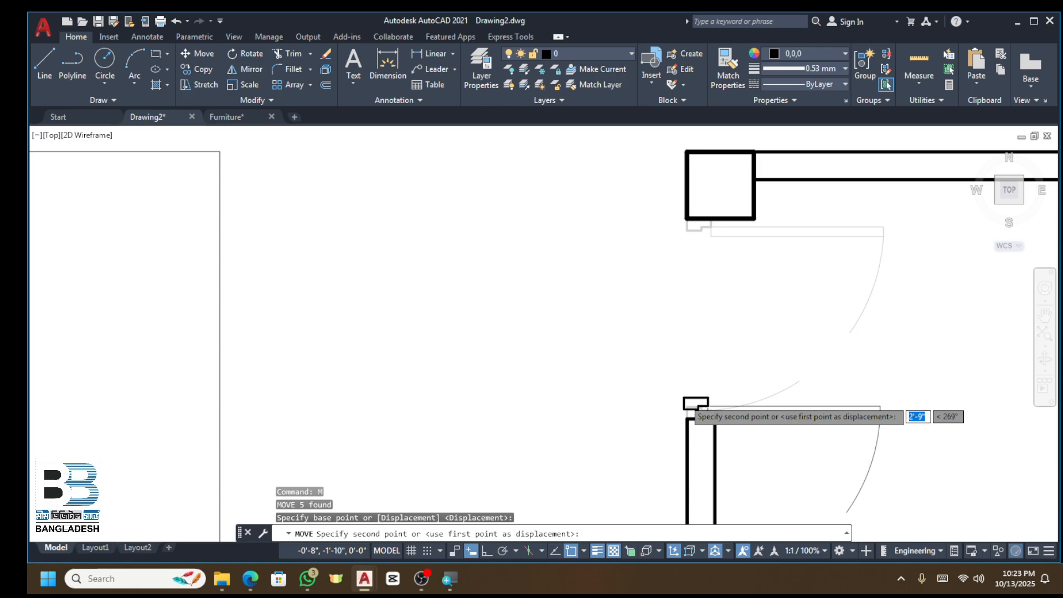
pyautogui.click(687, 419)
pyautogui.press('Escape')
# Step: Mirror the door about the top edge of the wall below the opening, erasing the source, and check its swing direction
pyautogui.click(731, 420)
pyautogui.click(729, 448)
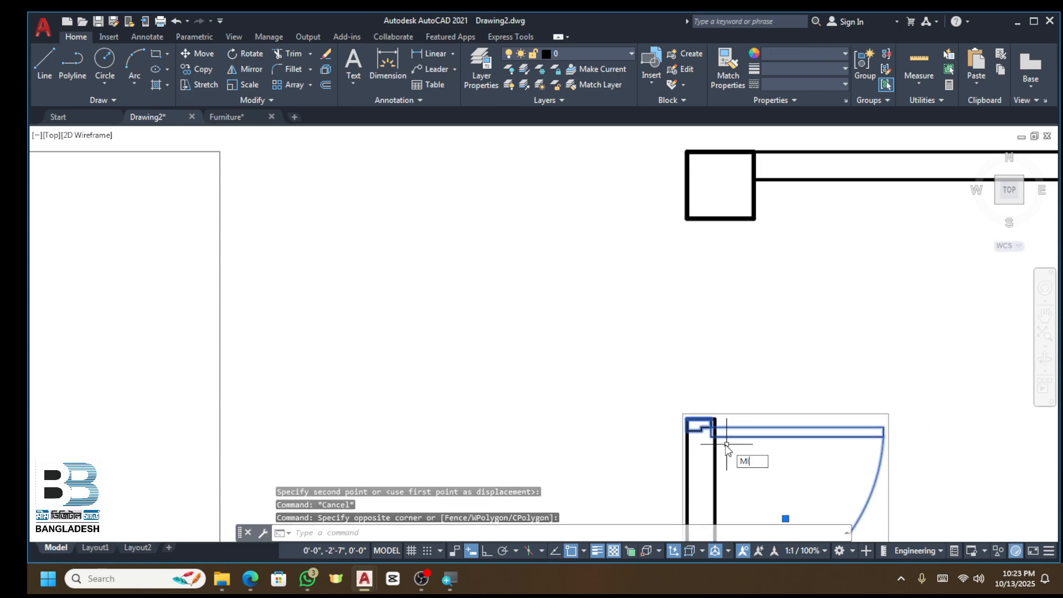
pyautogui.write('MI')
pyautogui.press('Return')
pyautogui.click(688, 419)
pyautogui.click(718, 419)
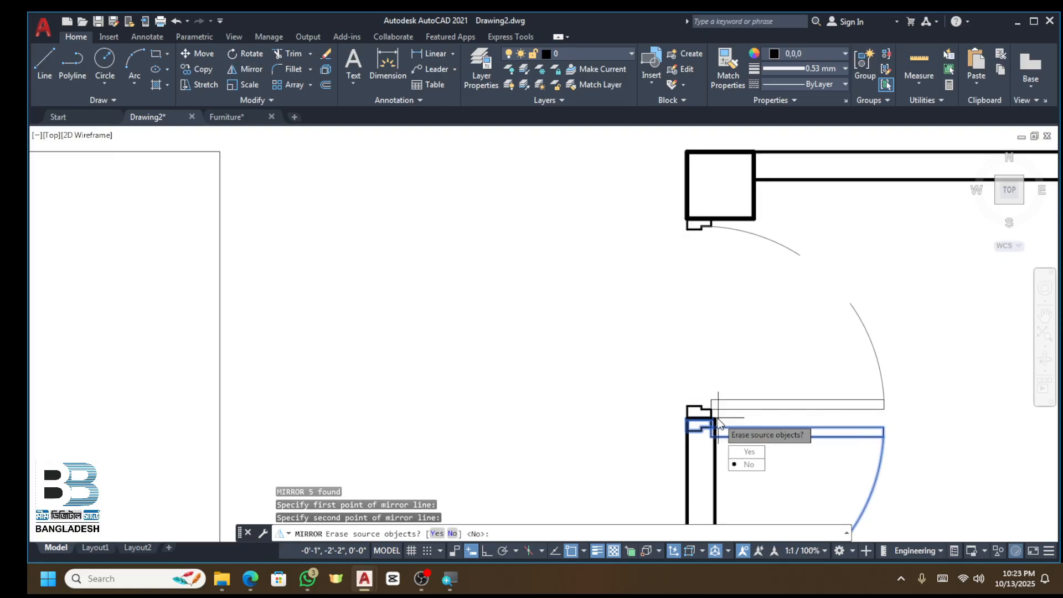
pyautogui.write('Y')
pyautogui.press('Return')
pyautogui.scroll(-2, 869, 350)
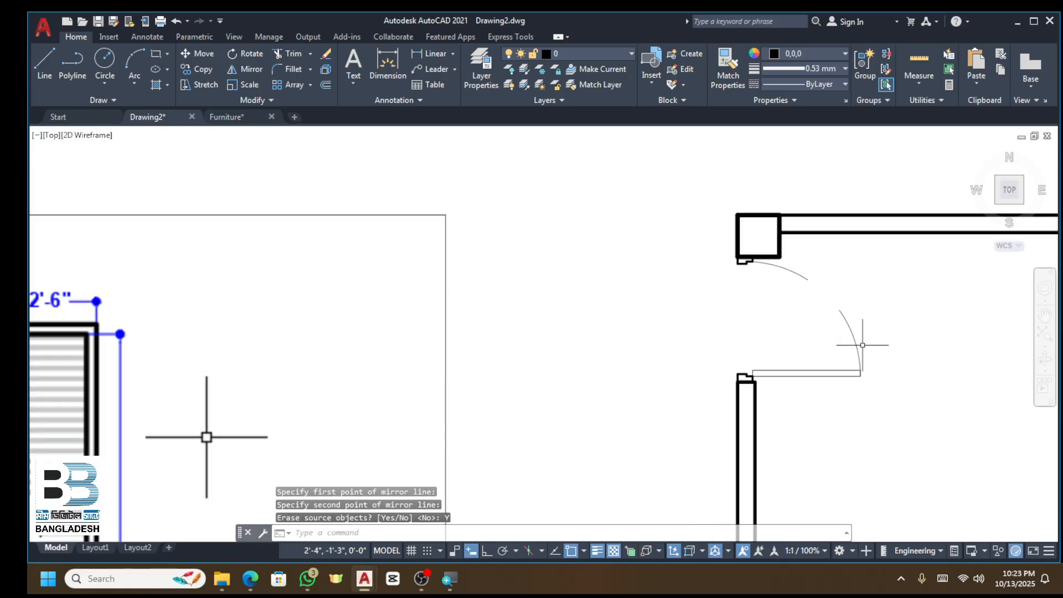
pyautogui.scroll(1, 844, 332)
pyautogui.scroll(-3, 810, 339)
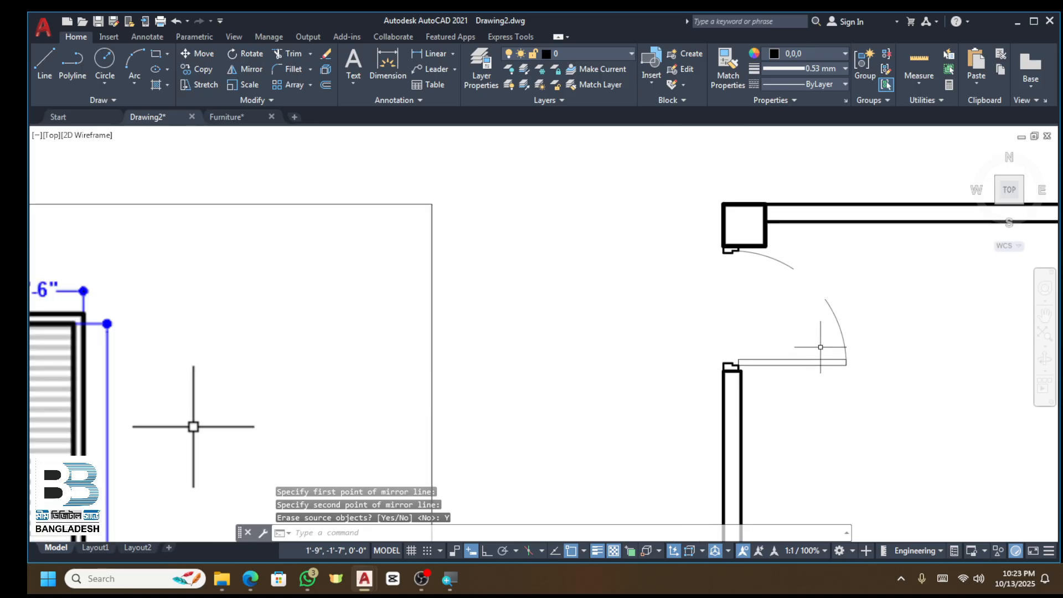
pyautogui.scroll(-1, 813, 336)
pyautogui.scroll(3, 816, 325)
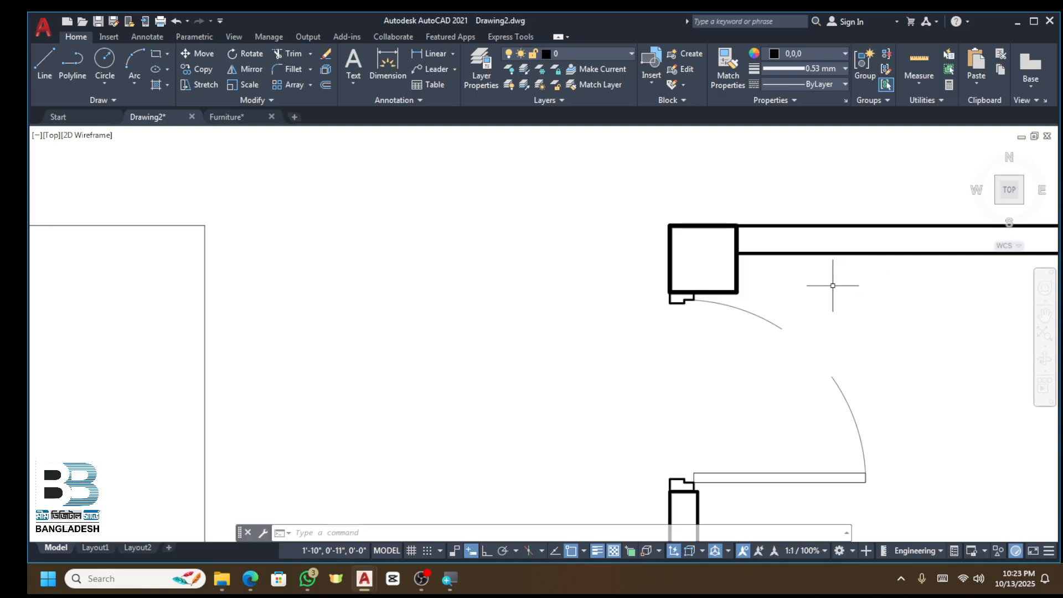
# Step: Undo the last mirror and move of the door
pyautogui.hotkey('ctrl', 'z')
pyautogui.hotkey('ctrl', 'z')
pyautogui.hotkey('ctrl', 'z')
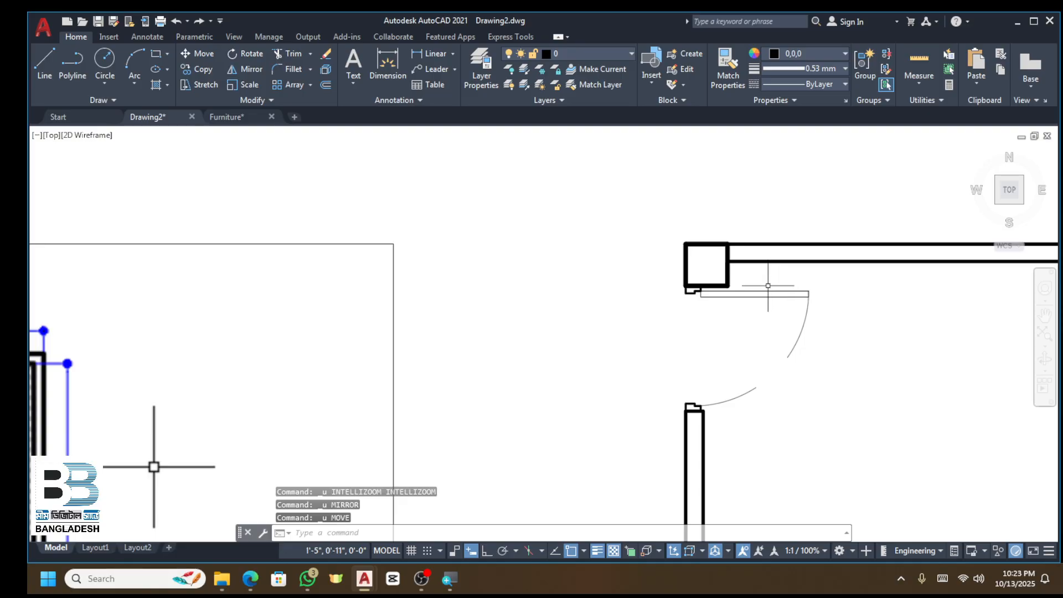
# Step: Check the bed in the reference plan and group the bed, pillows and both bedside tables of the copied bed set
pyautogui.scroll(-3, 768, 286)
pyautogui.scroll(2, 775, 295)
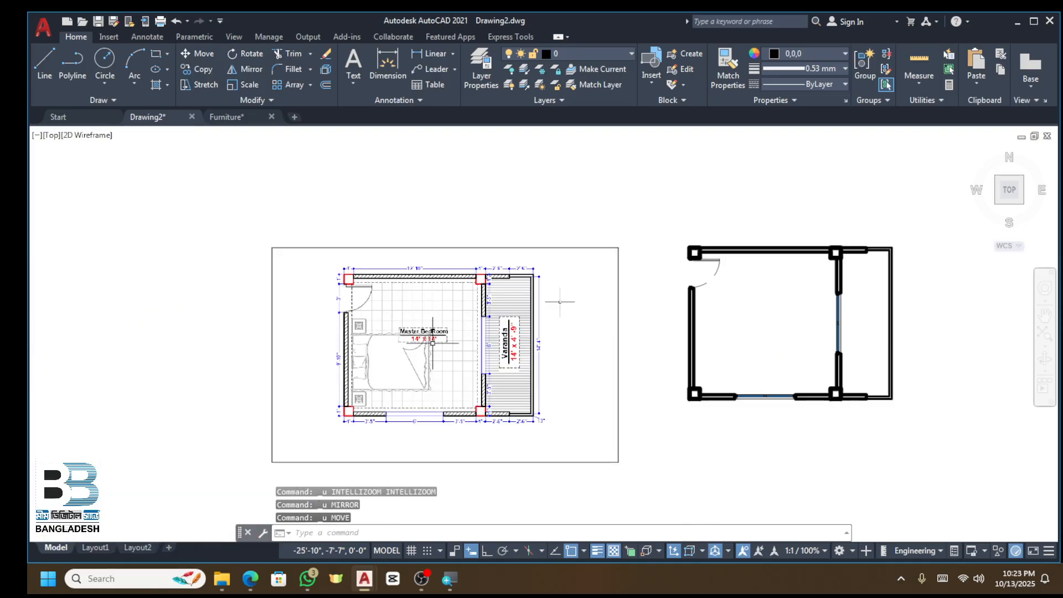
pyautogui.scroll(4, 432, 343)
pyautogui.scroll(-10, 391, 338)
pyautogui.scroll(-4, 504, 323)
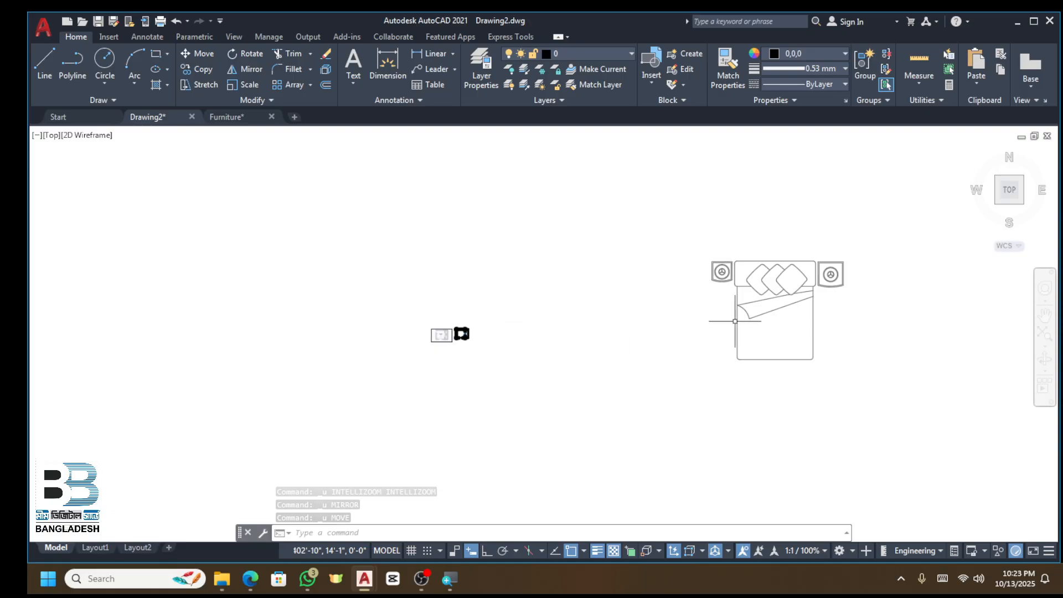
pyautogui.scroll(2, 768, 300)
pyautogui.click(753, 300)
pyautogui.click(727, 298)
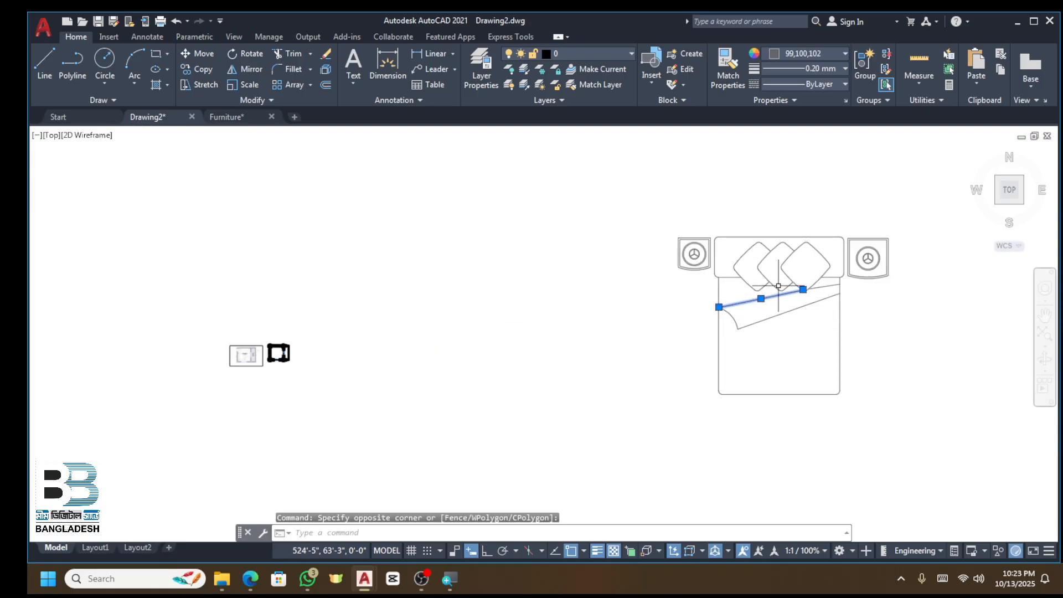
pyautogui.scroll(-3, 747, 305)
pyautogui.press('Escape')
pyautogui.scroll(3, 825, 254)
pyautogui.click(845, 240)
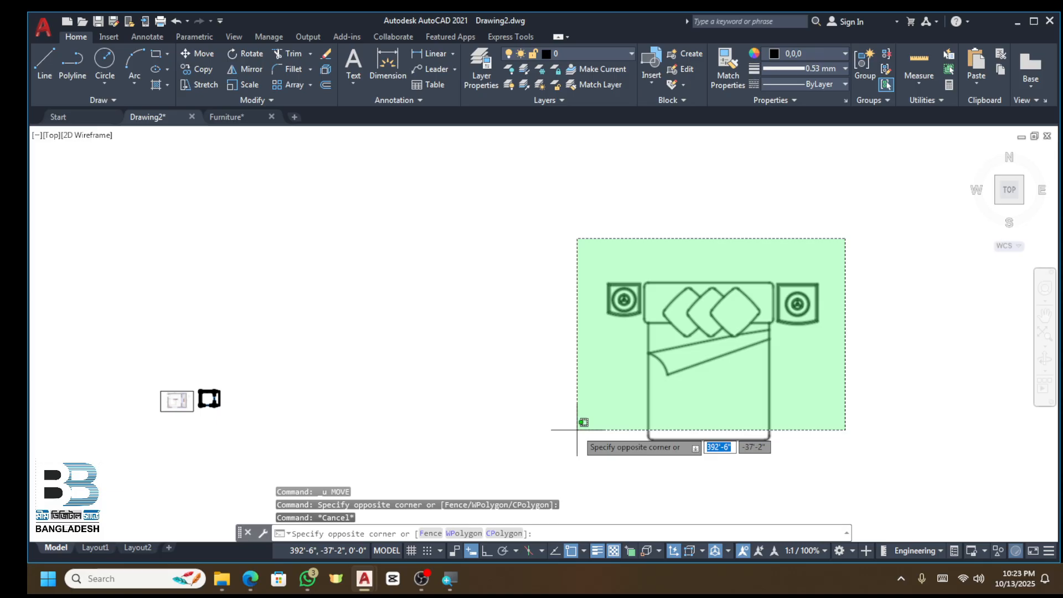
pyautogui.click(549, 462)
pyautogui.press('Return')
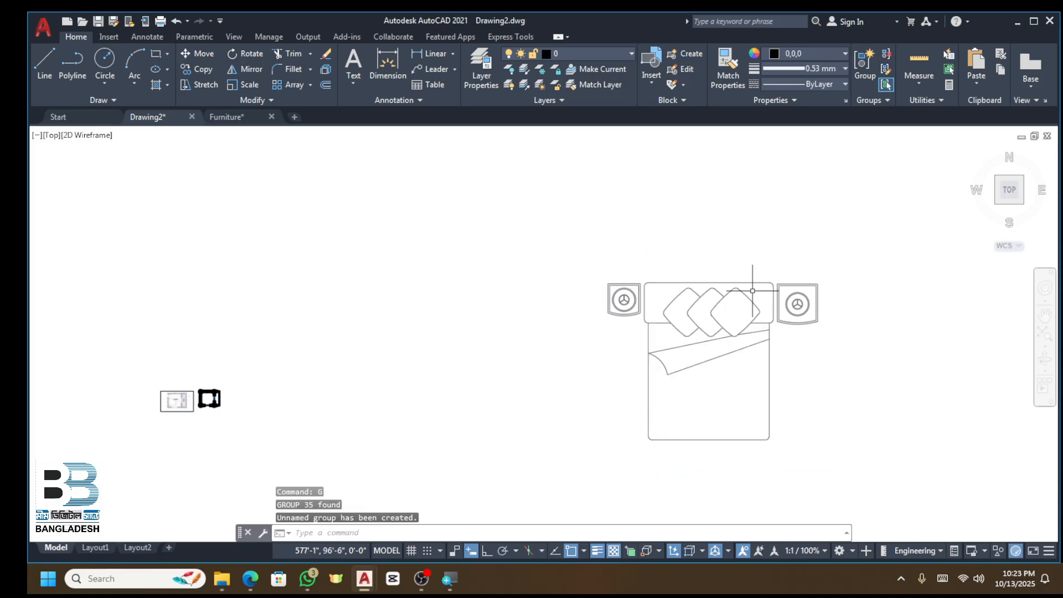
# Step: Draw a vertical 7' polyline beside the bed set's upper-right table, with ortho on and object snap off
pyautogui.click(720, 284)
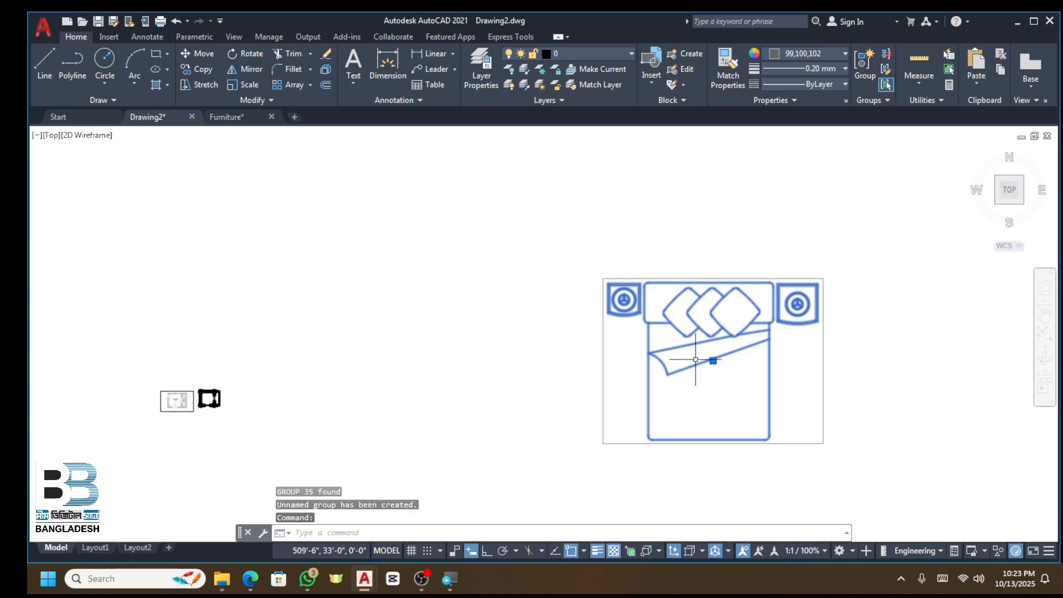
pyautogui.click(72, 62)
pyautogui.scroll(4, 775, 288)
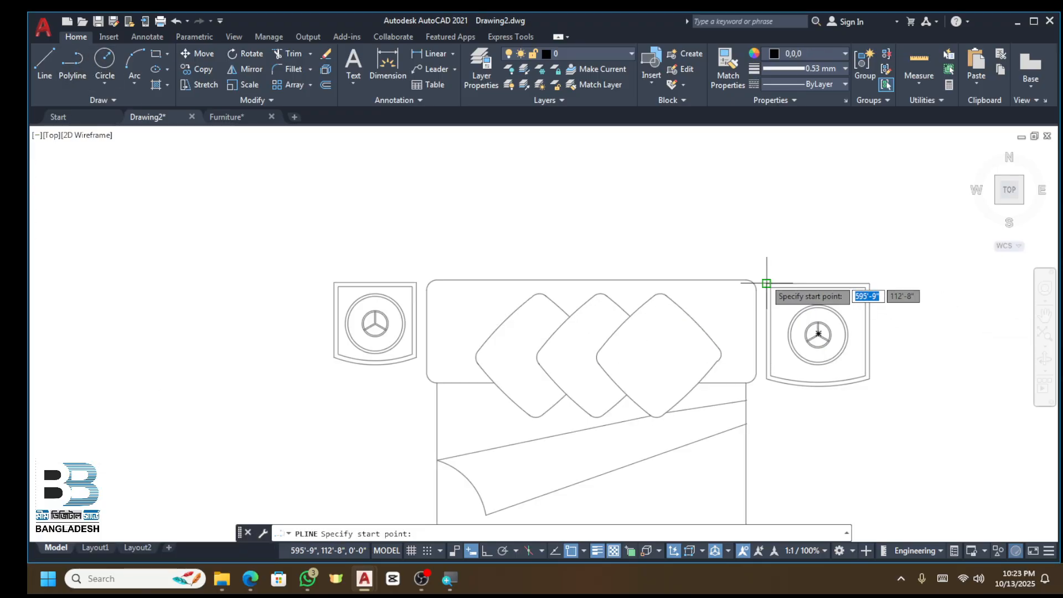
pyautogui.scroll(-5, 664, 260)
pyautogui.click(738, 248)
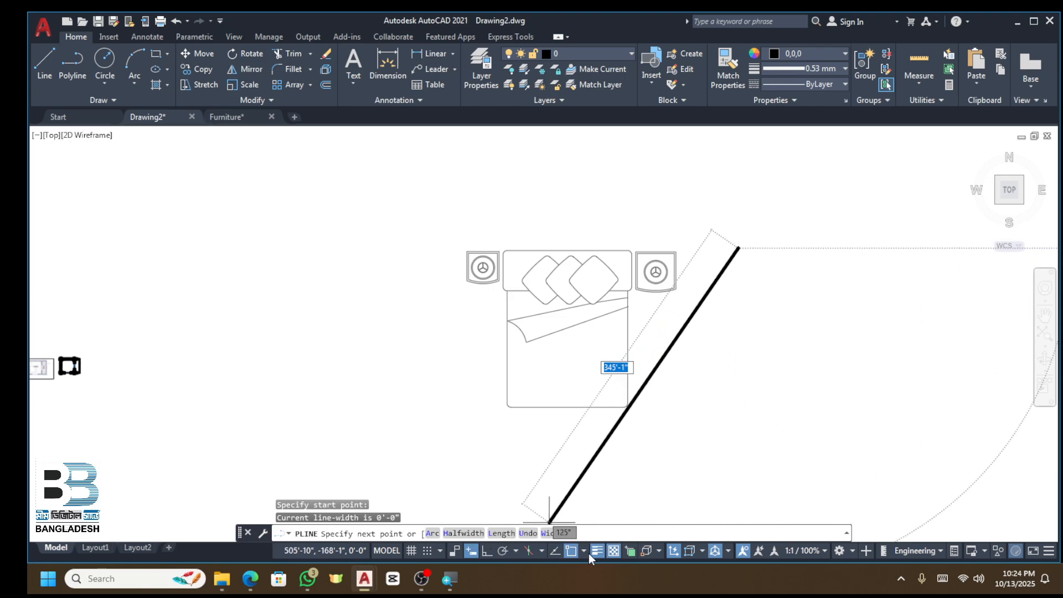
pyautogui.click(487, 551)
pyautogui.write('7')
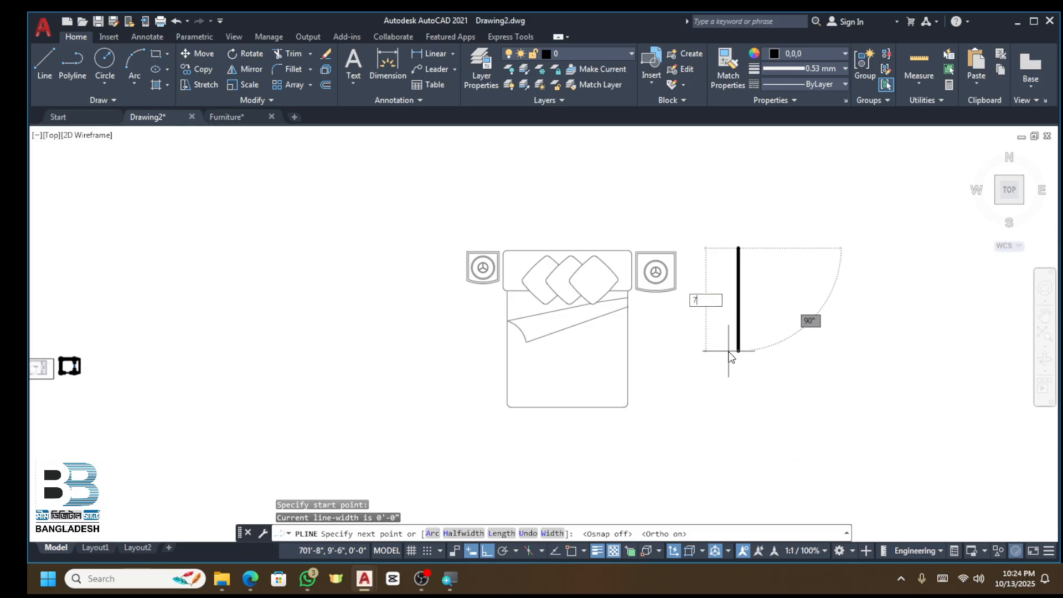
pyautogui.press('Return')
pyautogui.press('Return')
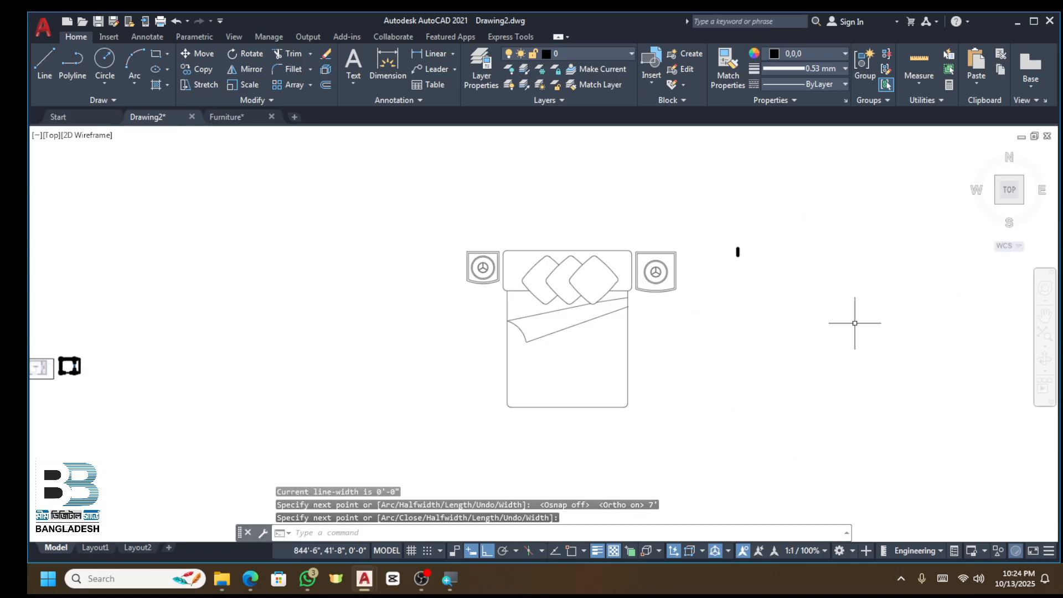
# Step: Draw a vertical guide polyline through the middle of the bed, from above the headboard to below the foot
pyautogui.click(81, 59)
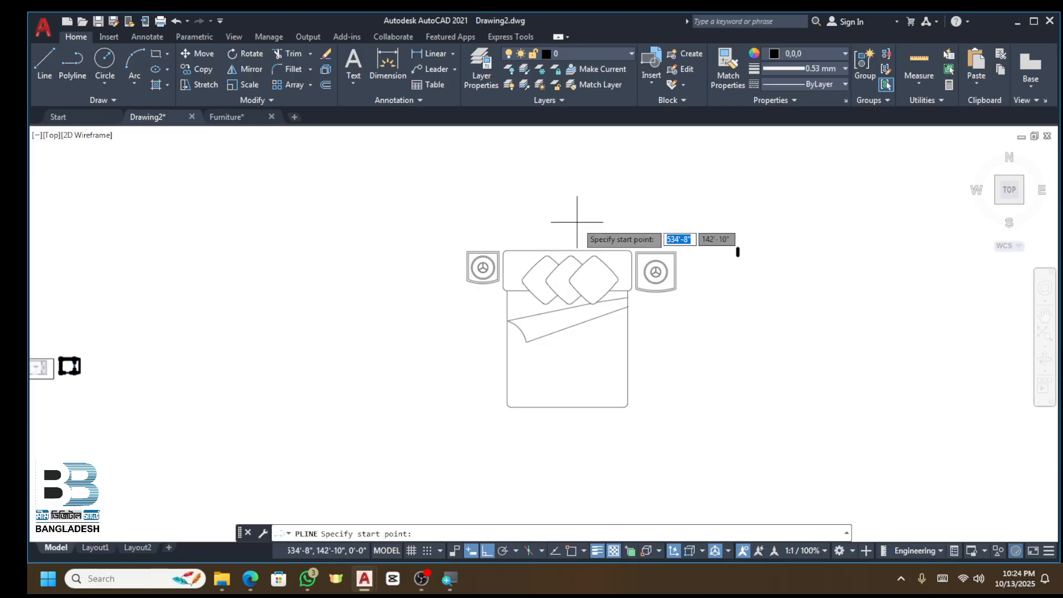
pyautogui.click(576, 222)
pyautogui.press('Return')
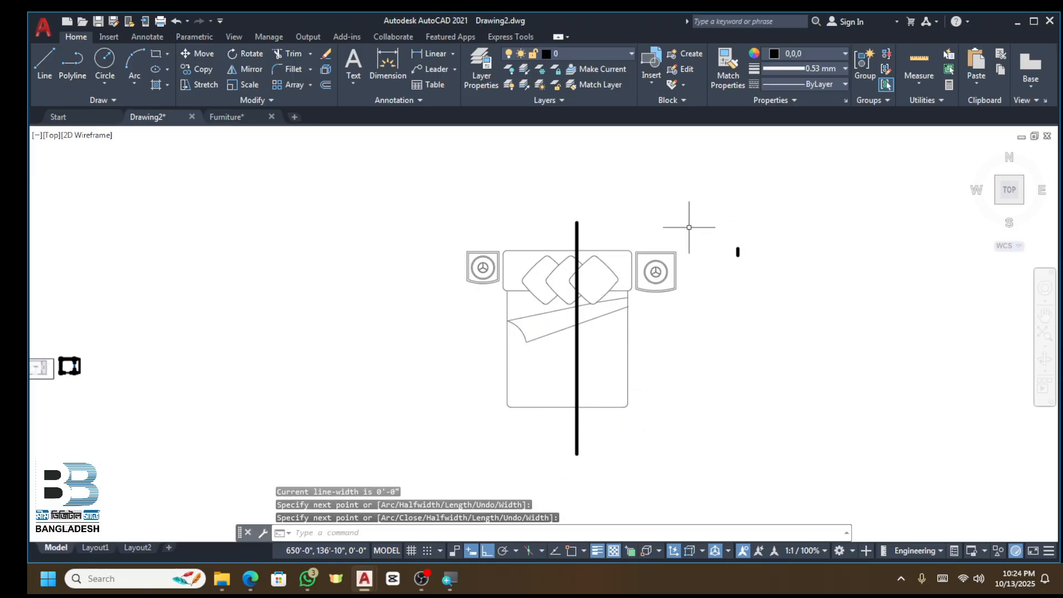
# Step: Start aligning the bed group, matching the guide's crossing at the headboard edge with the upper end of the 7' line
pyautogui.click(688, 227)
pyautogui.click(650, 300)
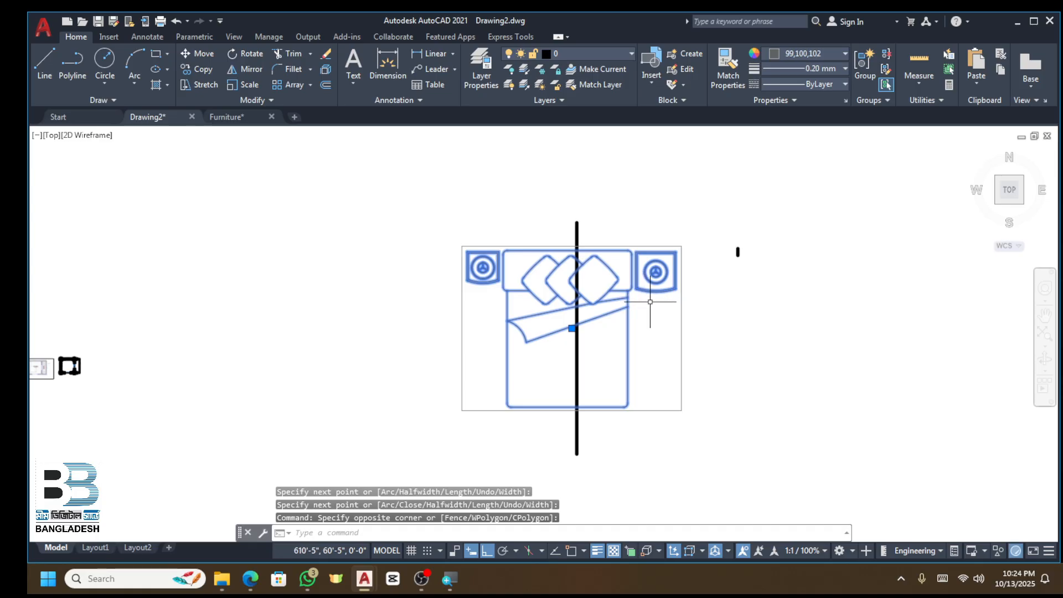
pyautogui.write('AL')
pyautogui.press('Return')
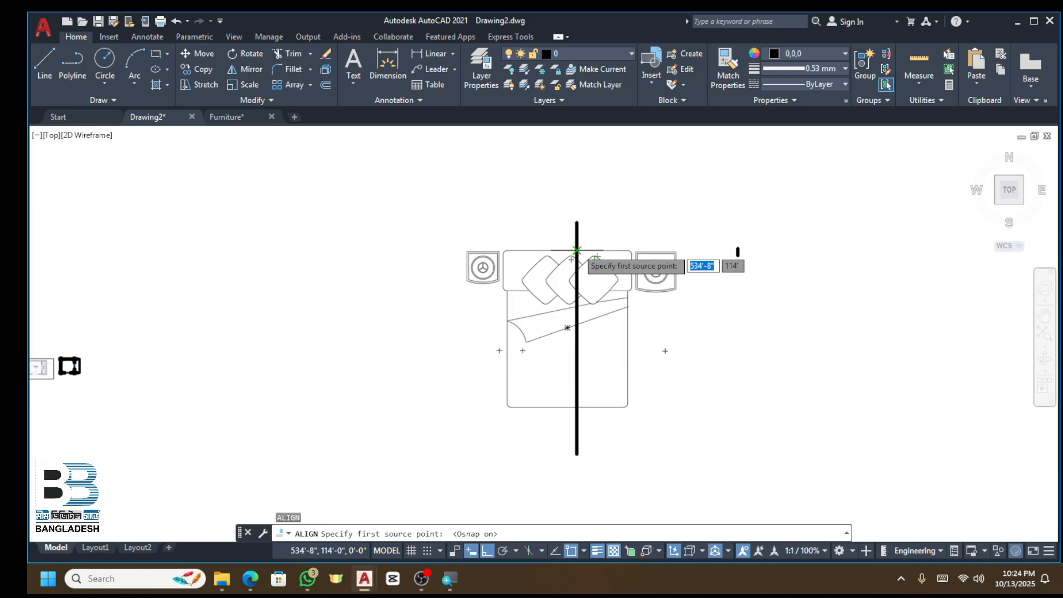
pyautogui.click(576, 251)
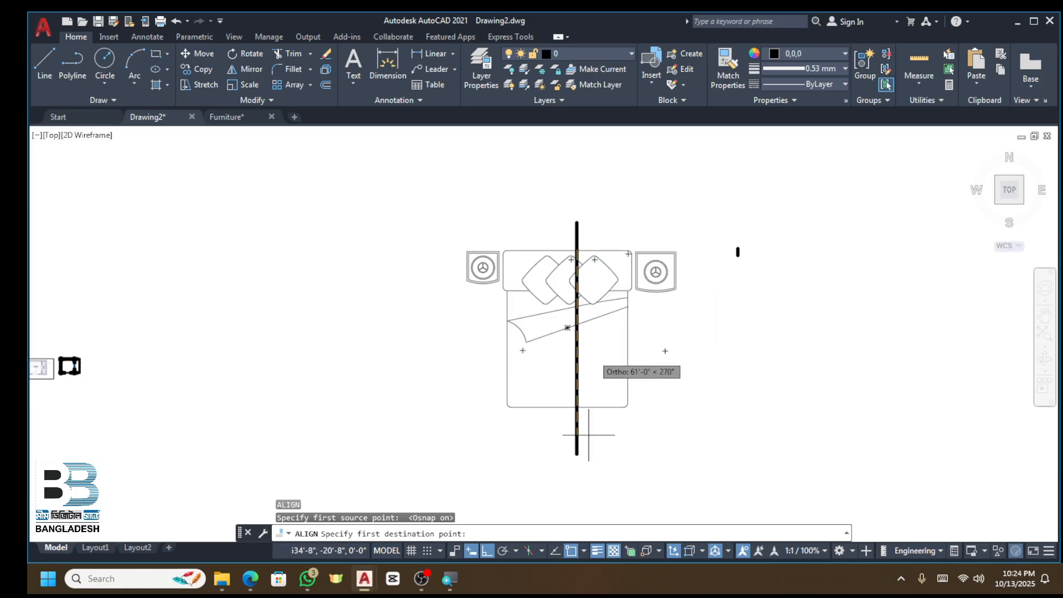
pyautogui.click(487, 550)
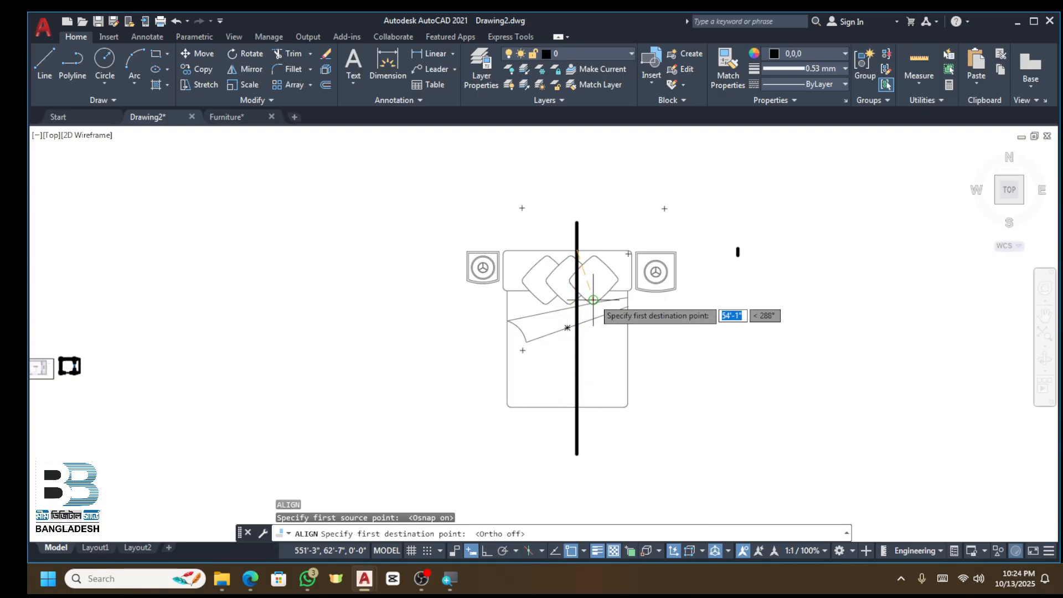
pyautogui.scroll(3, 570, 241)
pyautogui.scroll(-2, 566, 242)
pyautogui.scroll(7, 802, 231)
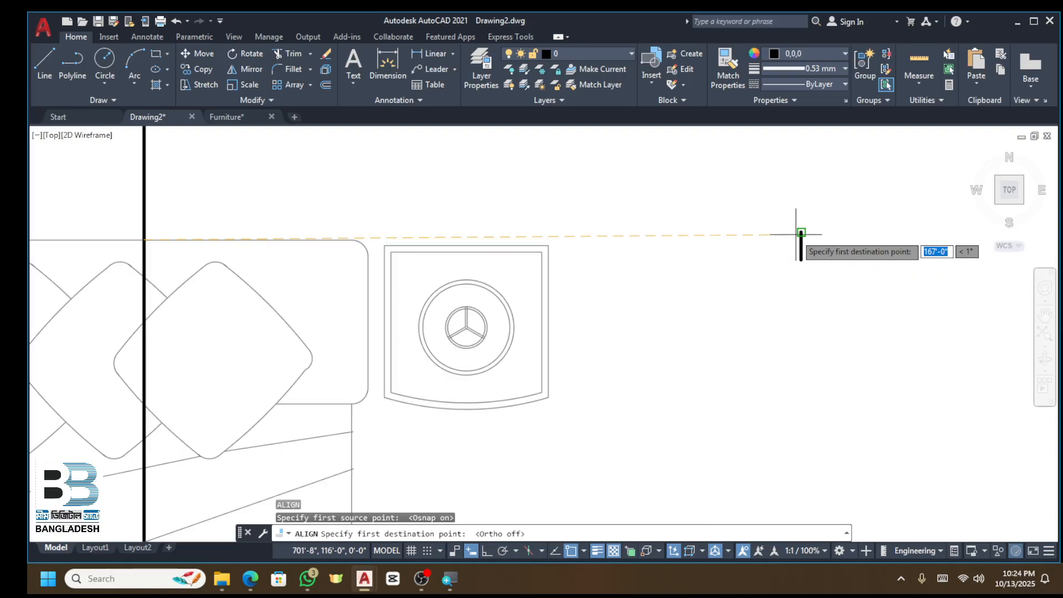
pyautogui.click(804, 229)
# Step: Match the bed's foot edge at the guide with the lower end of the 7' line and scale the bed group to the alignment points
pyautogui.scroll(-5, 797, 236)
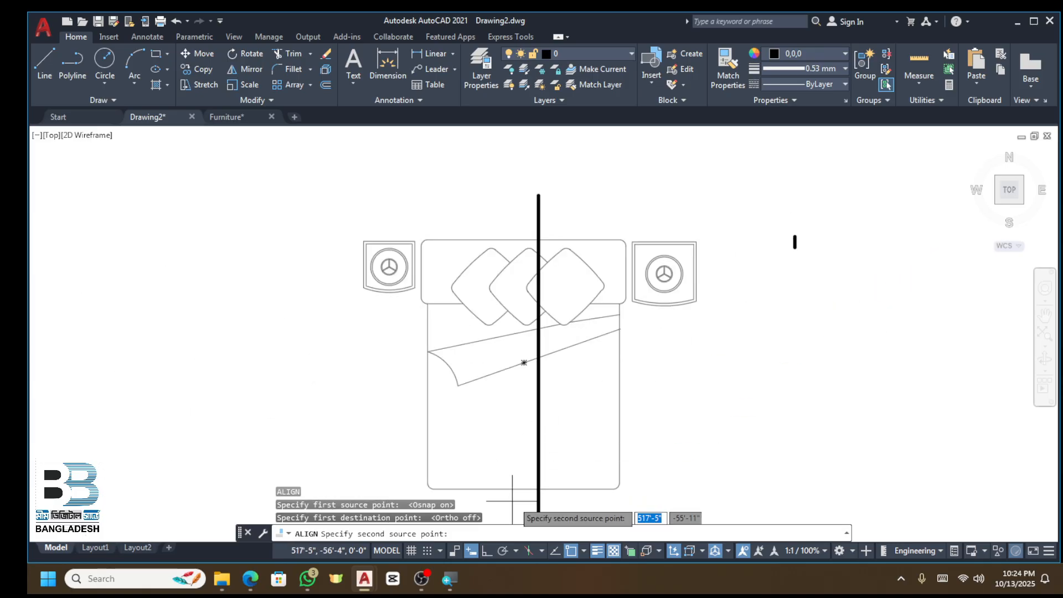
pyautogui.scroll(3, 547, 476)
pyautogui.click(545, 478)
pyautogui.scroll(-4, 545, 478)
pyautogui.scroll(2, 645, 381)
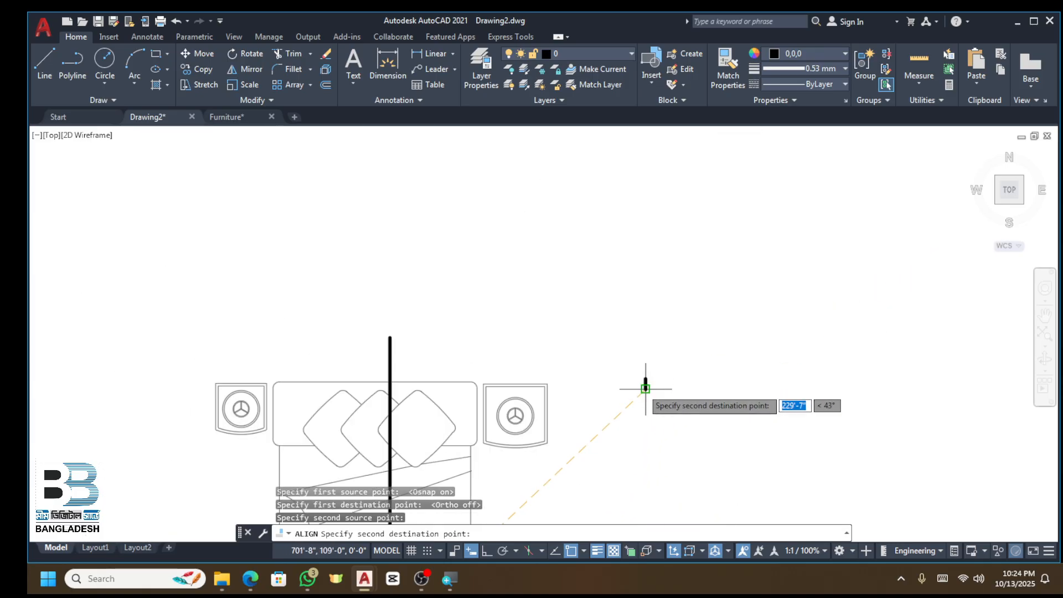
pyautogui.click(645, 388)
pyautogui.press('Return')
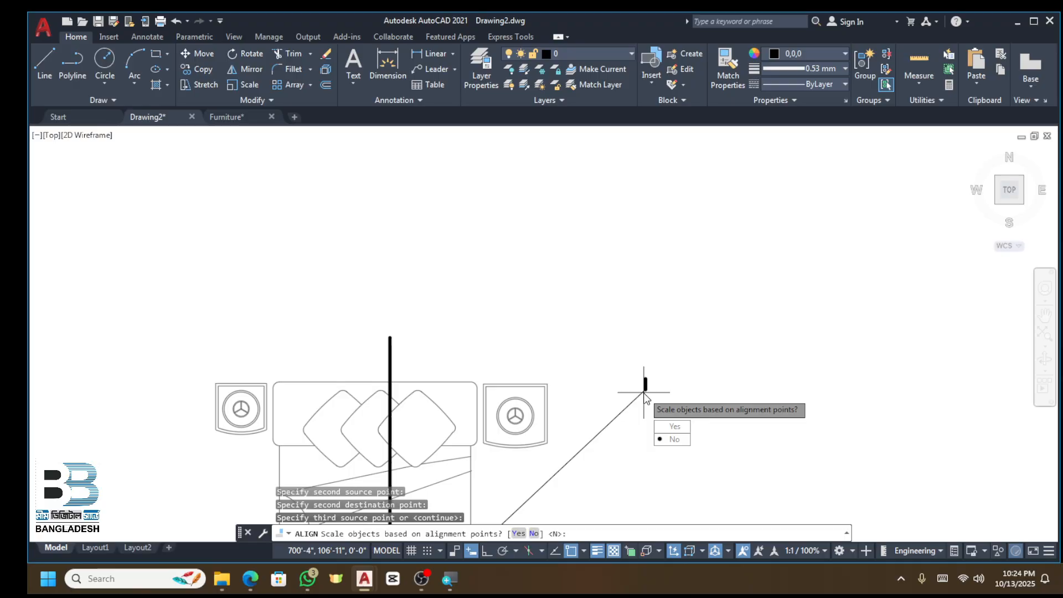
pyautogui.click(673, 426)
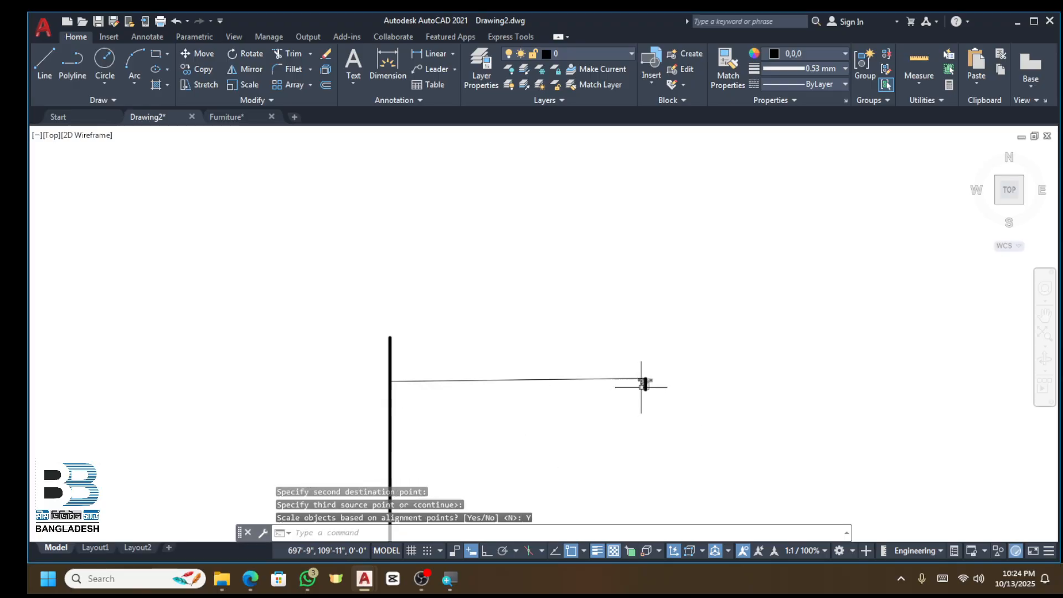
# Step: Delete the 7' reference line lying across the scaled bed
pyautogui.scroll(5, 645, 384)
pyautogui.scroll(-4, 665, 246)
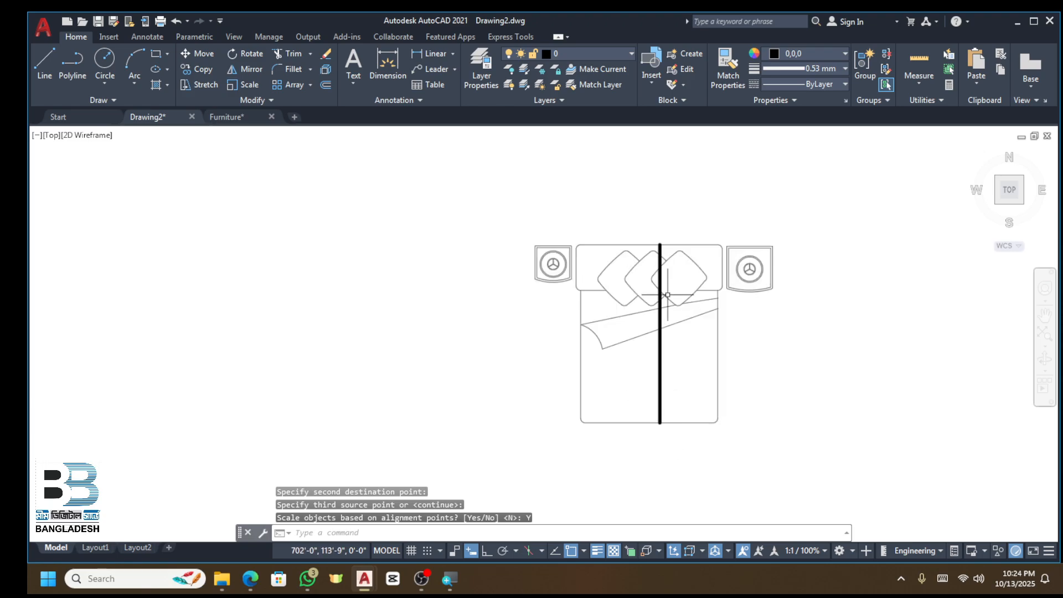
pyautogui.click(681, 336)
pyautogui.click(650, 366)
pyautogui.press('Escape')
pyautogui.click(676, 363)
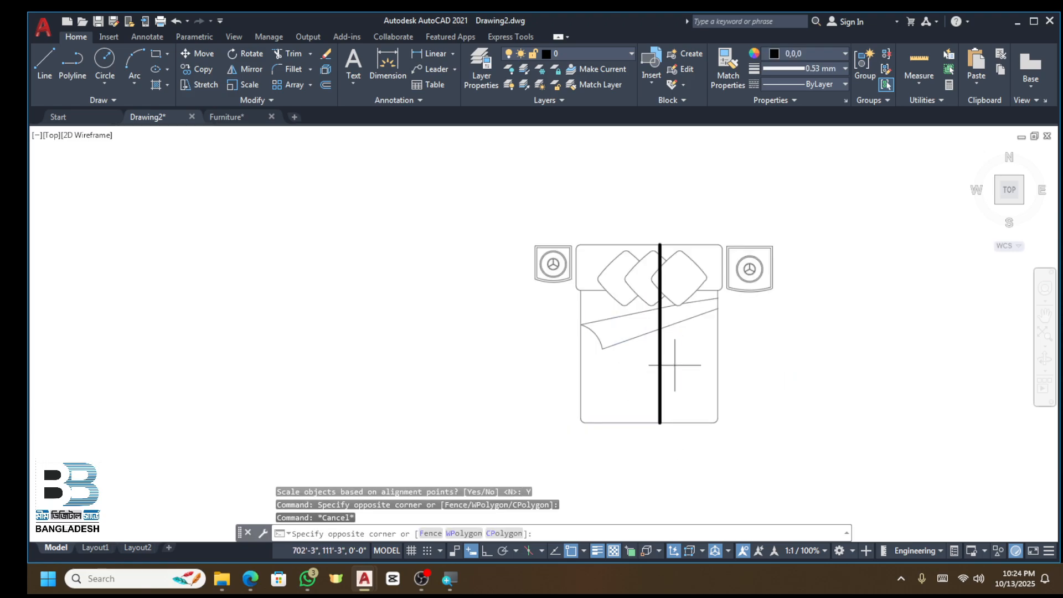
pyautogui.click(630, 391)
pyautogui.press('Delete')
# Step: Move the scaled bed group into the middle of the master bedroom plan
pyautogui.click(736, 360)
pyautogui.click(670, 409)
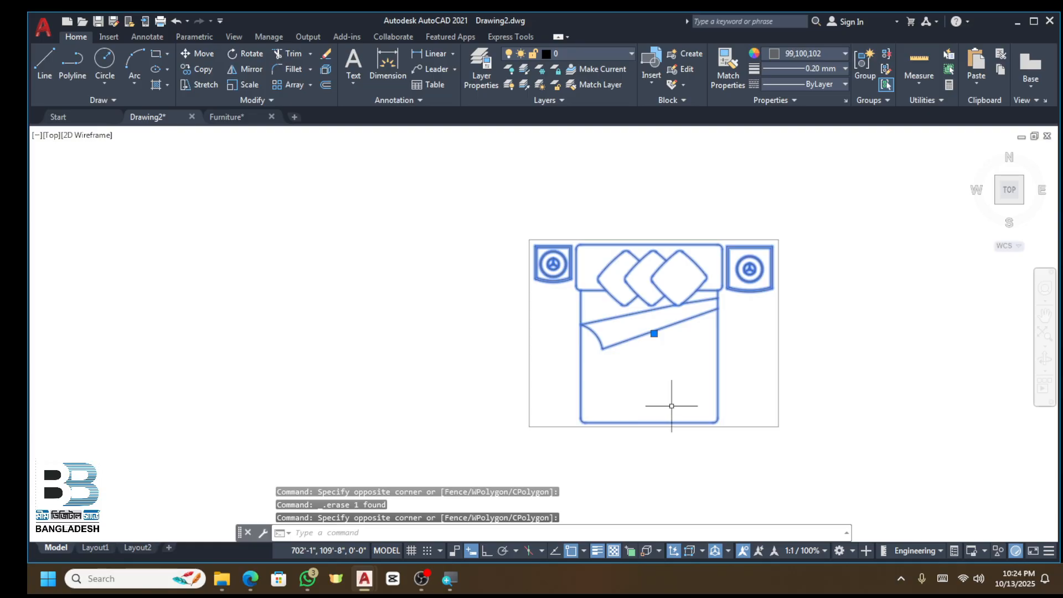
pyautogui.write('m')
pyautogui.press('space')
pyautogui.click(667, 370)
pyautogui.scroll(-10, 767, 363)
pyautogui.scroll(-4, 570, 414)
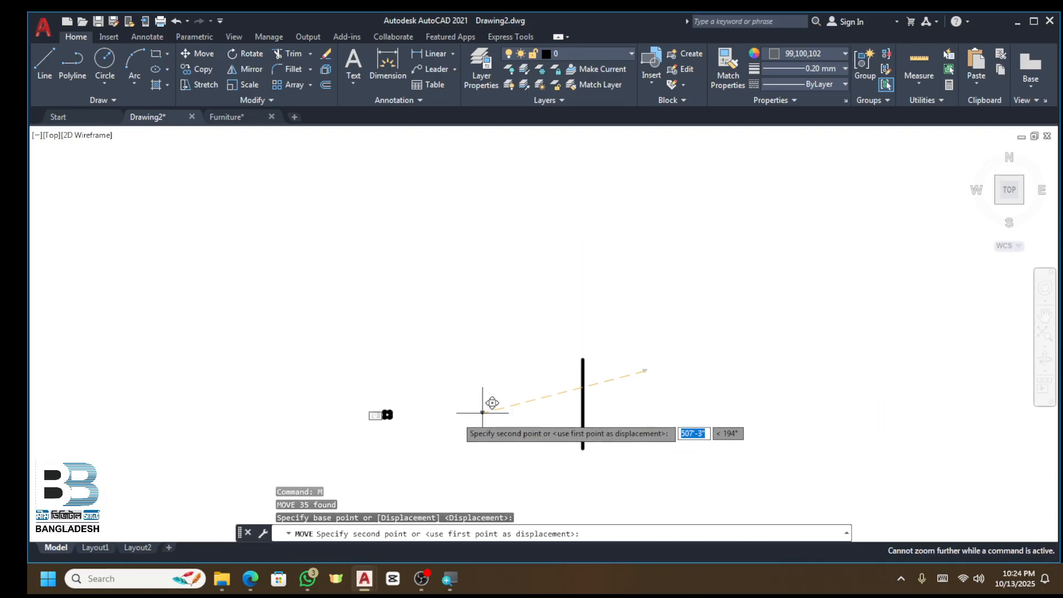
pyautogui.scroll(10, 475, 407)
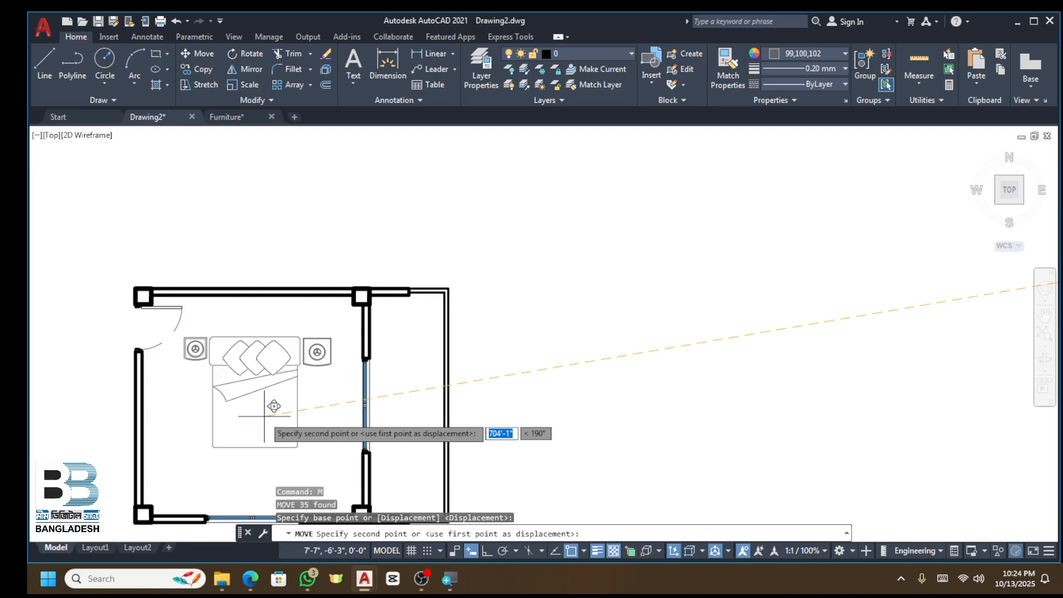
pyautogui.click(274, 409)
pyautogui.scroll(2, 157, 412)
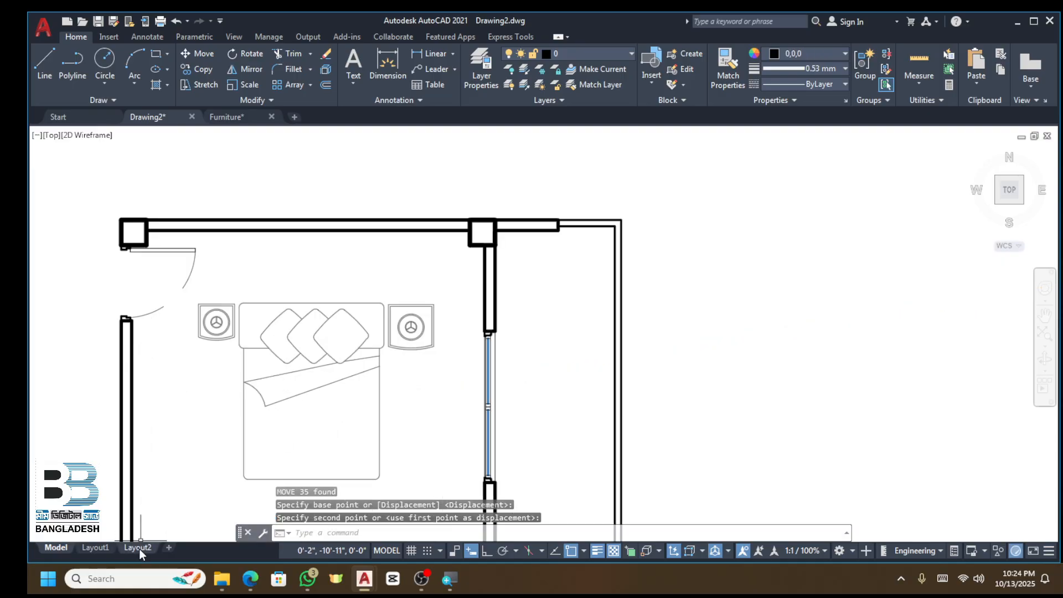
pyautogui.scroll(-2, 350, 325)
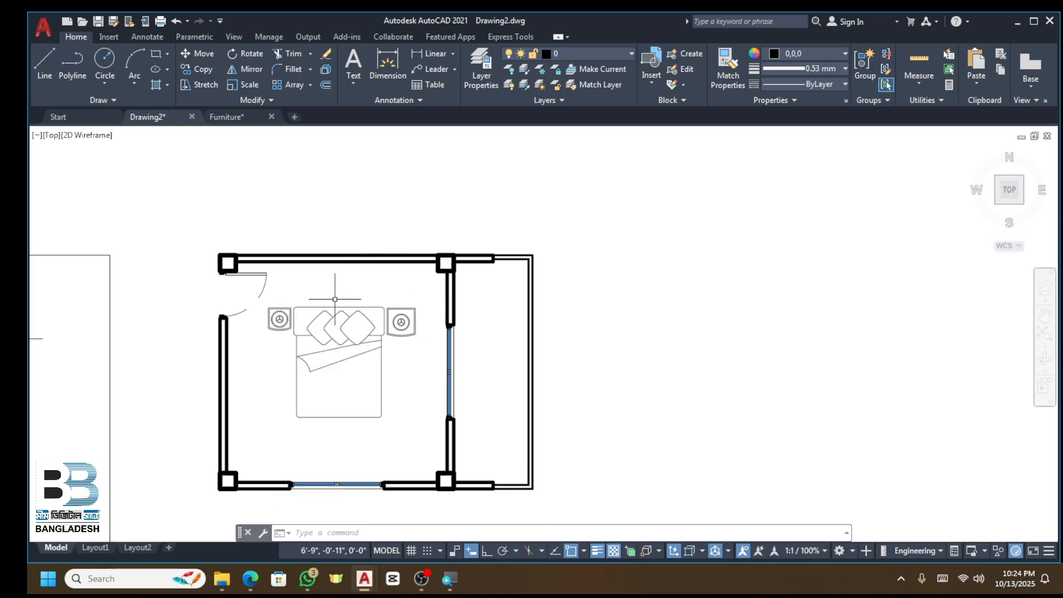
# Step: Try to rotate the bed group freehand so its headboard turns toward the wall with the door
pyautogui.scroll(2, 335, 298)
pyautogui.click(367, 289)
pyautogui.click(327, 371)
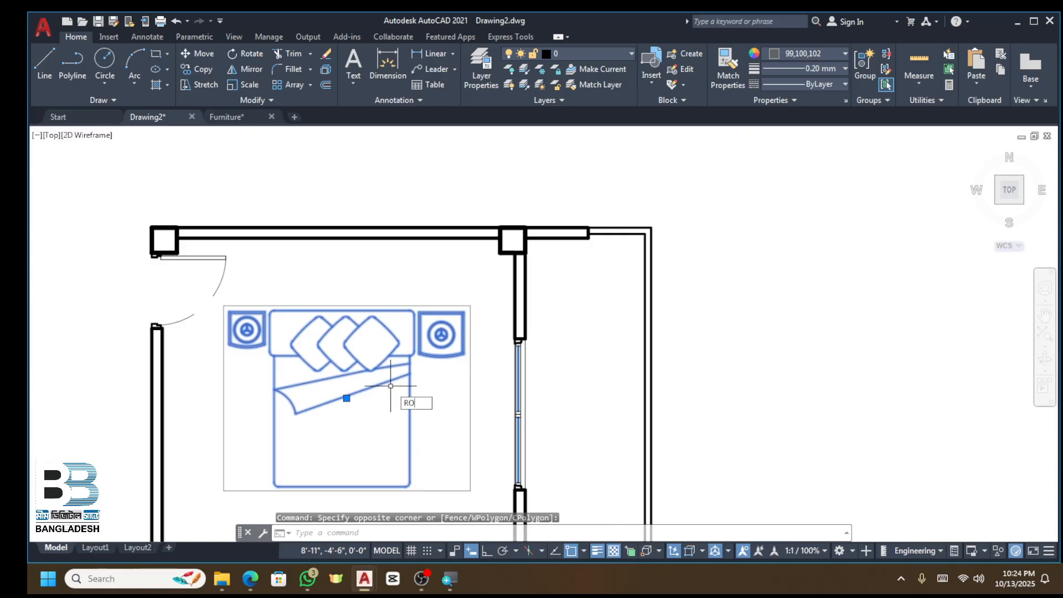
pyautogui.press('Return')
pyautogui.click(354, 371)
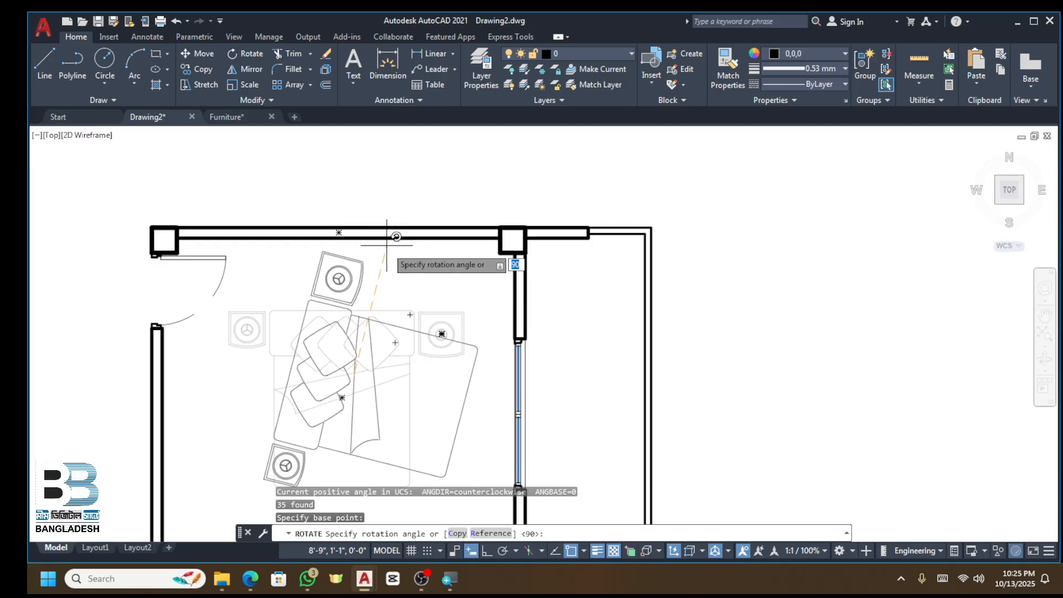
pyautogui.click(414, 314)
# Step: Cancel the started move and undo the freehand rotation of the bed group
pyautogui.click(415, 316)
pyautogui.click(380, 364)
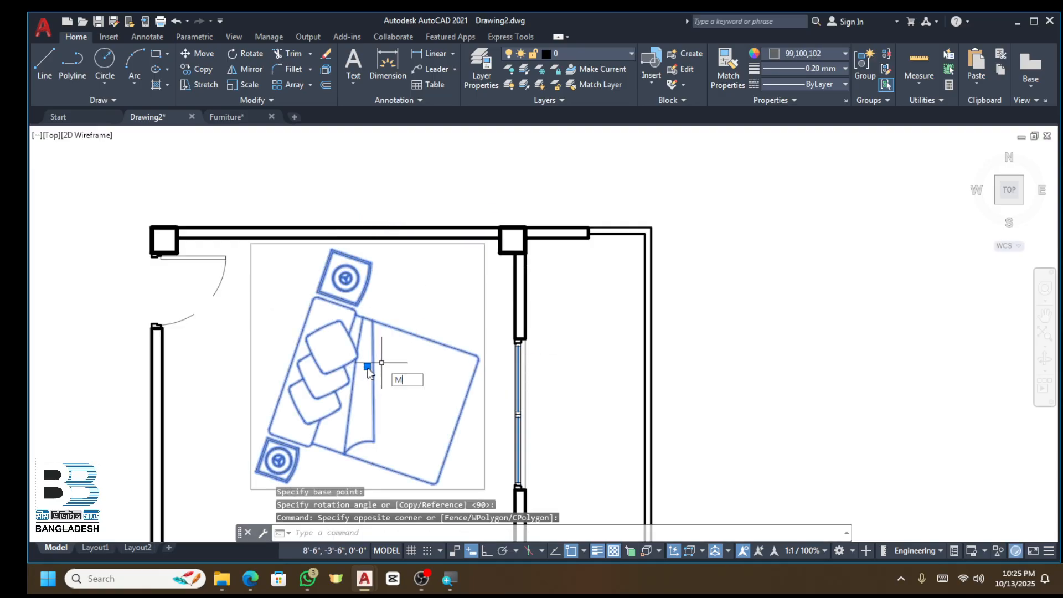
pyautogui.press('Return')
pyautogui.click(367, 370)
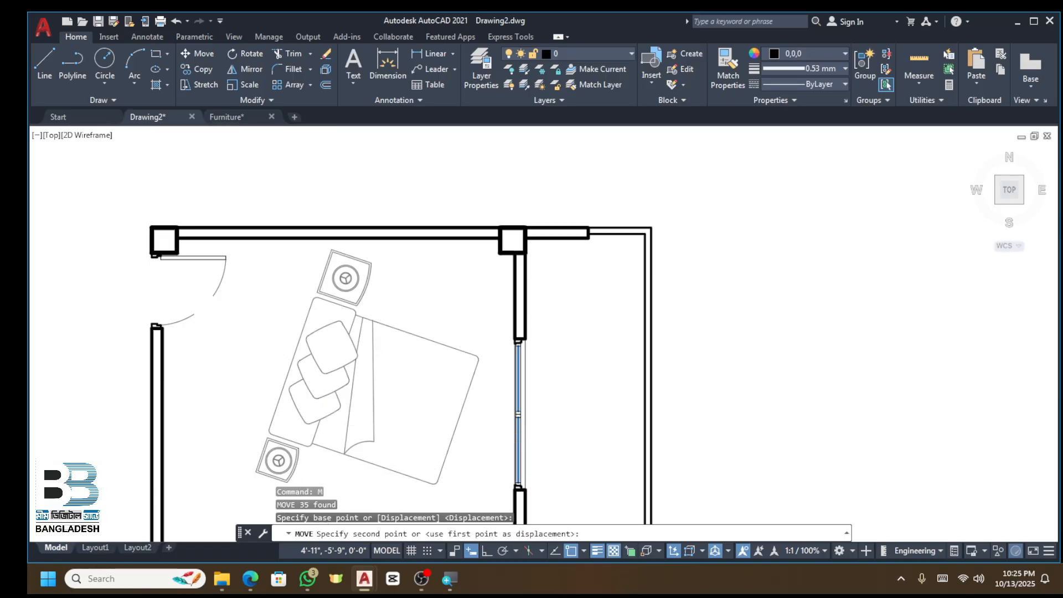
pyautogui.press('Escape')
pyautogui.hotkey('ctrl', 'z')
pyautogui.hotkey('ctrl', 'z')
pyautogui.hotkey('ctrl', 'z')
# Step: Rotate the bed group 90° counterclockwise about its centre, with ortho on and object snap off
pyautogui.click(314, 319)
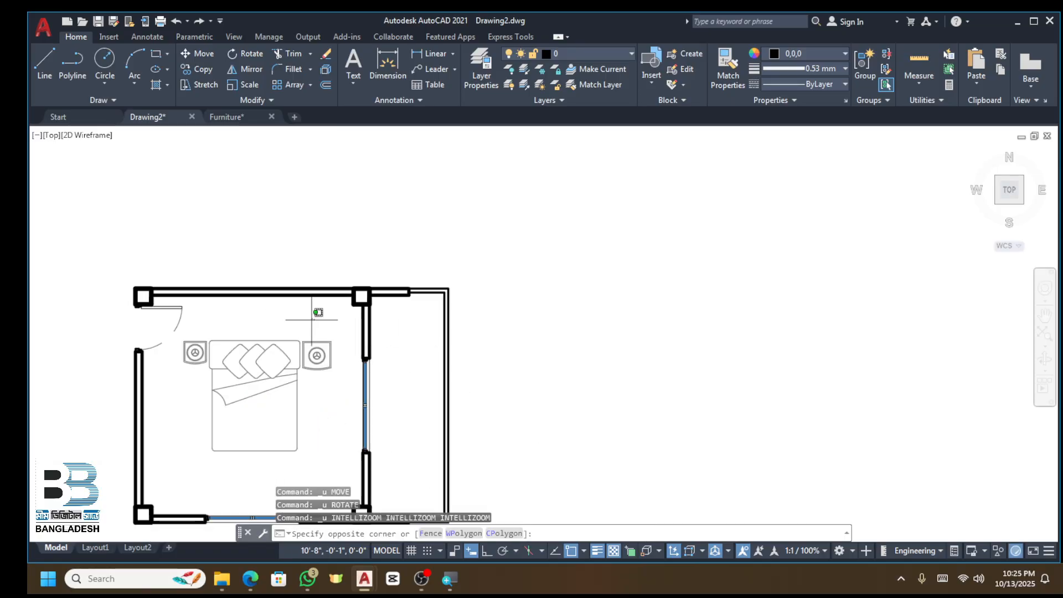
pyautogui.click(278, 381)
pyautogui.click(486, 550)
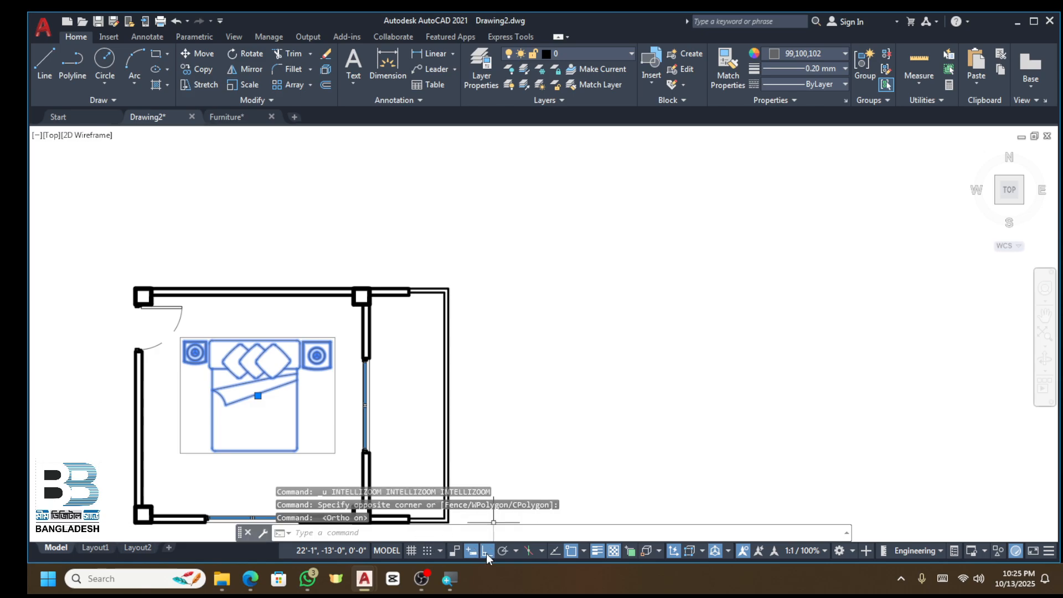
pyautogui.click(575, 550)
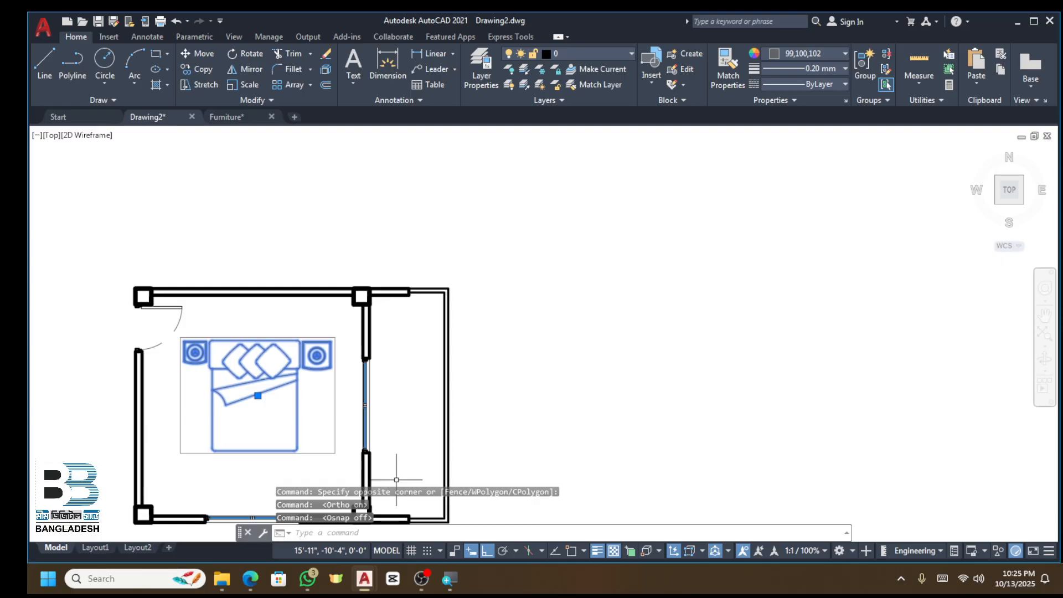
pyautogui.write('RO')
pyautogui.press('Return')
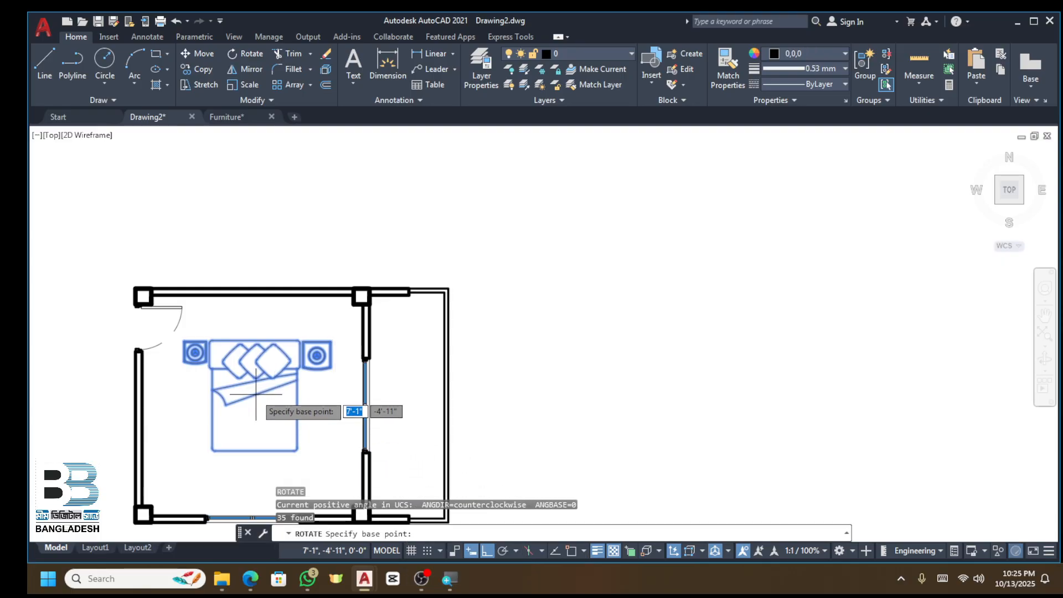
pyautogui.click(258, 395)
pyautogui.click(268, 333)
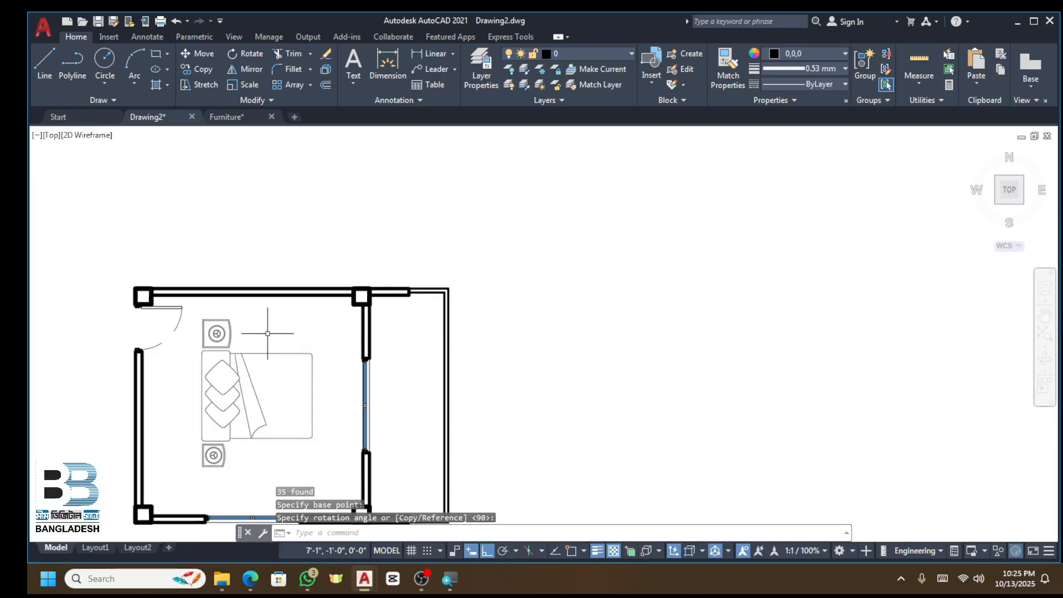
# Step: Move the rotated bed group with ortho off so its headboard and side tables sit against the wall below the door
pyautogui.click(304, 338)
pyautogui.click(270, 401)
pyautogui.press('Return')
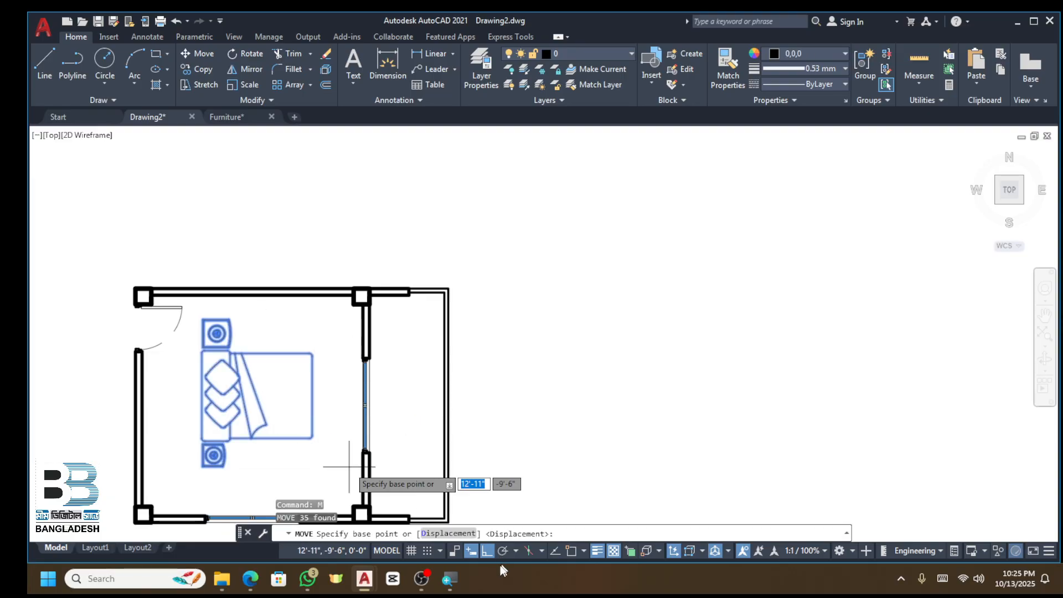
pyautogui.click(486, 554)
pyautogui.scroll(2, 420, 411)
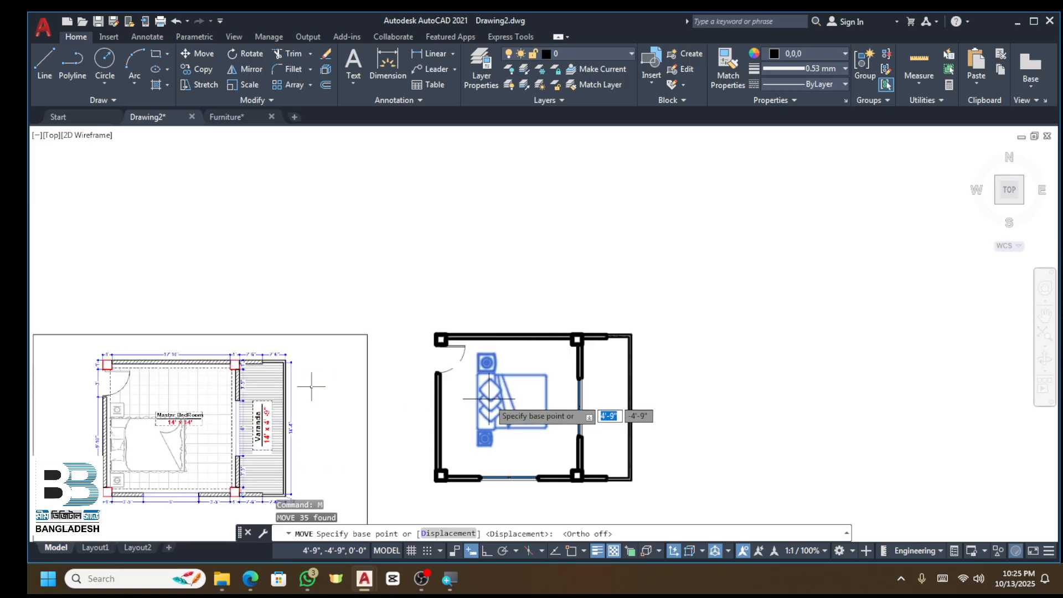
pyautogui.click(492, 397)
pyautogui.scroll(2, 460, 421)
pyautogui.click(453, 400)
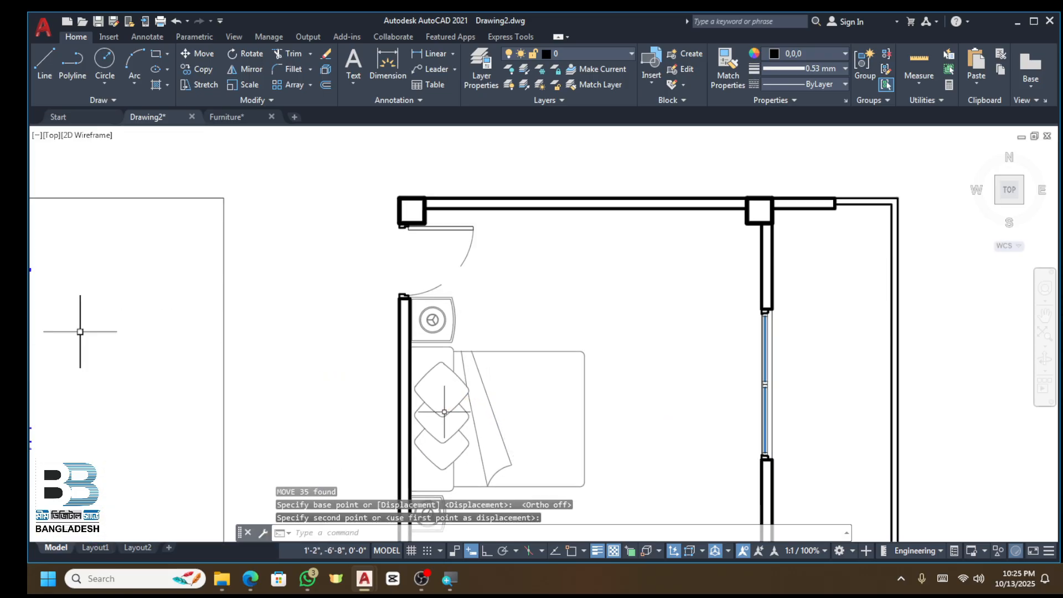
# Step: Move the bed group about 3" into the room, leaving a small gap between the headboard and the wall
pyautogui.scroll(-2, 498, 360)
pyautogui.scroll(2, 517, 328)
pyautogui.click(520, 317)
pyautogui.click(501, 346)
pyautogui.scroll(5, 410, 367)
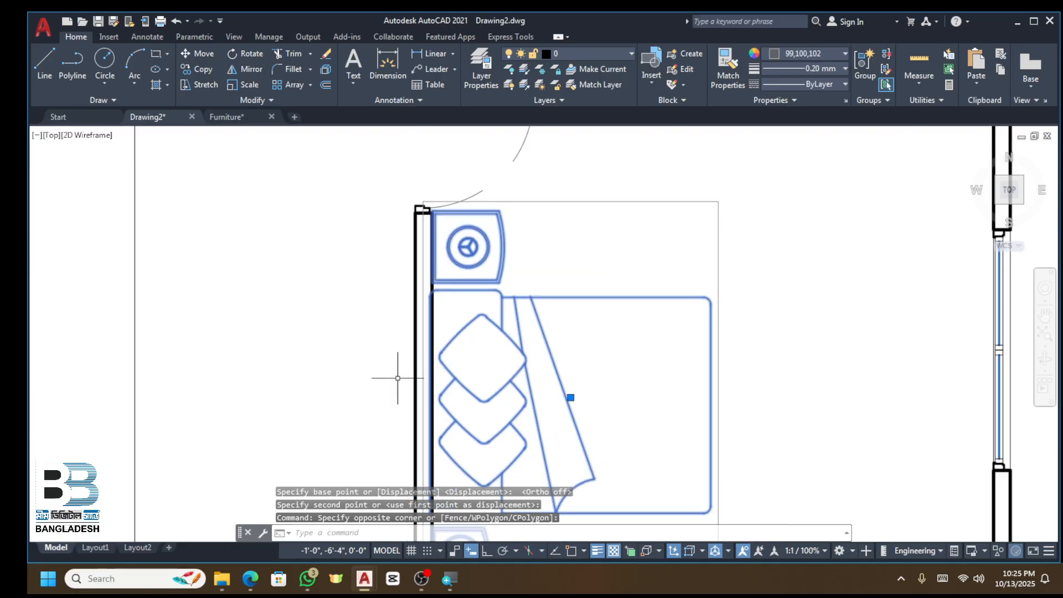
pyautogui.scroll(-5, 462, 355)
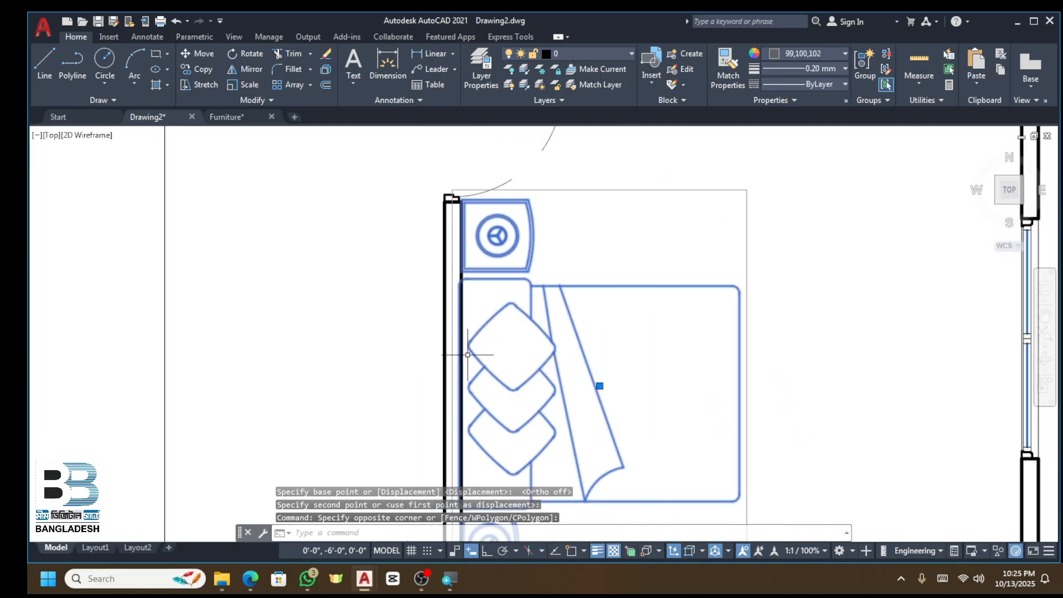
pyautogui.write('m')
pyautogui.press('Return')
pyautogui.click(485, 353)
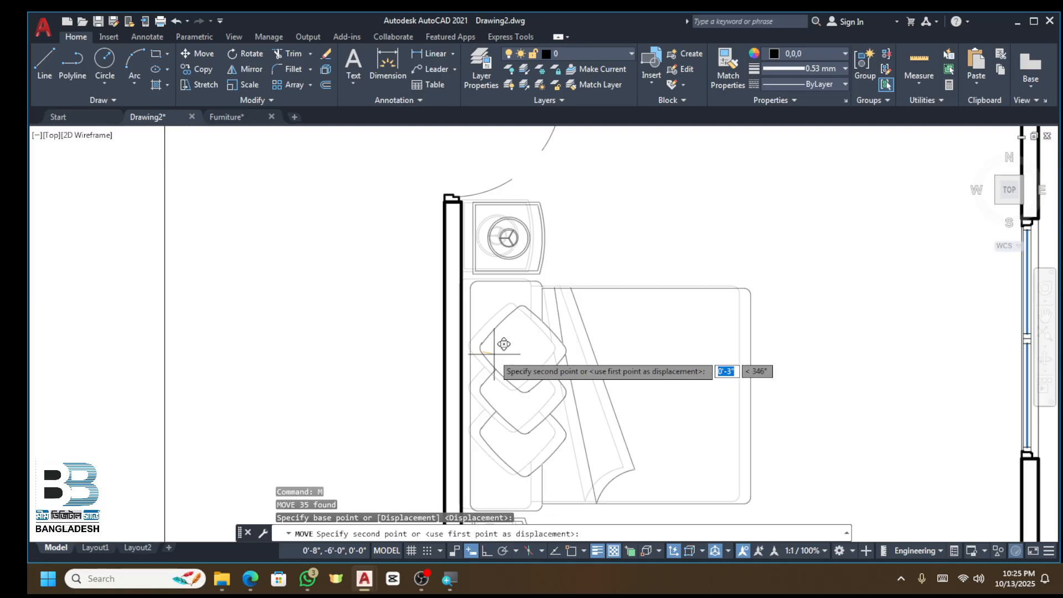
pyautogui.click(507, 344)
pyautogui.scroll(-2, 520, 328)
pyautogui.scroll(2, 500, 365)
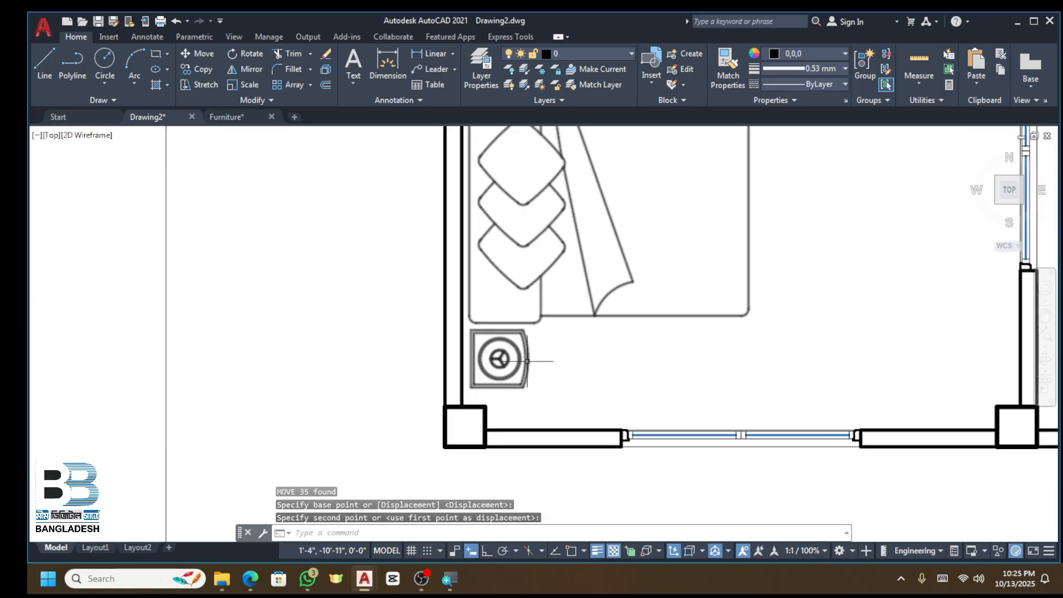
# Step: Move the bed group about 2" down toward the corner column, keeping its gap from the headboard wall
pyautogui.click(545, 362)
pyautogui.click(493, 386)
pyautogui.press('Return')
pyautogui.click(576, 355)
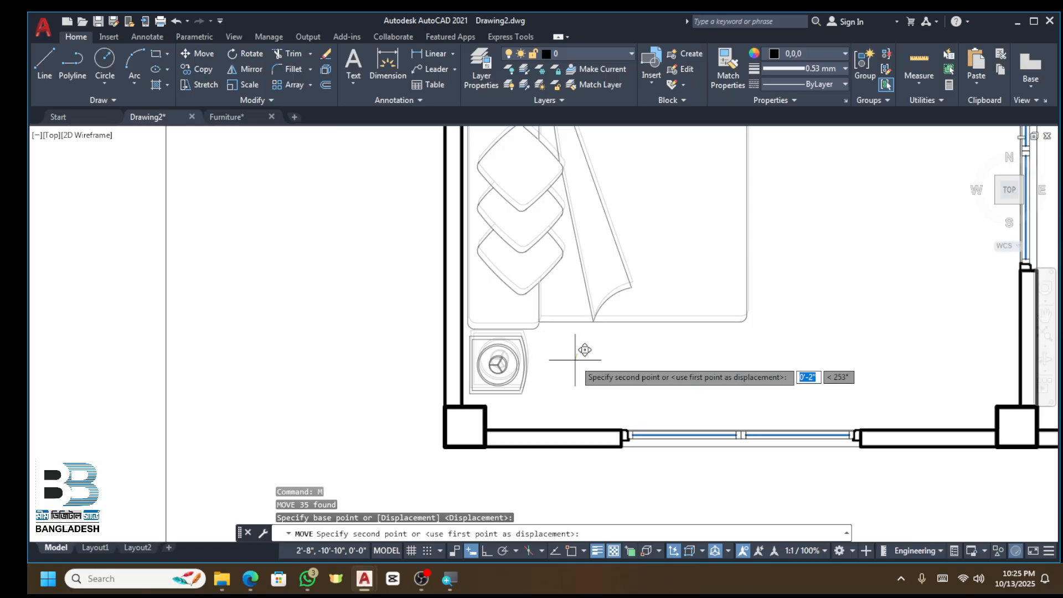
pyautogui.click(575, 365)
pyautogui.scroll(-4, 582, 376)
pyautogui.scroll(2, 580, 293)
pyautogui.scroll(-2, 646, 280)
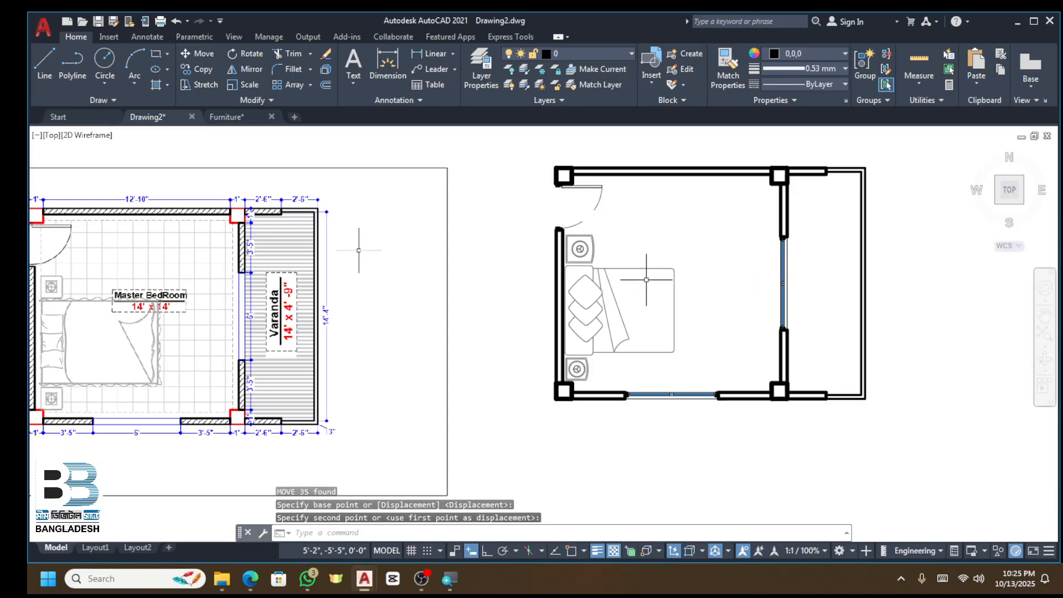
# Step: Compare the redrawn bedroom with the reference plan, examining the door, bed, room labels and dashed inner outline
pyautogui.scroll(-2, 664, 238)
pyautogui.scroll(6, 388, 266)
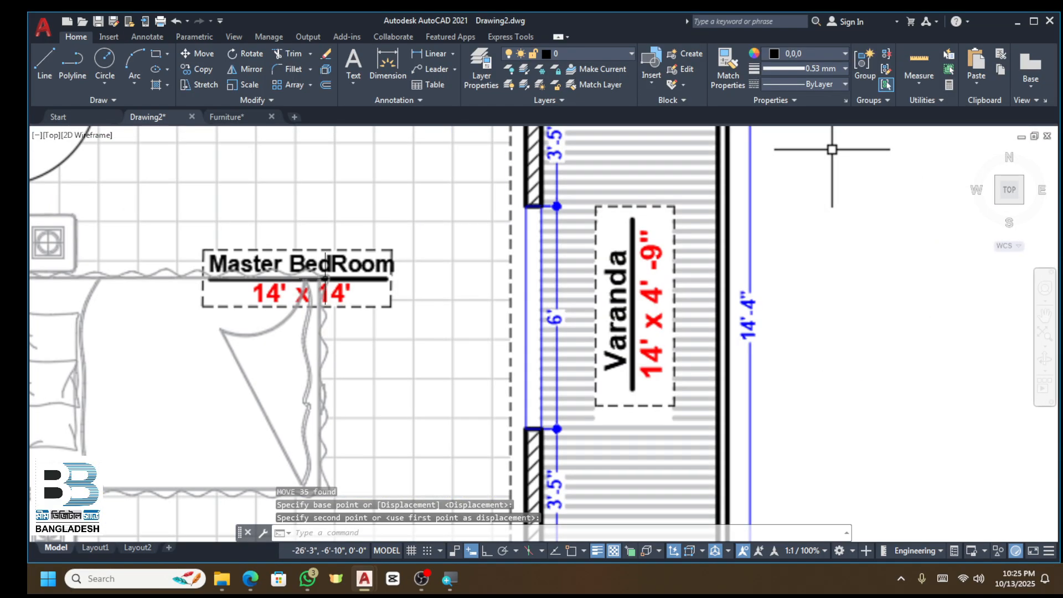
pyautogui.scroll(-5, 282, 305)
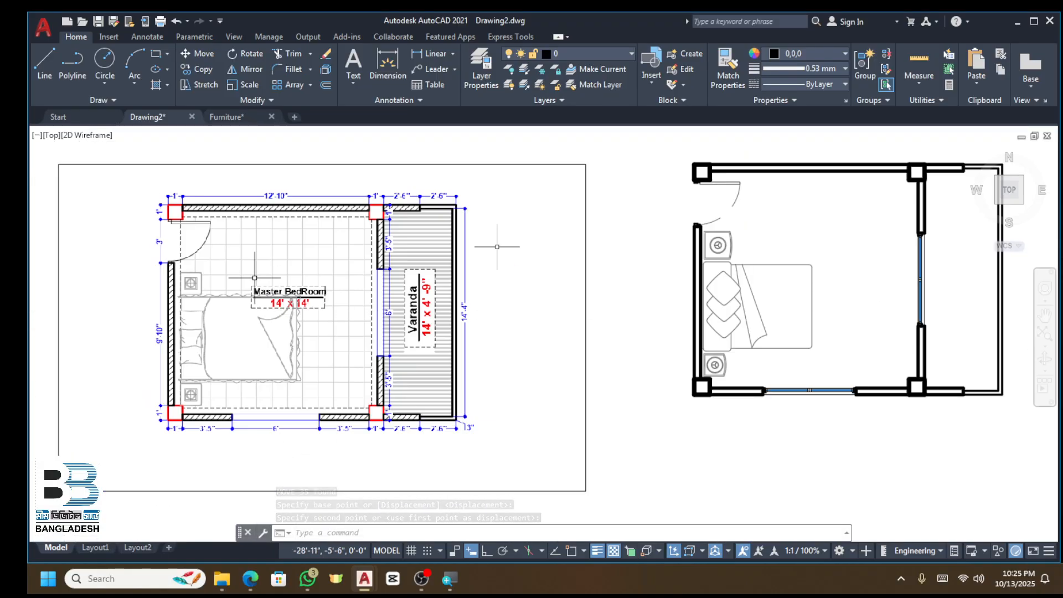
pyautogui.scroll(-2, 497, 247)
pyautogui.moveTo(503, 268); pyautogui.dragTo(432, 278, button='middle')
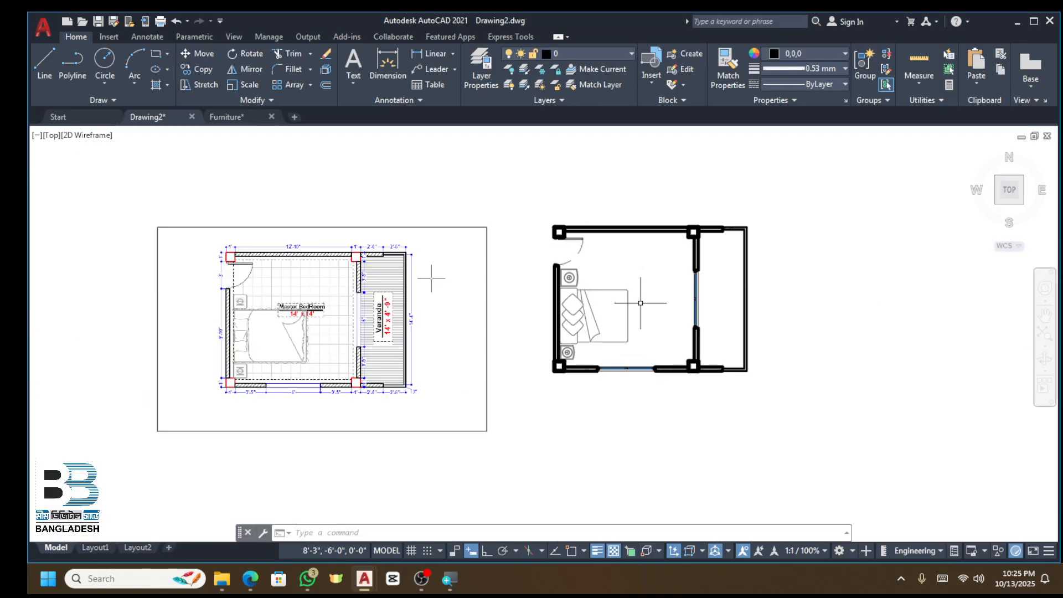
pyautogui.scroll(4, 578, 254)
pyautogui.click(576, 256)
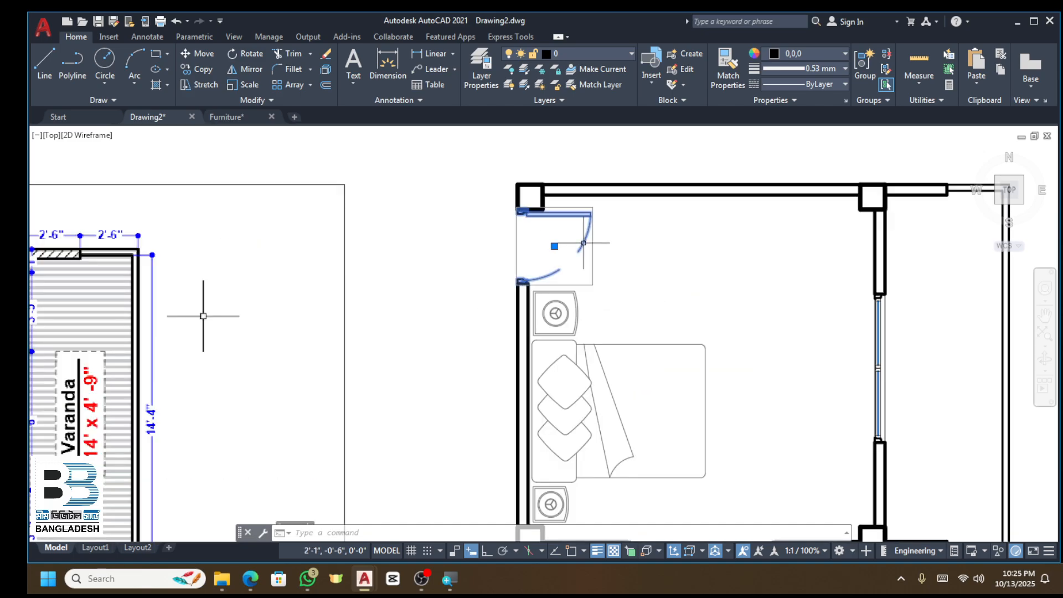
pyautogui.press('Escape')
pyautogui.scroll(-2, 562, 264)
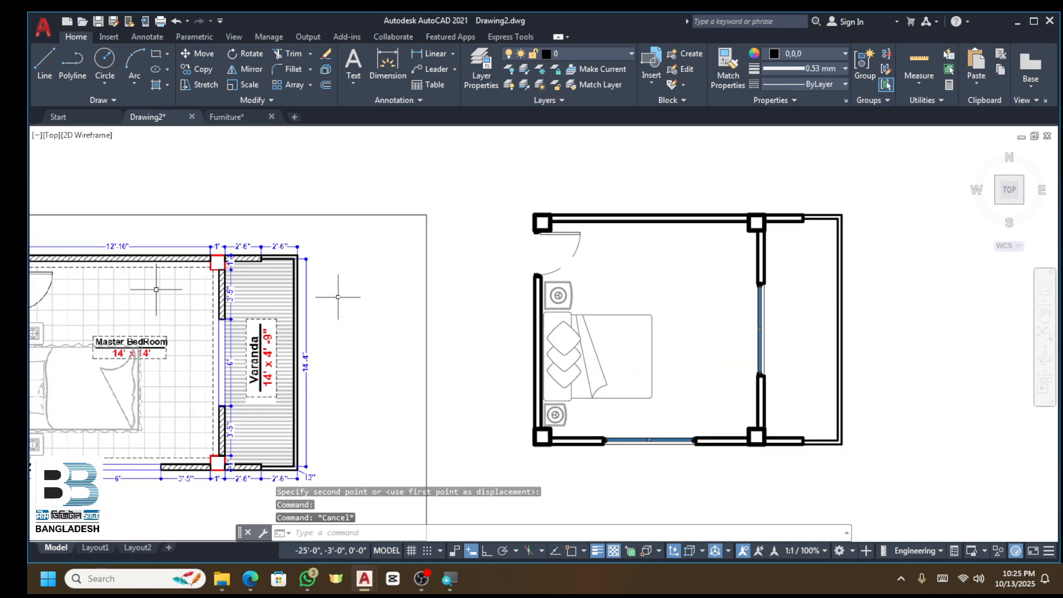
pyautogui.scroll(2, 636, 227)
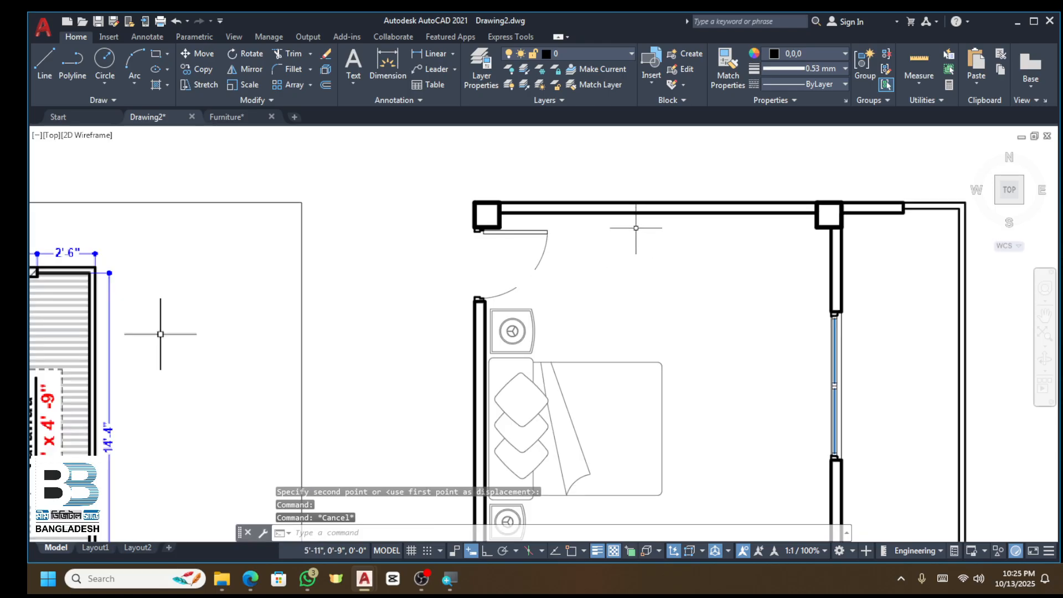
# Step: With object snap on, draw a rectangle from the bedroom's upper-left outer column corner to its lower-right outer column corner
pyautogui.click(155, 55)
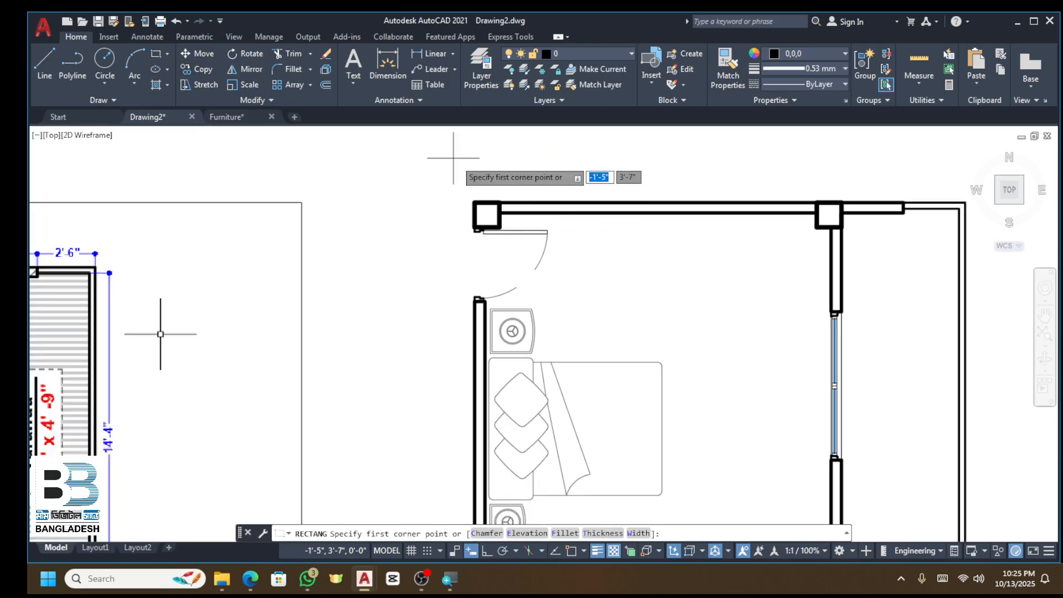
pyautogui.click(572, 552)
pyautogui.click(475, 202)
pyautogui.scroll(-3, 501, 240)
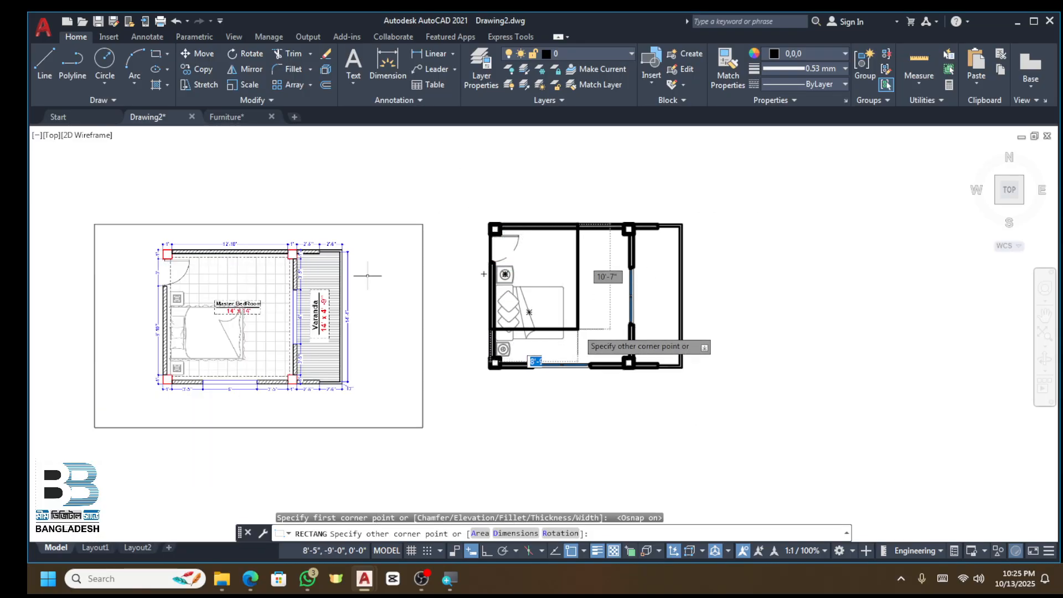
pyautogui.scroll(3, 609, 331)
pyautogui.click(693, 412)
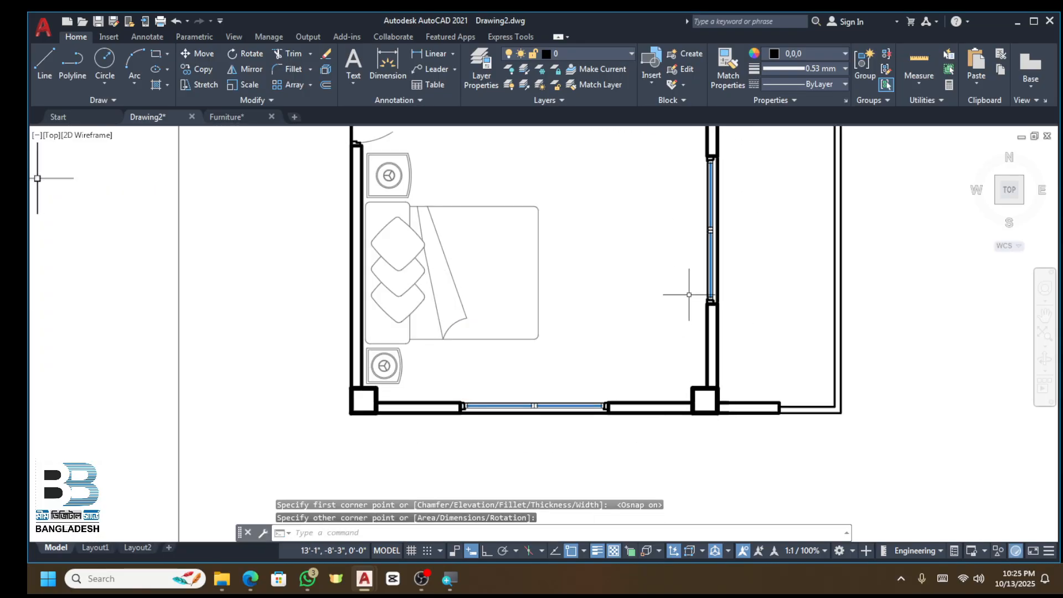
pyautogui.scroll(2, 674, 384)
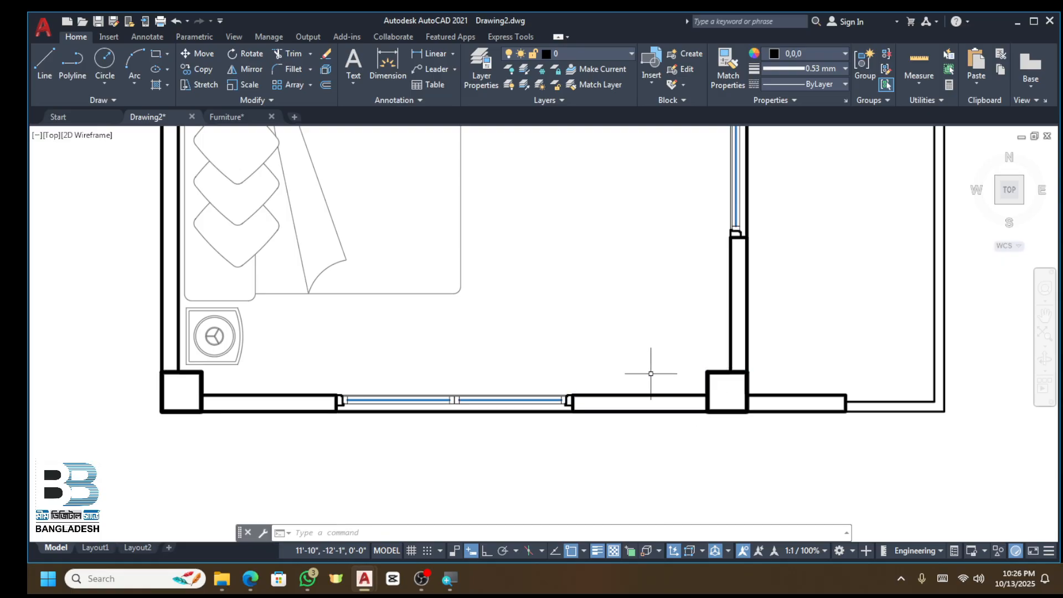
pyautogui.write('o')
pyautogui.press('Return')
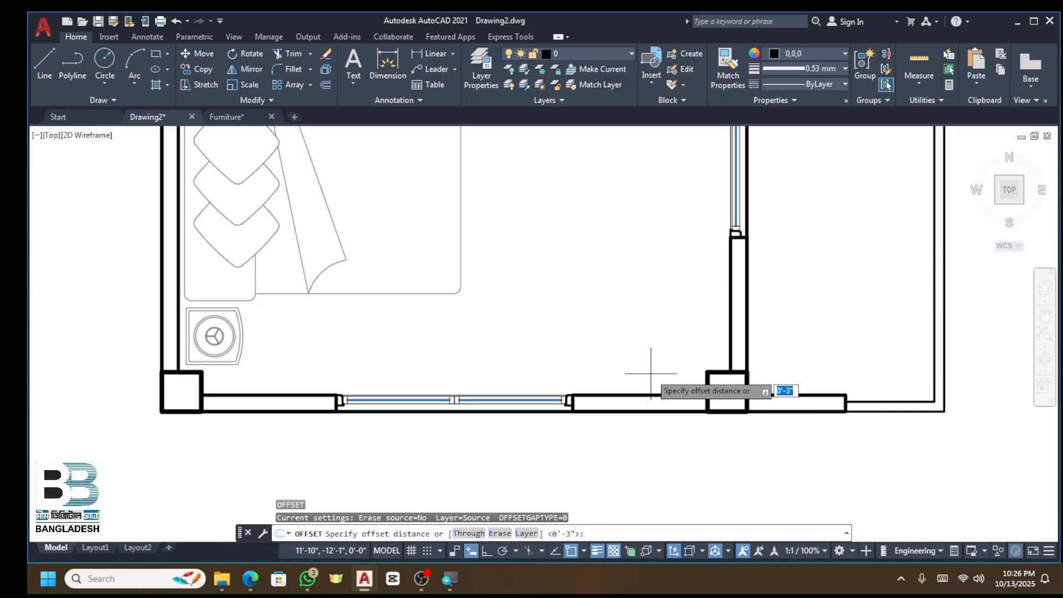
pyautogui.press('Escape')
pyautogui.press('Escape')
pyautogui.press('Escape')
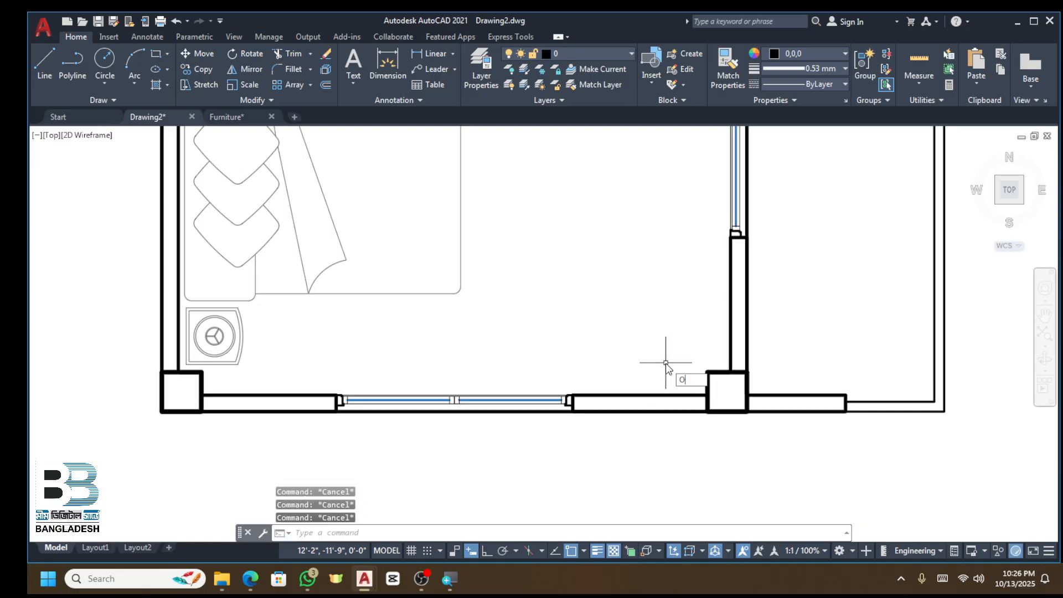
# Step: Offset the bedroom's outer rectangle 10" toward the inside of the room
pyautogui.press('Return')
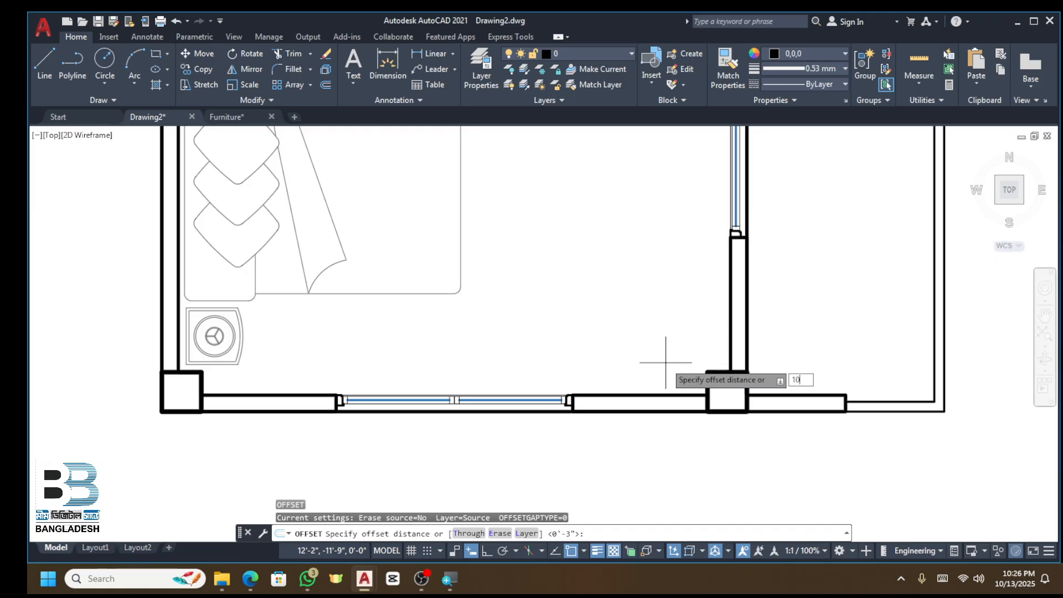
pyautogui.press('Return')
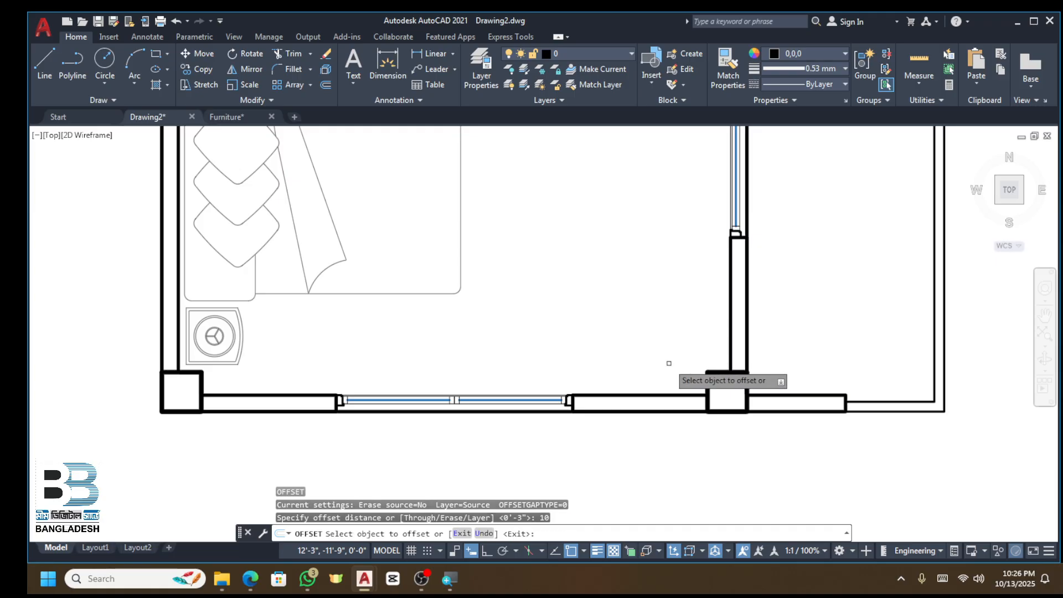
pyautogui.click(749, 340)
pyautogui.click(683, 339)
pyautogui.press('Escape')
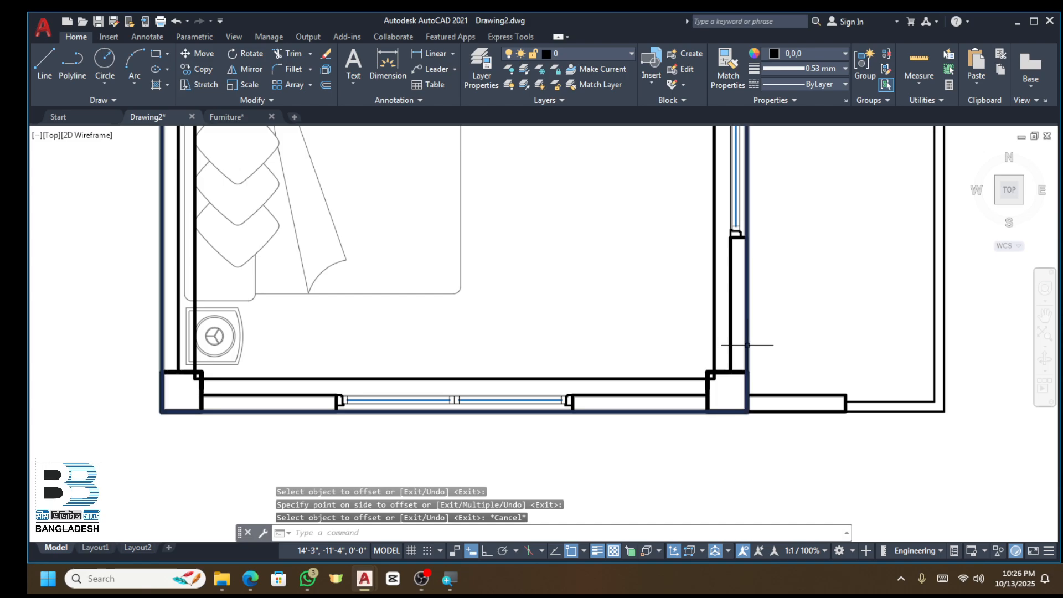
# Step: Delete the original outer rectangle around the bedroom, keeping the inner offset copy
pyautogui.click(746, 345)
pyautogui.press('Delete')
pyautogui.scroll(-3, 719, 276)
pyautogui.scroll(3, 581, 145)
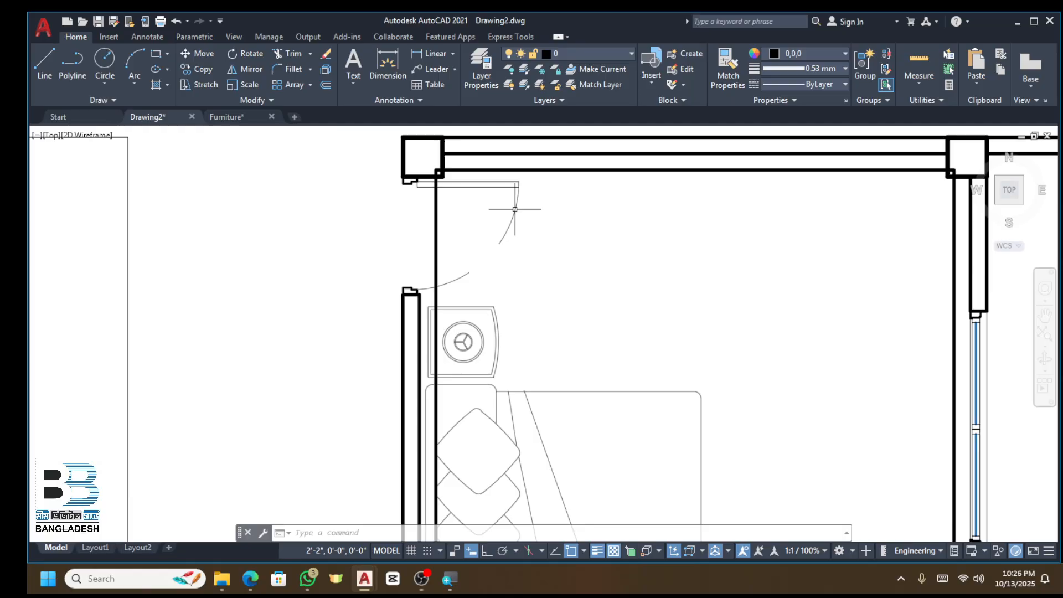
# Step: Give the inner bedroom rectangle the DASHED2 linetype and a 0.09 mm lineweight
pyautogui.click(709, 166)
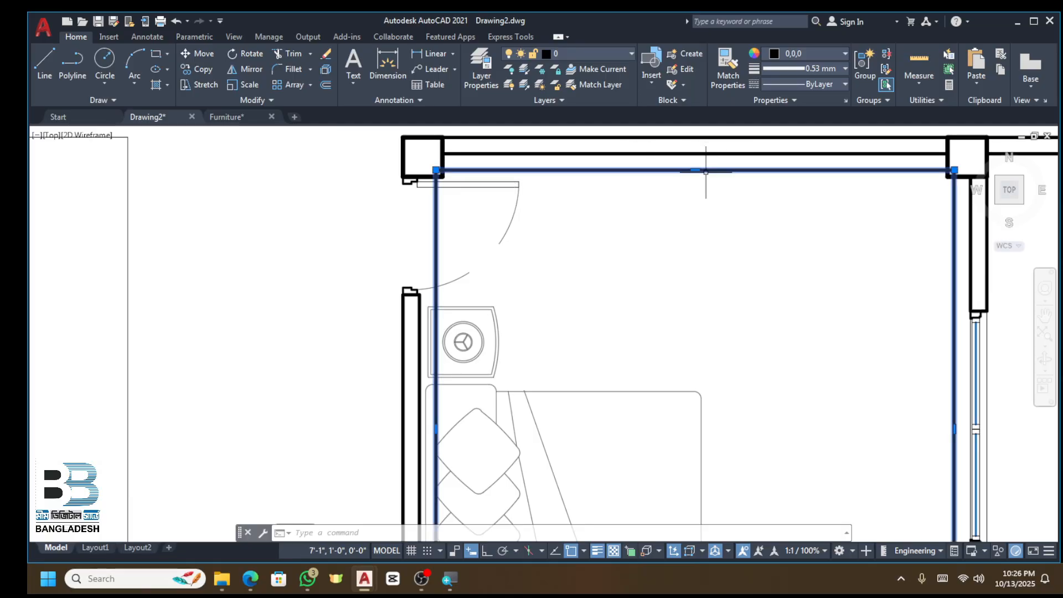
pyautogui.click(814, 86)
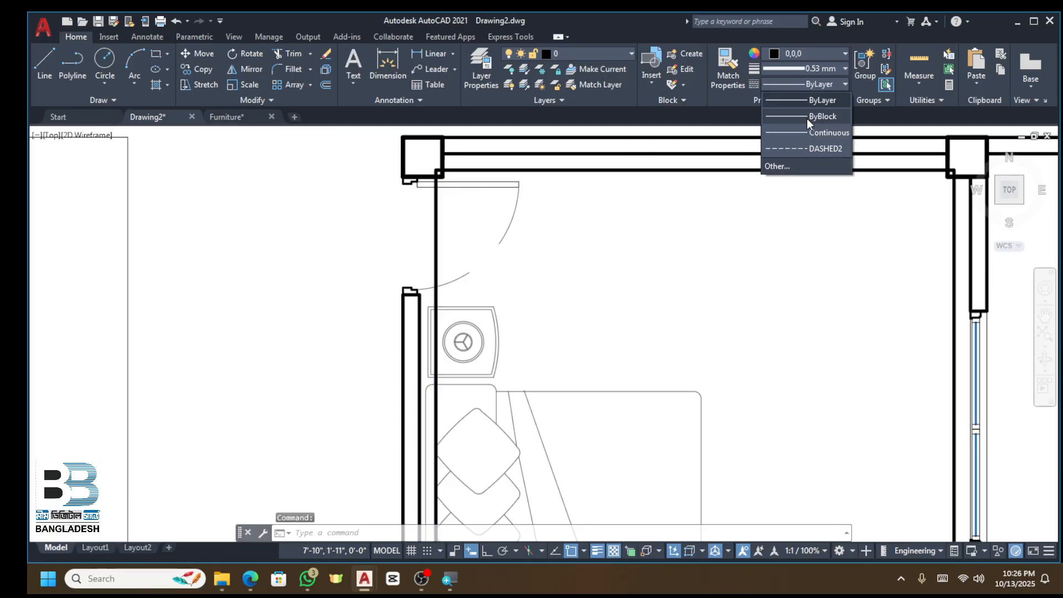
pyautogui.click(804, 145)
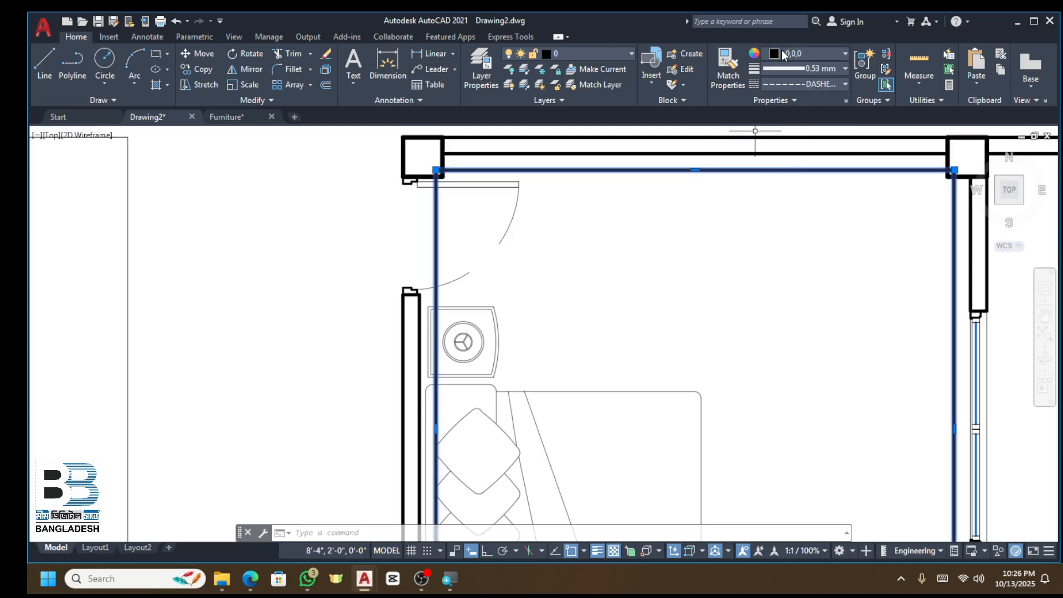
pyautogui.click(788, 69)
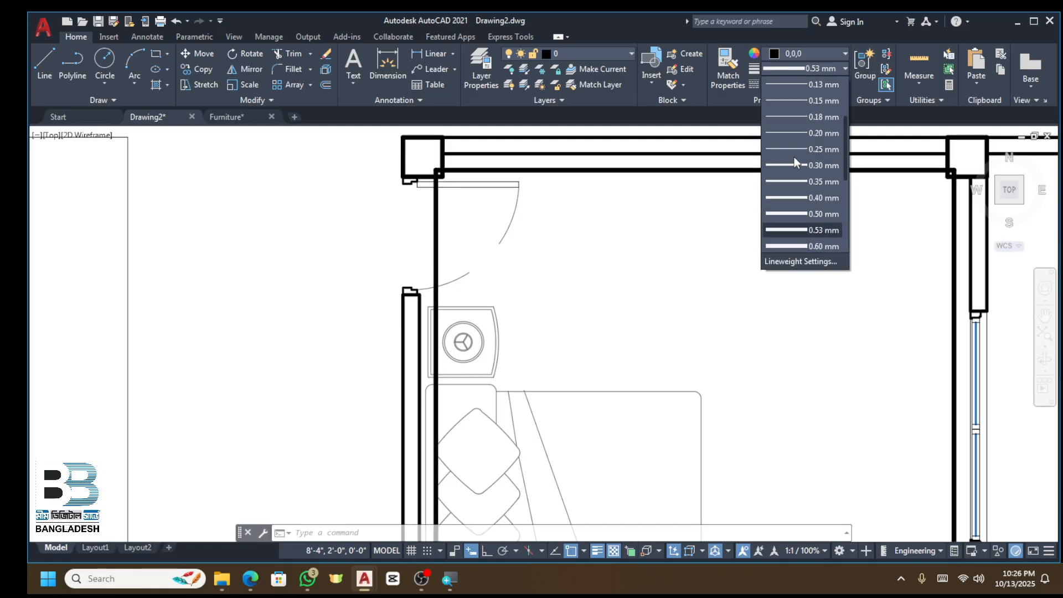
pyautogui.scroll(1, 809, 108)
pyautogui.click(811, 118)
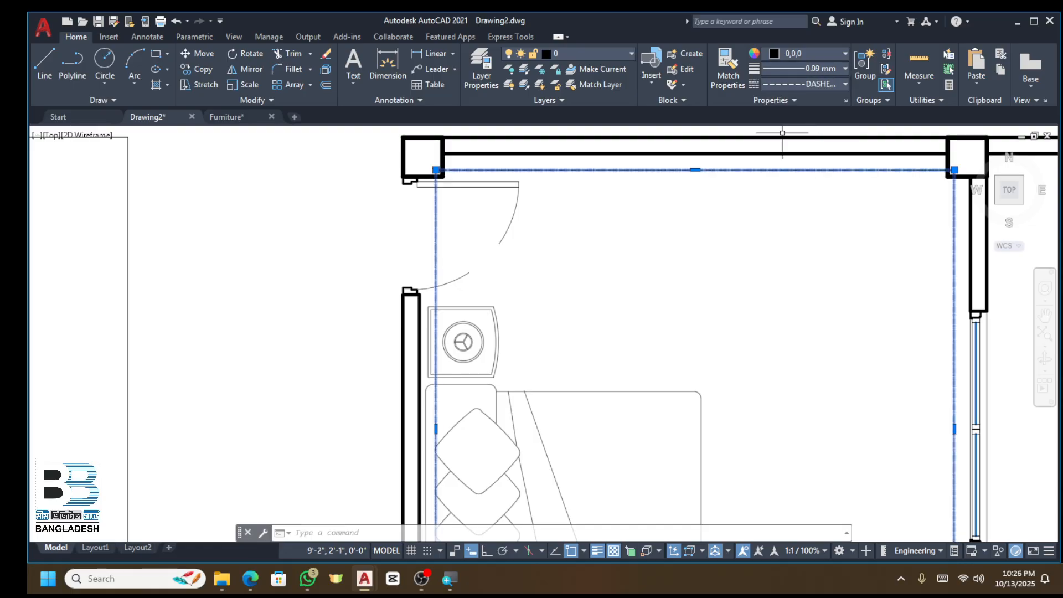
# Step: Set the dashed inner rectangle's linetype scale to 10 in its properties and deselect it
pyautogui.scroll(5, 771, 162)
pyautogui.scroll(2, 750, 178)
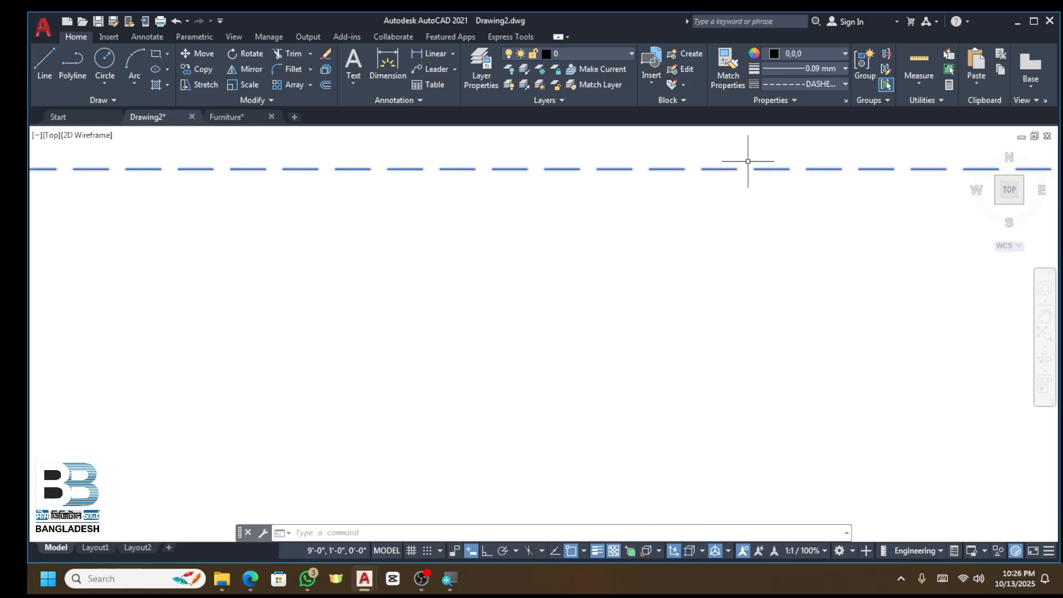
pyautogui.click(756, 170)
pyautogui.scroll(-6, 752, 178)
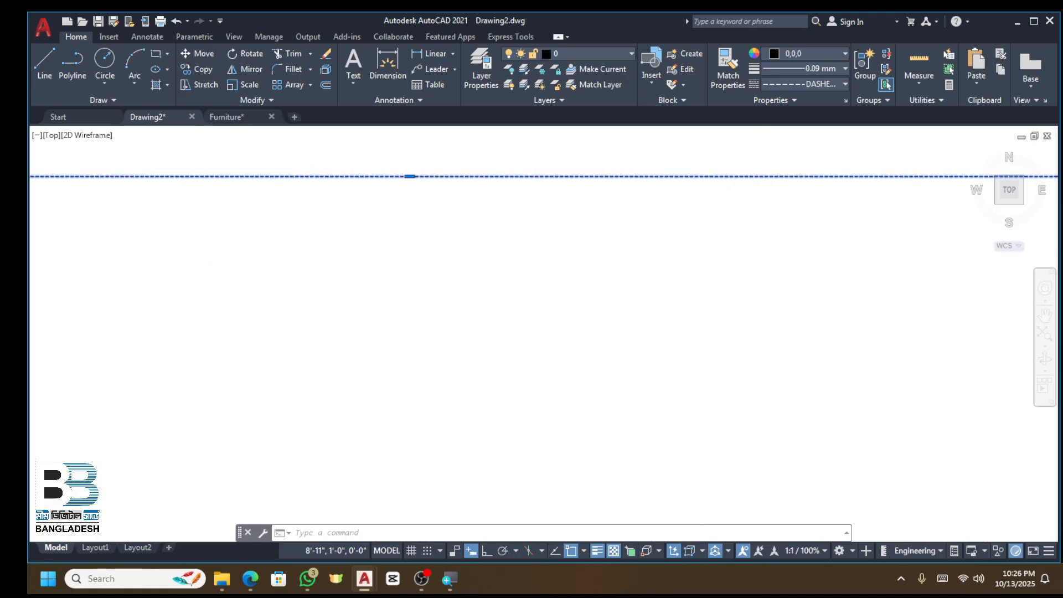
pyautogui.write('MO')
pyautogui.press('Return')
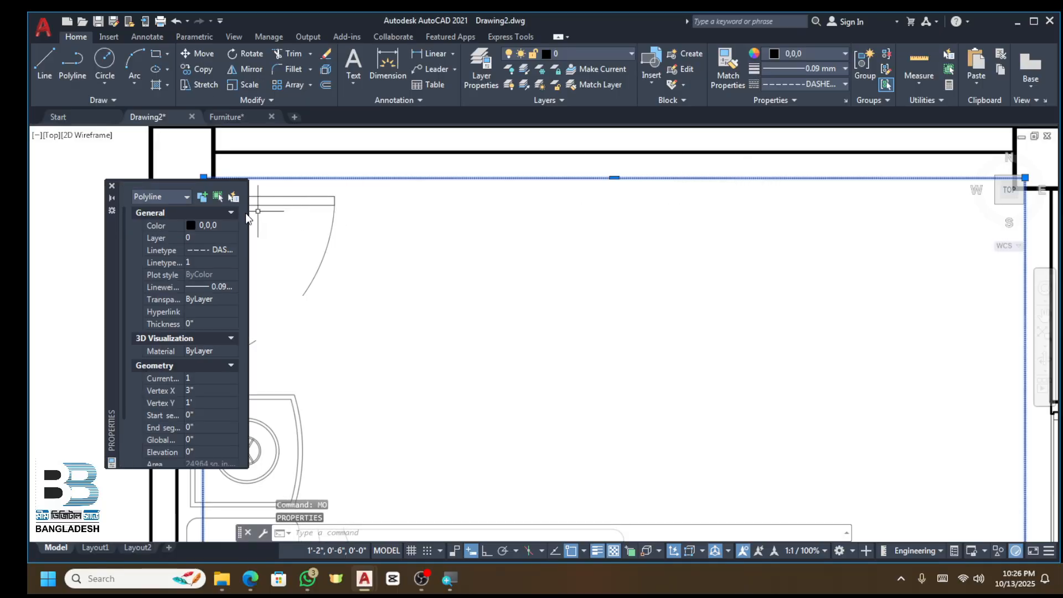
pyautogui.click(205, 260)
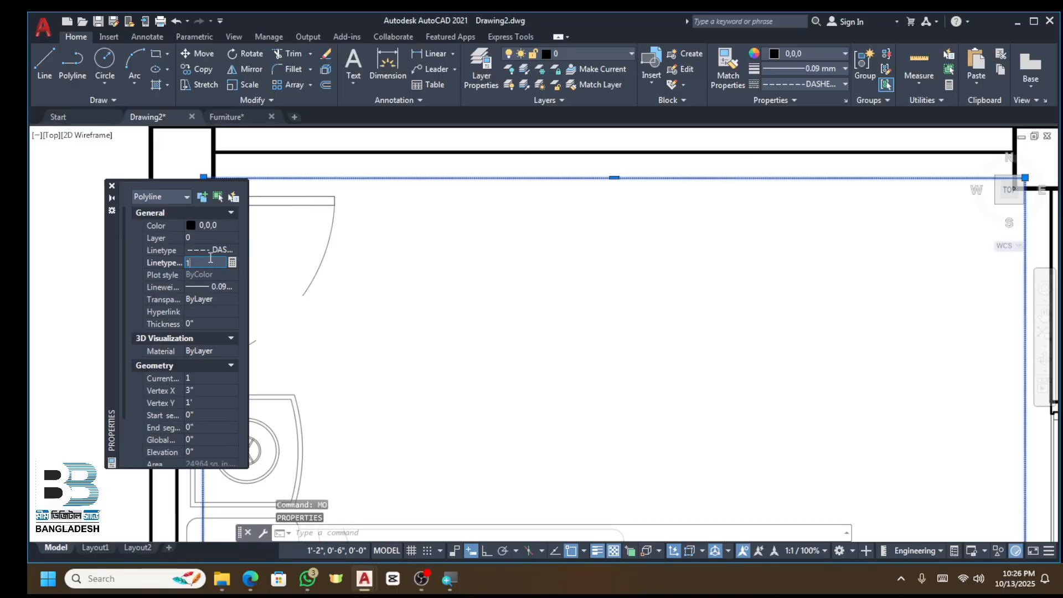
pyautogui.write('10')
pyautogui.press('Return')
pyautogui.scroll(-4, 628, 227)
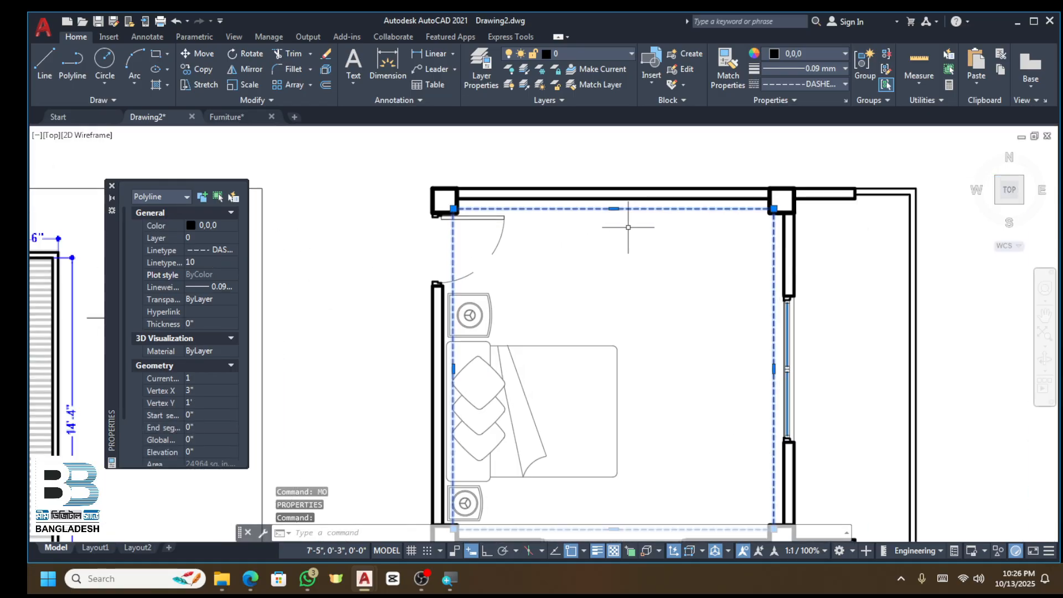
pyautogui.press('Escape')
pyautogui.press('Escape')
pyautogui.scroll(-1, 635, 244)
pyautogui.scroll(1, 636, 277)
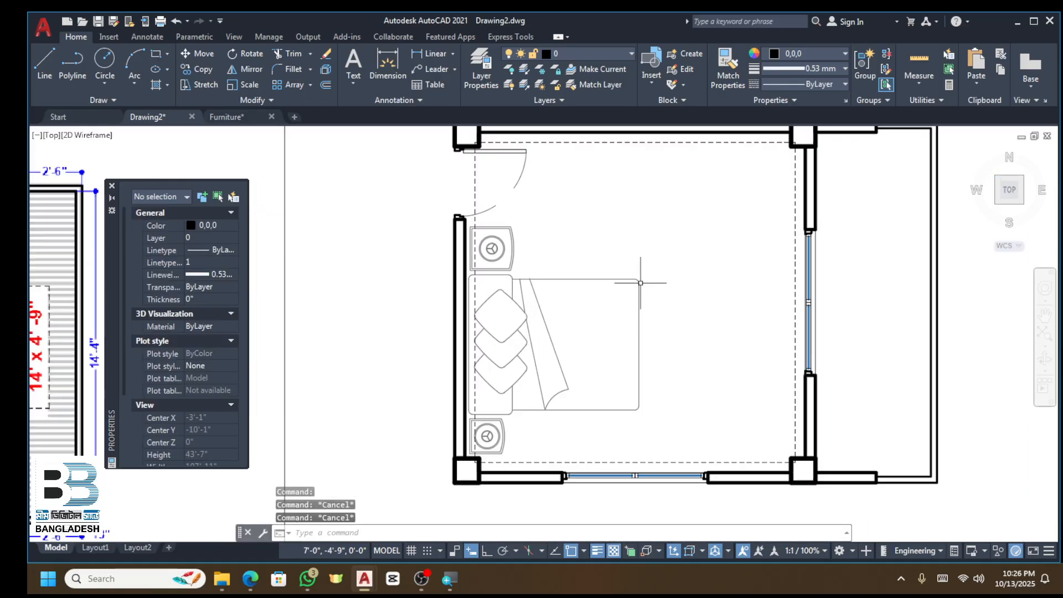
# Step: Create a two-line multiline text label in the bedroom reading "MASTER BEDROOM" and "14' x 14'"
pyautogui.scroll(-4, 472, 151)
pyautogui.scroll(8, 344, 182)
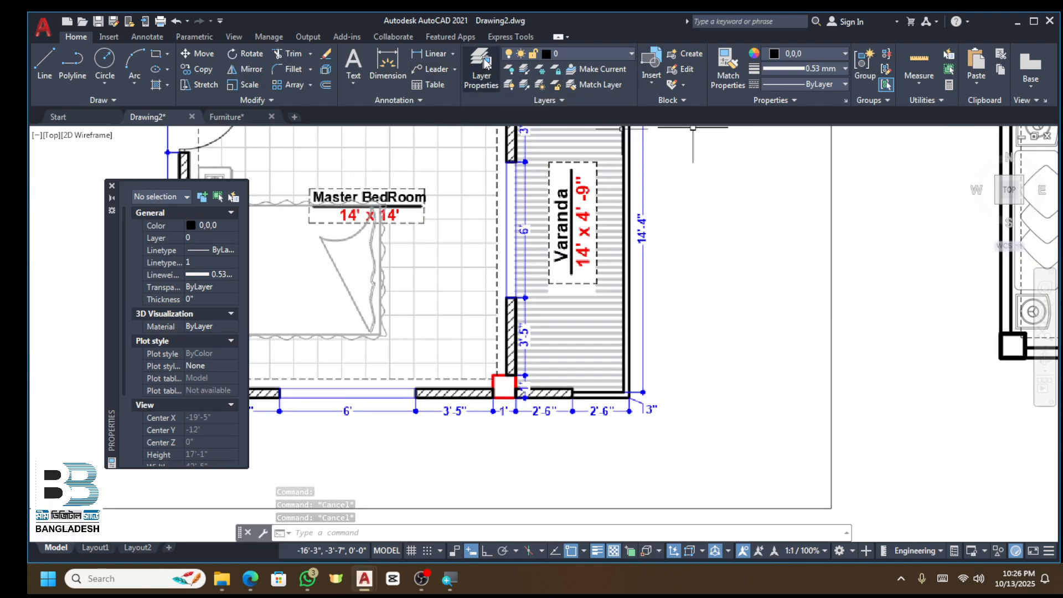
pyautogui.click(353, 61)
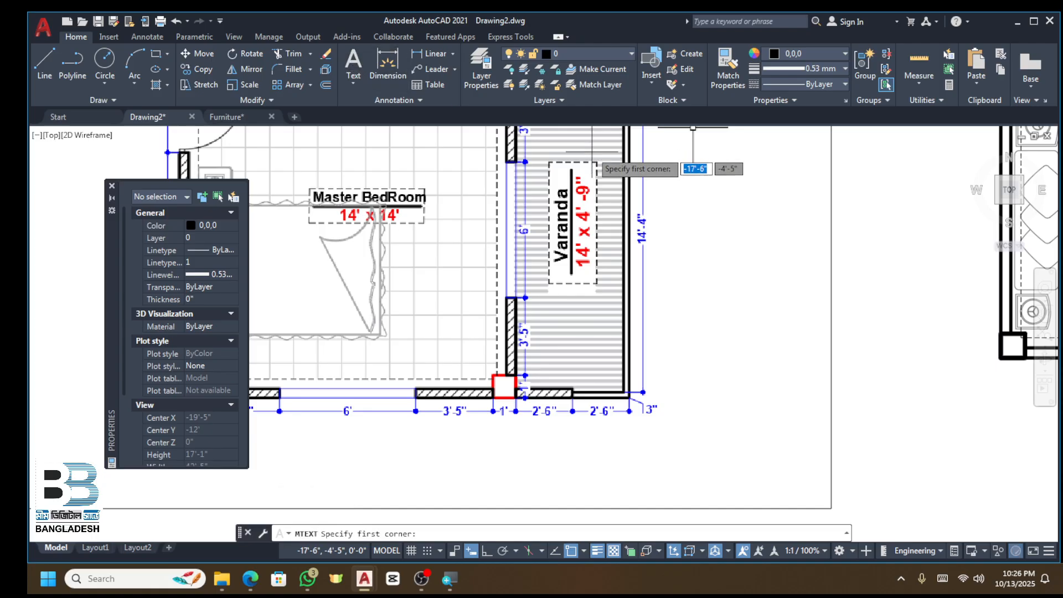
pyautogui.scroll(-6, 799, 213)
pyautogui.scroll(6, 849, 153)
pyautogui.click(758, 277)
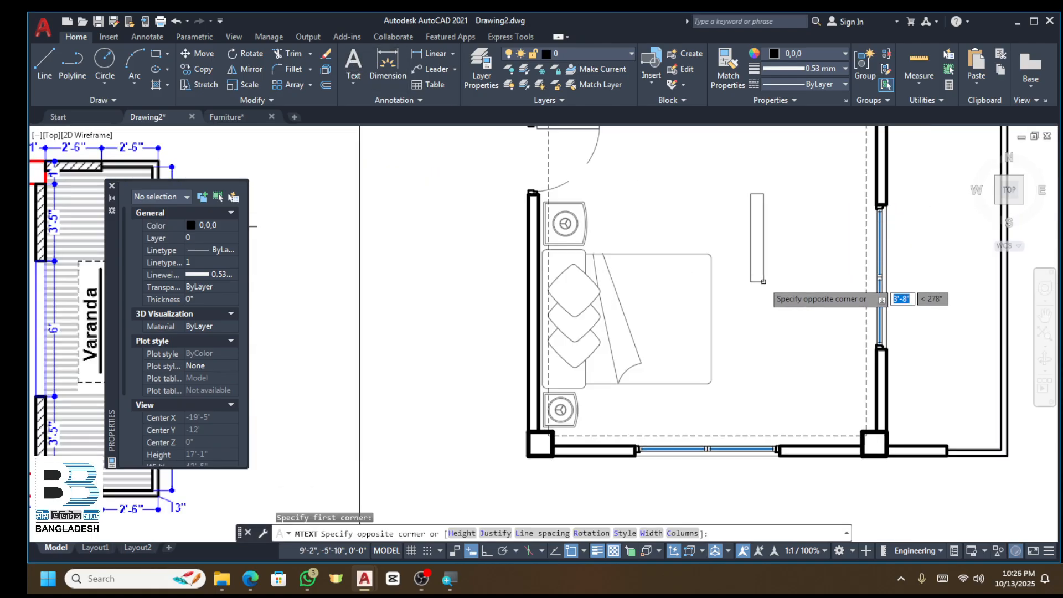
pyautogui.click(774, 266)
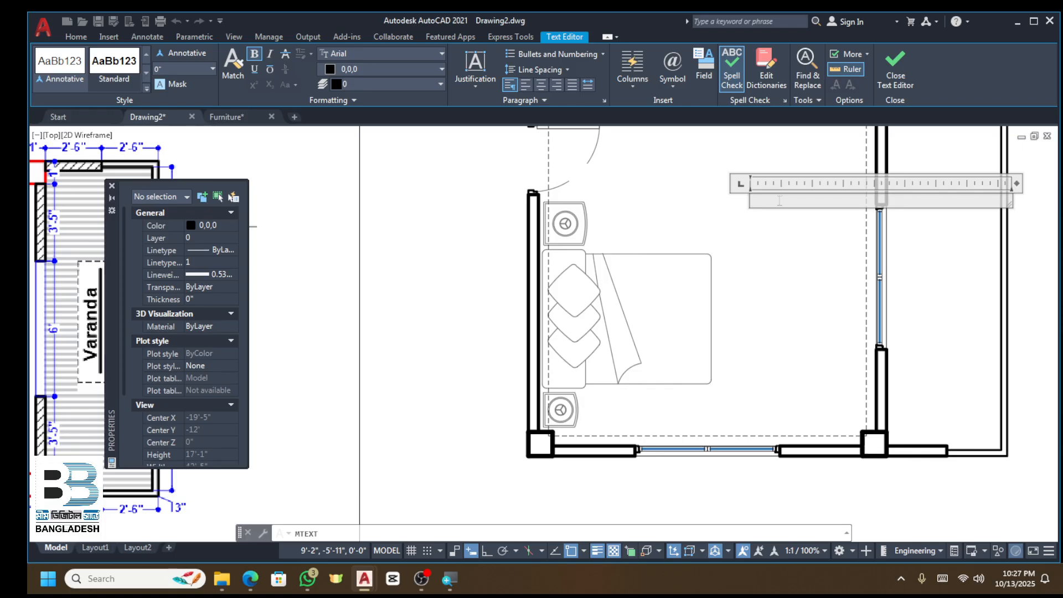
pyautogui.write('MASTERBEDROOM')
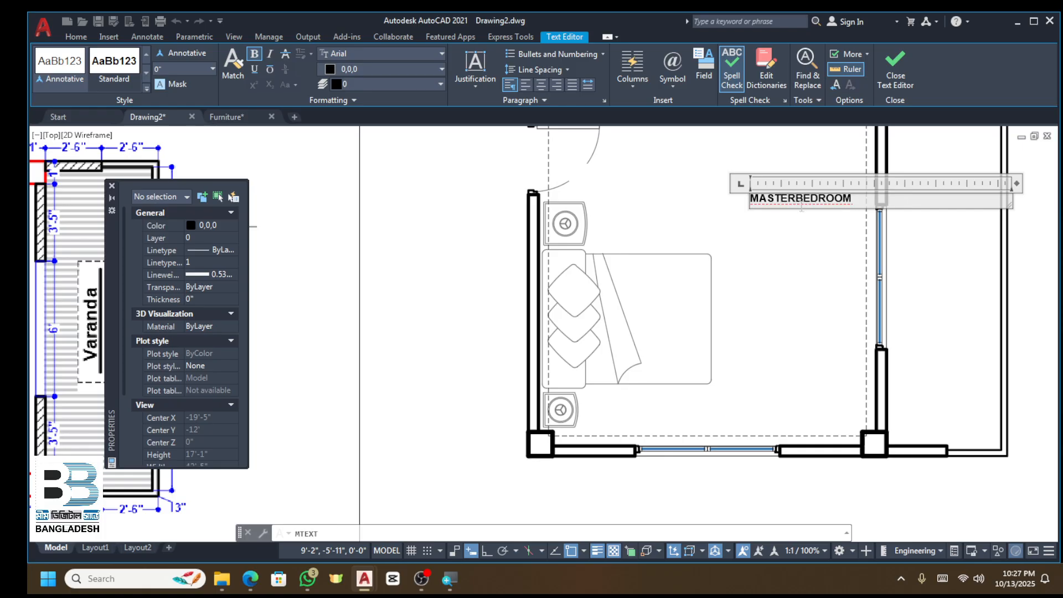
pyautogui.click(801, 206)
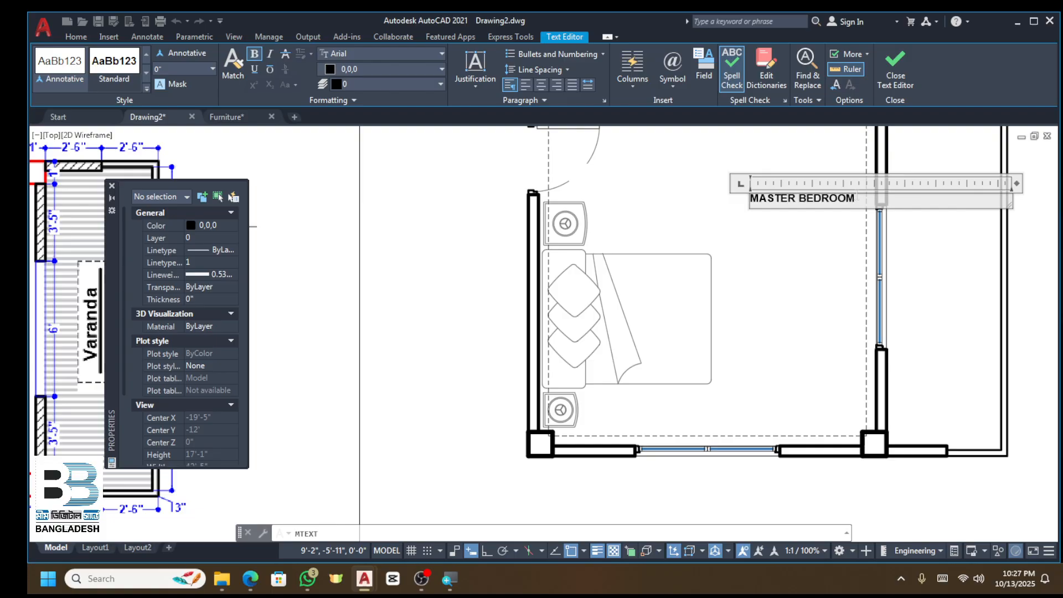
pyautogui.press('Return')
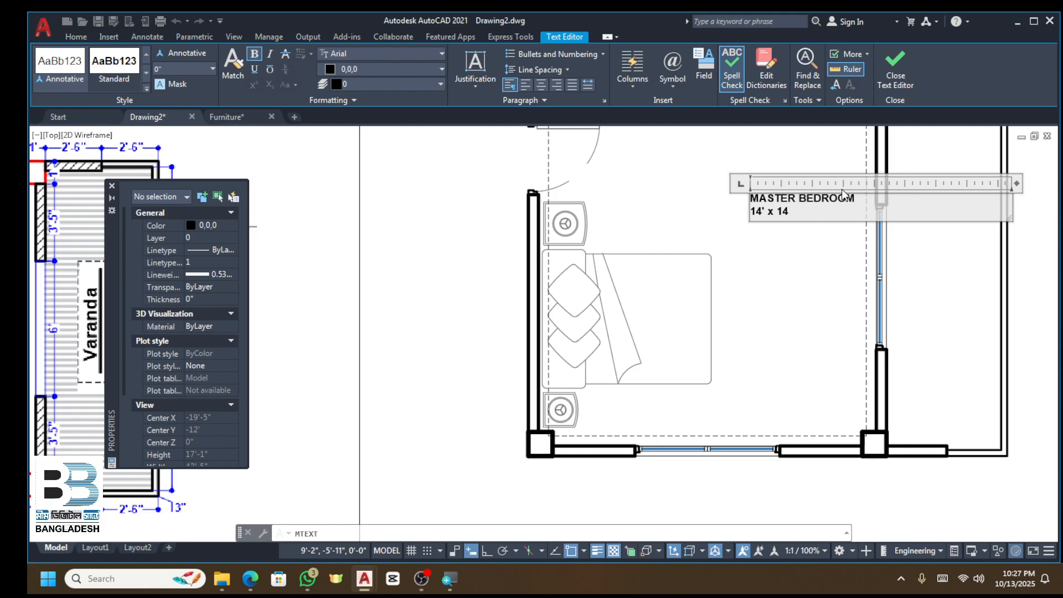
# Step: Color the "14' x 14'" line red, indent it to centre under MASTER BEDROOM, and finish editing the text
pyautogui.scroll(4, 793, 197)
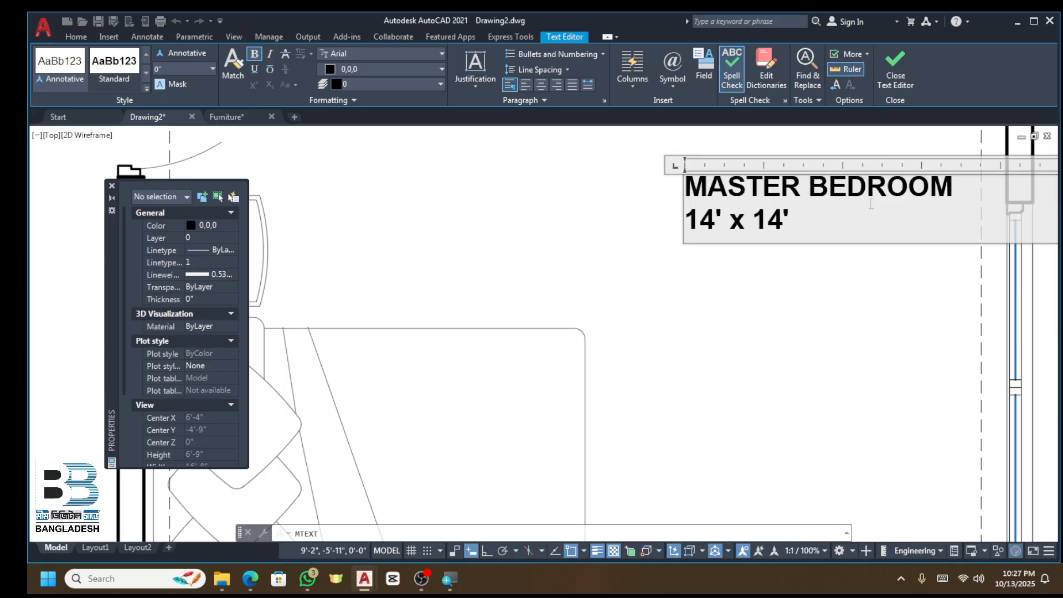
pyautogui.scroll(-2, 598, 242)
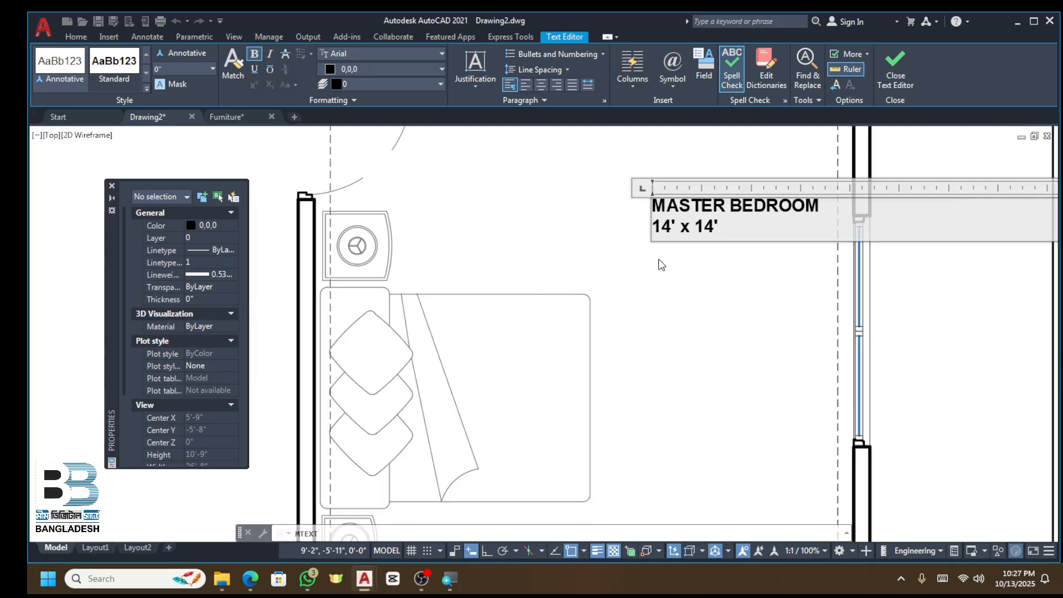
pyautogui.scroll(2, 718, 227)
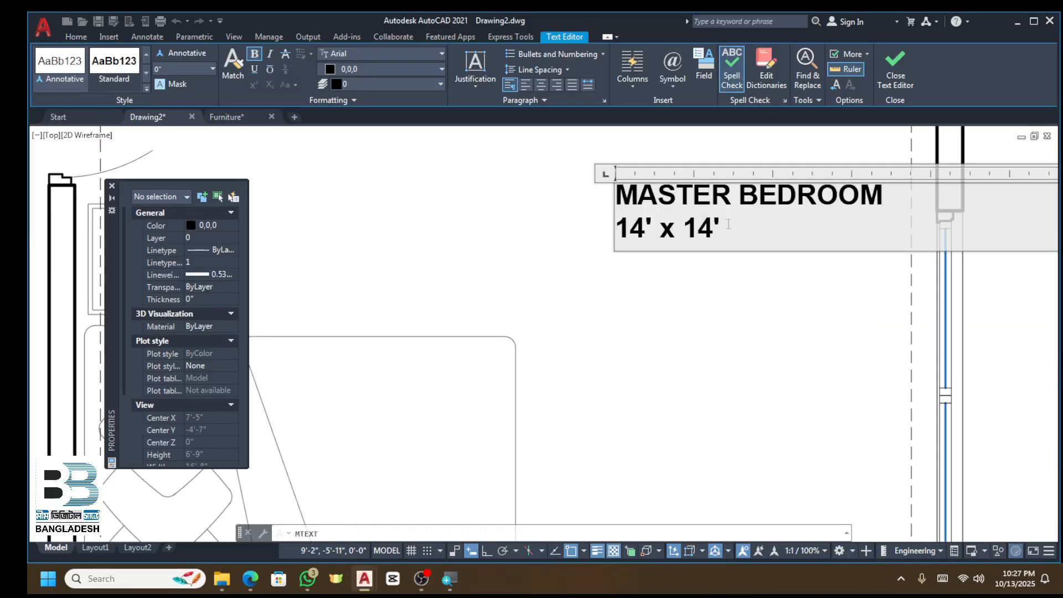
pyautogui.moveTo(720, 228); pyautogui.dragTo(603, 231)
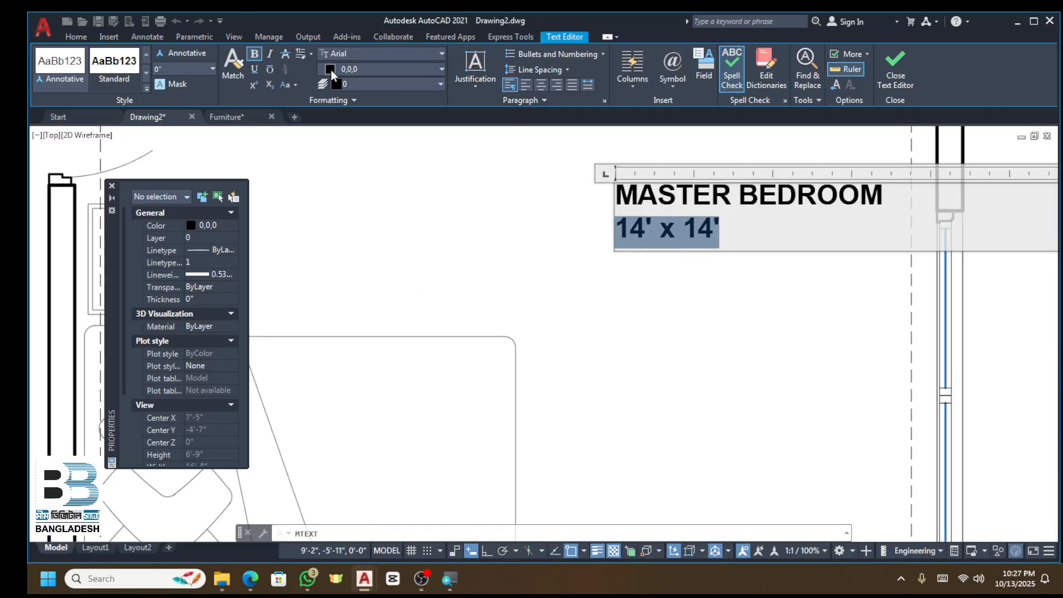
pyautogui.click(328, 69)
pyautogui.click(327, 200)
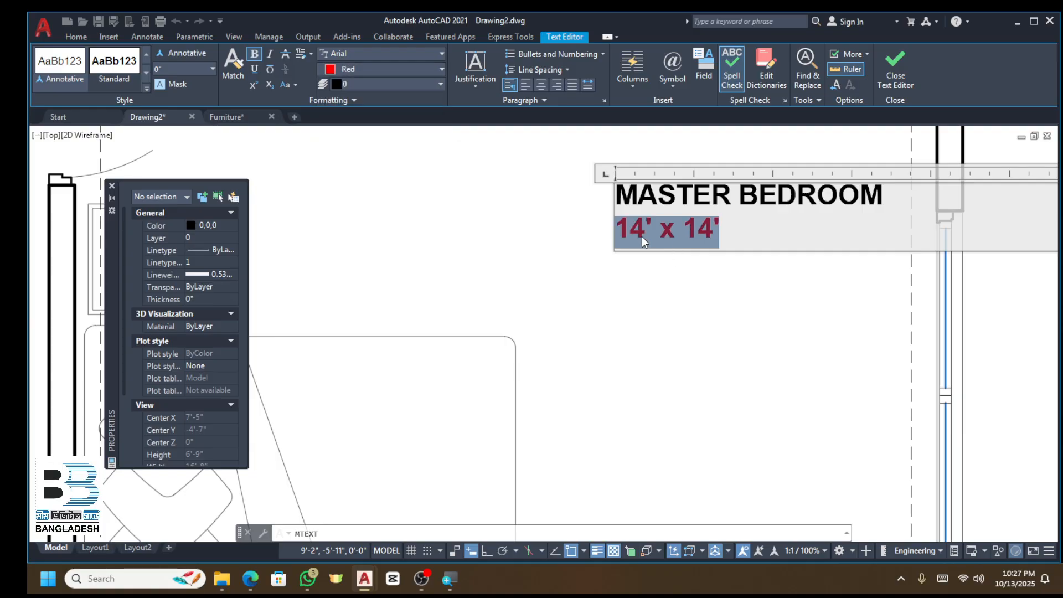
pyautogui.click(624, 234)
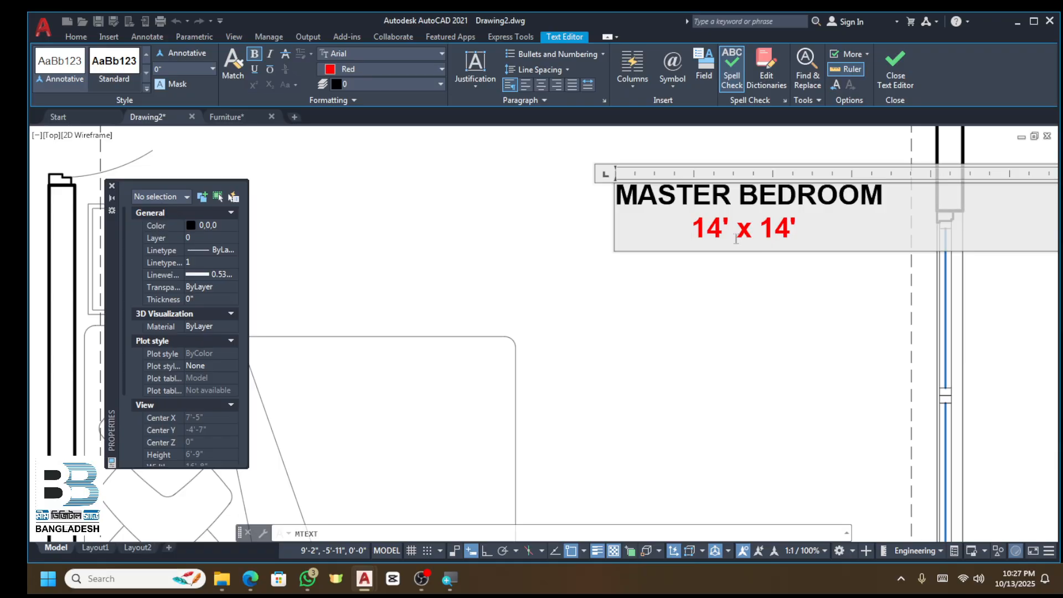
pyautogui.click(772, 291)
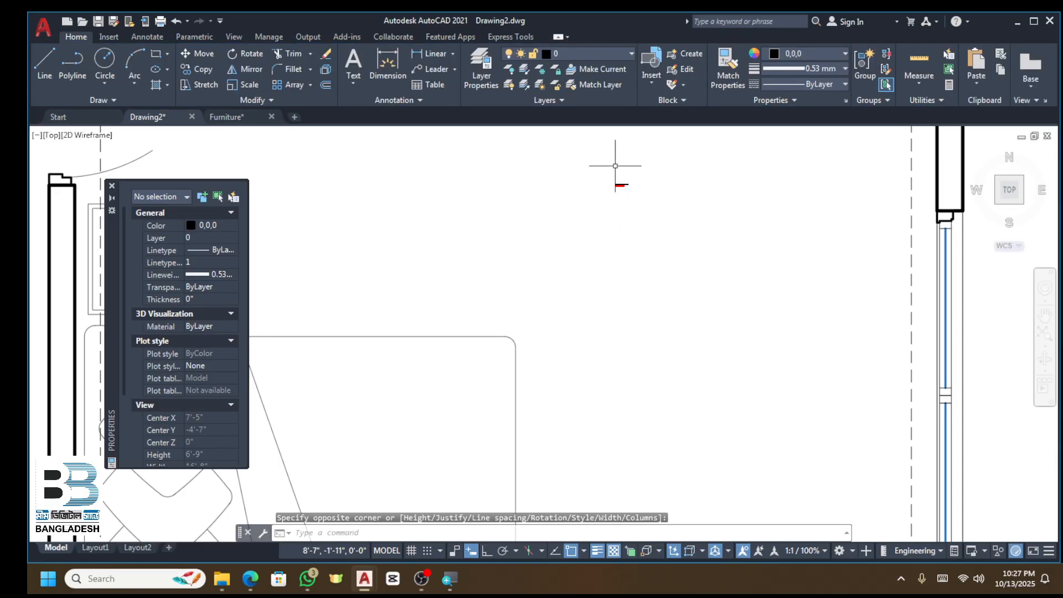
# Step: Scale the tiny room label up from its left end to a text height of about 4"
pyautogui.scroll(2, 620, 166)
pyautogui.click(698, 210)
pyautogui.click(579, 290)
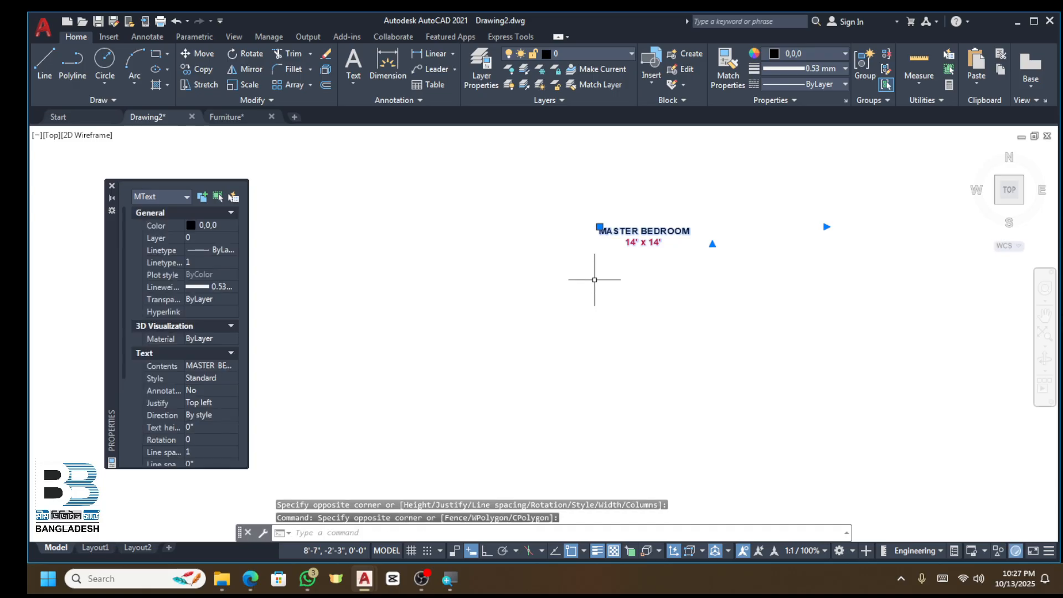
pyautogui.write('sc')
pyautogui.press('Return')
pyautogui.click(600, 233)
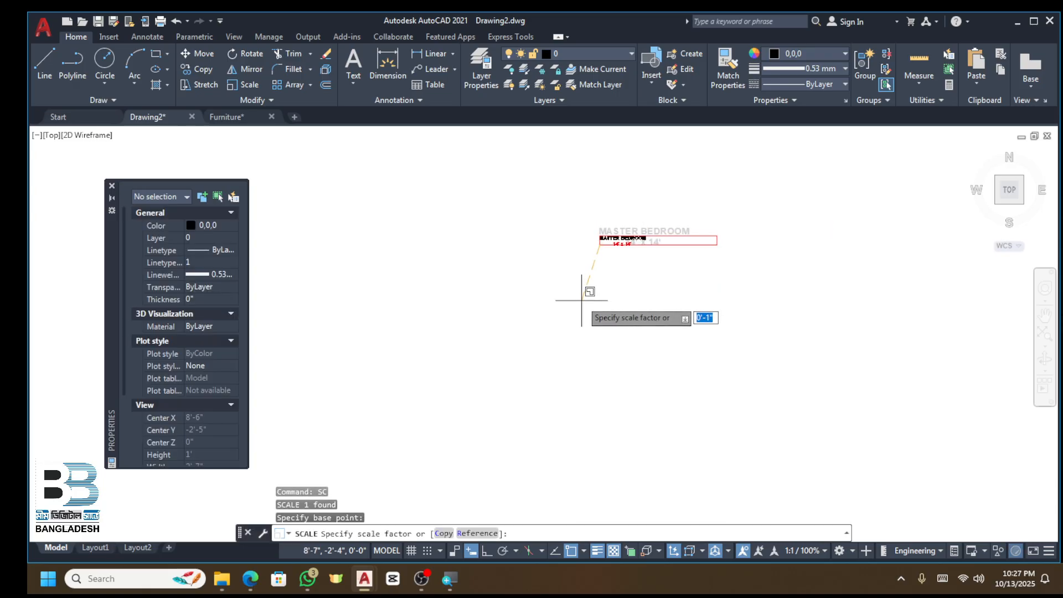
pyautogui.scroll(-3, 545, 343)
pyautogui.scroll(2, 497, 368)
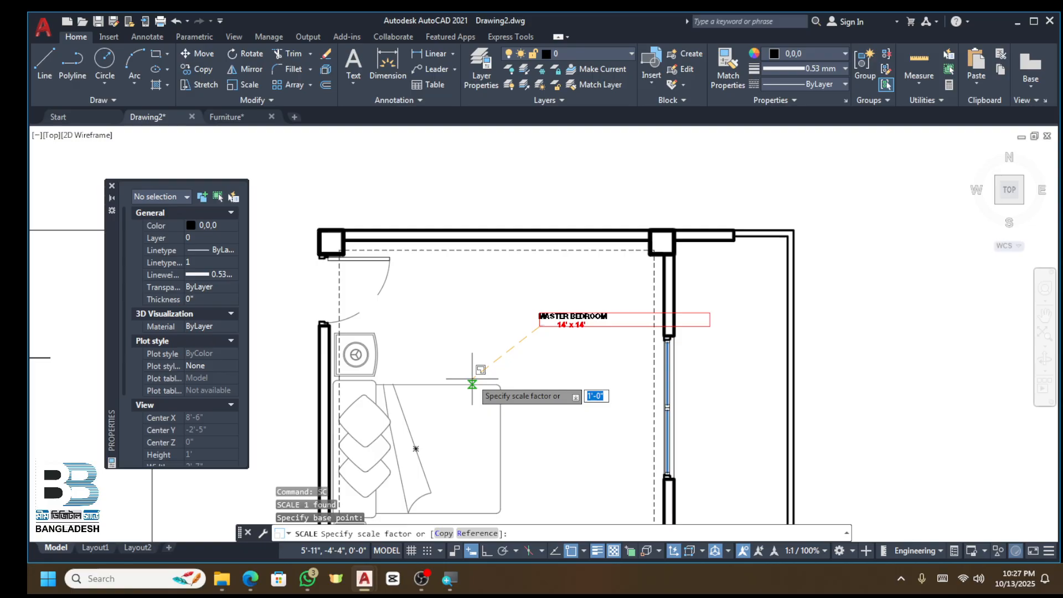
pyautogui.click(422, 391)
# Step: Move the room label about 3' to the left, into the clear area above the bed
pyautogui.click(599, 287)
pyautogui.click(548, 342)
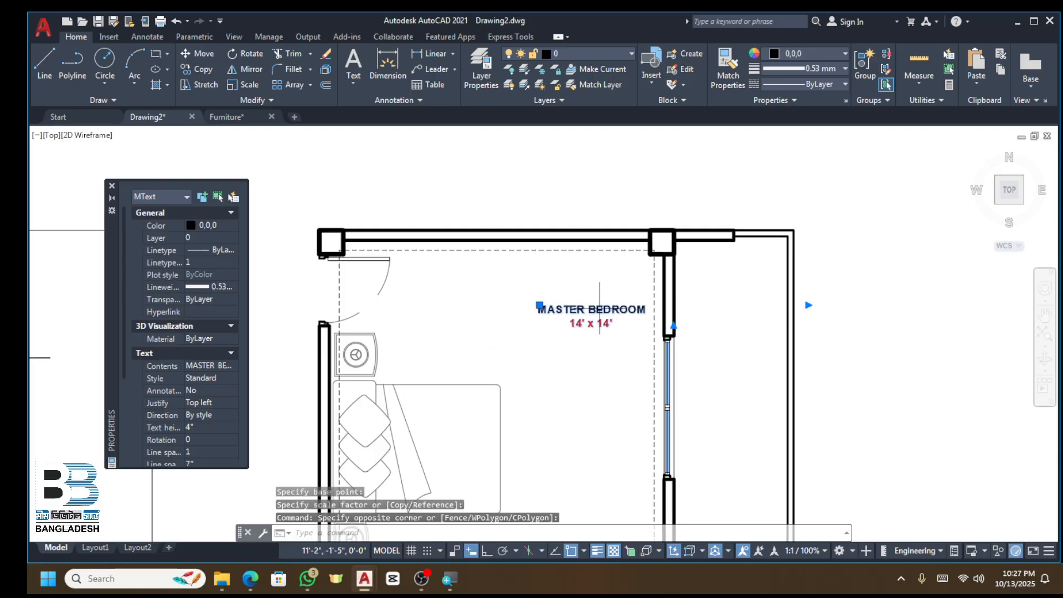
pyautogui.press('Return')
pyautogui.click(591, 307)
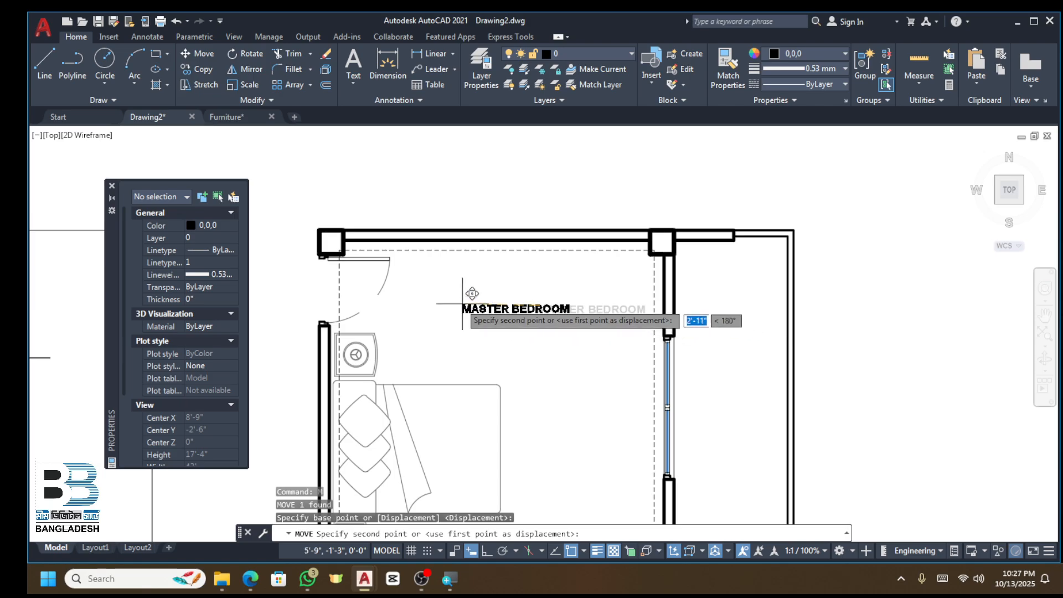
pyautogui.click(452, 300)
# Step: Split the label's title into MASTER and BEDROOM on separate lines and reduce the indent of the red size line
pyautogui.scroll(3, 495, 305)
pyautogui.doubleClick(516, 300)
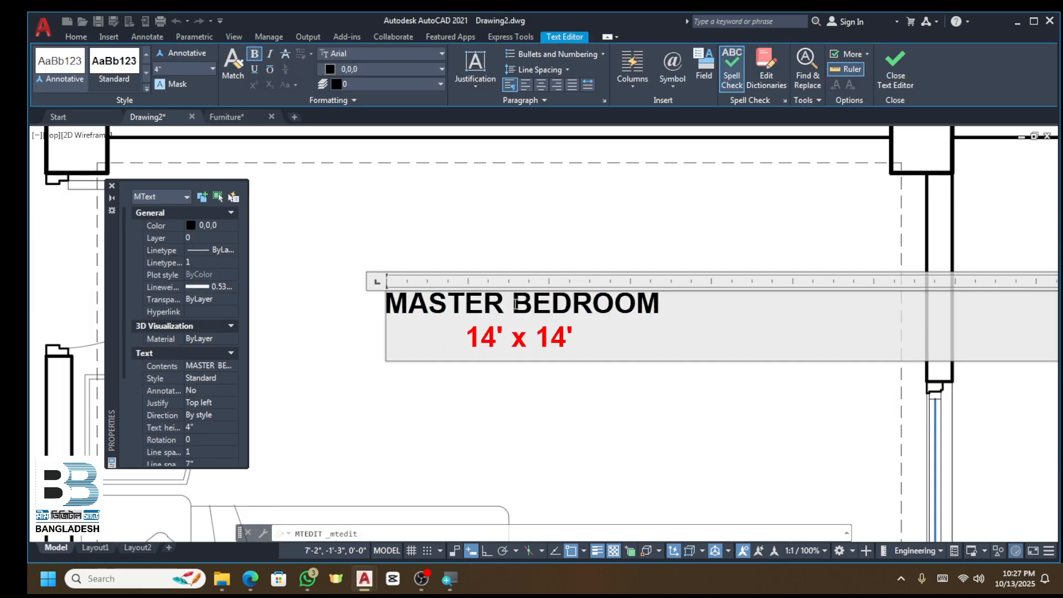
pyautogui.press('Return')
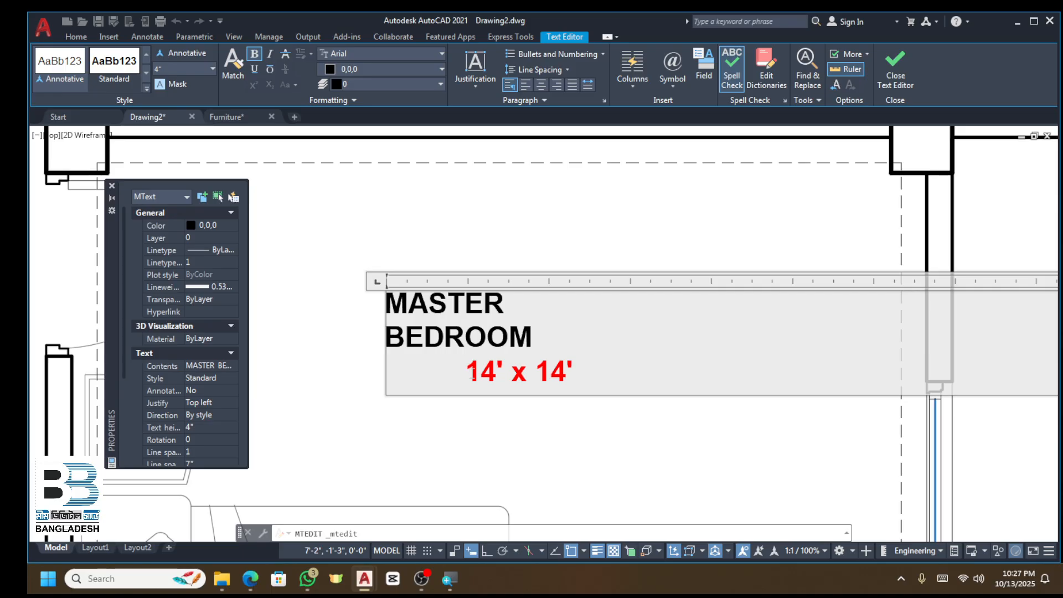
pyautogui.press('BackSpace')
pyautogui.press('BackSpace')
pyautogui.press('BackSpace')
pyautogui.press('BackSpace')
pyautogui.press('BackSpace')
pyautogui.press('BackSpace')
pyautogui.press('BackSpace')
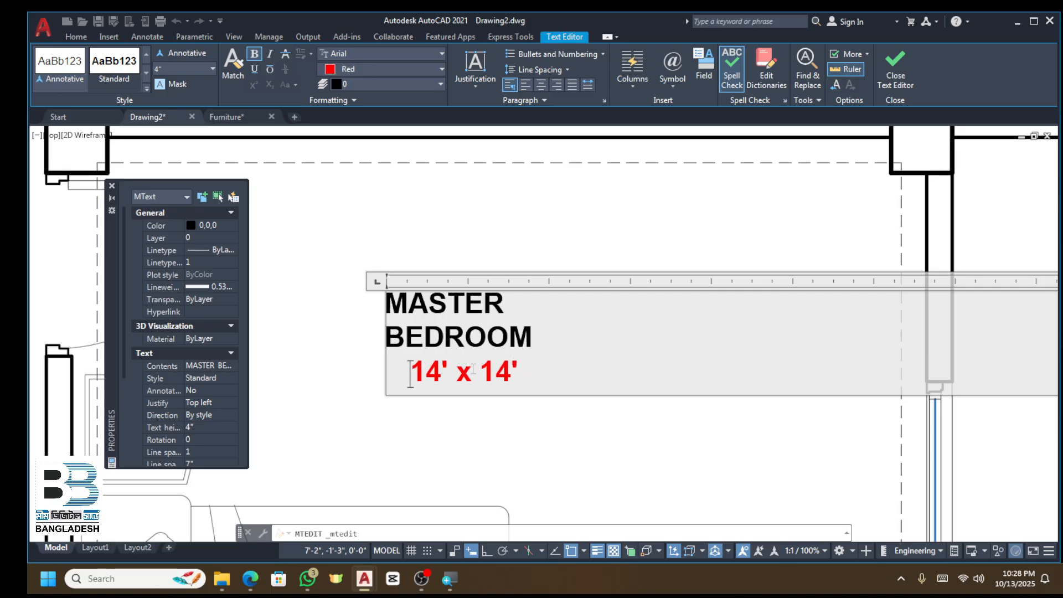
# Step: Narrow the label's text box, indent MASTER to centre it over BEDROOM, and finish editing the text
pyautogui.scroll(-2, 510, 342)
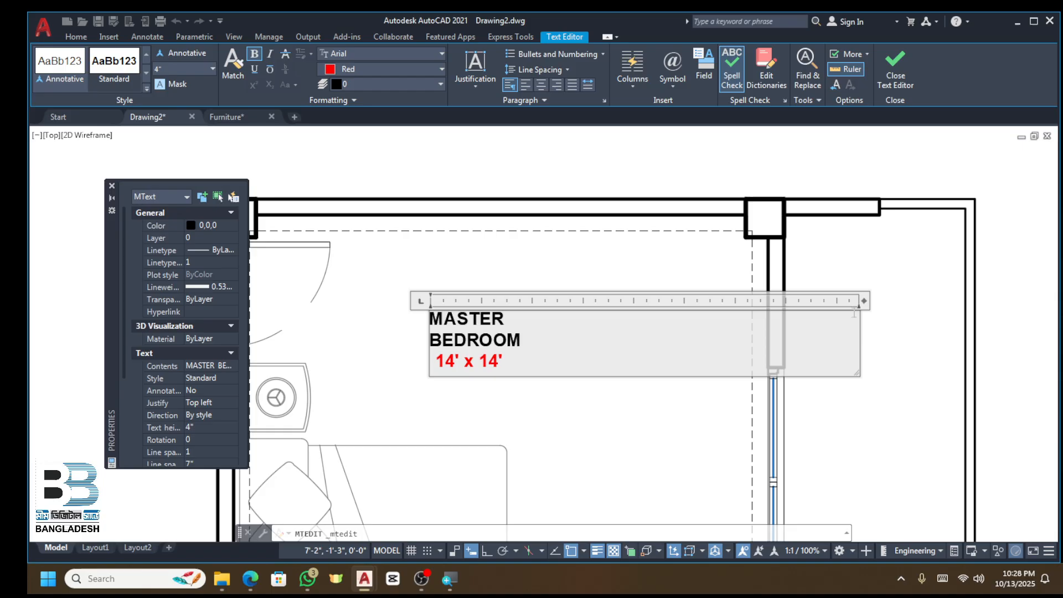
pyautogui.moveTo(865, 300); pyautogui.dragTo(574, 300)
pyautogui.scroll(2, 466, 353)
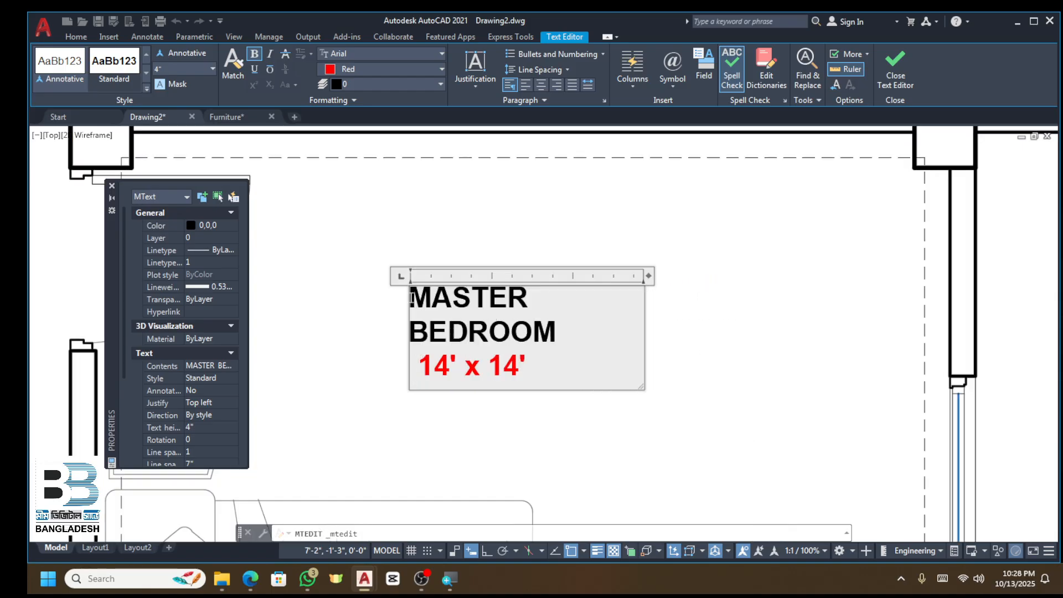
pyautogui.click(419, 306)
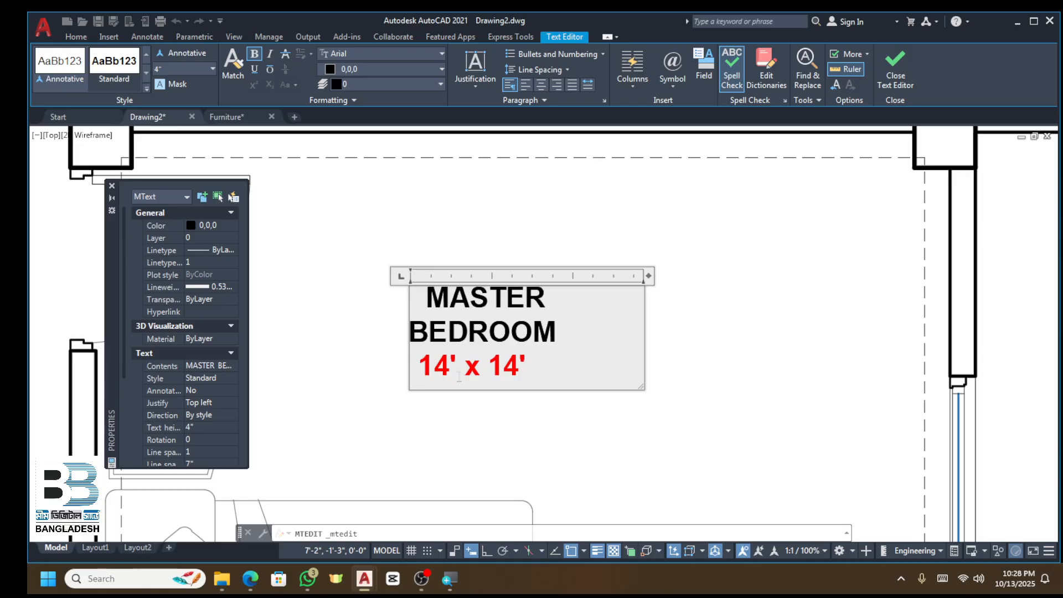
pyautogui.click(326, 313)
# Step: Draw a horizontal polyline underlining the full width of BEDROOM above the size line, with Ortho on and object snap off
pyautogui.click(72, 65)
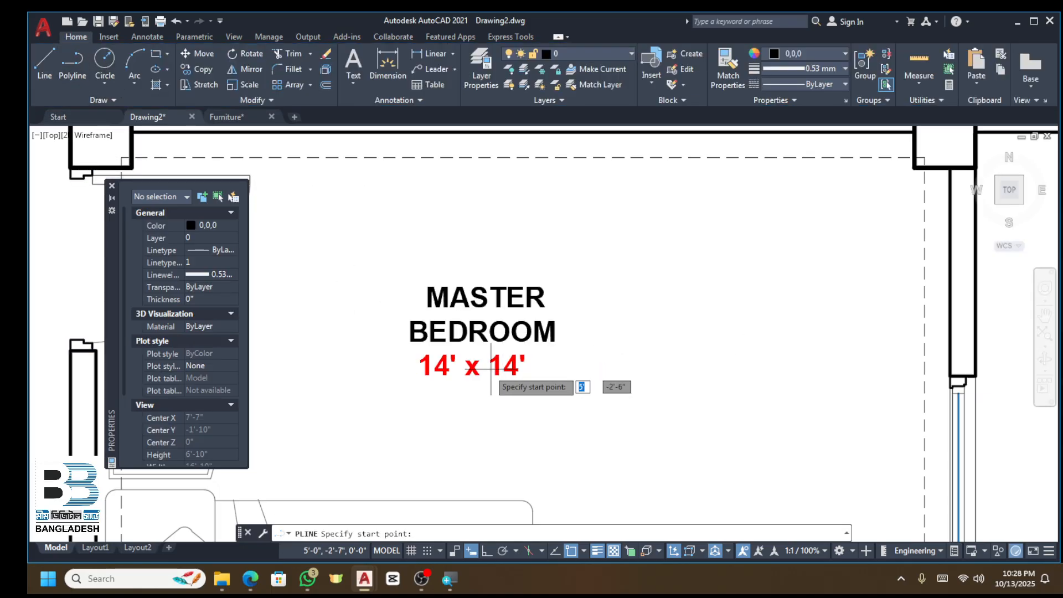
pyautogui.scroll(2, 440, 372)
pyautogui.scroll(4, 385, 335)
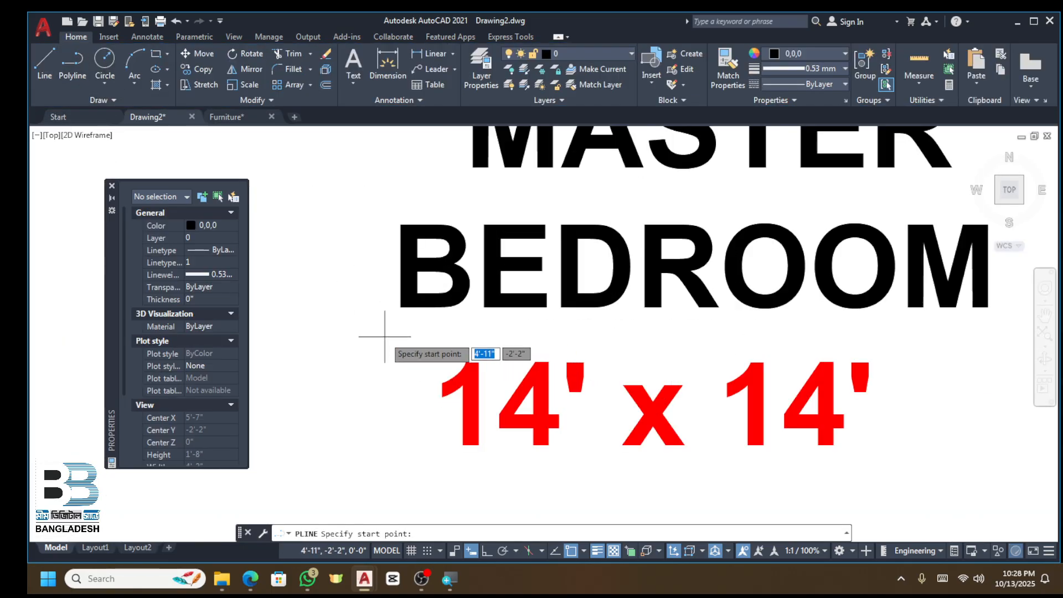
pyautogui.click(384, 336)
pyautogui.scroll(-2, 705, 367)
pyautogui.click(487, 550)
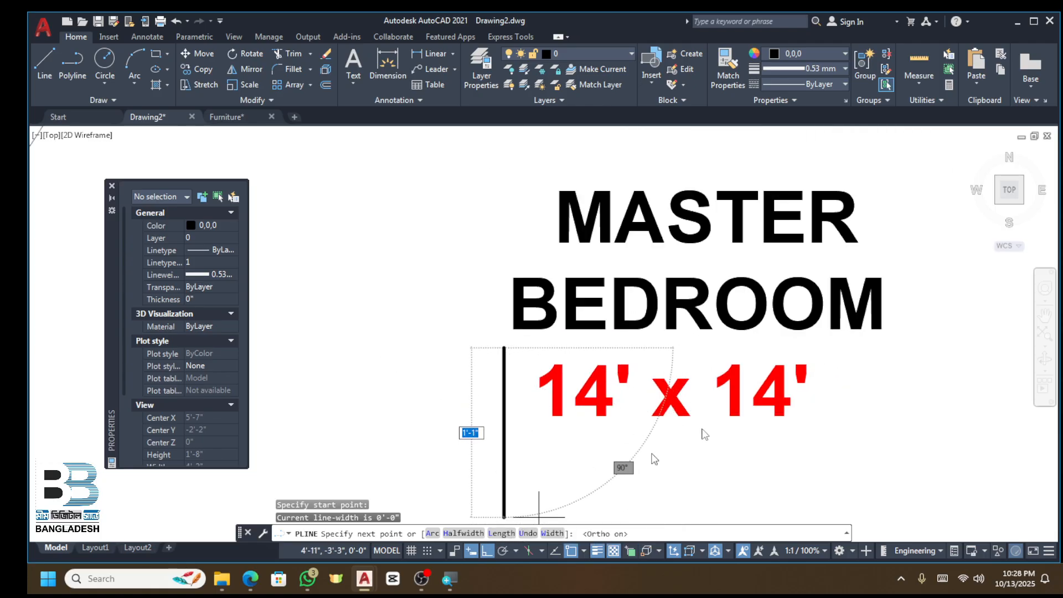
pyautogui.scroll(2, 885, 354)
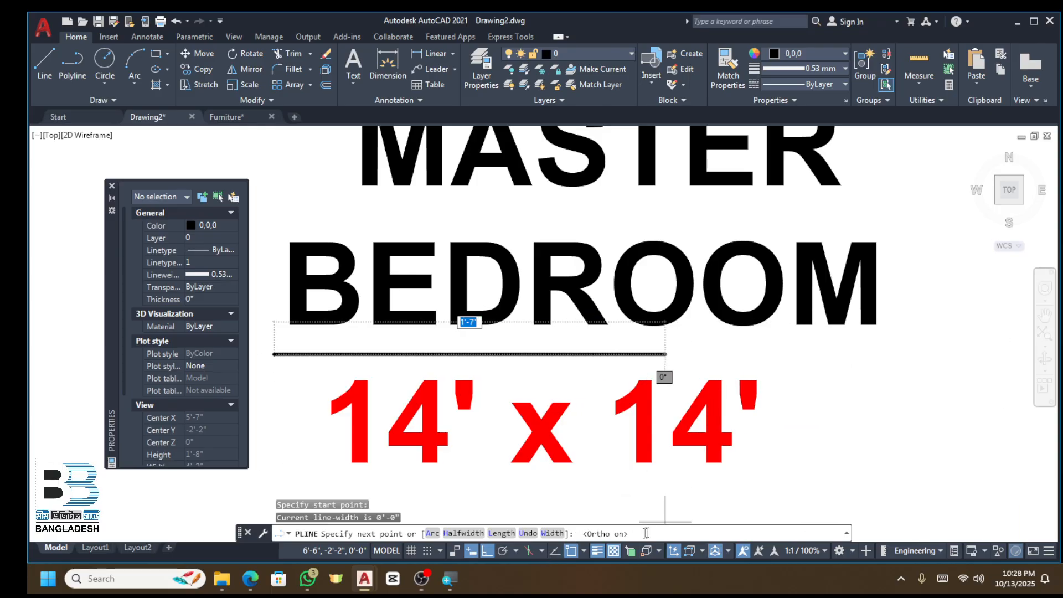
pyautogui.click(570, 551)
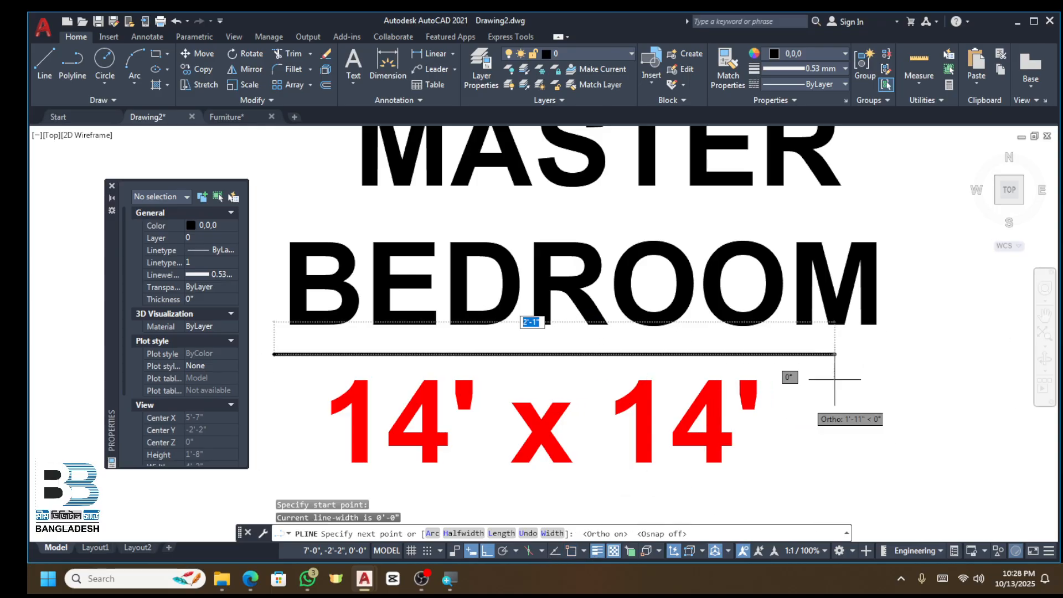
pyautogui.click(876, 352)
pyautogui.scroll(-3, 865, 353)
pyautogui.press('Return')
pyautogui.scroll(-3, 863, 354)
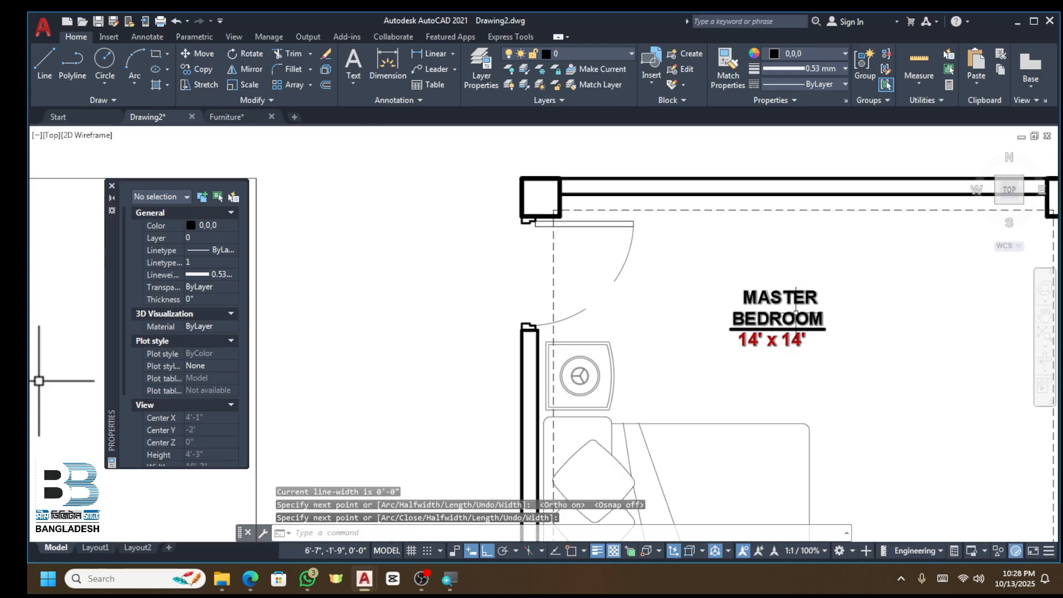
pyautogui.click(868, 261)
pyautogui.click(805, 351)
pyautogui.write('m')
pyautogui.press('Return')
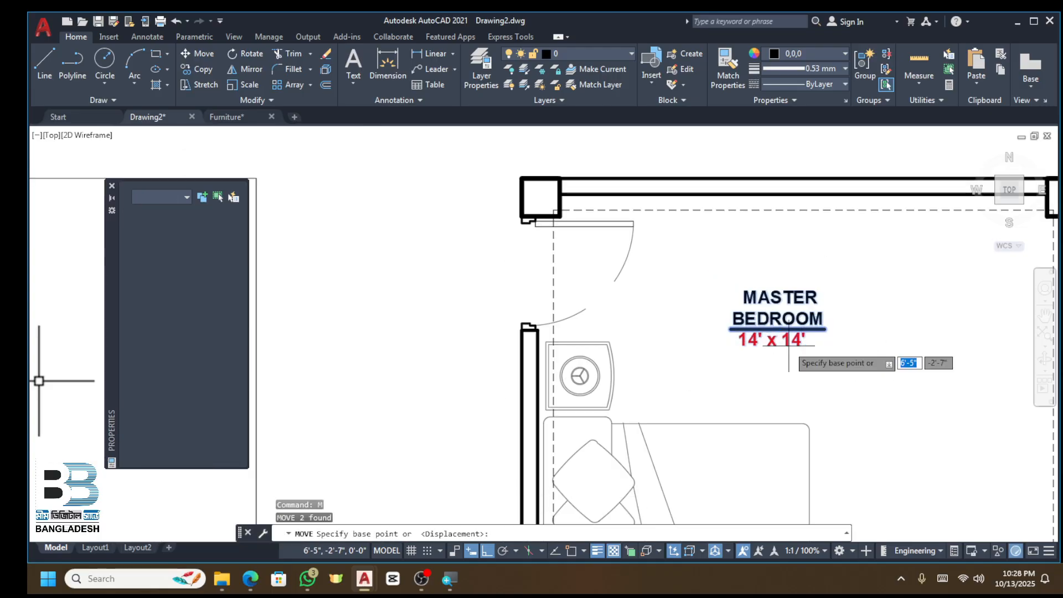
pyautogui.press('Escape')
# Step: Draw a polyline diagonal from the upper-left column's inner corner to the lower-right column's, with object snap on and Ortho off
pyautogui.write('pl')
pyautogui.press('Return')
pyautogui.scroll(2, 563, 199)
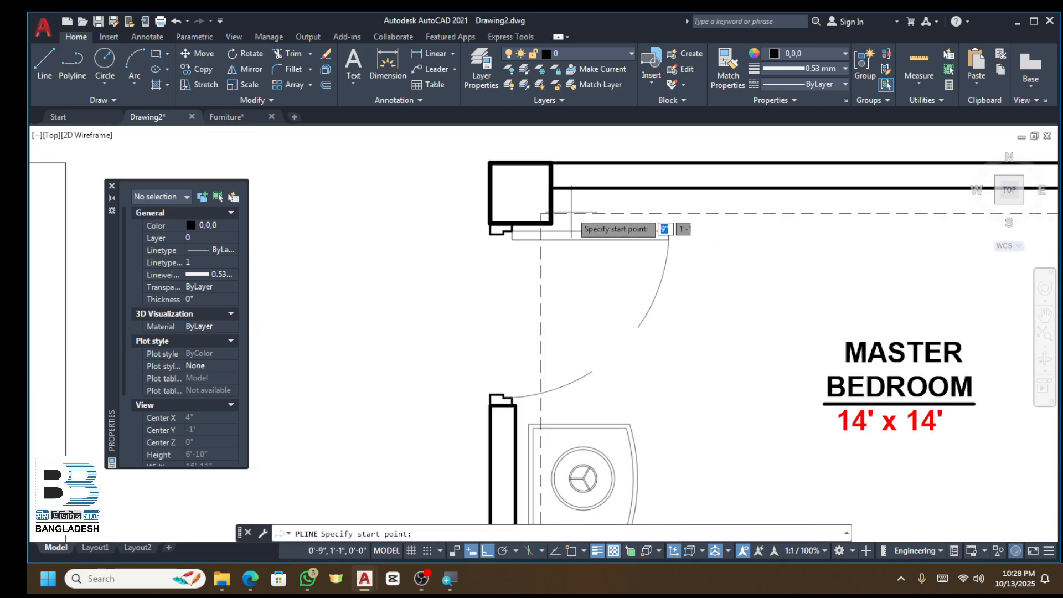
pyautogui.click(571, 550)
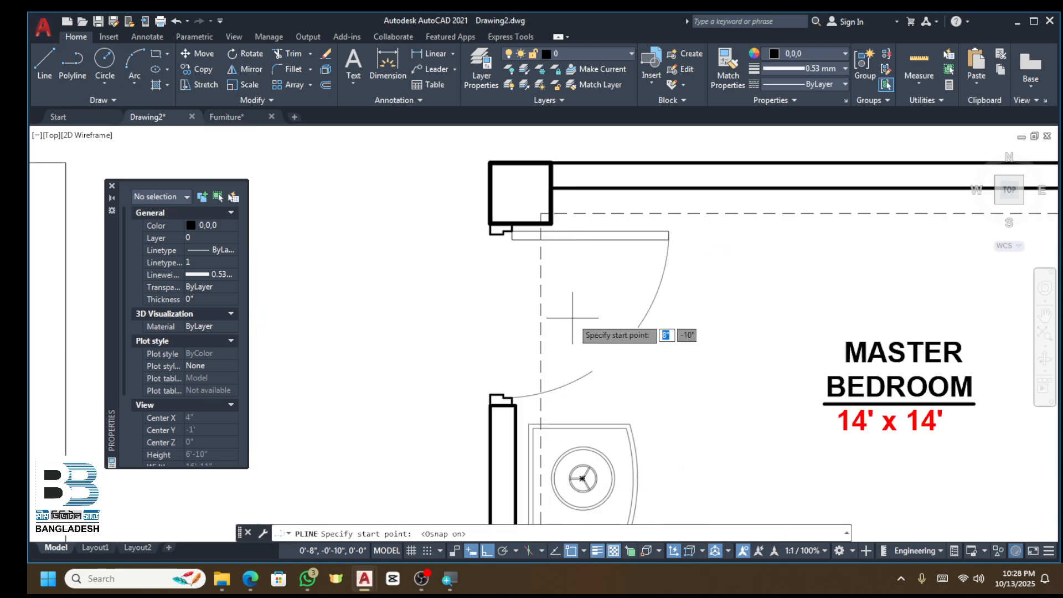
pyautogui.click(550, 223)
pyautogui.scroll(-4, 551, 223)
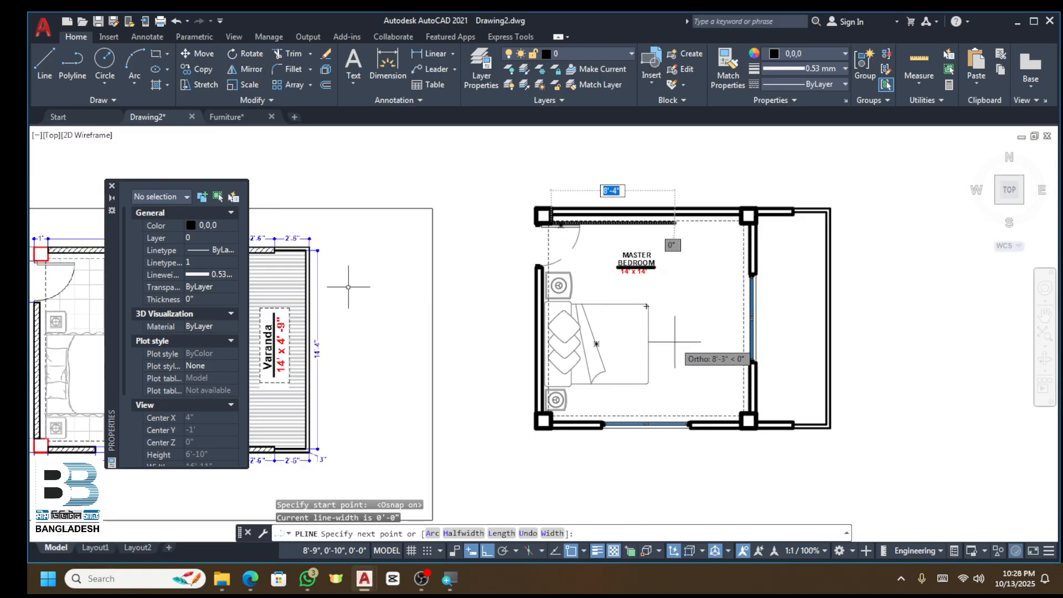
pyautogui.scroll(1, 551, 223)
pyautogui.click(487, 550)
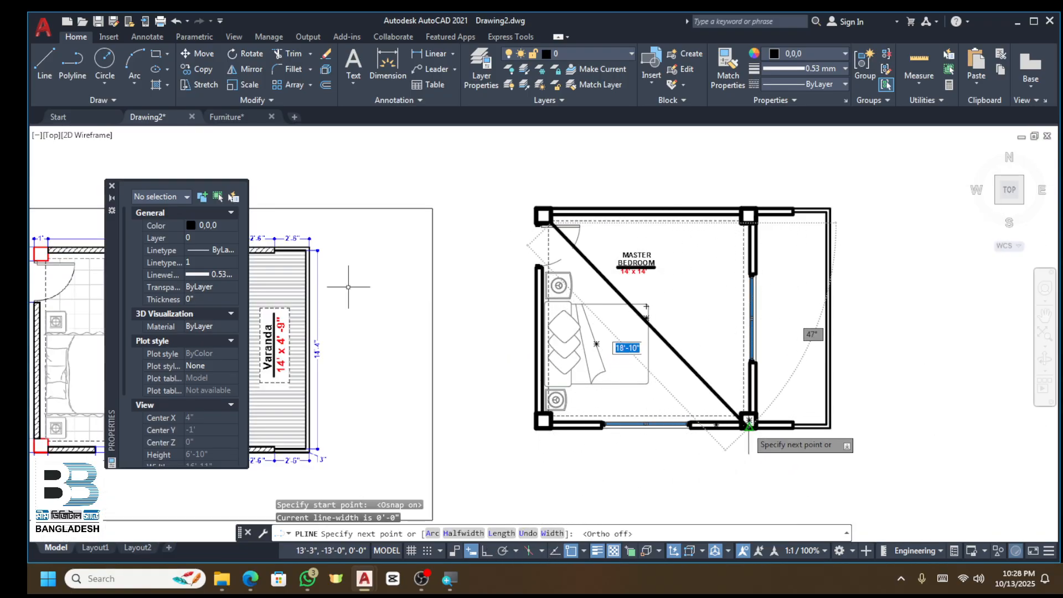
pyautogui.scroll(4, 745, 423)
pyautogui.click(731, 393)
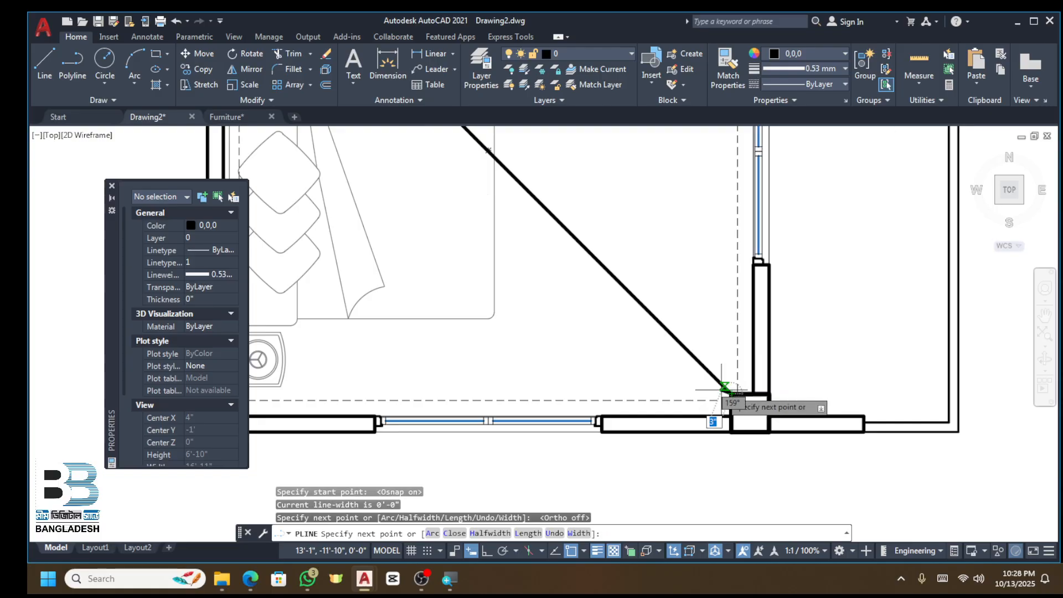
# Step: Continue the polyline to the lower-left column's inner corner and diagonally up to the upper-right column's inner corner, and end it there
pyautogui.moveTo(238, 388); pyautogui.dragTo(543, 391, button='middle')
pyautogui.scroll(2, 545, 406)
pyautogui.click(552, 404)
pyautogui.scroll(-4, 551, 404)
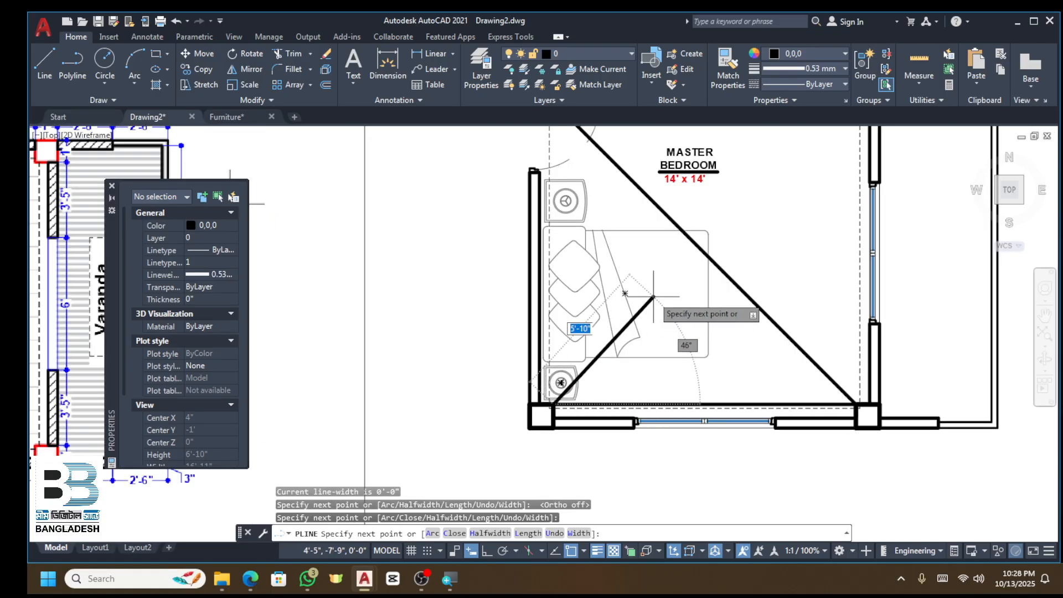
pyautogui.scroll(3, 680, 289)
pyautogui.click(703, 297)
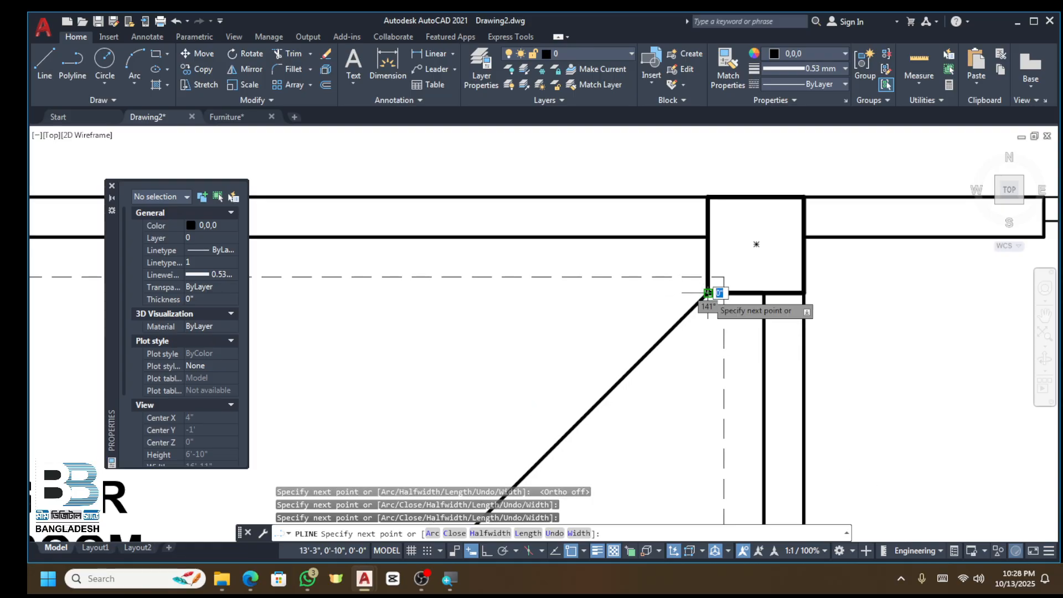
pyautogui.press('Escape')
# Step: Move the room label with its underline about 3'-8" down onto the crossing of the diagonals, with object snap off
pyautogui.scroll(-5, 712, 293)
pyautogui.scroll(4, 572, 426)
pyautogui.press('Escape')
pyautogui.click(572, 173)
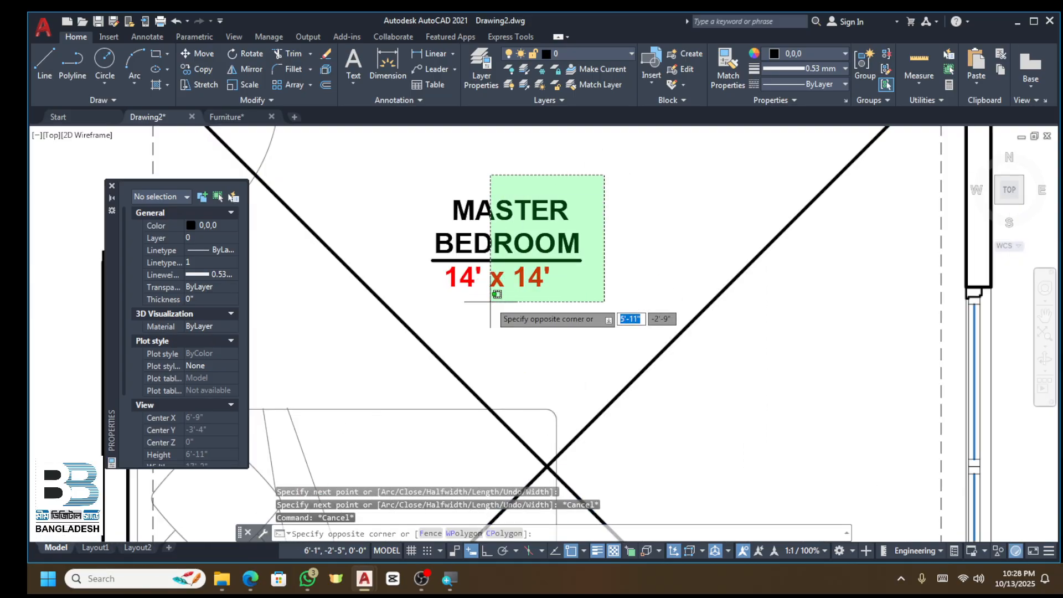
pyautogui.click(504, 306)
pyautogui.write('m')
pyautogui.press('Return')
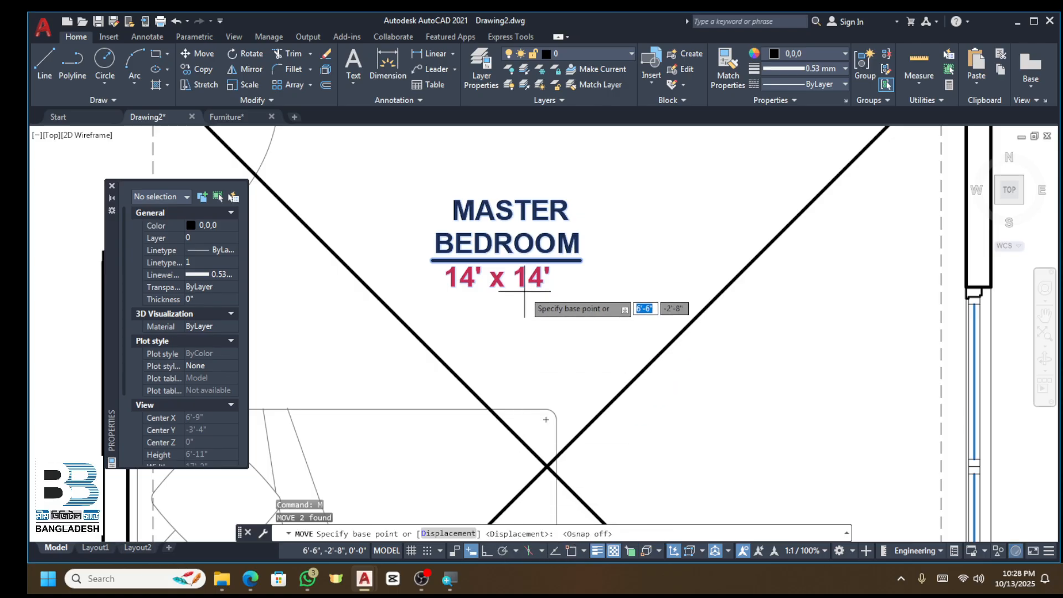
pyautogui.click(511, 252)
pyautogui.scroll(2, 574, 355)
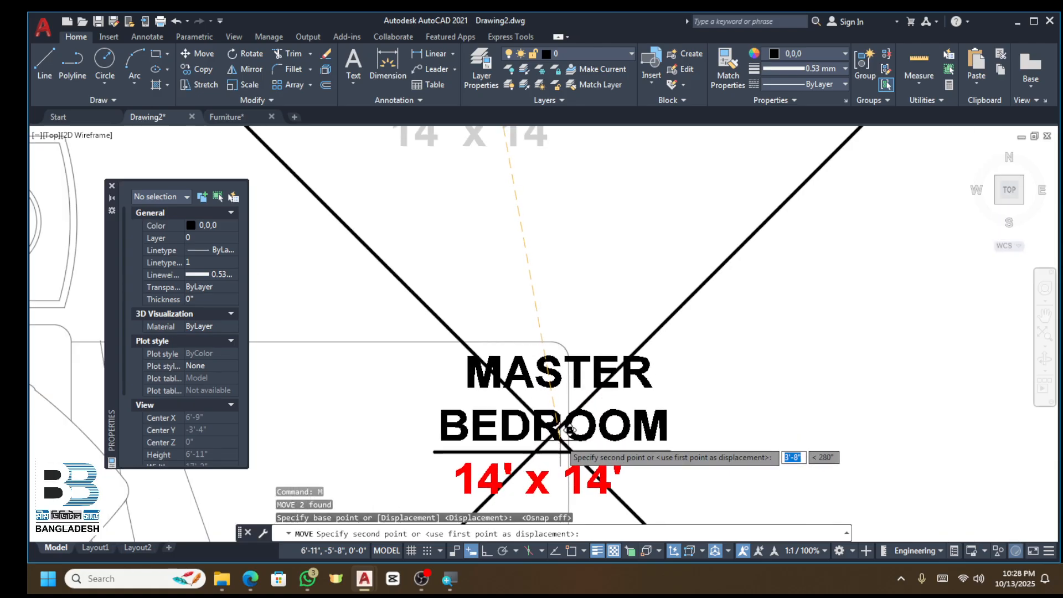
pyautogui.click(570, 430)
# Step: Erase the diagonal construction polyline from the bedroom
pyautogui.scroll(-3, 641, 337)
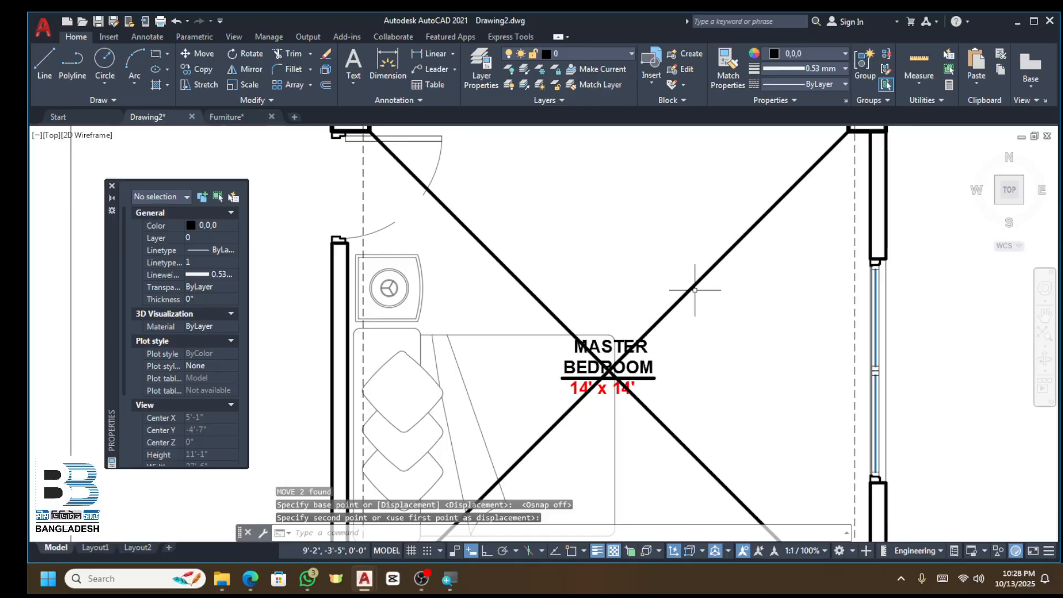
pyautogui.press('Escape')
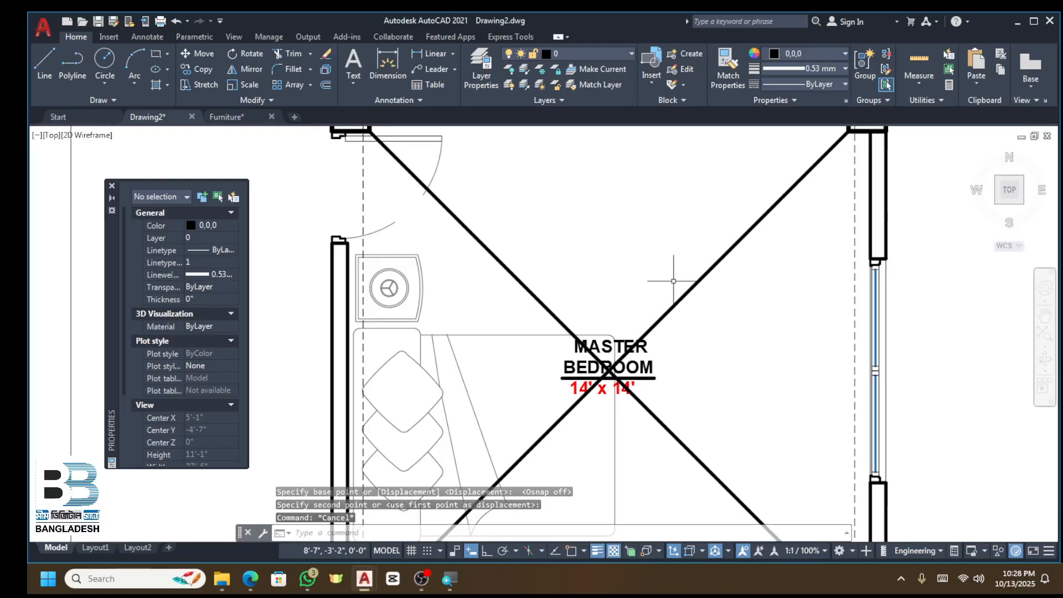
pyautogui.click(706, 263)
pyautogui.press('Delete')
pyautogui.scroll(-2, 716, 271)
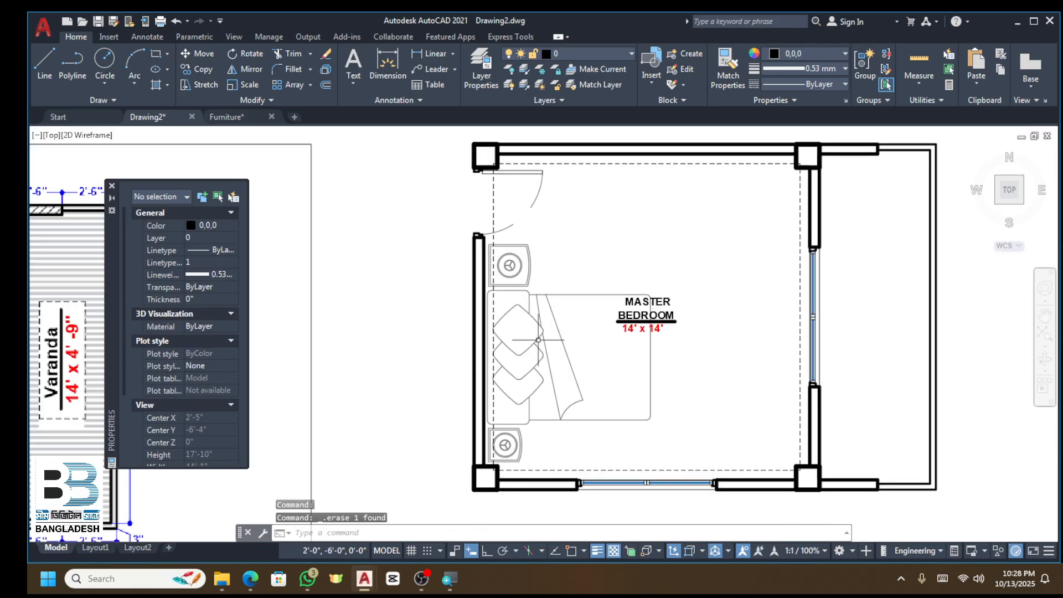
# Step: Hatch the bedroom floor inside the dashed outline with the ANSI31 pattern, leaving the bed, side tables and label clear
pyautogui.scroll(4, 673, 299)
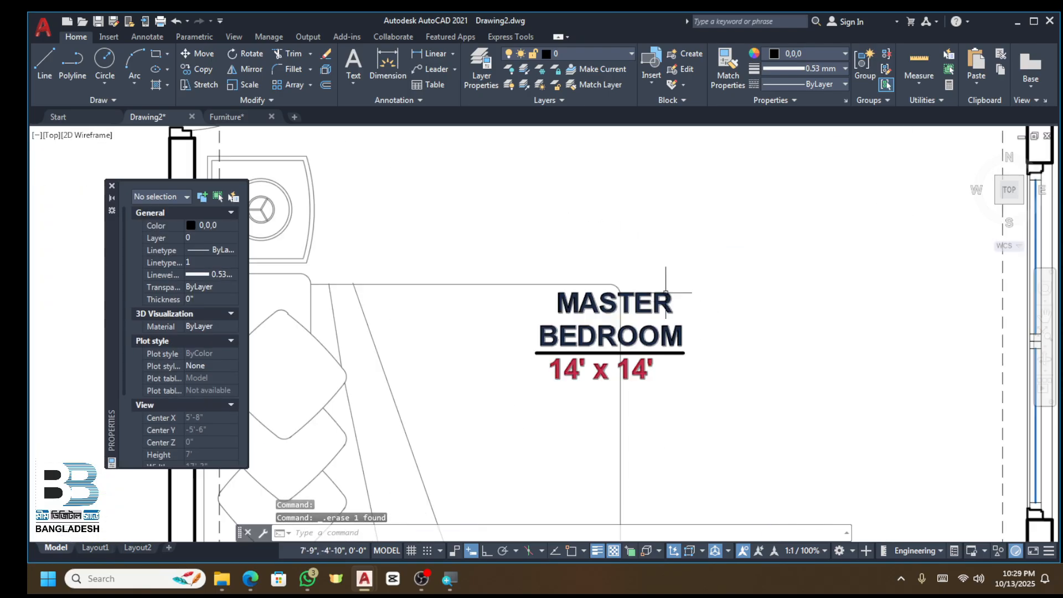
pyautogui.scroll(-6, 684, 280)
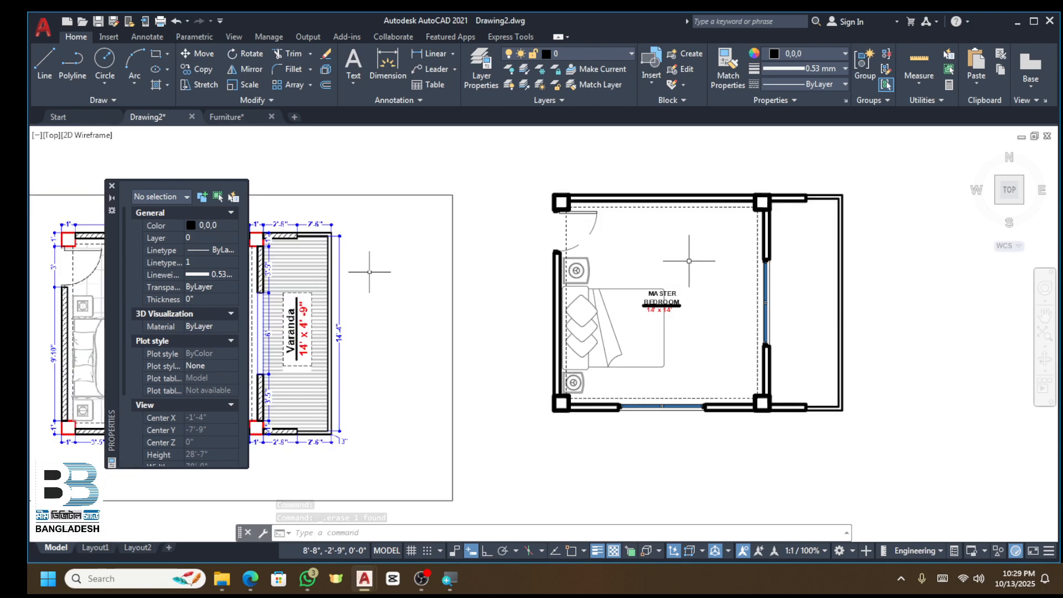
pyautogui.scroll(-3, 702, 268)
pyautogui.scroll(5, 513, 300)
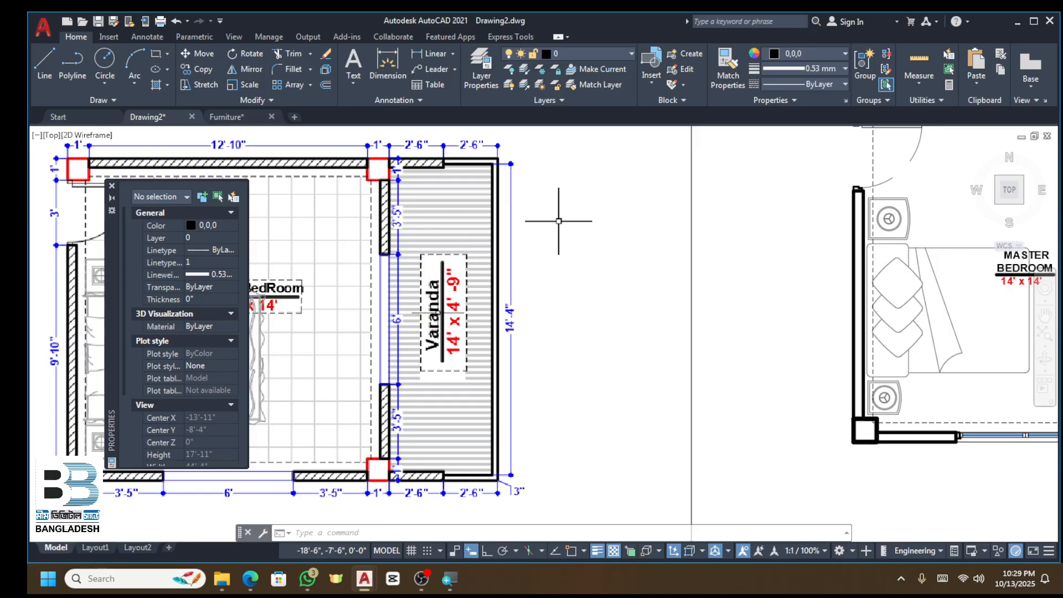
pyautogui.scroll(-2, 510, 254)
pyautogui.scroll(2, 946, 267)
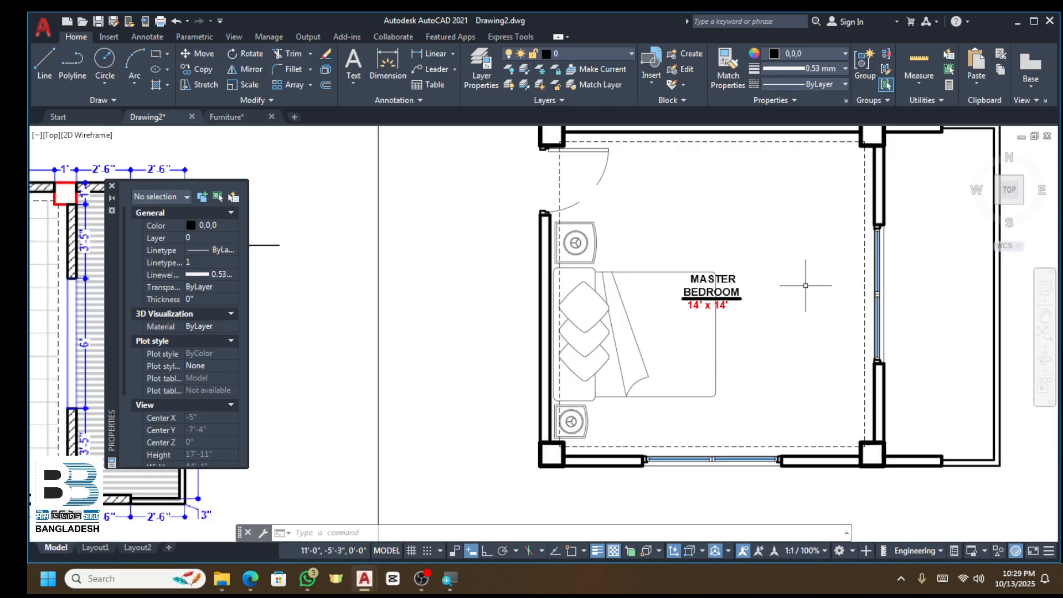
pyautogui.press('Return')
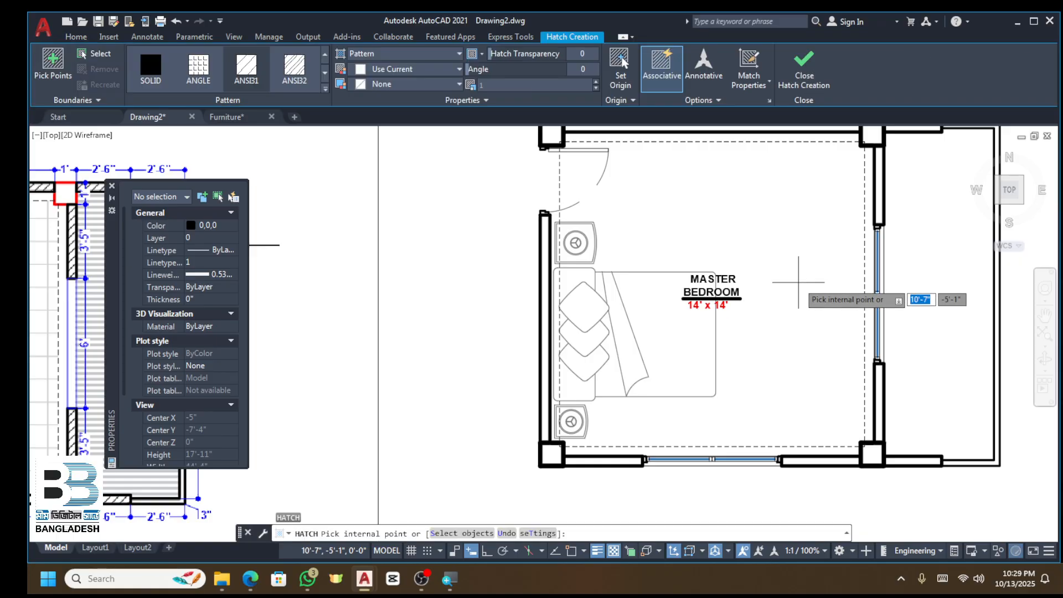
pyautogui.press('Escape')
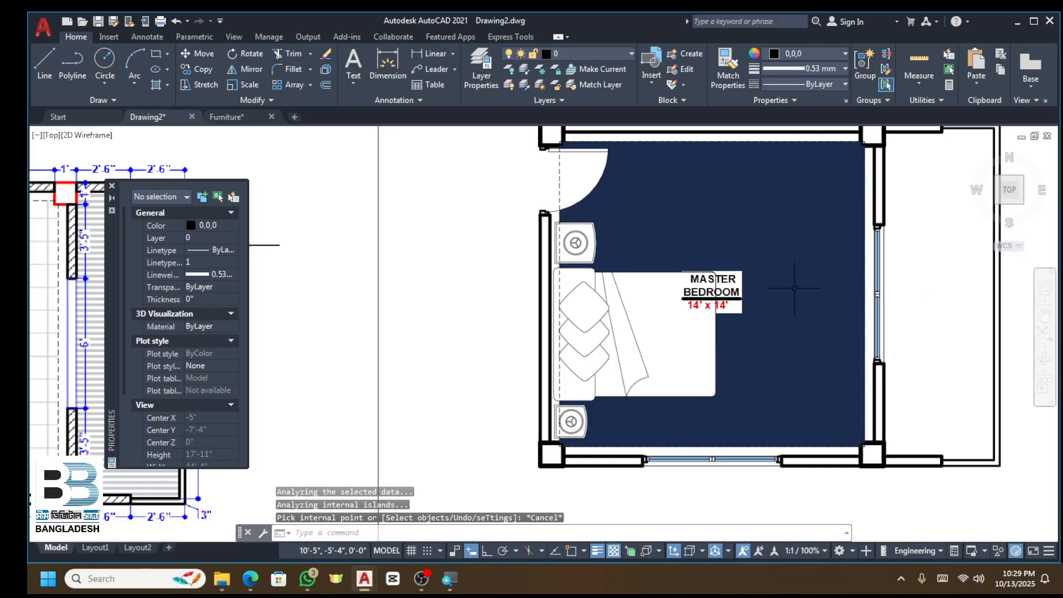
pyautogui.scroll(4, 700, 455)
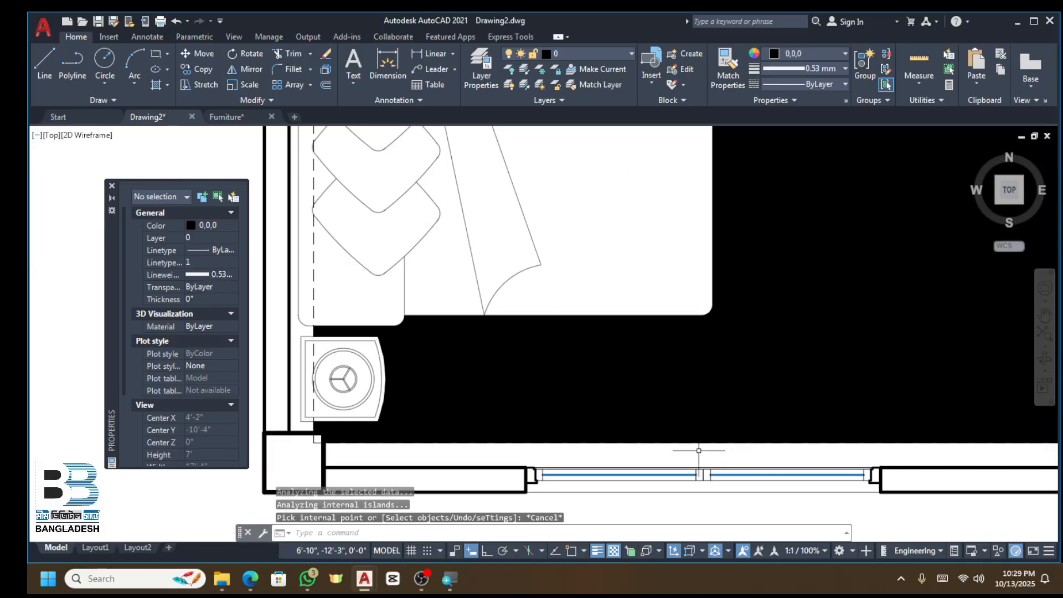
pyautogui.scroll(-2, 646, 459)
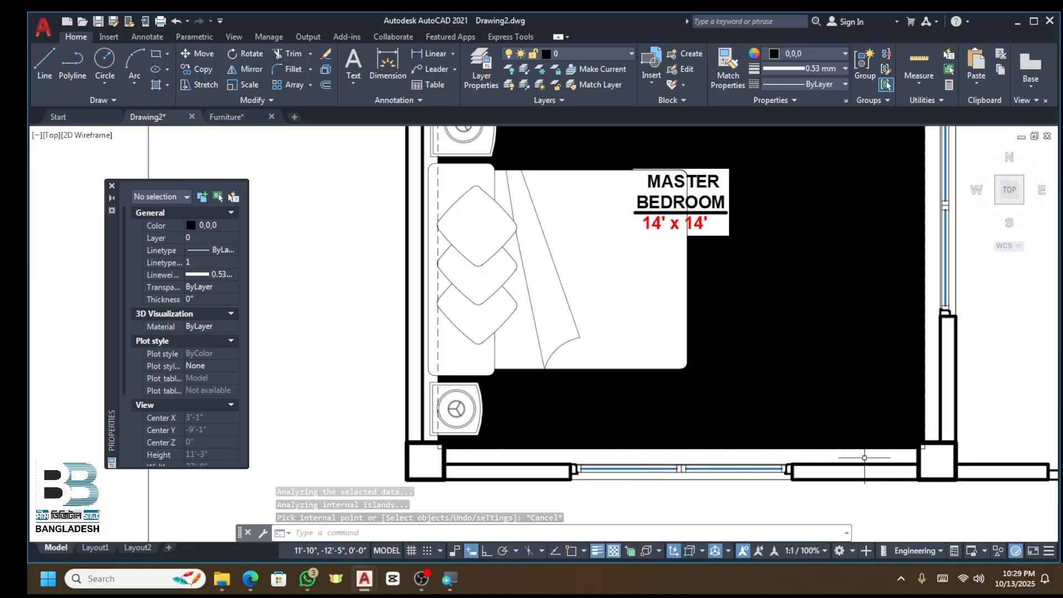
# Step: Hatch the strips between the dashed outline and the walls with ANSI31, undo the pick in the left wall and leave the command
pyautogui.press('space')
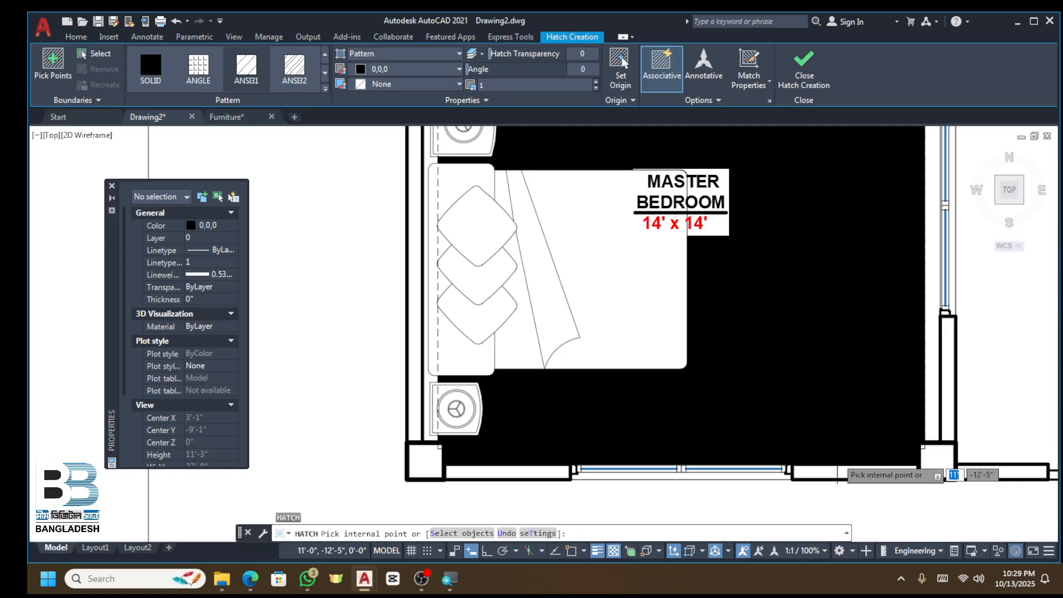
pyautogui.scroll(2, 937, 373)
pyautogui.click(930, 363)
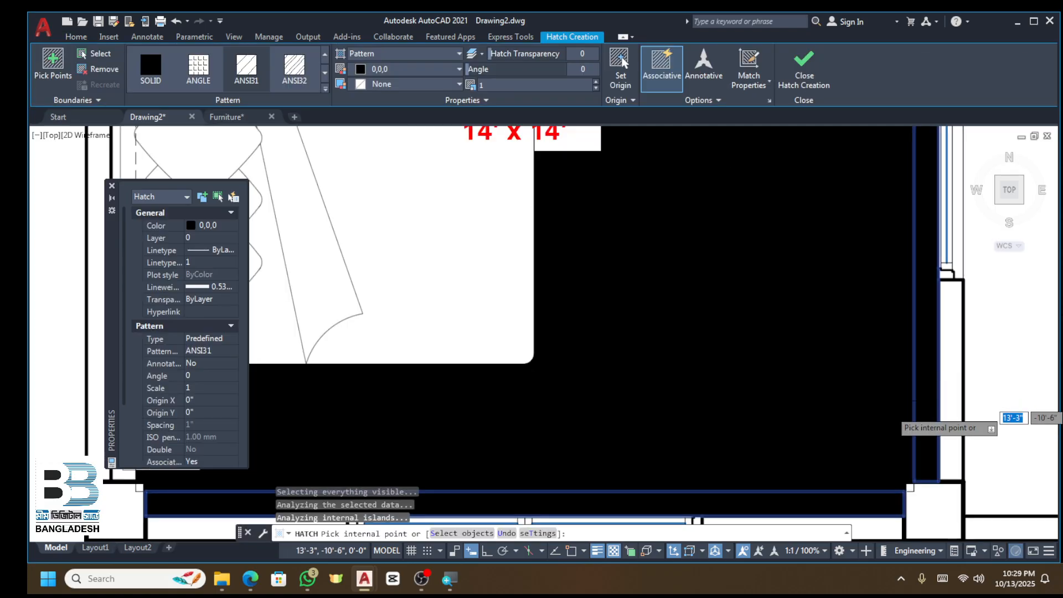
pyautogui.scroll(-6, 892, 408)
pyautogui.scroll(4, 849, 229)
pyautogui.scroll(-5, 309, 349)
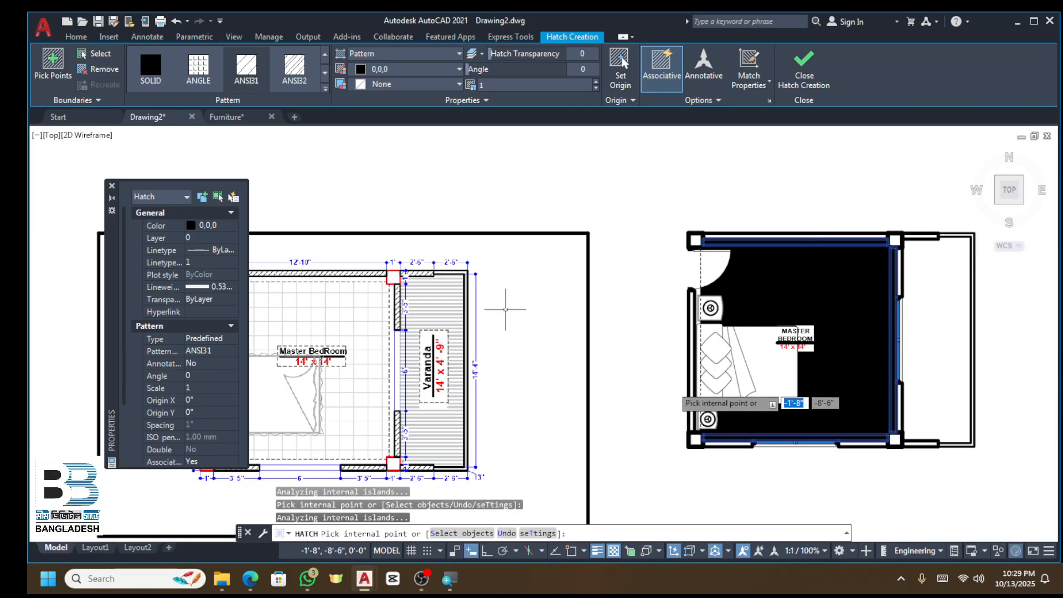
pyautogui.scroll(5, 735, 394)
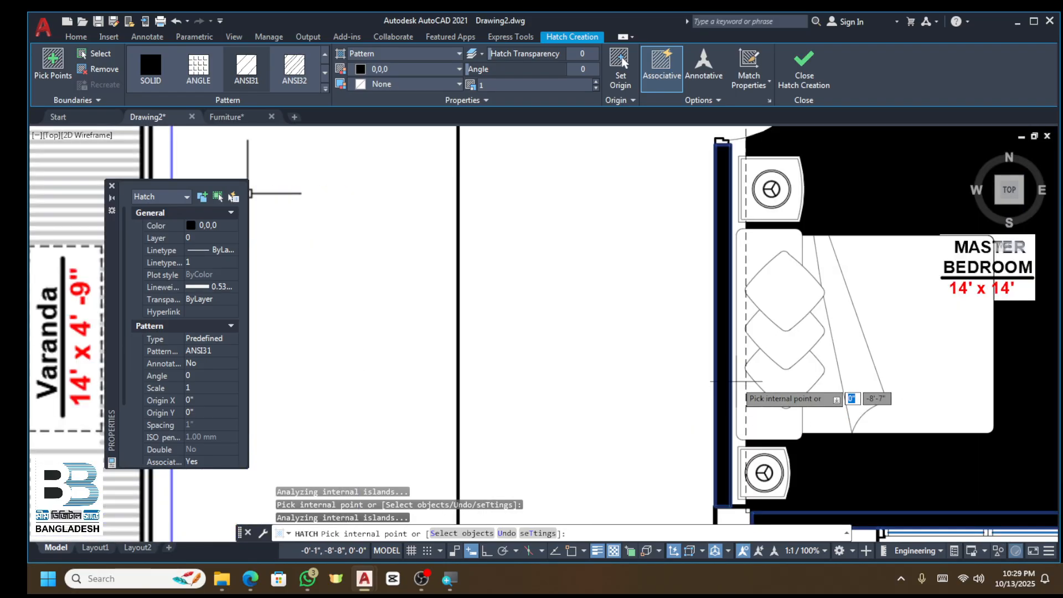
pyautogui.hotkey('ctrl', 'z')
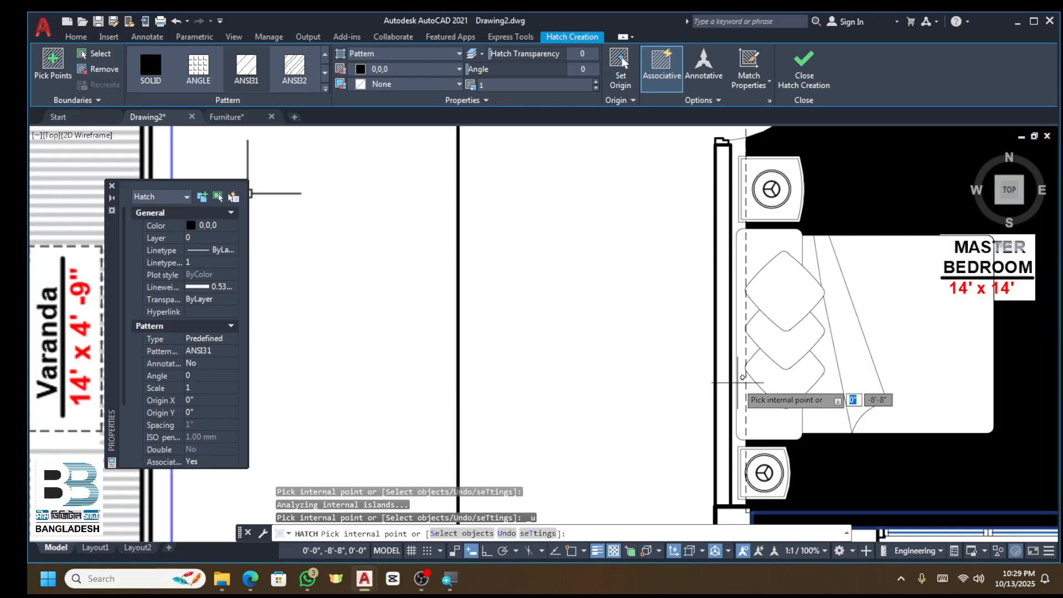
pyautogui.press('Escape')
# Step: Erase both hatches, the one on the bedroom floor and the one in the strips along the walls
pyautogui.scroll(-4, 735, 380)
pyautogui.click(860, 273)
pyautogui.click(860, 273)
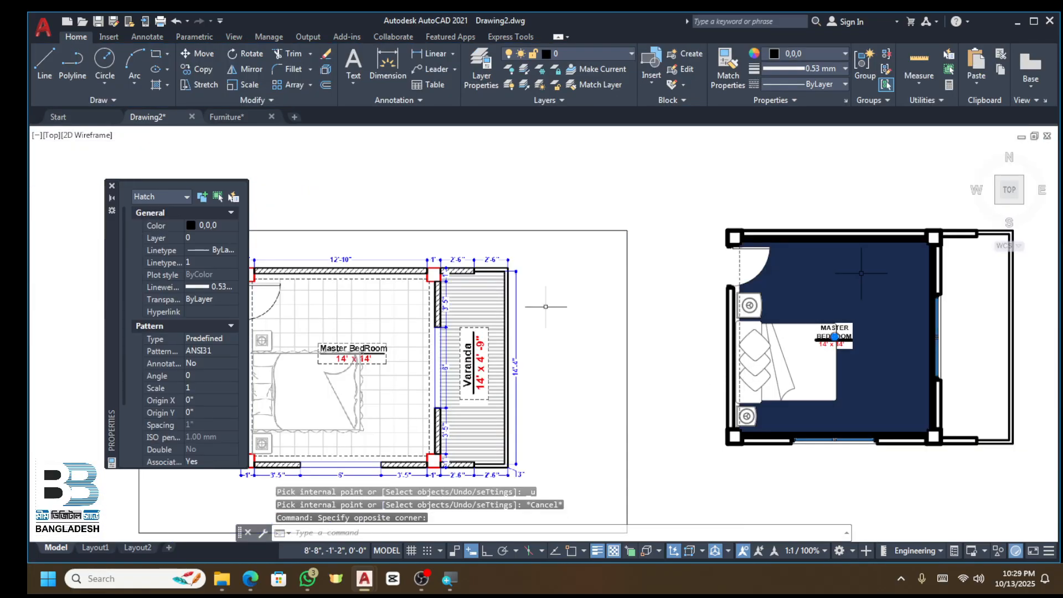
pyautogui.press('Escape')
pyautogui.click(845, 278)
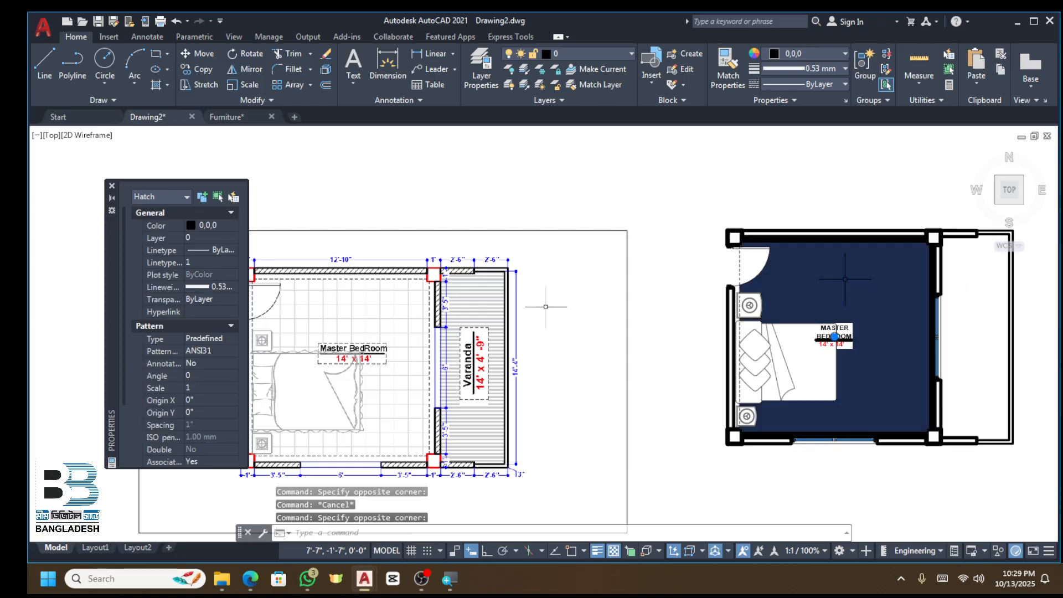
pyautogui.press('Delete')
pyautogui.scroll(5, 861, 242)
pyautogui.click(863, 235)
pyautogui.press('Delete')
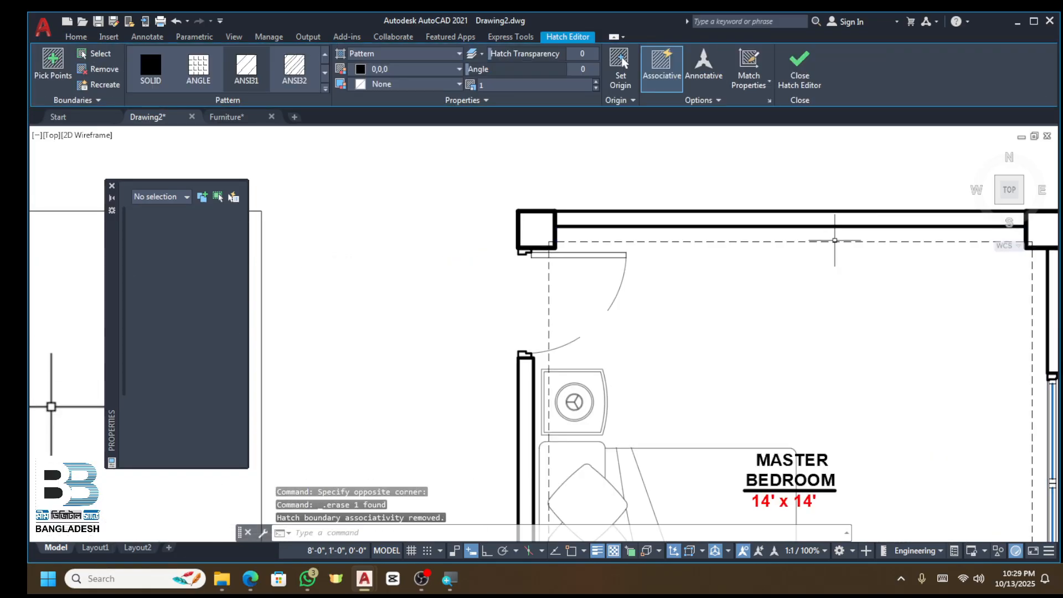
# Step: Start one new hatch covering the bedroom floor and the strips between the dashed outline and the walls
pyautogui.scroll(-6, 804, 244)
pyautogui.scroll(4, 819, 290)
pyautogui.press('Return')
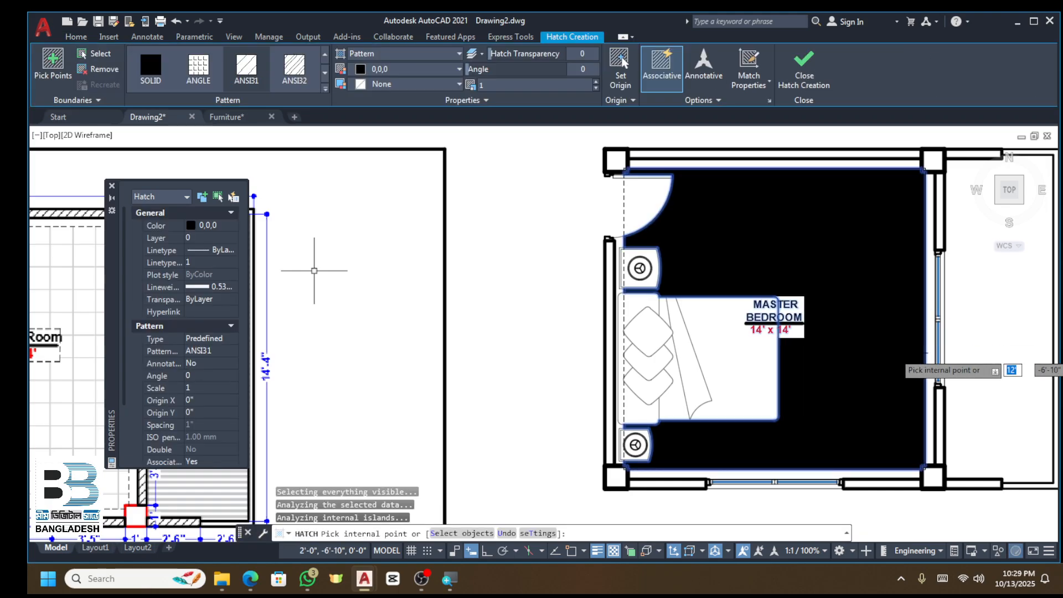
pyautogui.scroll(2, 933, 344)
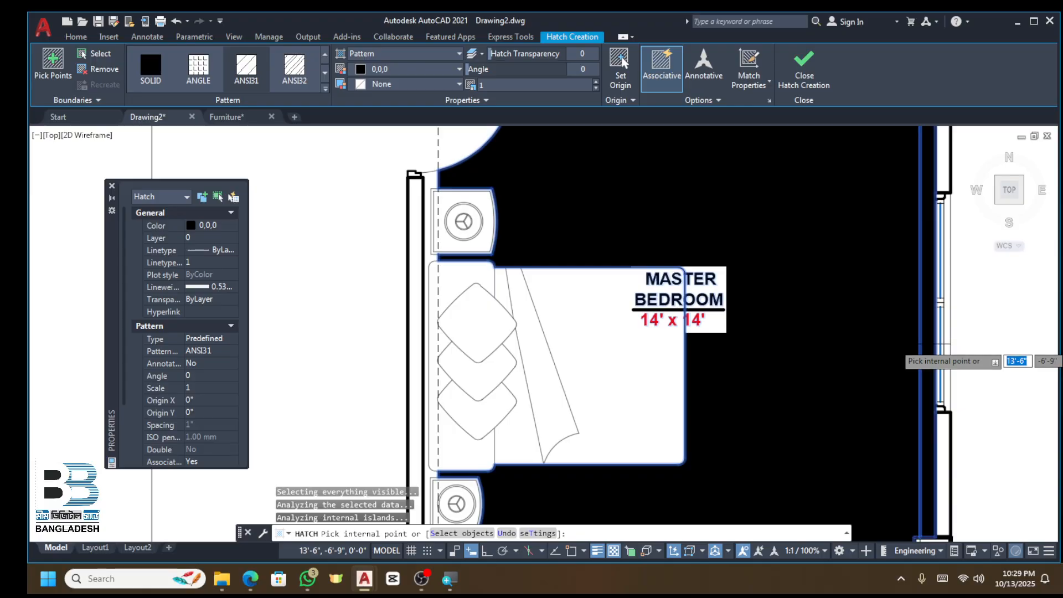
pyautogui.moveTo(935, 343); pyautogui.dragTo(1028, 209, button='middle')
pyautogui.scroll(-3, 830, 421)
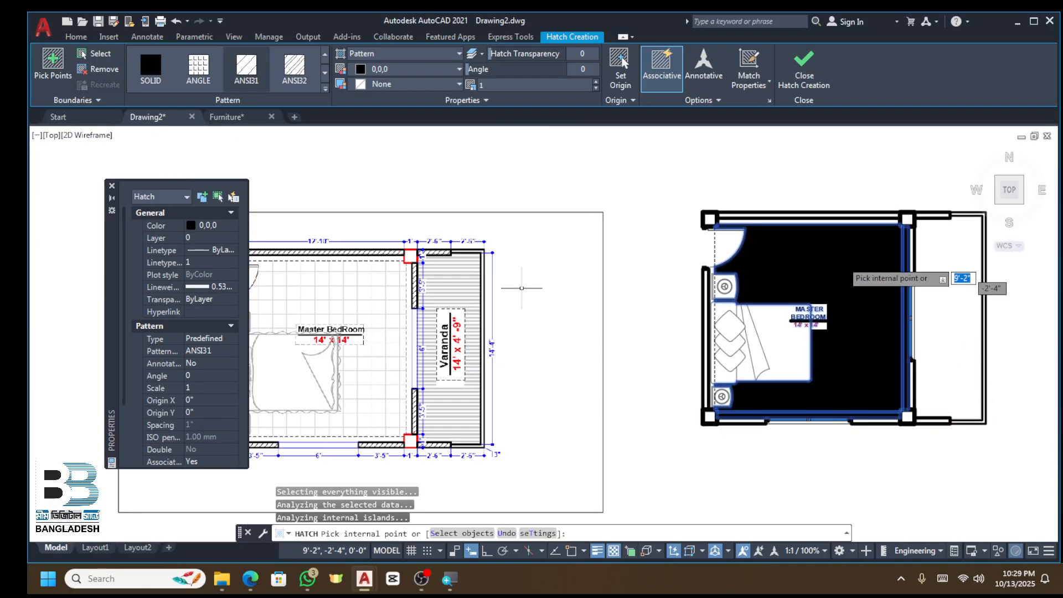
pyautogui.scroll(5, 848, 229)
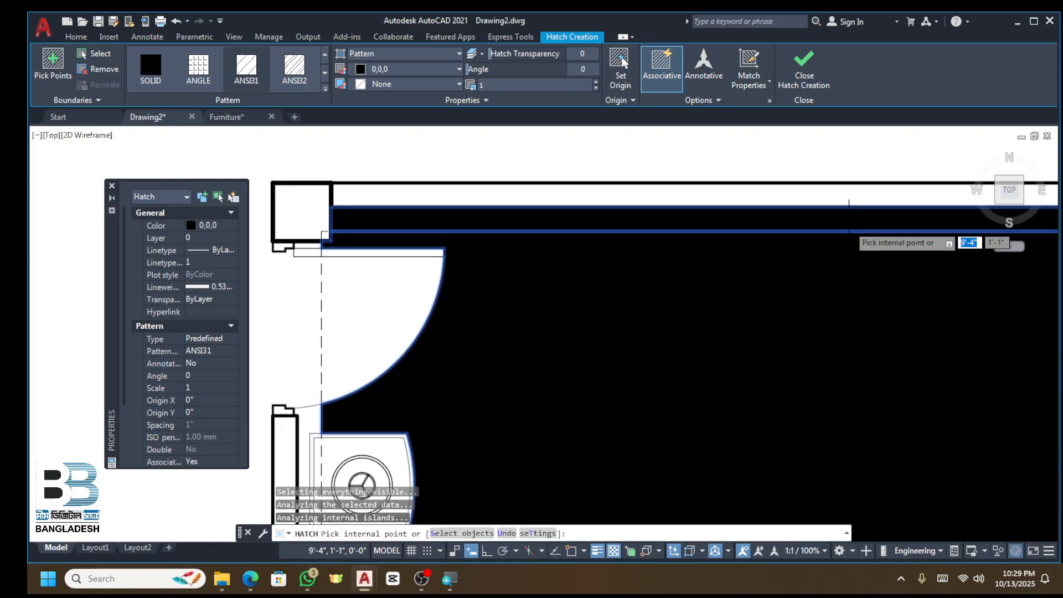
# Step: Change the bedroom floor hatch to the NET pattern and set its scale to 500
pyautogui.click(294, 66)
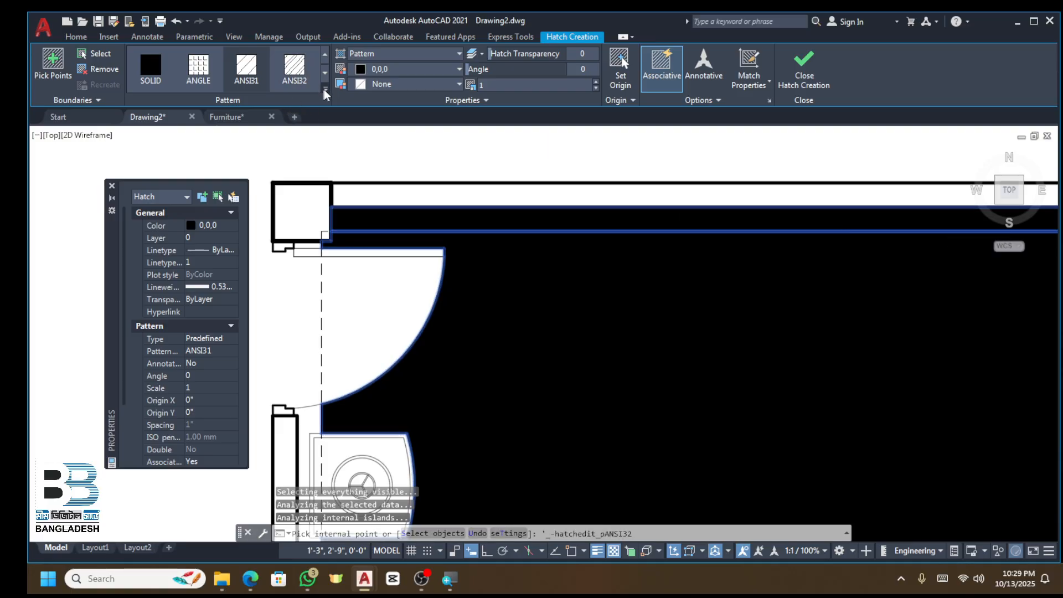
pyautogui.click(325, 89)
pyautogui.scroll(-8, 216, 122)
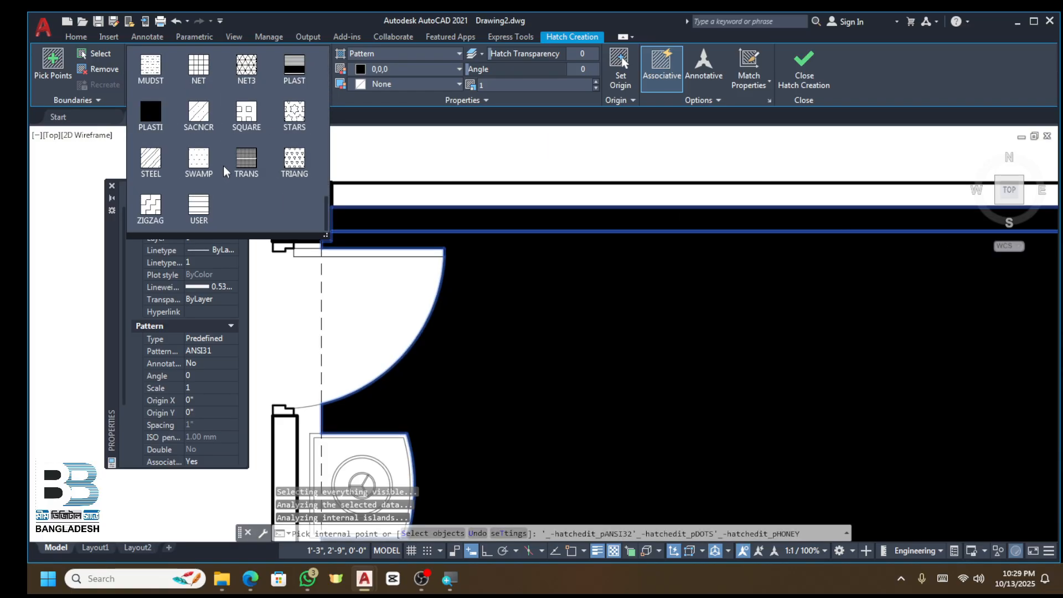
pyautogui.scroll(5, 224, 173)
pyautogui.click(204, 169)
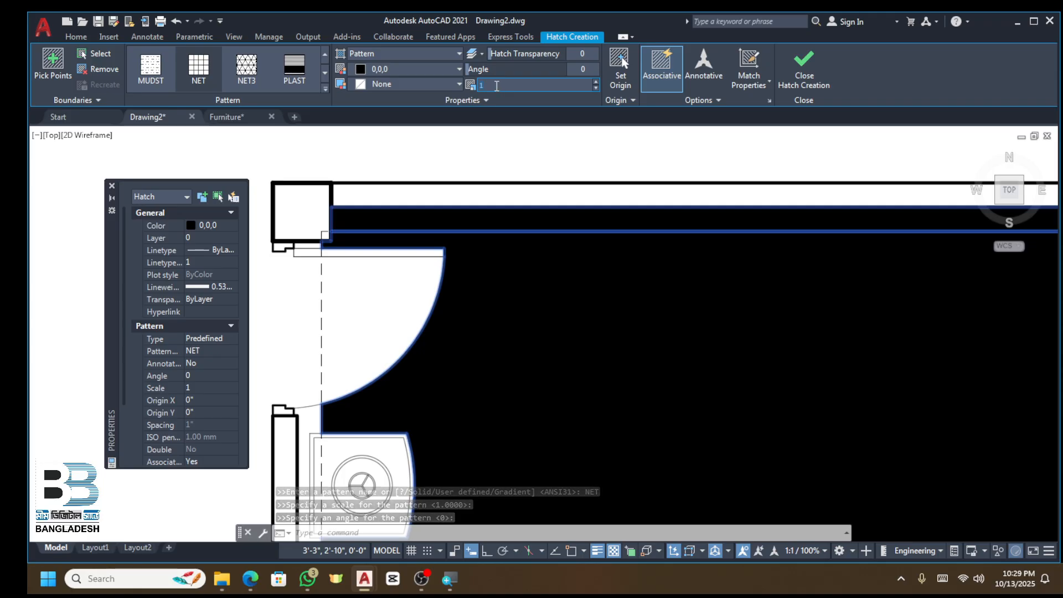
pyautogui.write('500')
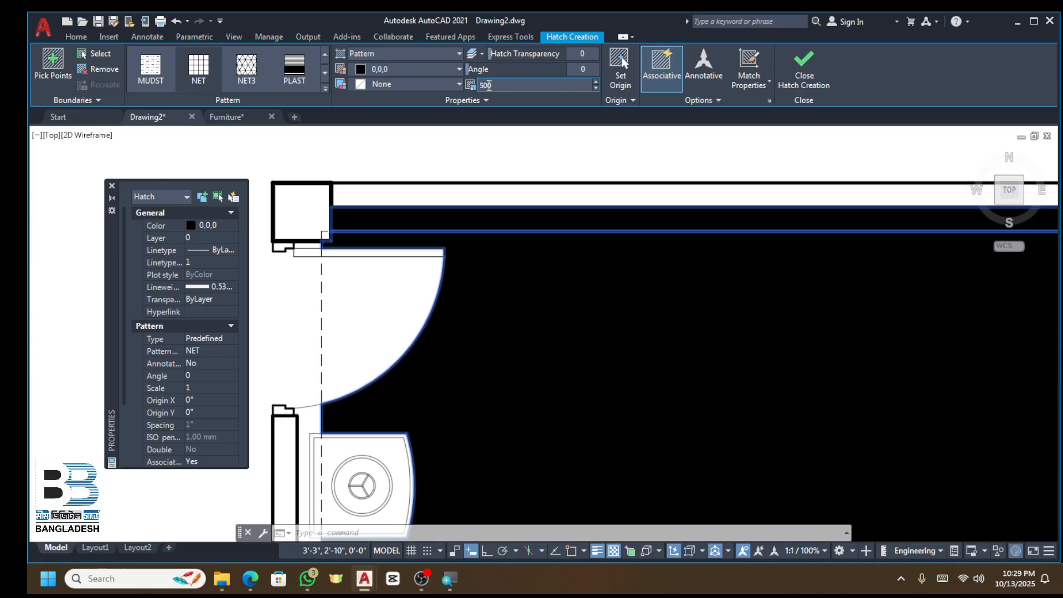
pyautogui.press('Return')
pyautogui.scroll(-6, 672, 249)
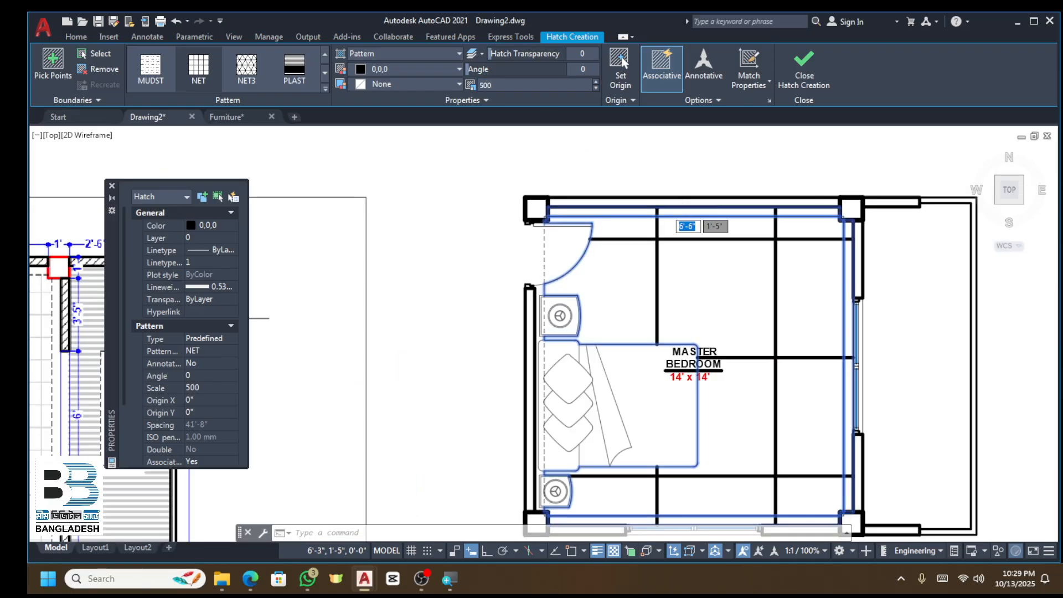
pyautogui.scroll(3, 672, 250)
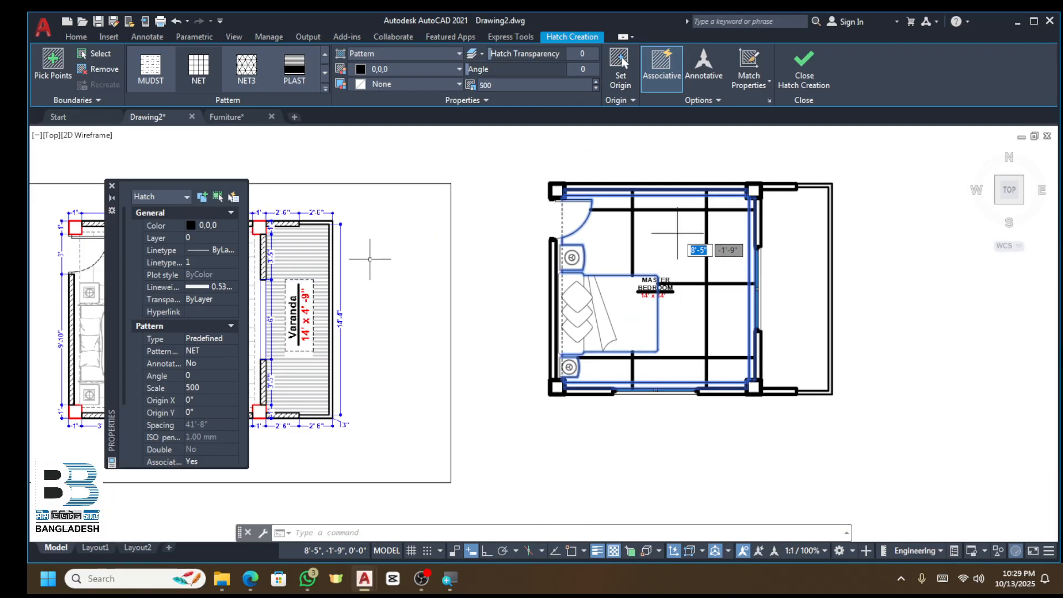
# Step: Try tighter grid spacing on the bedroom floor hatch with scales of 300, 150 and 130
pyautogui.click(510, 87)
pyautogui.write('300')
pyautogui.press('Return')
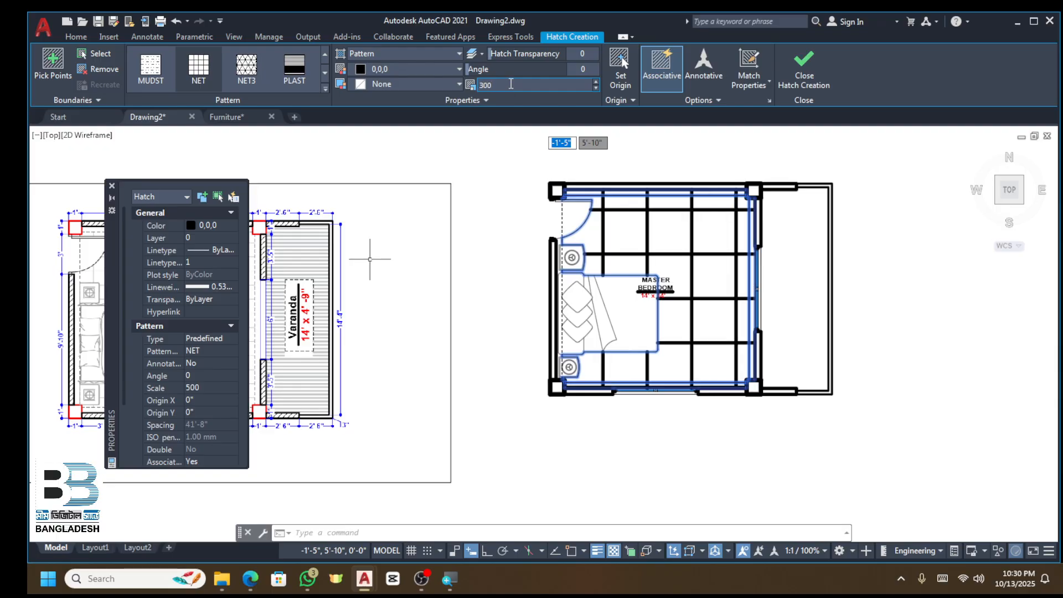
pyautogui.scroll(4, 742, 232)
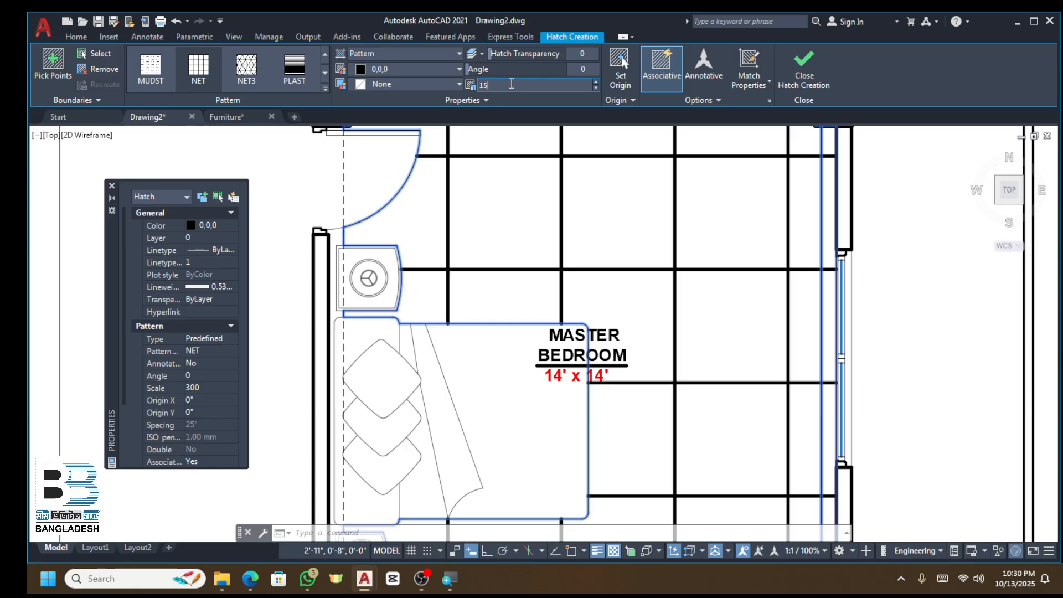
pyautogui.press('Return')
pyautogui.scroll(-3, 350, 228)
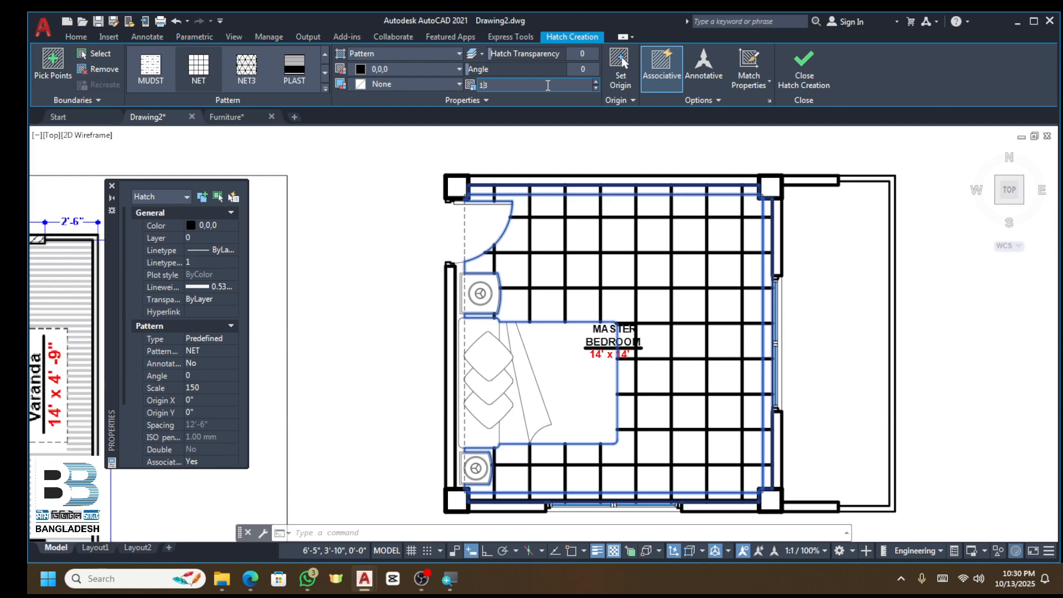
pyautogui.press('Return')
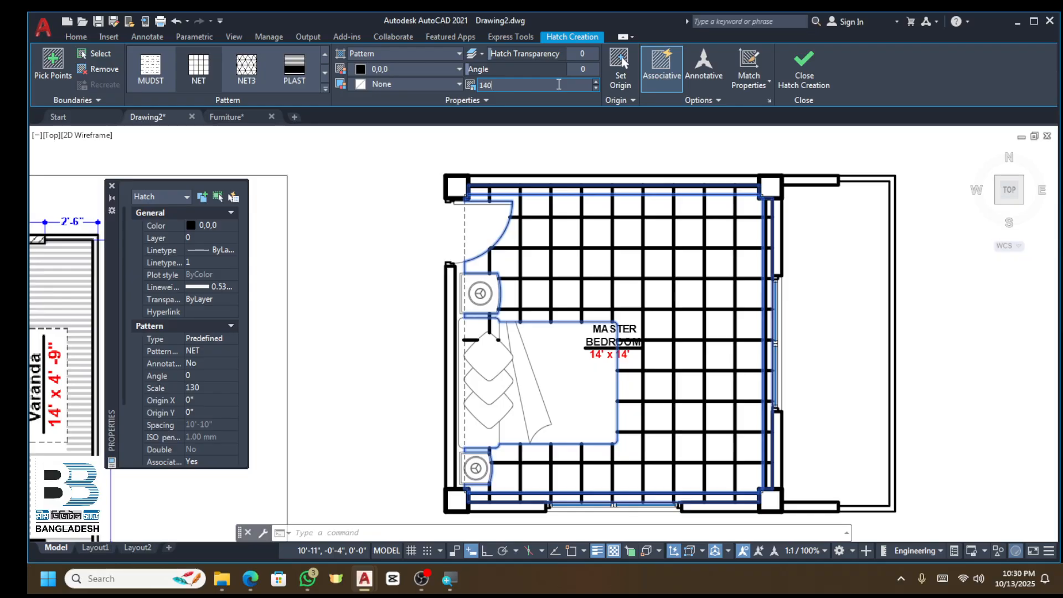
# Step: Set the NET hatch scale to 140 and finish the bedroom floor hatch
pyautogui.press('Return')
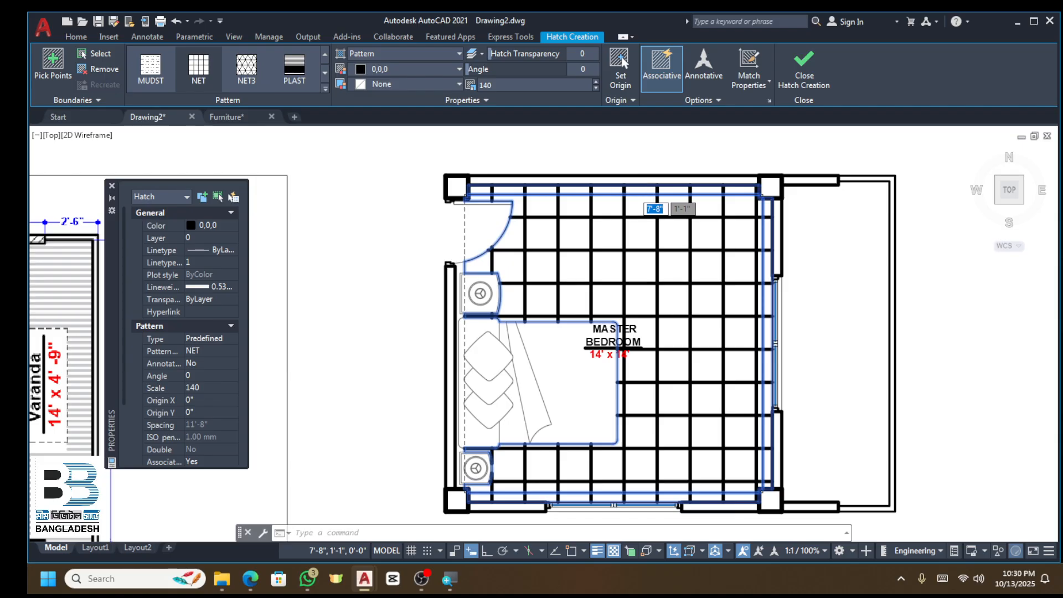
pyautogui.press('Return')
pyautogui.scroll(-2, 810, 246)
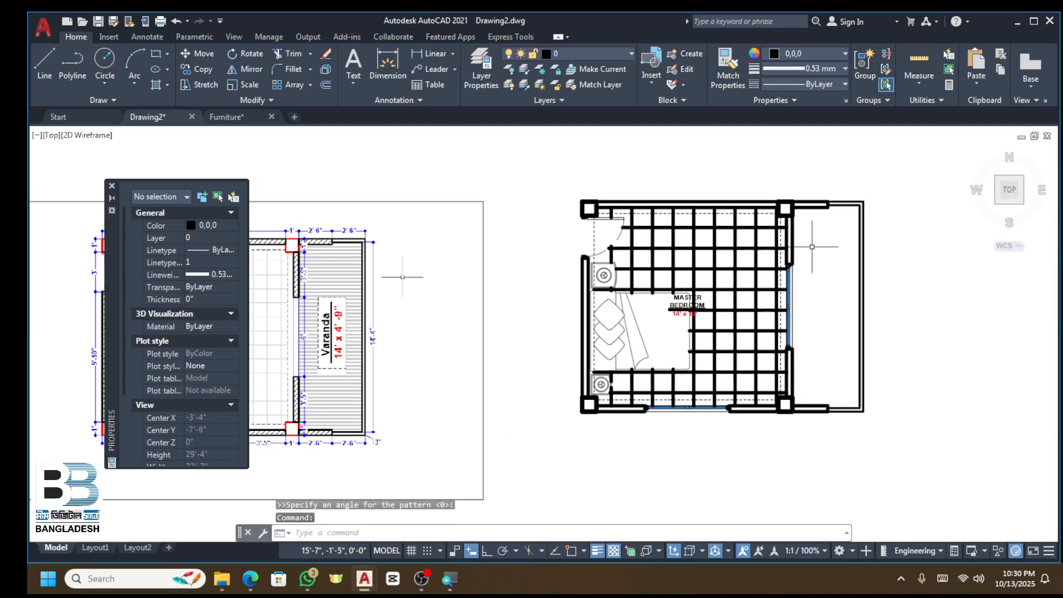
pyautogui.scroll(-3, 812, 247)
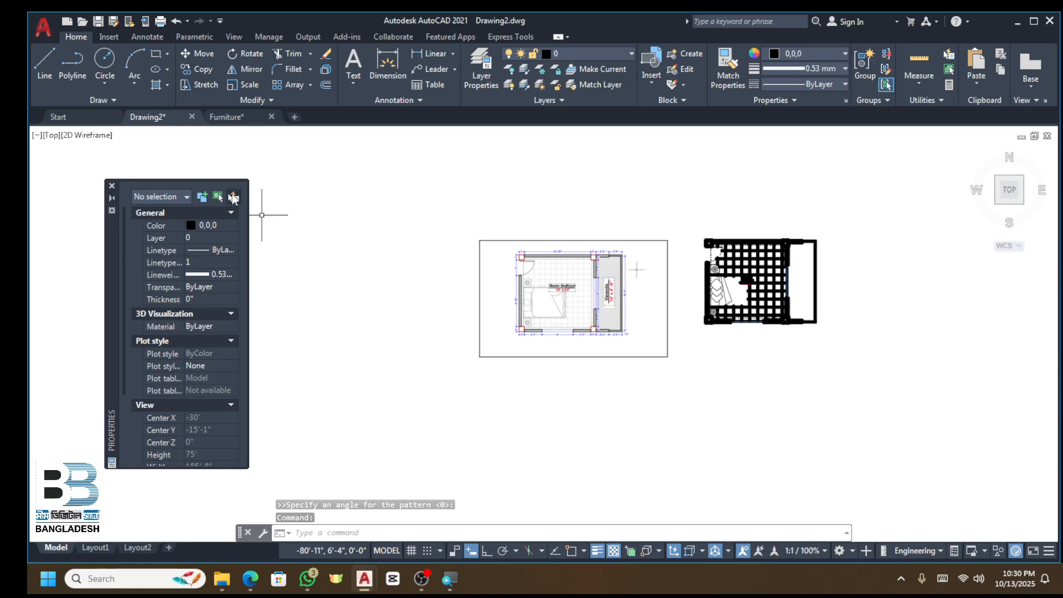
# Step: Set the lineweight of the master bedroom's floor tile hatch in the unframed plan to 0.05 mm
pyautogui.scroll(2, 581, 293)
pyautogui.scroll(1, 595, 249)
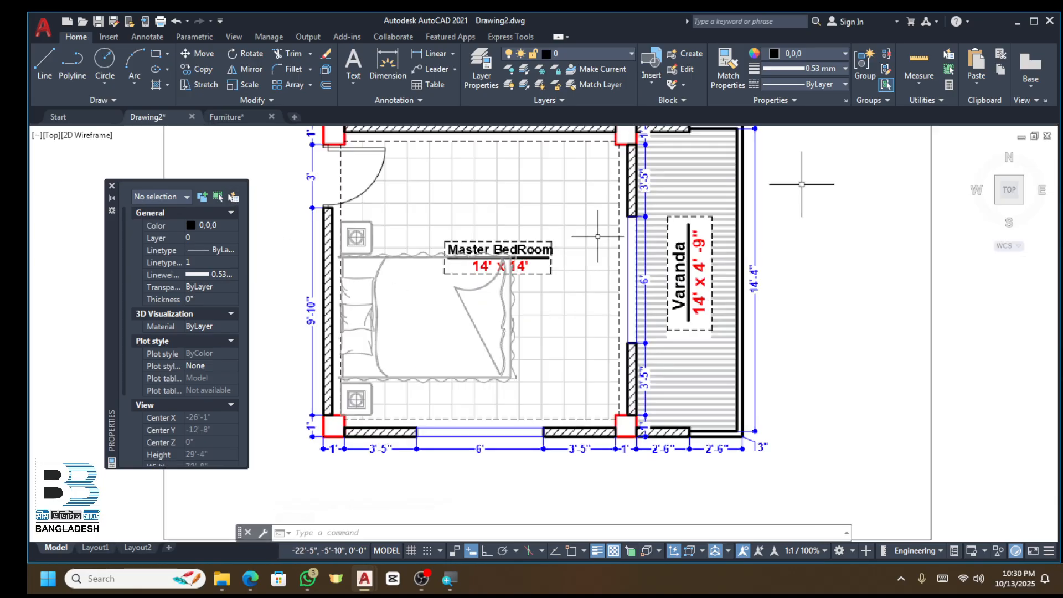
pyautogui.scroll(-2, 534, 225)
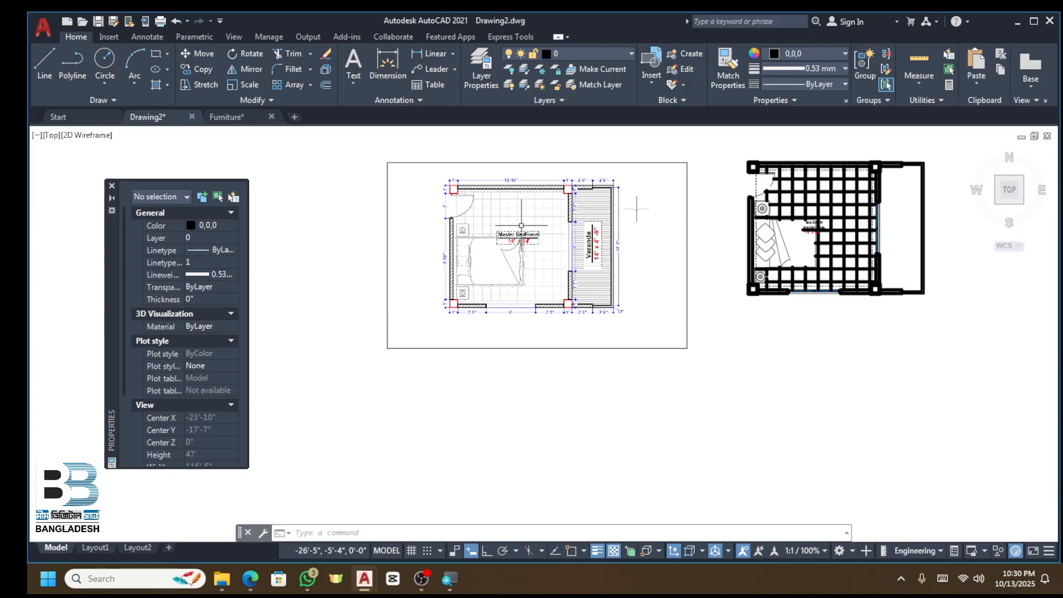
pyautogui.scroll(5, 819, 221)
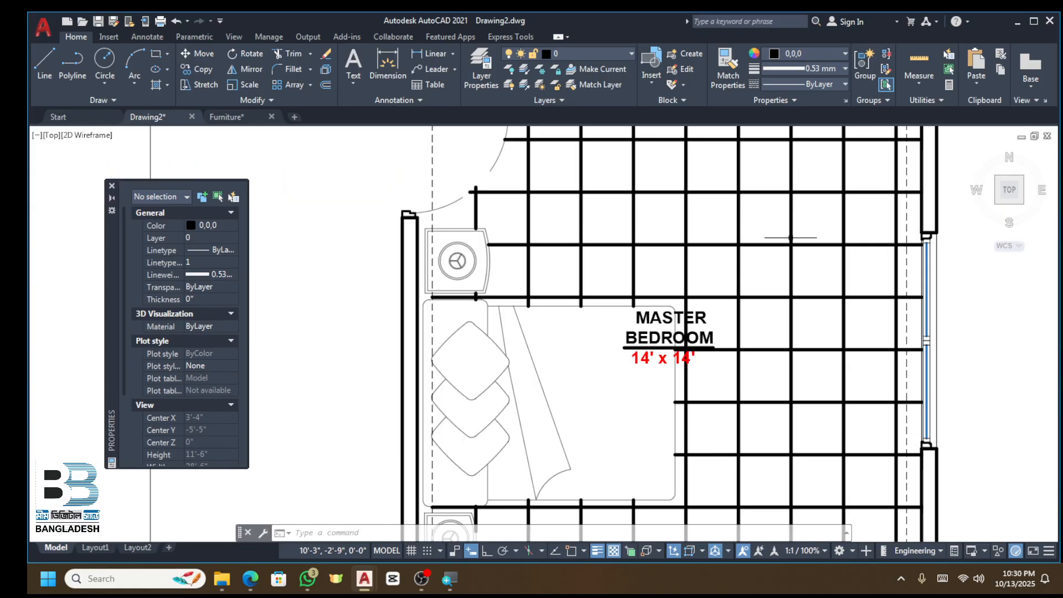
pyautogui.scroll(-4, 754, 255)
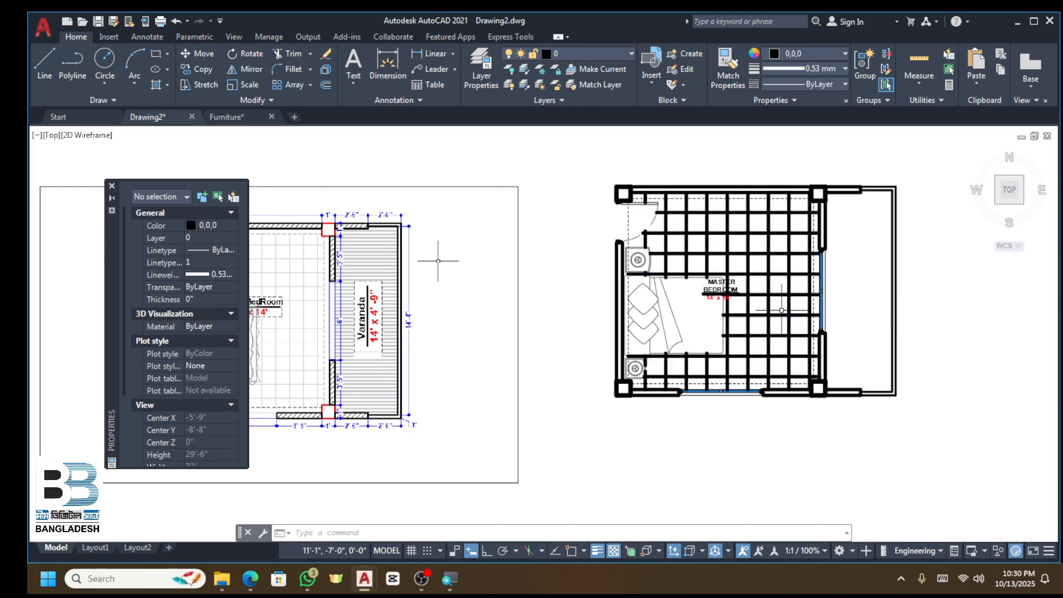
pyautogui.scroll(2, 800, 226)
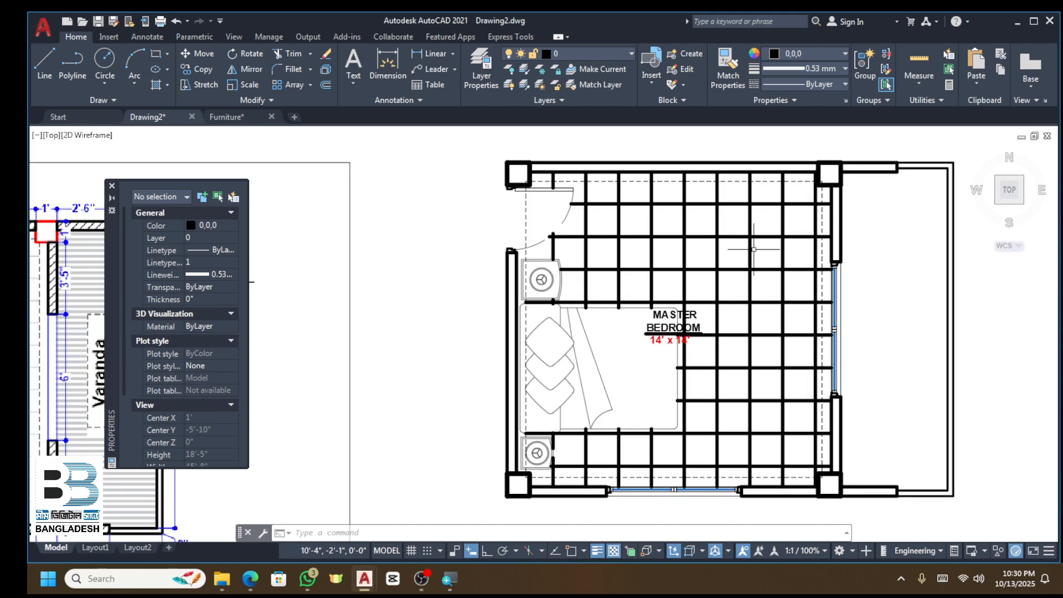
pyautogui.click(750, 250)
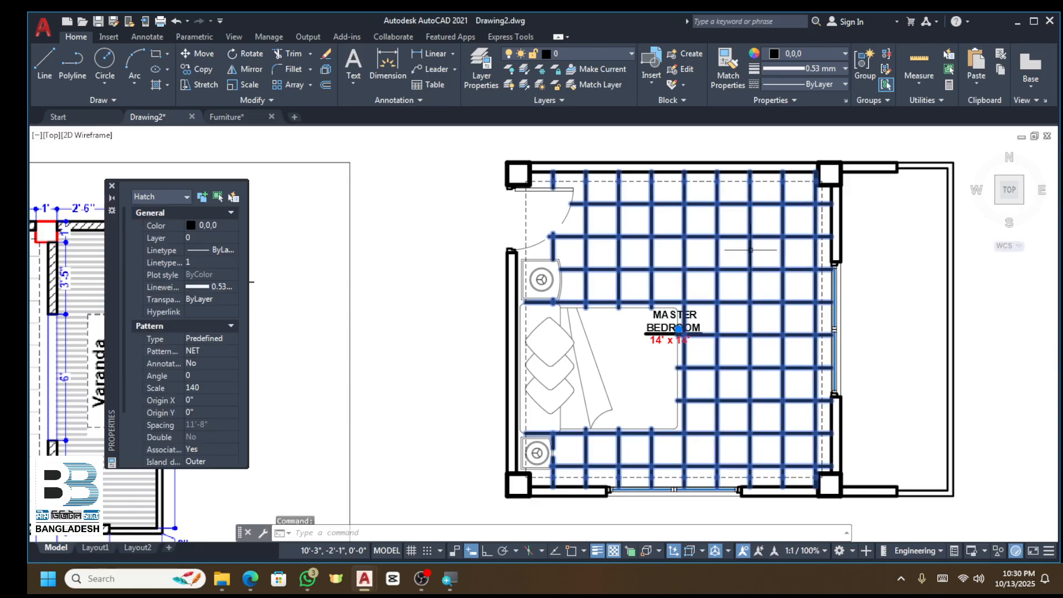
pyautogui.click(82, 37)
pyautogui.click(805, 70)
pyautogui.click(806, 70)
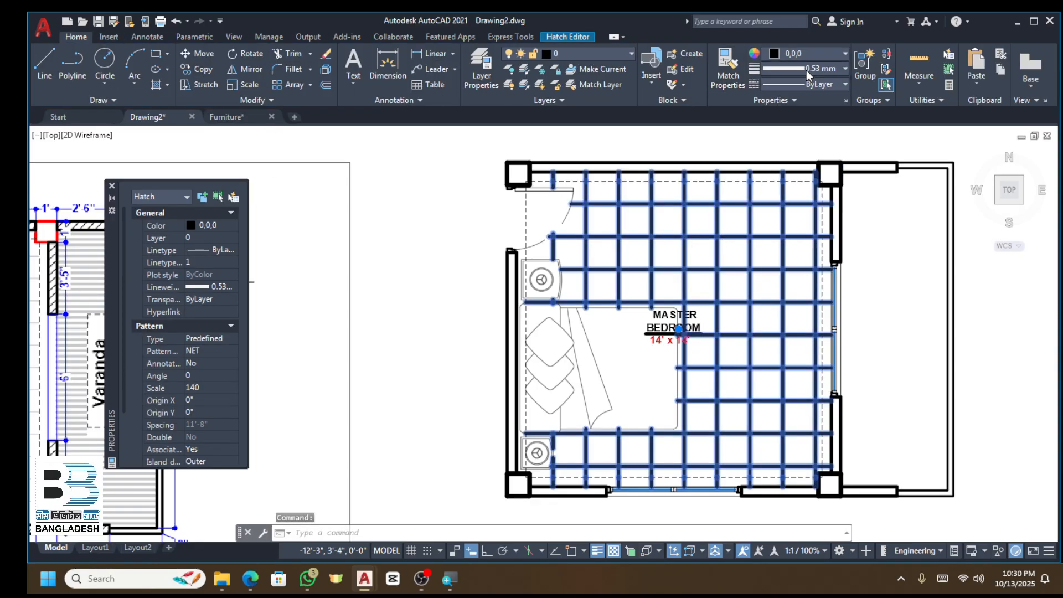
pyautogui.click(806, 69)
pyautogui.scroll(2, 807, 154)
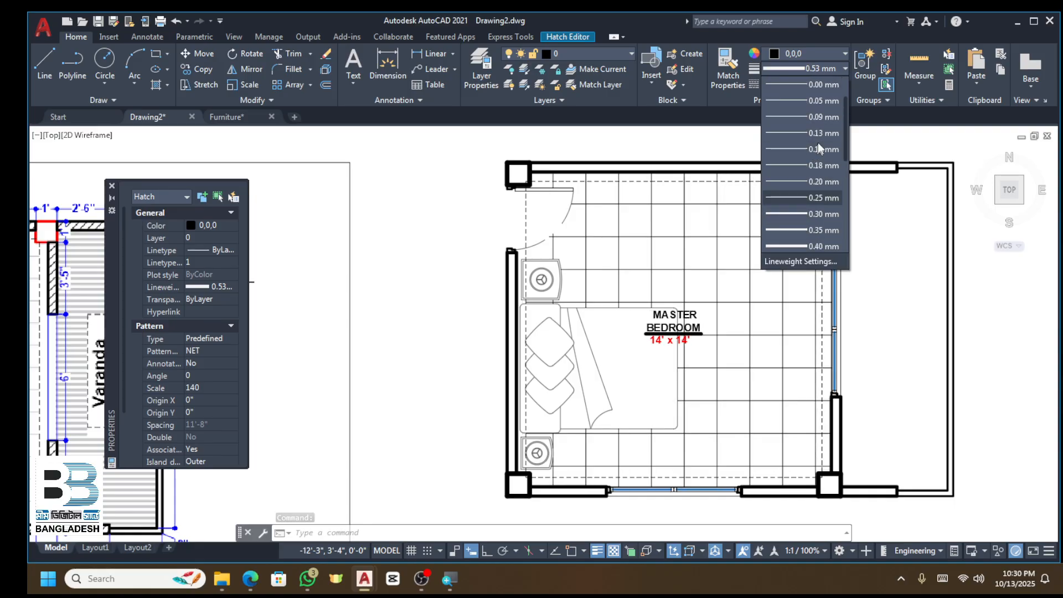
pyautogui.click(821, 103)
# Step: Recolour the selected floor tile hatch to a light grey with true colour 226,227,228
pyautogui.click(776, 52)
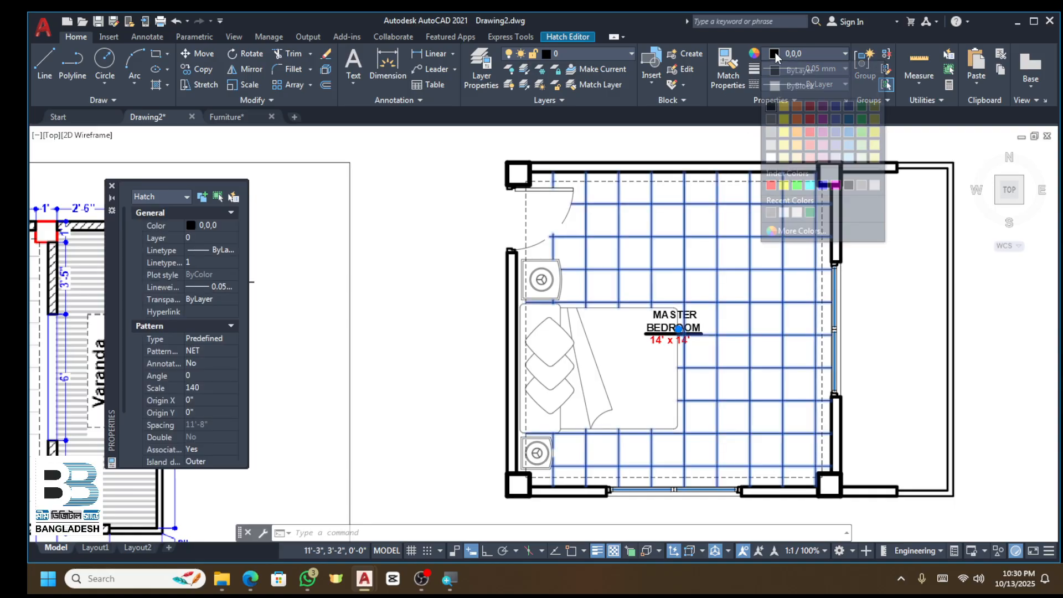
pyautogui.click(769, 144)
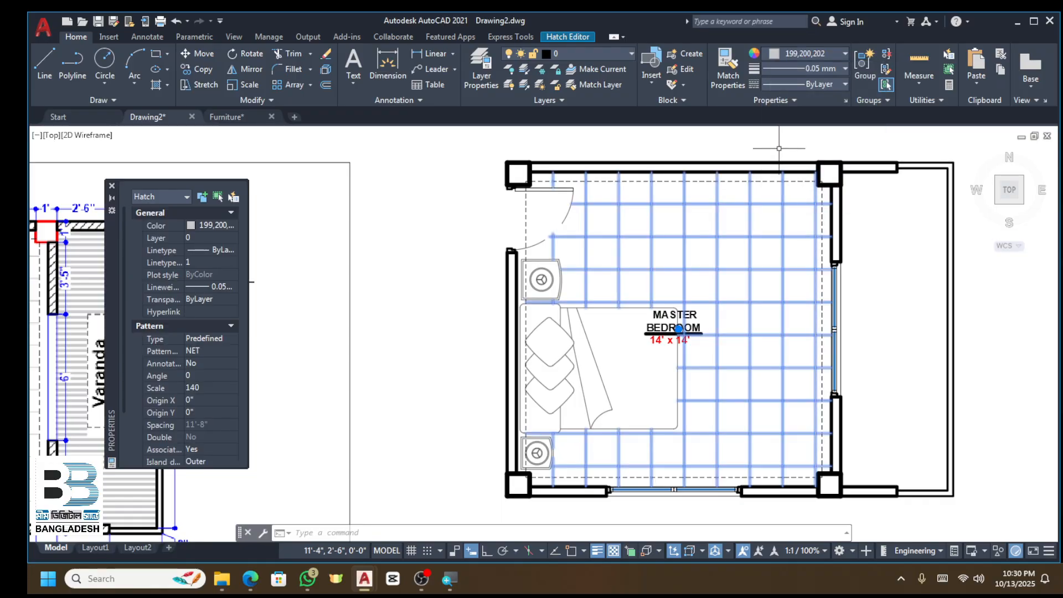
pyautogui.click(788, 55)
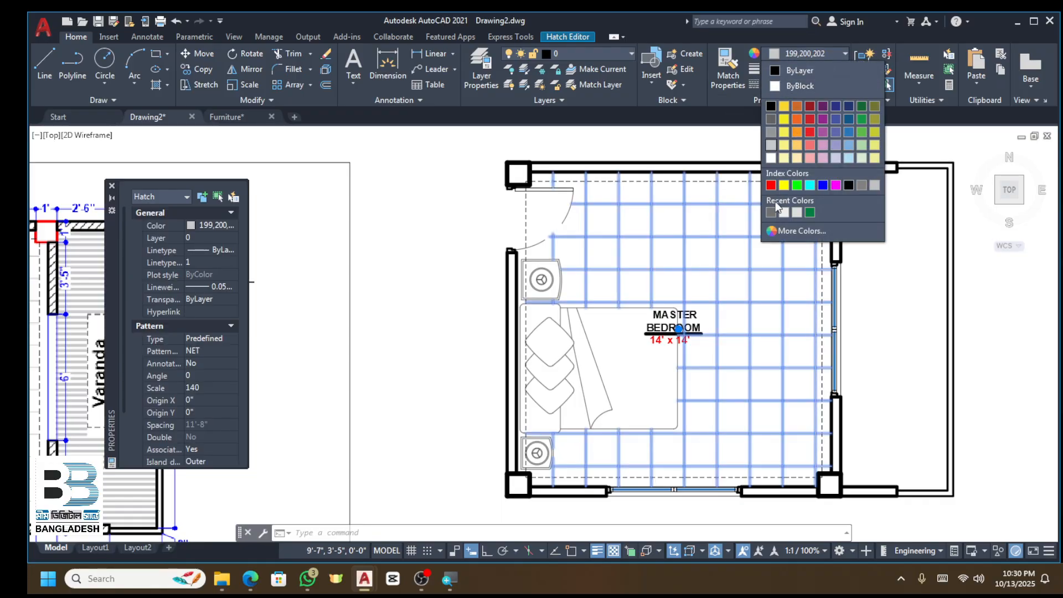
pyautogui.click(792, 230)
pyautogui.click(149, 147)
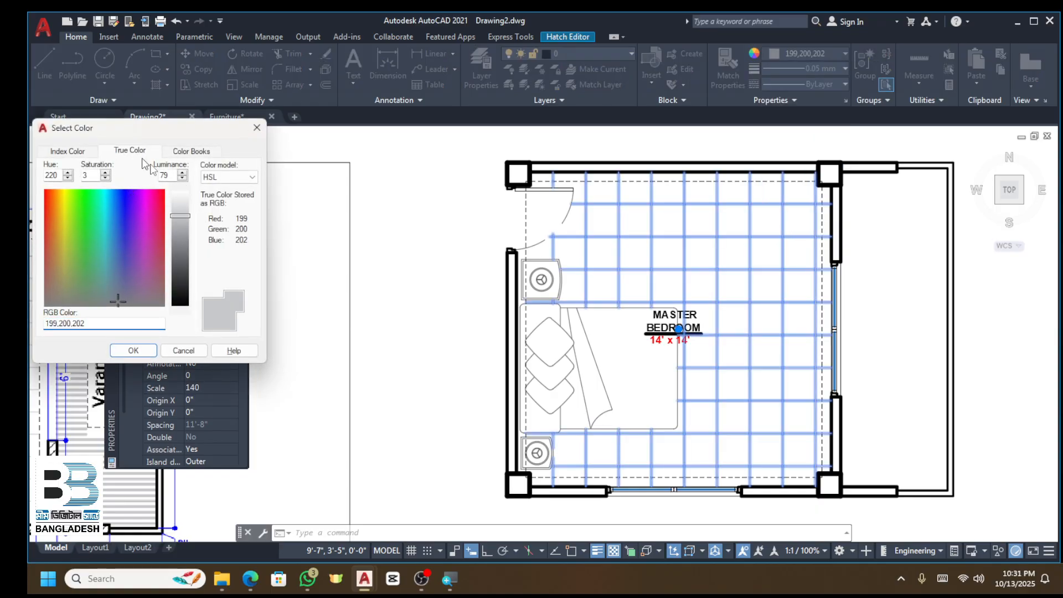
pyautogui.moveTo(180, 212); pyautogui.dragTo(180, 207)
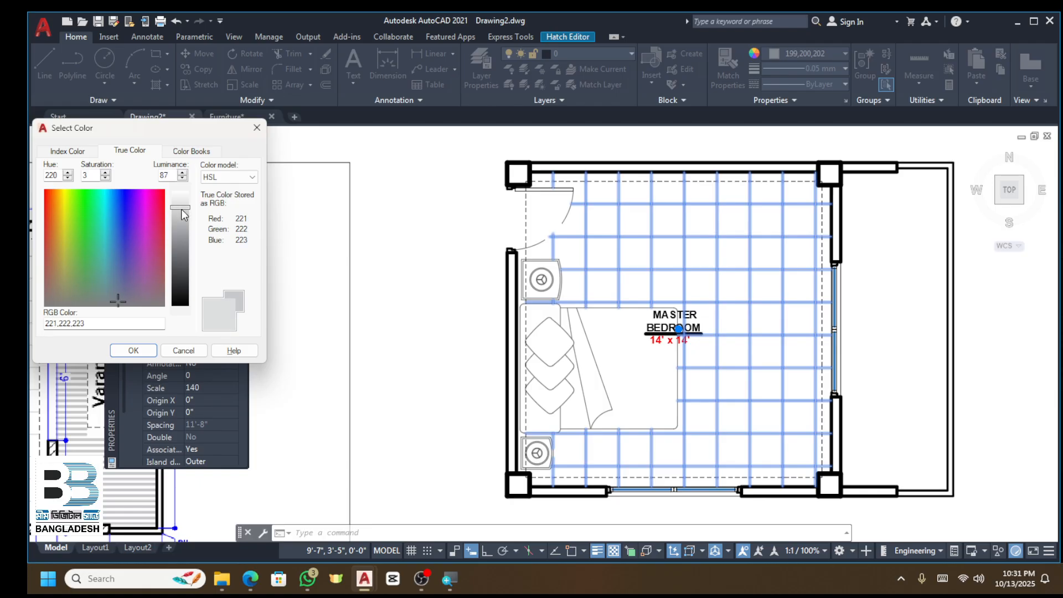
pyautogui.click(150, 348)
pyautogui.scroll(-2, 815, 312)
pyautogui.press('Escape')
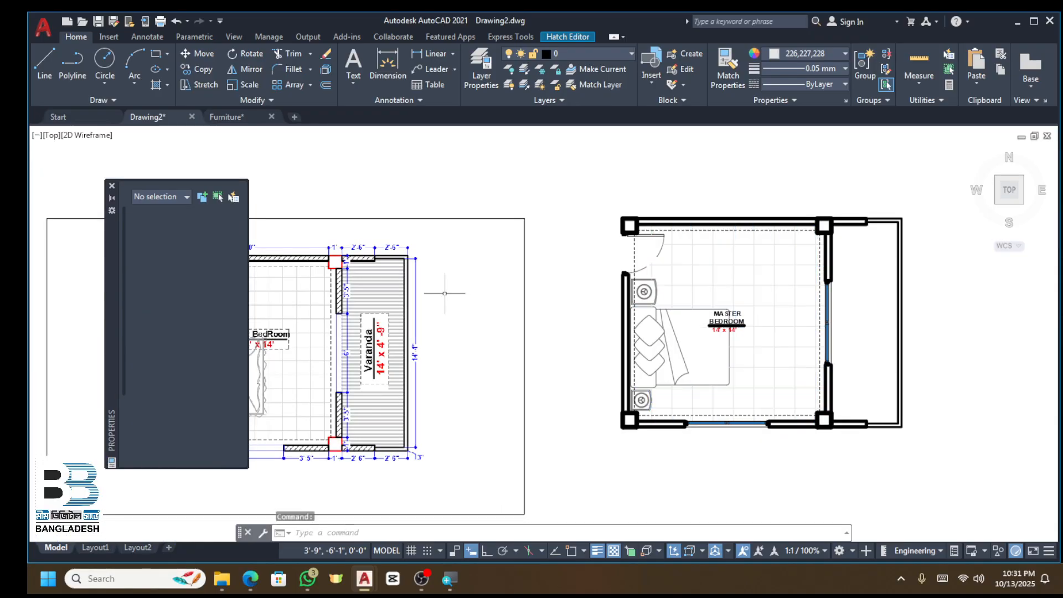
# Step: Change the bed and side table group's colour to light grey, true colour 201,201,202
pyautogui.scroll(8, 688, 324)
pyautogui.click(712, 224)
pyautogui.click(654, 270)
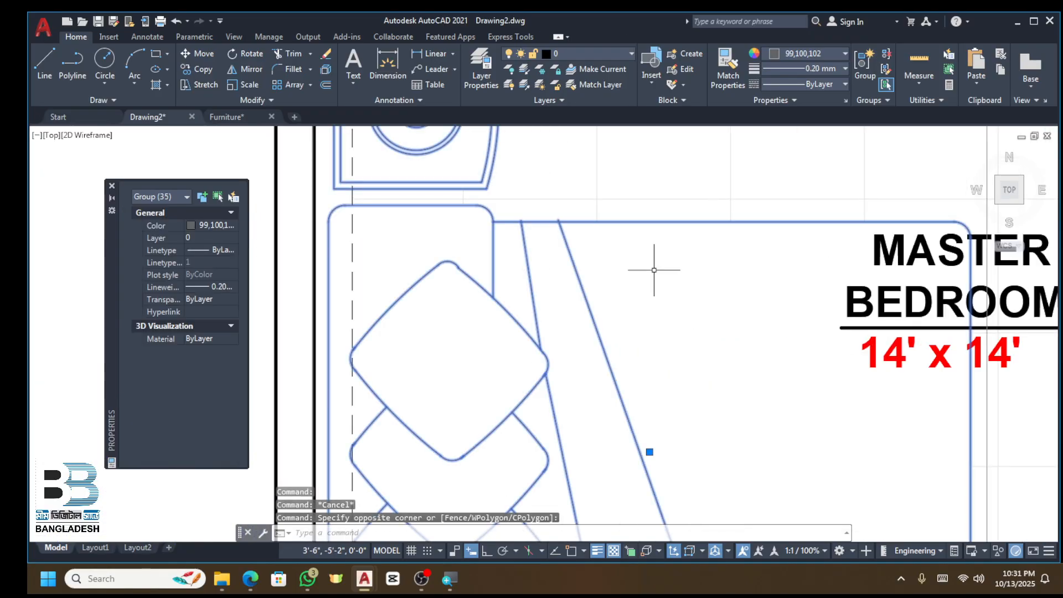
pyautogui.click(782, 54)
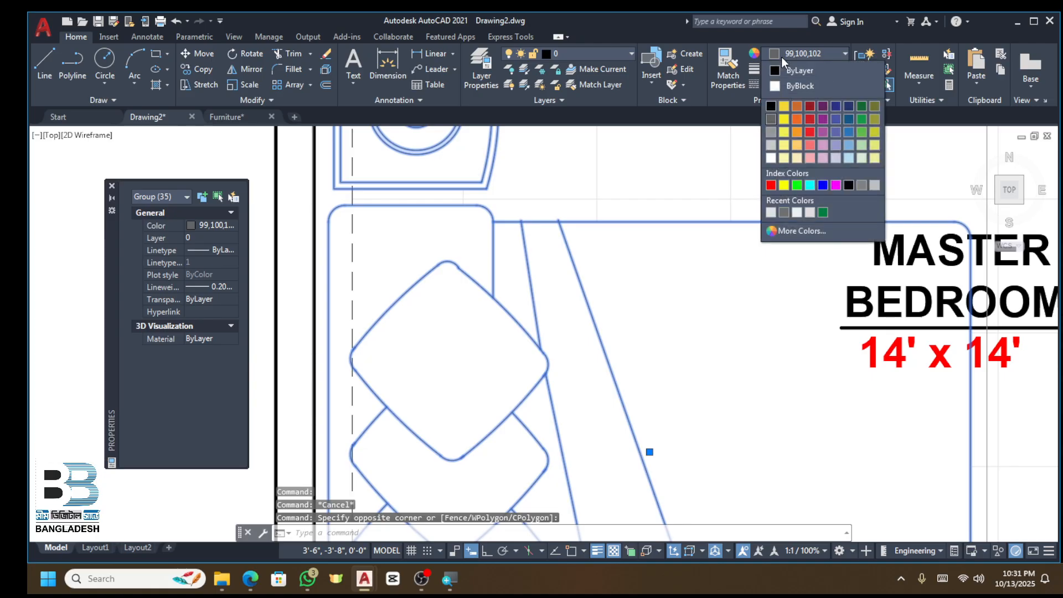
pyautogui.click(789, 229)
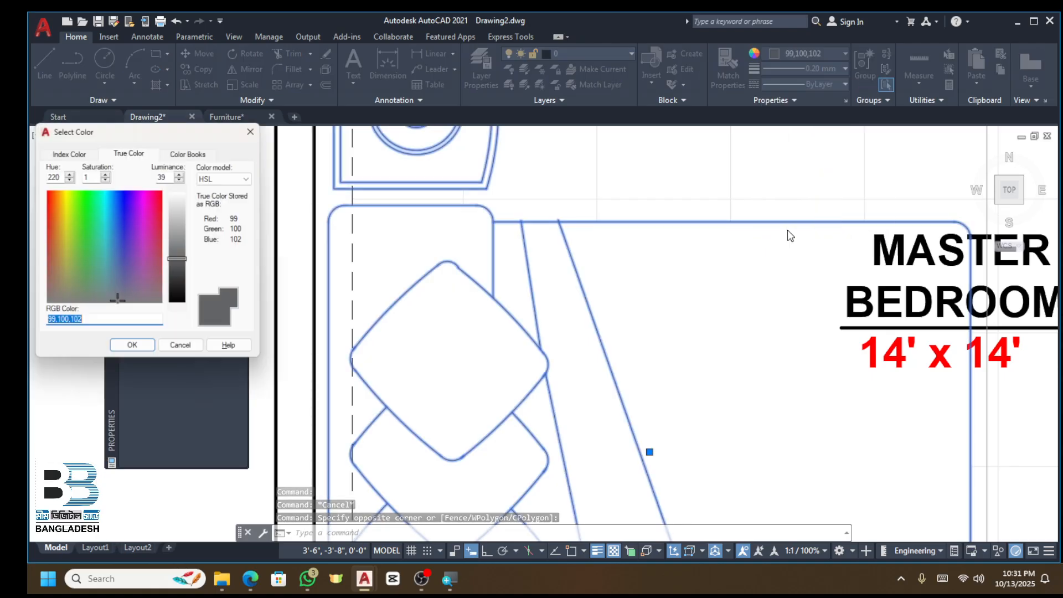
pyautogui.click(182, 232)
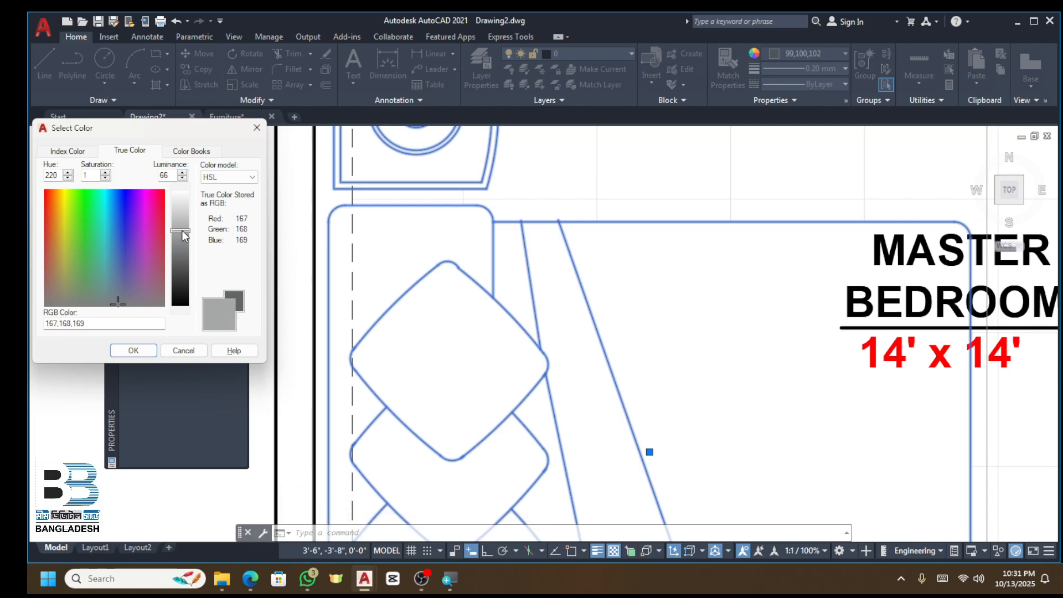
pyautogui.moveTo(183, 228); pyautogui.dragTo(183, 220)
pyautogui.click(133, 350)
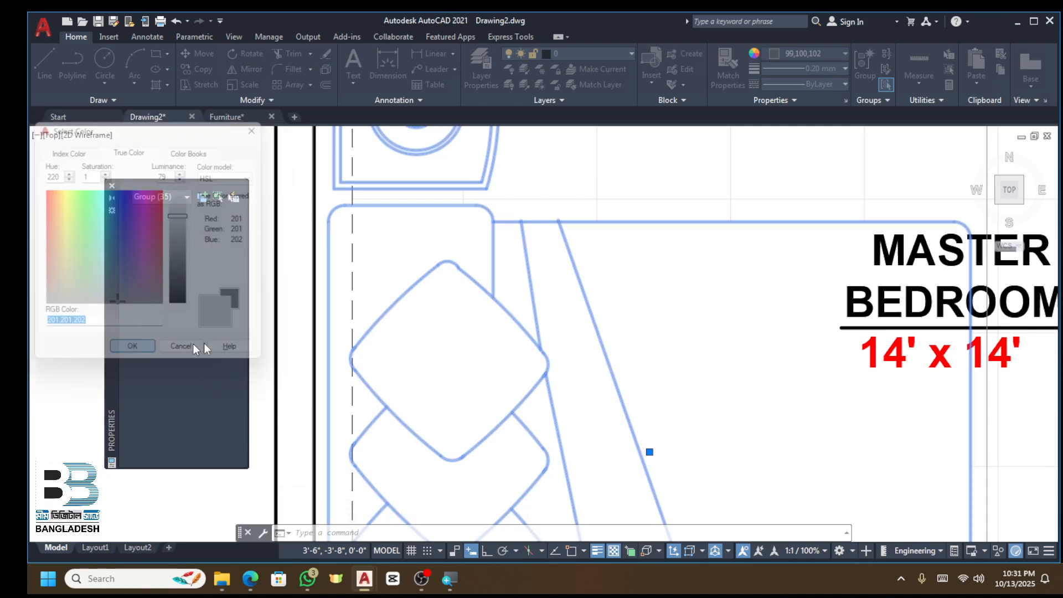
pyautogui.press('Escape')
# Step: Compare the hatched walls in the framed reference plan with the empty walls of the unframed plan
pyautogui.scroll(-8, 688, 276)
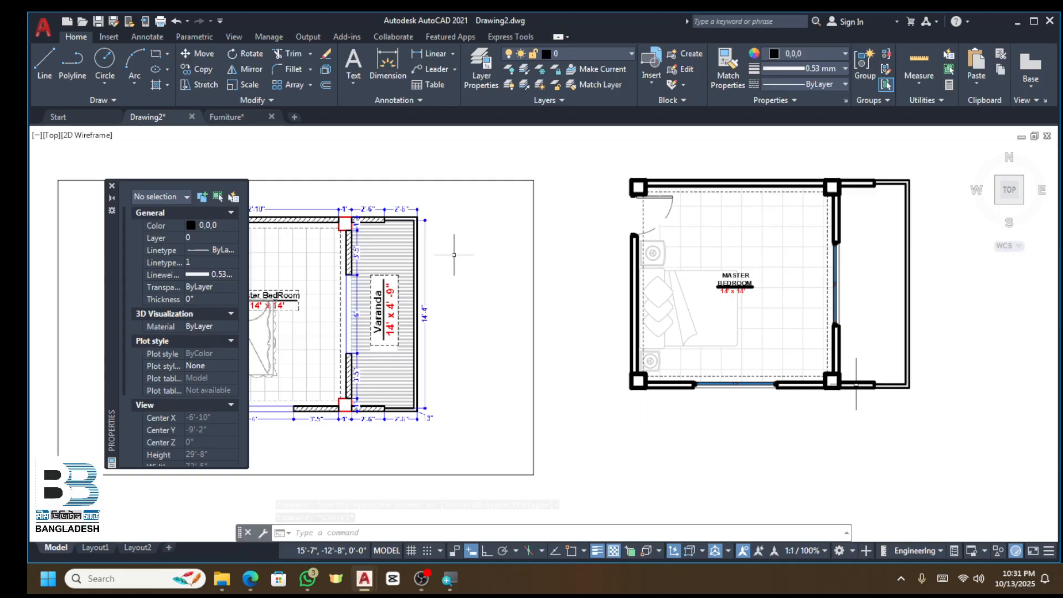
pyautogui.scroll(5, 862, 385)
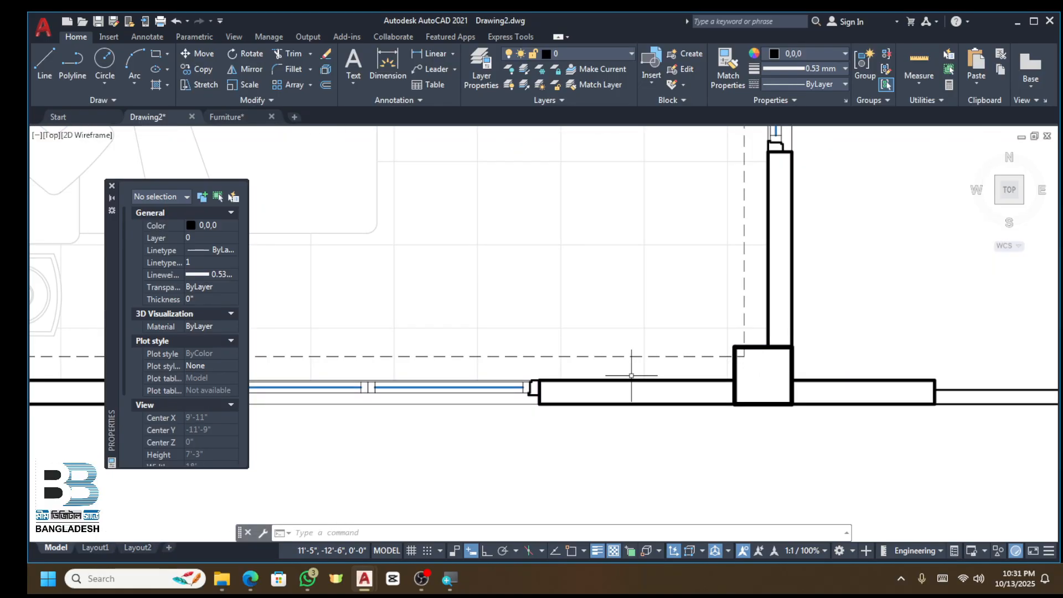
pyautogui.scroll(-6, 631, 375)
pyautogui.scroll(2, 663, 258)
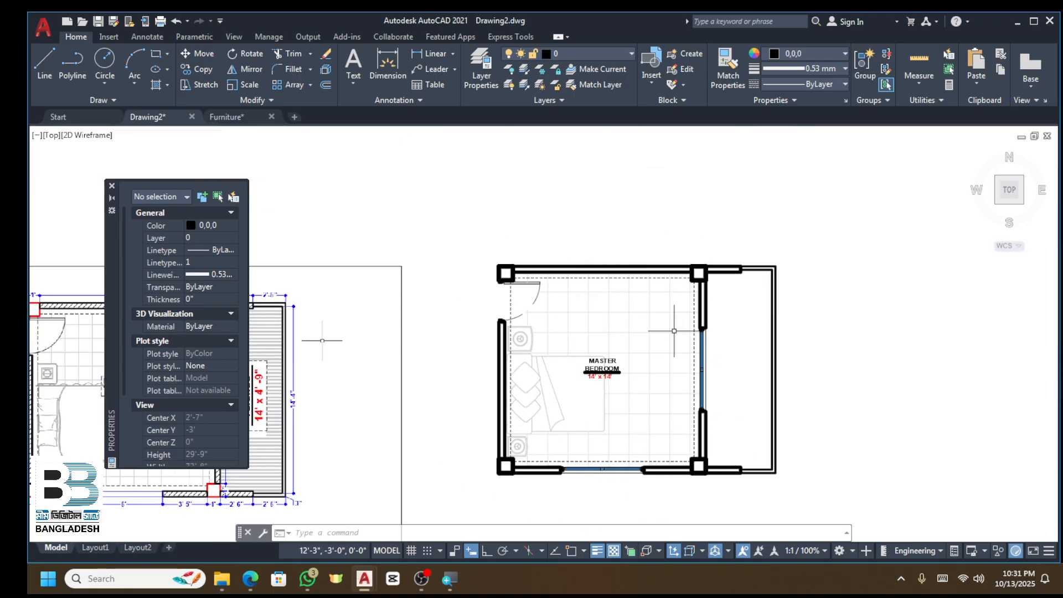
pyautogui.scroll(2, 579, 371)
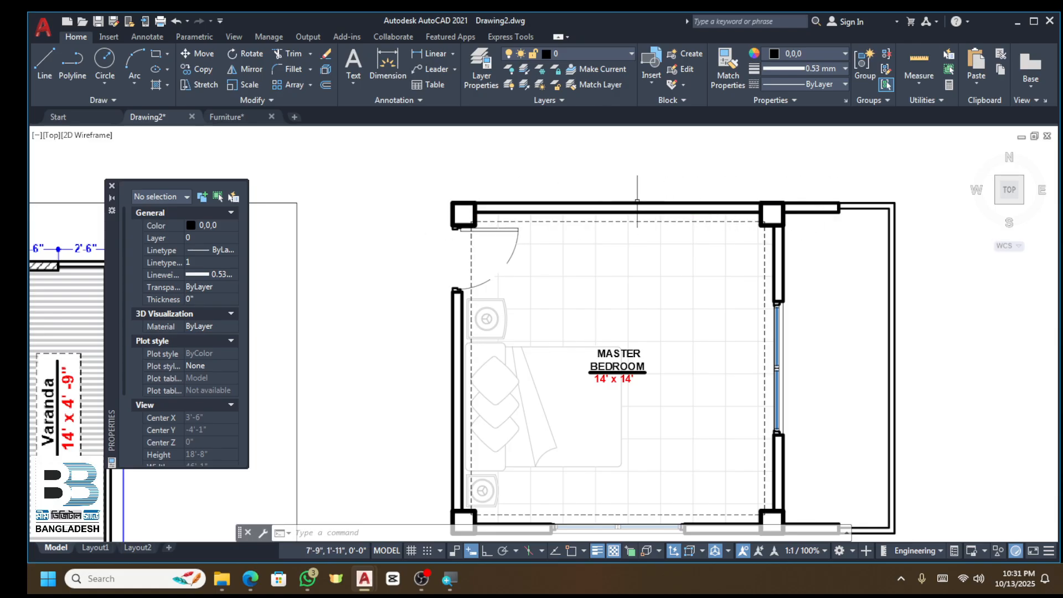
pyautogui.scroll(2, 456, 210)
pyautogui.press('Escape')
pyautogui.press('Escape')
pyautogui.press('Escape')
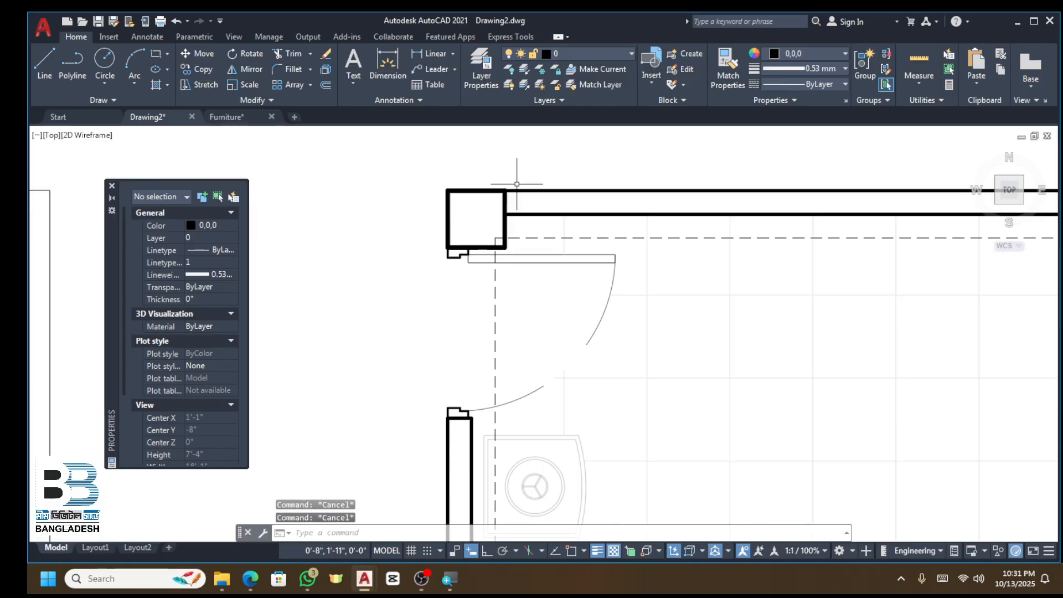
pyautogui.scroll(-6, 594, 202)
pyautogui.scroll(10, 487, 224)
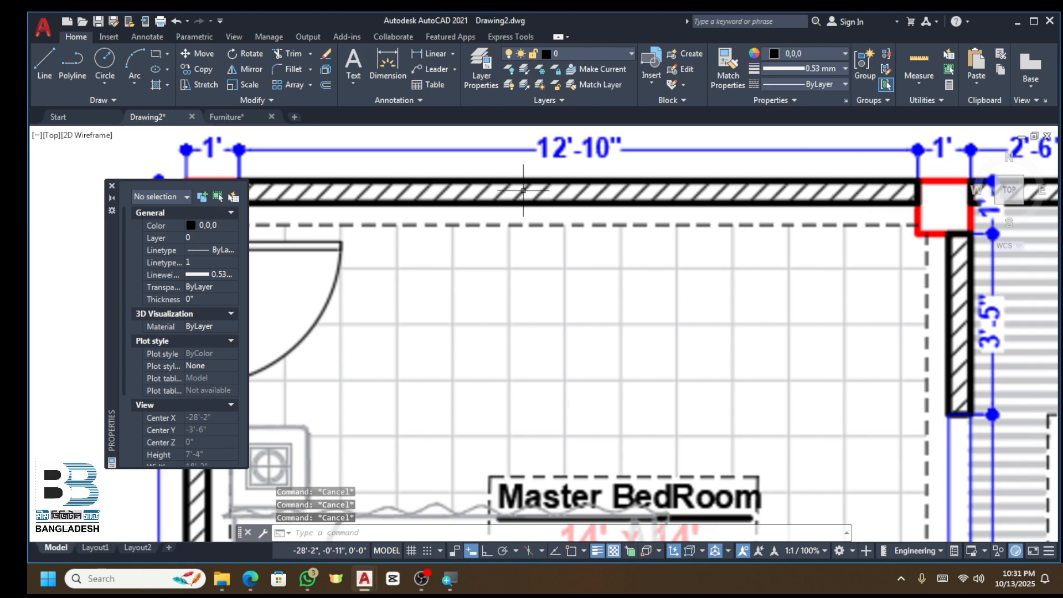
pyautogui.scroll(-5, 681, 200)
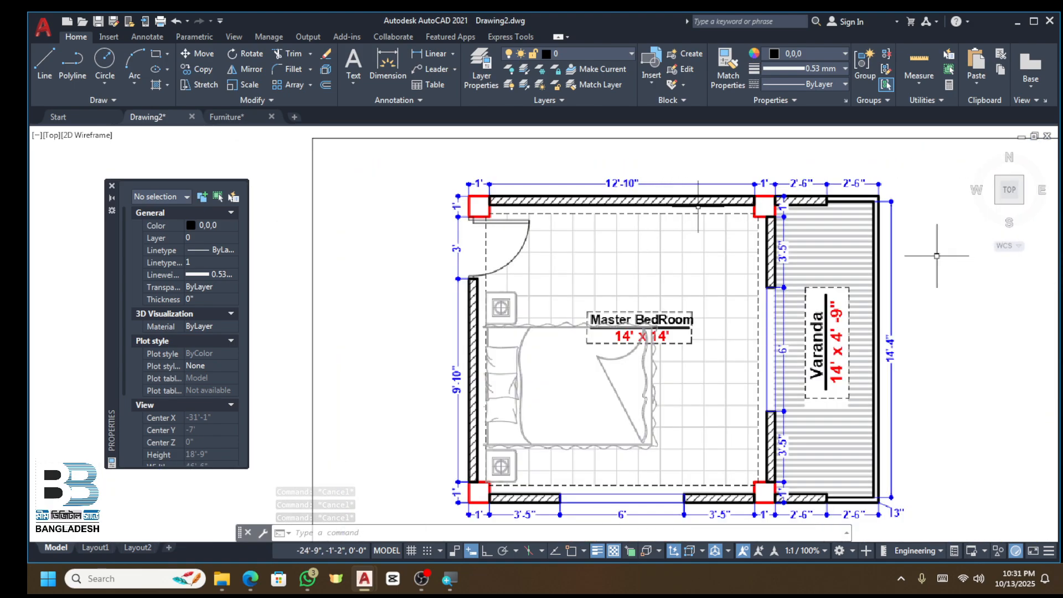
pyautogui.scroll(-3, 745, 247)
pyautogui.scroll(5, 699, 177)
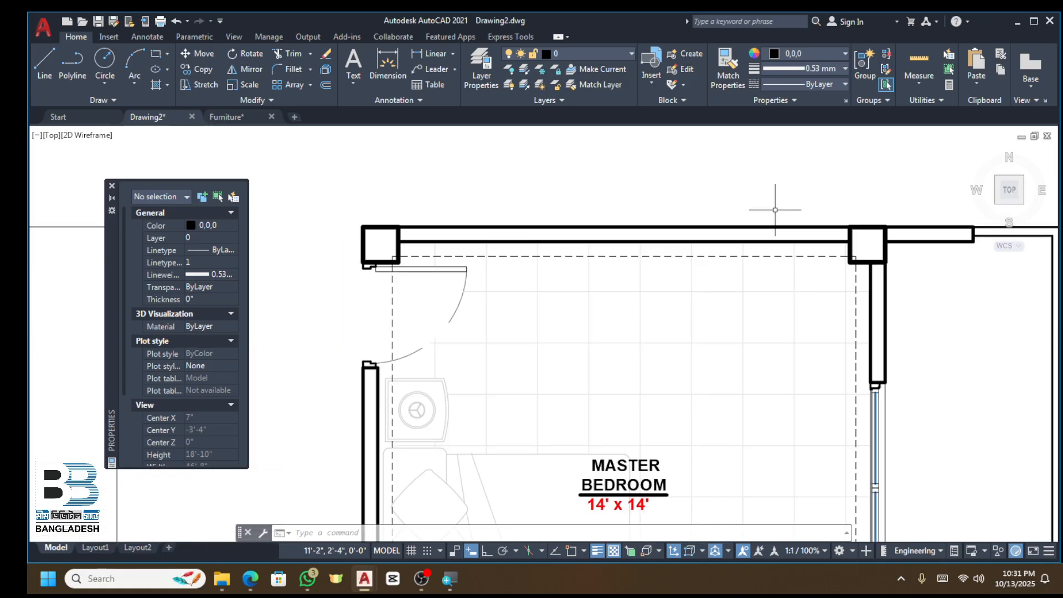
# Step: Hatch the upper bedroom wall between the two corner columns with the ANSI31 pattern
pyautogui.press('Escape')
pyautogui.press('Escape')
pyautogui.write('h')
pyautogui.press('Return')
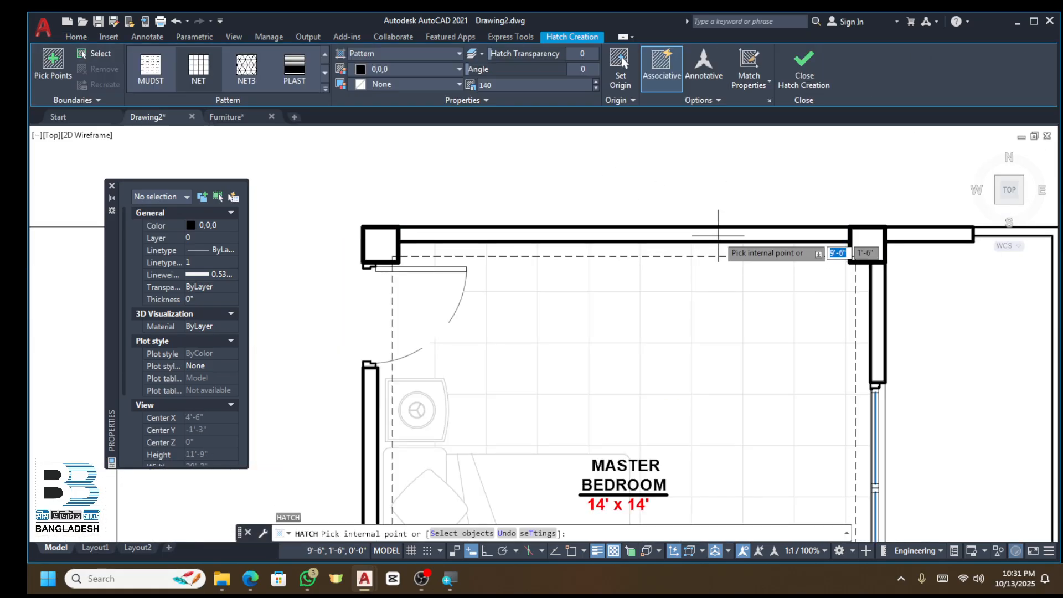
pyautogui.click(713, 233)
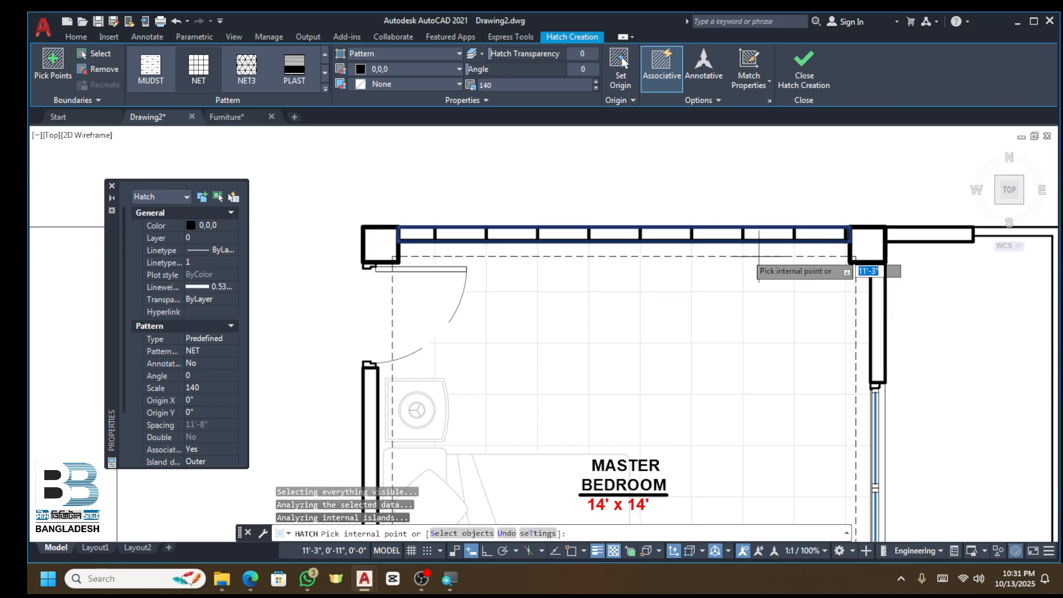
pyautogui.click(294, 69)
pyautogui.click(326, 89)
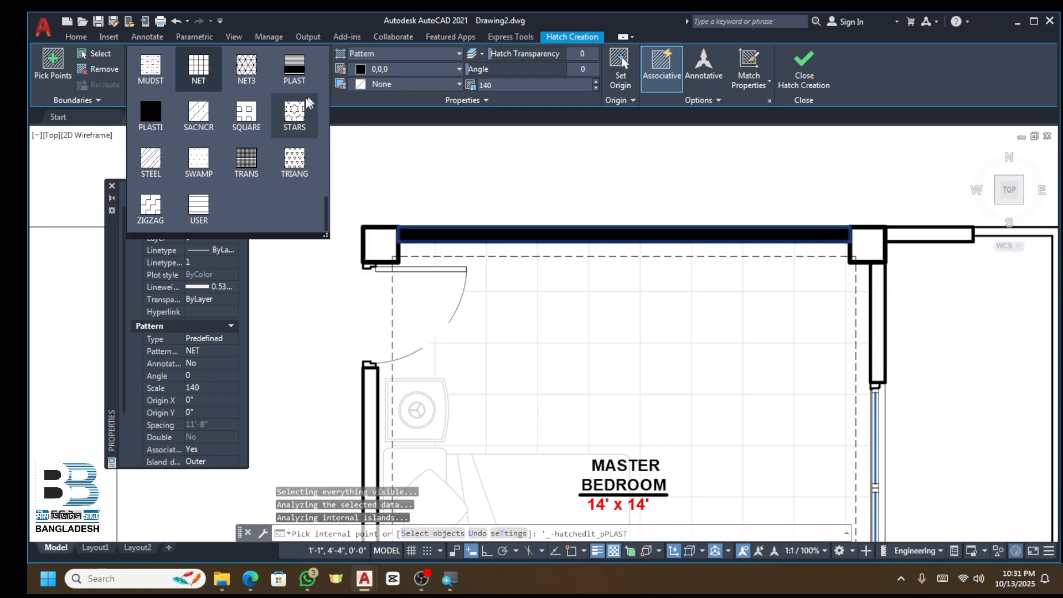
pyautogui.scroll(5, 262, 124)
pyautogui.click(247, 78)
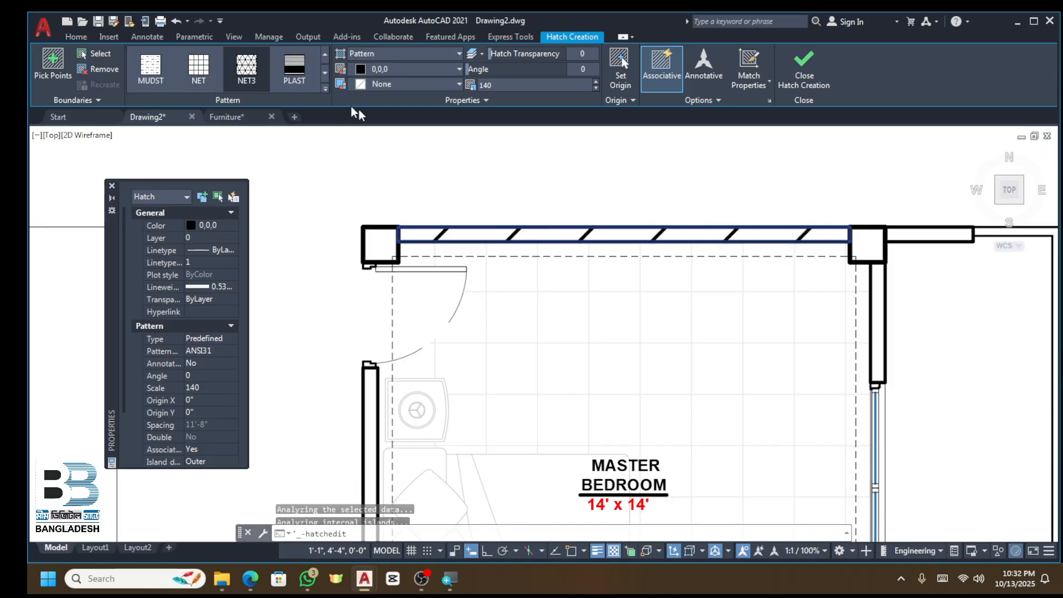
# Step: Add the two right-hand wall segments beside the window and the upper veranda stub wall to the ANSI31 hatch
pyautogui.scroll(3, 877, 294)
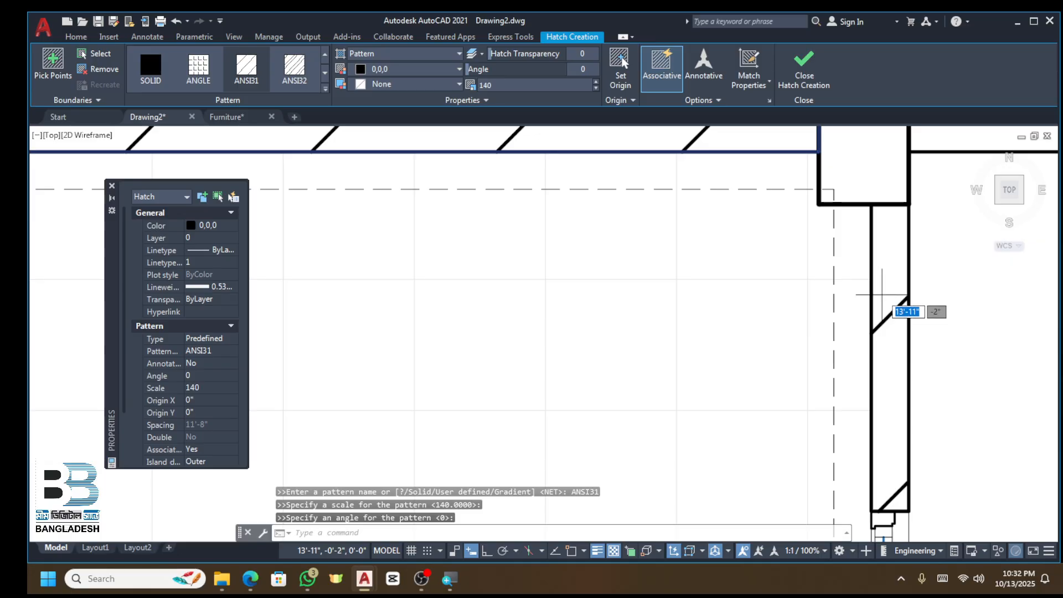
pyautogui.click(881, 295)
pyautogui.scroll(-3, 882, 295)
pyautogui.scroll(3, 931, 211)
pyautogui.scroll(-4, 908, 166)
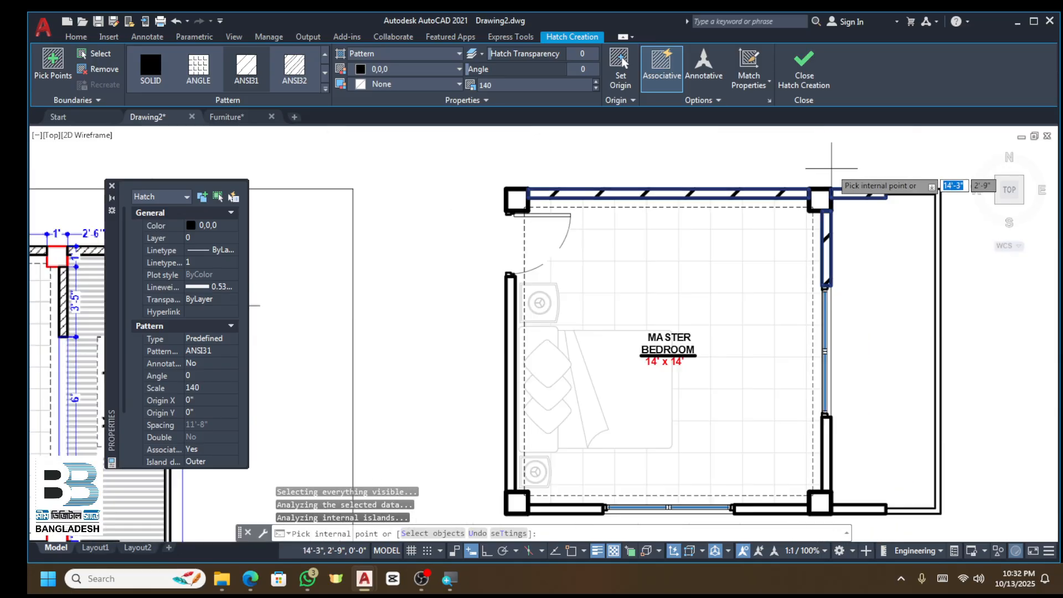
pyautogui.scroll(5, 830, 381)
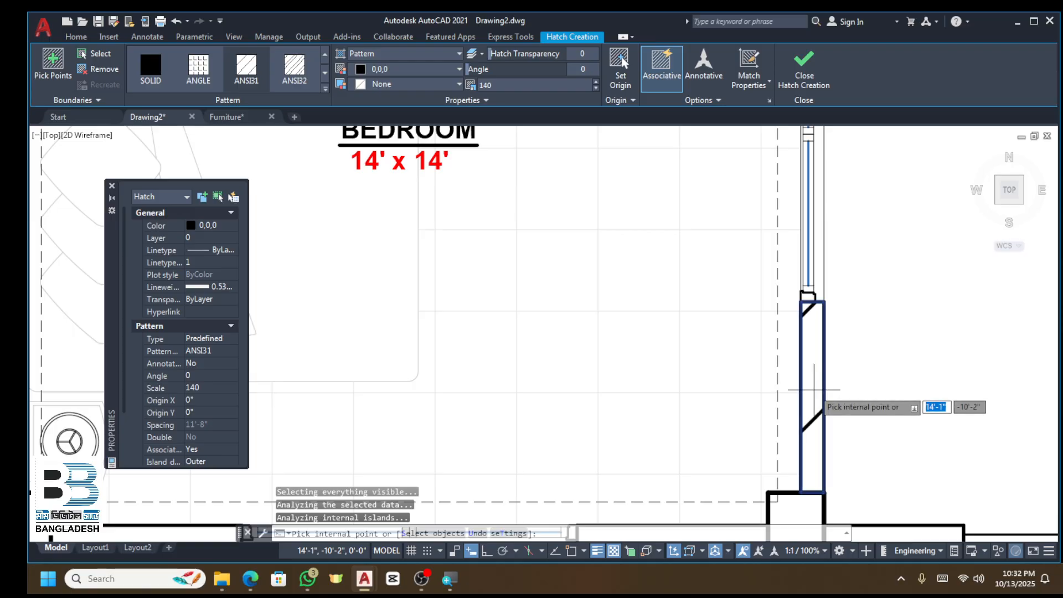
pyautogui.scroll(-4, 828, 387)
pyautogui.scroll(4, 847, 401)
# Step: Hatch the lower veranda stub, both lower wall segments beside the window and the left wall with ANSI31, and finish the hatch
pyautogui.click(848, 401)
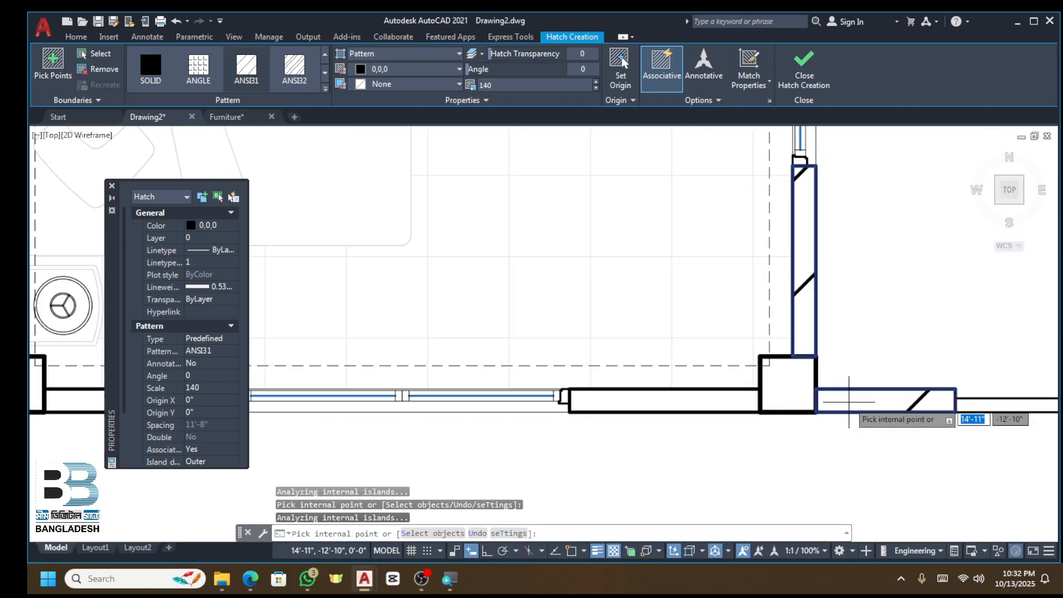
pyautogui.click(733, 401)
pyautogui.scroll(-4, 487, 237)
pyautogui.scroll(5, 825, 376)
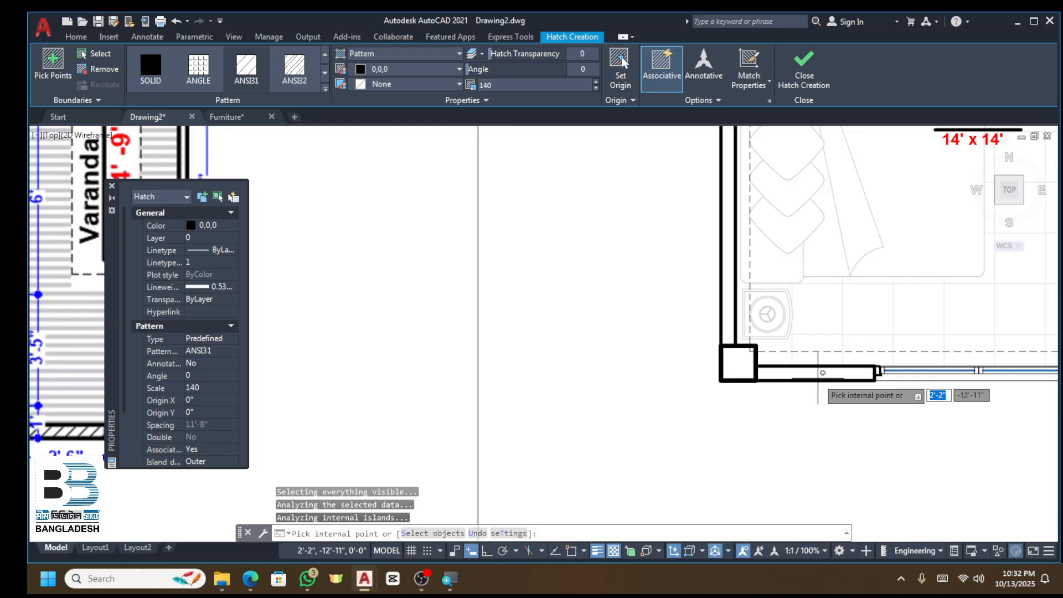
pyautogui.click(825, 375)
pyautogui.scroll(2, 736, 327)
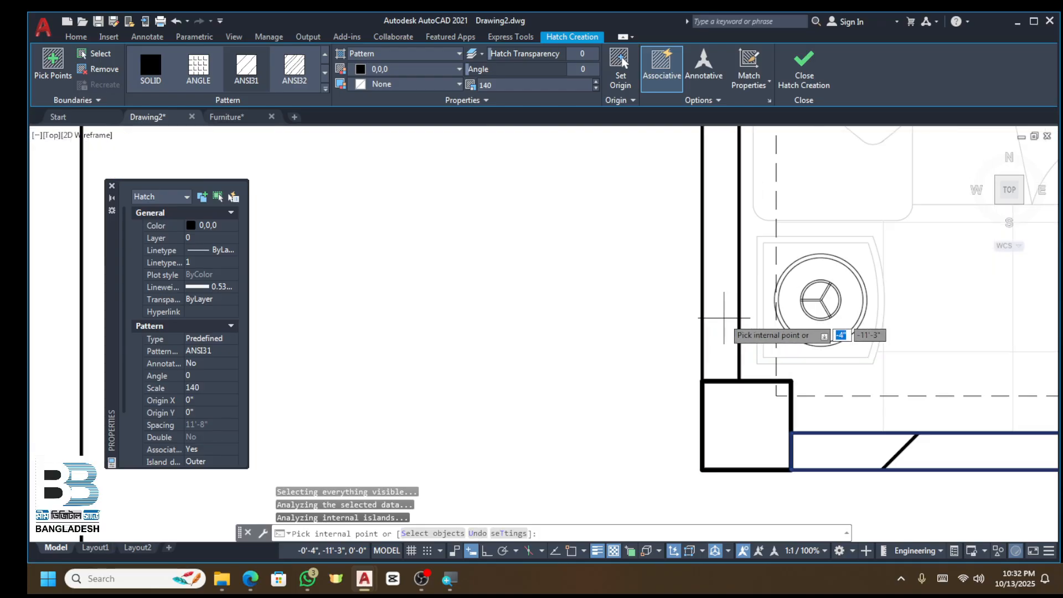
pyautogui.scroll(-6, 622, 268)
pyautogui.scroll(4, 454, 285)
pyautogui.scroll(-4, 454, 285)
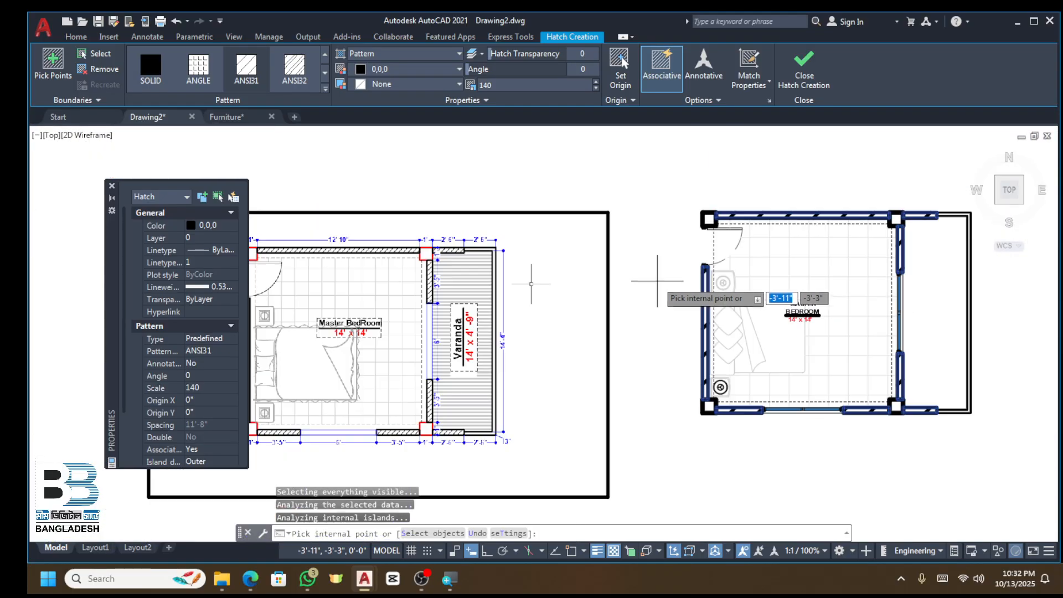
pyautogui.scroll(3, 394, 304)
pyautogui.press('Escape')
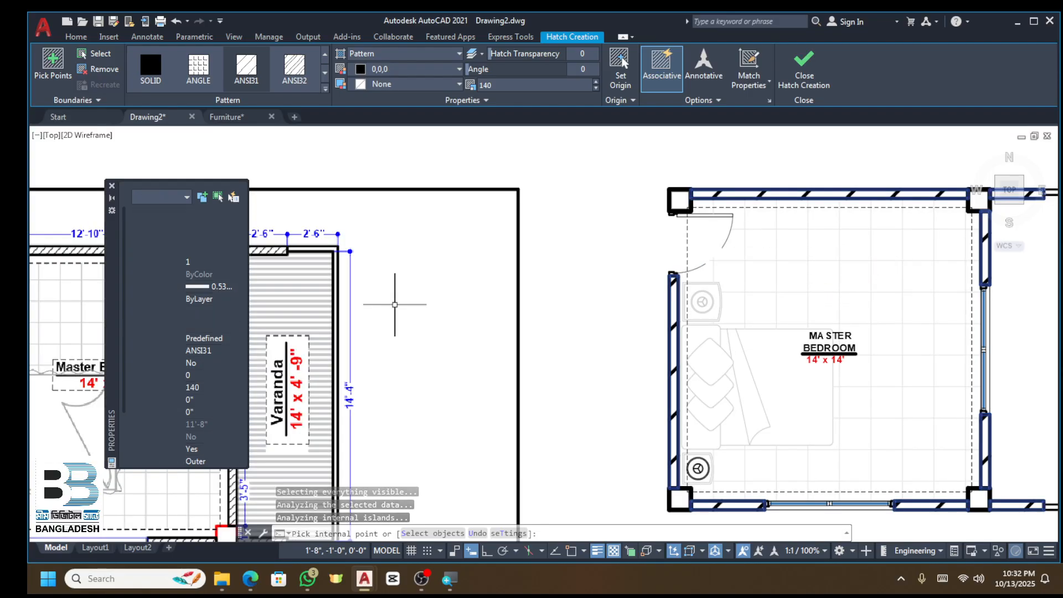
# Step: Set the ANSI31 wall hatch's scale to 20
pyautogui.scroll(4, 765, 192)
pyautogui.click(736, 215)
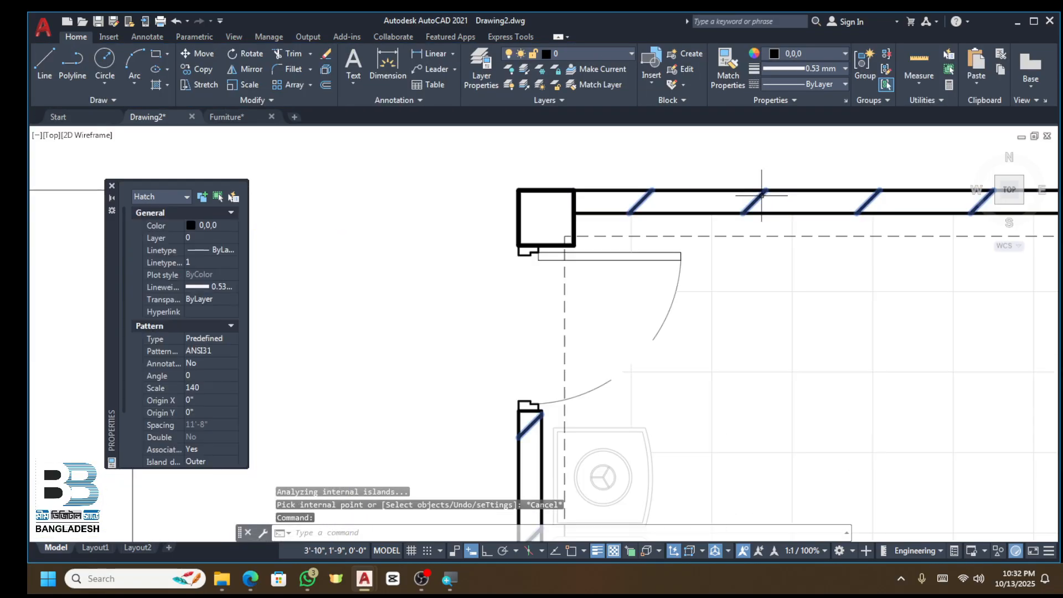
pyautogui.scroll(-4, 719, 219)
pyautogui.scroll(-3, 714, 221)
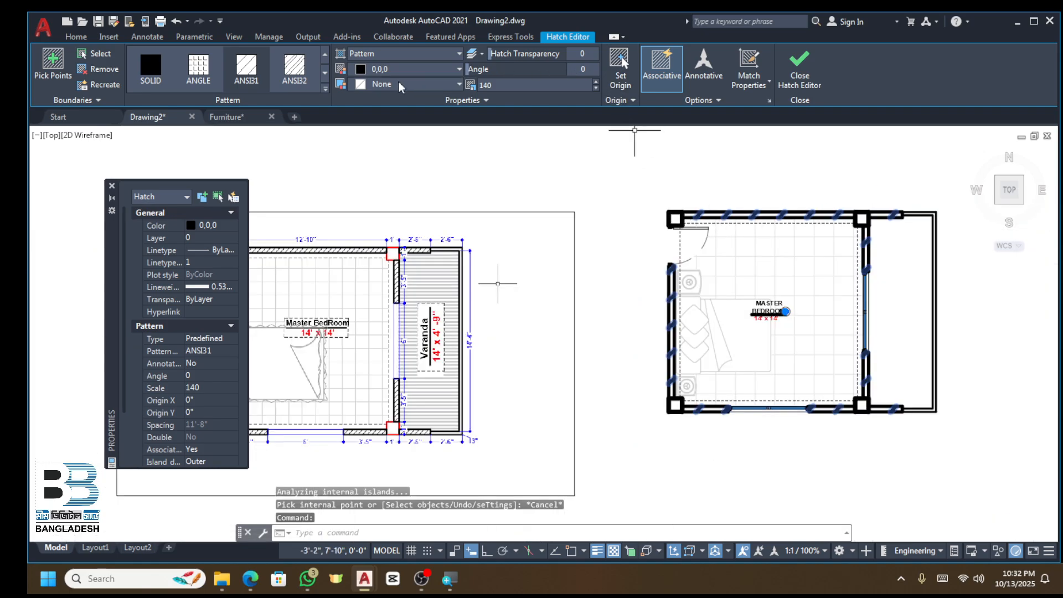
pyautogui.write('20')
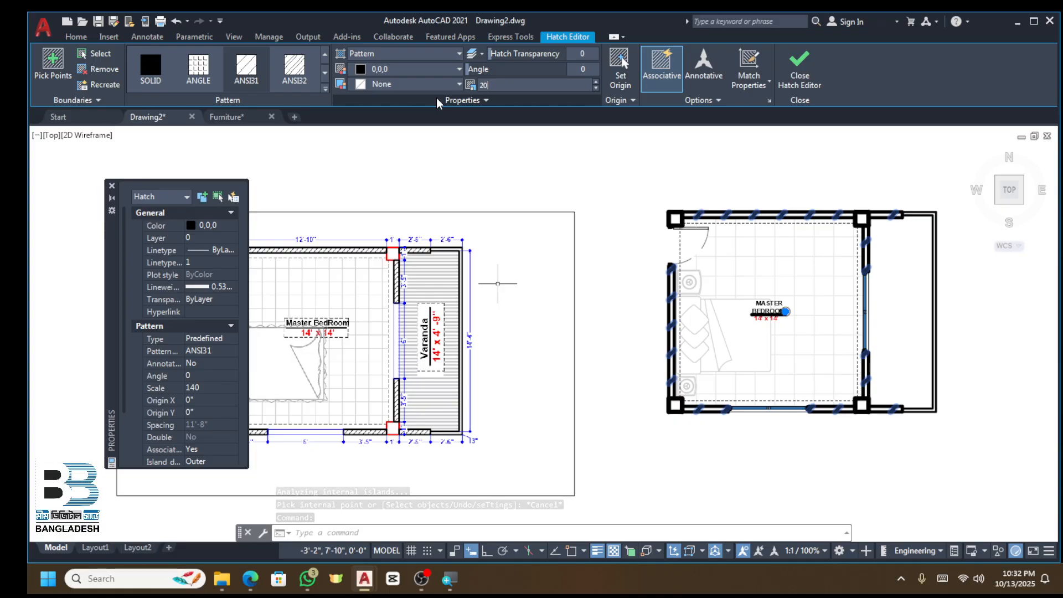
pyautogui.press('Return')
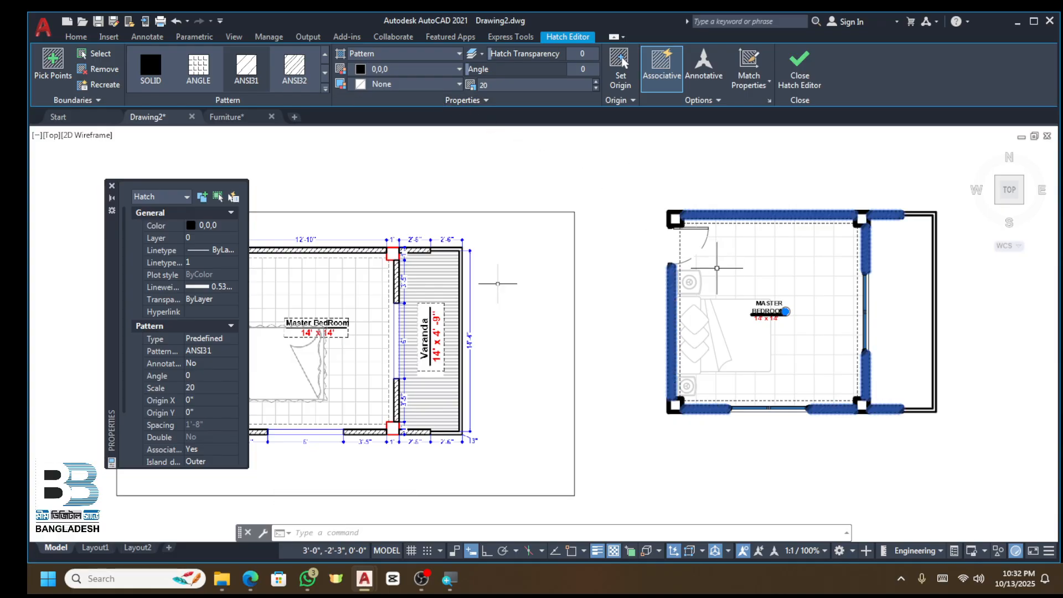
# Step: Set the wall hatch's lineweight to 0.13 mm and deselect it
pyautogui.scroll(5, 707, 293)
pyautogui.click(77, 37)
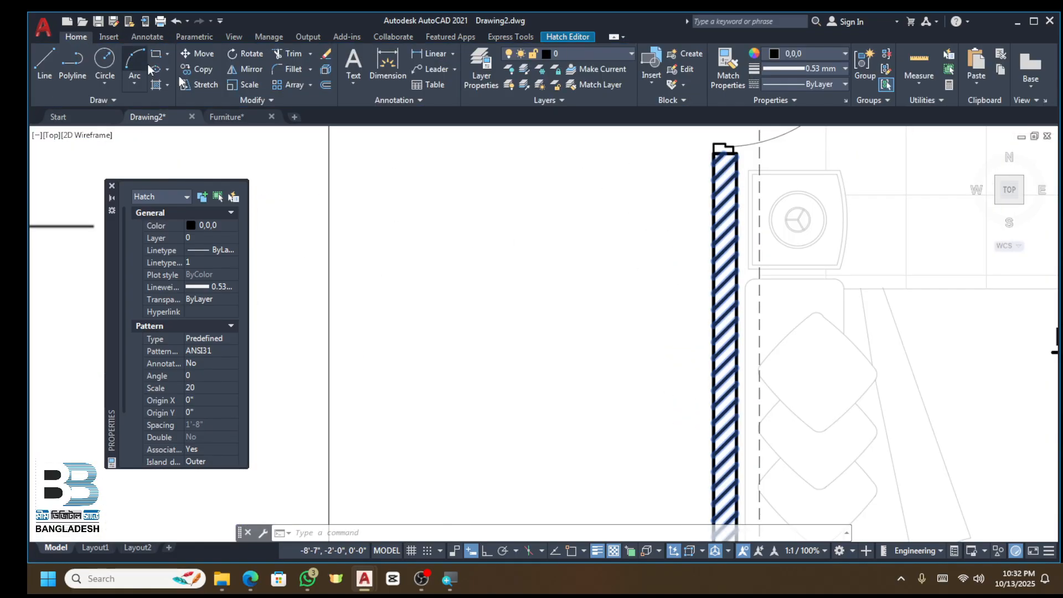
pyautogui.click(809, 68)
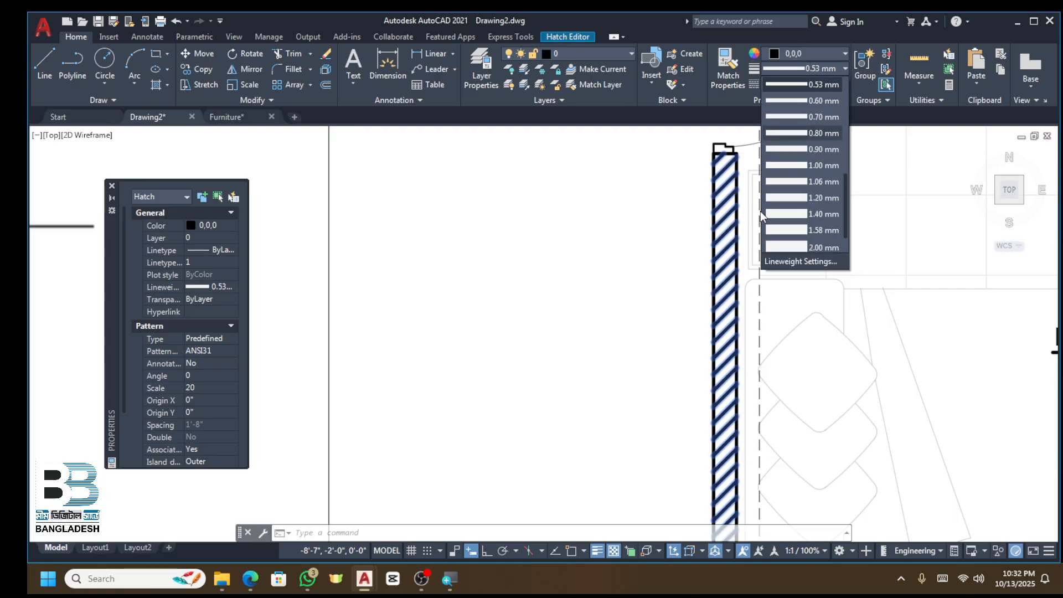
pyautogui.scroll(2, 805, 188)
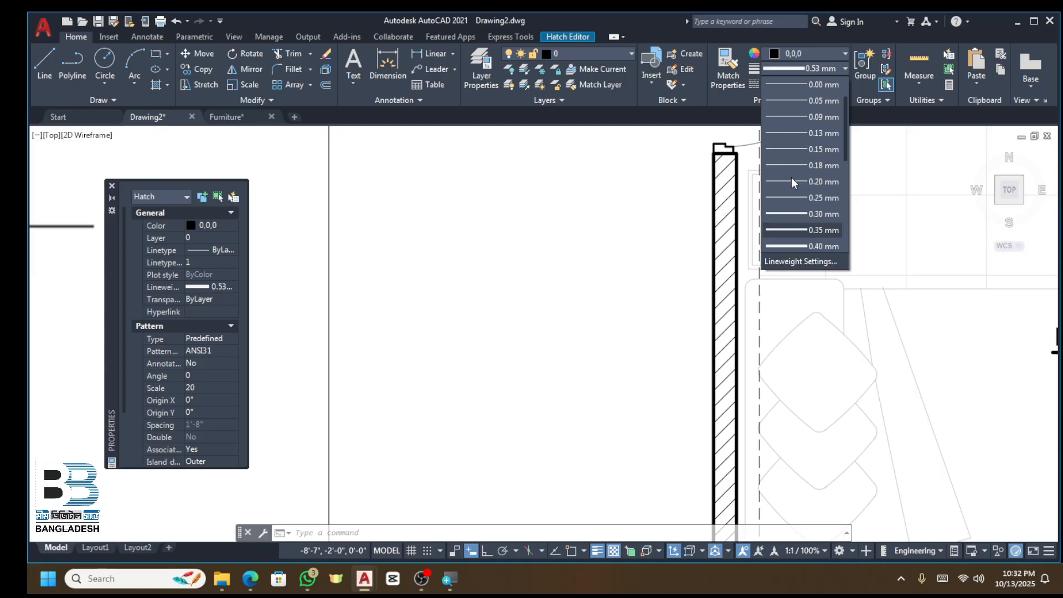
pyautogui.click(808, 135)
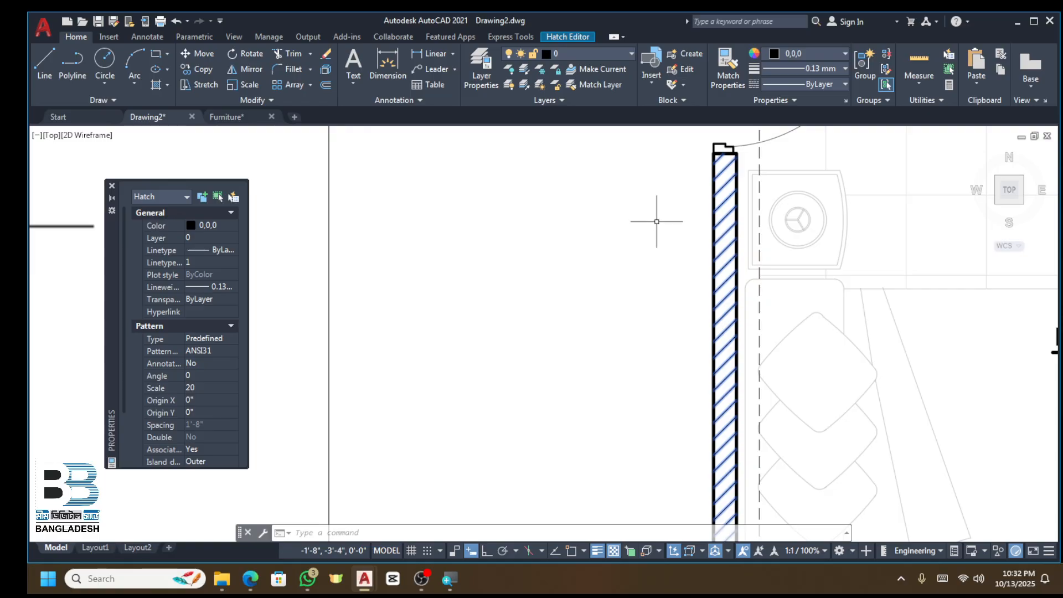
pyautogui.scroll(-3, 657, 221)
pyautogui.scroll(5, 754, 157)
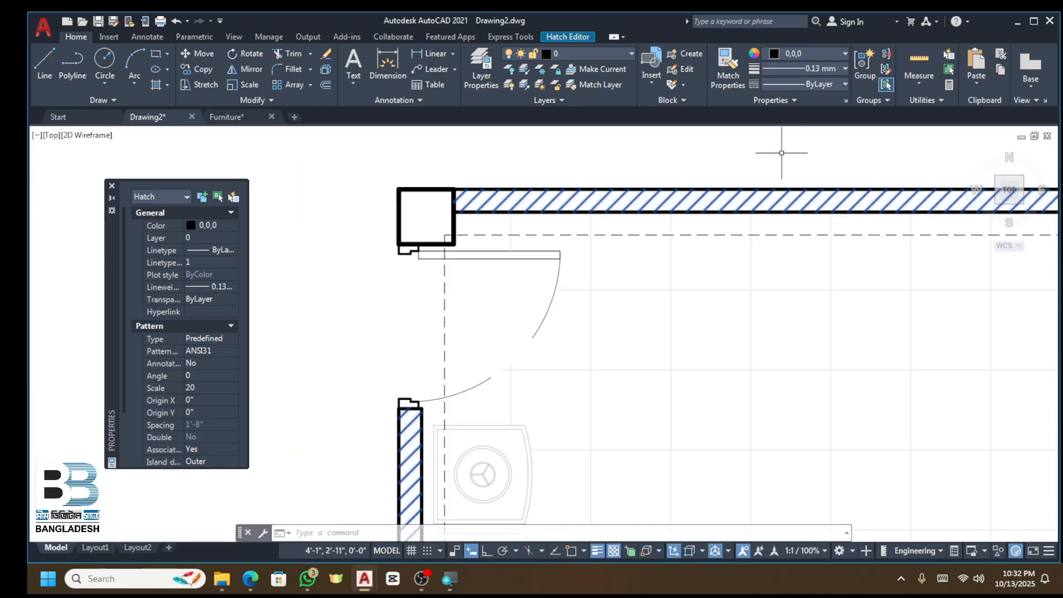
pyautogui.press('Escape')
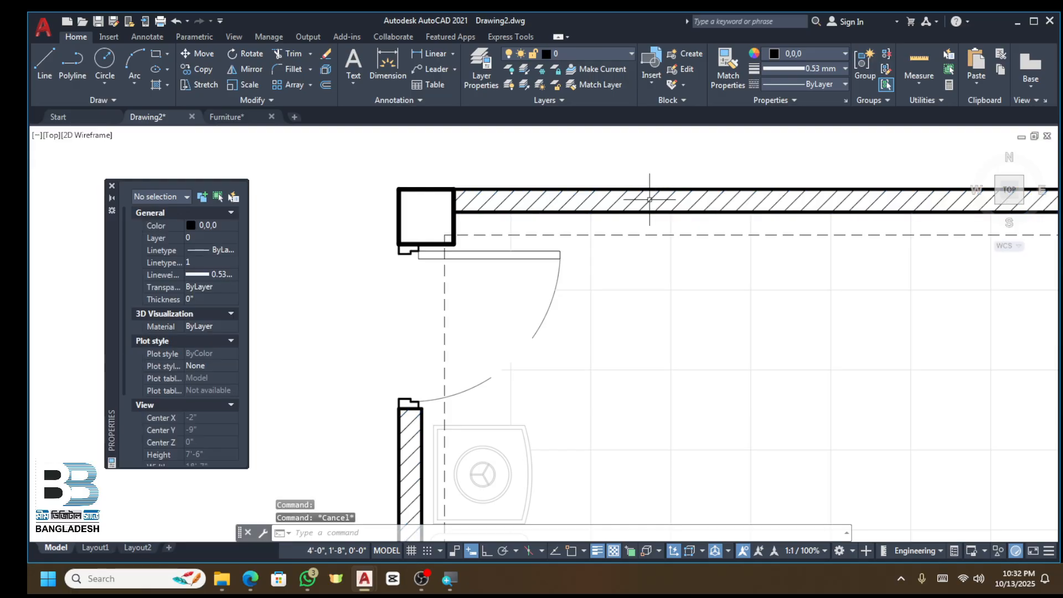
# Step: Select the wall hatch again, set its scale to 8 and deselect it
pyautogui.click(645, 200)
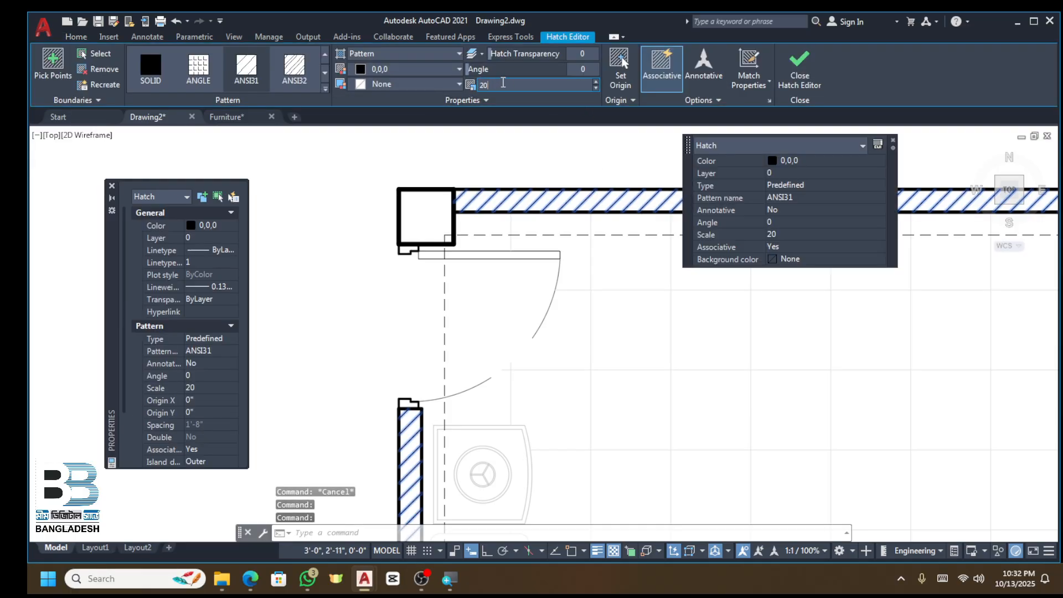
pyautogui.click(504, 83)
pyautogui.write('10')
pyautogui.press('Return')
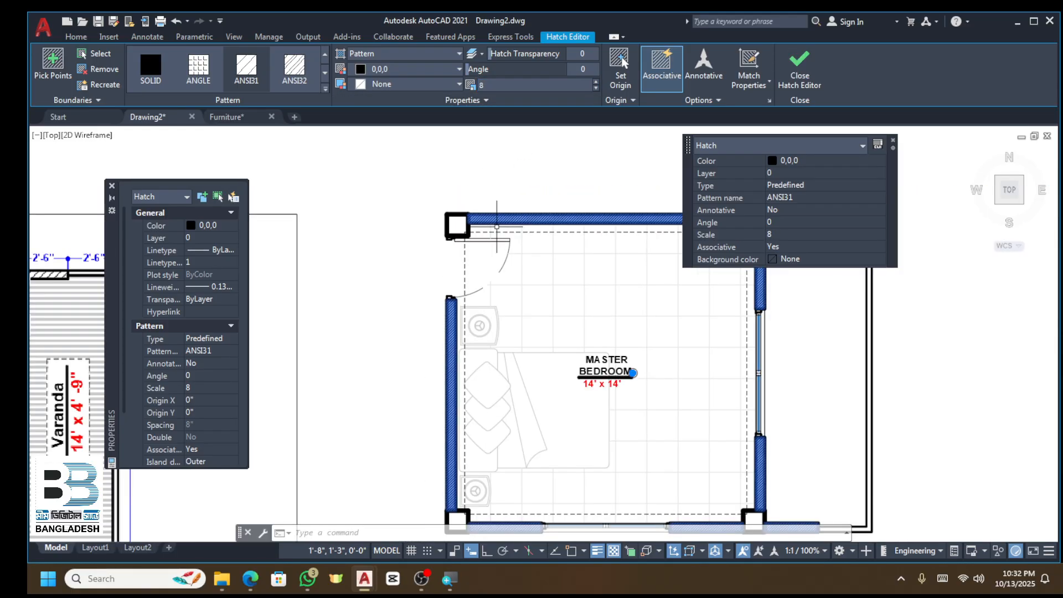
pyautogui.press('Escape')
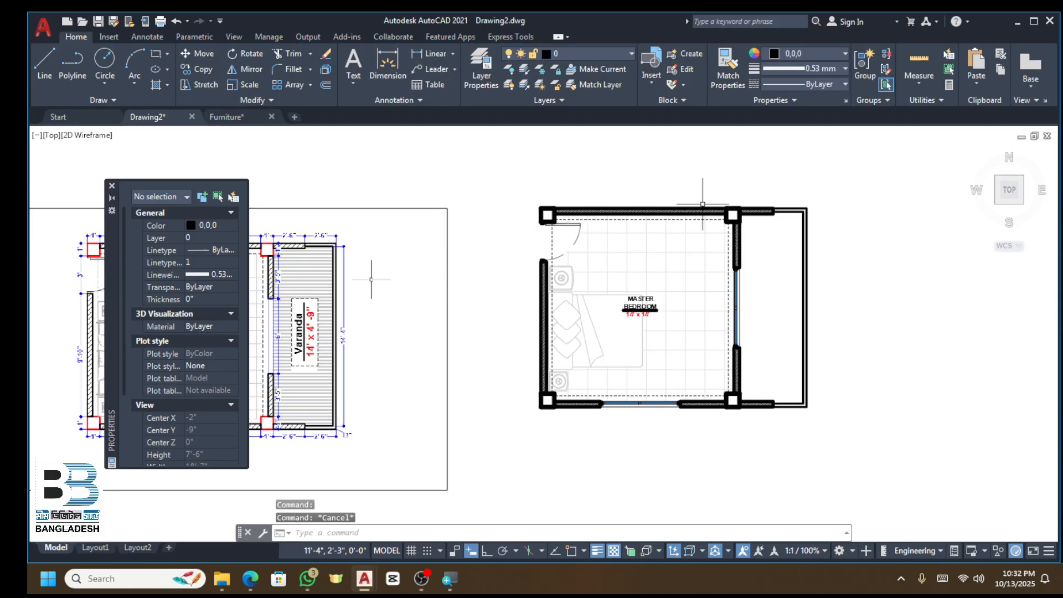
# Step: Examine the wall hatching and veranda of the unframed plan against the framed reference plan
pyautogui.scroll(5, 715, 385)
pyautogui.scroll(-5, 719, 383)
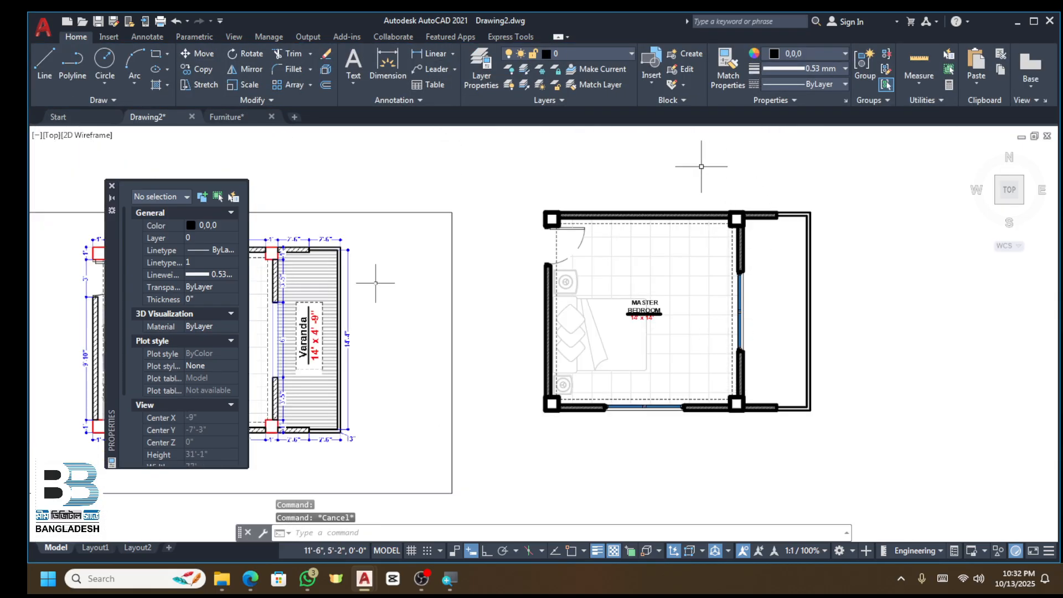
pyautogui.scroll(2, 539, 260)
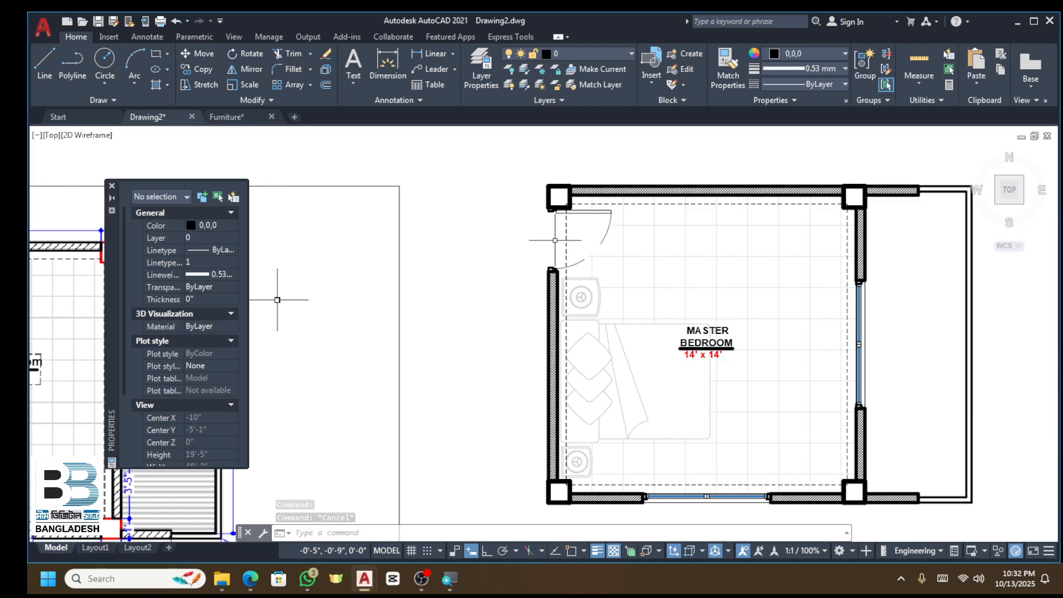
pyautogui.scroll(4, 856, 244)
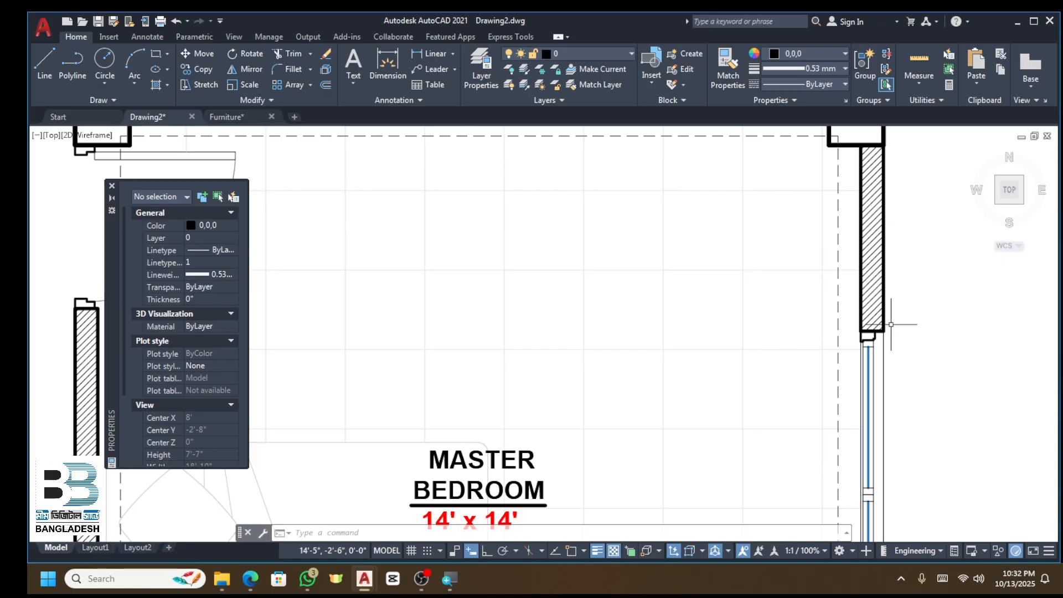
pyautogui.scroll(-6, 800, 292)
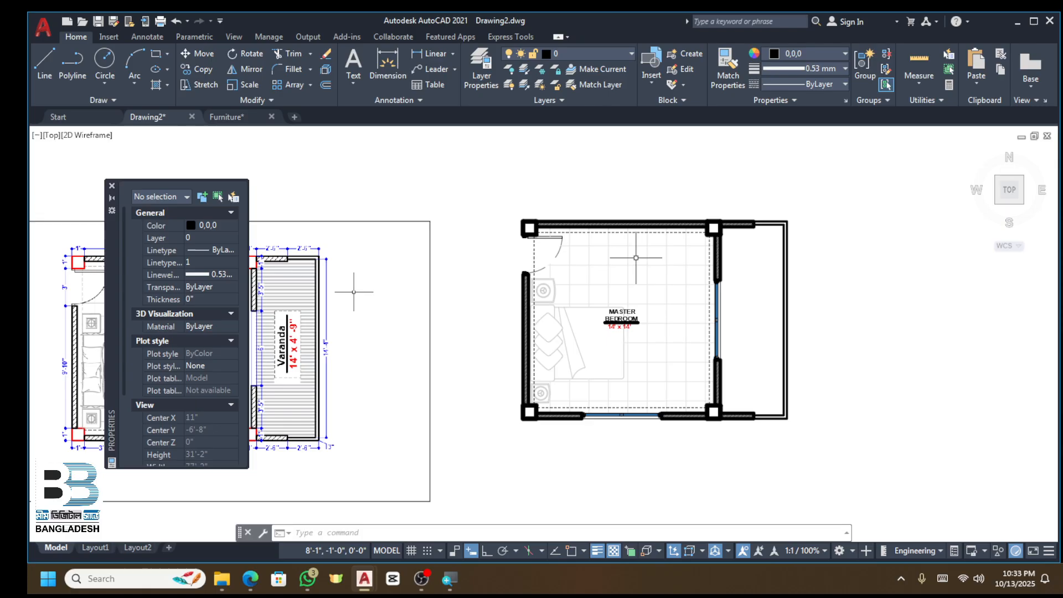
pyautogui.scroll(3, 770, 279)
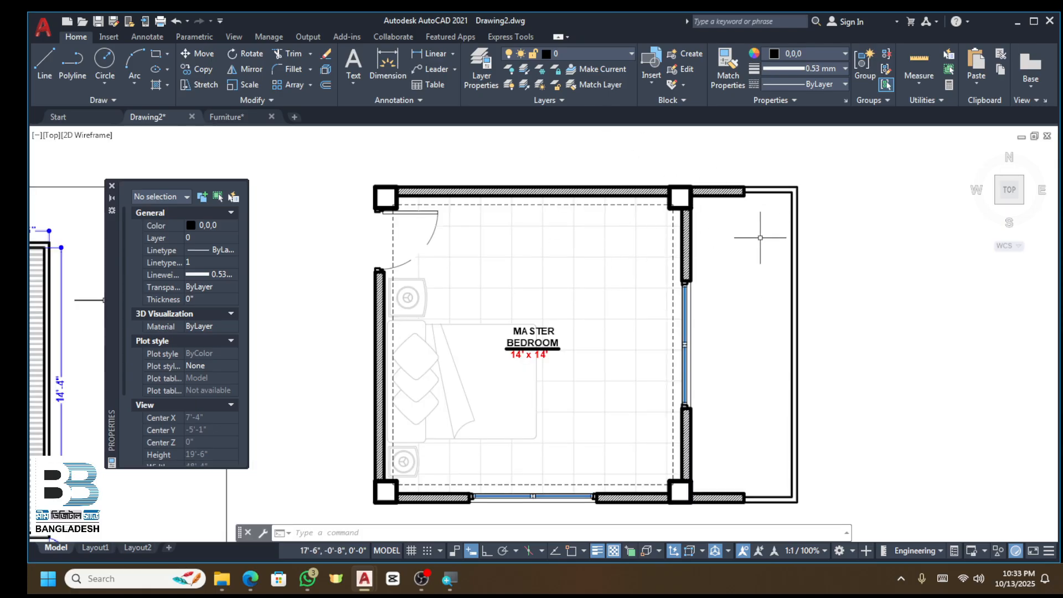
pyautogui.scroll(-4, 664, 332)
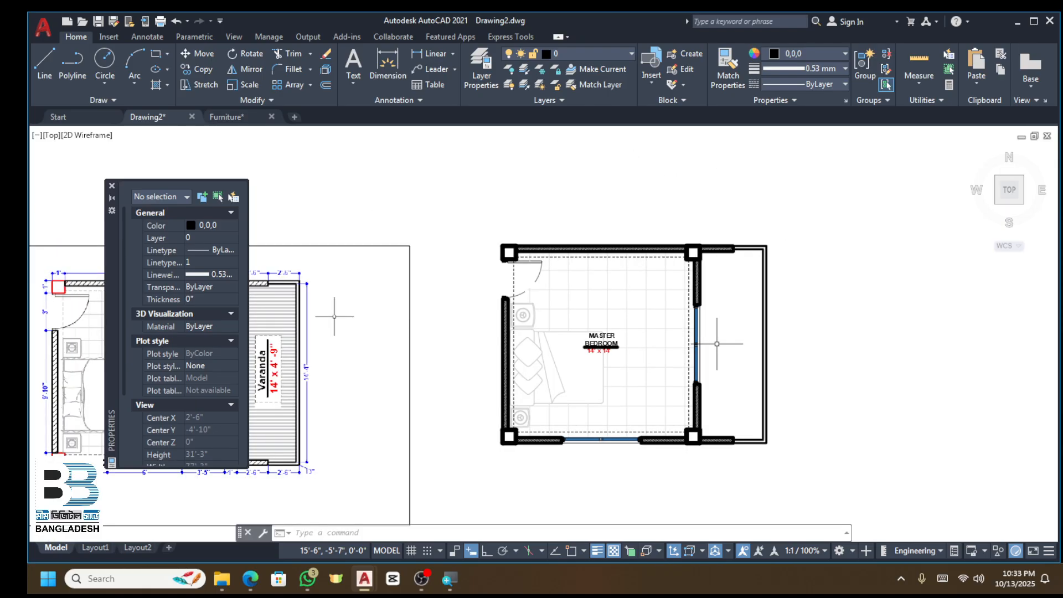
pyautogui.scroll(6, 664, 224)
pyautogui.scroll(-5, 664, 224)
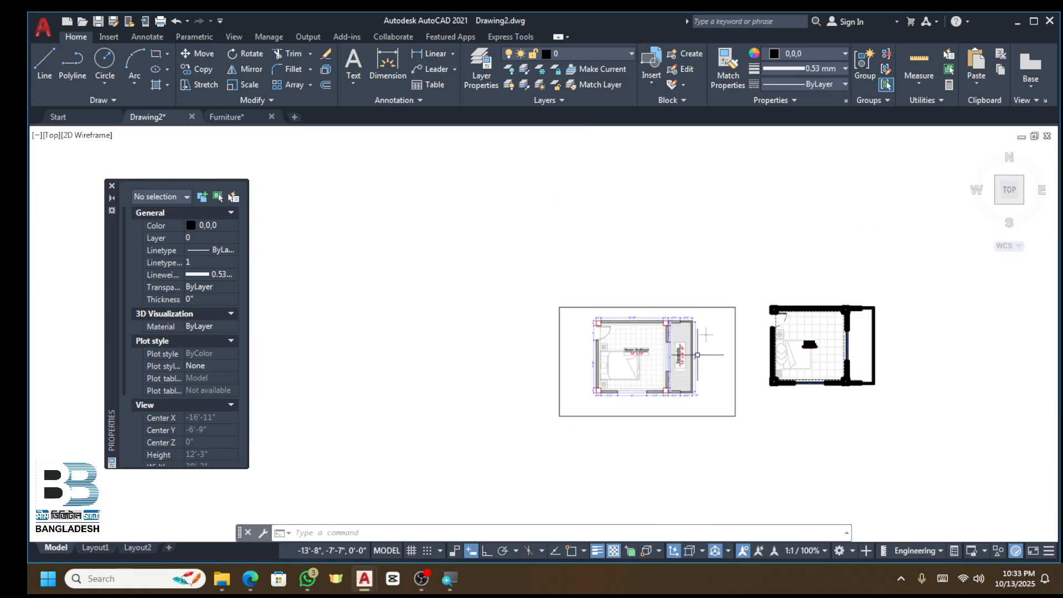
pyautogui.scroll(3, 729, 318)
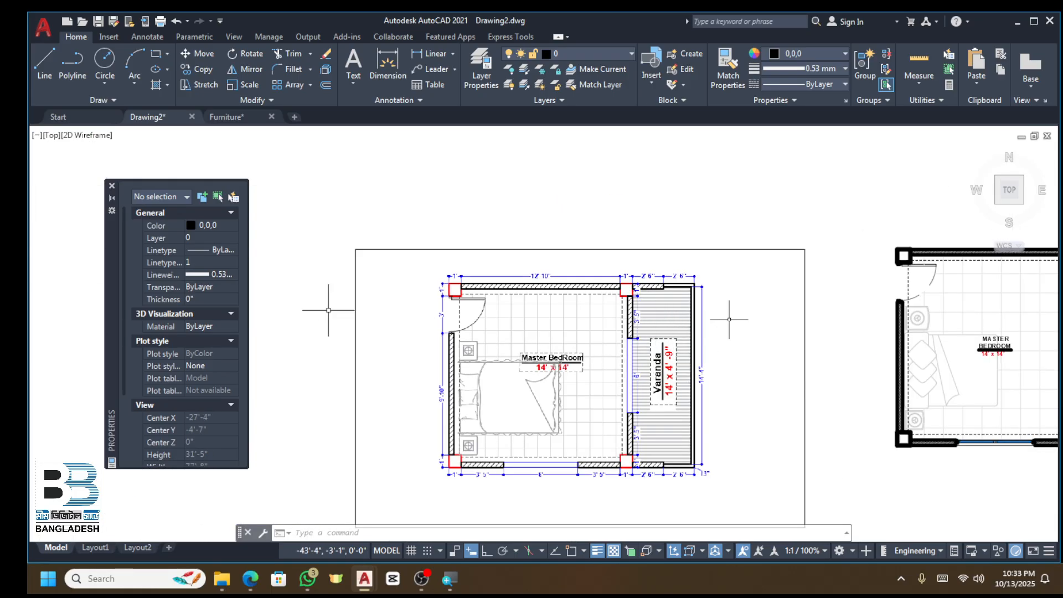
# Step: Switch to the Desktop folder in File Explorer and view the master bedroom reference PNG in a maximized image viewer
pyautogui.moveTo(228, 588)
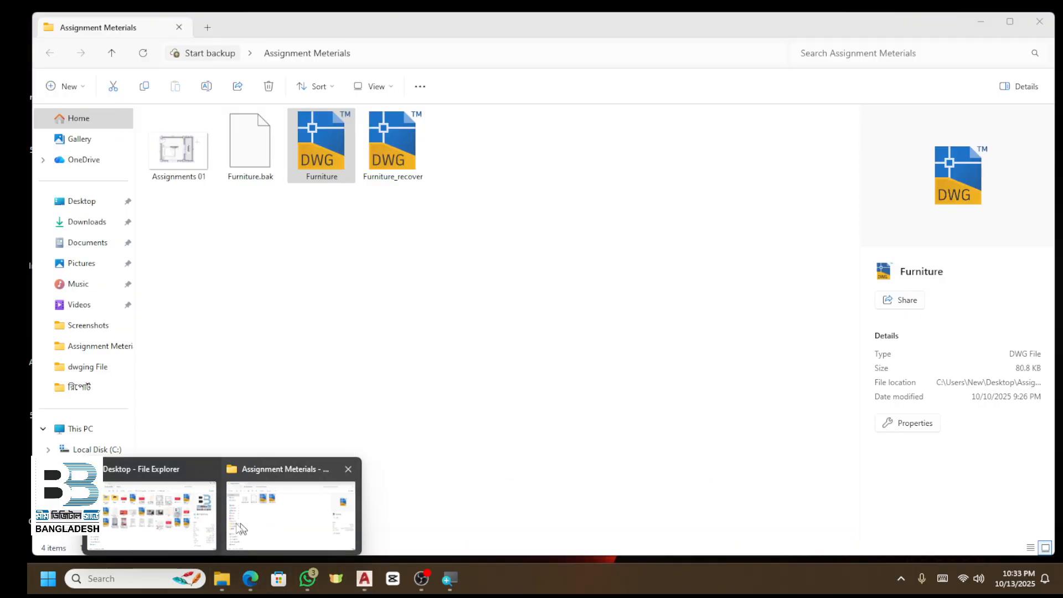
pyautogui.moveTo(195, 520)
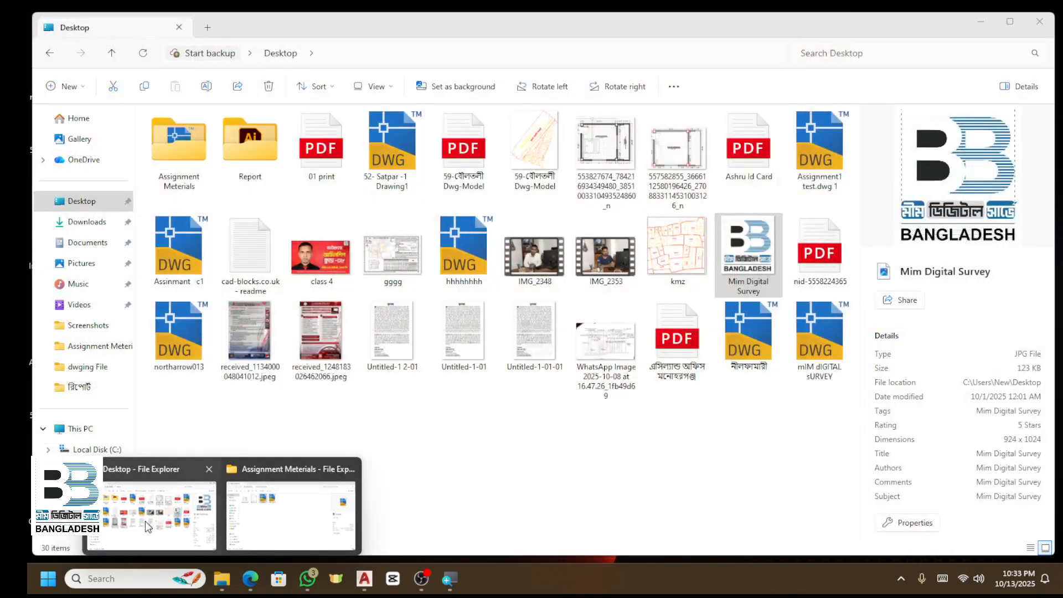
pyautogui.click(166, 512)
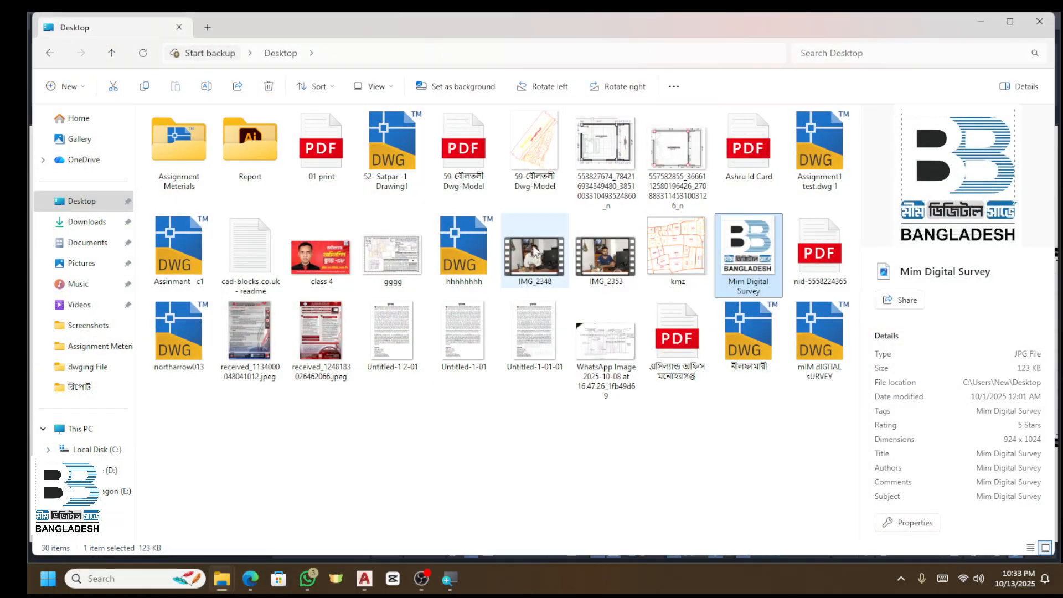
pyautogui.doubleClick(676, 160)
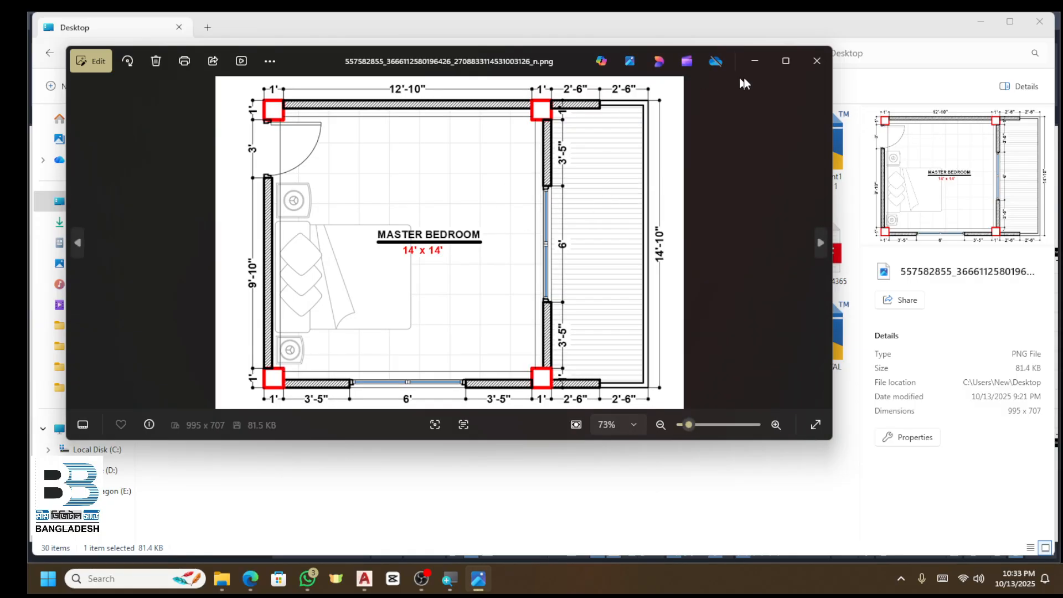
pyautogui.click(785, 61)
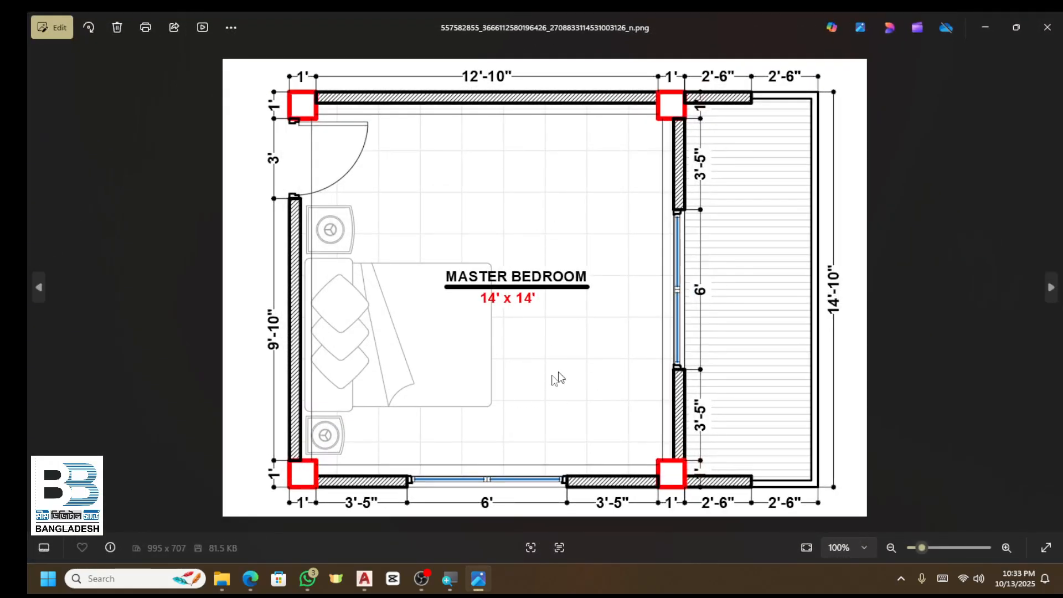
pyautogui.moveTo(364, 578)
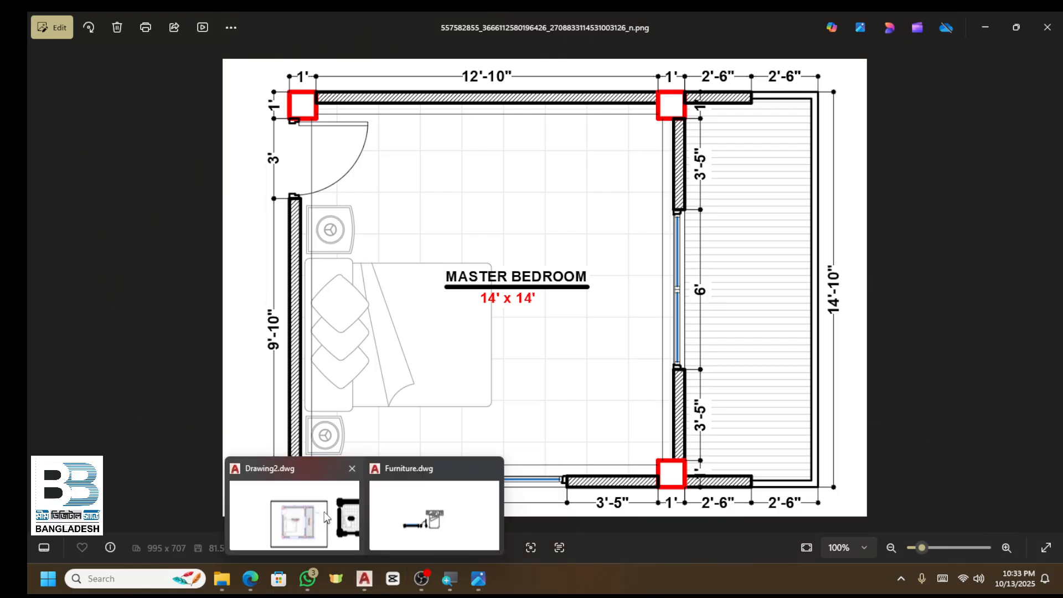
# Step: Switch to Drawing2.dwg in AutoCAD and copy the unframed plan's MASTER BEDROOM label with its underline into the veranda
pyautogui.click(327, 517)
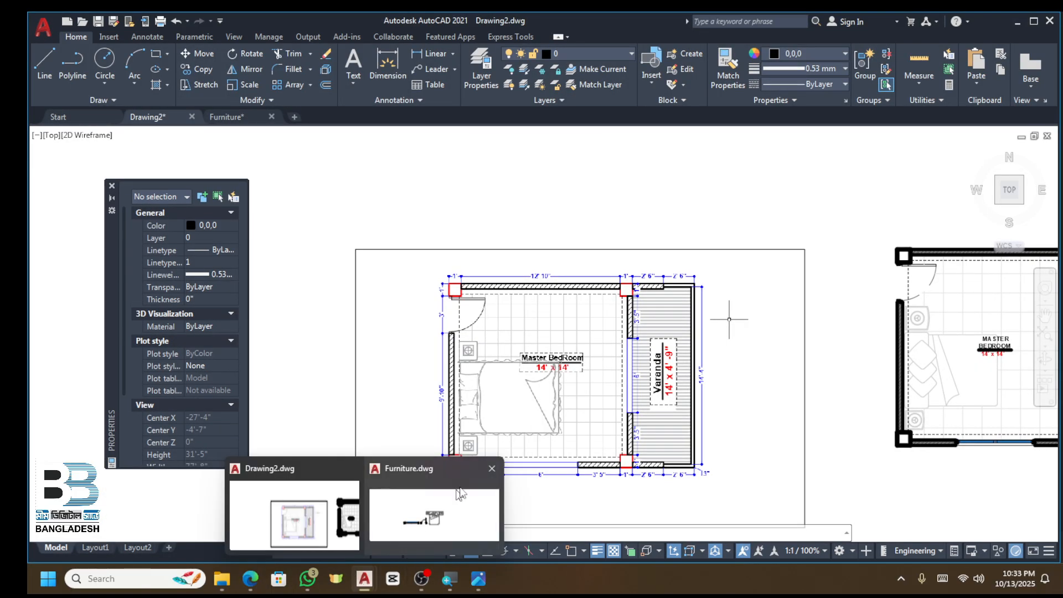
pyautogui.scroll(-3, 628, 229)
pyautogui.scroll(3, 831, 266)
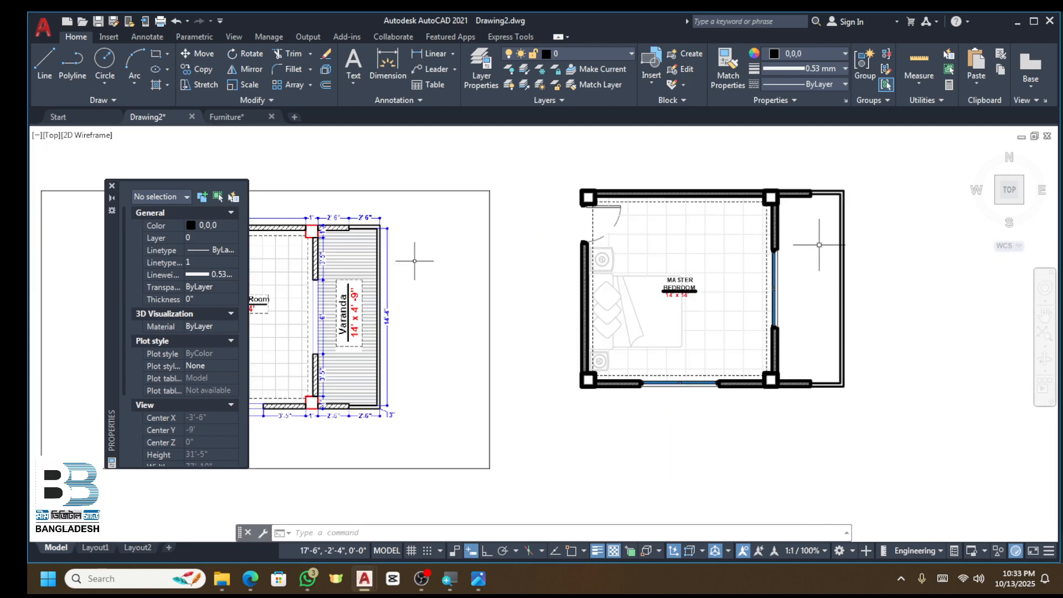
pyautogui.scroll(6, 648, 296)
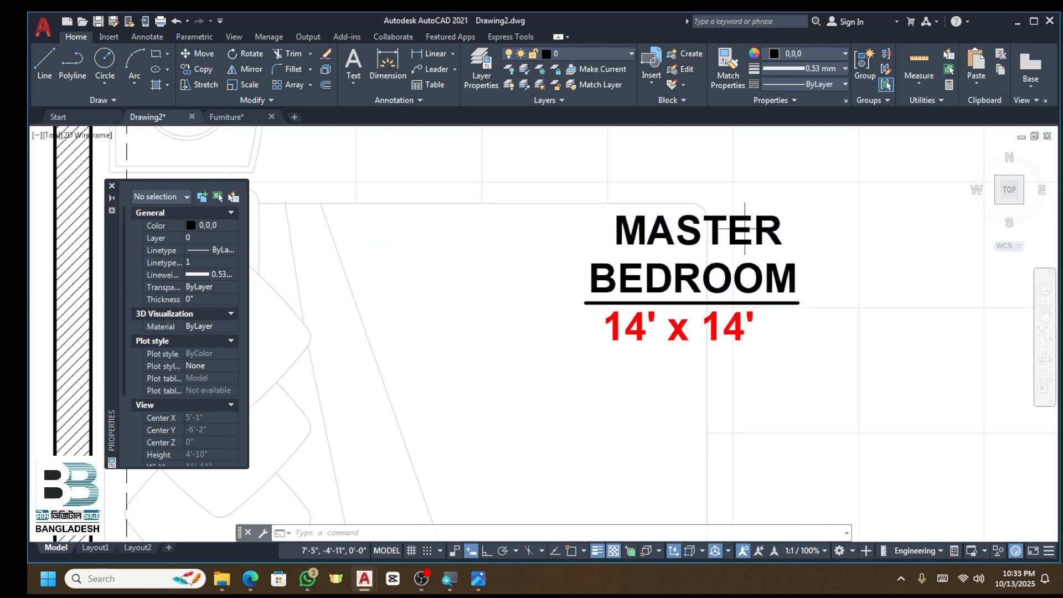
pyautogui.click(744, 229)
pyautogui.click(736, 238)
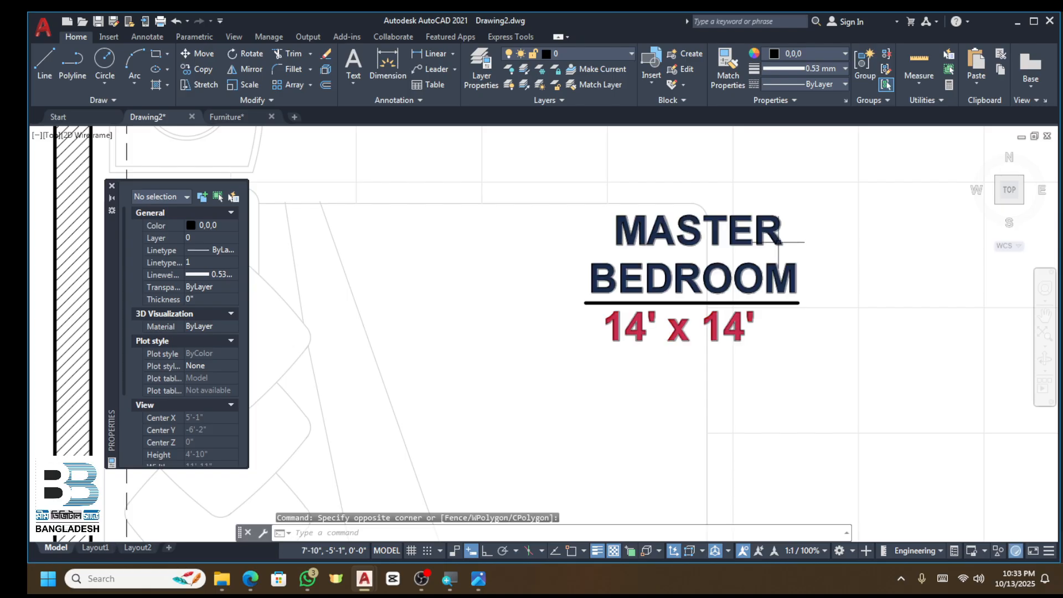
pyautogui.click(766, 300)
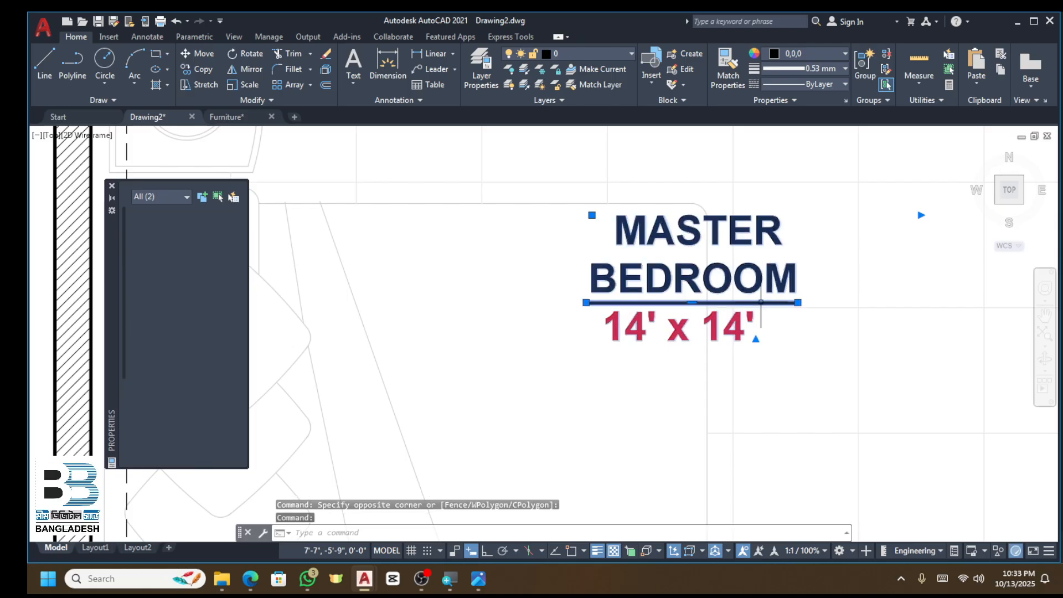
pyautogui.write('co')
pyautogui.press('Return')
pyautogui.click(686, 310)
pyautogui.scroll(-5, 748, 309)
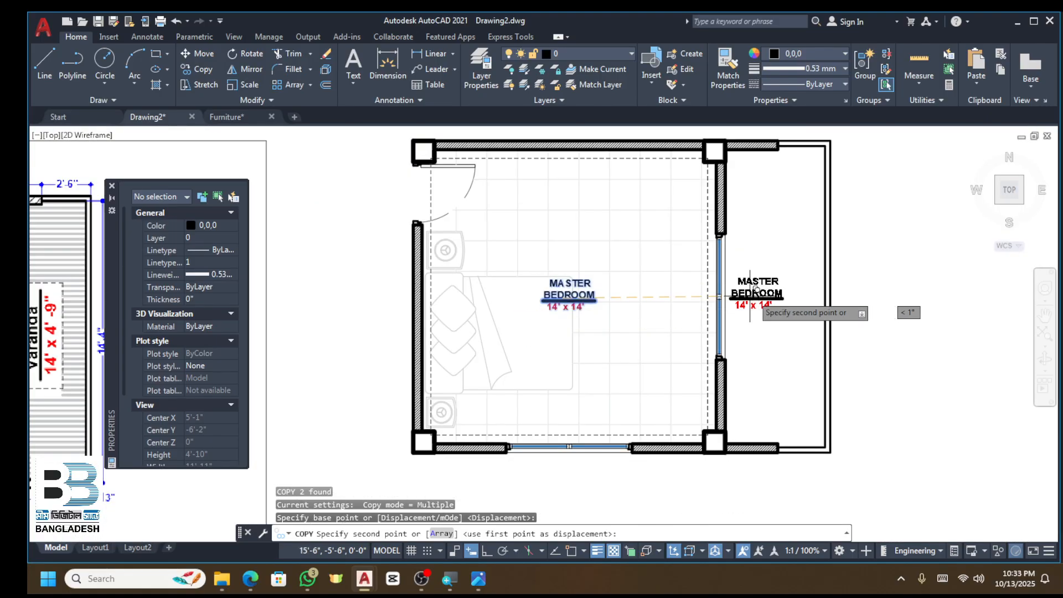
pyautogui.scroll(5, 774, 271)
pyautogui.click(772, 271)
pyautogui.press('Escape')
pyautogui.click(850, 196)
pyautogui.click(745, 335)
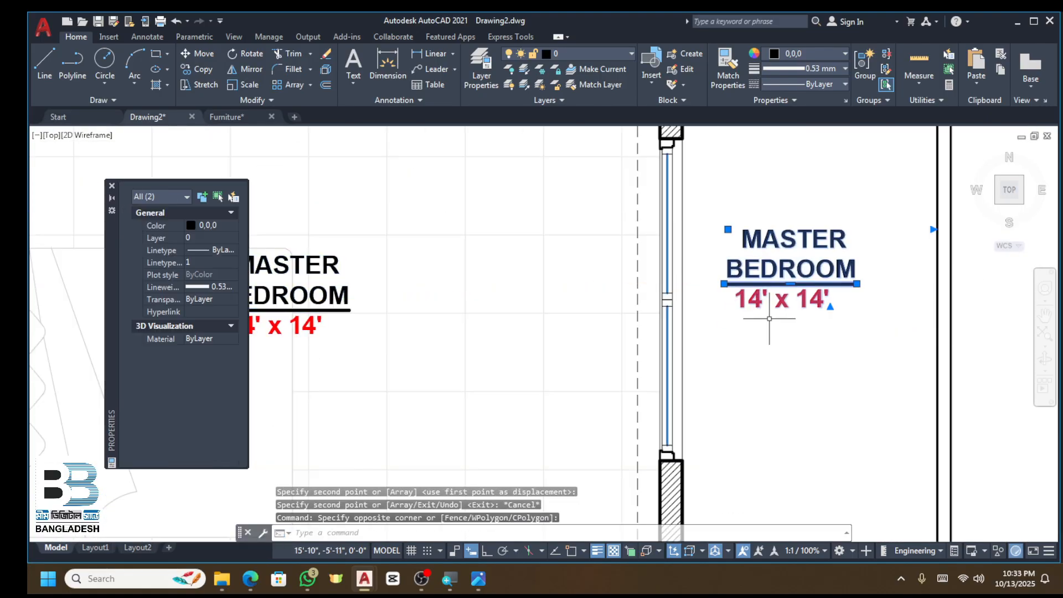
pyautogui.scroll(-4, 764, 313)
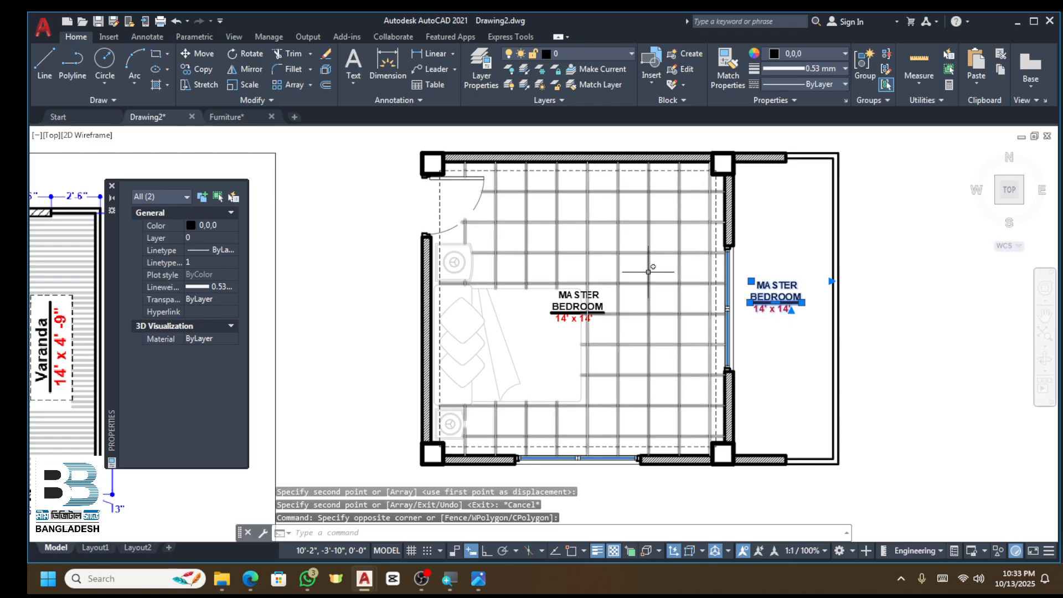
pyautogui.scroll(2, 777, 291)
pyautogui.press('Escape')
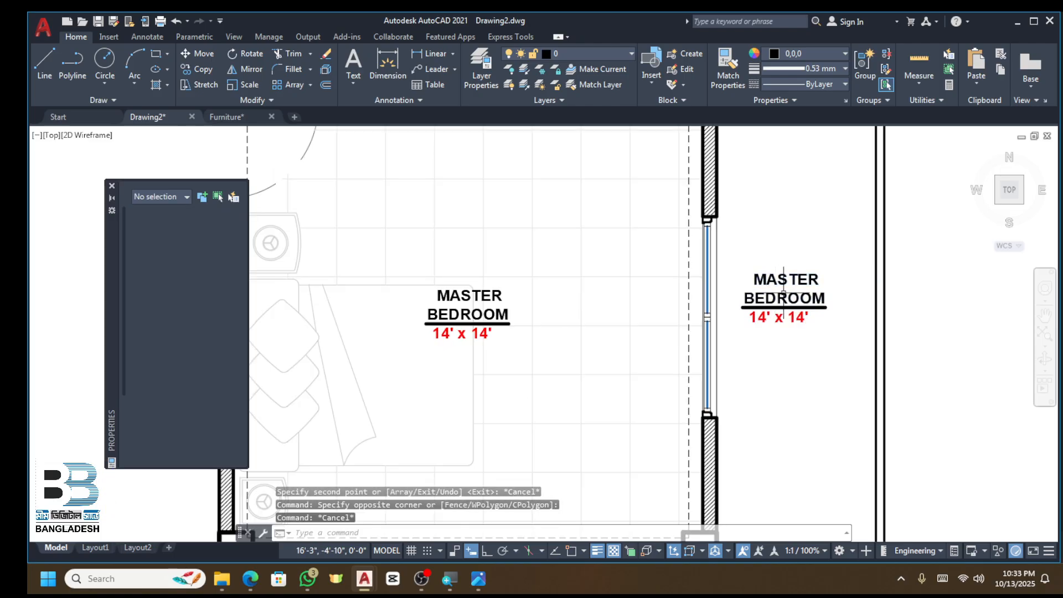
# Step: Change the copied label's heading to VARANDA and its red size text to 14' x 4'-9"
pyautogui.click(777, 291)
pyautogui.doubleClick(822, 299)
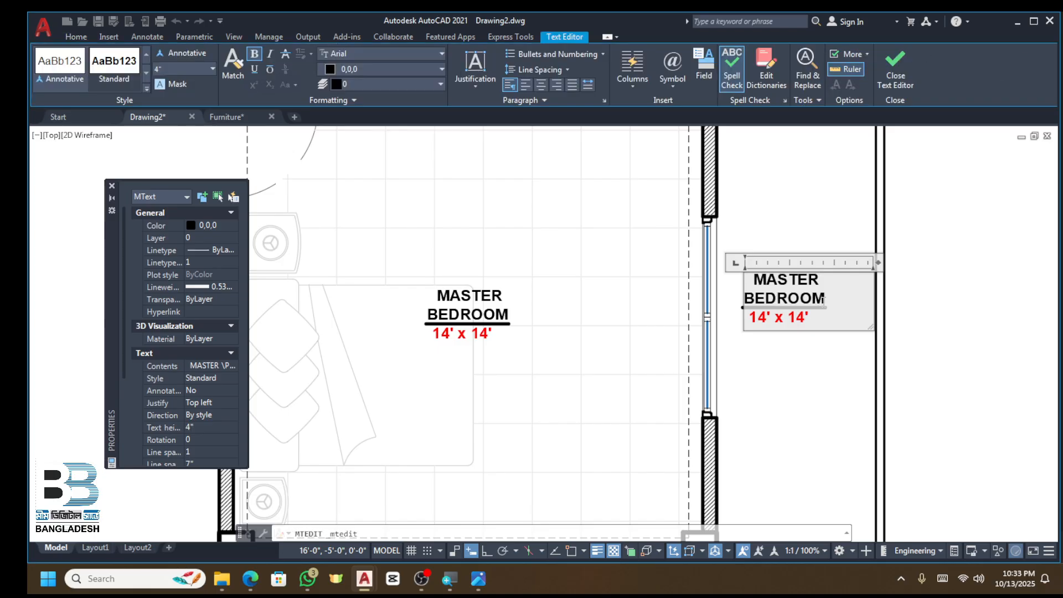
pyautogui.moveTo(786, 292); pyautogui.dragTo(734, 281)
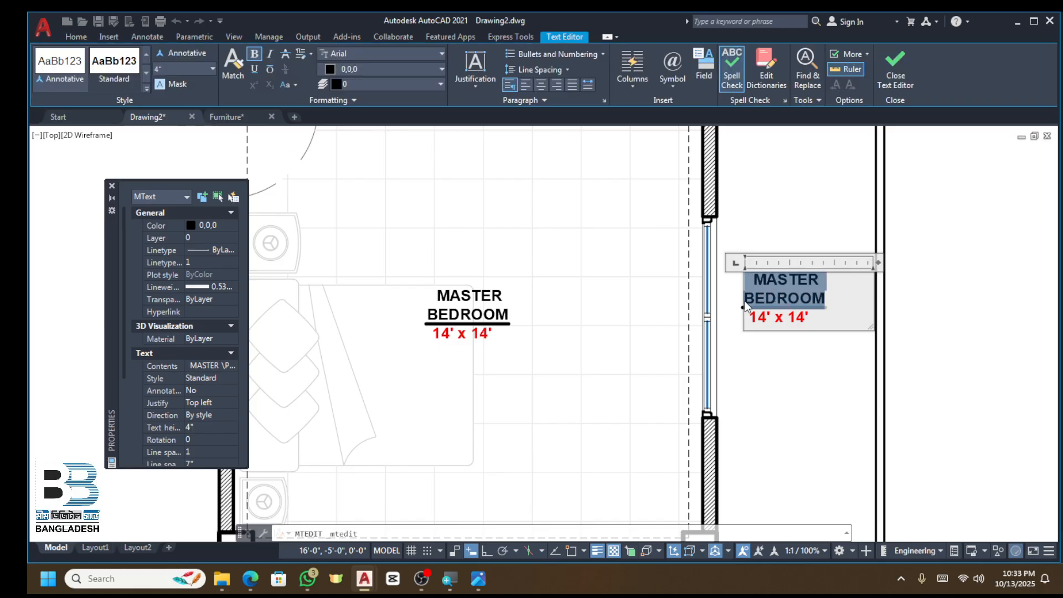
pyautogui.write('VARANDA')
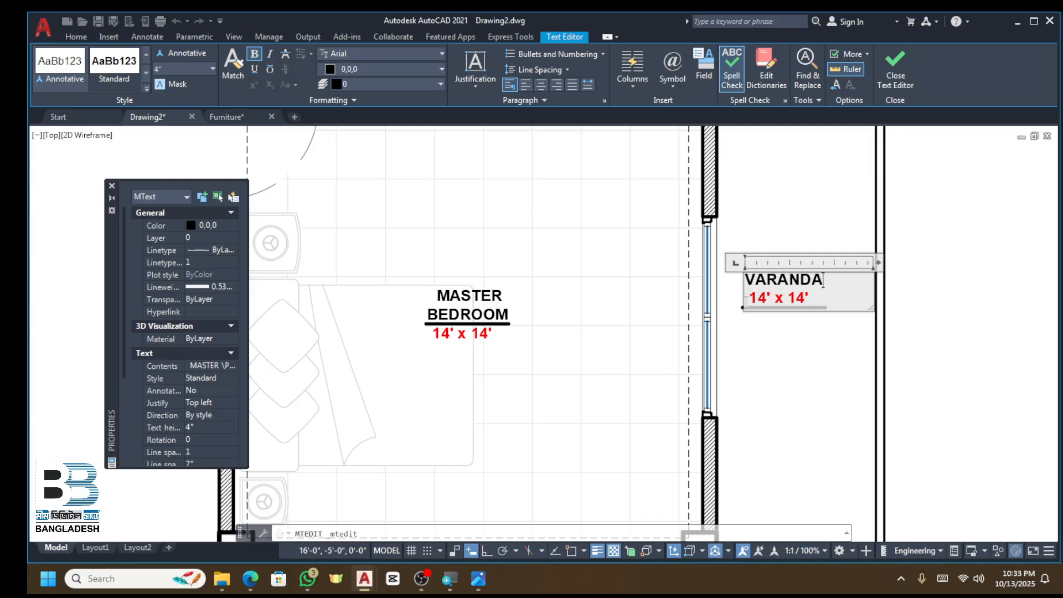
pyautogui.scroll(-2, 791, 293)
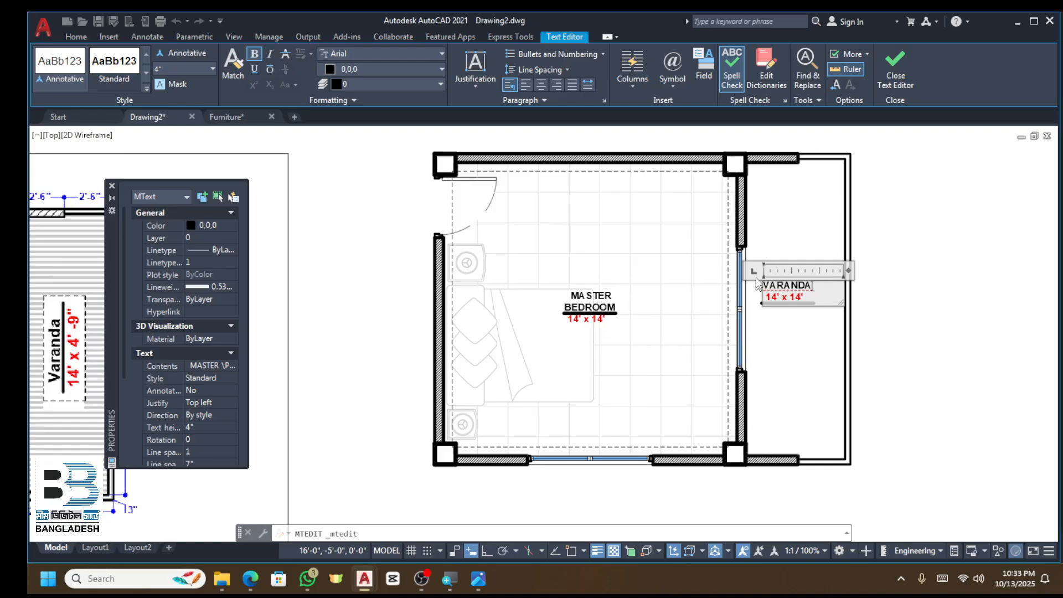
pyautogui.scroll(4, 803, 299)
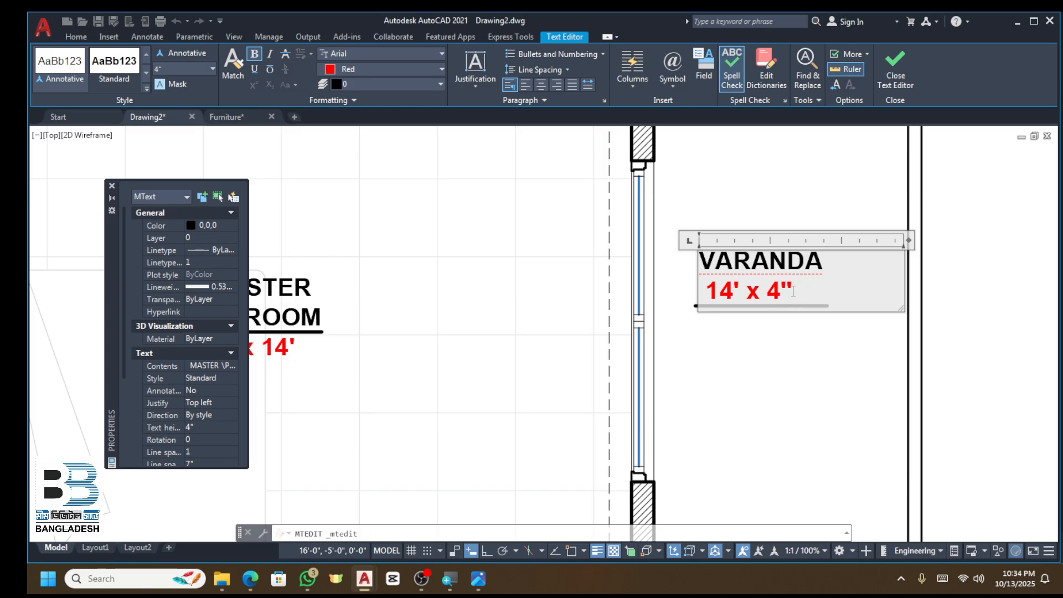
pyautogui.write("'-9")
pyautogui.click(792, 335)
pyautogui.scroll(2, 792, 299)
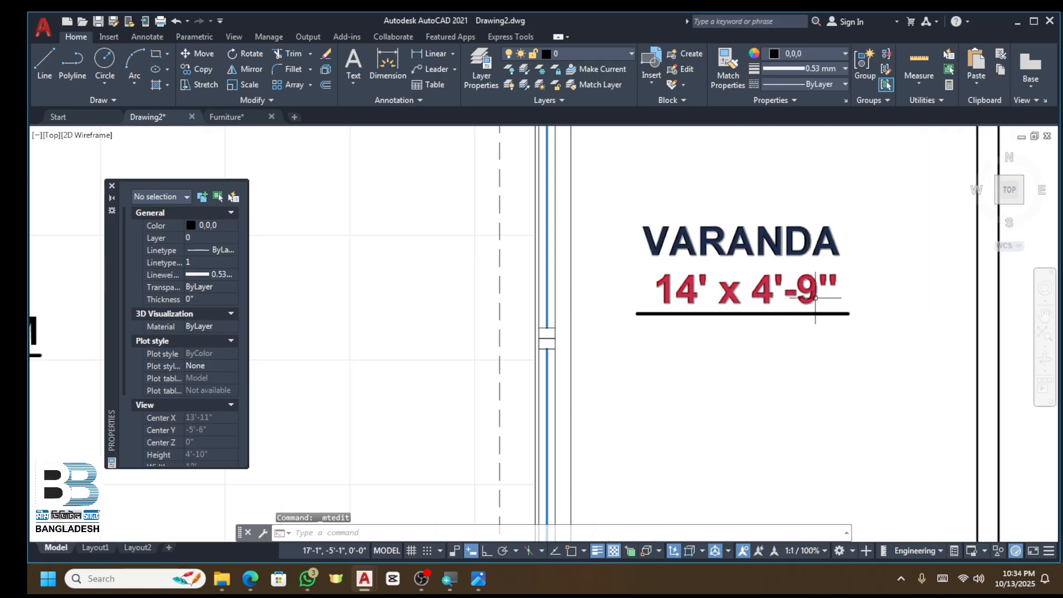
pyautogui.click(796, 286)
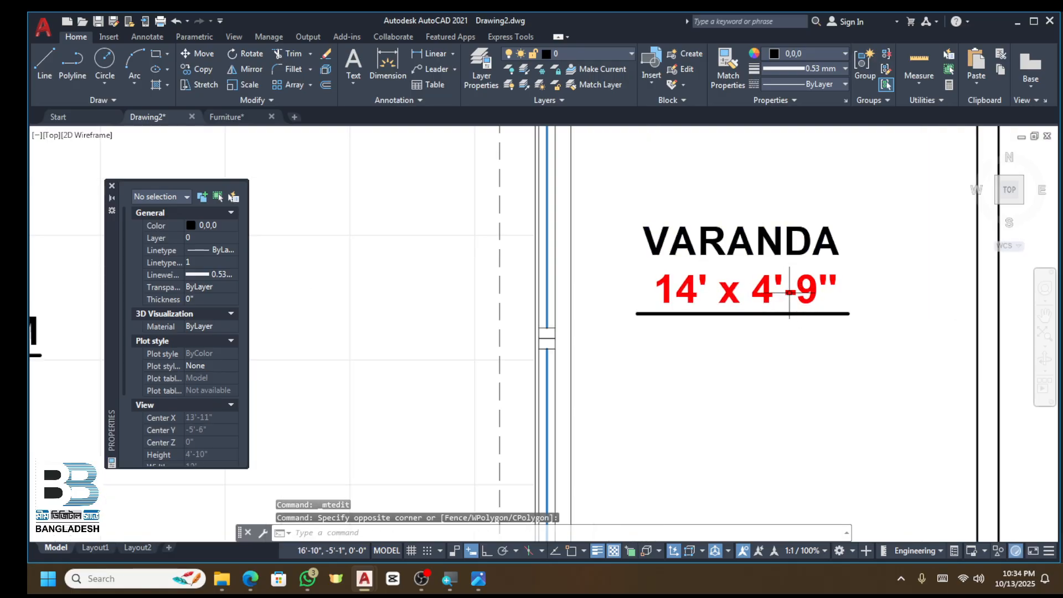
pyautogui.scroll(-4, 795, 280)
pyautogui.scroll(-3, 788, 288)
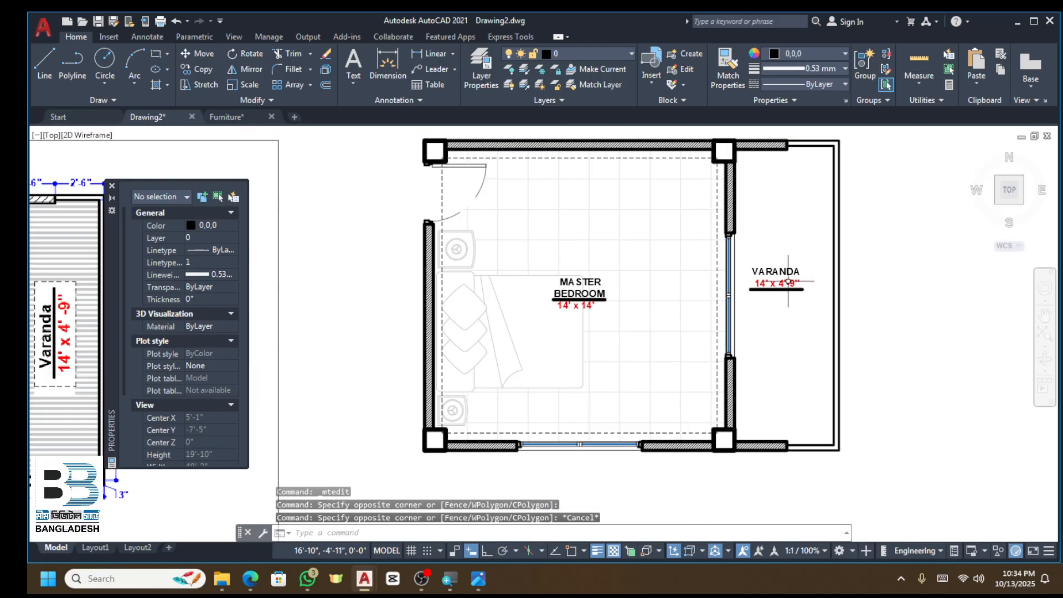
pyautogui.scroll(3, 726, 363)
pyautogui.press('Escape')
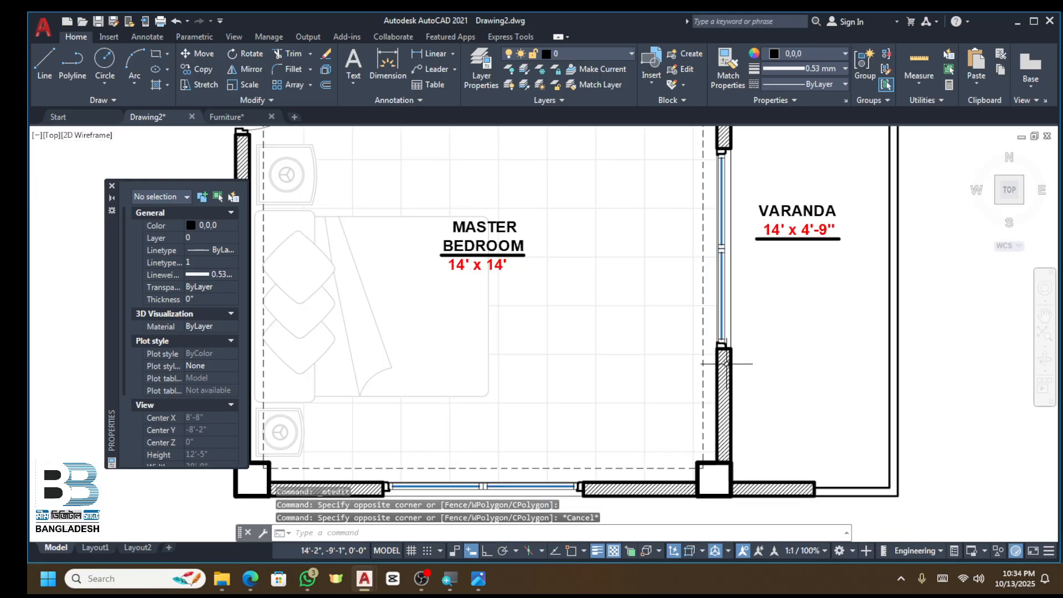
pyautogui.click(429, 59)
pyautogui.scroll(2, 387, 431)
pyautogui.scroll(-8, 463, 394)
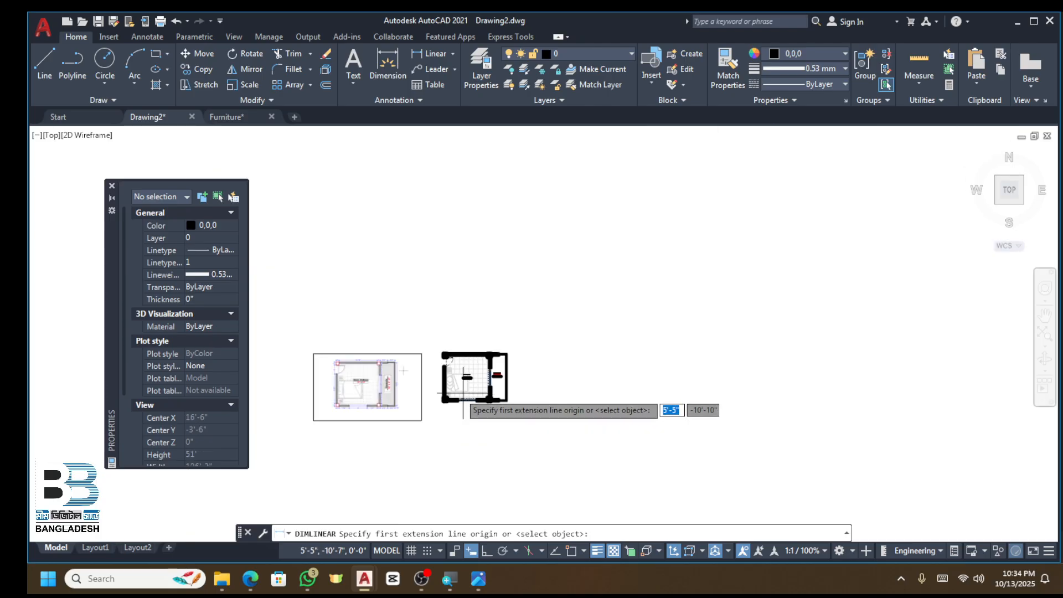
pyautogui.scroll(10, 463, 394)
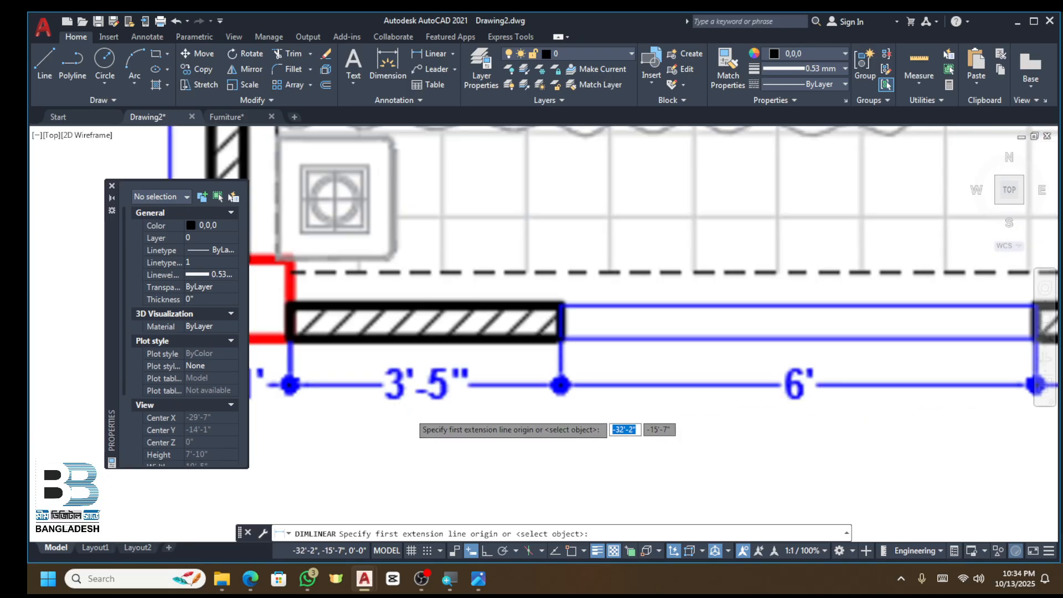
pyautogui.scroll(5, 413, 415)
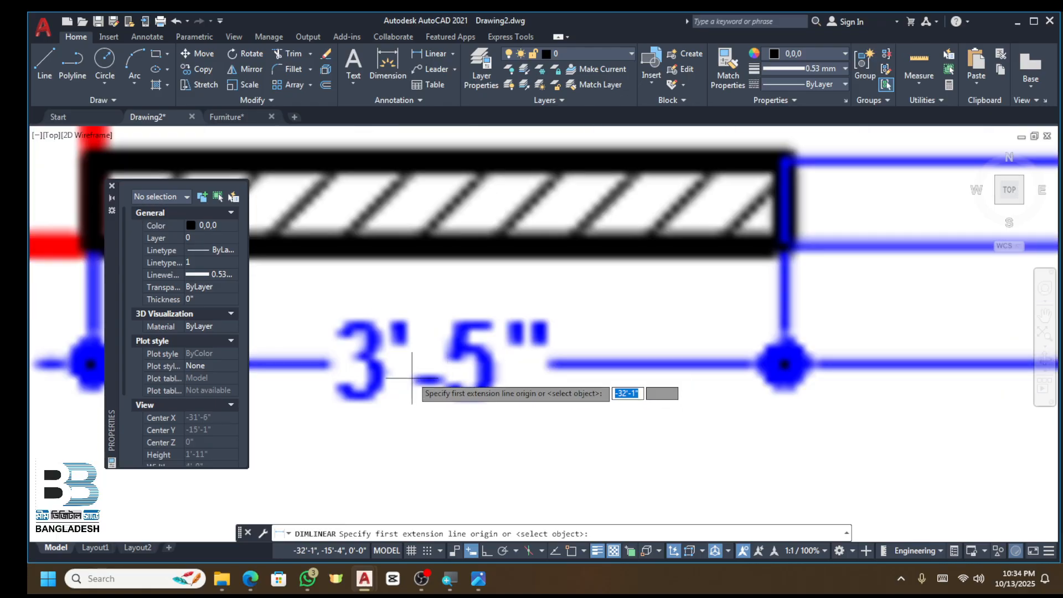
pyautogui.scroll(-6, 407, 372)
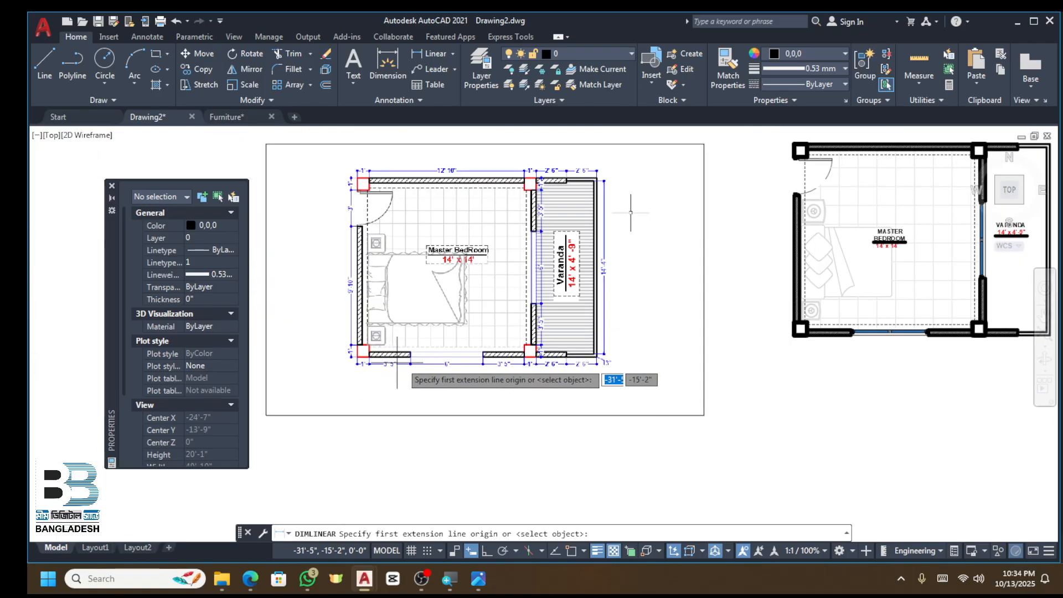
pyautogui.scroll(-3, 583, 358)
pyautogui.scroll(12, 766, 255)
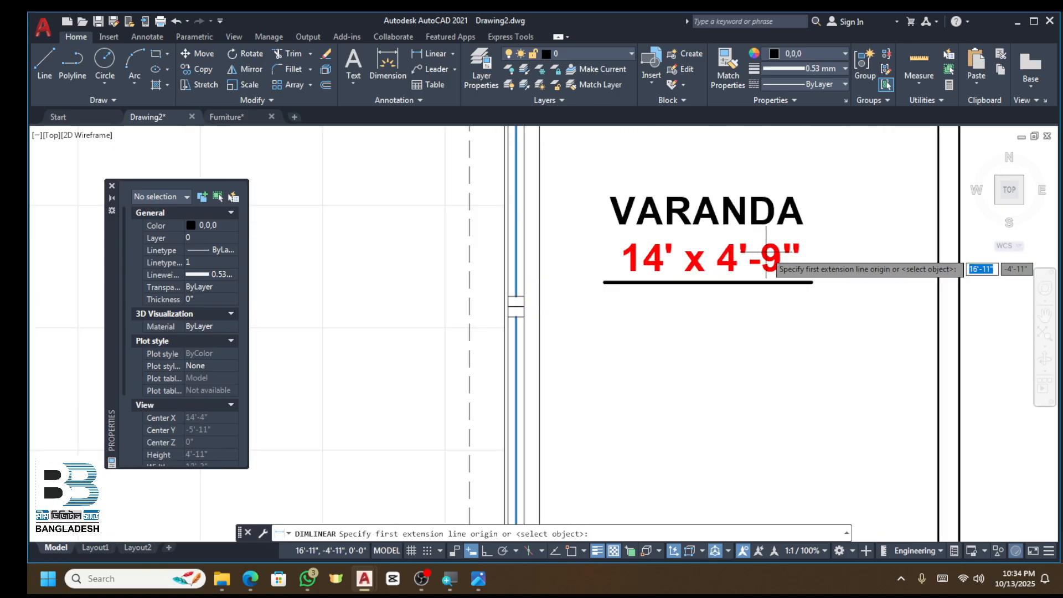
pyautogui.press('Escape')
# Step: Move the veranda label's underline up between the VARANDA heading and the red size text
pyautogui.click(745, 282)
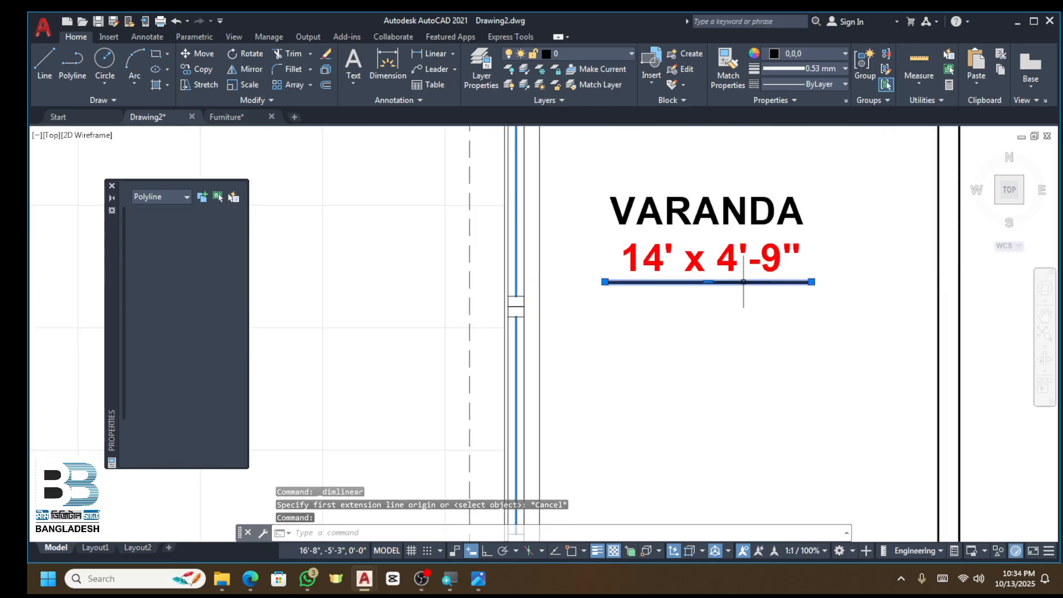
pyautogui.click(708, 282)
pyautogui.scroll(4, 702, 310)
pyautogui.press('Escape')
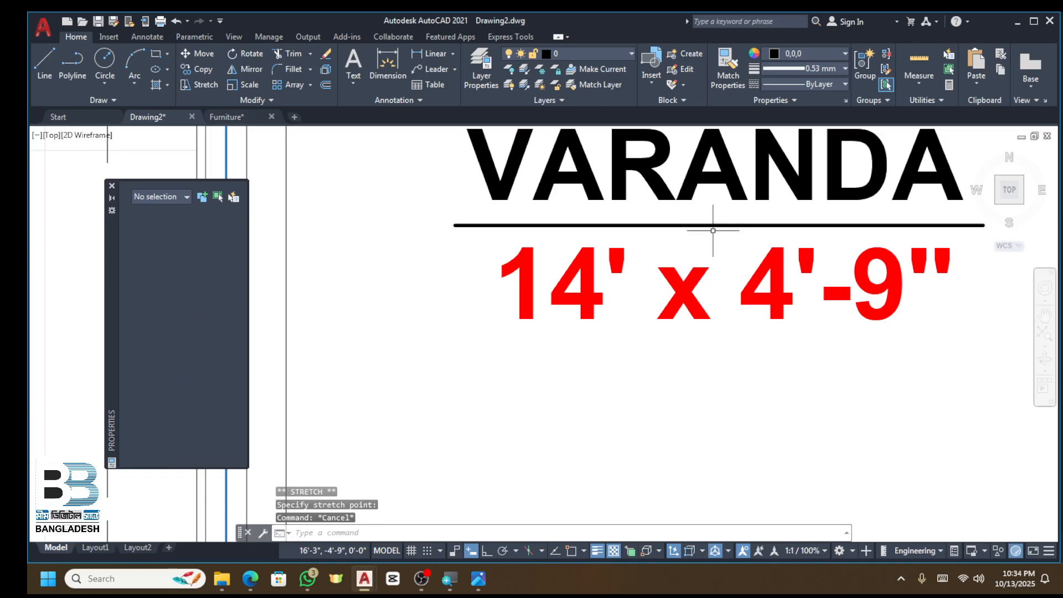
pyautogui.scroll(-6, 714, 244)
pyautogui.press('Escape')
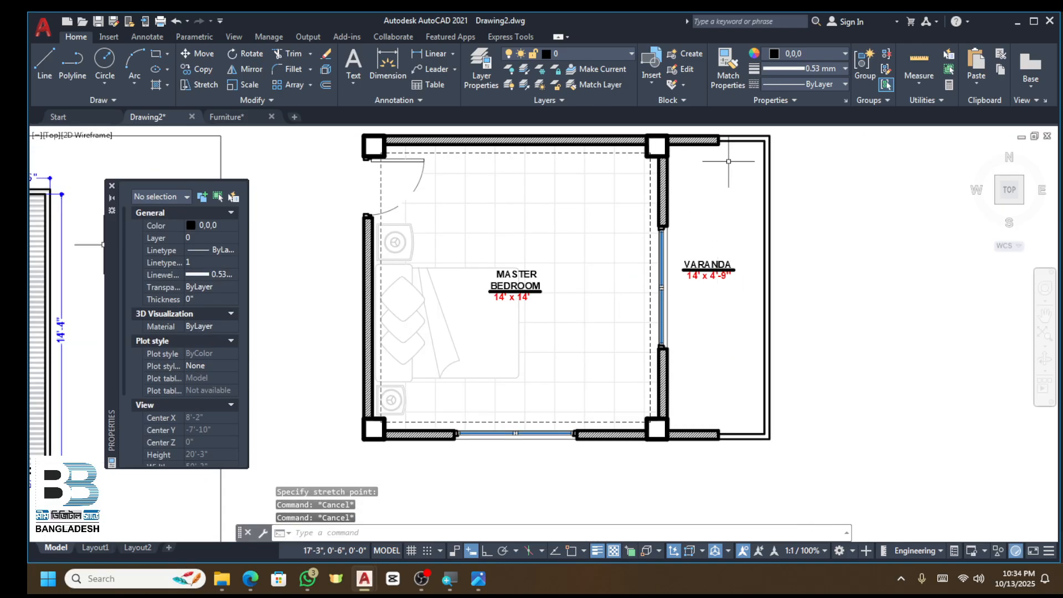
# Step: Turn on Ortho and rotate the VARANDA label with its underline 90° counterclockwise about a point near the underline's middle
pyautogui.scroll(5, 700, 260)
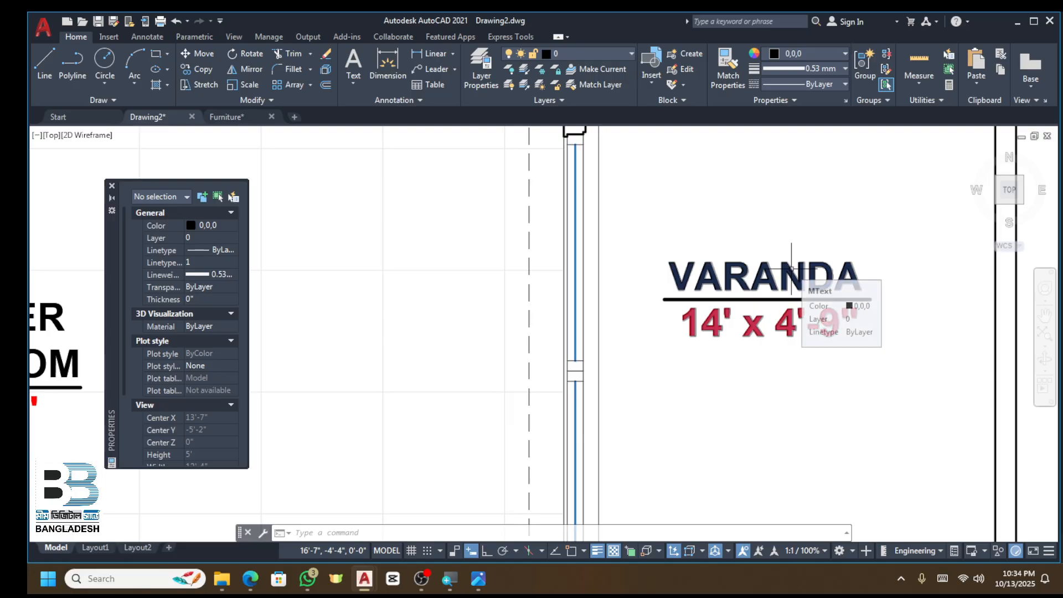
pyautogui.scroll(-6, 791, 270)
pyautogui.scroll(2, 739, 183)
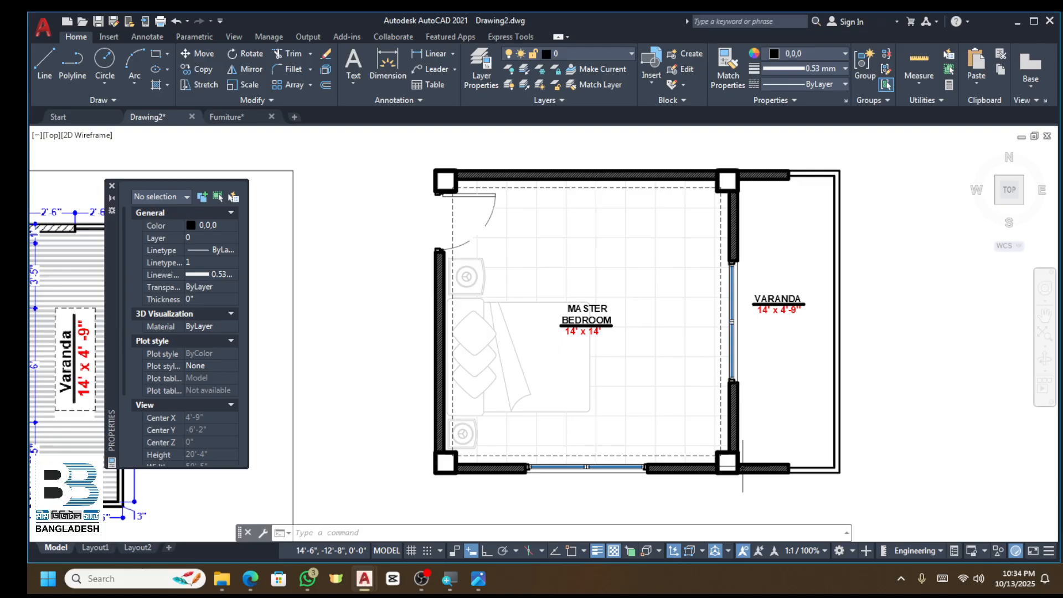
pyautogui.scroll(4, 854, 299)
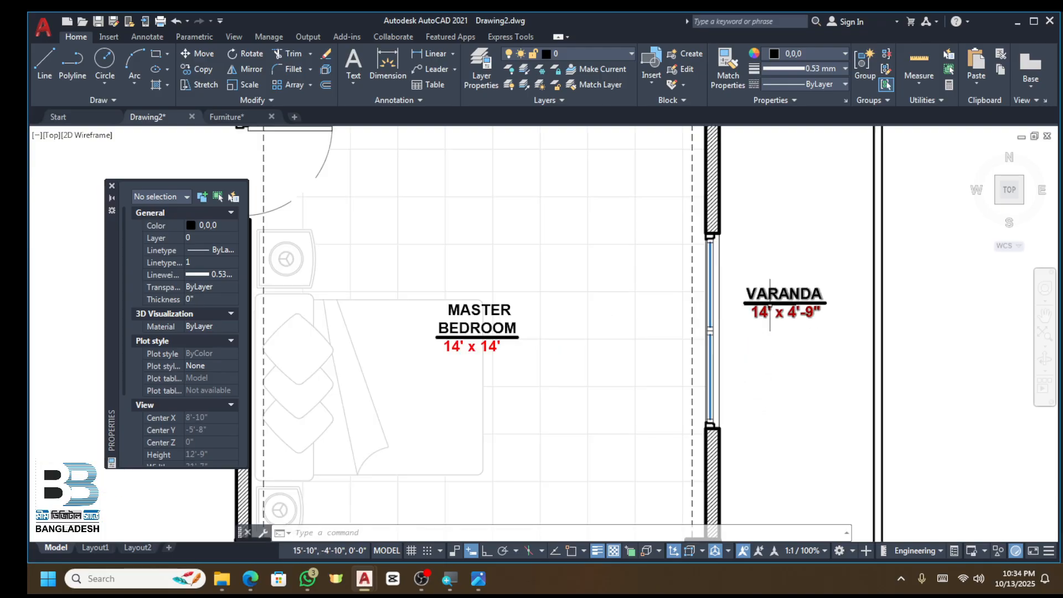
pyautogui.moveTo(821, 240); pyautogui.dragTo(766, 339)
pyautogui.scroll(-4, 787, 266)
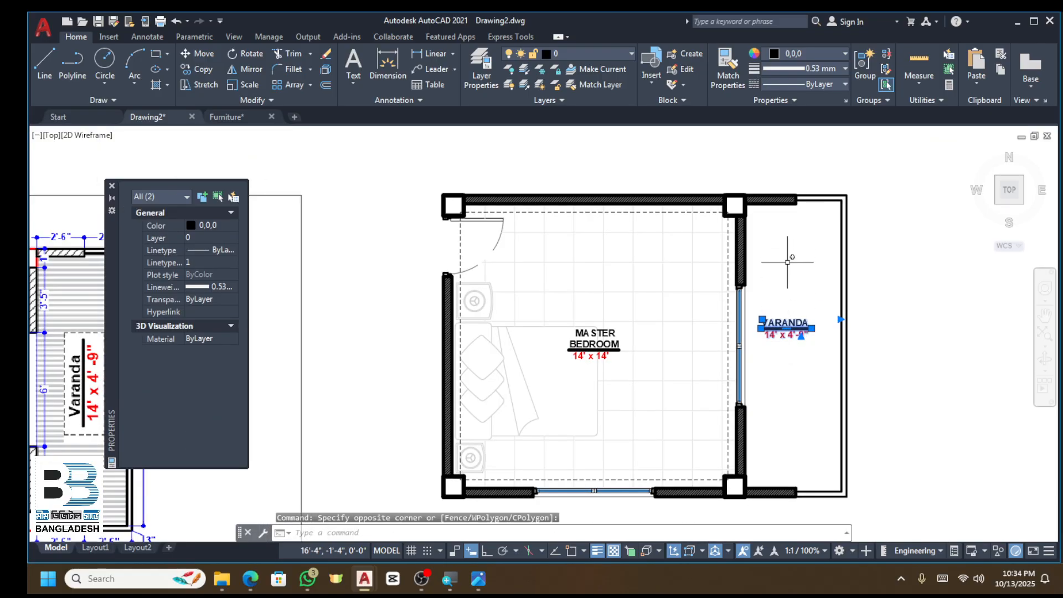
pyautogui.scroll(2, 778, 331)
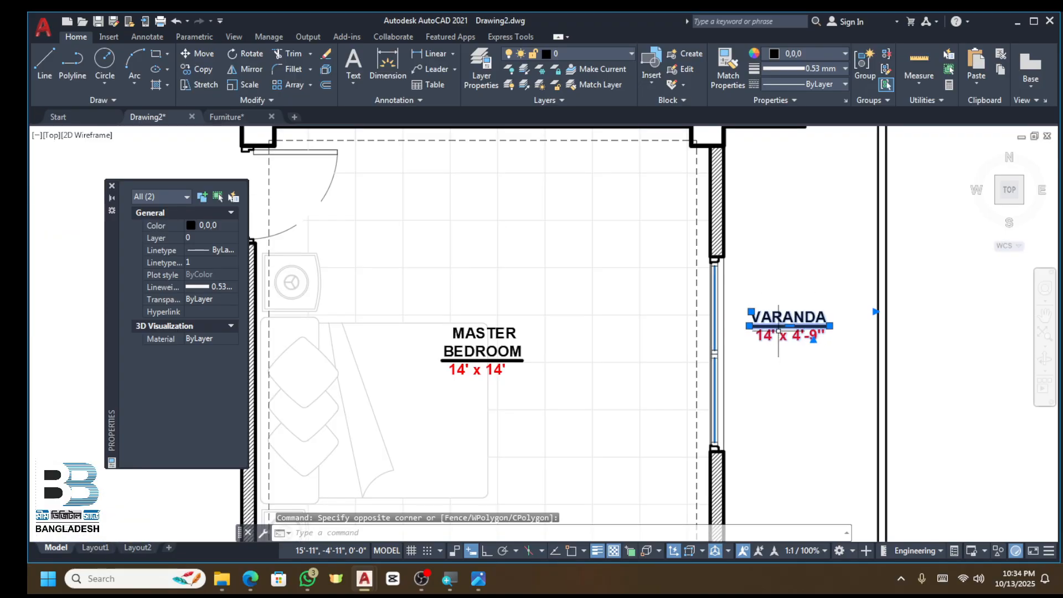
pyautogui.write('ro')
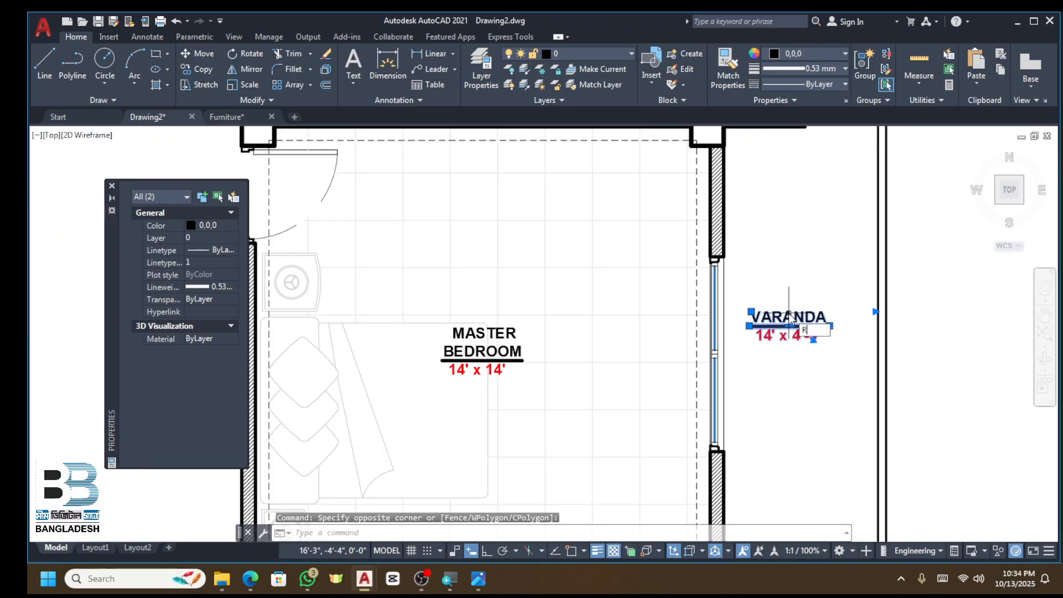
pyautogui.press('Return')
pyautogui.click(787, 327)
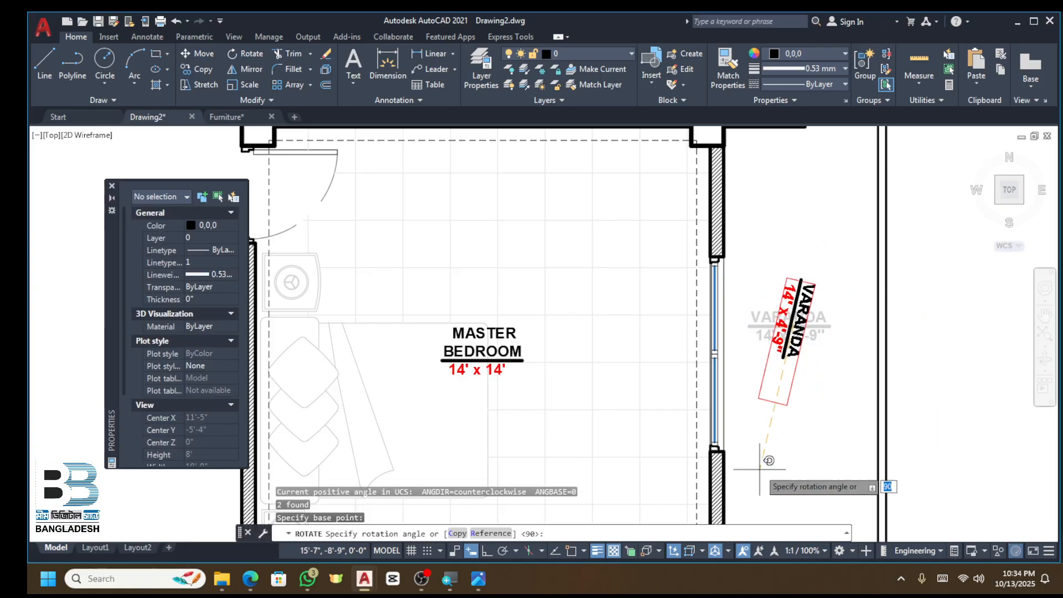
pyautogui.click(487, 550)
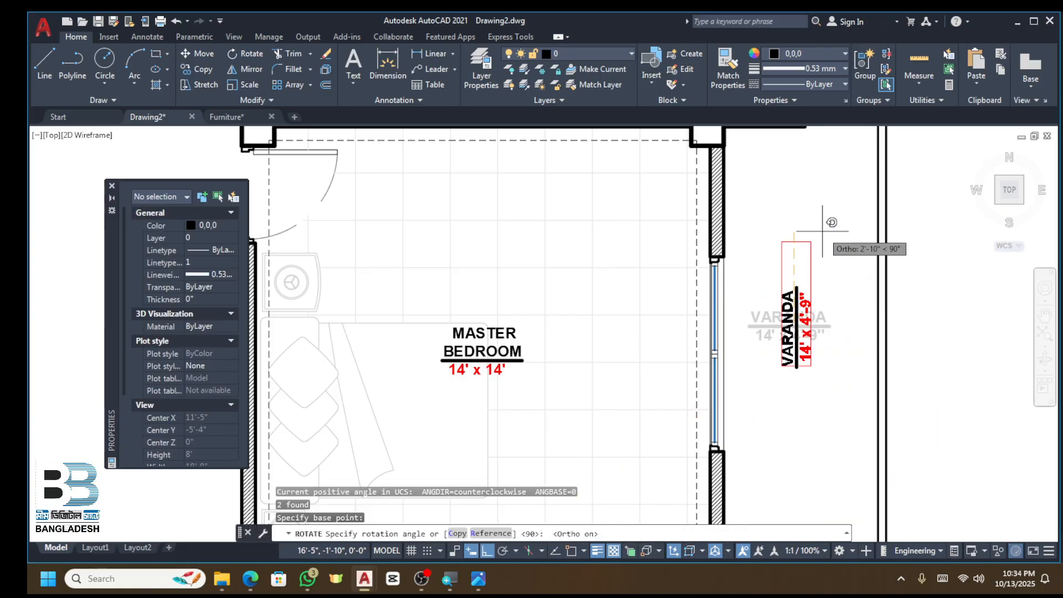
pyautogui.click(811, 254)
pyautogui.scroll(-2, 808, 257)
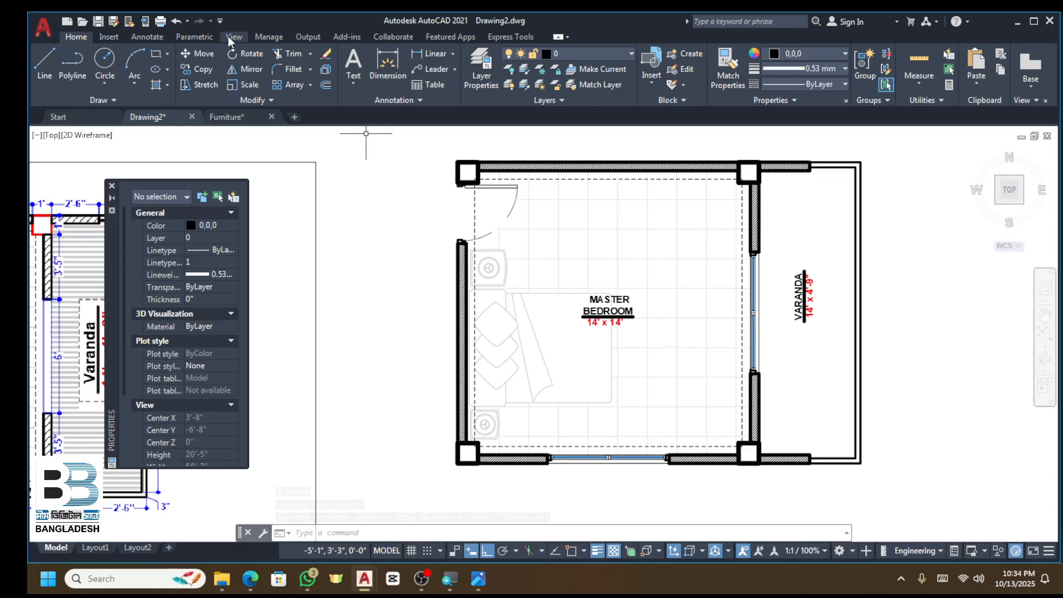
# Step: With object snap on, draw a rectangle around the plan from the upper-left column's outer corner to the veranda's lower-right outer corner
pyautogui.click(161, 55)
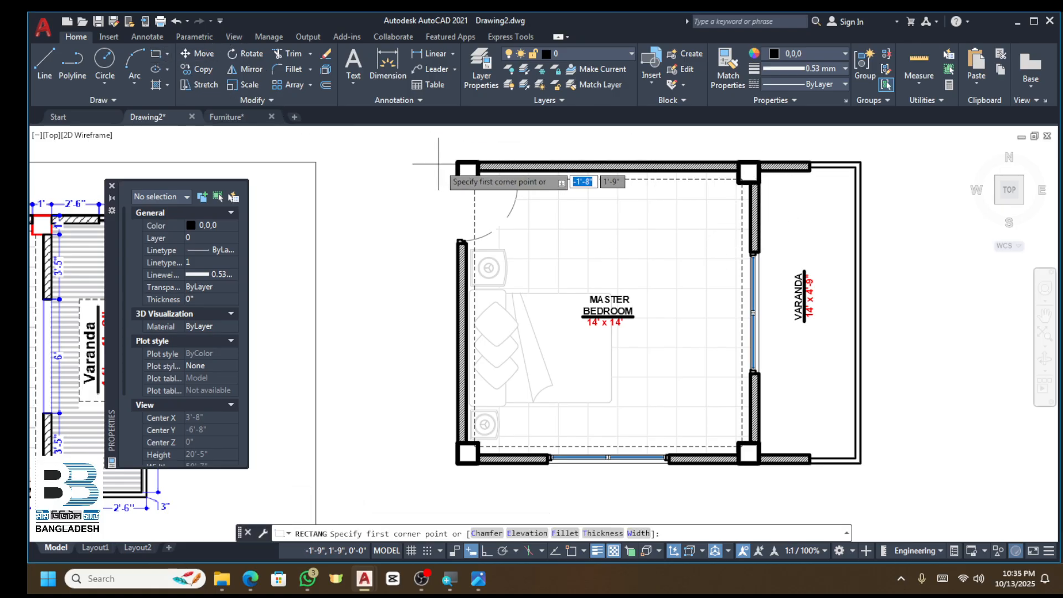
pyautogui.scroll(4, 445, 165)
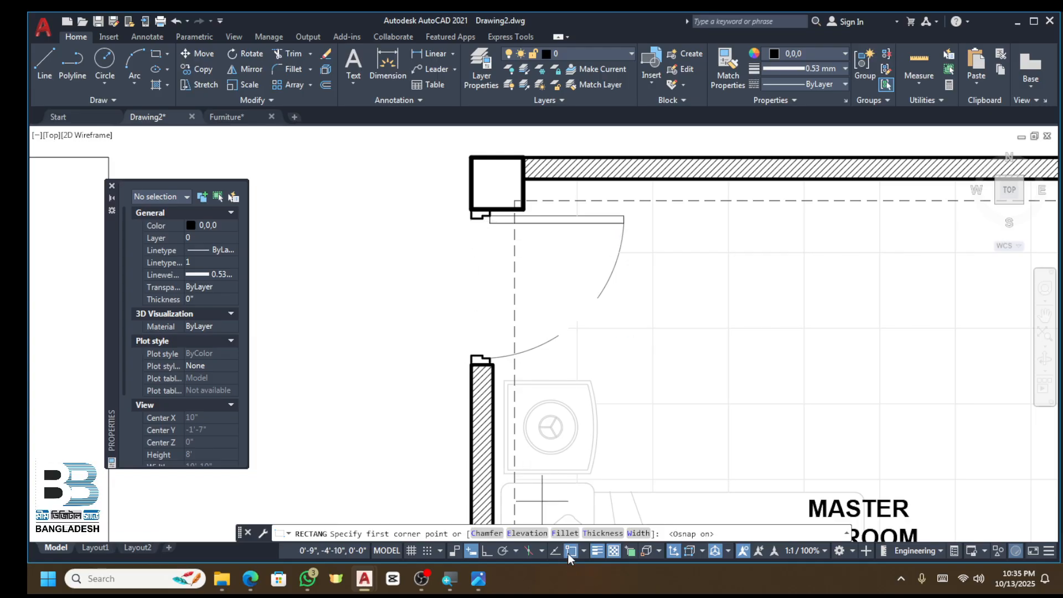
pyautogui.click(484, 208)
pyautogui.scroll(-4, 487, 210)
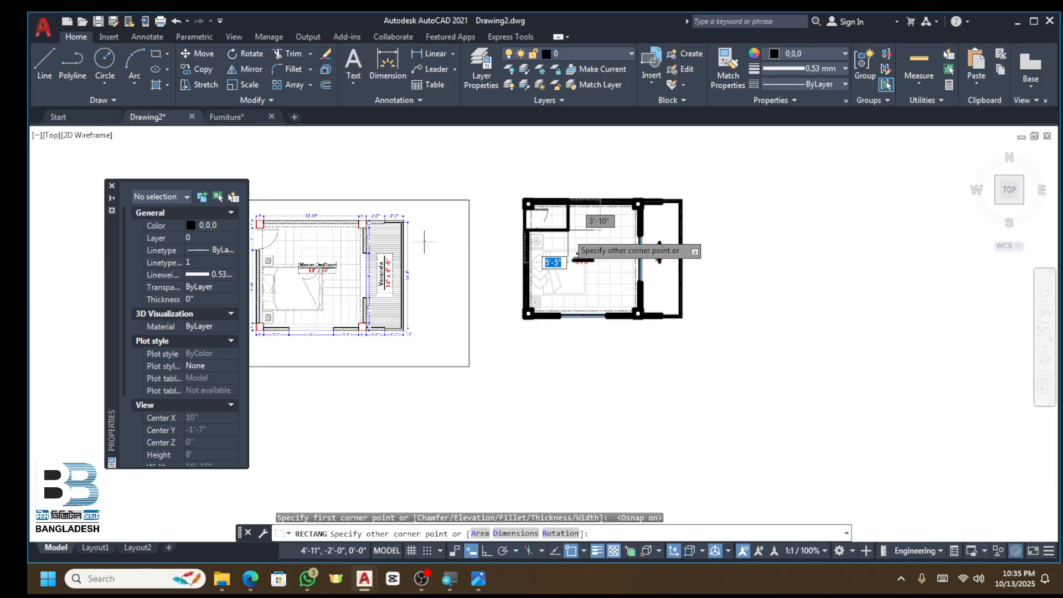
pyautogui.scroll(4, 676, 258)
pyautogui.click(680, 254)
pyautogui.scroll(-4, 679, 279)
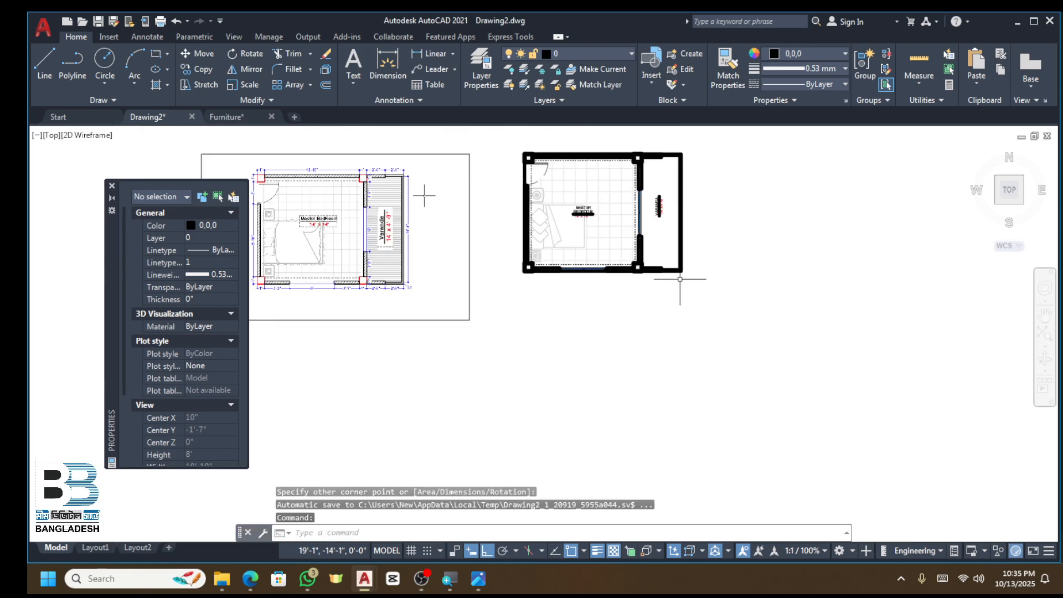
# Step: Offset the rectangle around the plan outward by 6"
pyautogui.scroll(6, 531, 160)
pyautogui.press('Escape')
pyautogui.press('Escape')
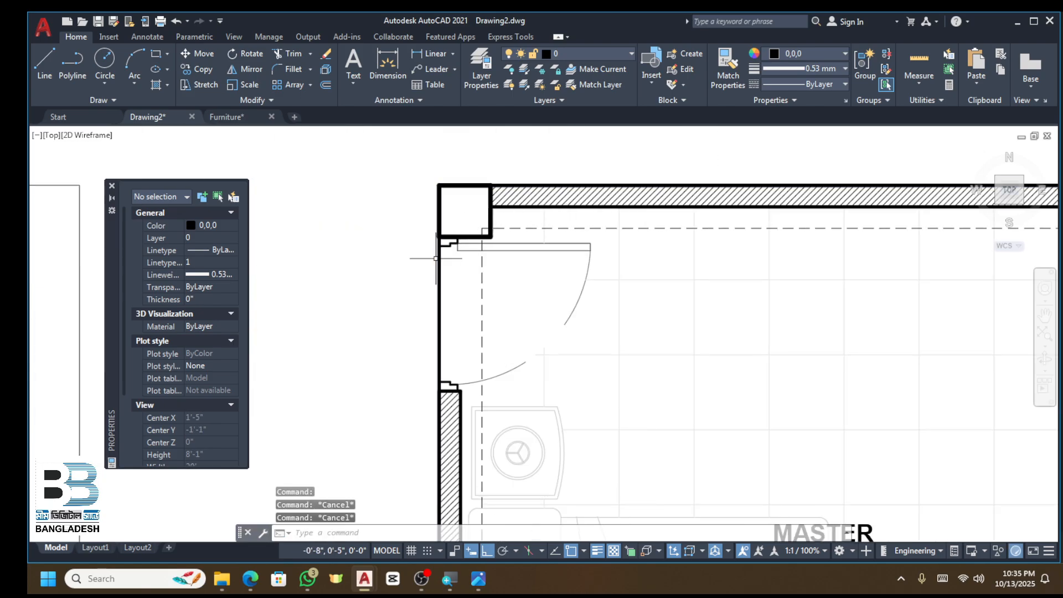
pyautogui.write('o')
pyautogui.press('Return')
pyautogui.write('6')
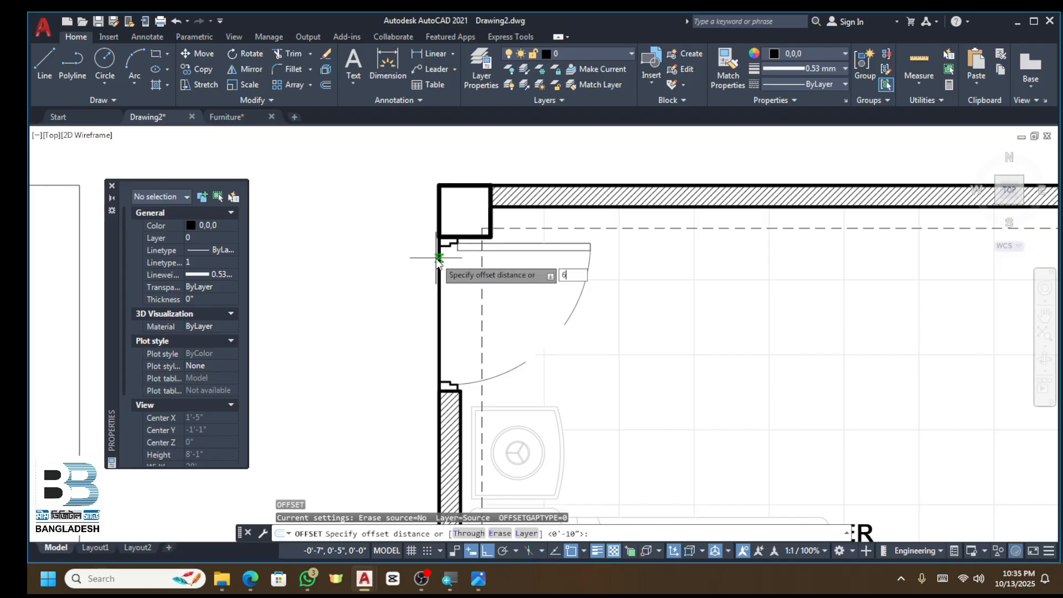
pyautogui.press('Return')
pyautogui.click(439, 270)
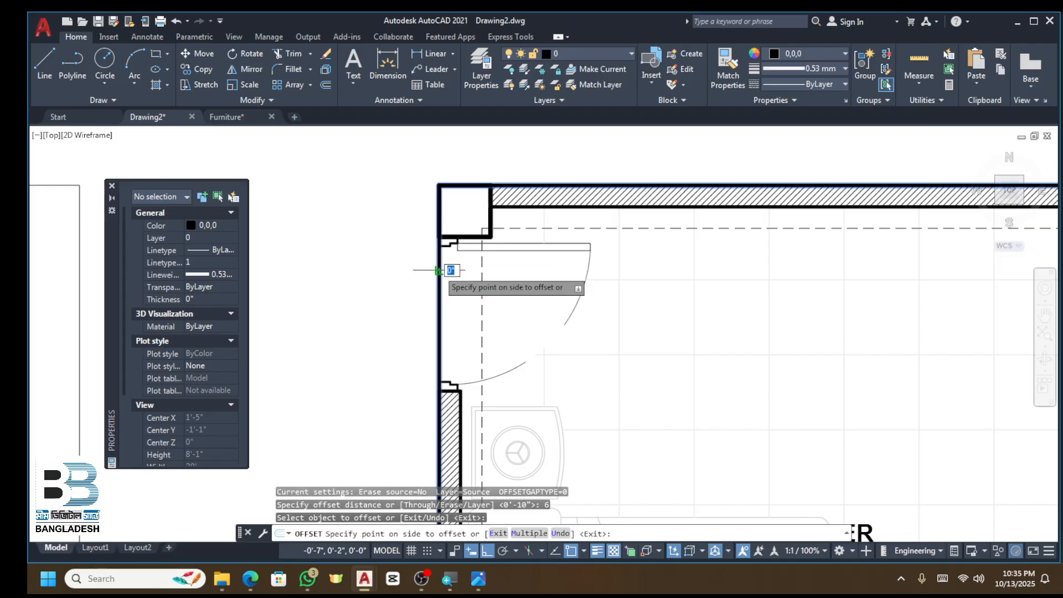
pyautogui.click(409, 271)
pyautogui.scroll(-2, 409, 272)
pyautogui.press('Escape')
pyautogui.press('Escape')
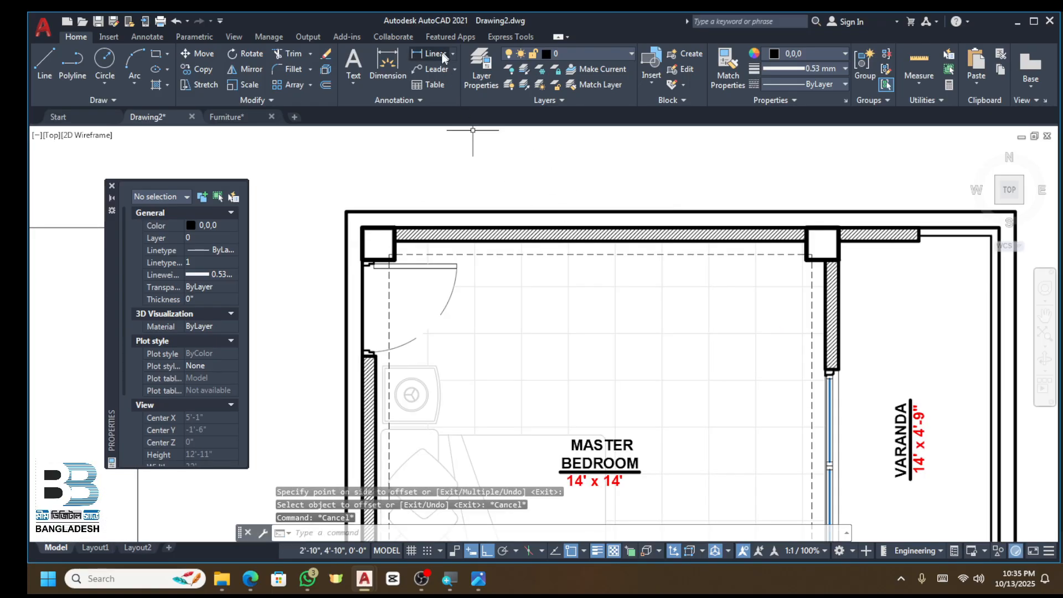
# Step: Add a linear dimension across the upper-left column's top edge, with its dimension line on the offset rectangle
pyautogui.click(432, 55)
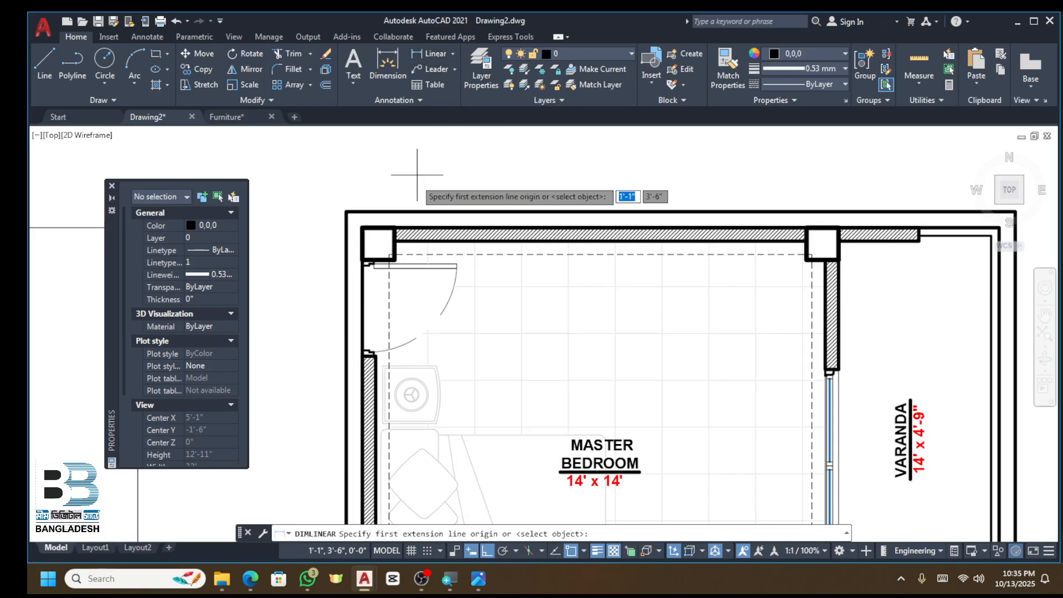
pyautogui.click(363, 227)
pyautogui.scroll(4, 372, 210)
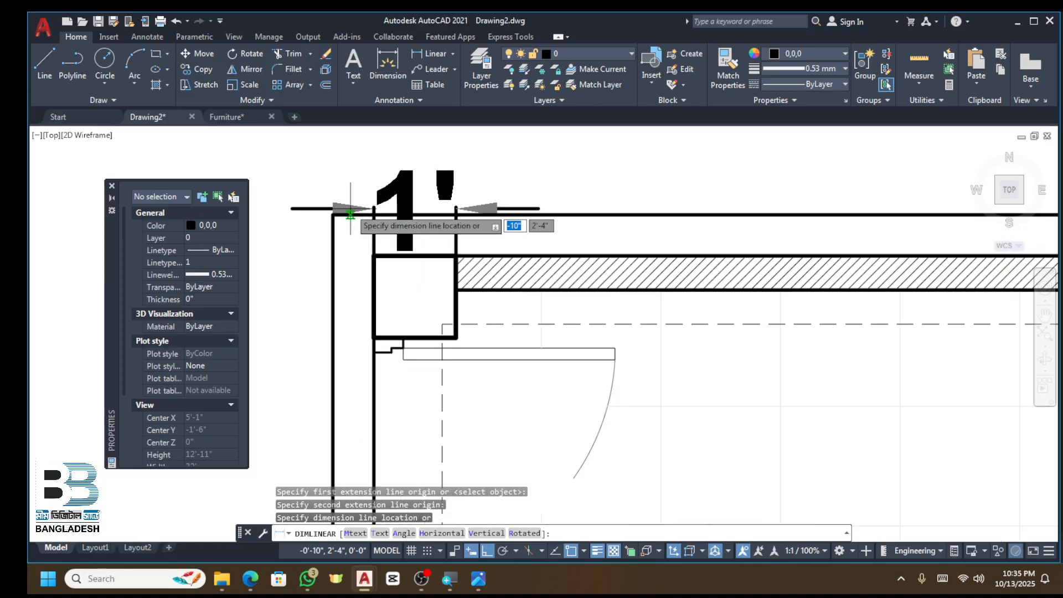
pyautogui.click(473, 214)
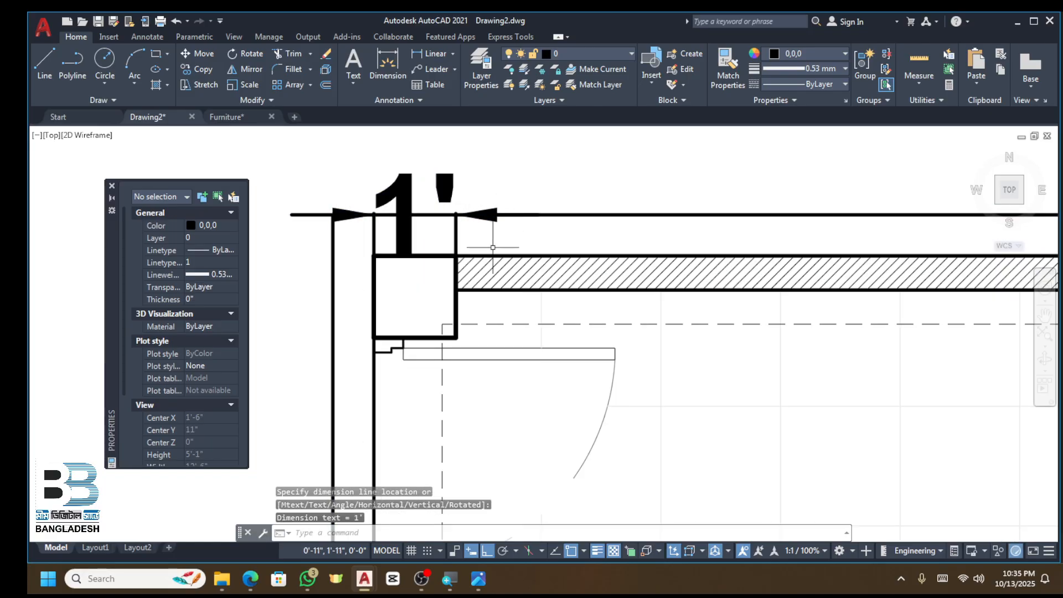
pyautogui.scroll(-6, 426, 235)
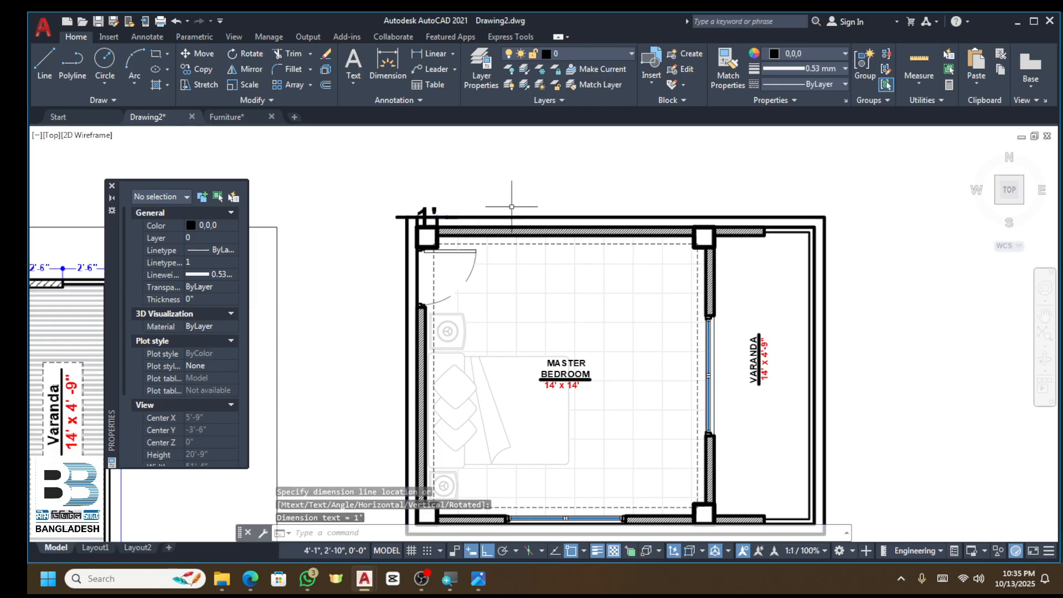
pyautogui.scroll(4, 427, 219)
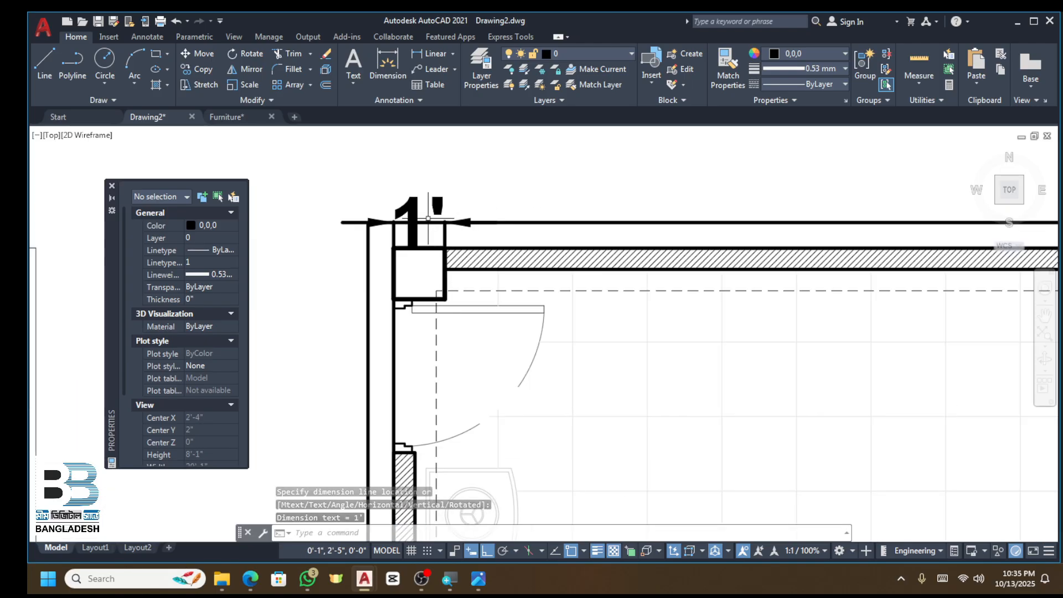
# Step: Close the Properties palette and set the Standard dimension style's text height to 6"
pyautogui.click(111, 187)
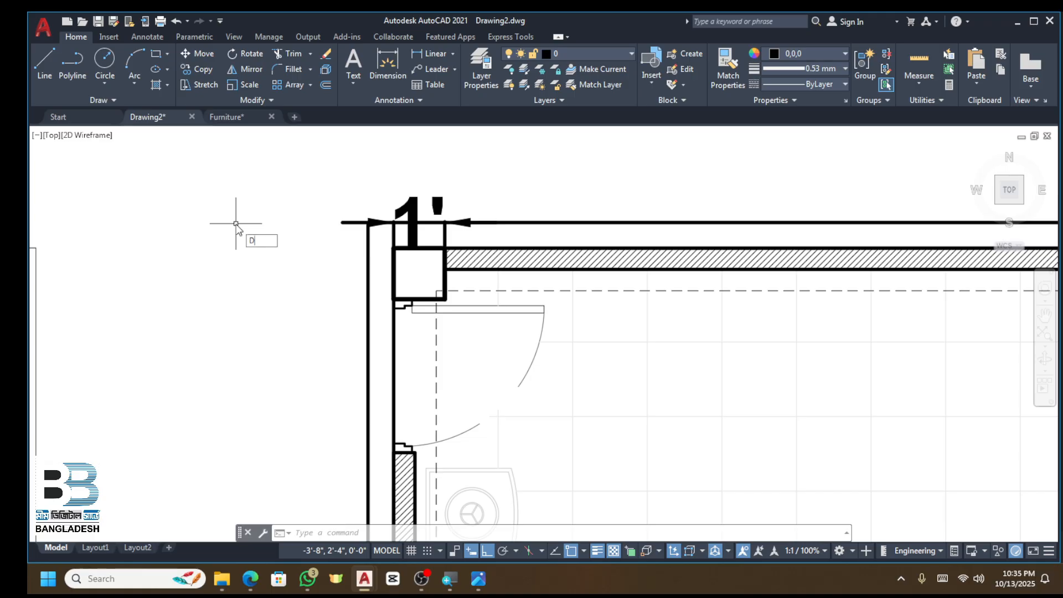
pyautogui.press('Return')
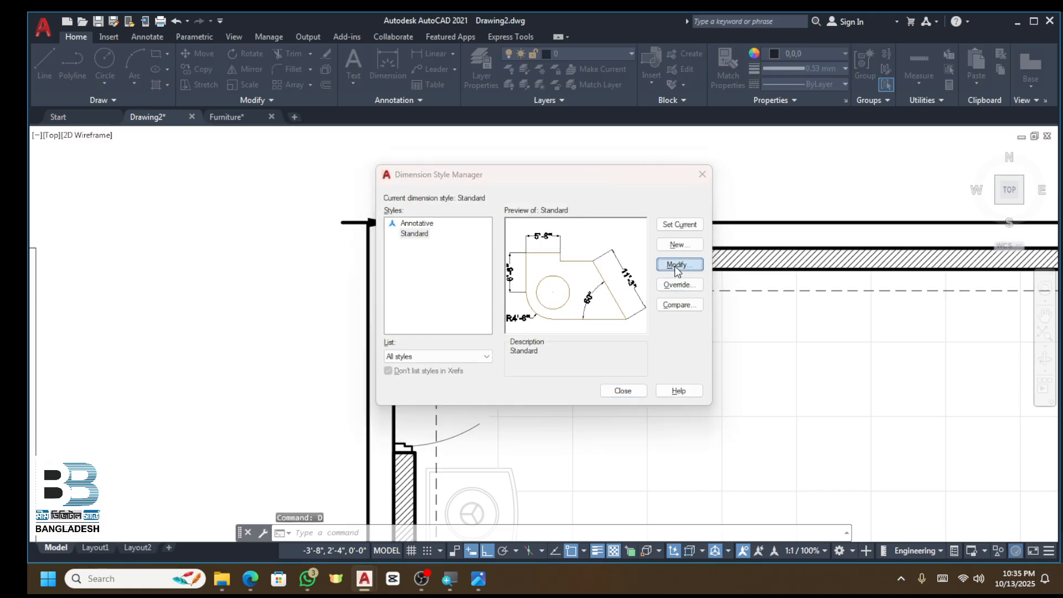
pyautogui.click(679, 265)
pyautogui.click(471, 150)
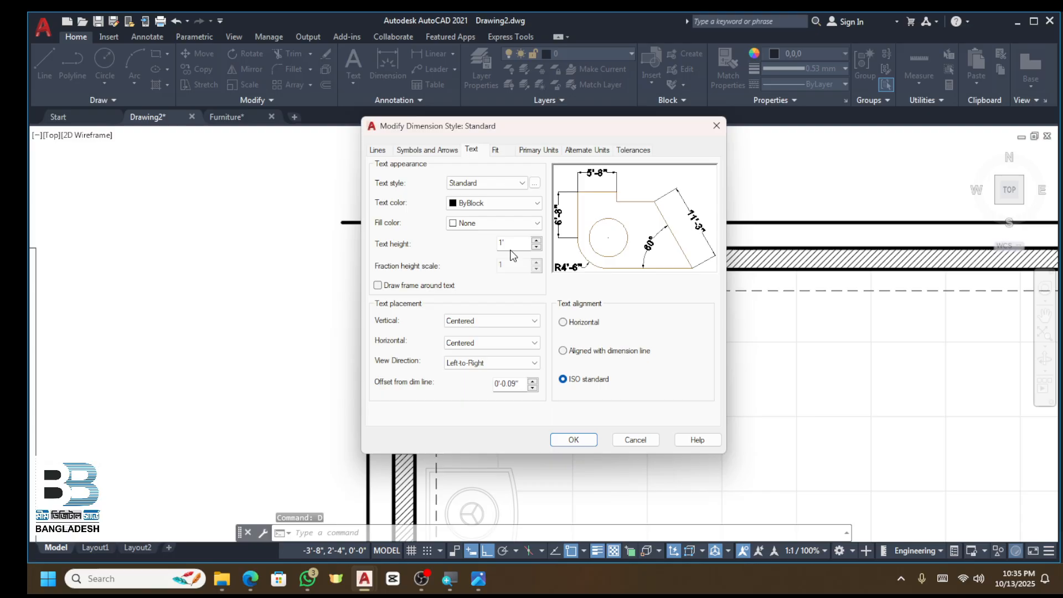
pyautogui.write('6')
pyautogui.click(572, 441)
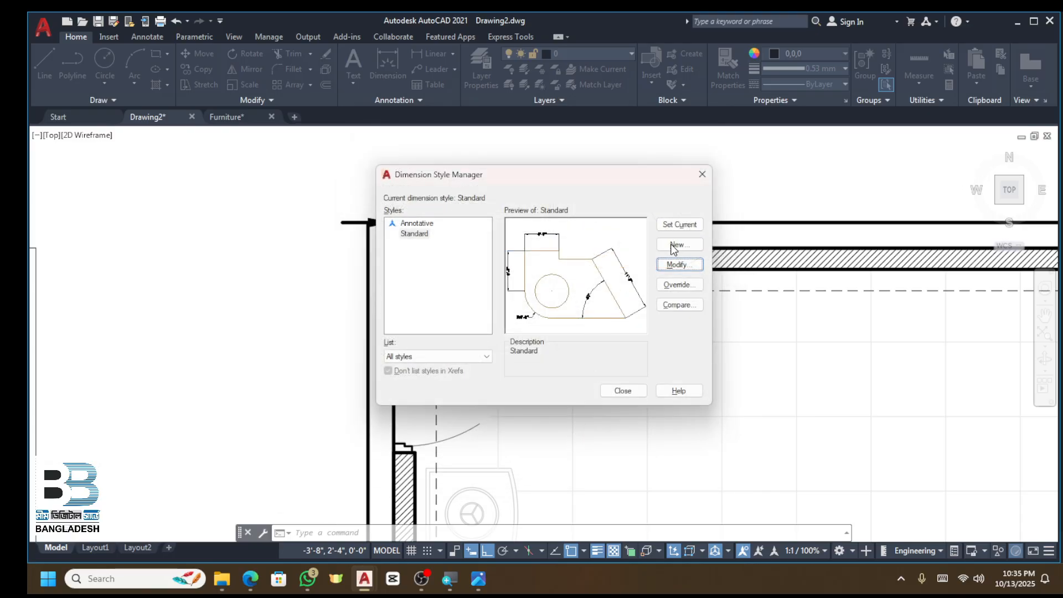
pyautogui.click(622, 390)
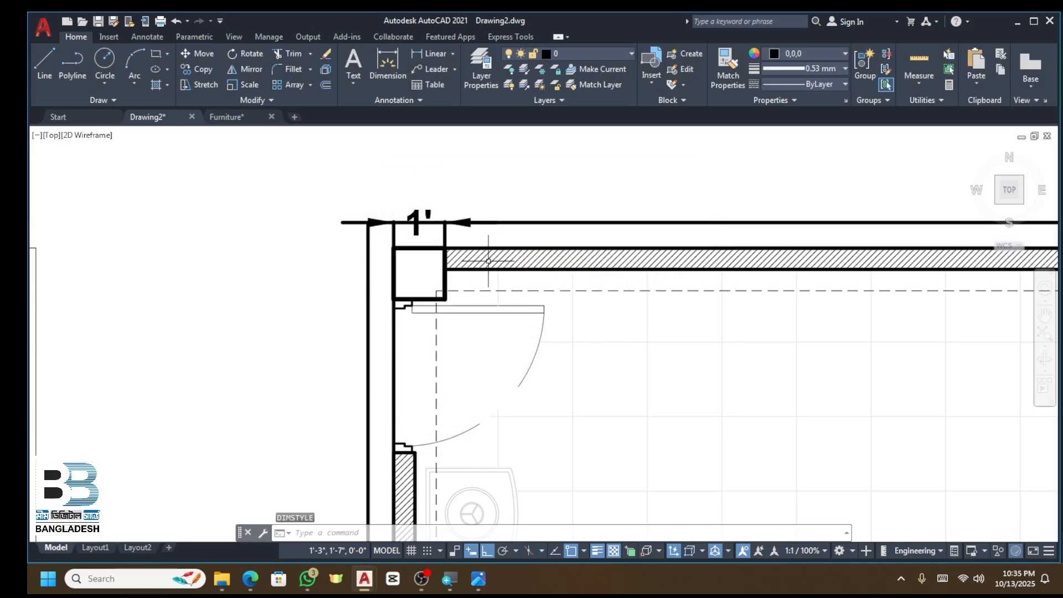
# Step: Delete the linear dimension above the upper-left column
pyautogui.scroll(4, 436, 205)
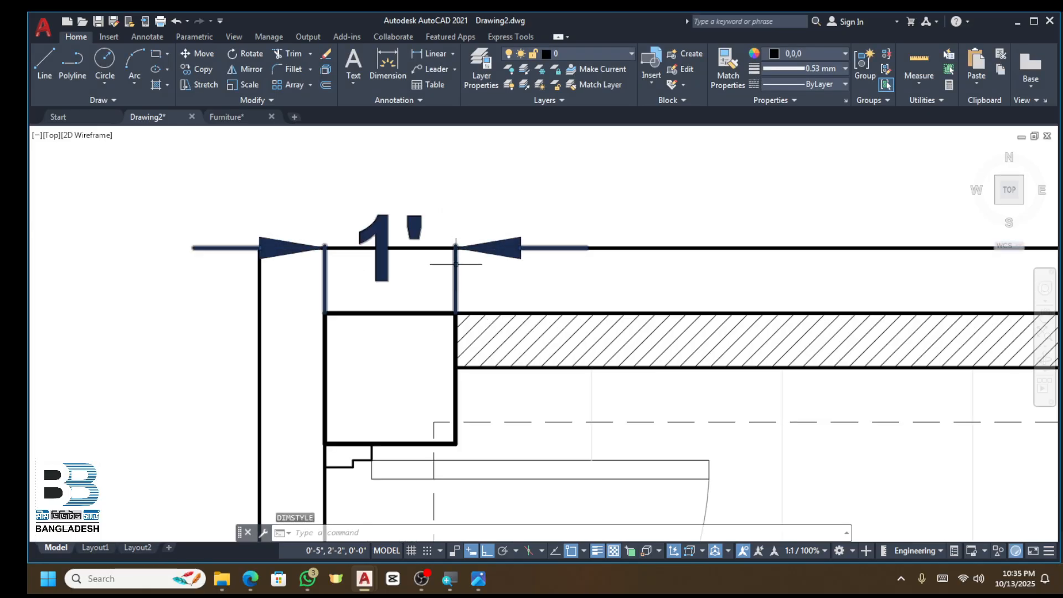
pyautogui.press('Escape')
pyautogui.click(476, 272)
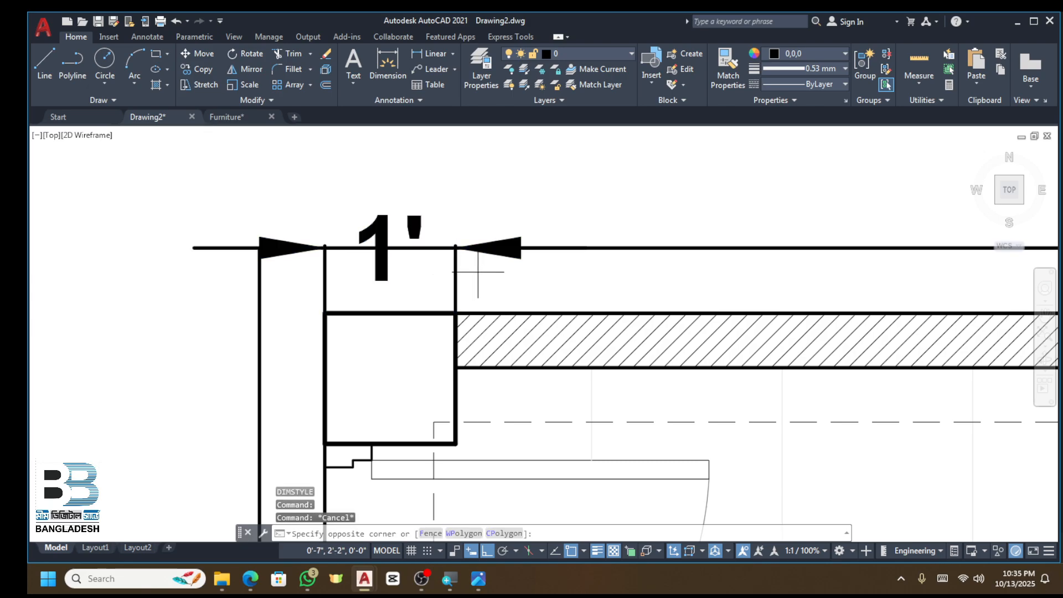
pyautogui.click(415, 285)
pyautogui.press('Delete')
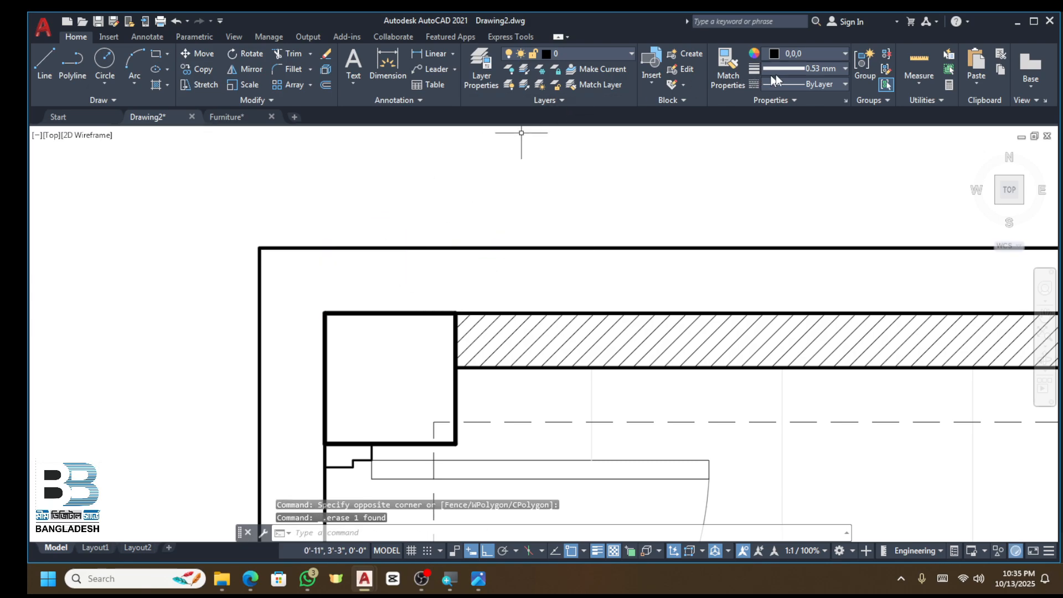
# Step: Set the current lineweight for new objects to 0.15 mm
pyautogui.click(802, 68)
pyautogui.scroll(2, 797, 159)
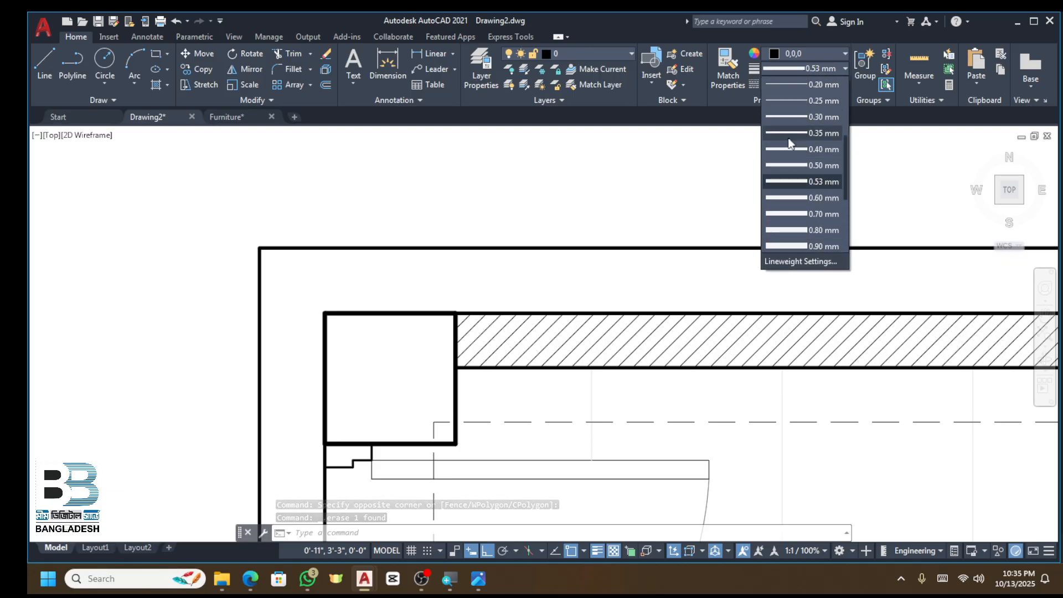
pyautogui.scroll(1, 792, 137)
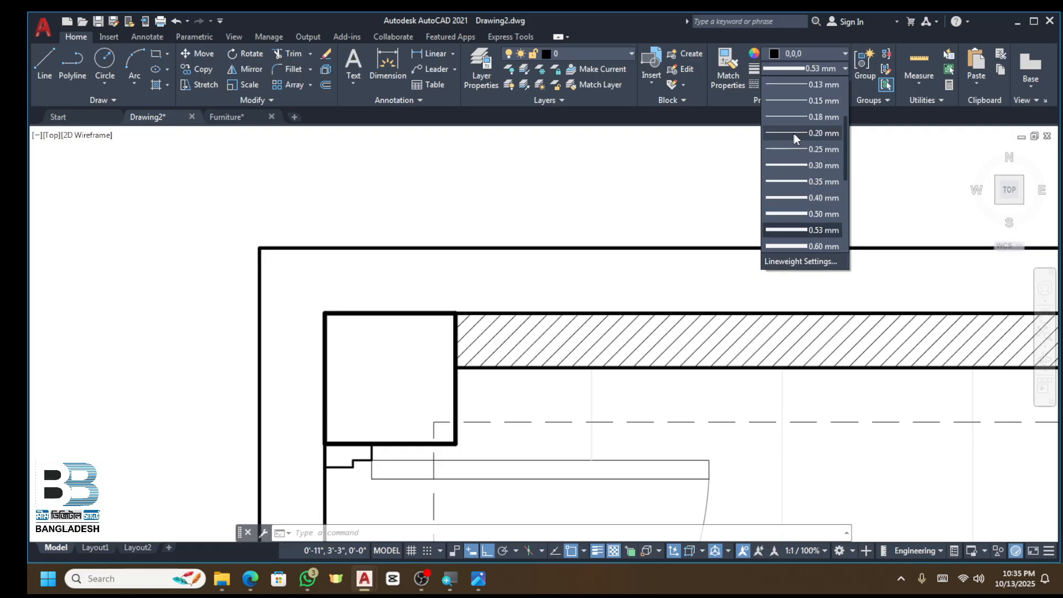
pyautogui.click(810, 101)
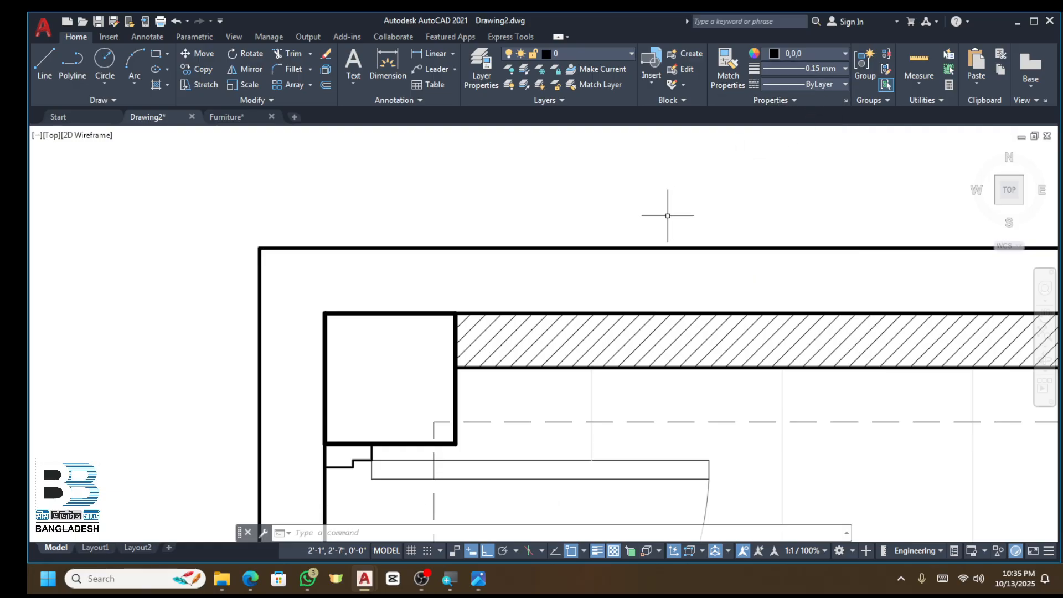
pyautogui.click(446, 54)
pyautogui.click(324, 313)
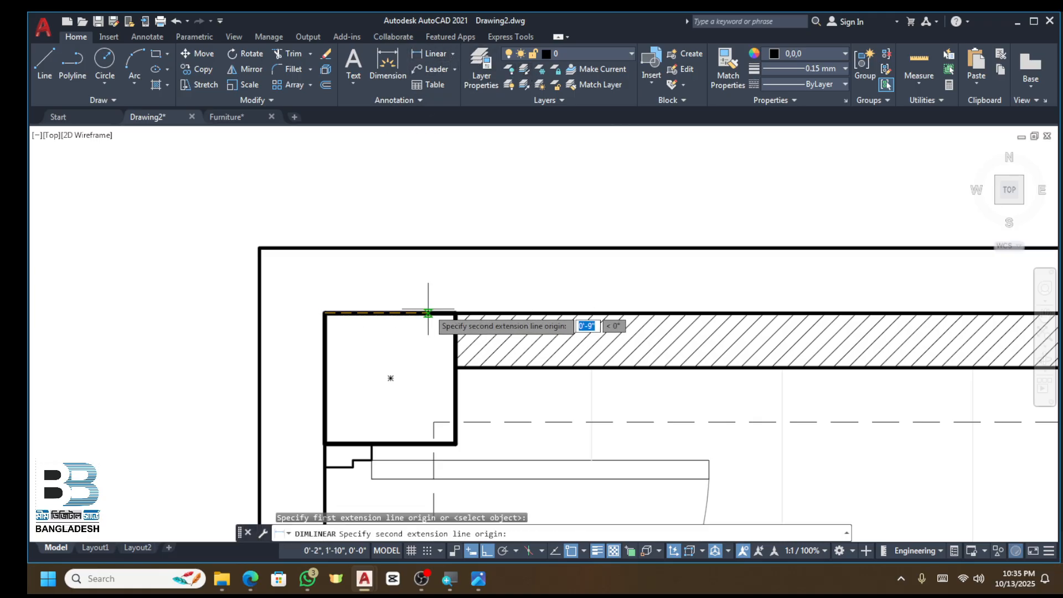
pyautogui.click(456, 313)
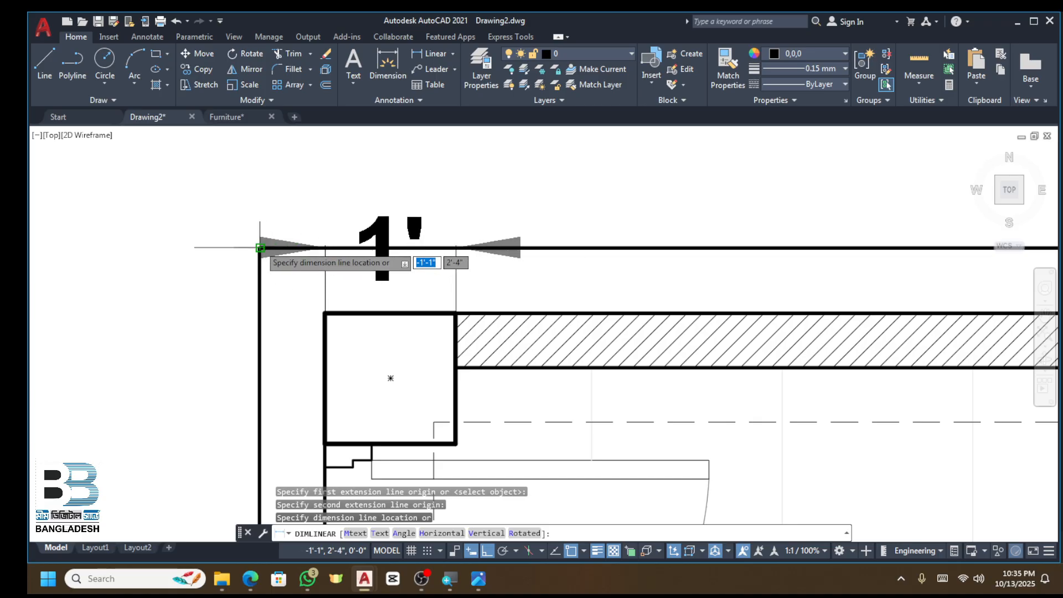
pyautogui.press('Escape')
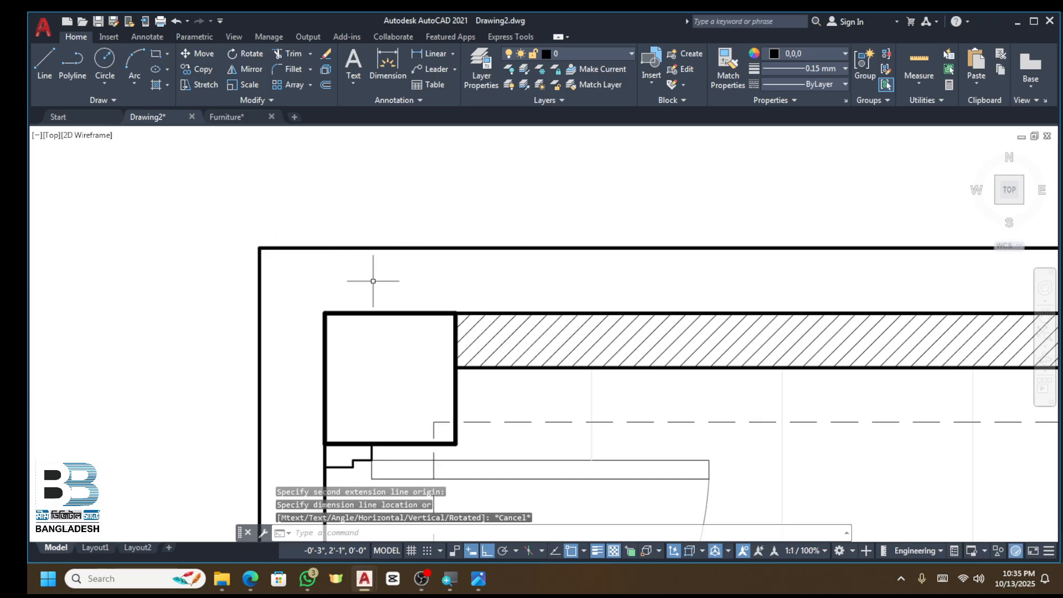
# Step: Modify the Standard dimension style to a text height of 5 and an arrow size of 2.5
pyautogui.write('D')
pyautogui.press('Return')
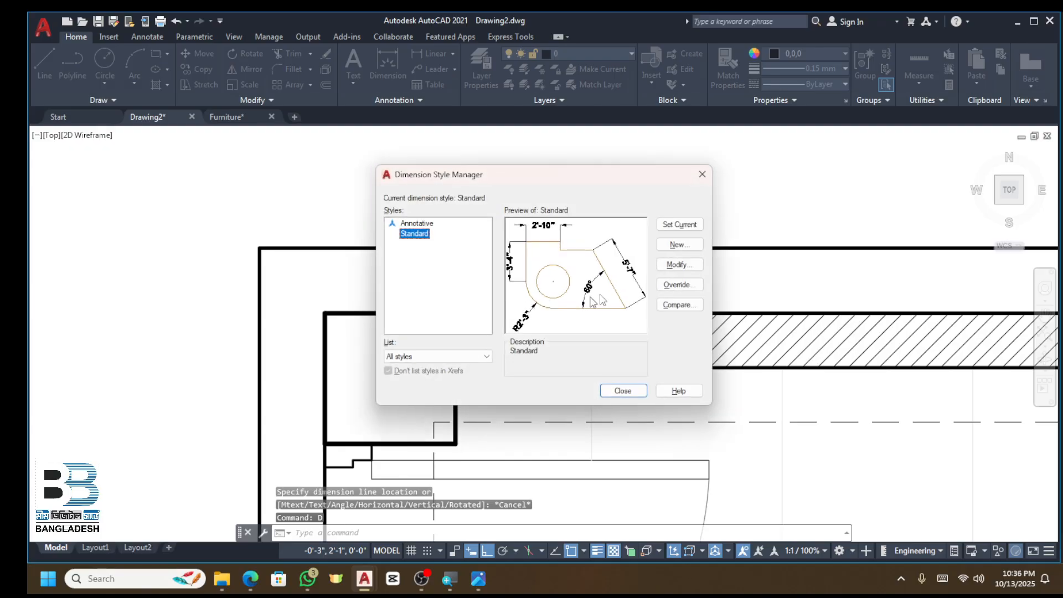
pyautogui.click(679, 265)
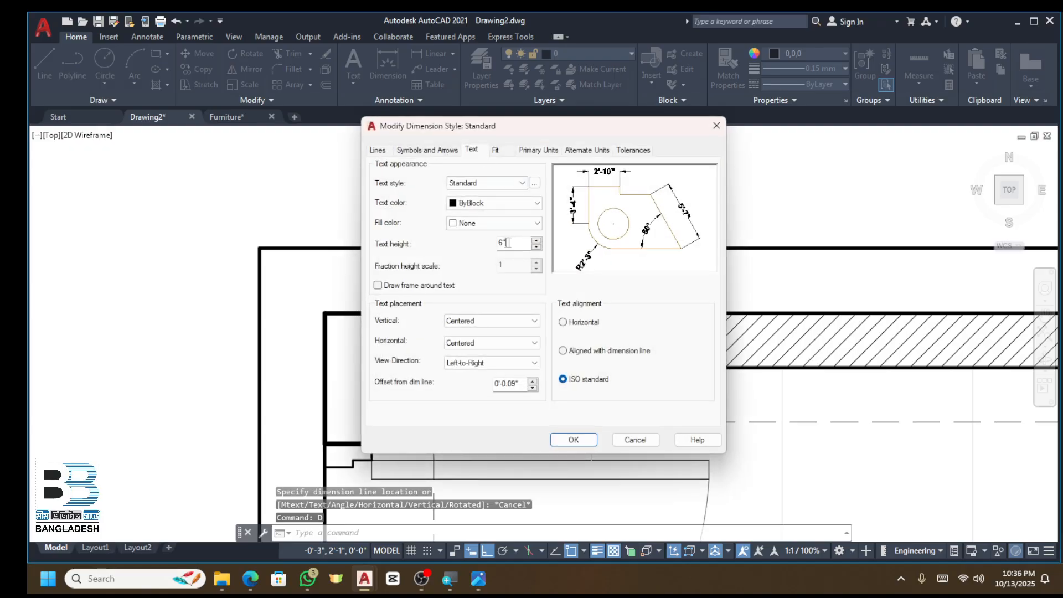
pyautogui.write('5')
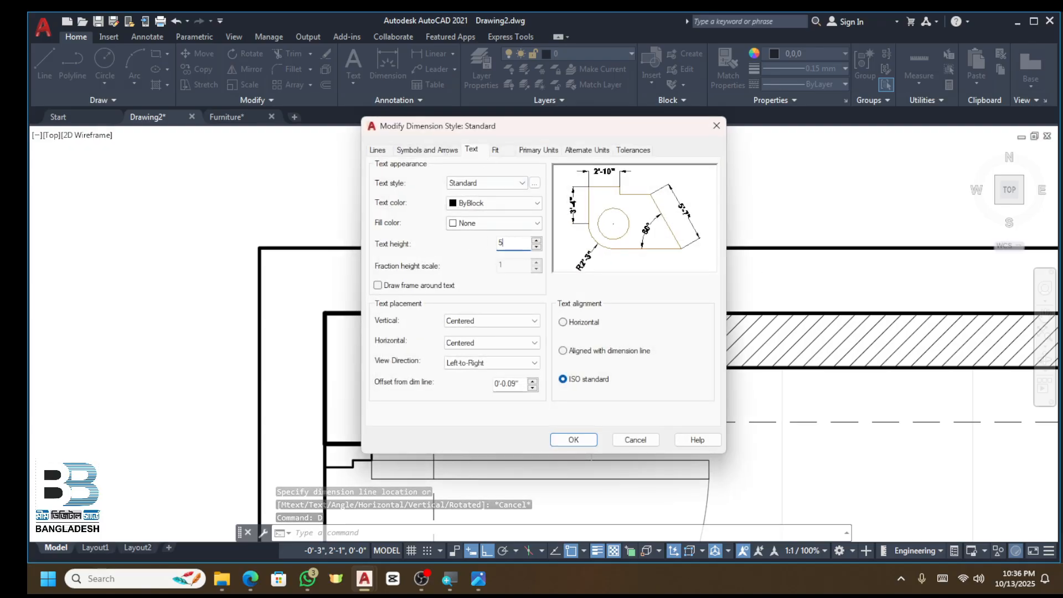
pyautogui.click(449, 150)
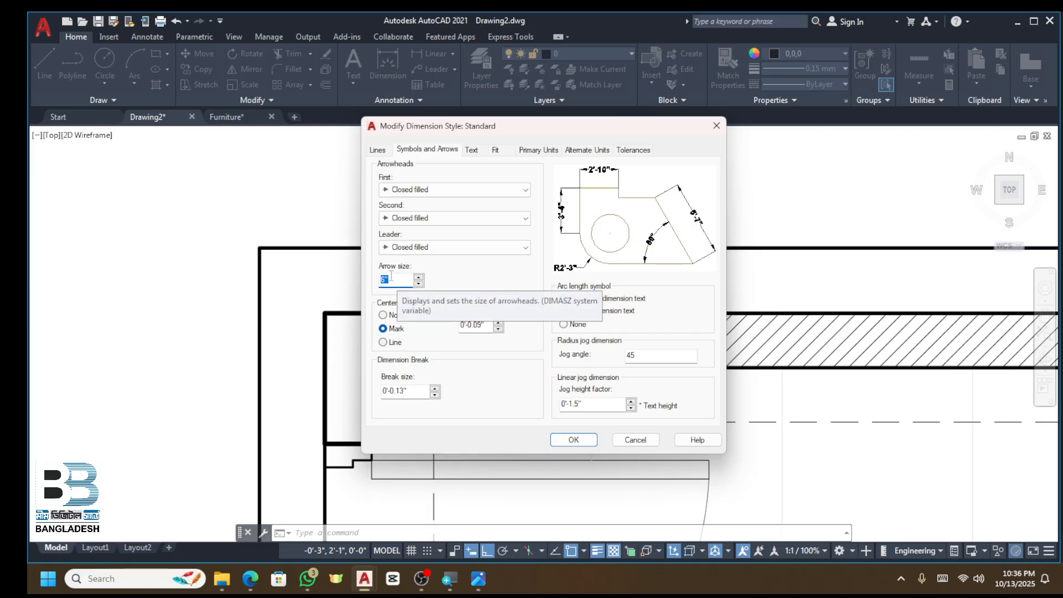
pyautogui.write('2.5')
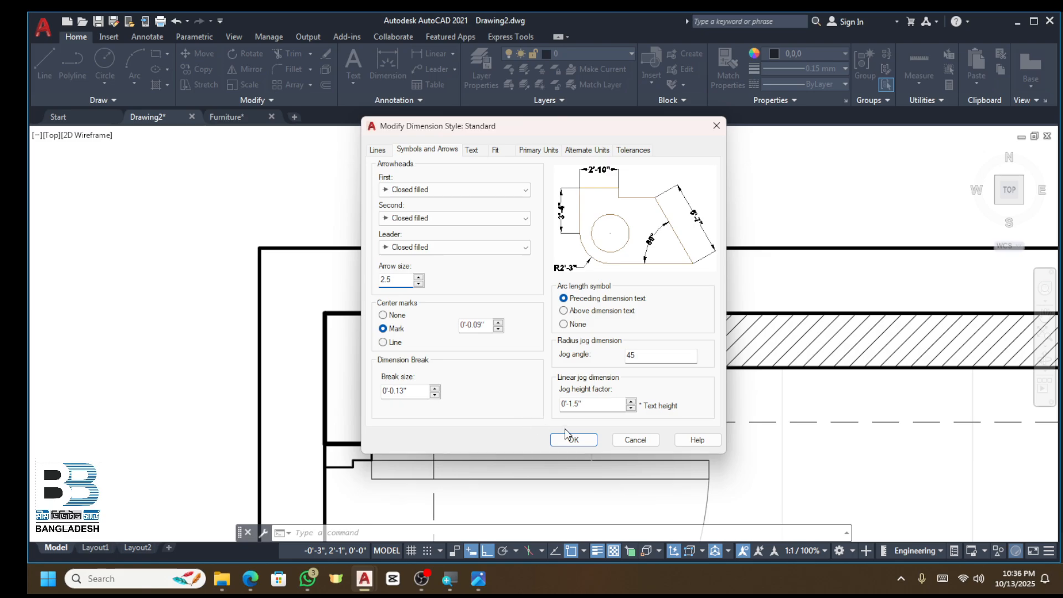
pyautogui.click(572, 437)
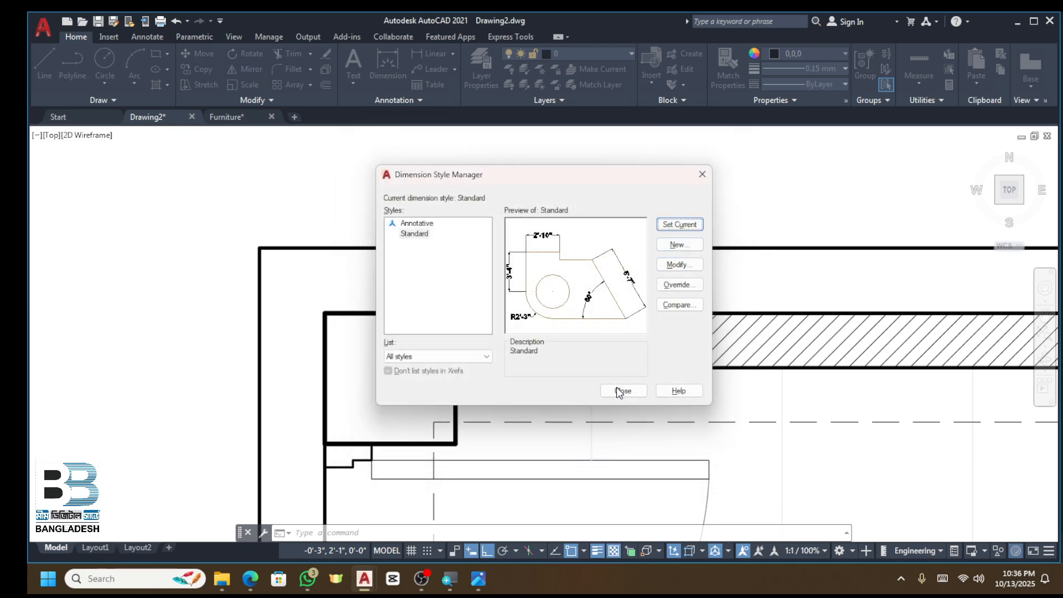
pyautogui.click(621, 391)
# Step: Add a linear dimension across the upper-left column's width, with its dimension line on the offset guide rectangle
pyautogui.moveTo(428, 311); pyautogui.dragTo(453, 276, button='middle')
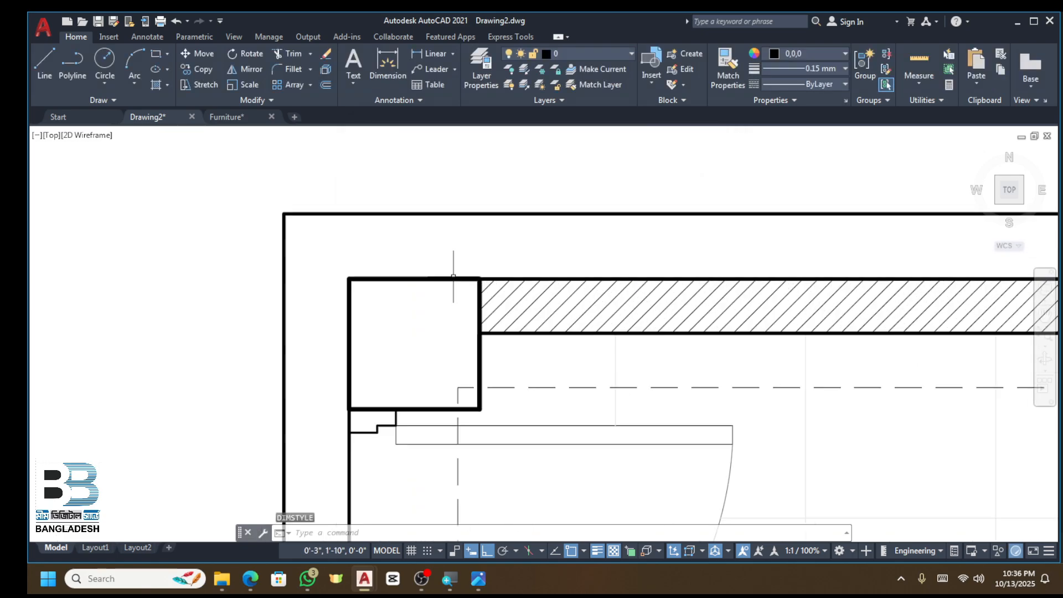
pyautogui.click(433, 53)
pyautogui.click(349, 278)
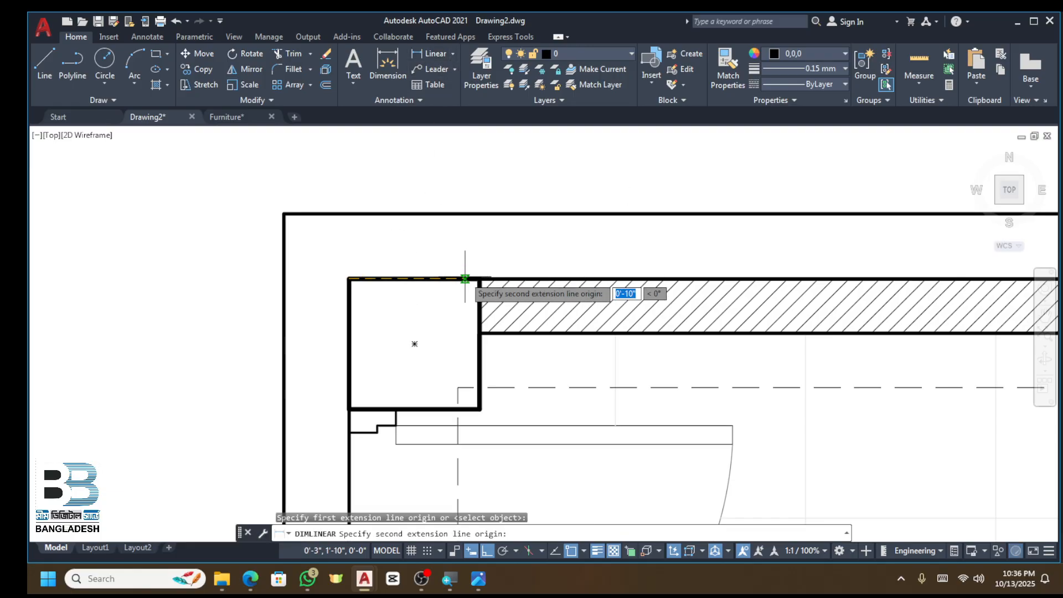
pyautogui.click(479, 278)
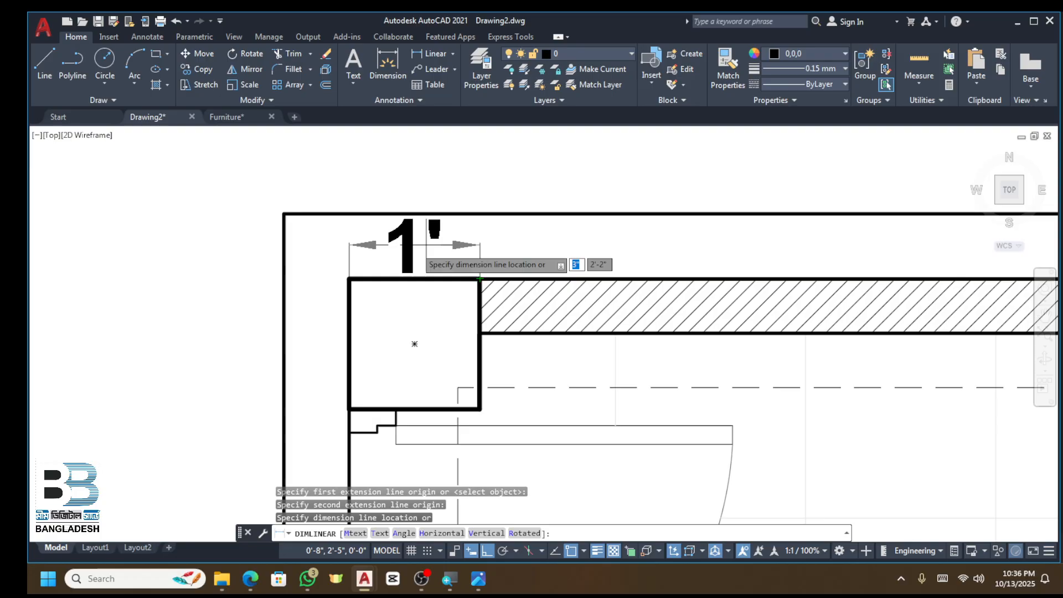
pyautogui.click(285, 213)
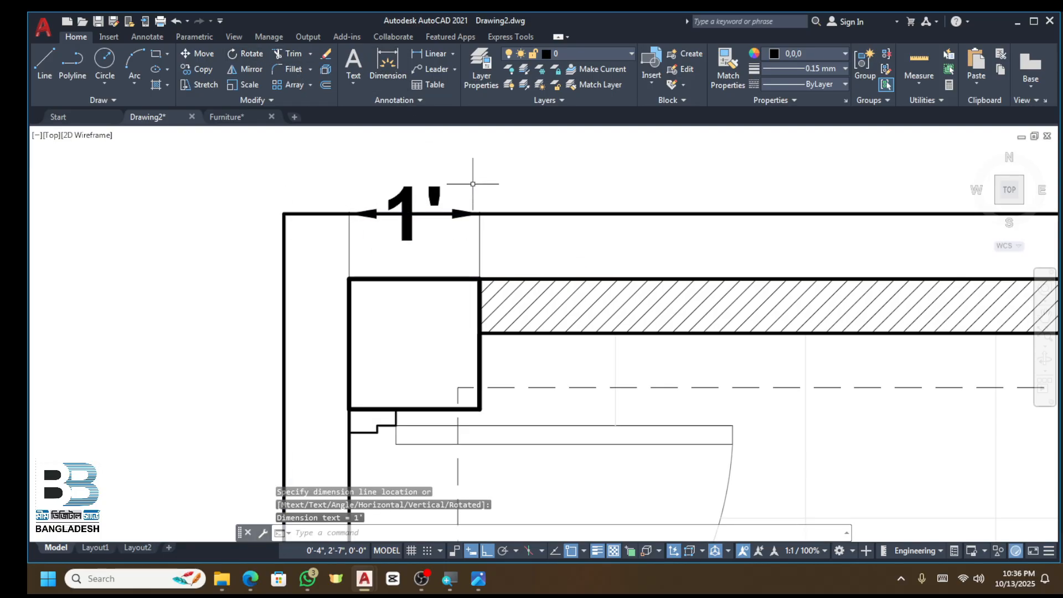
# Step: Dimension the upper wall between the two top columns, placing the dimension line on the guide rectangle
pyautogui.press('Return')
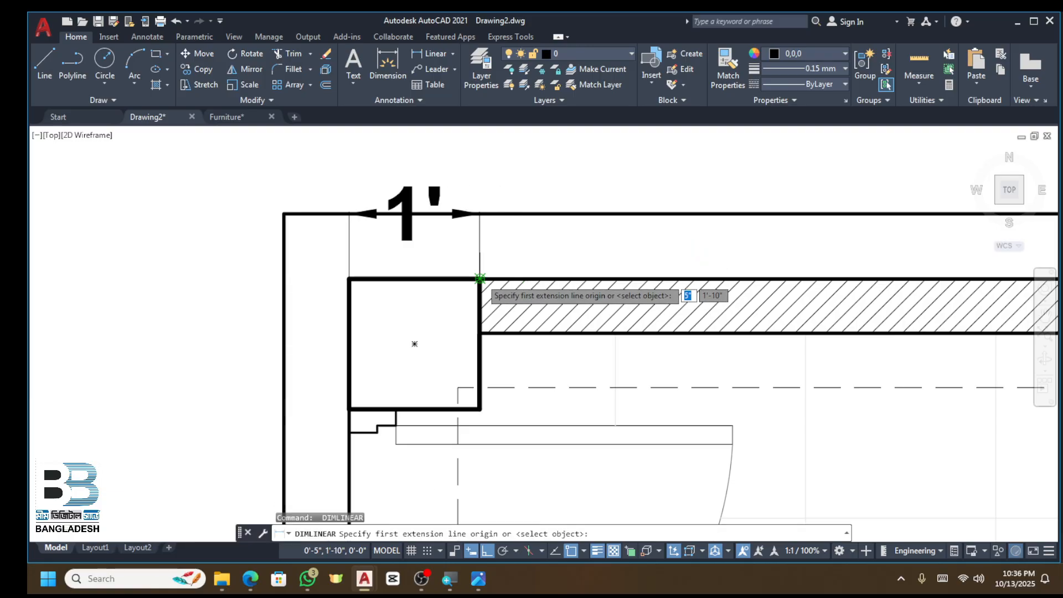
pyautogui.click(479, 278)
pyautogui.scroll(-6, 479, 278)
pyautogui.scroll(5, 775, 301)
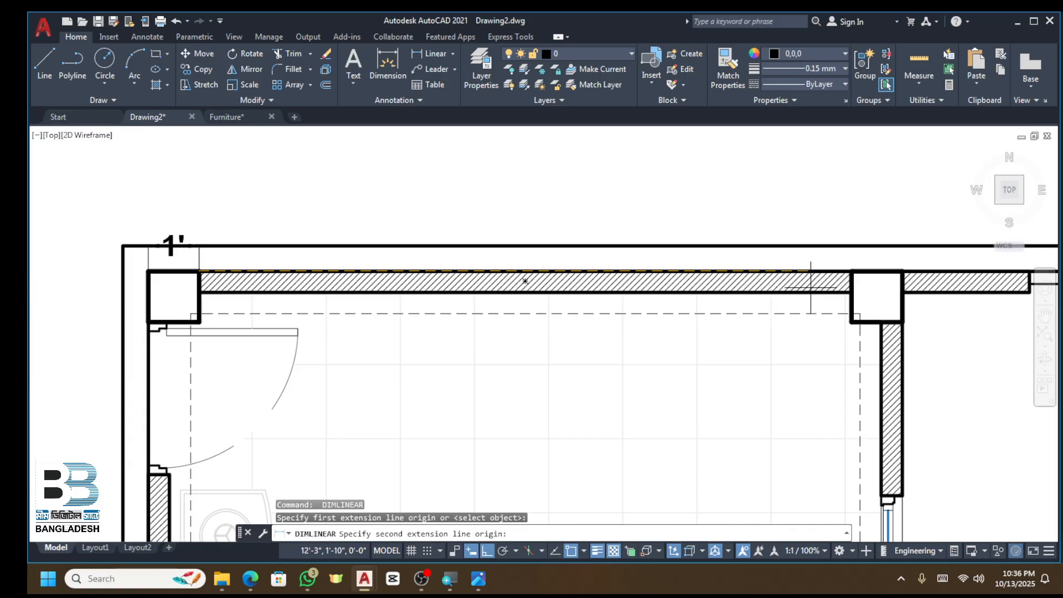
pyautogui.click(852, 271)
pyautogui.scroll(-5, 914, 272)
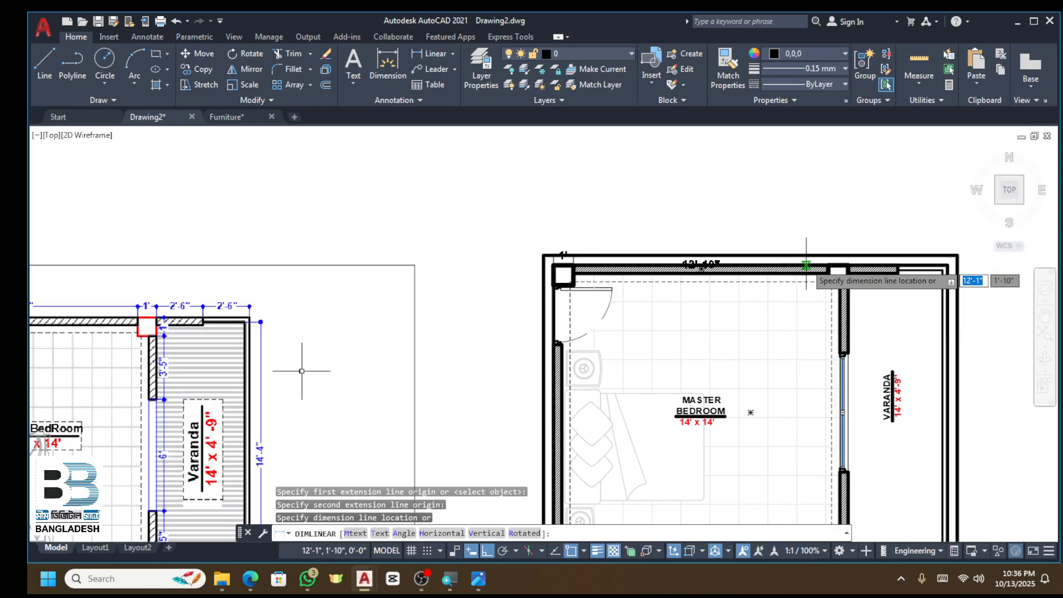
pyautogui.scroll(7, 962, 253)
pyautogui.click(941, 257)
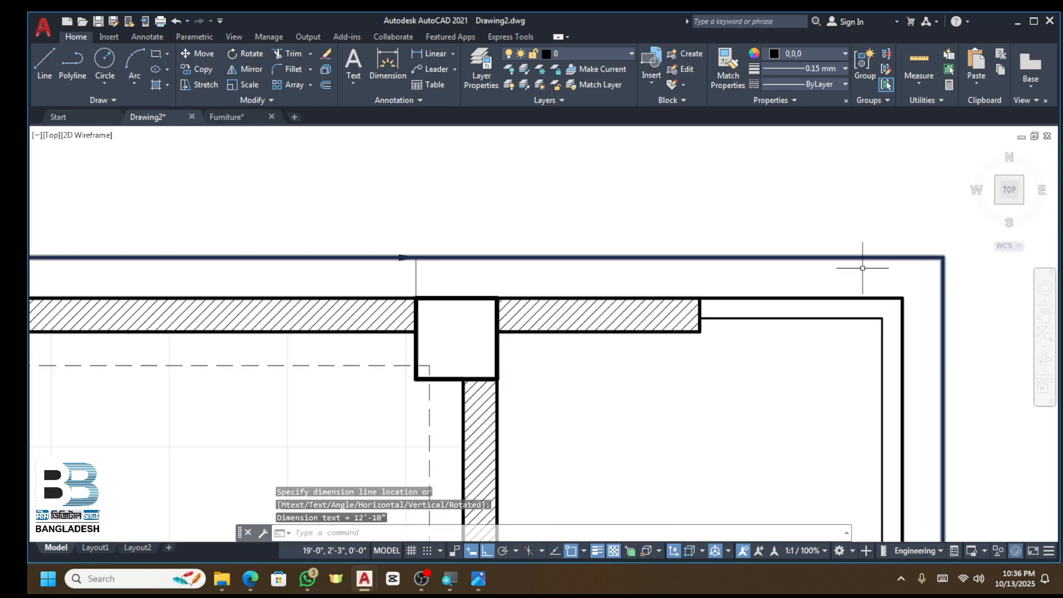
# Step: Dimension the width of the column at the bedroom's upper-right corner along the guide rectangle
pyautogui.scroll(-2, 542, 222)
pyautogui.press('Return')
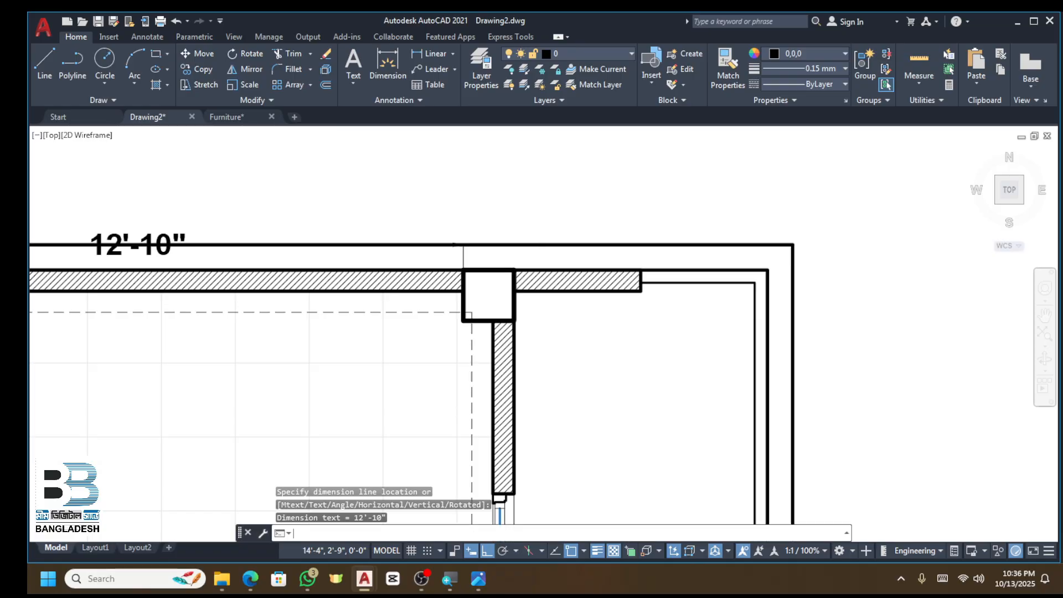
pyautogui.scroll(3, 475, 243)
pyautogui.click(487, 258)
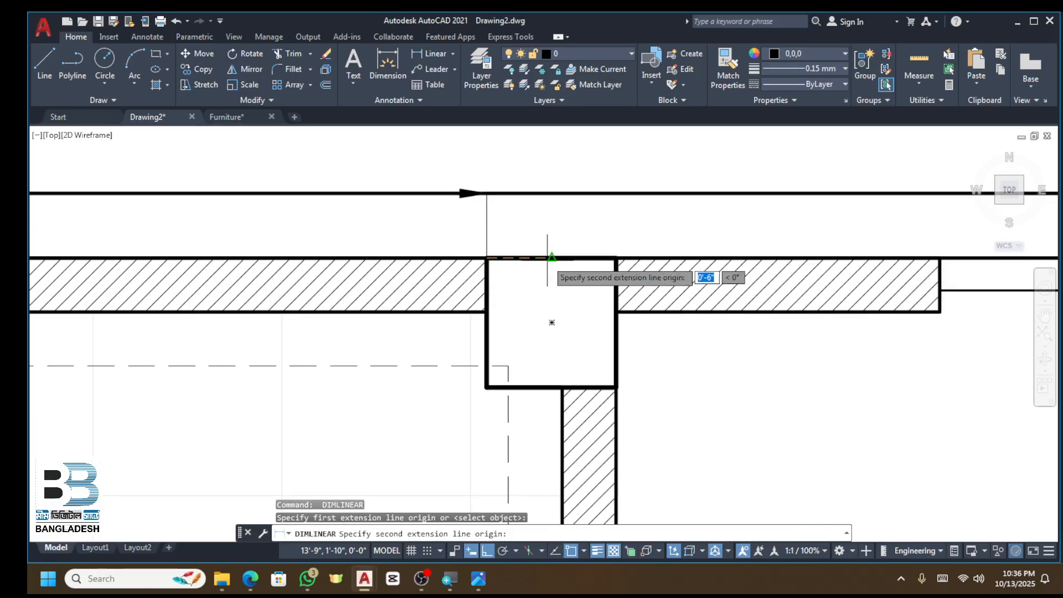
pyautogui.click(616, 258)
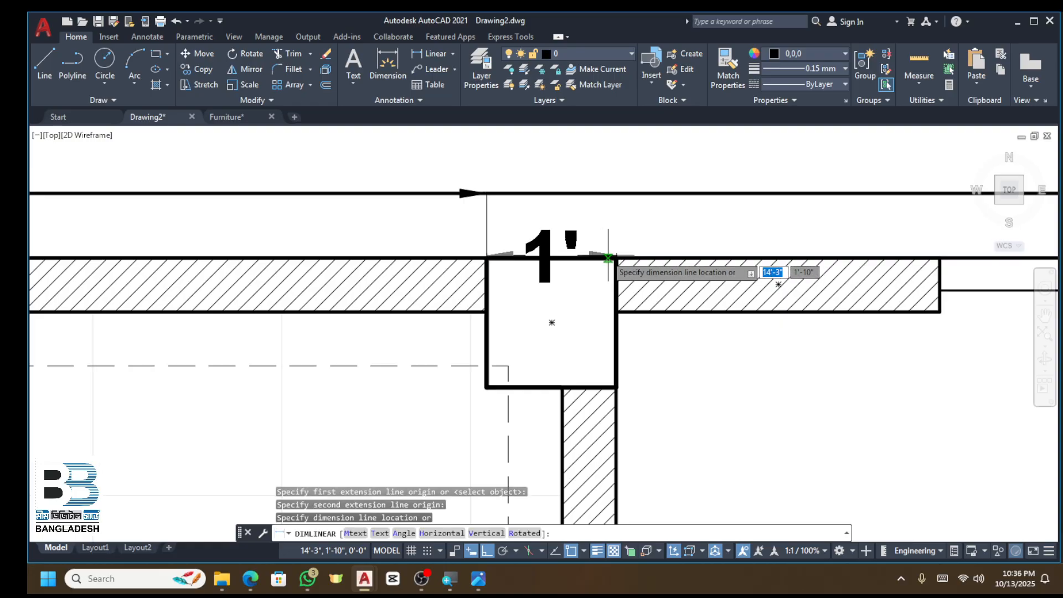
pyautogui.click(487, 193)
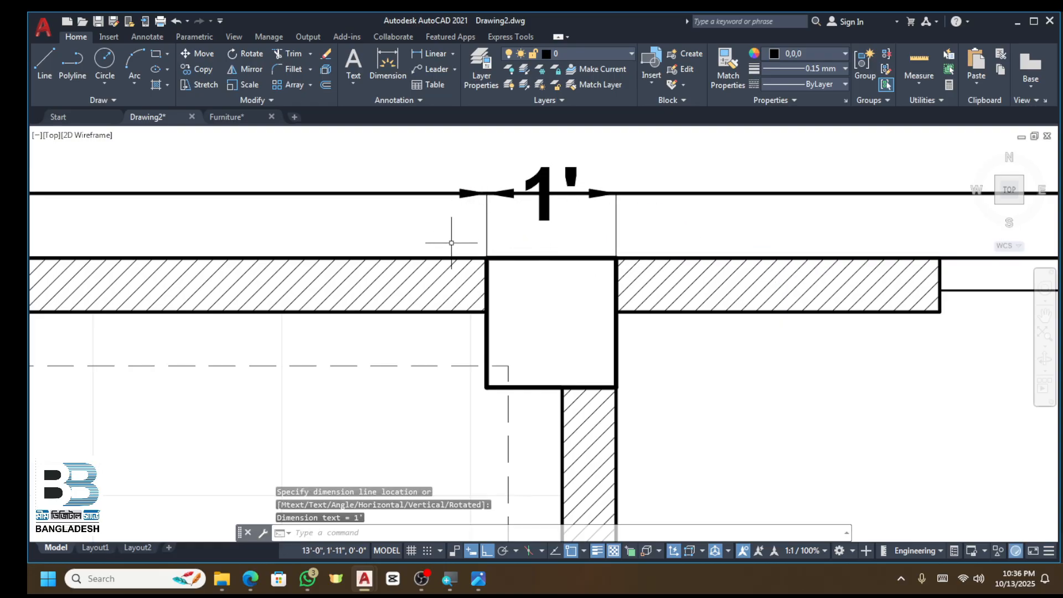
# Step: Dimension the short hatched wall between the upper-right column and the veranda's upper railing along the guide rectangle
pyautogui.press('space')
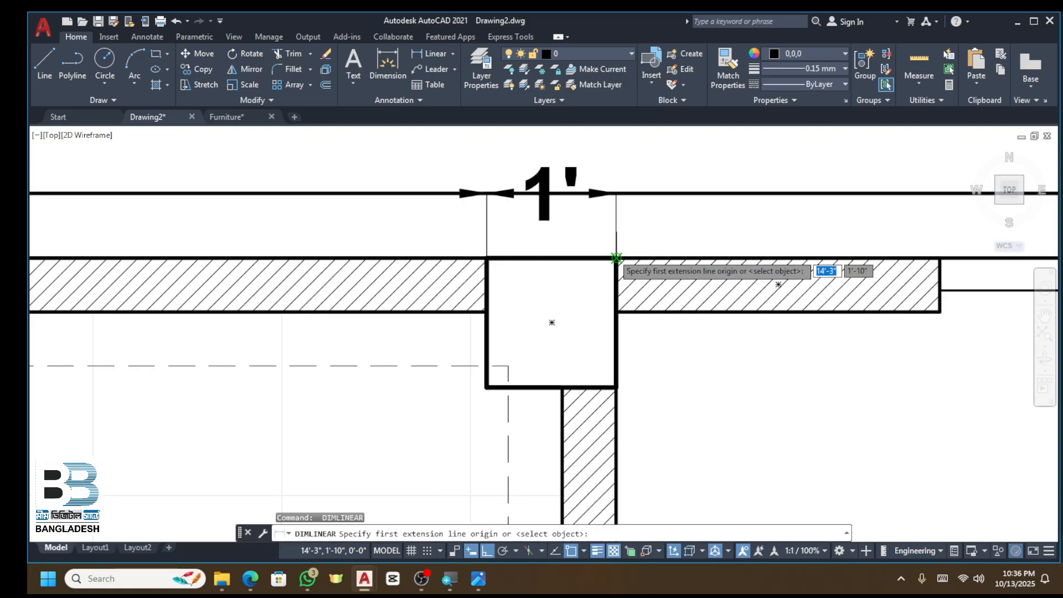
pyautogui.click(616, 258)
pyautogui.scroll(-2, 482, 259)
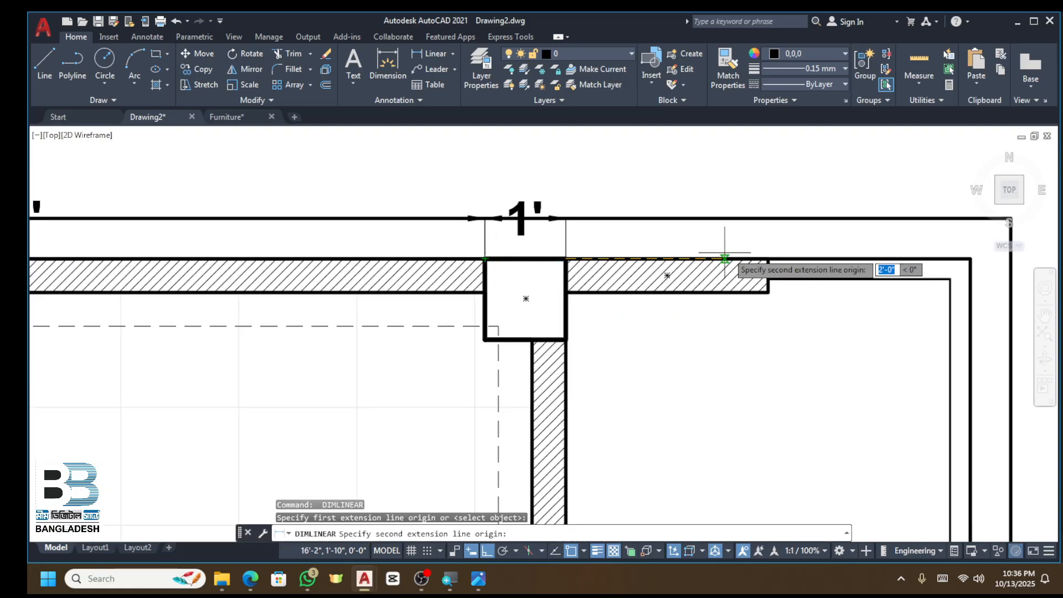
pyautogui.click(768, 257)
pyautogui.scroll(1, 558, 224)
pyautogui.click(559, 217)
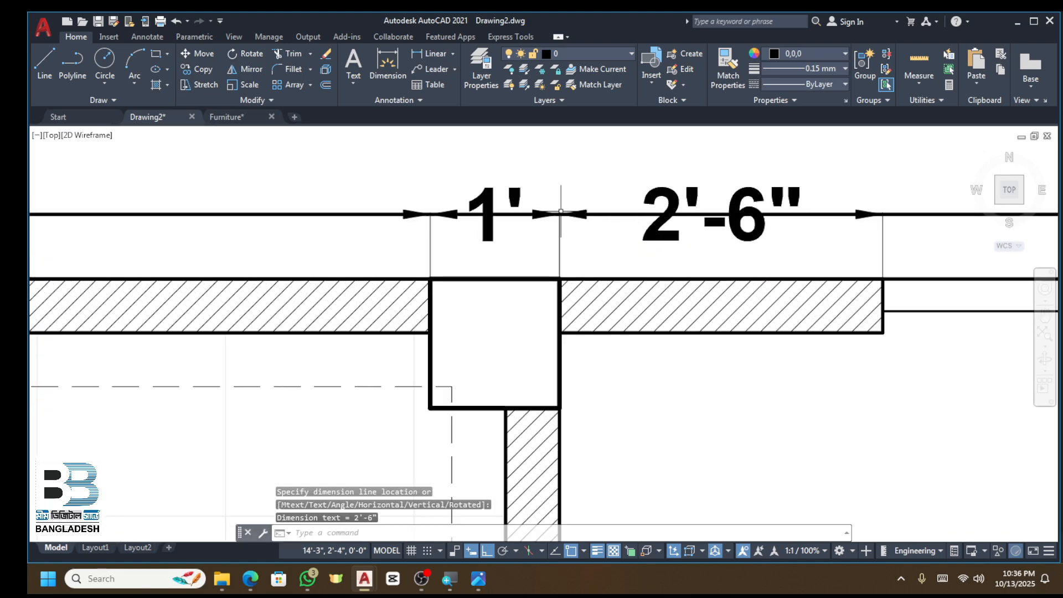
# Step: Dimension the veranda's upper railing from the hatched wall's end to the outer corner, aligned with the guide rectangle
pyautogui.scroll(-3, 526, 228)
pyautogui.click(433, 55)
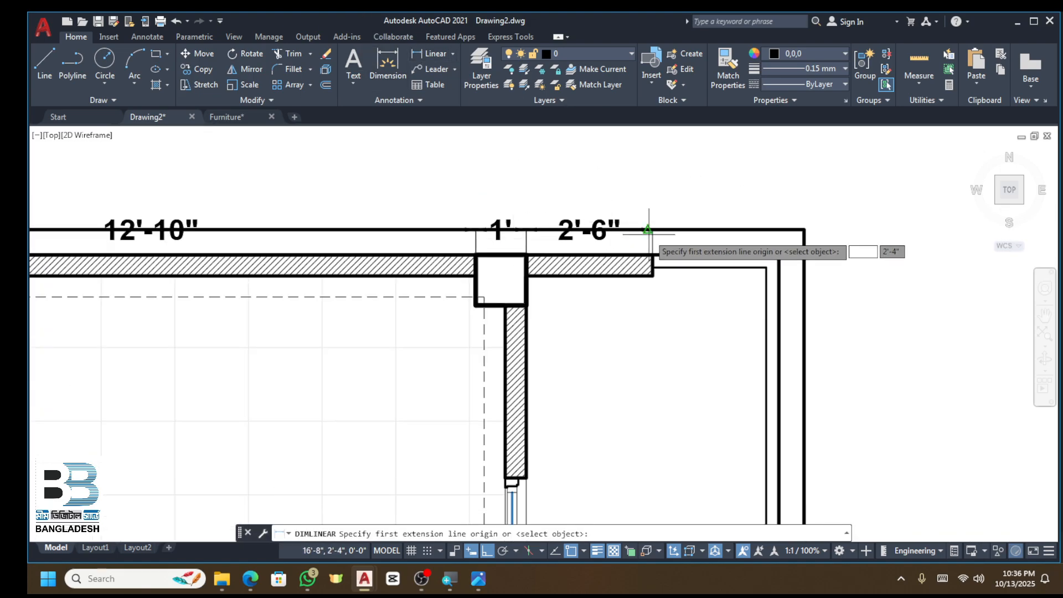
pyautogui.click(589, 260)
pyautogui.click(773, 255)
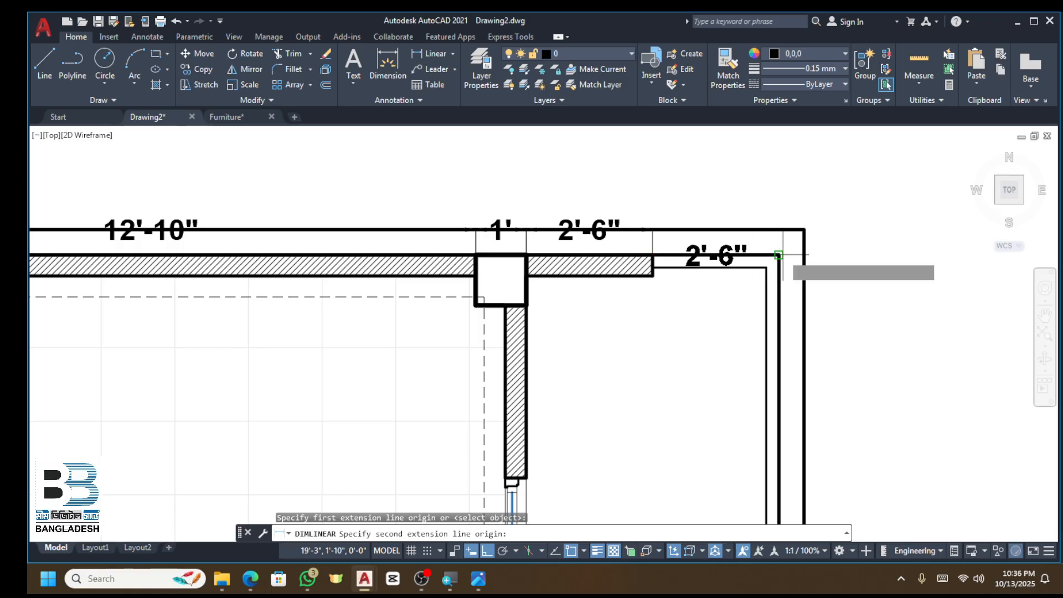
pyautogui.click(800, 228)
# Step: Add a vertical dimension along the veranda's full outer side, placed on the right edge of the guide rectangle
pyautogui.press('Return')
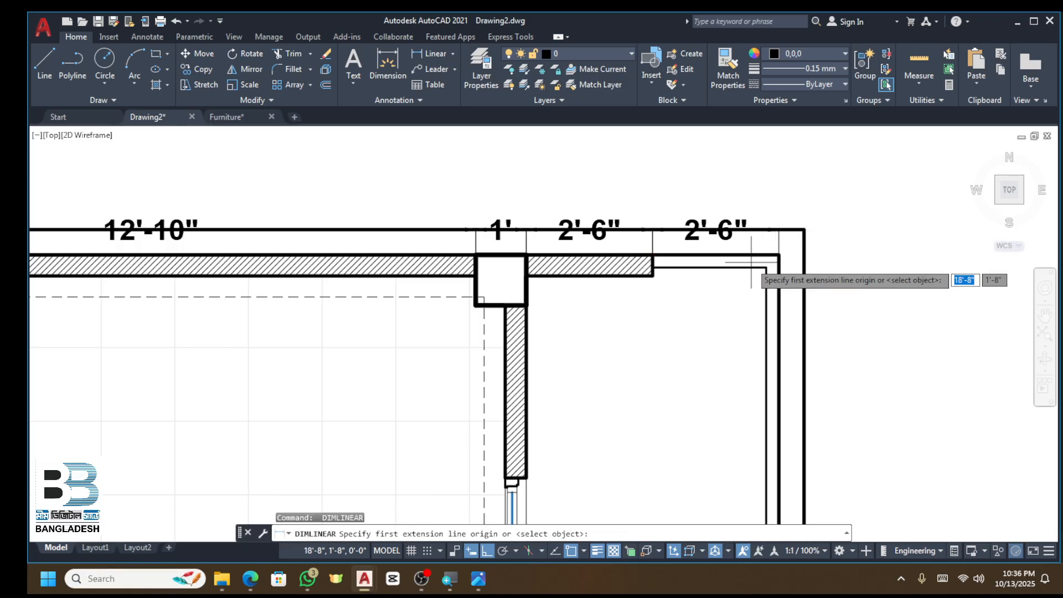
pyautogui.click(779, 256)
pyautogui.scroll(-5, 777, 250)
pyautogui.scroll(3, 775, 420)
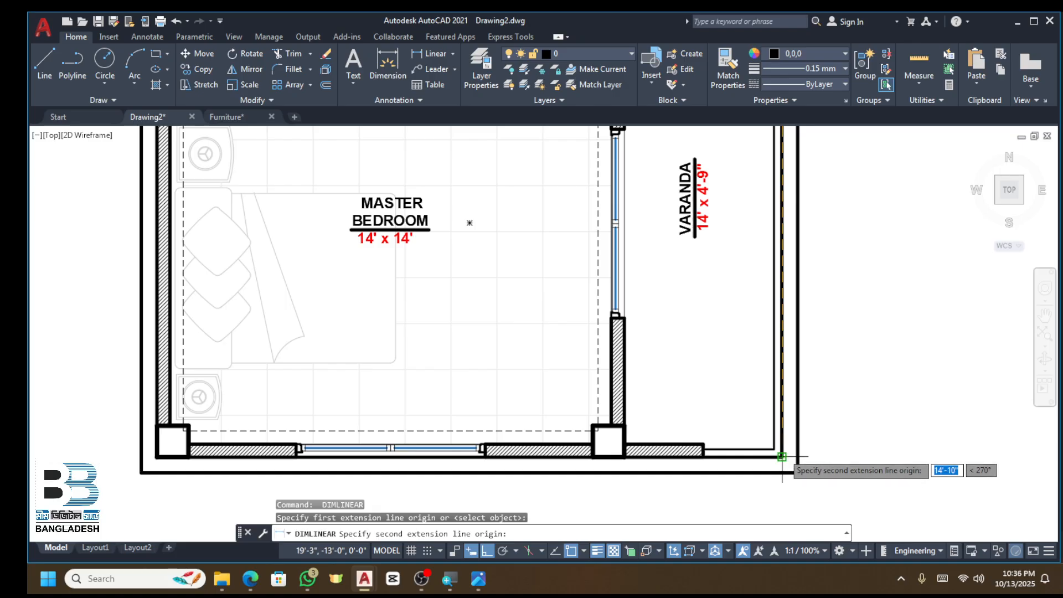
pyautogui.click(782, 457)
pyautogui.click(797, 468)
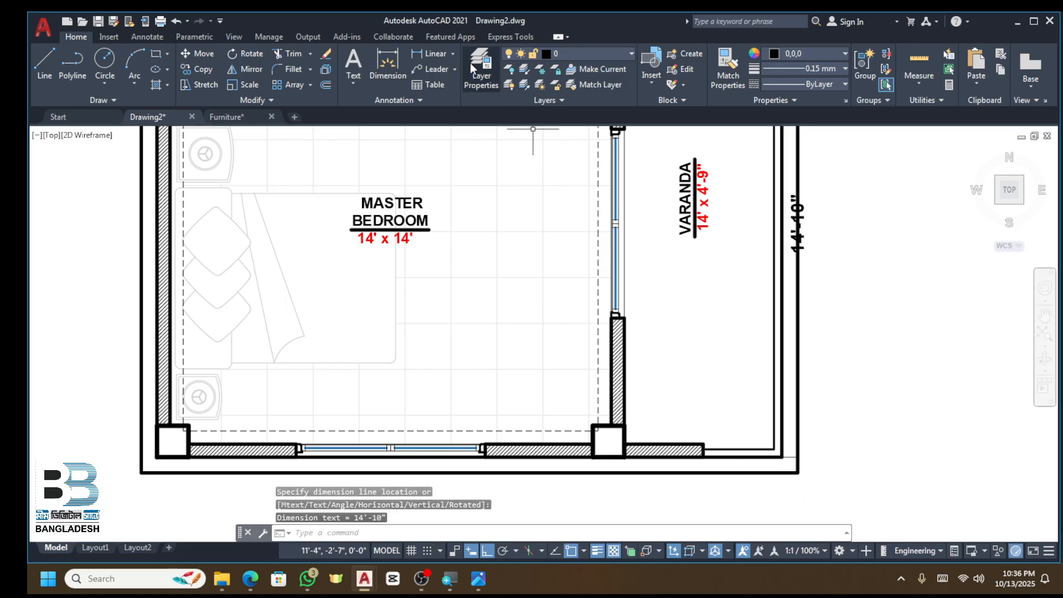
# Step: Dimension the veranda's lower railing from the outer corner to the hatched wall's end on the lower guide line
pyautogui.click(435, 53)
pyautogui.scroll(4, 800, 445)
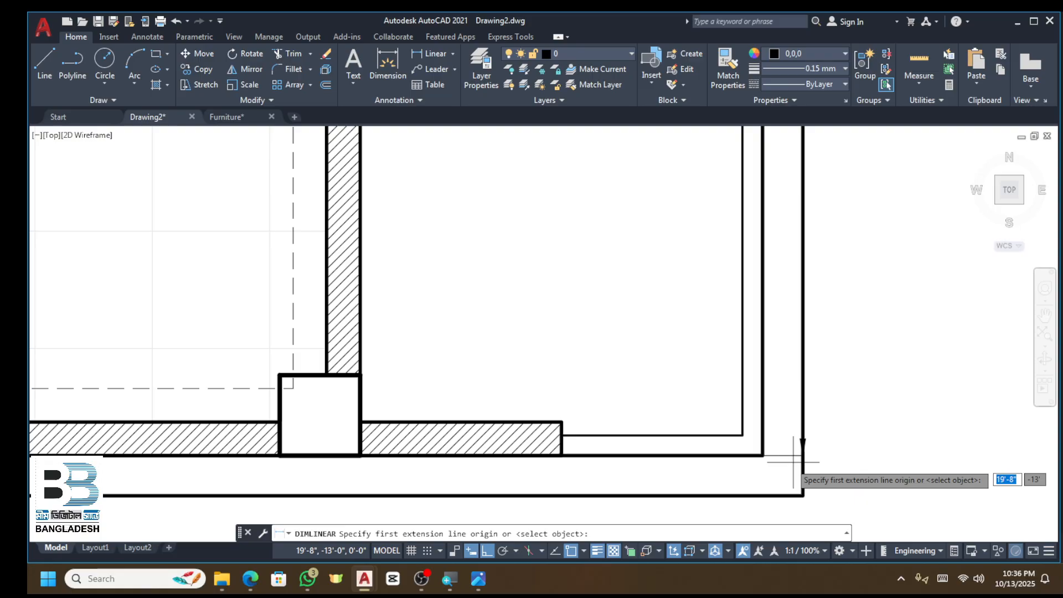
pyautogui.click(763, 454)
pyautogui.click(562, 455)
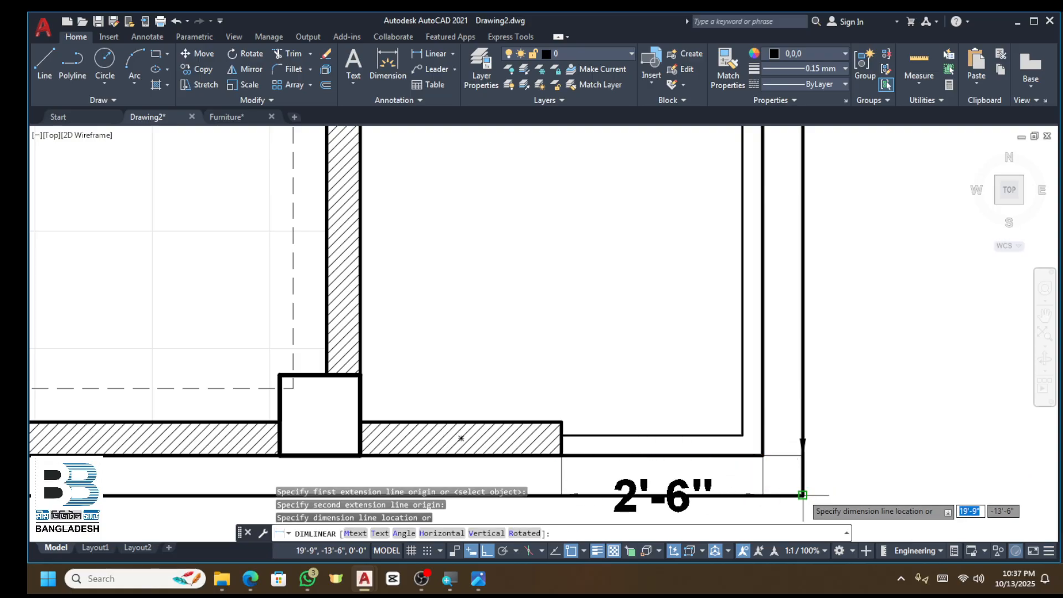
pyautogui.click(802, 494)
# Step: Dimension the short hatched wall between the veranda's lower railing and the lower-right column on the lower guide line
pyautogui.moveTo(582, 512); pyautogui.dragTo(699, 356, button='middle')
pyautogui.press('space')
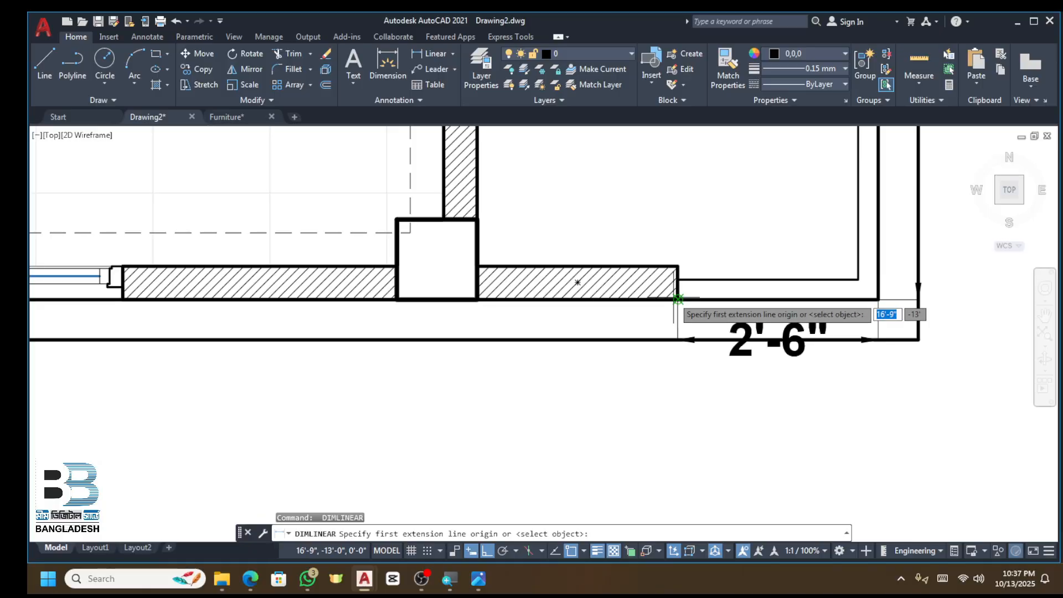
pyautogui.click(678, 299)
pyautogui.click(477, 299)
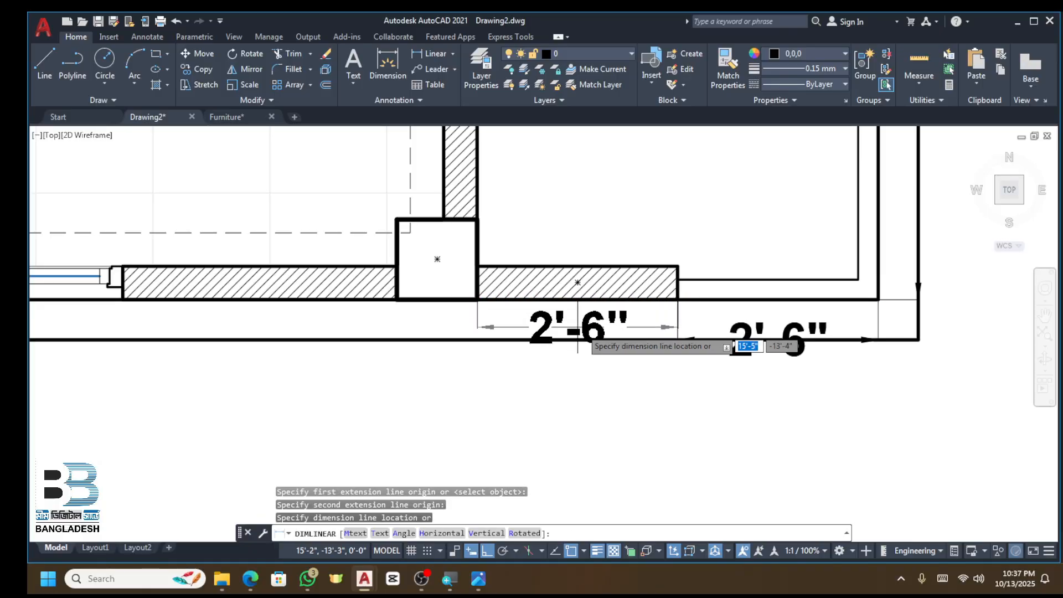
pyautogui.click(677, 338)
# Step: Dimension the width of the bedroom's lower-right column, in line with the neighbouring dimensions on the lower guide line
pyautogui.press('space')
pyautogui.press('space')
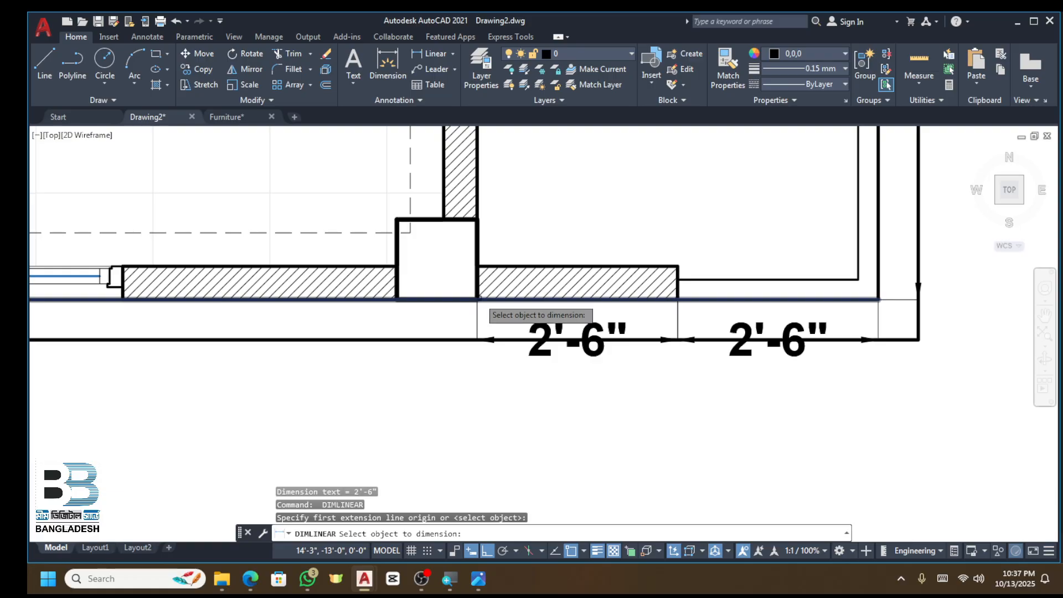
pyautogui.press('Escape')
pyautogui.press('space')
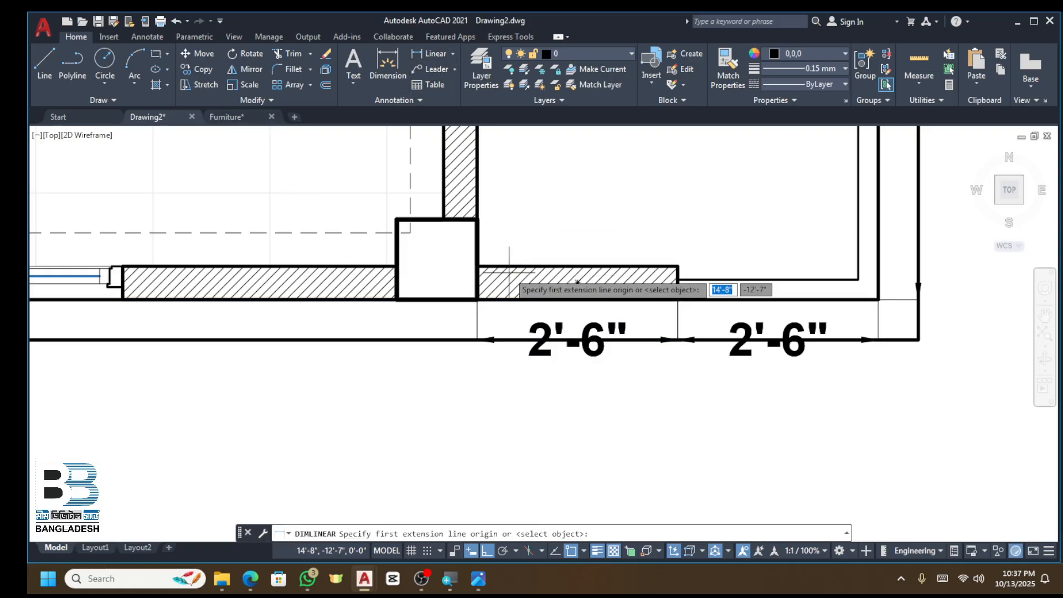
pyautogui.click(477, 299)
pyautogui.click(397, 300)
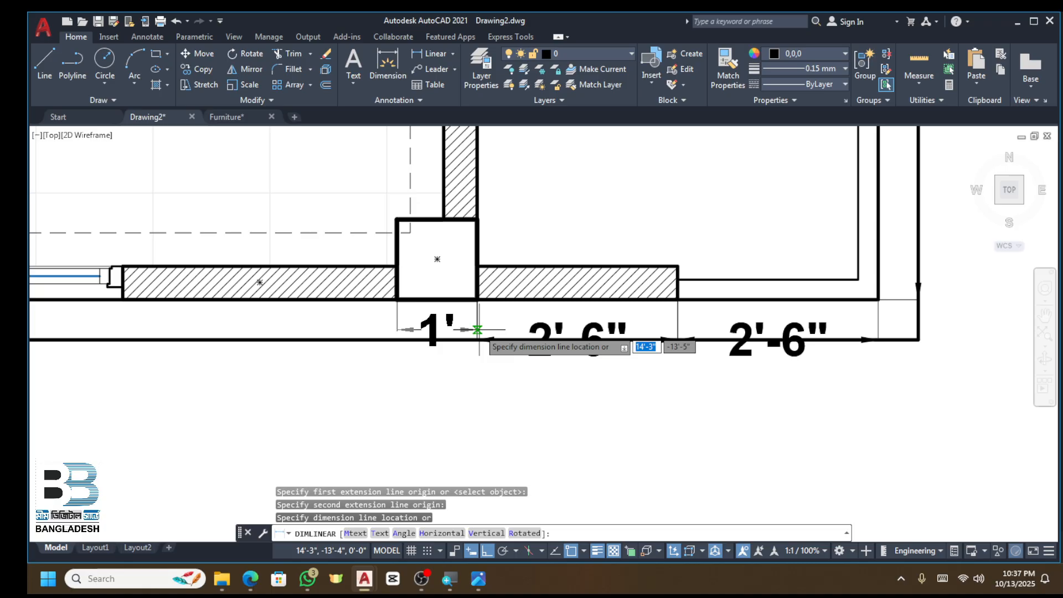
pyautogui.click(424, 338)
# Step: Dimension the lower wall from the lower-right column to the window's right jamb on the lower guide line
pyautogui.press('space')
pyautogui.click(397, 299)
pyautogui.scroll(-4, 470, 327)
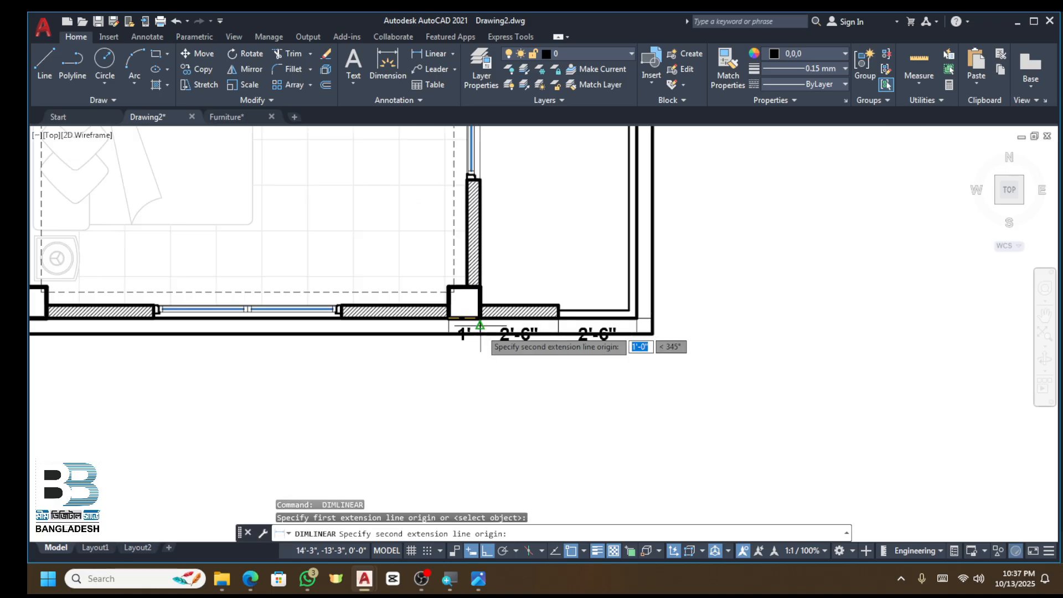
pyautogui.scroll(4, 343, 315)
pyautogui.click(341, 322)
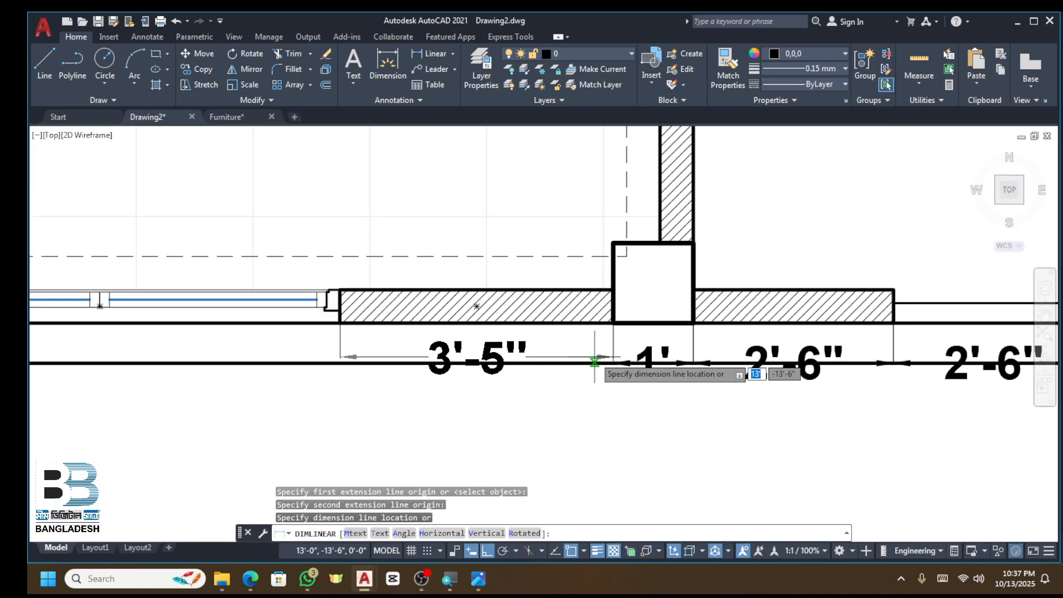
pyautogui.click(608, 363)
# Step: Dimension the full width of the lower wall's window opening on the lower guide line
pyautogui.scroll(6, 603, 370)
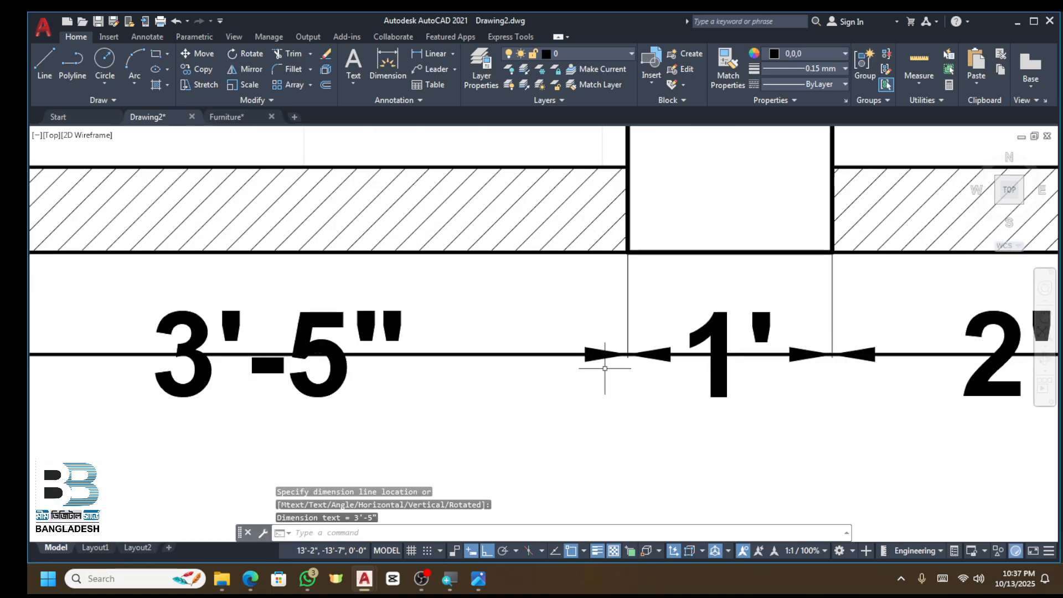
pyautogui.scroll(-6, 635, 367)
pyautogui.scroll(1, 409, 350)
pyautogui.press('Return')
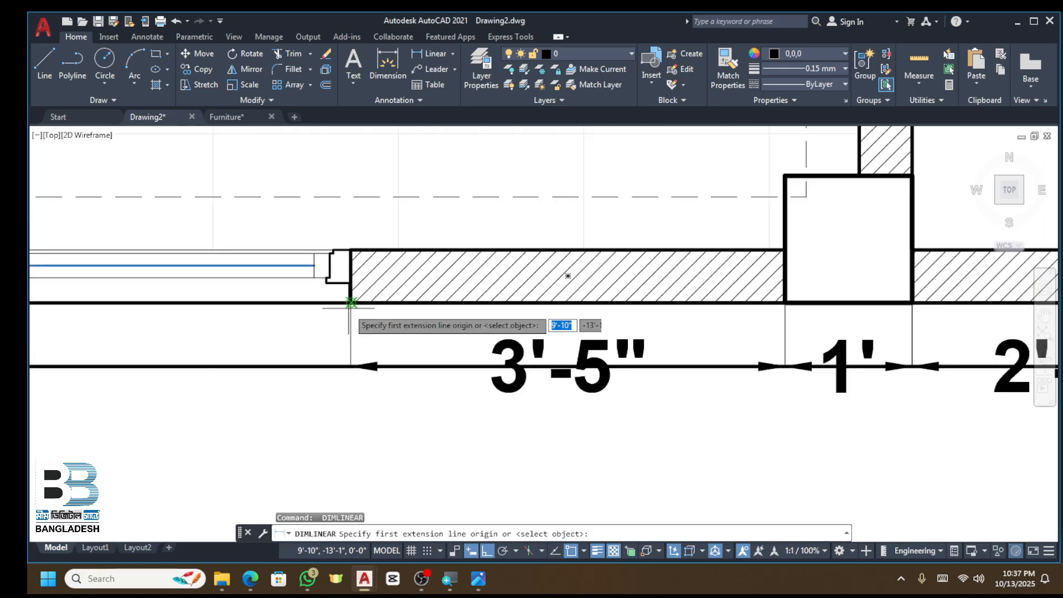
pyautogui.click(350, 302)
pyautogui.scroll(-5, 365, 321)
pyautogui.scroll(3, 298, 343)
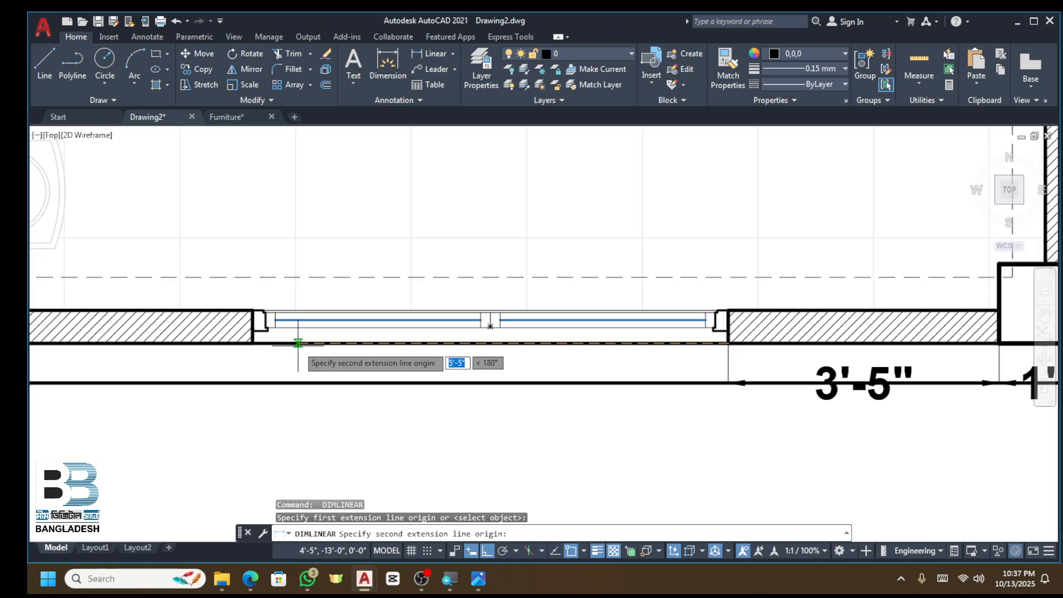
pyautogui.click(253, 343)
pyautogui.click(728, 382)
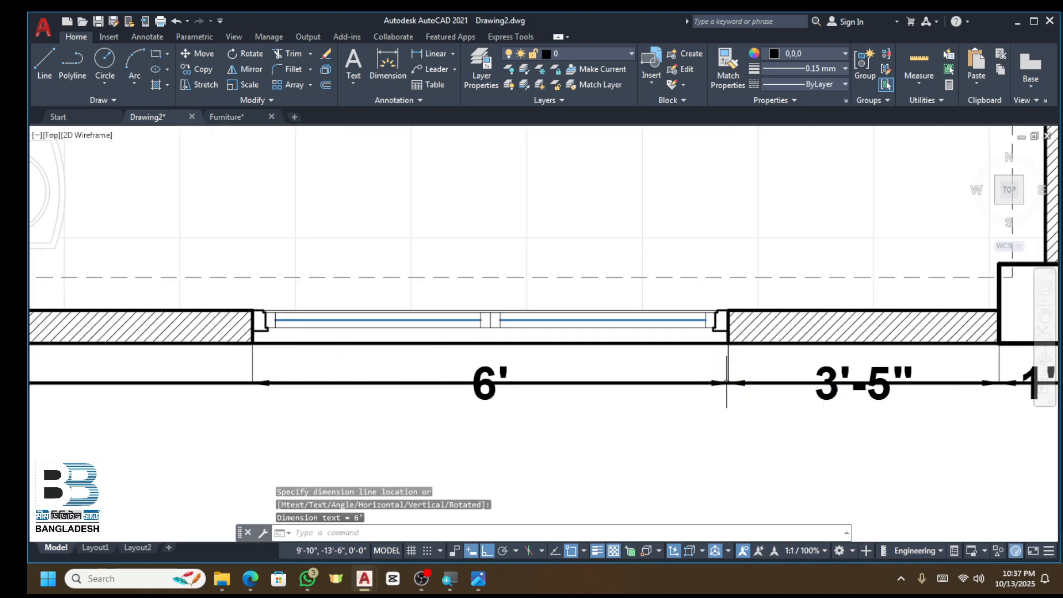
# Step: Dimension the lower wall from the window's left jamb to the lower-left column on the lower guide line
pyautogui.scroll(-4, 522, 408)
pyautogui.press('Return')
pyautogui.scroll(4, 522, 379)
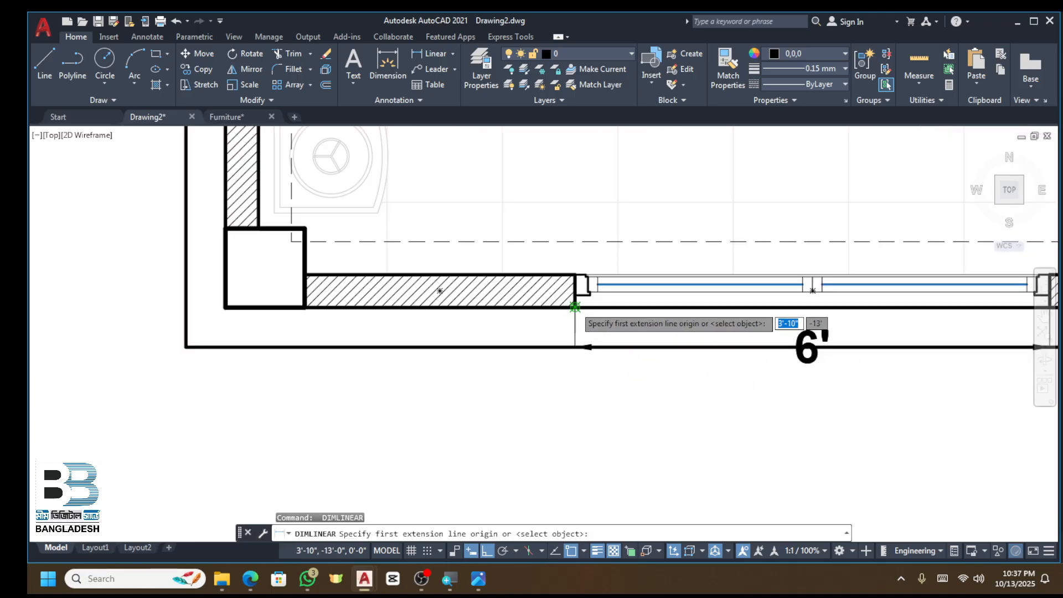
pyautogui.click(574, 307)
pyautogui.click(304, 307)
pyautogui.scroll(3, 508, 346)
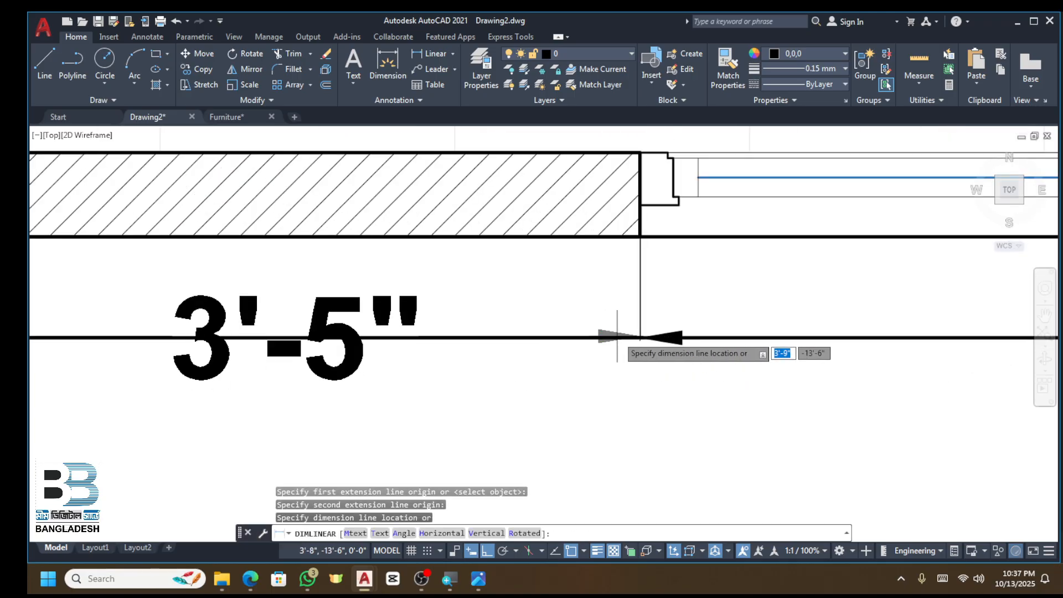
pyautogui.click(561, 347)
pyautogui.scroll(-4, 450, 368)
# Step: Dimension the width of the bedroom's lower-left column on the lower guide line
pyautogui.scroll(4, 413, 335)
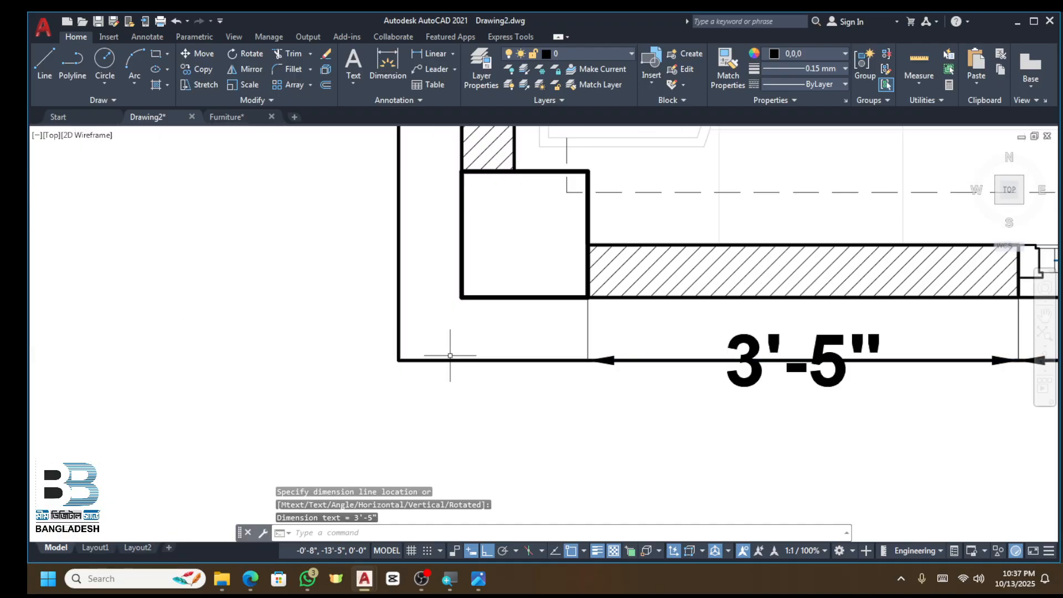
pyautogui.scroll(-4, 468, 357)
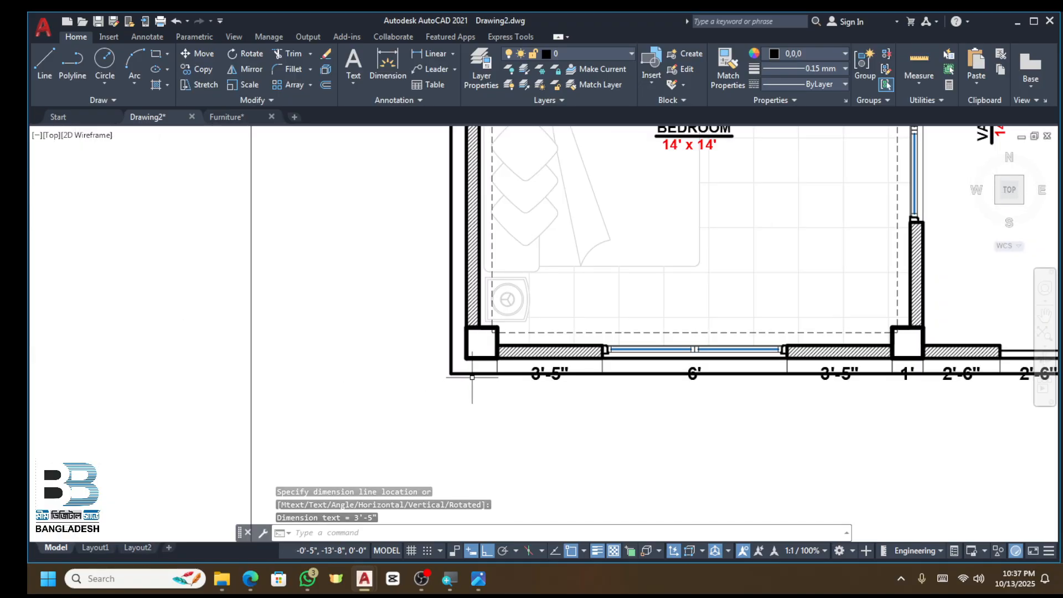
pyautogui.scroll(3, 509, 374)
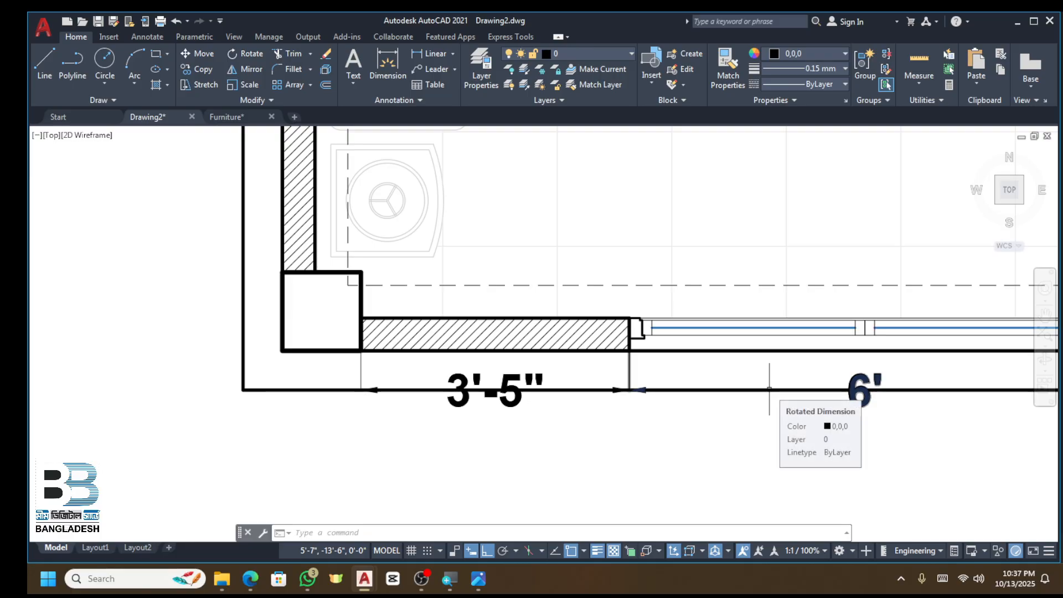
pyautogui.click(430, 54)
pyautogui.click(361, 349)
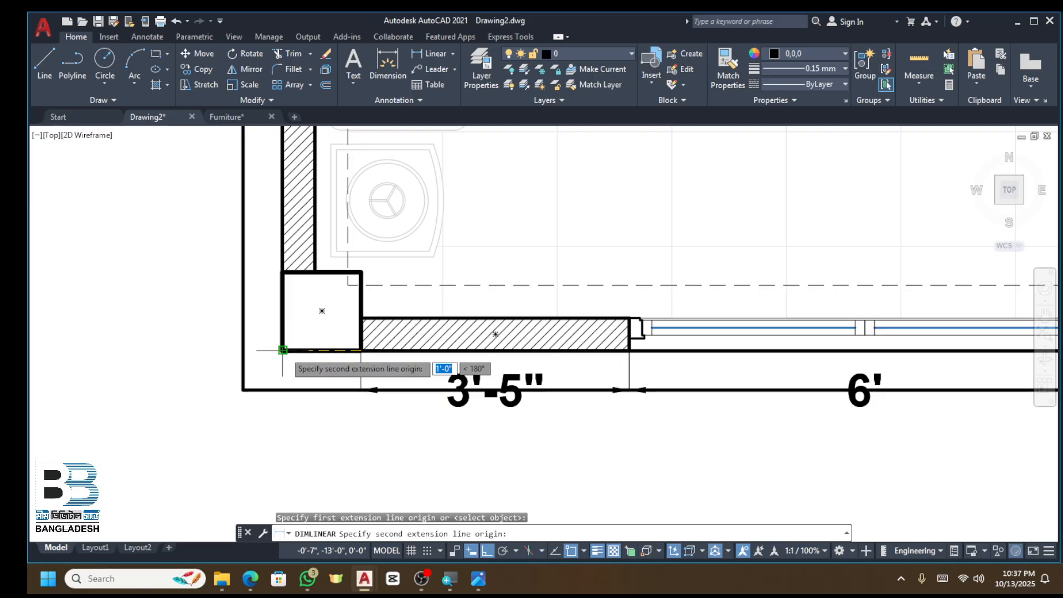
pyautogui.click(282, 350)
pyautogui.click(283, 390)
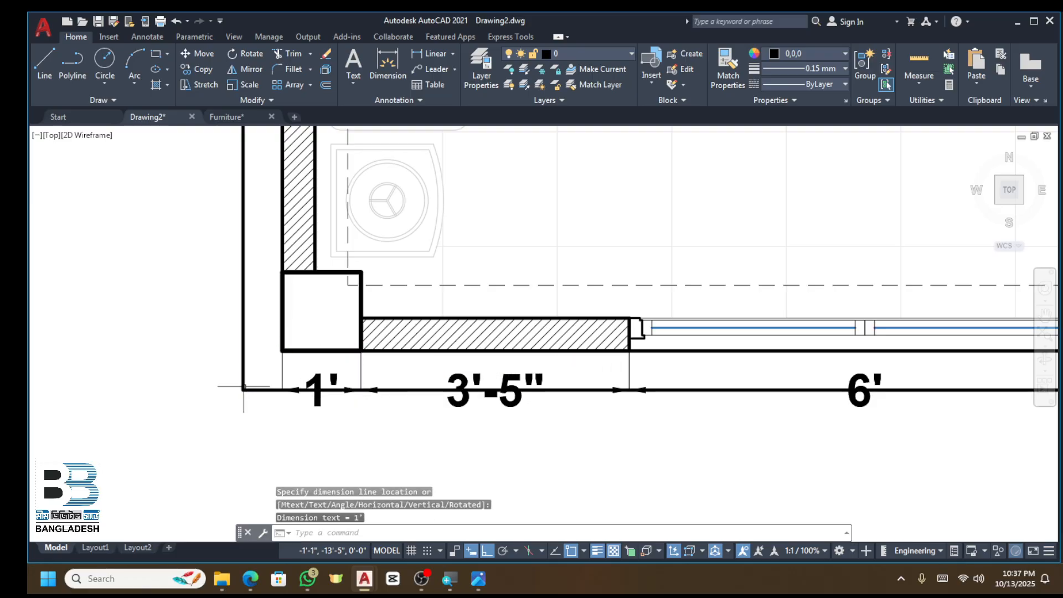
# Step: Dimension the height of the bedroom's lower-left column on the left guide line
pyautogui.click(430, 62)
pyautogui.click(283, 349)
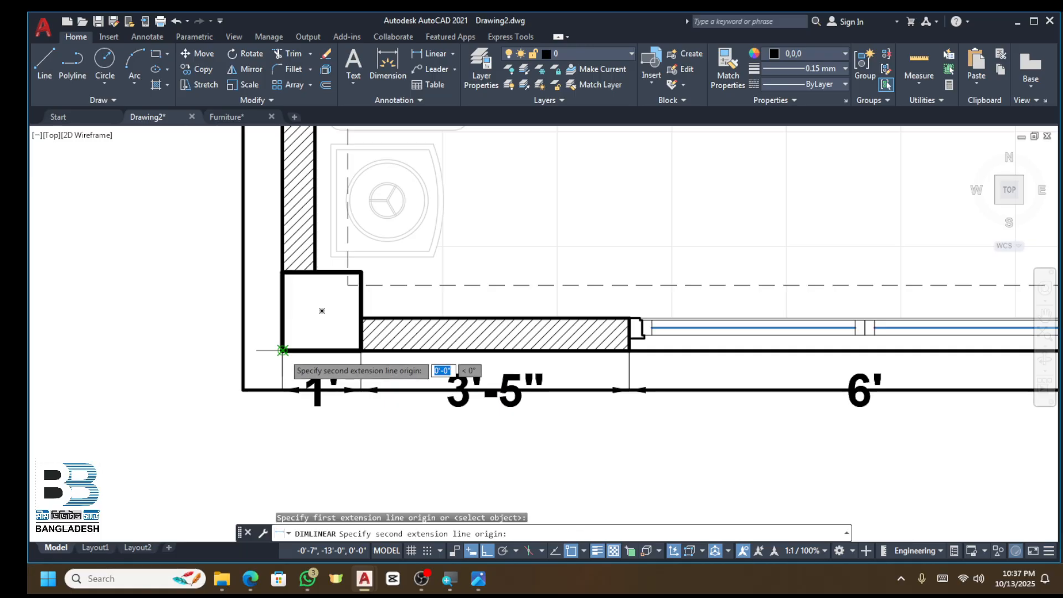
pyautogui.click(282, 272)
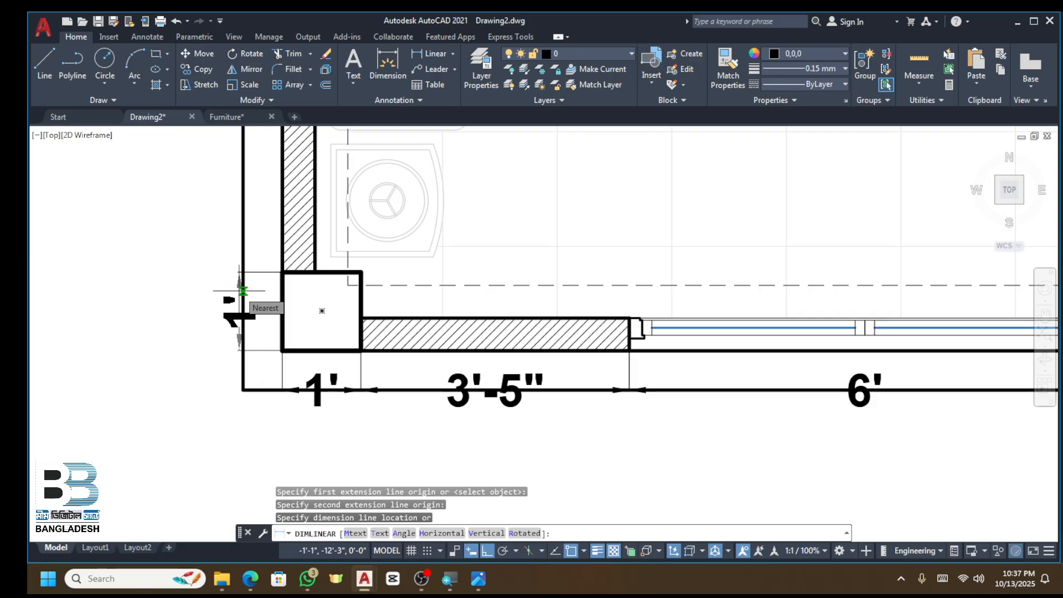
pyautogui.click(244, 390)
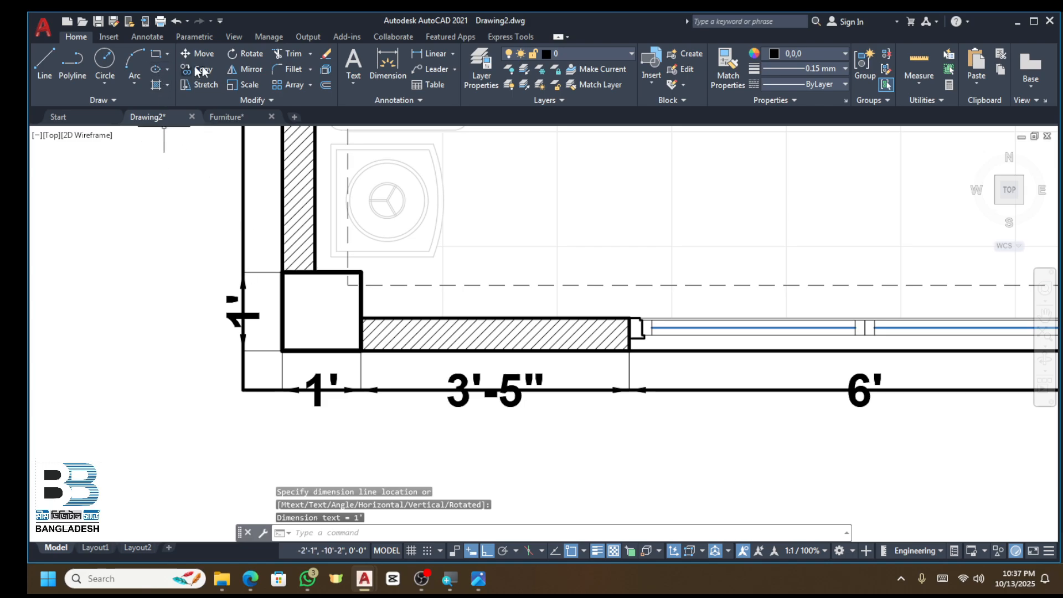
# Step: Dimension the hatched left wall from the lower-left column up to the door opening's lower jamb on the left guide line
pyautogui.press('Return')
pyautogui.click(283, 272)
pyautogui.scroll(-6, 282, 272)
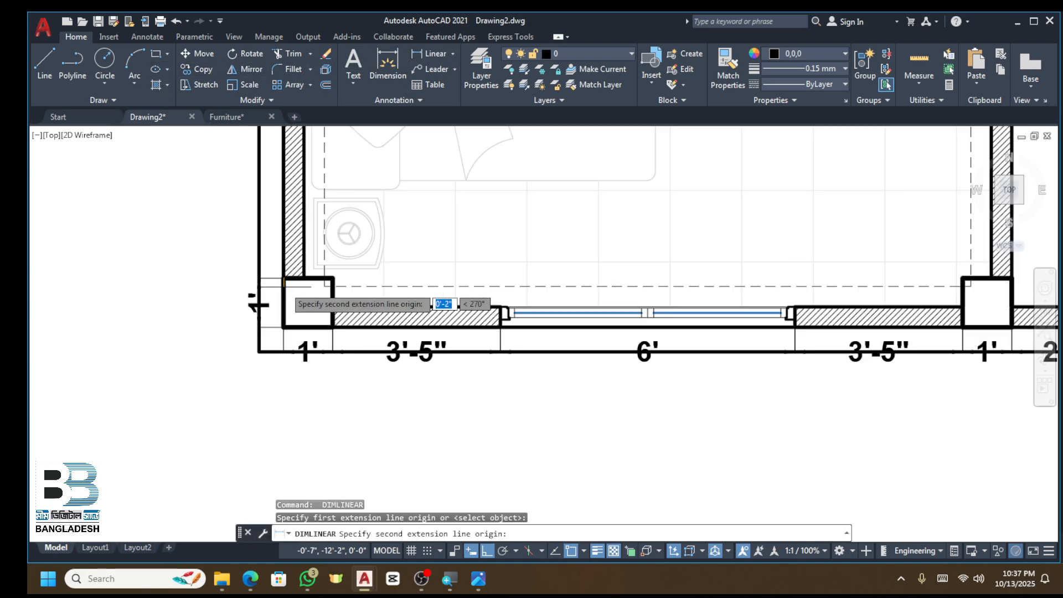
pyautogui.scroll(6, 275, 217)
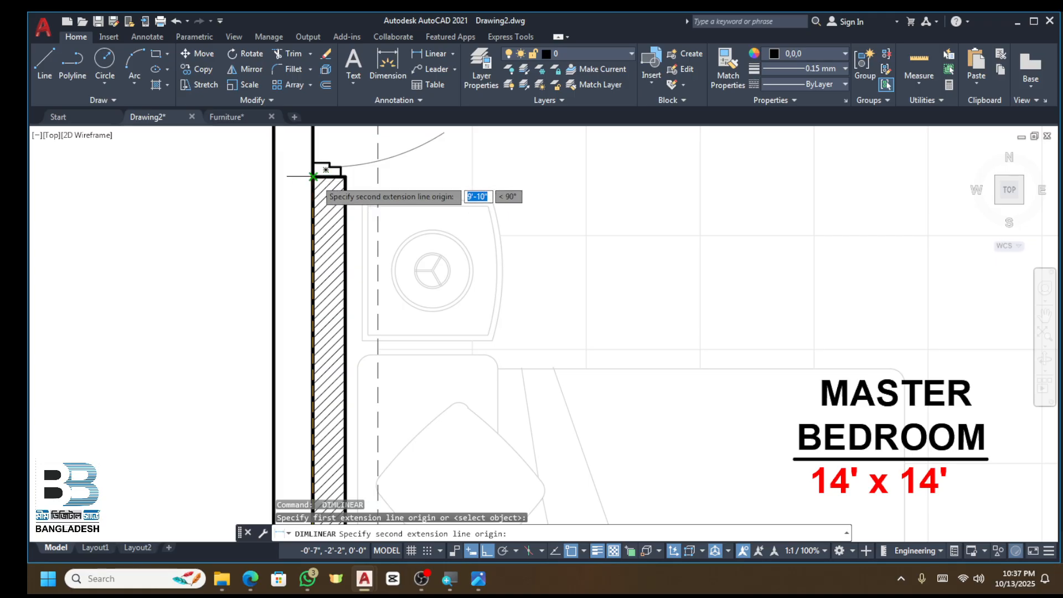
pyautogui.click(311, 177)
pyautogui.scroll(-6, 267, 331)
pyautogui.scroll(7, 259, 384)
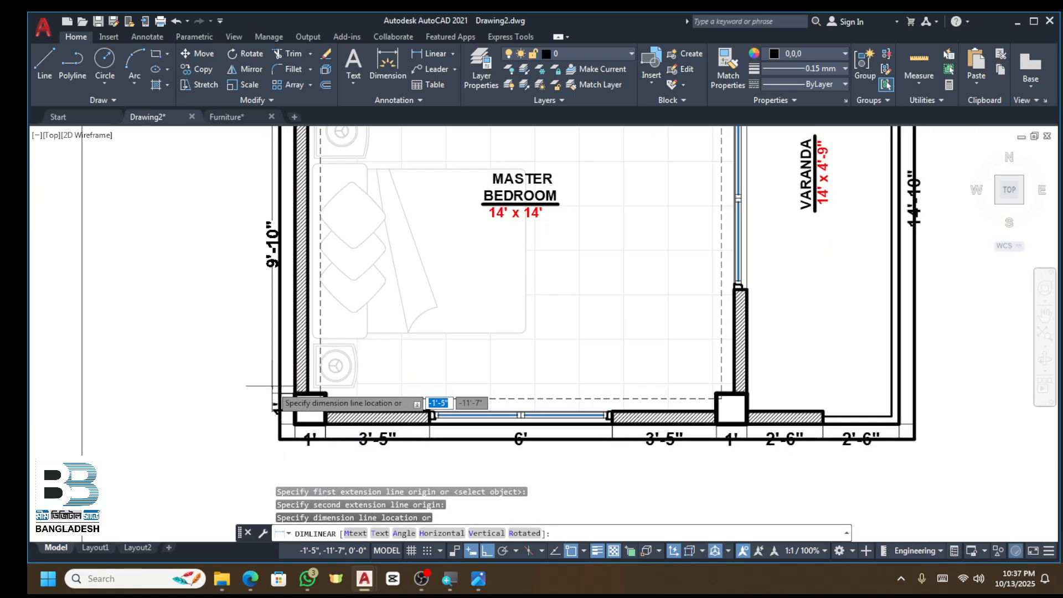
pyautogui.click(274, 383)
# Step: Dimension the door opening between the left wall and the upper-left column on the left guide line
pyautogui.scroll(-6, 274, 383)
pyautogui.scroll(4, 305, 233)
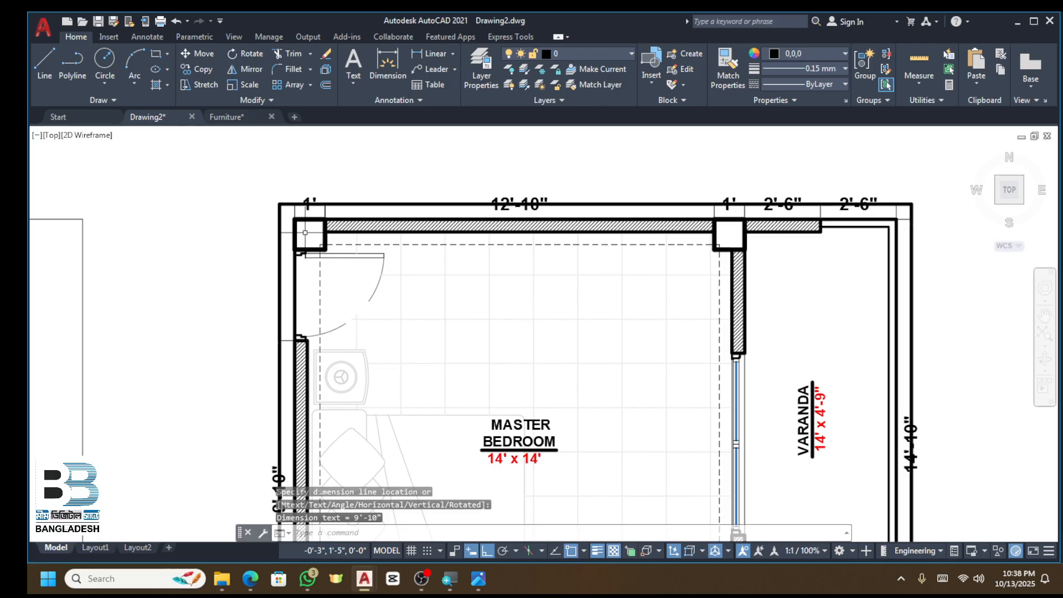
pyautogui.click(428, 58)
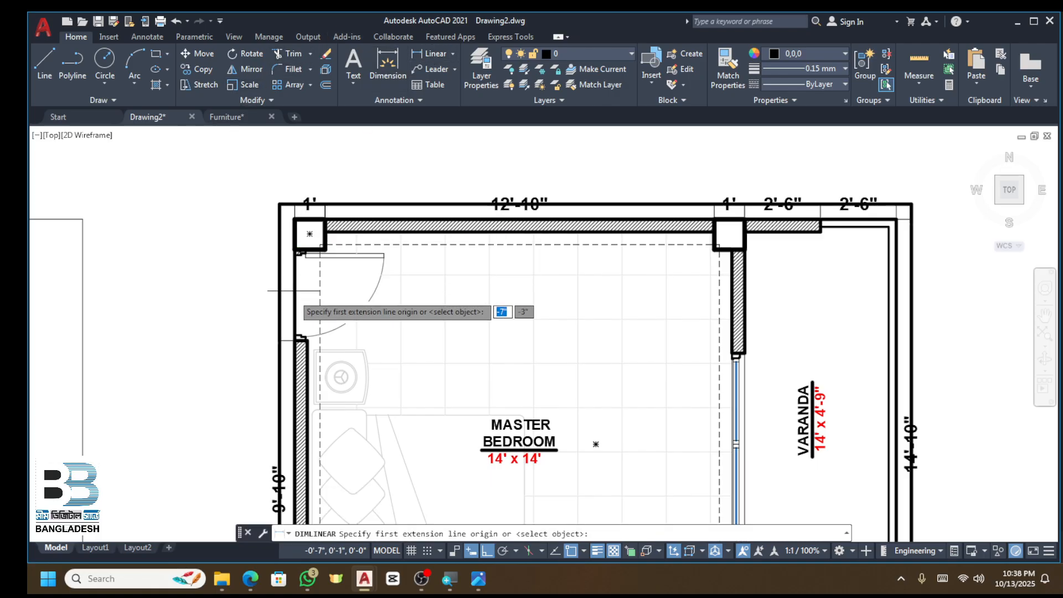
pyautogui.scroll(2, 284, 284)
pyautogui.click(303, 370)
pyautogui.scroll(2, 302, 238)
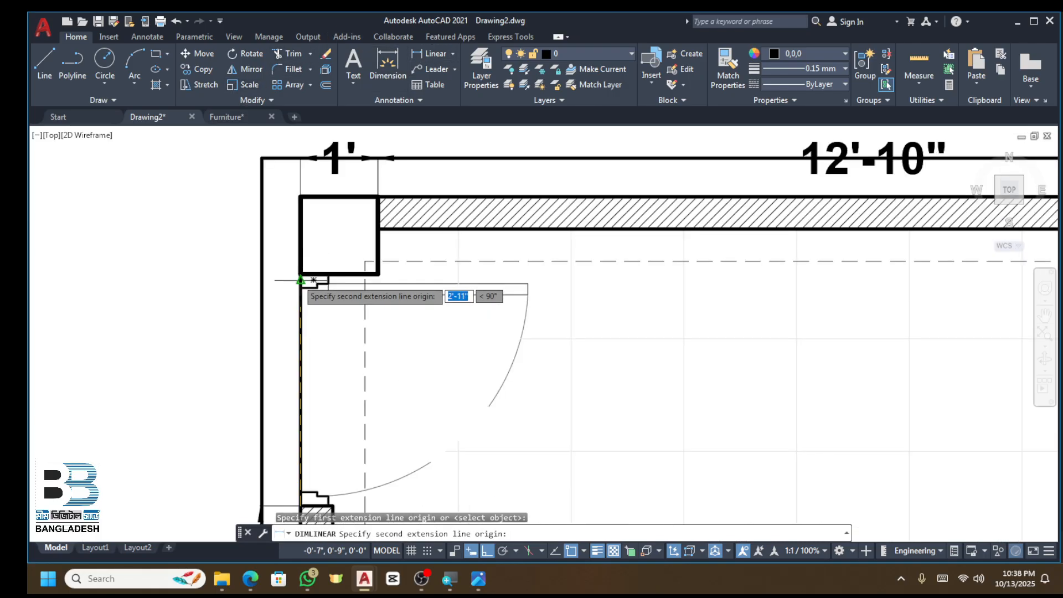
pyautogui.click(300, 229)
pyautogui.click(261, 158)
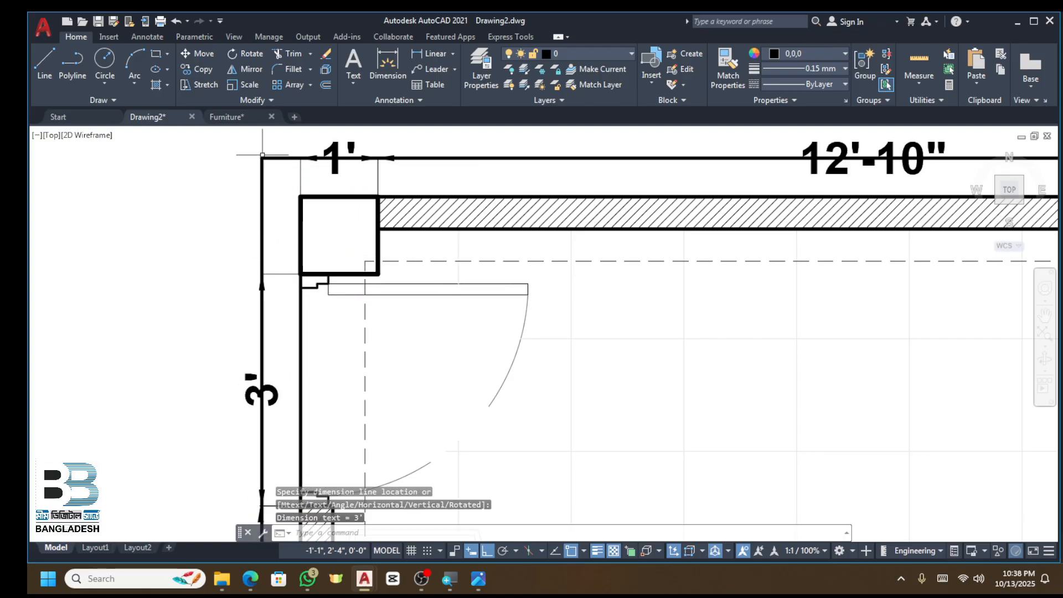
# Step: Dimension the height of the bedroom's upper-left column on the left guide line
pyautogui.press('Return')
pyautogui.click(301, 274)
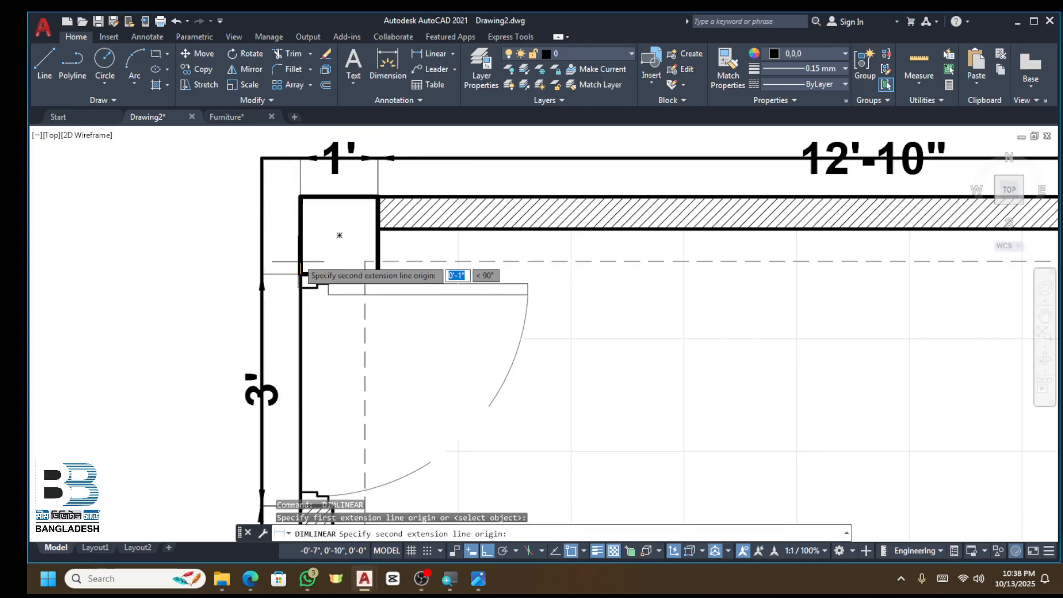
pyautogui.click(300, 196)
pyautogui.click(263, 160)
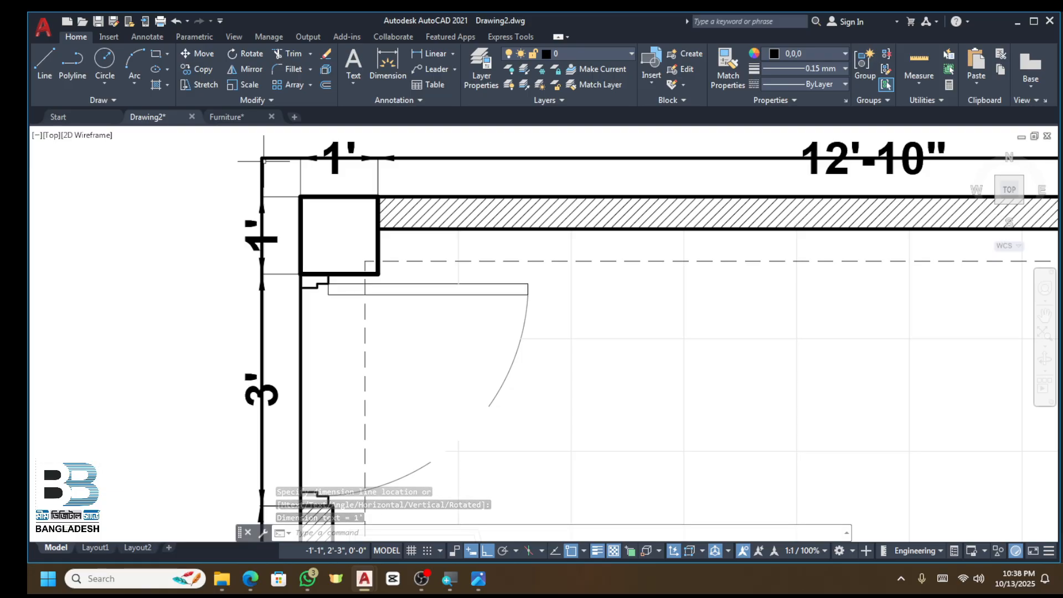
pyautogui.press('Escape')
pyautogui.scroll(-4, 263, 160)
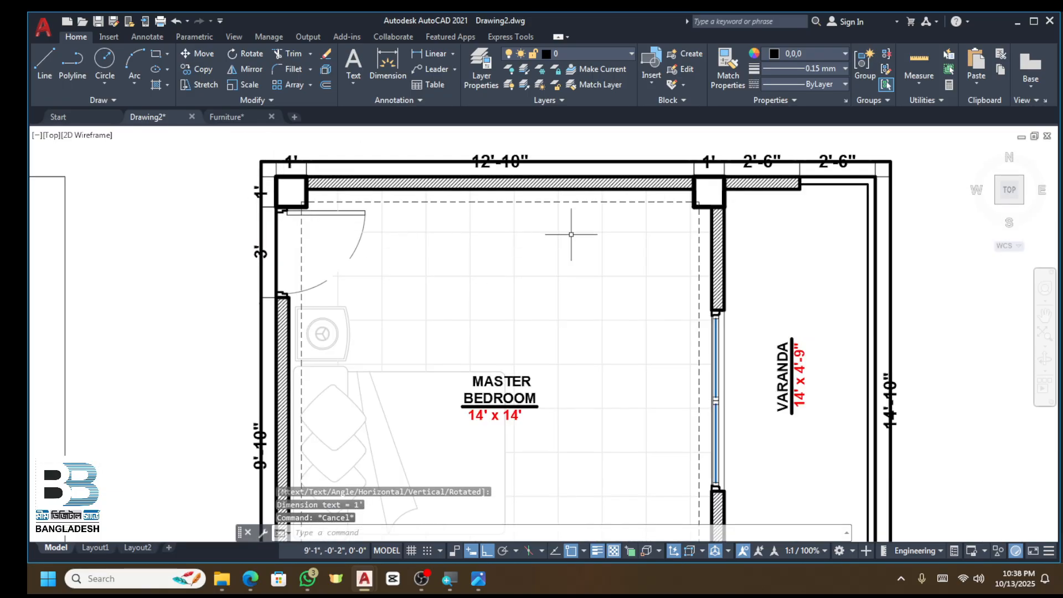
# Step: Draw a vertical polyline from the upper-right column's outer top corner along the veranda-side wall face to below the lower guide line
pyautogui.click(78, 60)
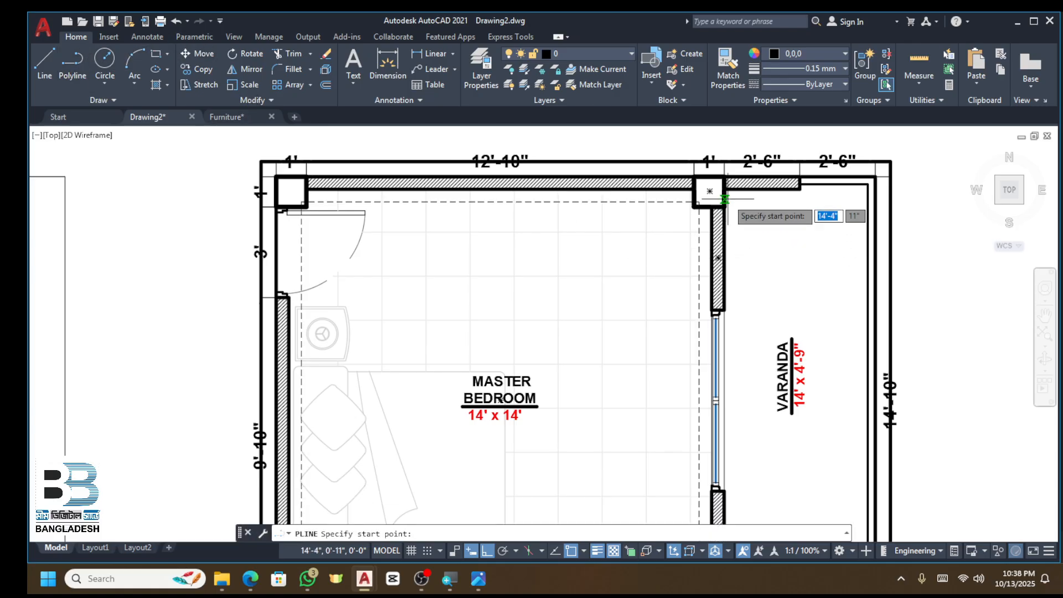
pyautogui.scroll(4, 731, 194)
pyautogui.click(704, 180)
pyautogui.scroll(-9, 703, 185)
pyautogui.scroll(4, 705, 412)
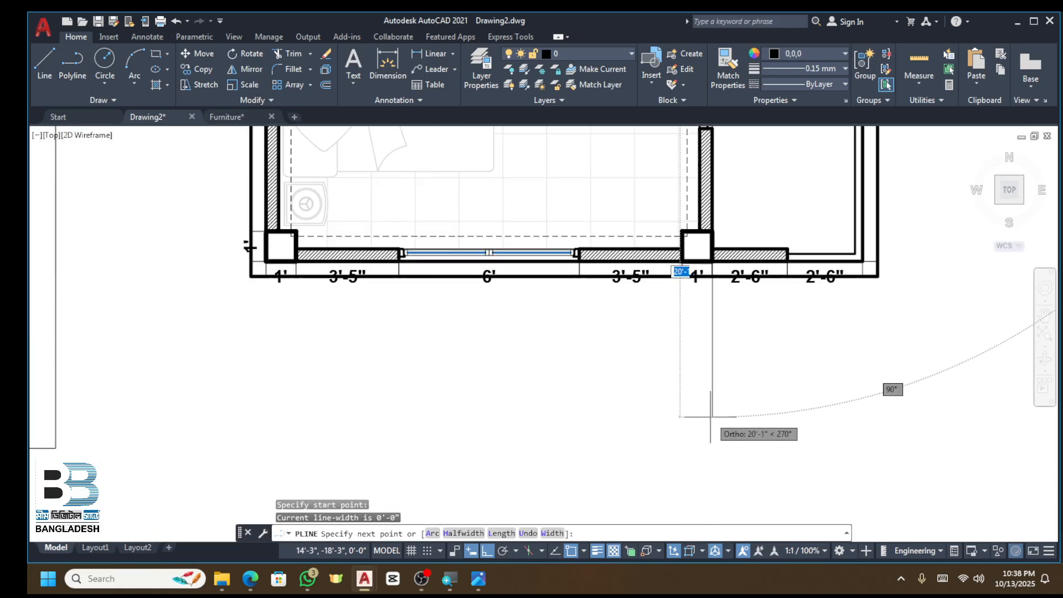
pyautogui.click(710, 365)
pyautogui.press('Escape')
pyautogui.scroll(4, 728, 249)
pyautogui.scroll(2, 670, 282)
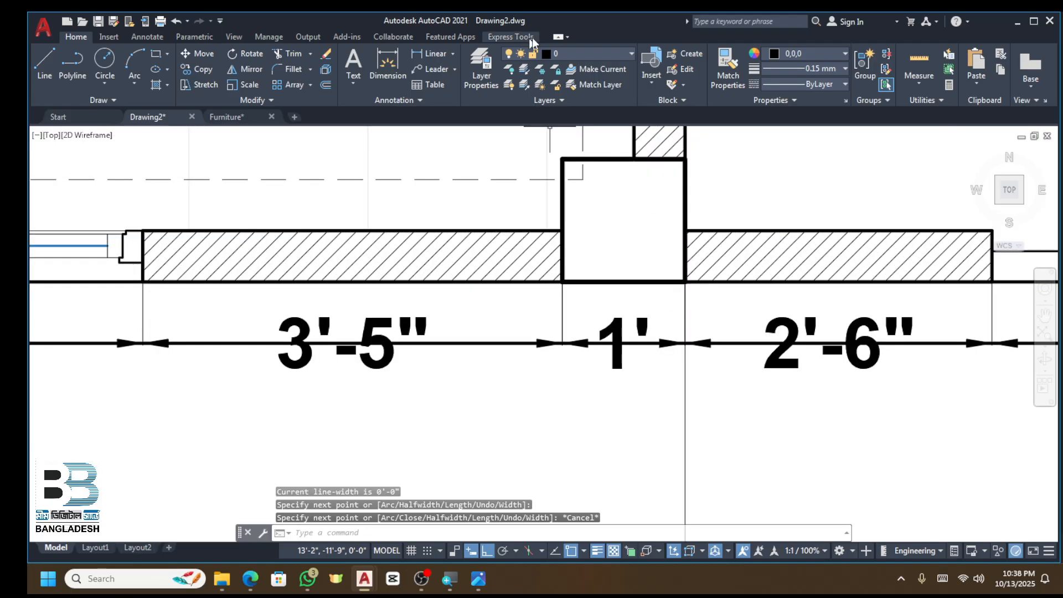
pyautogui.click(433, 53)
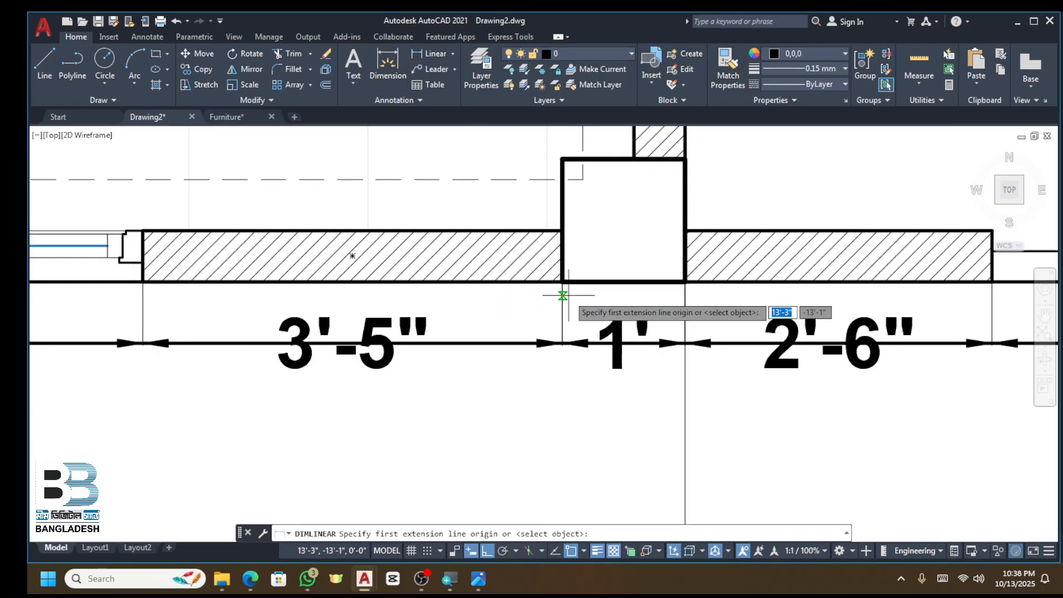
pyautogui.click(143, 282)
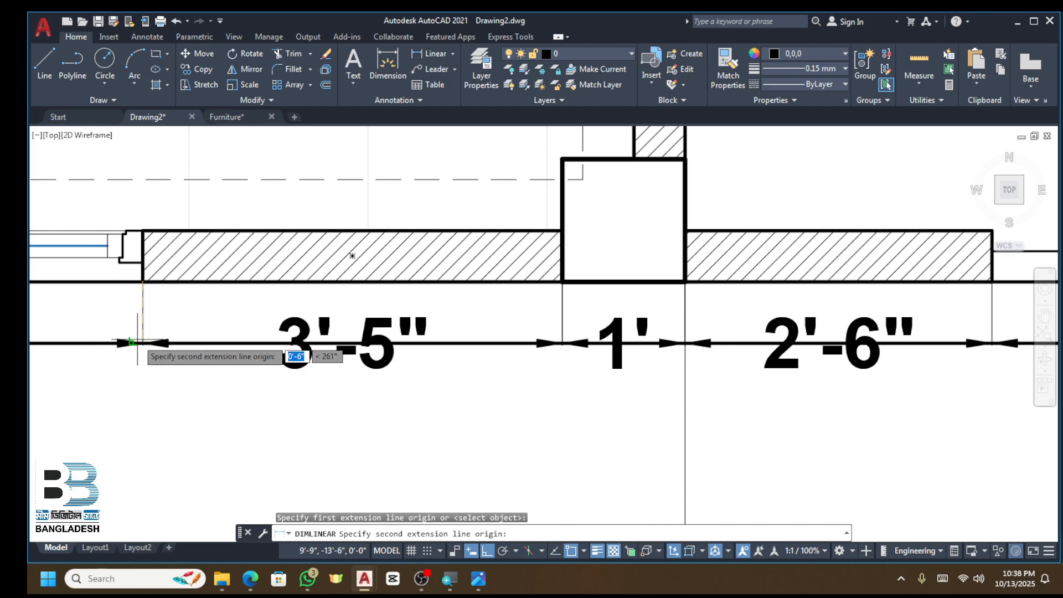
pyautogui.scroll(-6, 143, 343)
pyautogui.press('Escape')
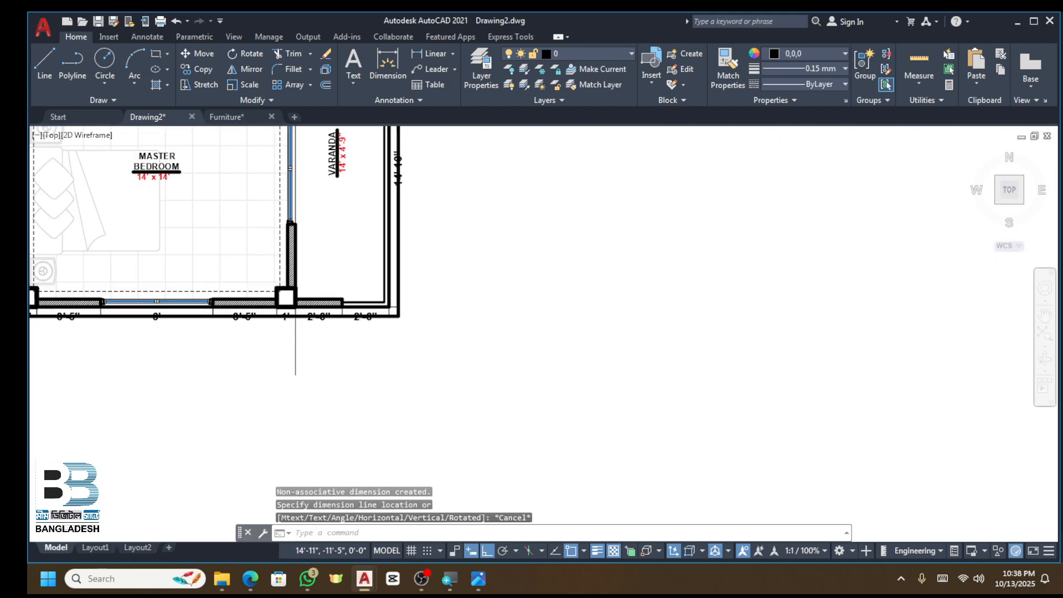
# Step: Offset the vertical polyline on the bedroom's right wall face 6" towards the veranda as a dimension guide
pyautogui.scroll(3, 263, 276)
pyautogui.scroll(-4, 263, 276)
pyautogui.scroll(4, 280, 166)
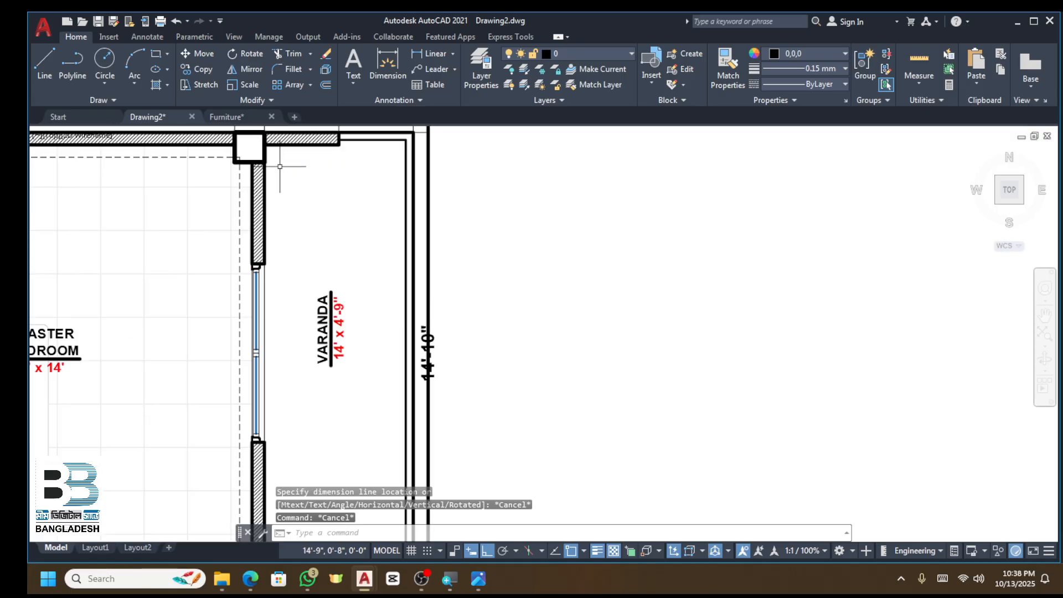
pyautogui.scroll(-4, 276, 173)
pyautogui.press('Escape')
pyautogui.press('Escape')
pyautogui.scroll(4, 299, 399)
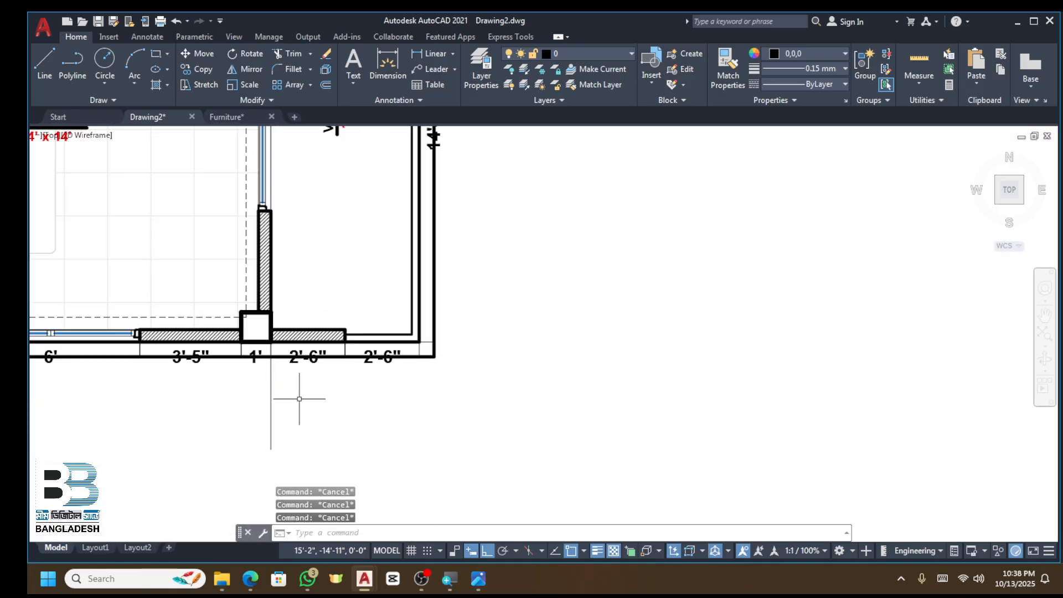
pyautogui.press('Return')
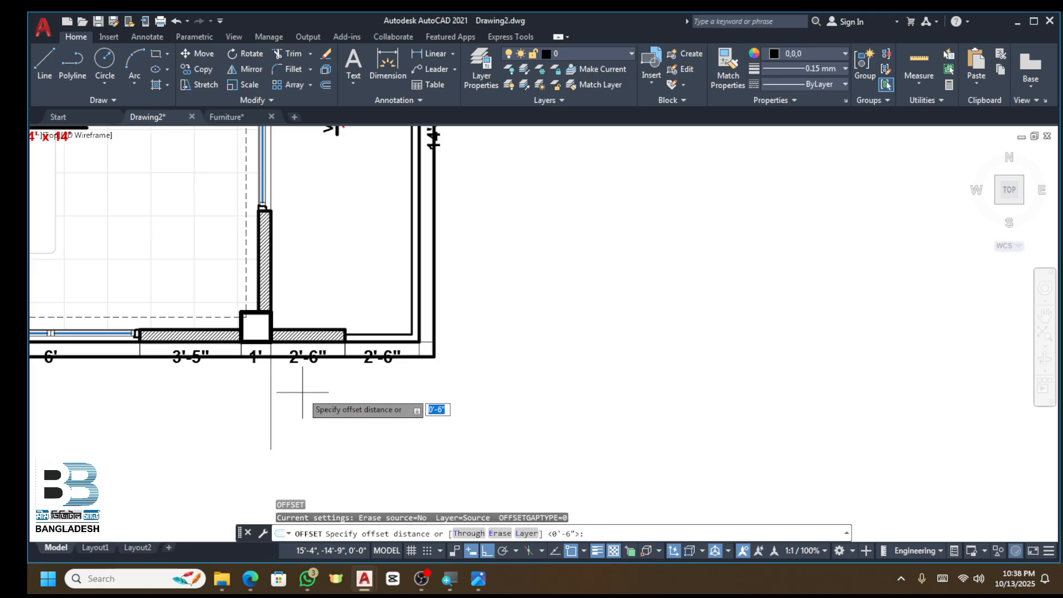
pyautogui.press('Return')
pyautogui.click(271, 400)
pyautogui.click(320, 405)
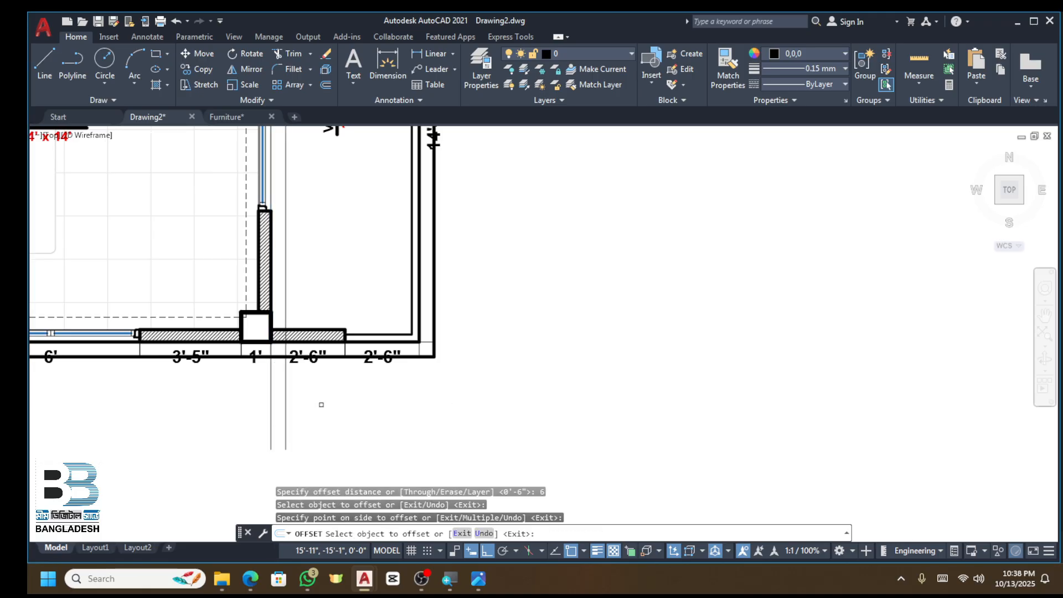
pyautogui.press('Escape')
# Step: Dimension the height of the bedroom's upper-right column on the offset vertical guide line in the veranda
pyautogui.scroll(-6, 318, 408)
pyautogui.scroll(8, 306, 287)
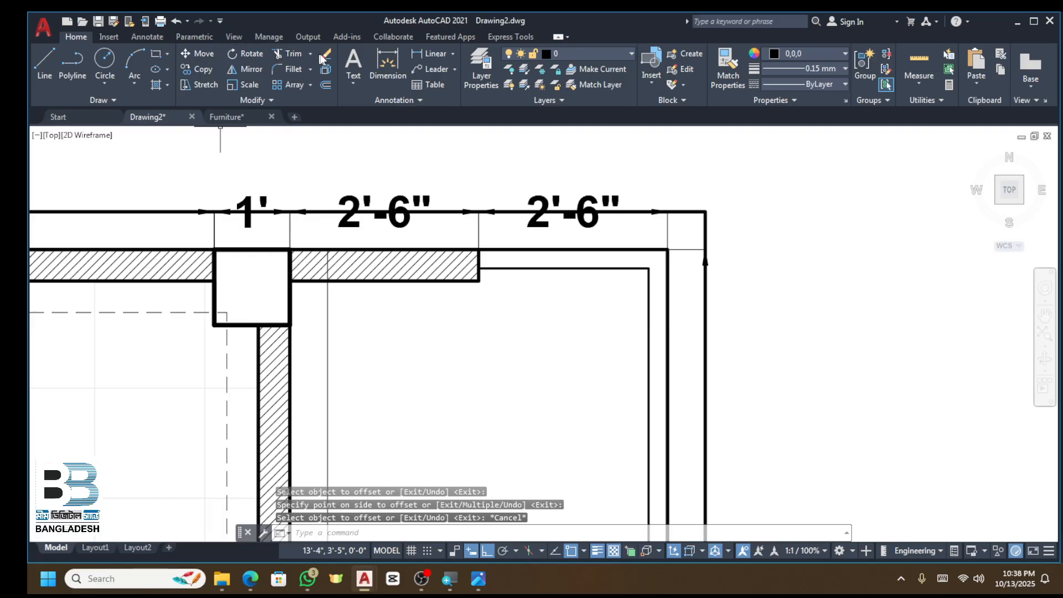
pyautogui.click(425, 54)
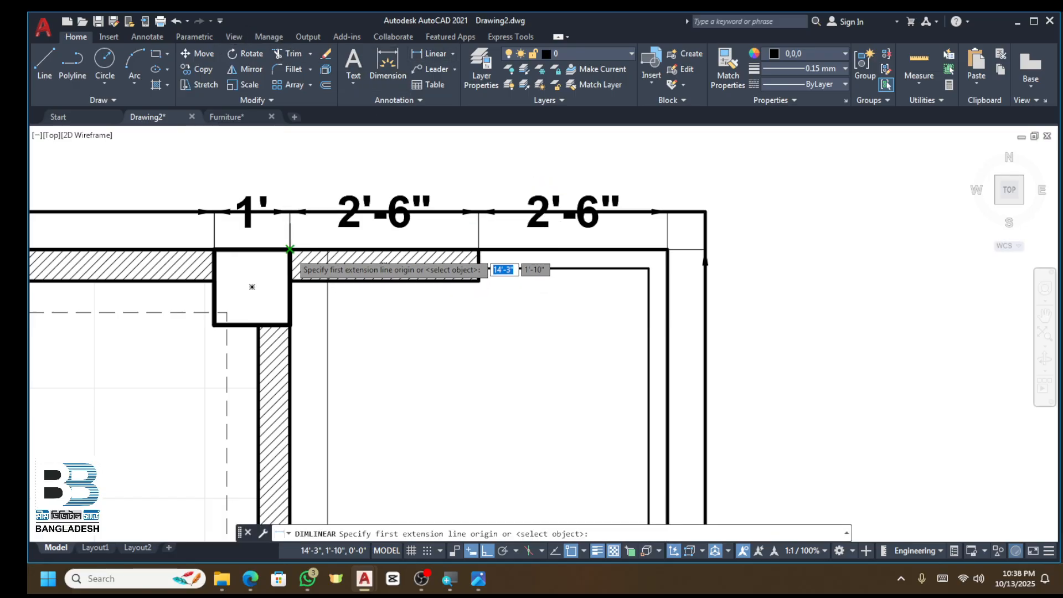
pyautogui.click(290, 248)
pyautogui.click(289, 324)
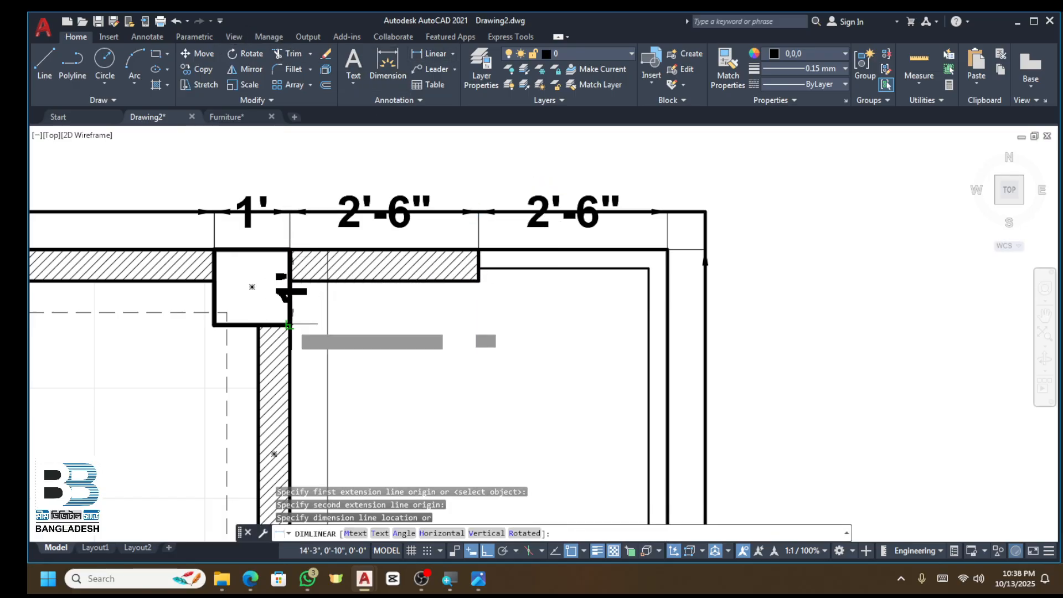
pyautogui.click(327, 249)
# Step: Dimension the wall segment above the veranda-side window on the offset vertical guide line
pyautogui.click(422, 55)
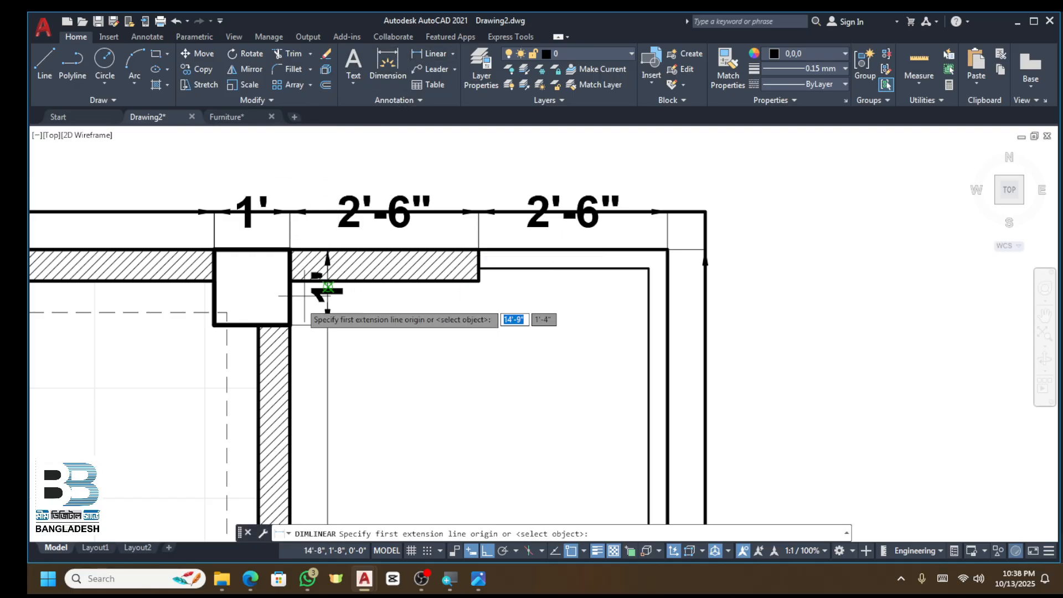
pyautogui.click(289, 325)
pyautogui.scroll(-3, 294, 332)
pyautogui.scroll(2, 297, 376)
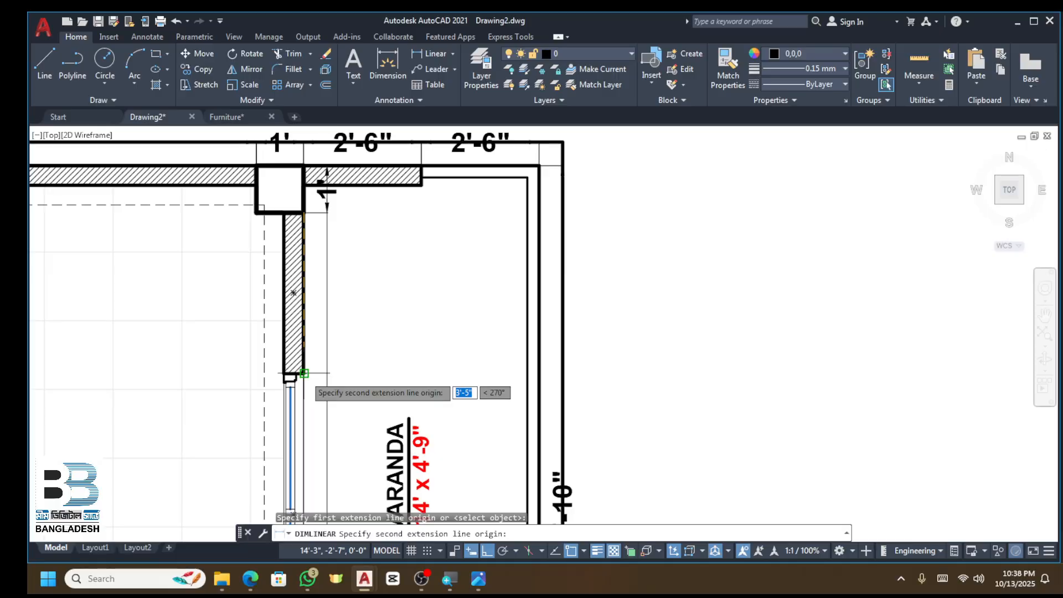
pyautogui.click(297, 376)
pyautogui.scroll(5, 310, 354)
pyautogui.click(332, 191)
pyautogui.scroll(-4, 343, 196)
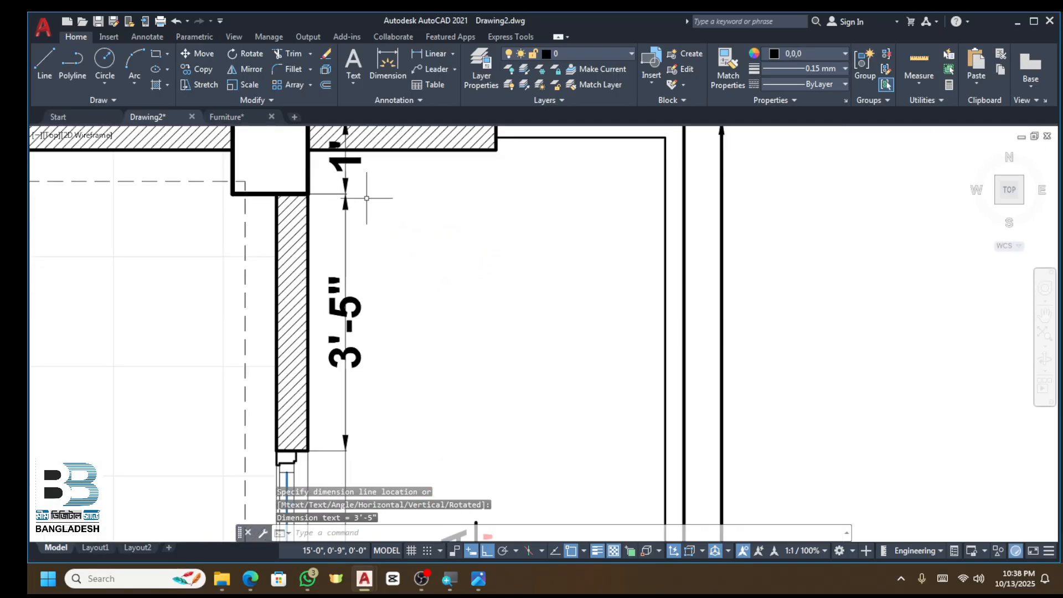
# Step: Dimension the veranda-side window opening between the two wall ends on the same vertical guide line
pyautogui.click(431, 56)
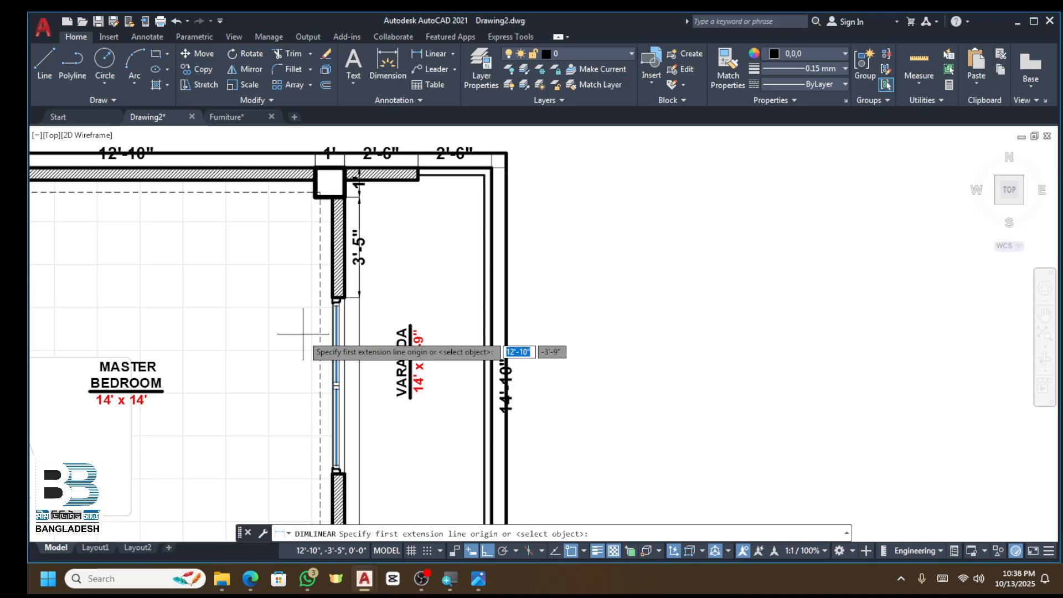
pyautogui.scroll(4, 339, 325)
pyautogui.scroll(-3, 348, 282)
pyautogui.scroll(5, 346, 292)
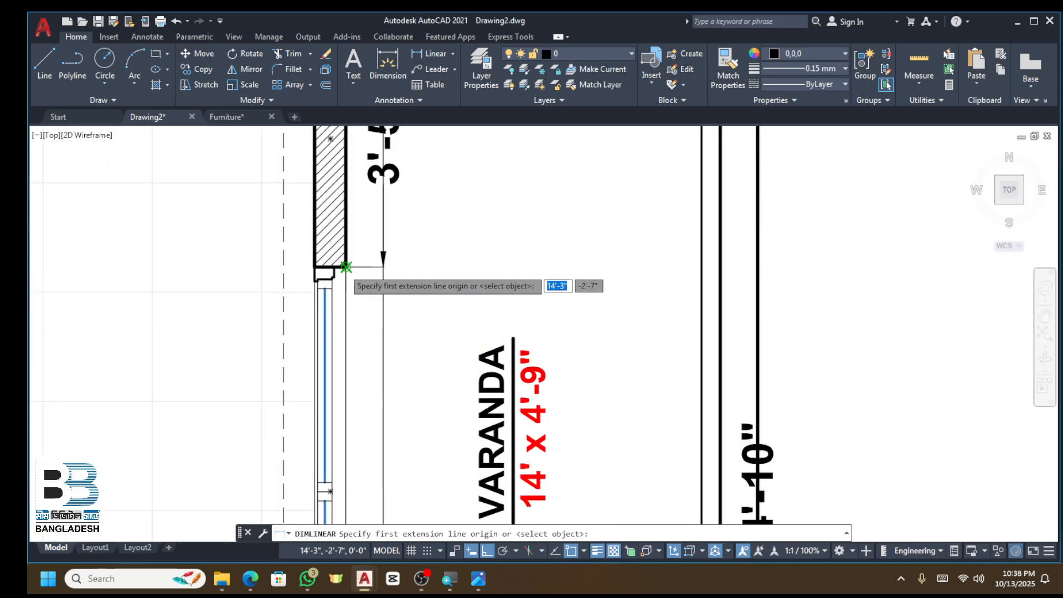
pyautogui.click(346, 268)
pyautogui.scroll(-4, 345, 271)
pyautogui.scroll(6, 355, 387)
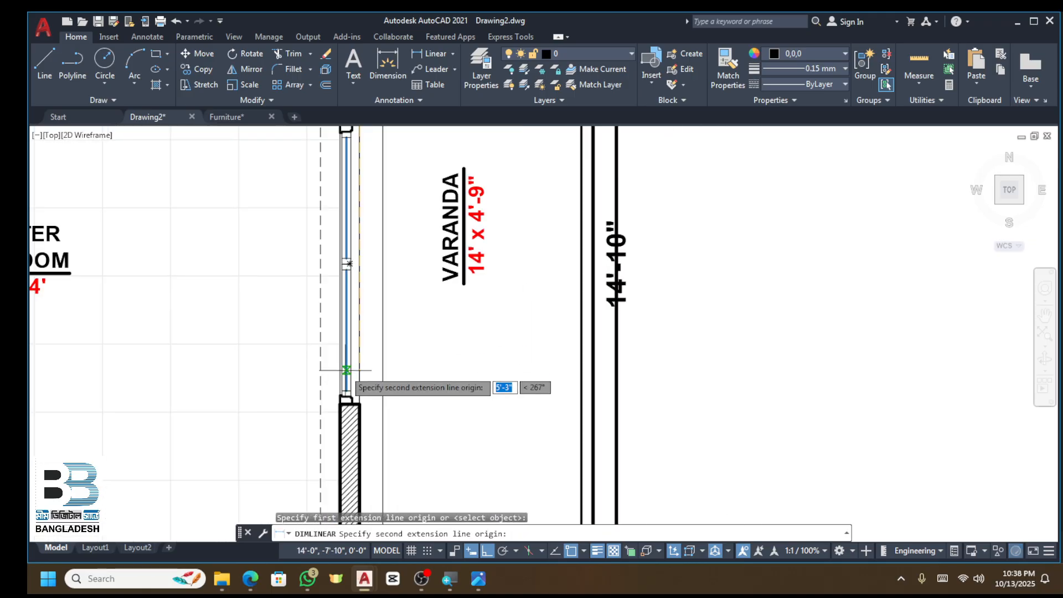
pyautogui.click(350, 405)
pyautogui.scroll(-5, 360, 412)
pyautogui.scroll(7, 368, 243)
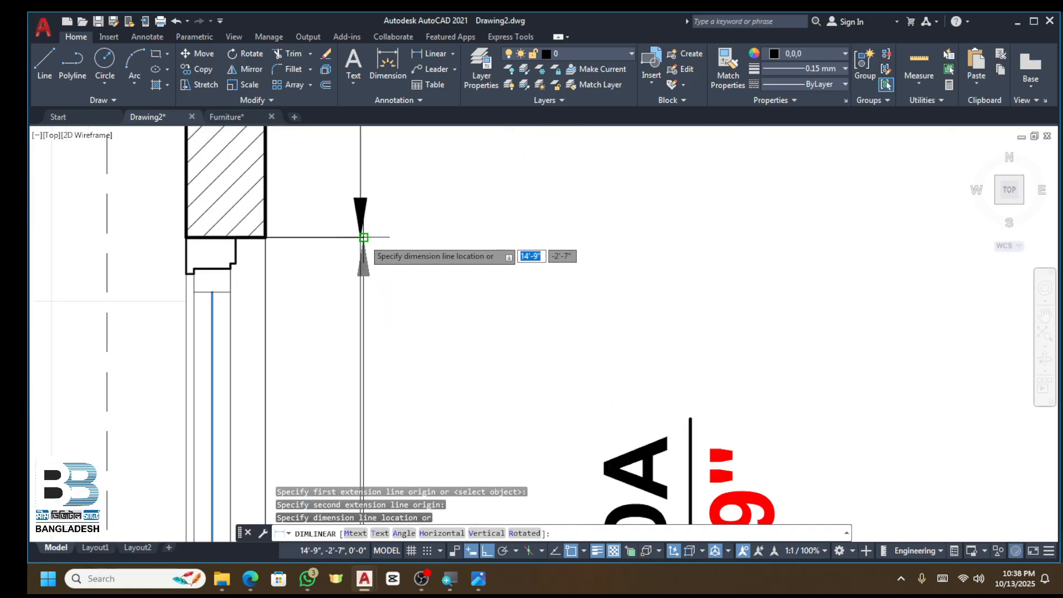
pyautogui.click(361, 243)
pyautogui.scroll(-5, 387, 249)
pyautogui.scroll(-6, 387, 249)
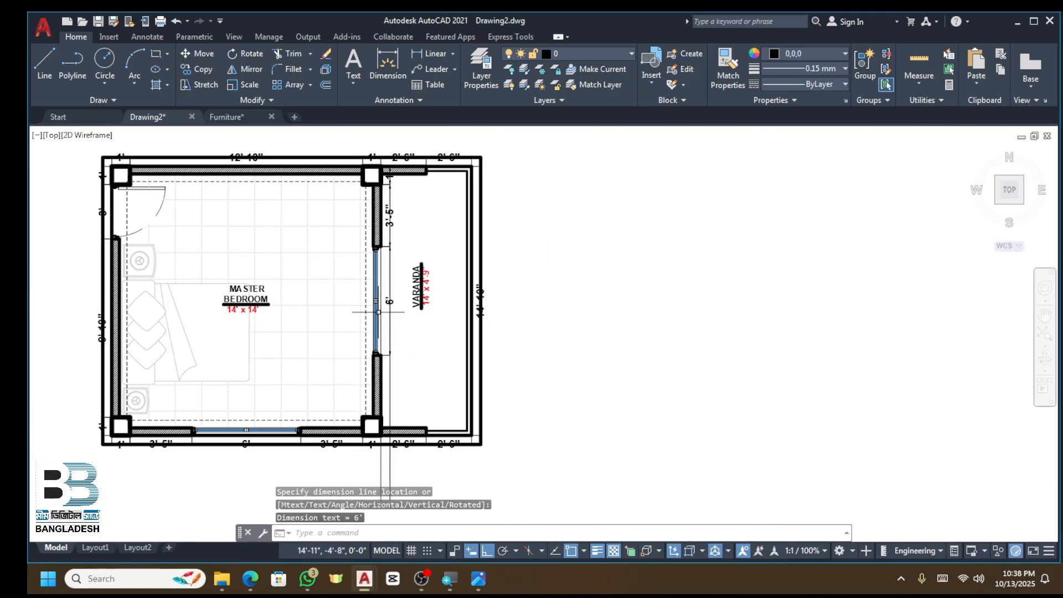
# Step: Dimension the wall segment between the veranda-side window and the lower-right column on the vertical guide line
pyautogui.scroll(4, 380, 288)
pyautogui.click(436, 54)
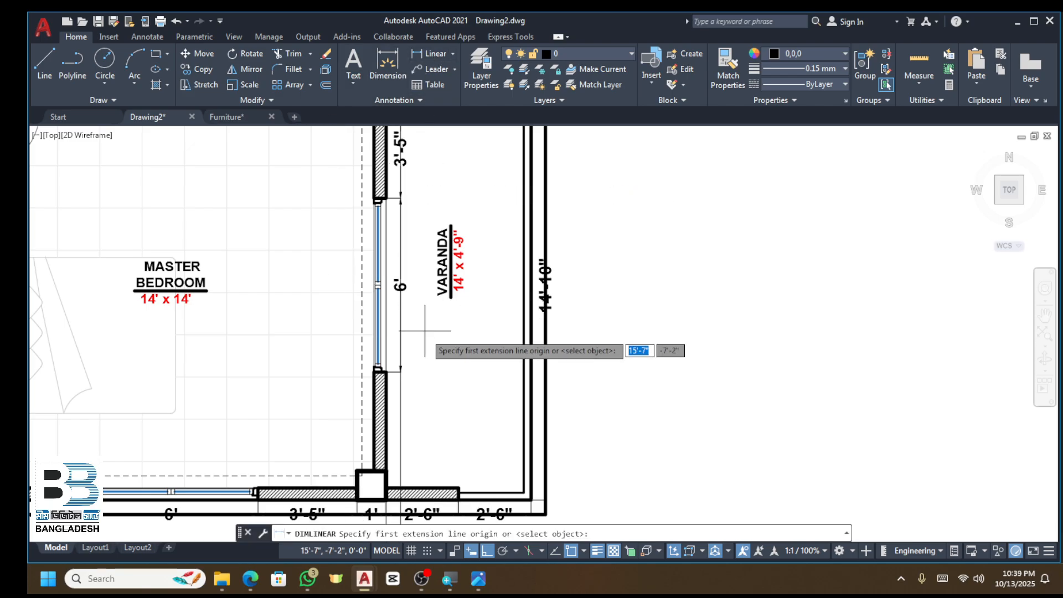
pyautogui.scroll(3, 387, 372)
pyautogui.click(384, 314)
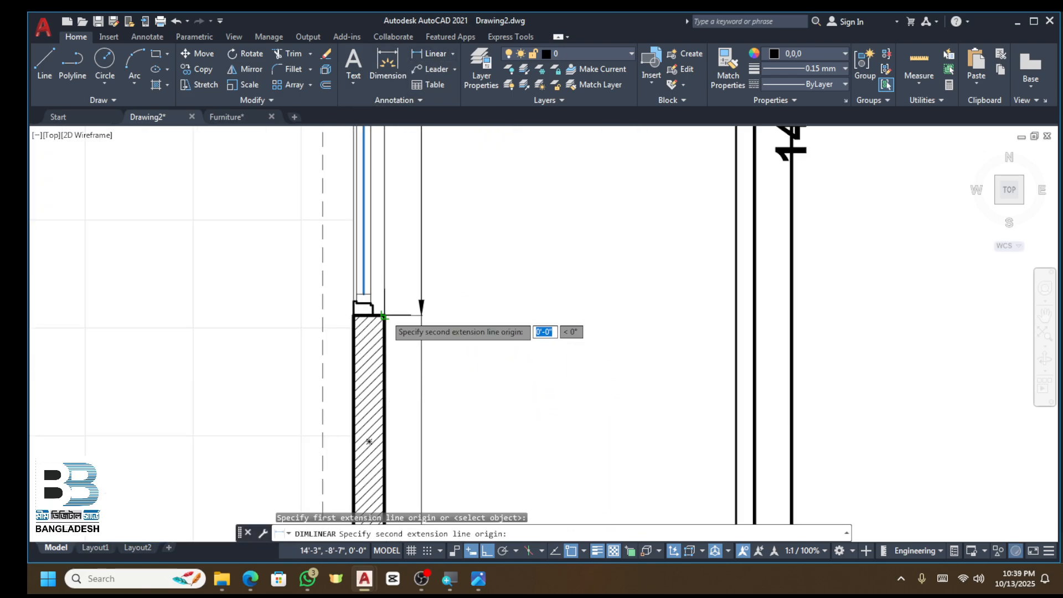
pyautogui.scroll(-4, 382, 355)
pyautogui.scroll(5, 387, 355)
pyautogui.click(389, 352)
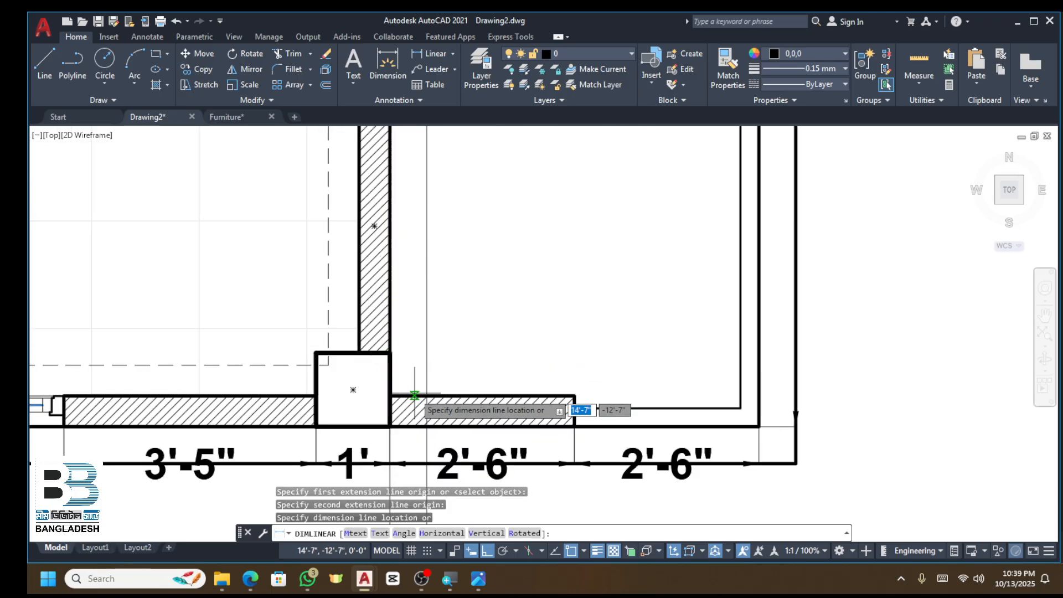
pyautogui.click(426, 397)
# Step: Dimension the height of the bedroom's lower-right column on the vertical guide line in the veranda
pyautogui.click(429, 54)
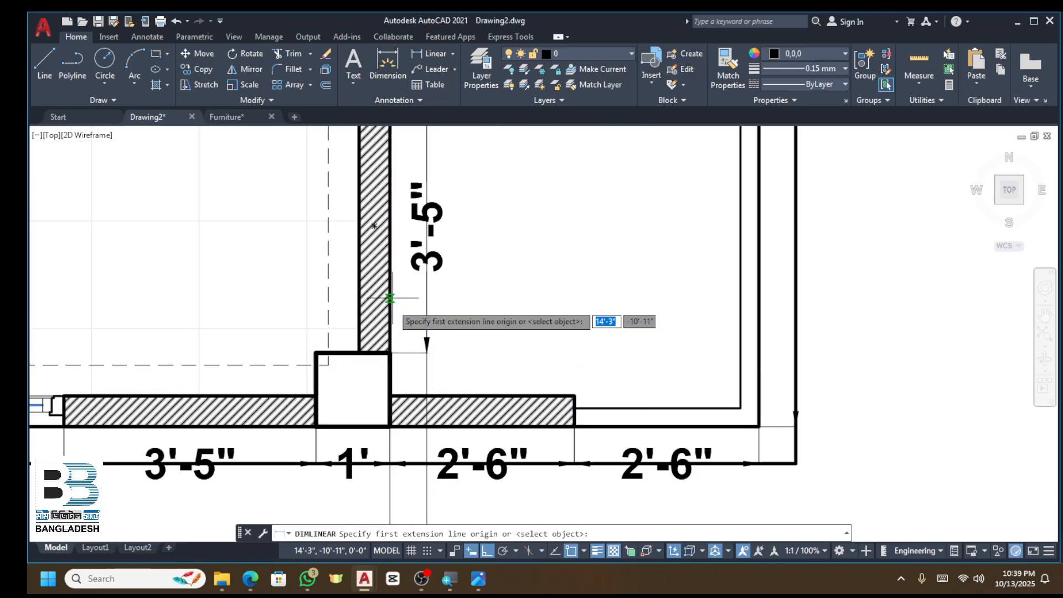
pyautogui.click(389, 426)
pyautogui.click(389, 352)
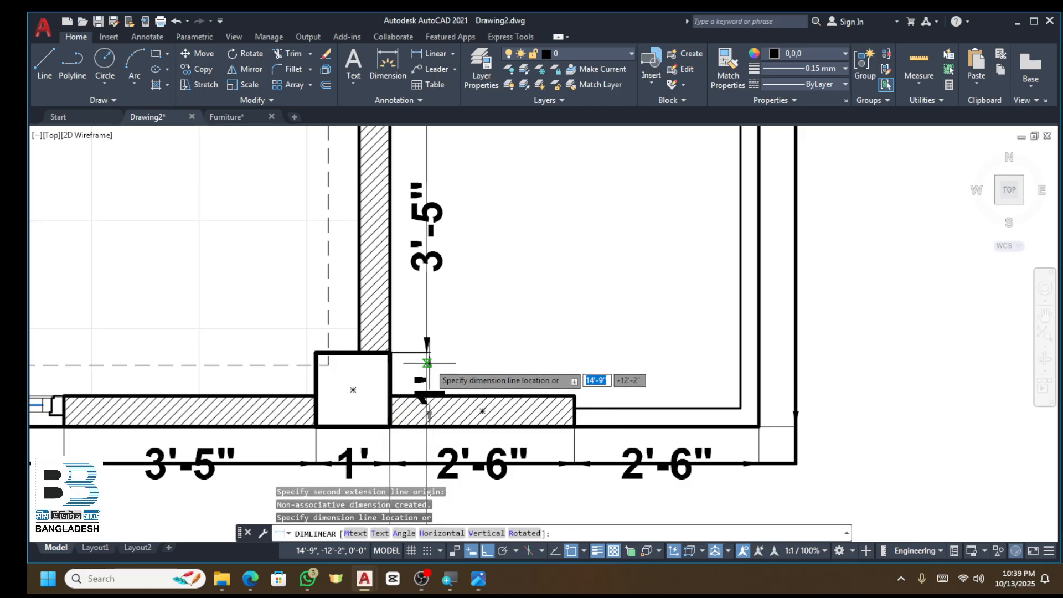
pyautogui.click(426, 382)
pyautogui.press('Escape')
# Step: Delete the two vertical guide lines in the veranda and the offset guide outline around the plan
pyautogui.scroll(-2, 439, 356)
pyautogui.scroll(-3, 446, 525)
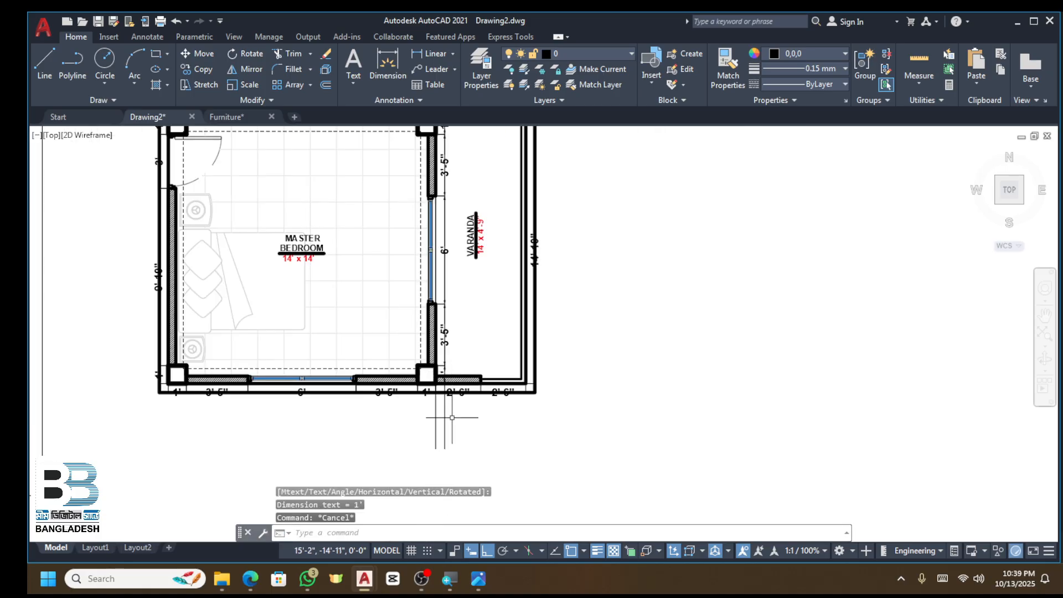
pyautogui.scroll(3, 446, 498)
pyautogui.click(498, 404)
pyautogui.click(372, 449)
pyautogui.press('Delete')
pyautogui.click(655, 359)
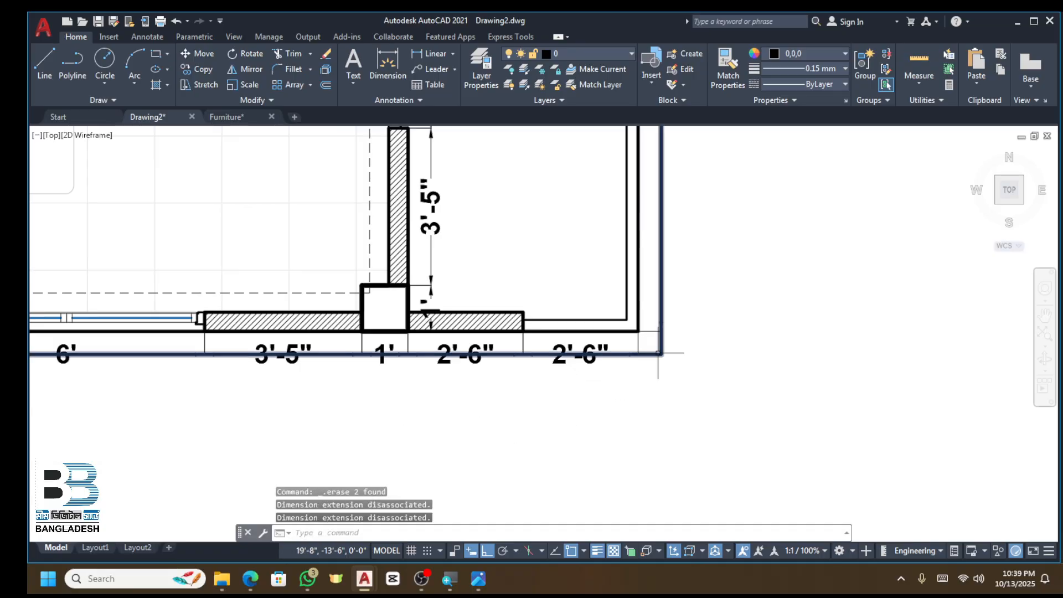
pyautogui.press('Delete')
# Step: Ungroup the bedroom door in the upper-left corner of the plan
pyautogui.scroll(-3, 593, 403)
pyautogui.scroll(3, 587, 327)
pyautogui.scroll(-2, 614, 345)
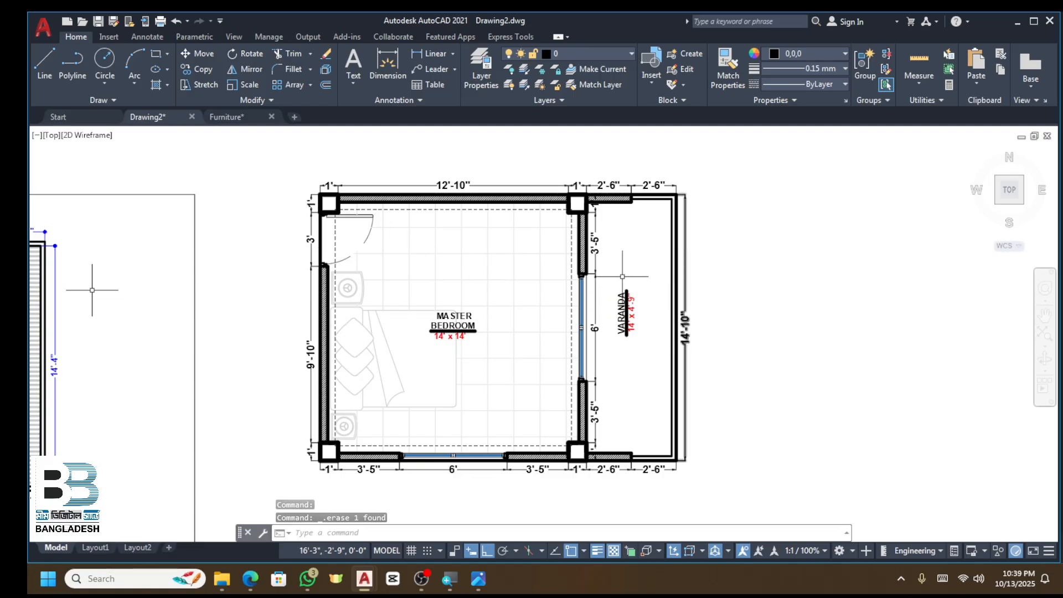
pyautogui.scroll(2, 636, 248)
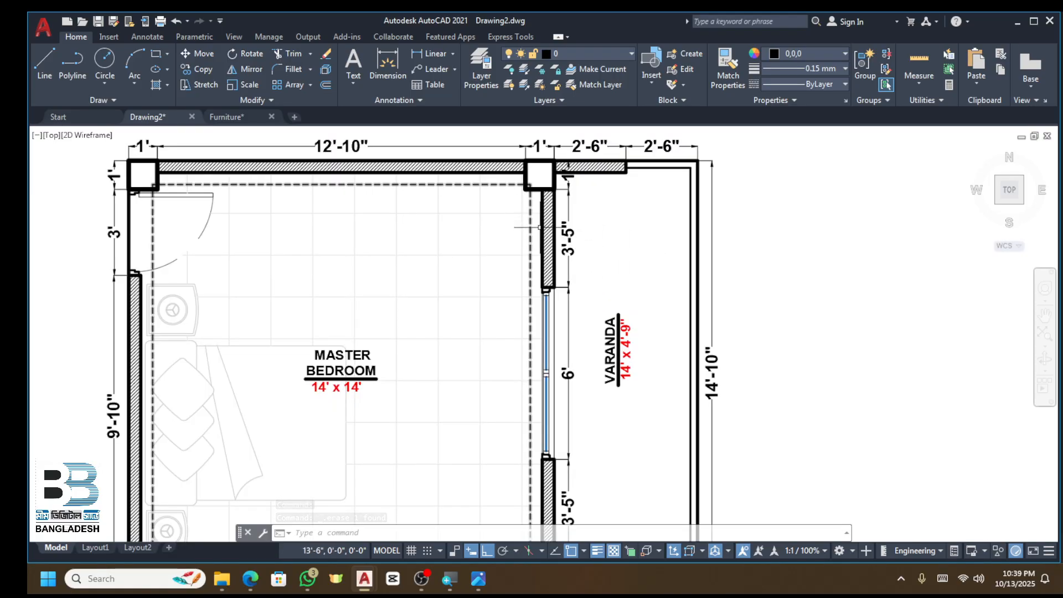
pyautogui.scroll(2, 560, 211)
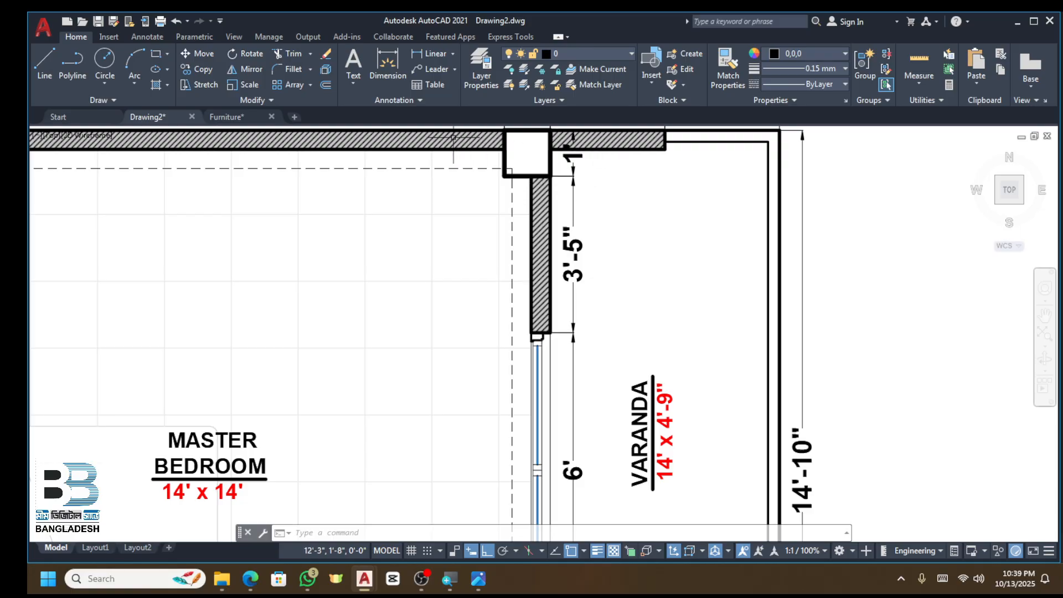
pyautogui.scroll(-3, 415, 213)
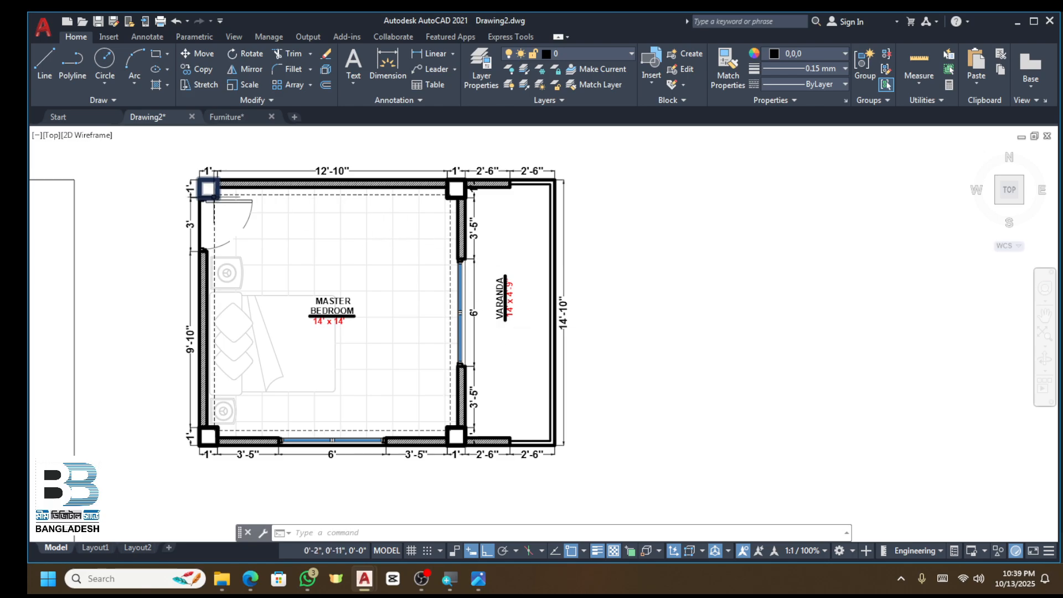
pyautogui.scroll(4, 224, 200)
pyautogui.click(246, 203)
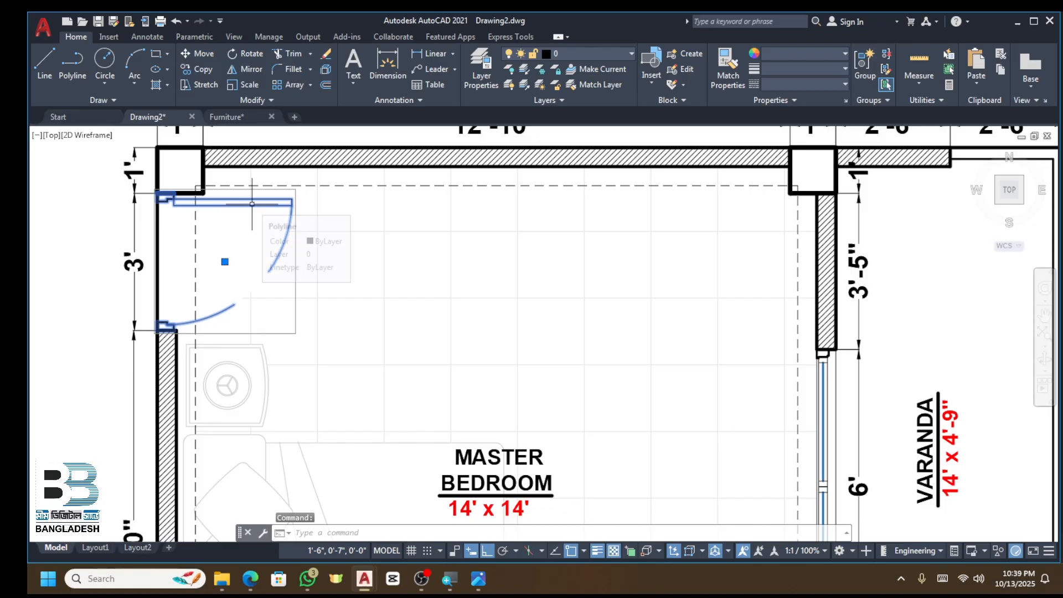
pyautogui.write('UN')
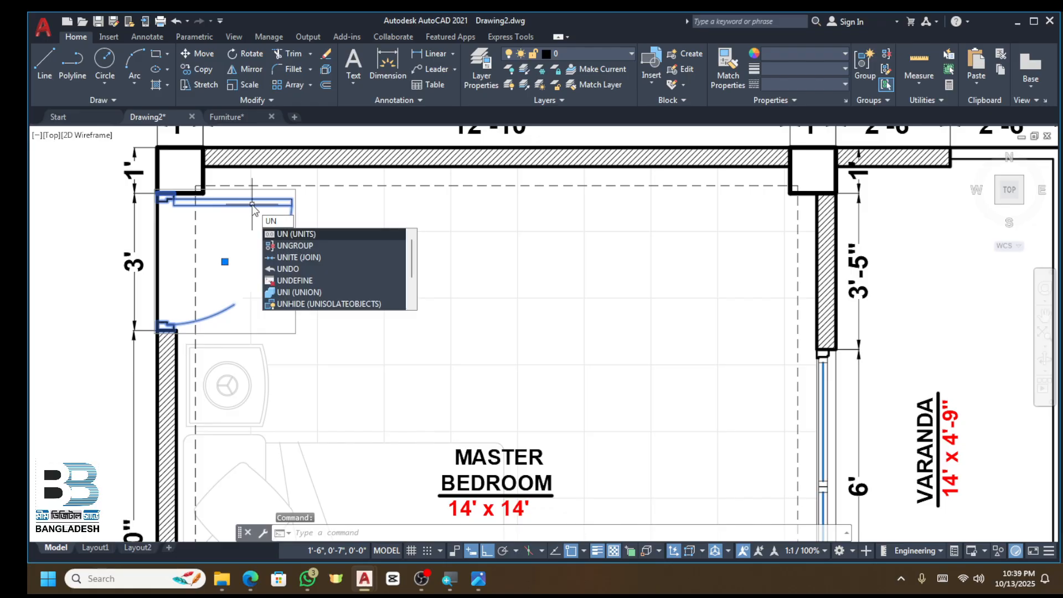
pyautogui.write('G')
pyautogui.press('Return')
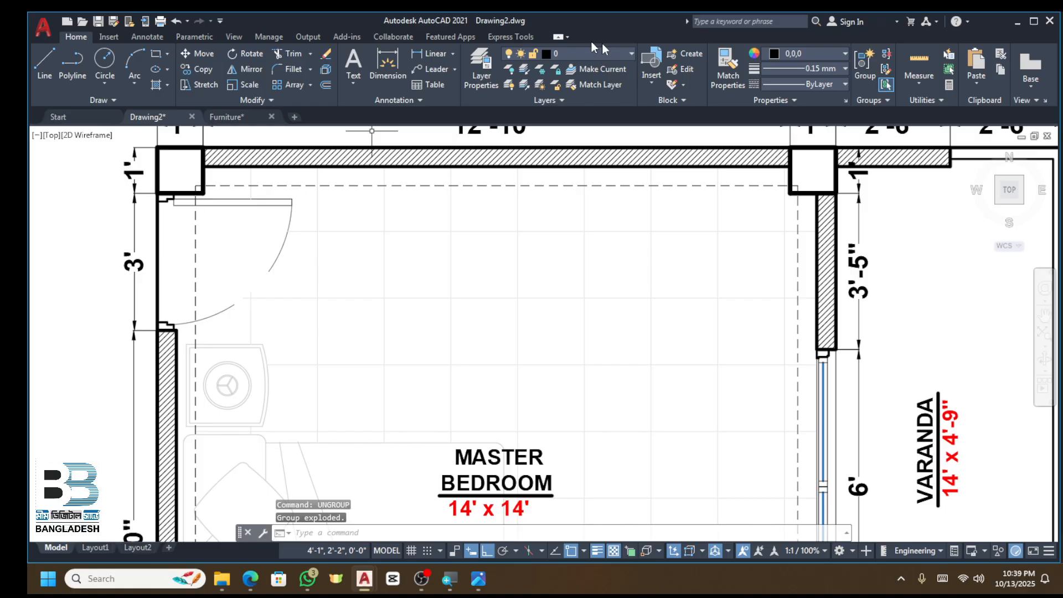
# Step: Match the door's swing arc to the properties of the dashed line inside the bedroom
pyautogui.click(738, 71)
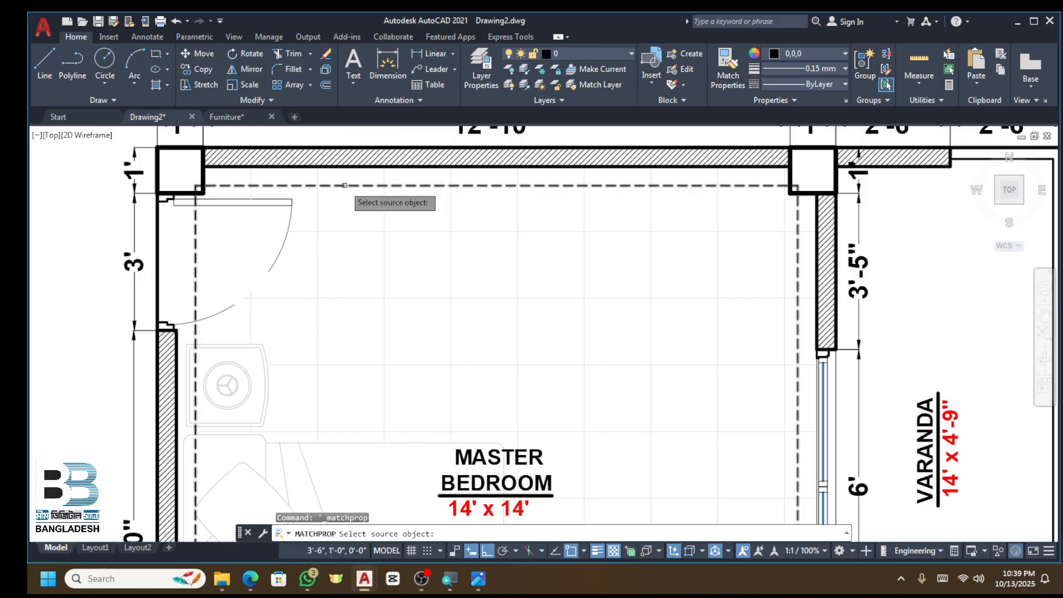
pyautogui.click(346, 186)
pyautogui.press('Escape')
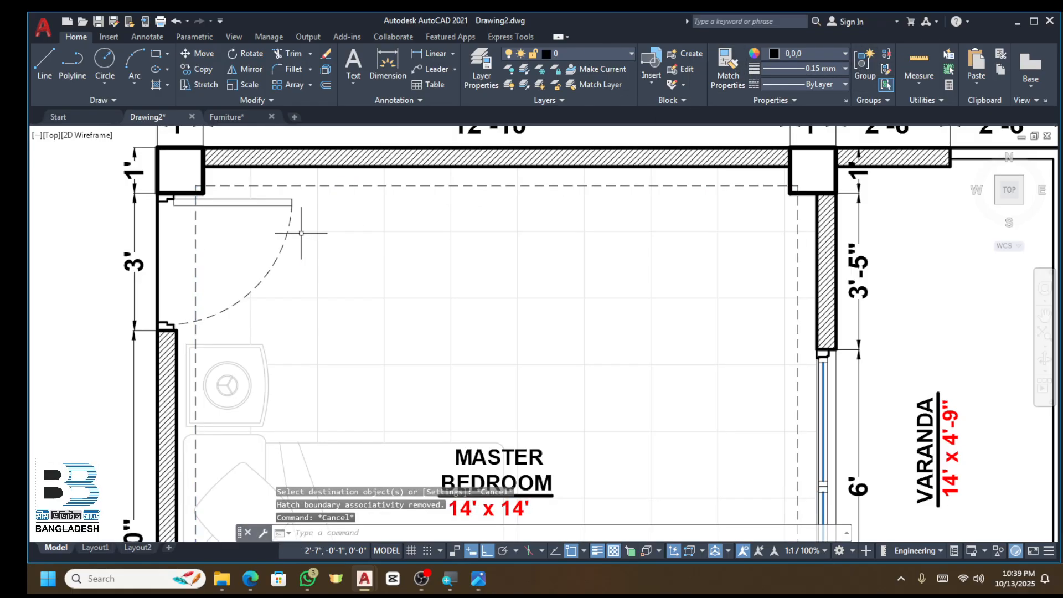
# Step: Change the dashed door swing arc's lineweight and set its colour to grey
pyautogui.click(293, 228)
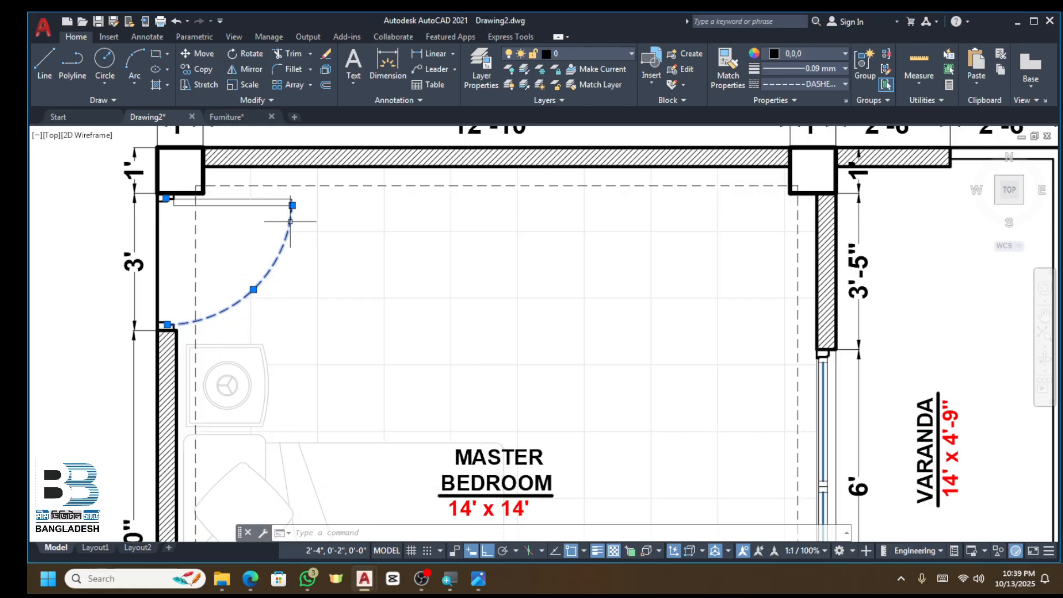
pyautogui.moveTo(292, 206)
pyautogui.click(798, 68)
pyautogui.click(809, 131)
pyautogui.click(785, 54)
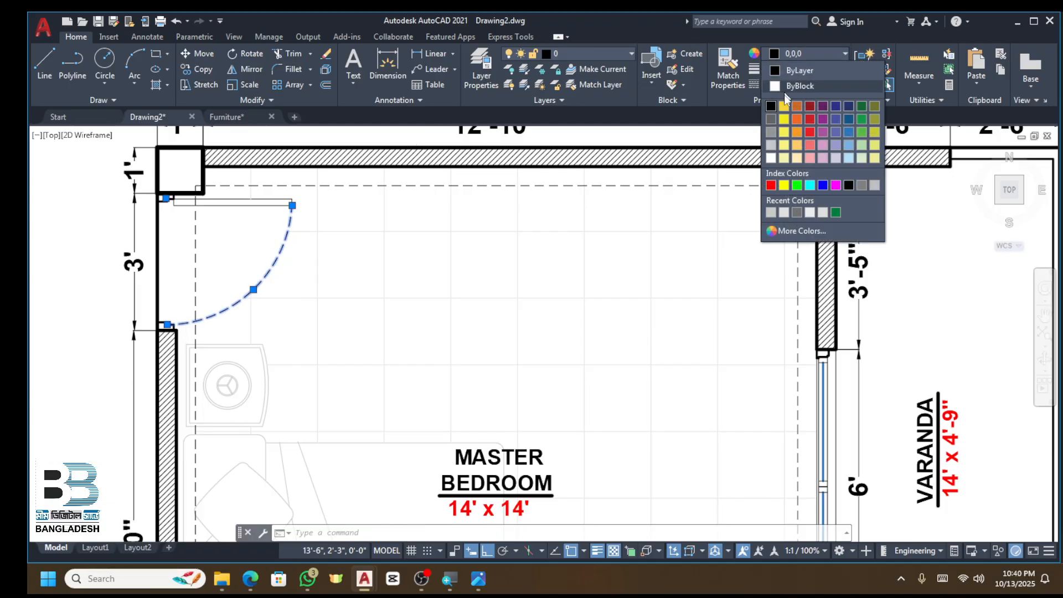
pyautogui.click(771, 132)
pyautogui.press('Escape')
pyautogui.press('Escape')
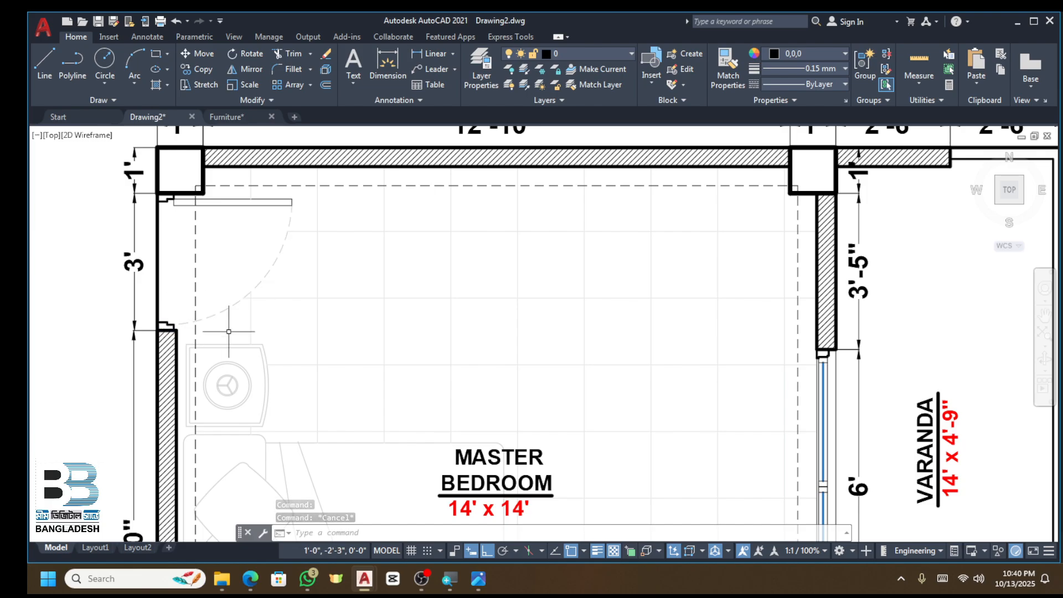
pyautogui.scroll(-4, 221, 318)
pyautogui.scroll(2, 634, 275)
pyautogui.scroll(-2, 633, 275)
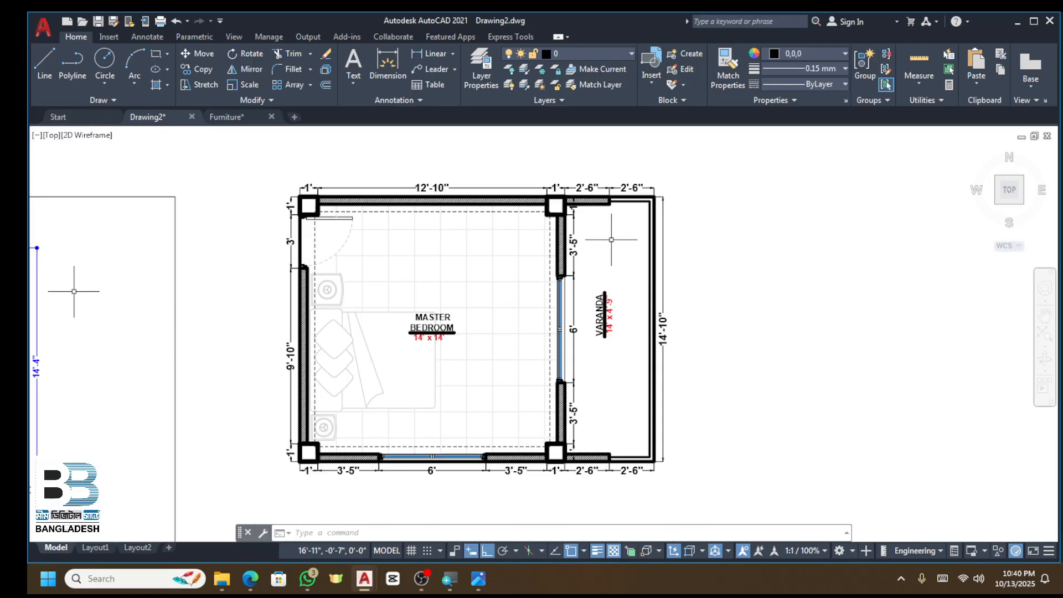
pyautogui.scroll(5, 608, 277)
pyautogui.click(708, 202)
pyautogui.click(604, 301)
pyautogui.scroll(-4, 604, 300)
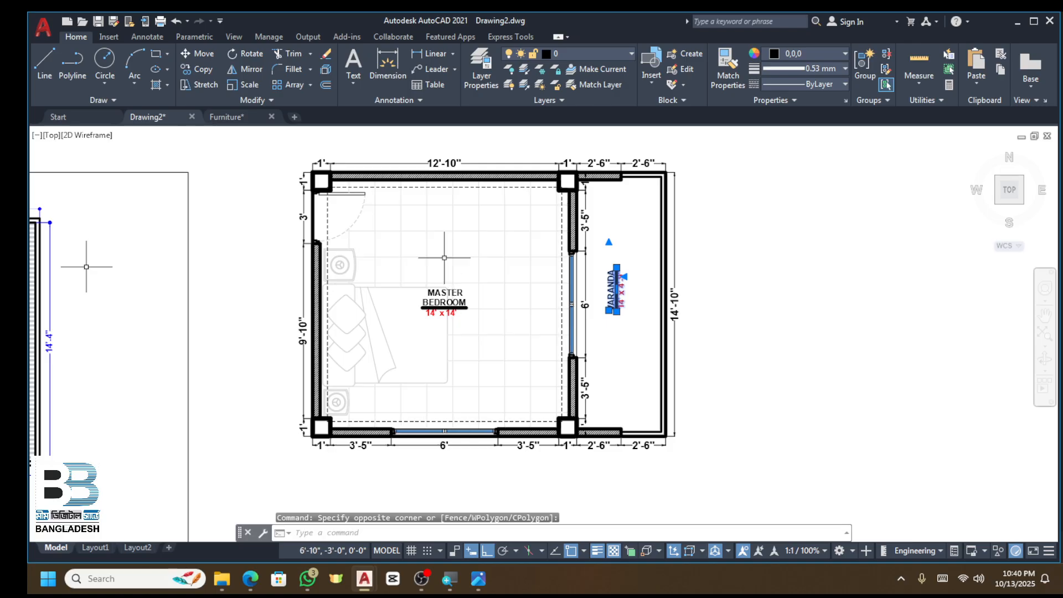
pyautogui.scroll(4, 639, 239)
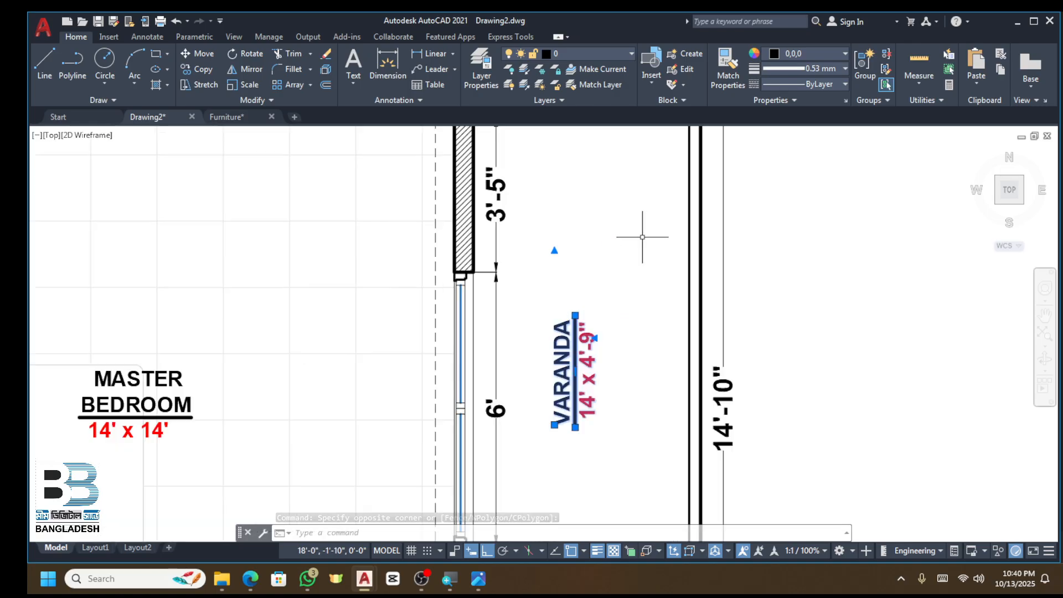
pyautogui.press('Escape')
pyautogui.press('Escape')
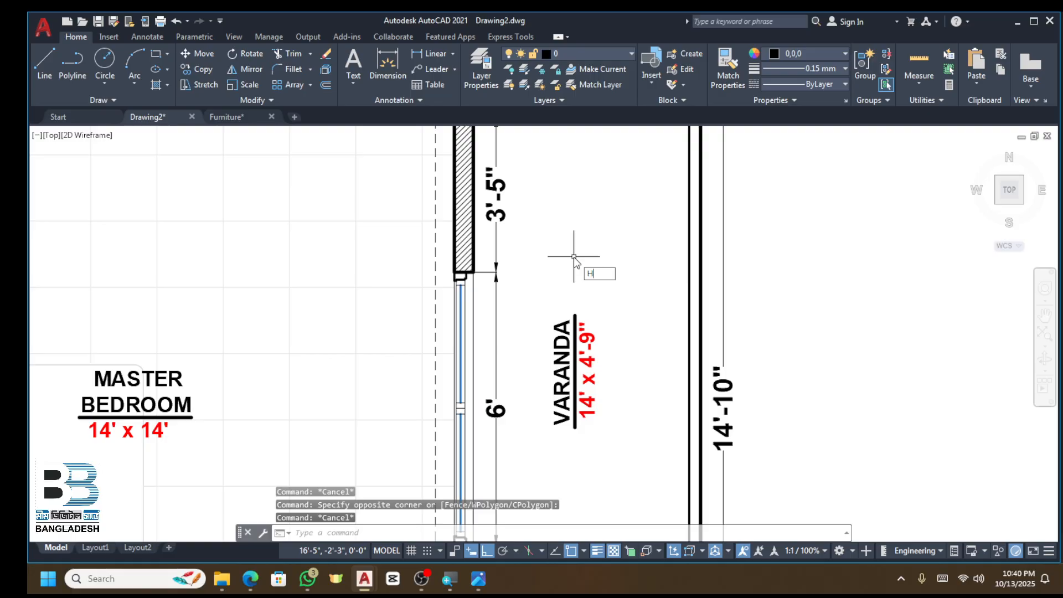
# Step: Try to hatch the veranda floor
pyautogui.write('H')
pyautogui.press('Return')
pyautogui.scroll(-4, 595, 268)
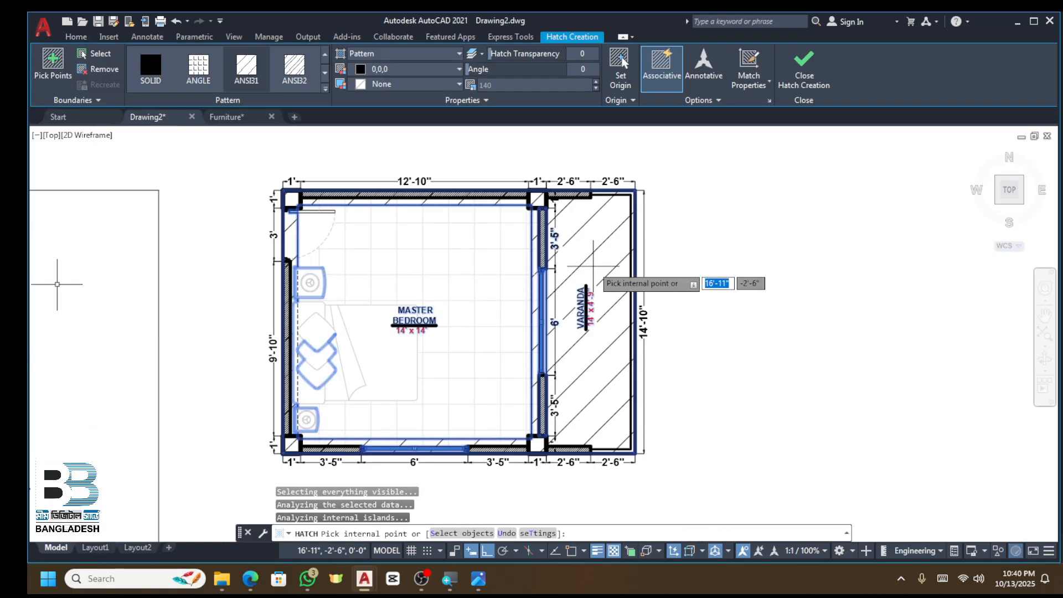
pyautogui.hotkey('ctrl', 'z')
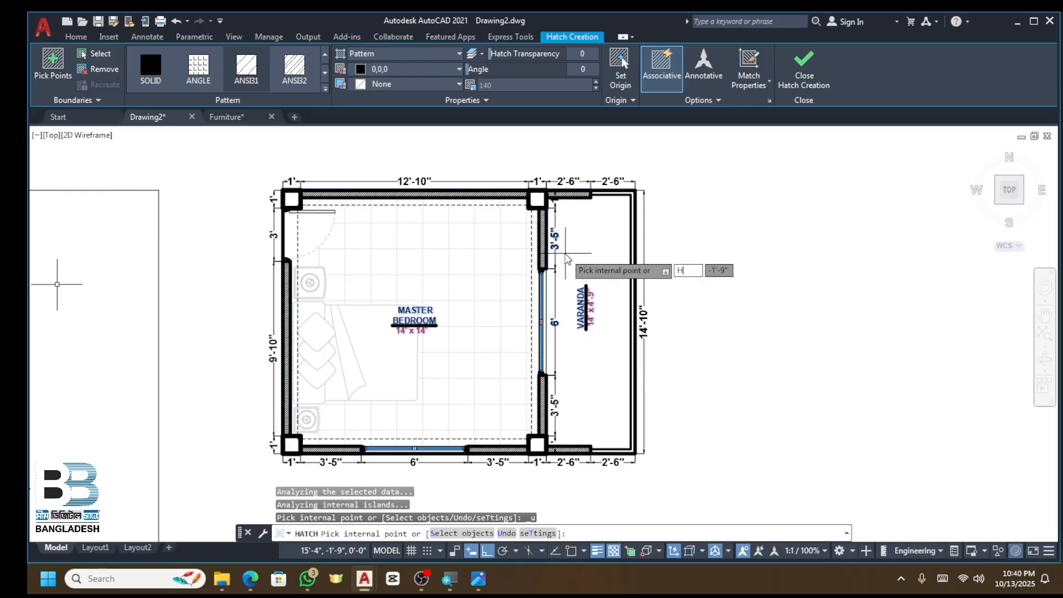
pyautogui.press('Escape')
pyautogui.press('Escape')
pyautogui.press('Escape')
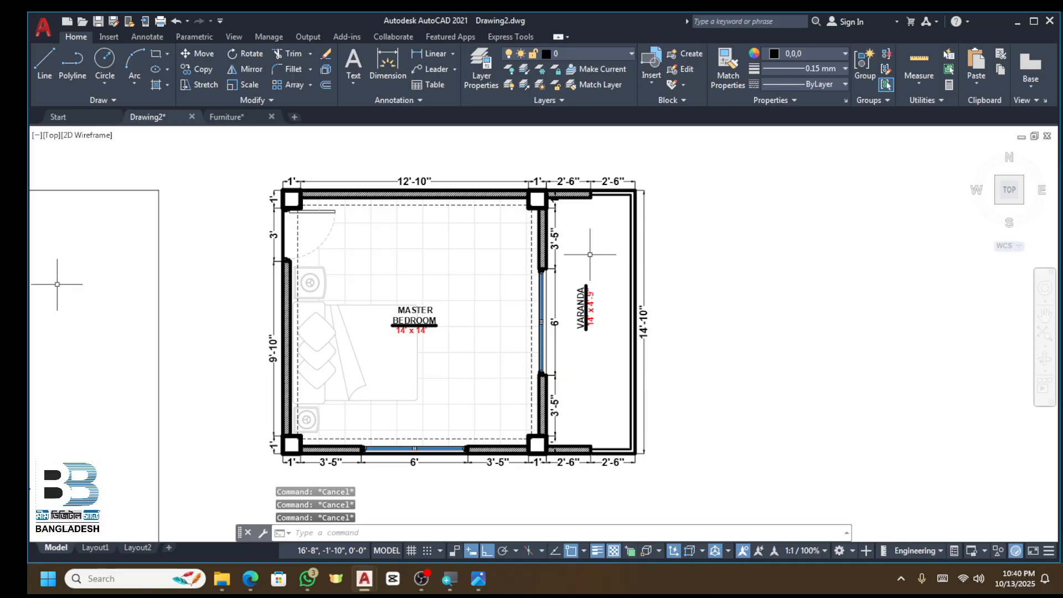
pyautogui.write('H')
pyautogui.press('Return')
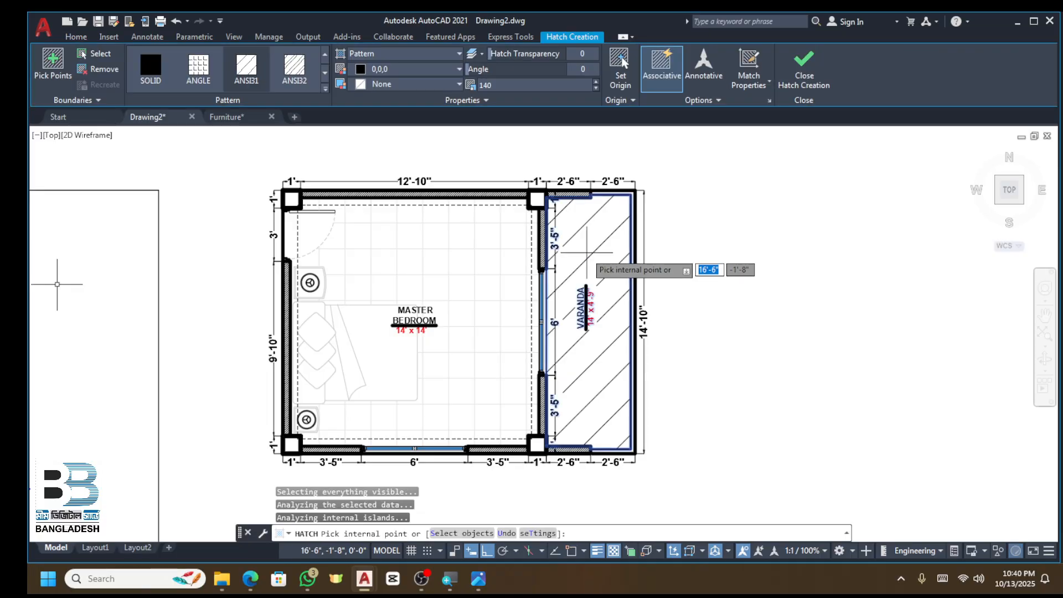
pyautogui.press('Return')
pyautogui.click(581, 230)
pyautogui.press('Delete')
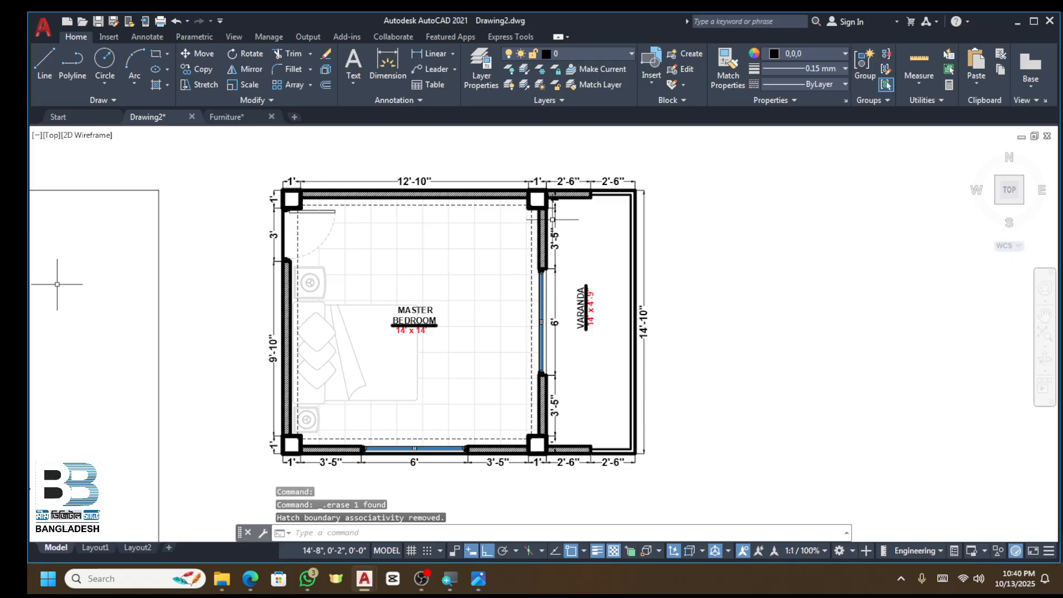
# Step: Draw a rectangle over the veranda floor, from the upper column's wall corner to the opposite inner corner of the veranda wall
pyautogui.click(156, 53)
pyautogui.scroll(6, 534, 198)
pyautogui.click(537, 199)
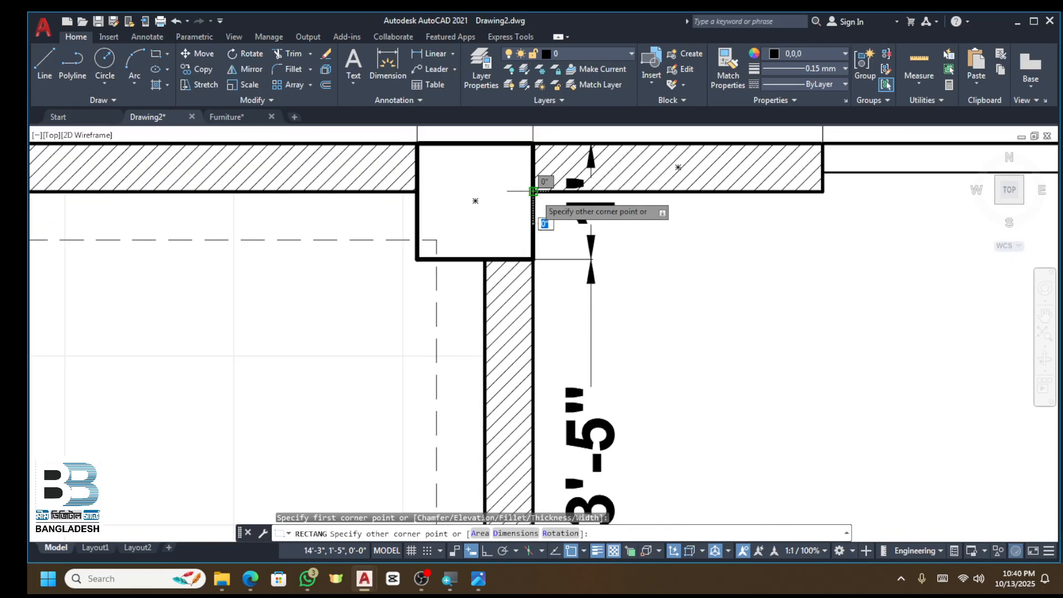
pyautogui.scroll(-6, 537, 199)
pyautogui.scroll(5, 603, 448)
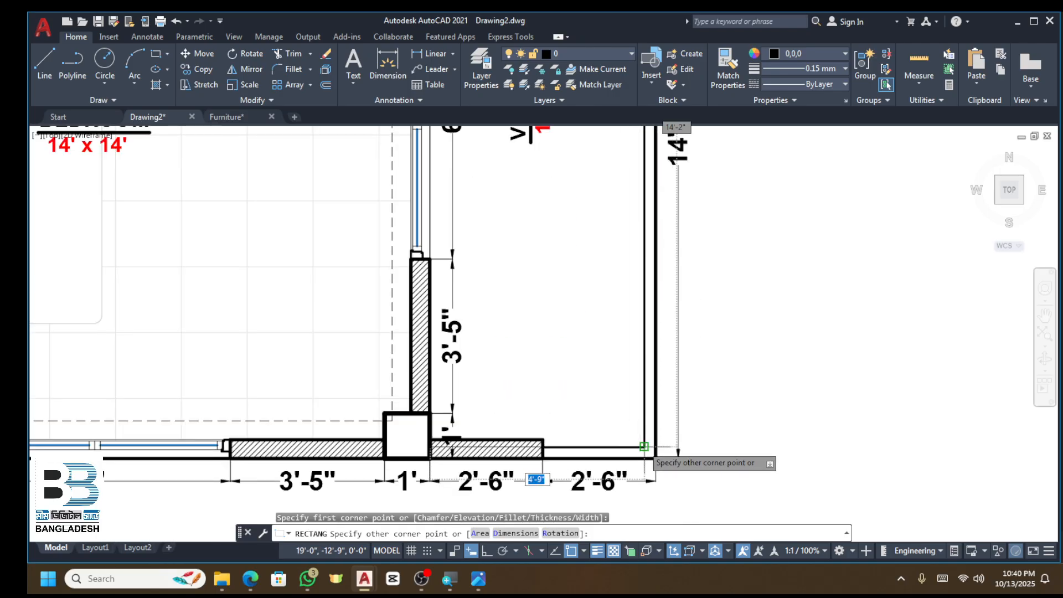
pyautogui.scroll(-3, 634, 446)
pyautogui.scroll(2, 637, 440)
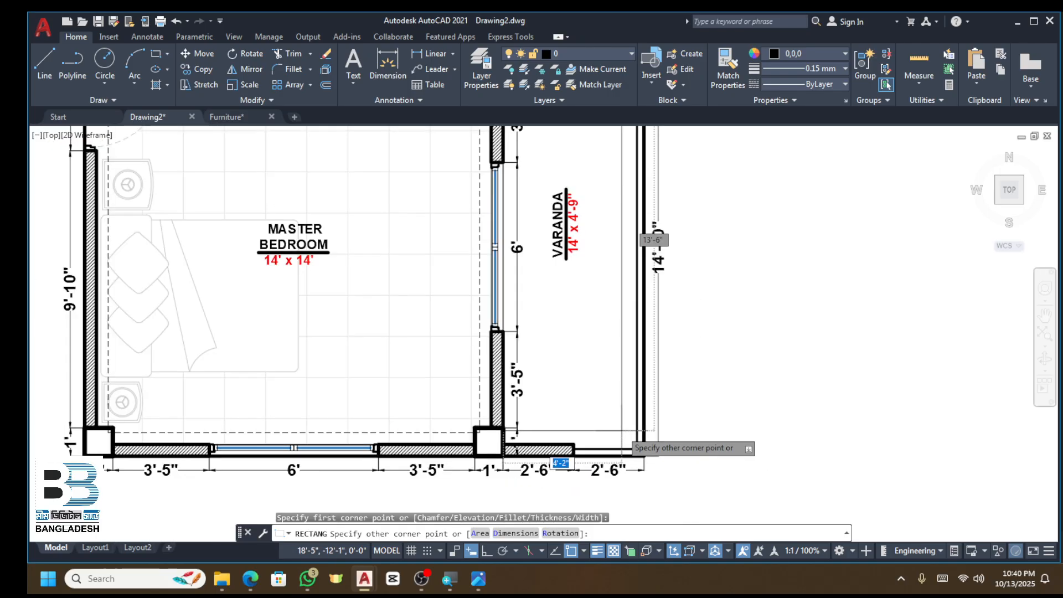
pyautogui.click(636, 438)
pyautogui.scroll(-4, 249, 315)
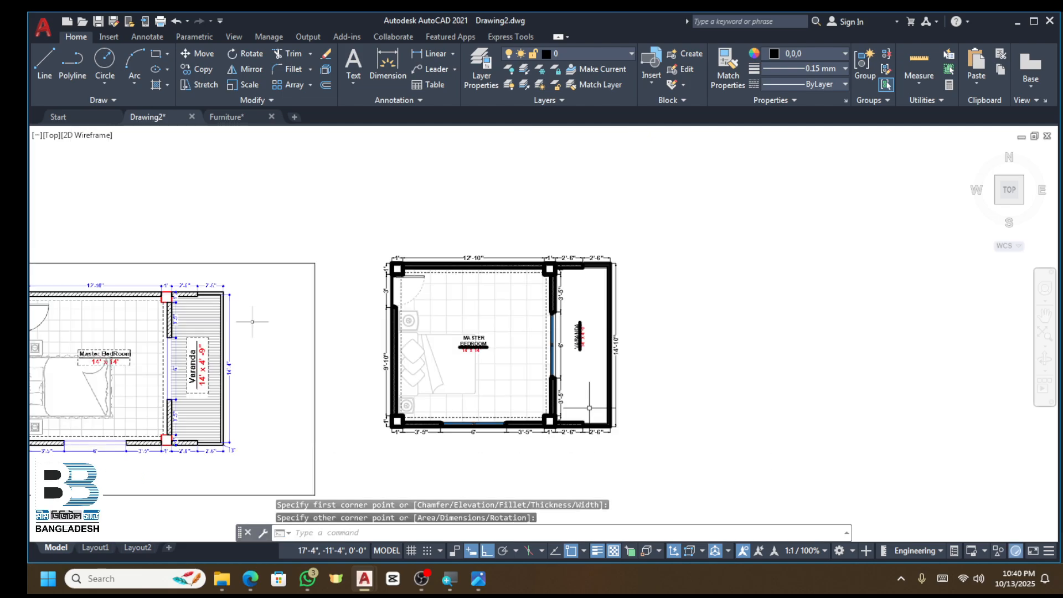
# Step: Hatch the veranda rectangle with the ANSI31 pattern at scale 140 and delete the boundary rectangle
pyautogui.scroll(4, 584, 366)
pyautogui.write('H')
pyautogui.press('Return')
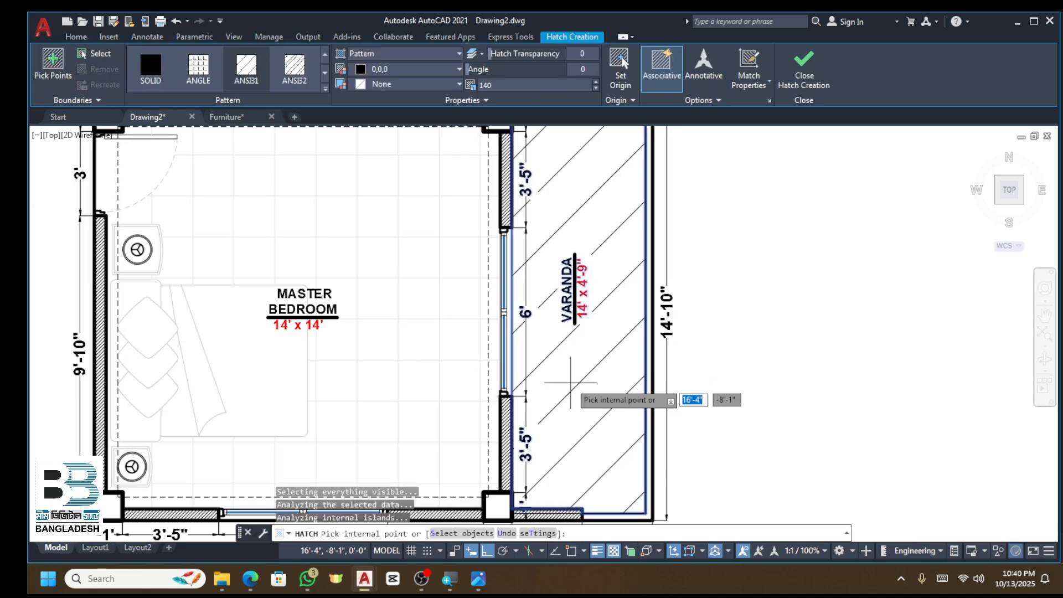
pyautogui.click(636, 377)
pyautogui.press('Escape')
pyautogui.click(646, 355)
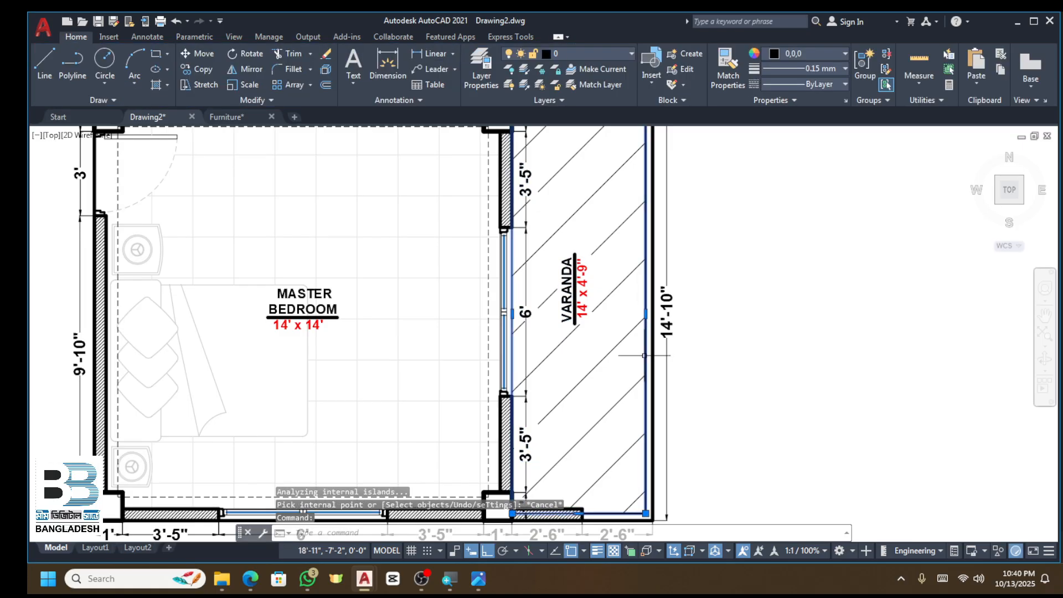
pyautogui.press('Delete')
# Step: Compare the veranda hatch with the reference plan and try angles of 10, 20, 40, 60 and 80 degrees on it
pyautogui.scroll(-5, 520, 238)
pyautogui.scroll(2, 622, 332)
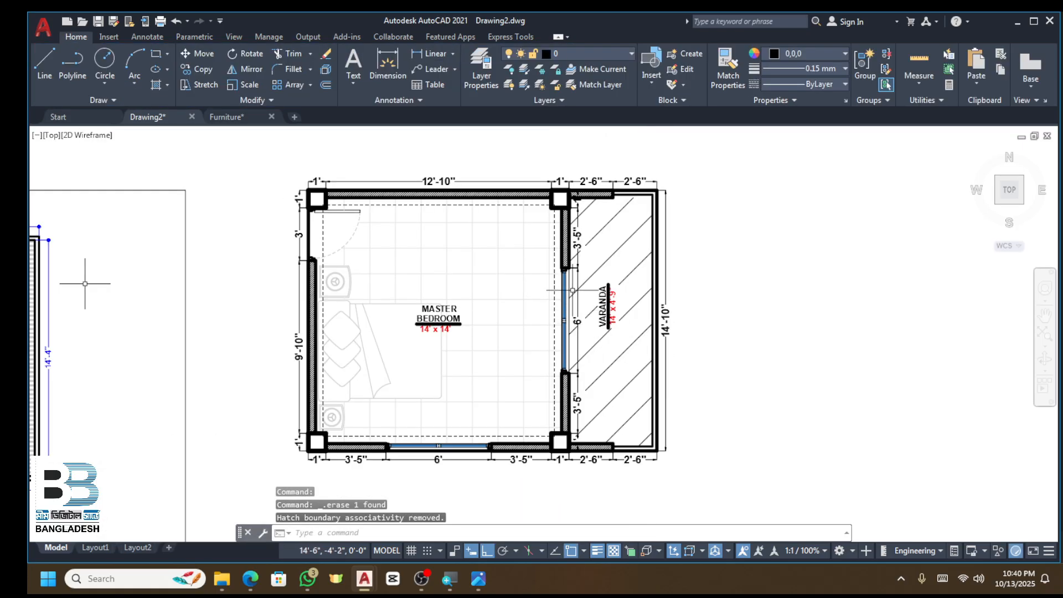
pyautogui.scroll(-2, 615, 327)
pyautogui.scroll(4, 284, 299)
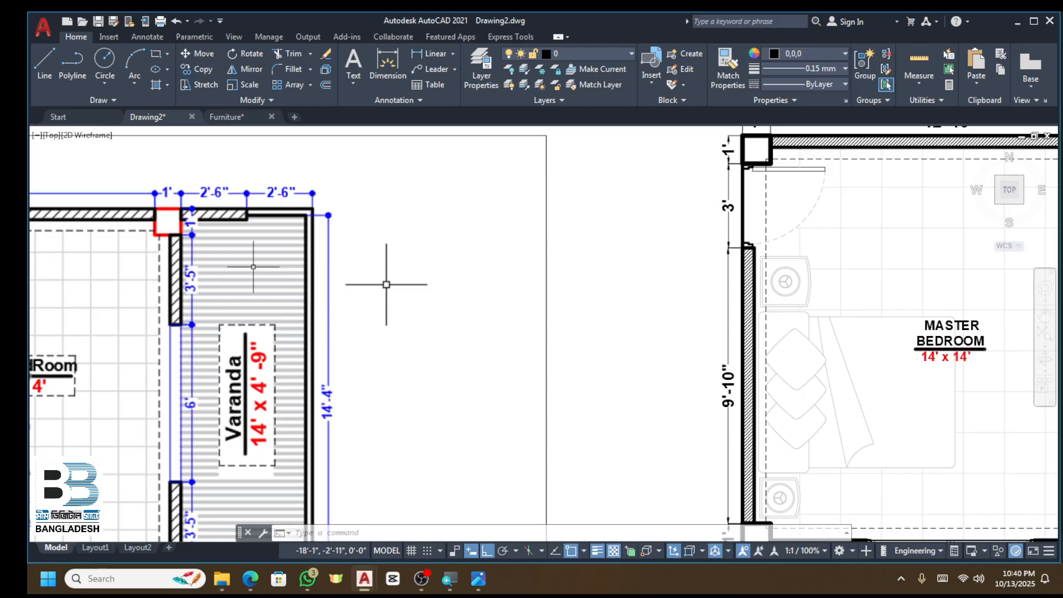
pyautogui.scroll(-3, 343, 260)
pyautogui.scroll(5, 745, 221)
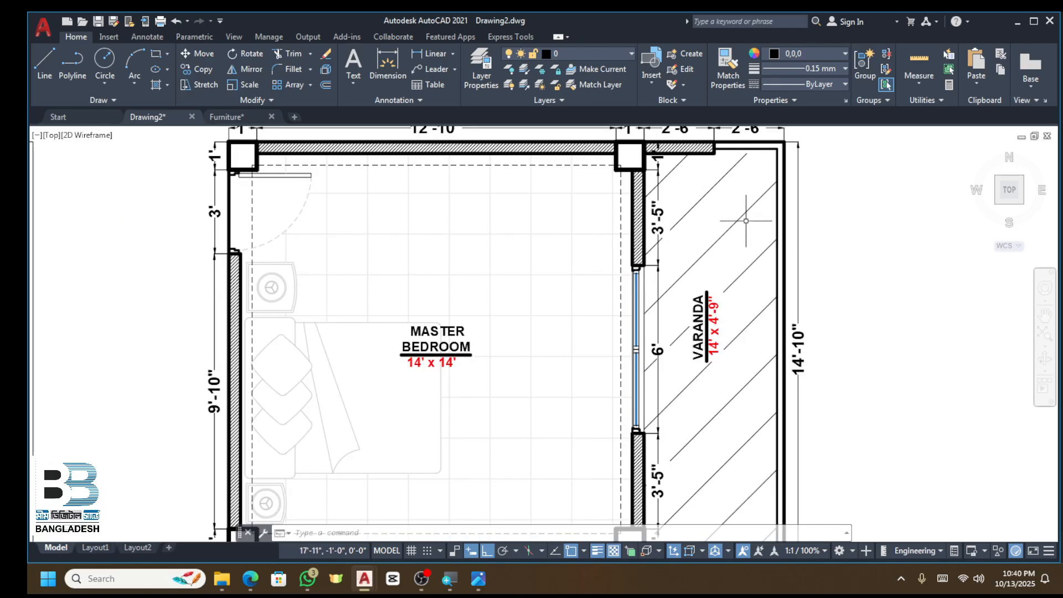
pyautogui.click(746, 221)
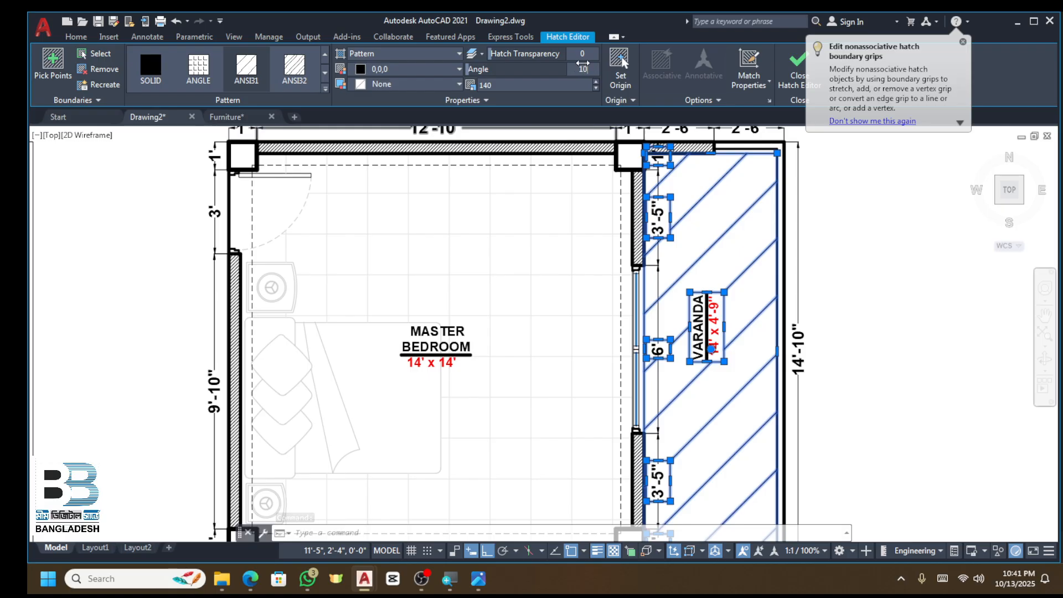
pyautogui.press('Return')
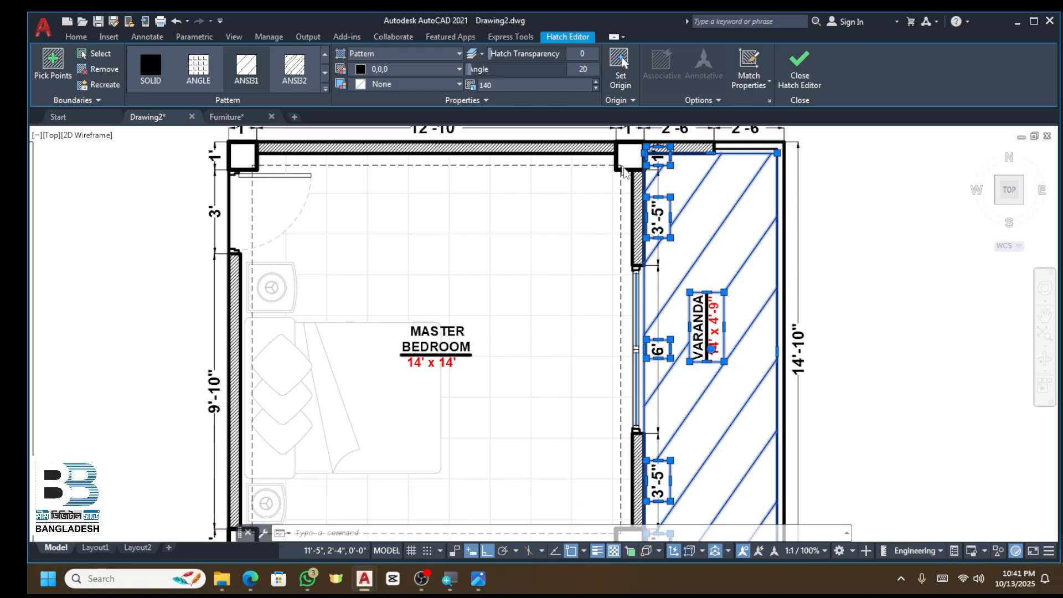
pyautogui.press('Return')
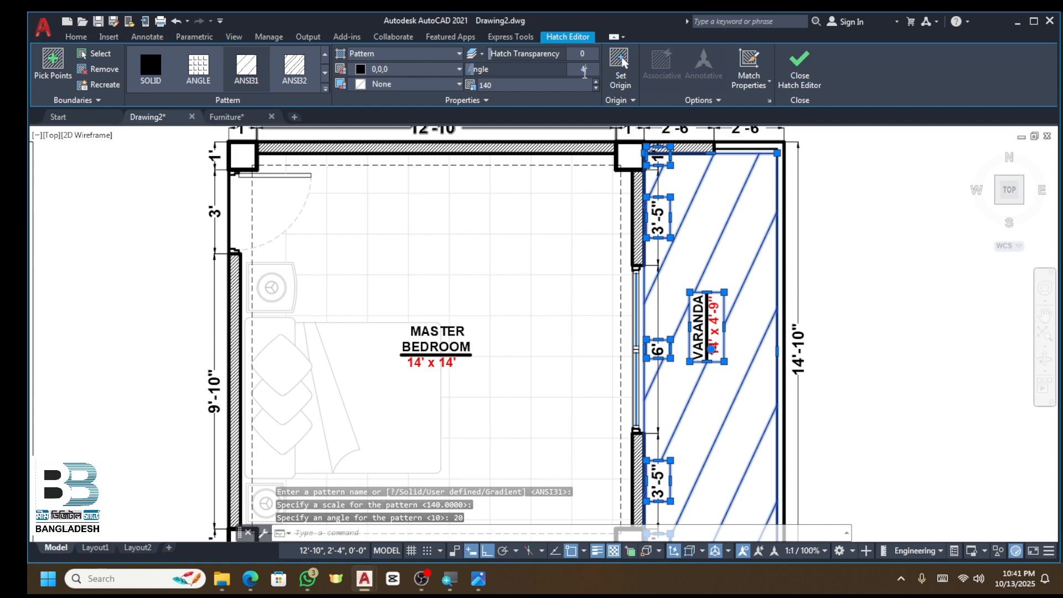
pyautogui.write('40')
pyautogui.press('Return')
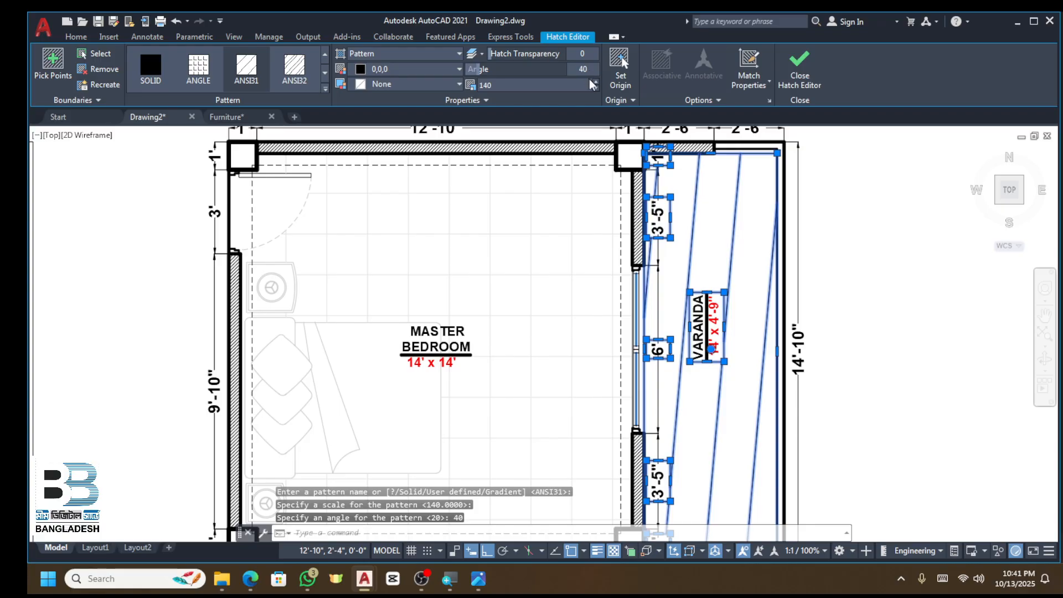
pyautogui.write('60')
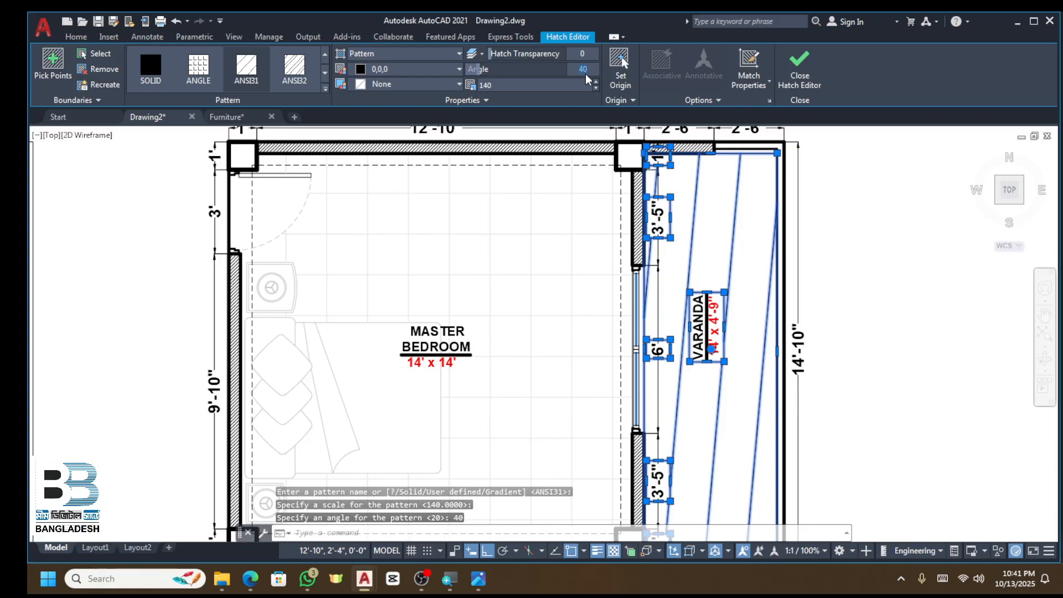
pyautogui.press('Return')
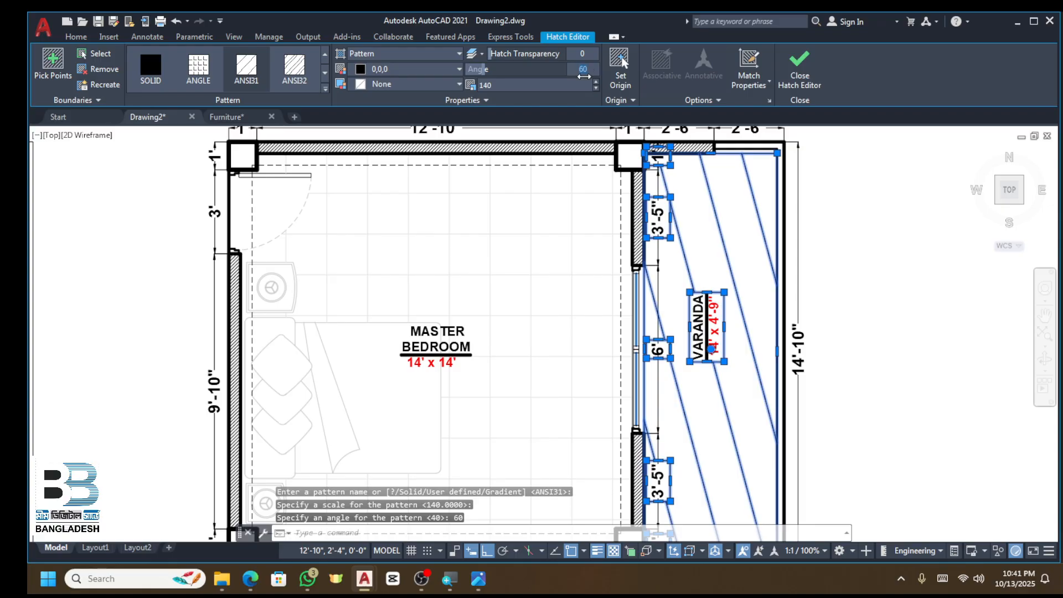
pyautogui.write('80')
pyautogui.press('Return')
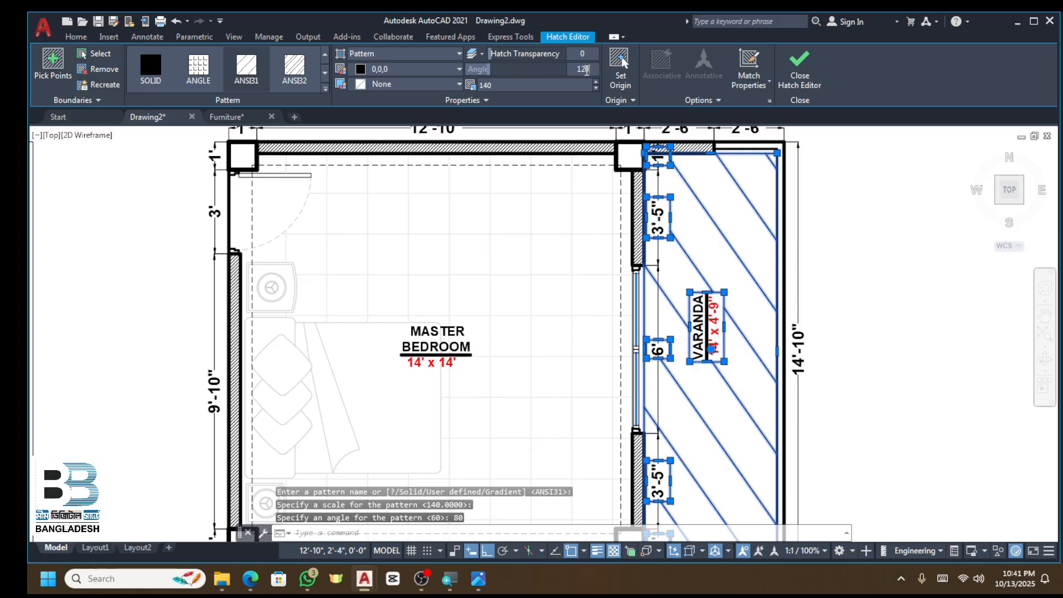
# Step: Rotate the veranda hatch through 120, 125 and 130 degrees to a final angle of 135 degrees
pyautogui.write('120')
pyautogui.press('Return')
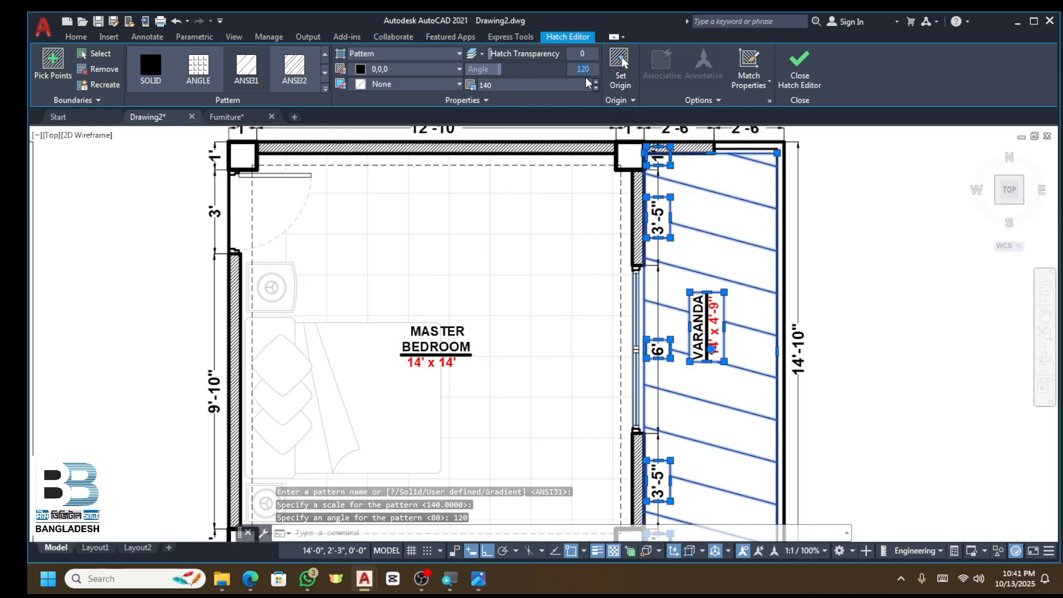
pyautogui.write('125')
pyautogui.press('Return')
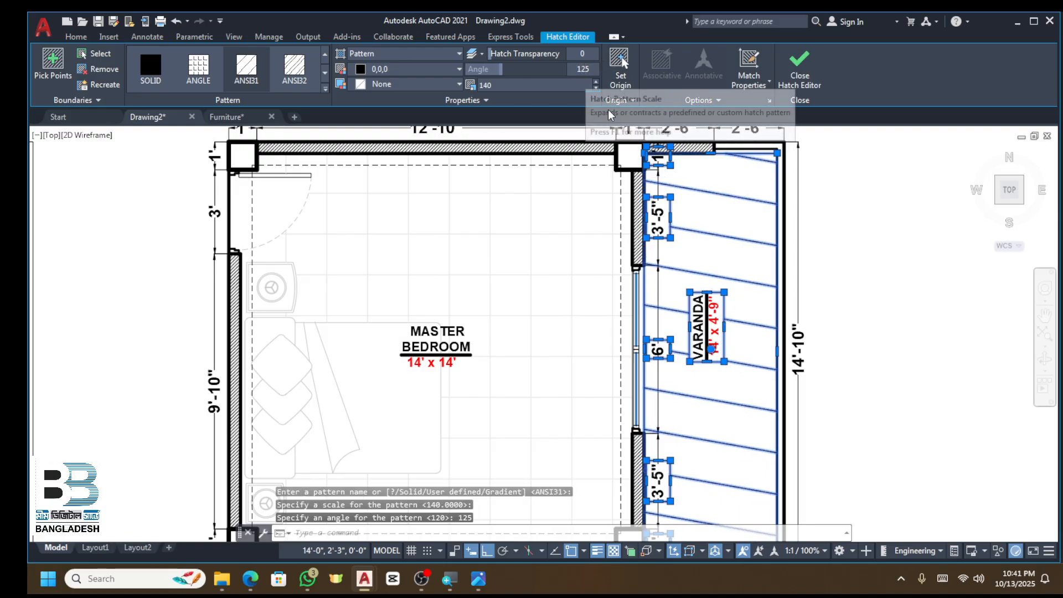
pyautogui.click(588, 69)
pyautogui.write('130')
pyautogui.press('Return')
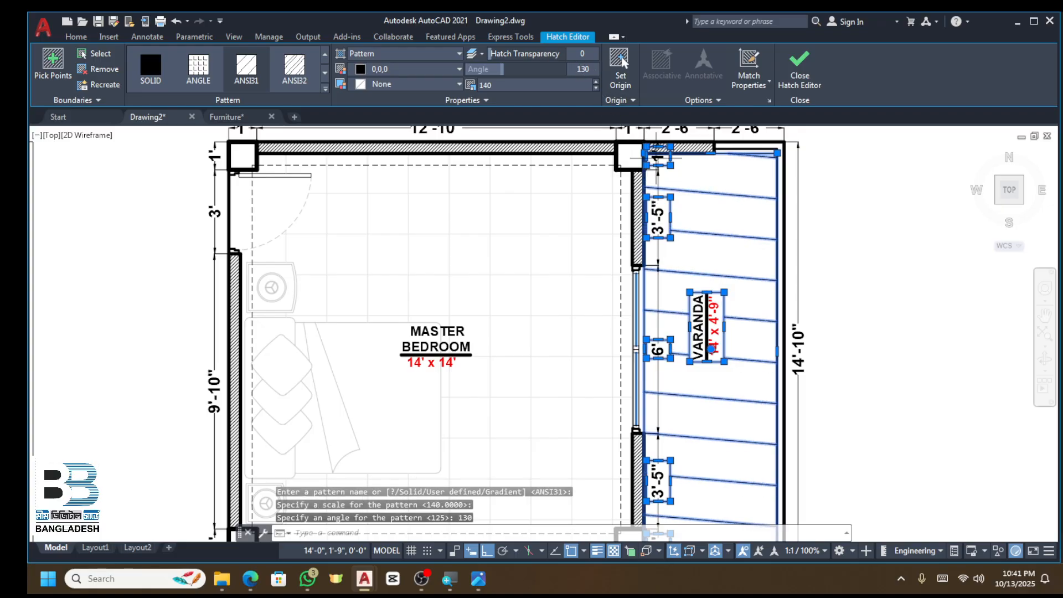
pyautogui.click(585, 71)
pyautogui.write('135')
pyautogui.press('Return')
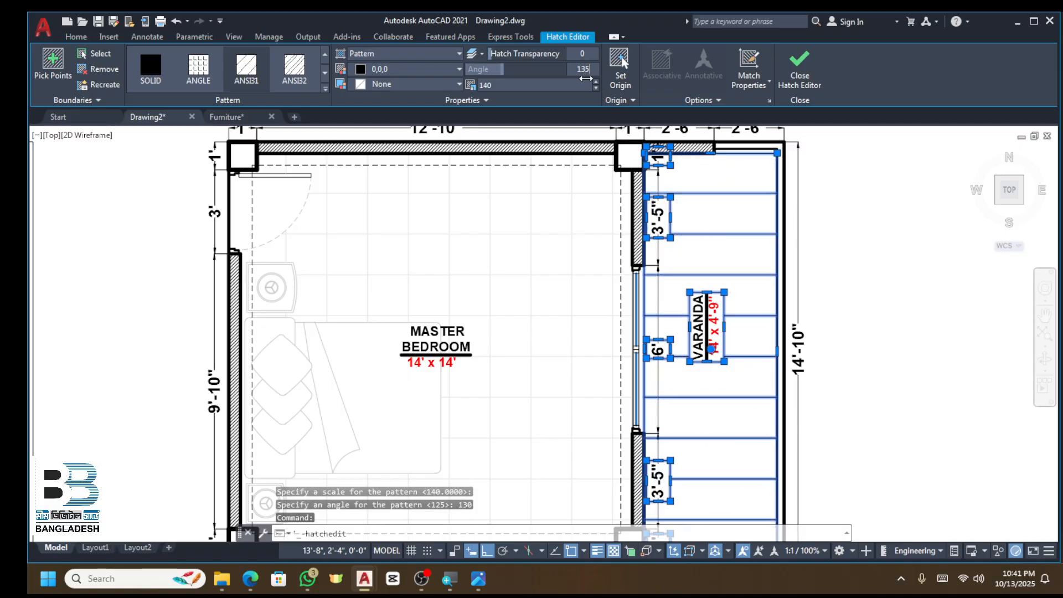
# Step: Tighten the veranda hatch lines by setting the pattern scale to 30 and finally to 25
pyautogui.scroll(8, 752, 162)
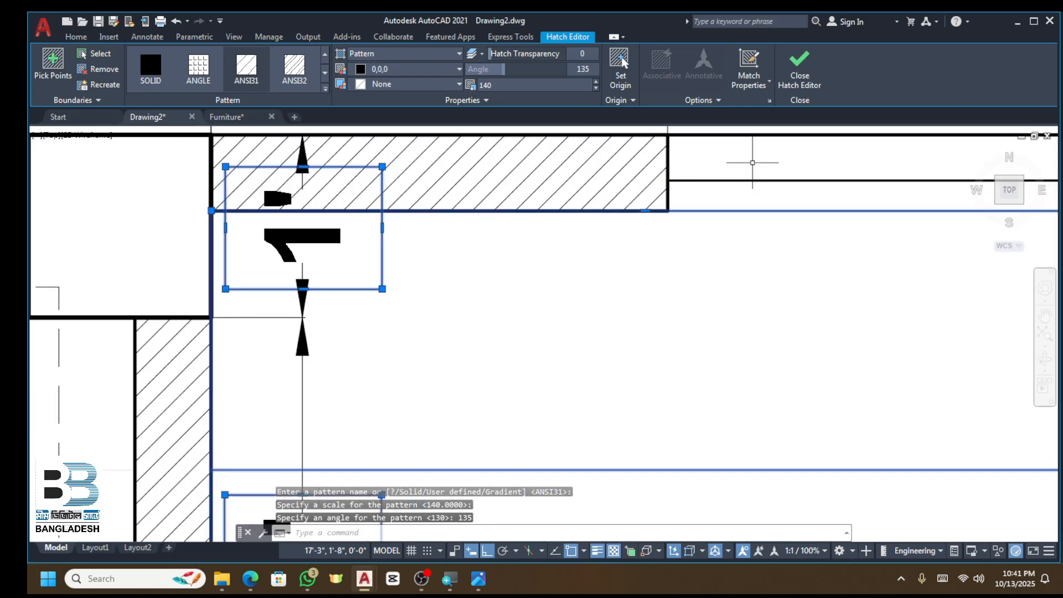
pyautogui.scroll(-8, 305, 222)
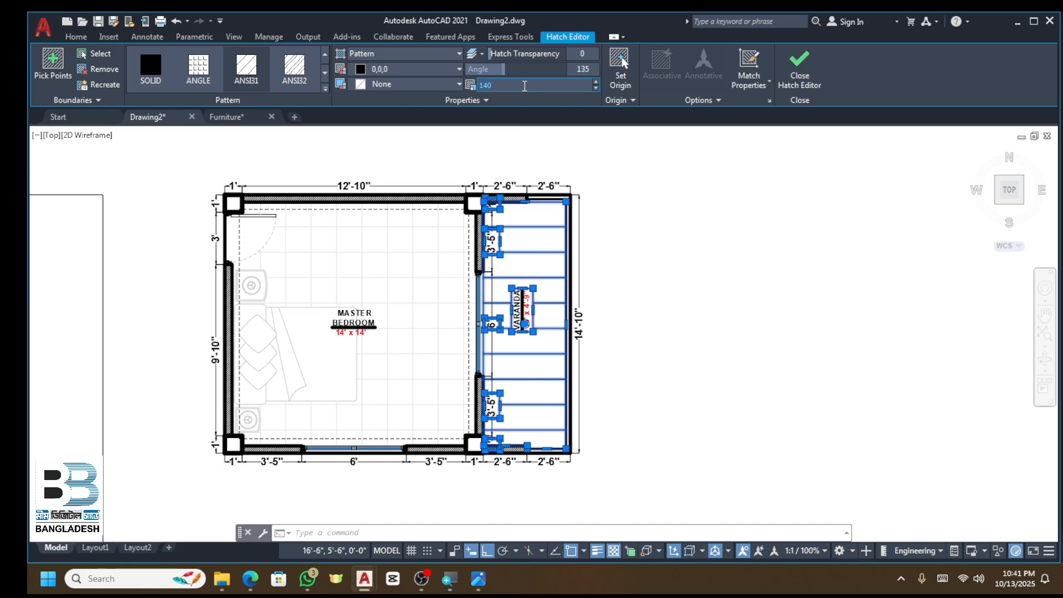
pyautogui.press('Return')
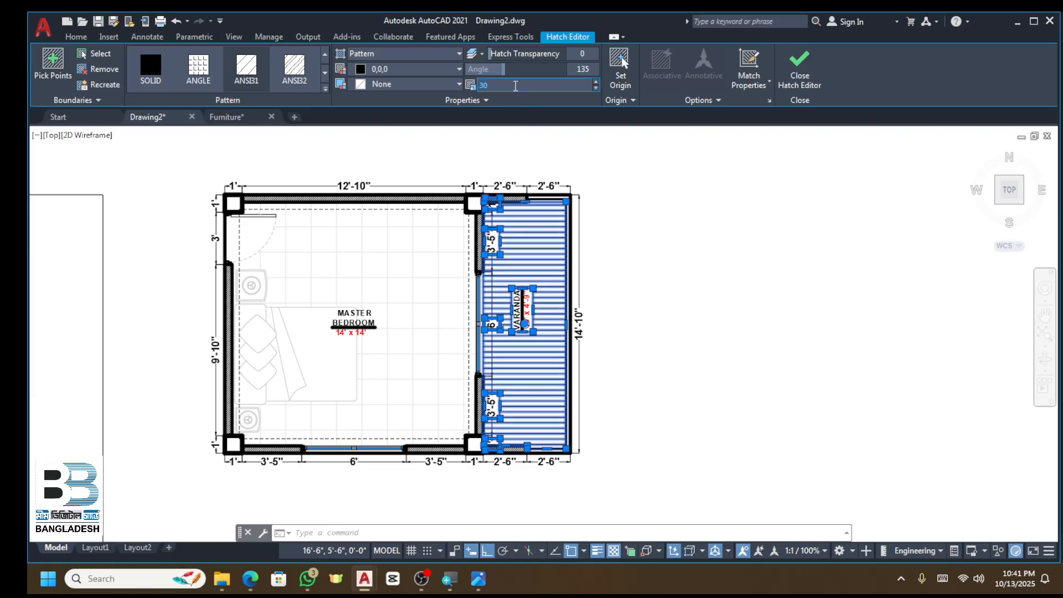
pyautogui.press('Return')
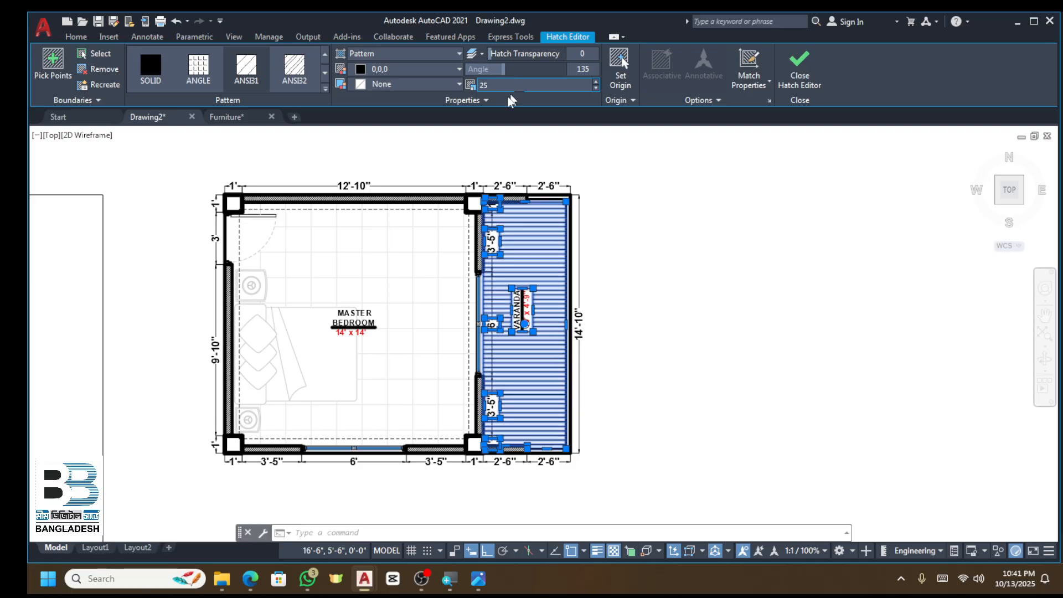
# Step: Change the veranda hatch colour to light grey and deselect the hatch
pyautogui.click(363, 71)
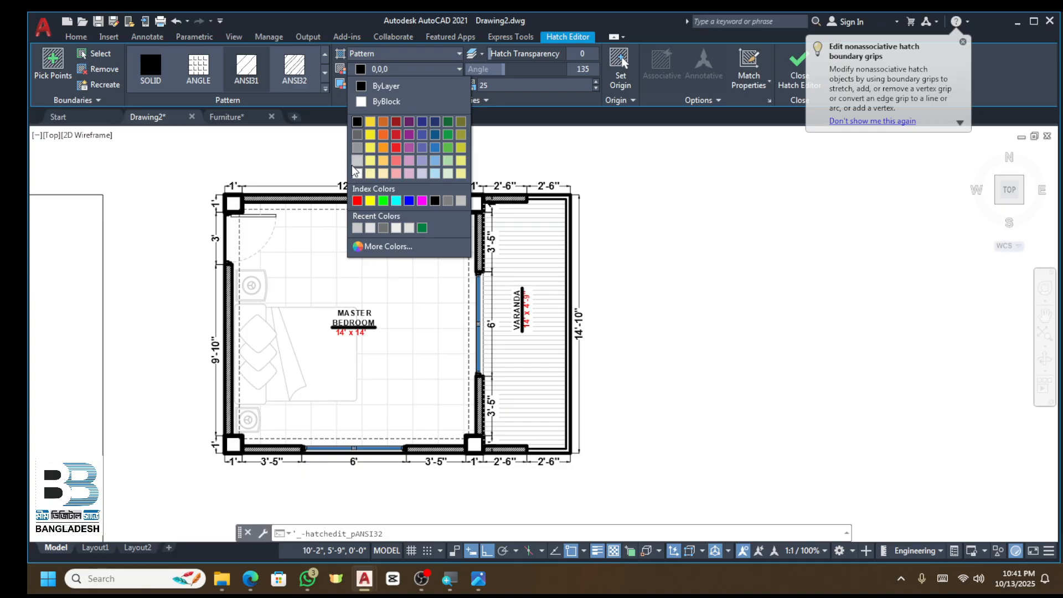
pyautogui.press('Escape')
pyautogui.press('Escape')
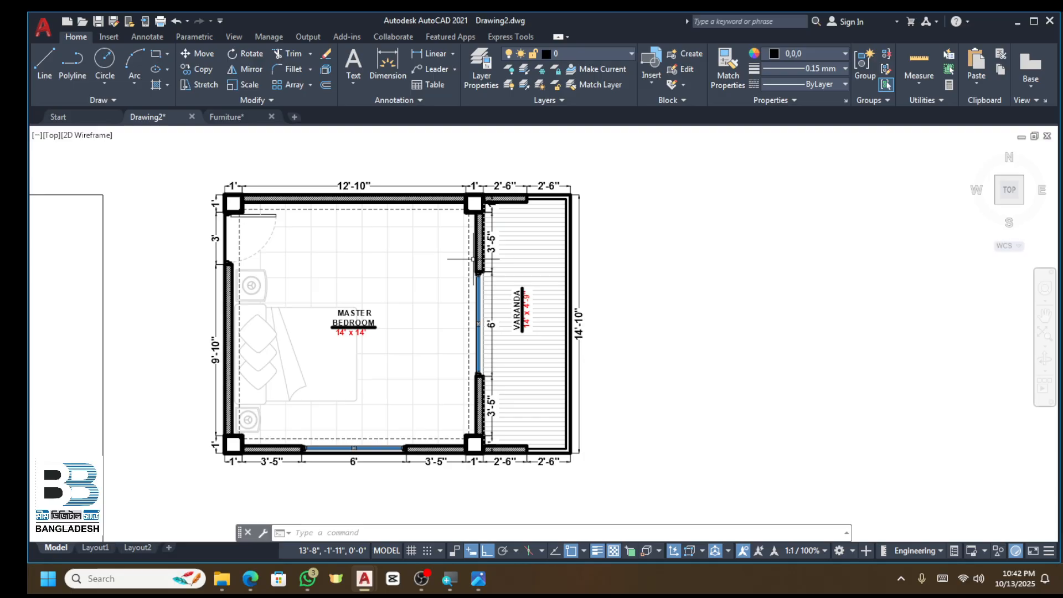
# Step: Delete the thick outer outline that runs across the bedroom's door opening
pyautogui.scroll(6, 571, 447)
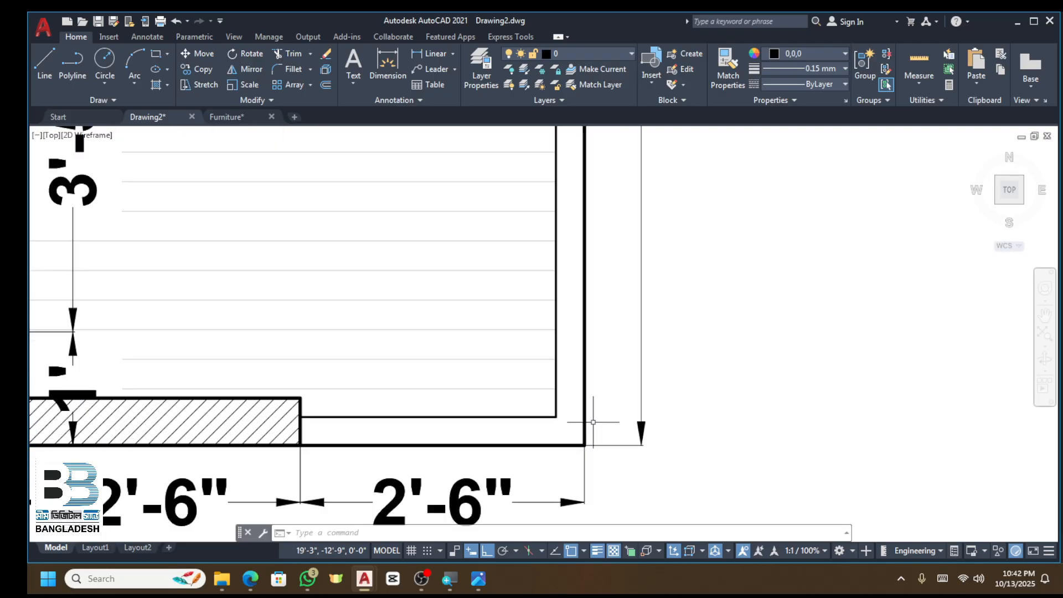
pyautogui.scroll(-8, 593, 422)
pyautogui.scroll(7, 376, 288)
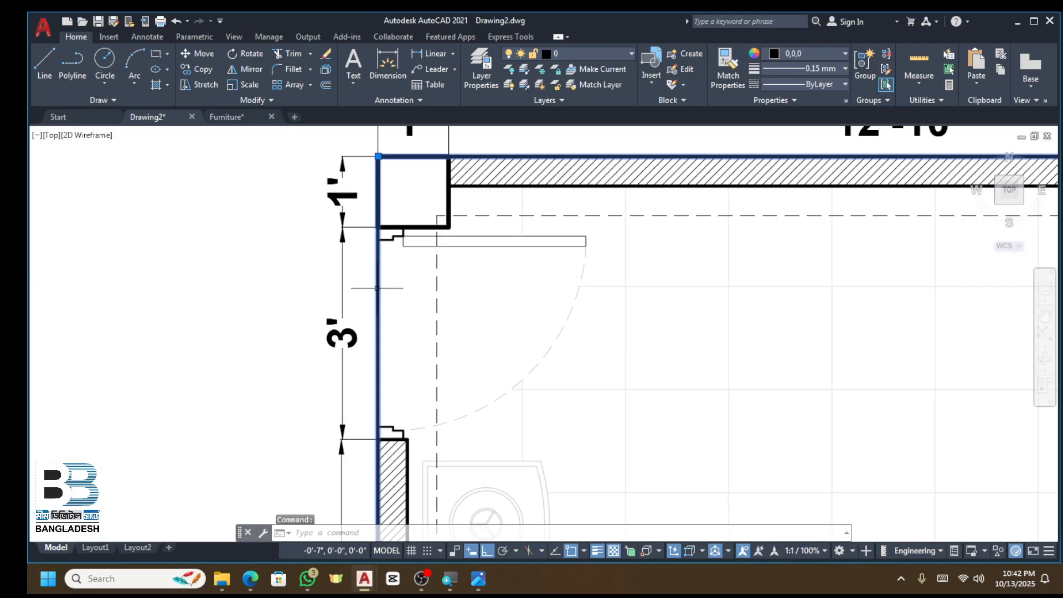
pyautogui.press('Delete')
pyautogui.scroll(-10, 392, 282)
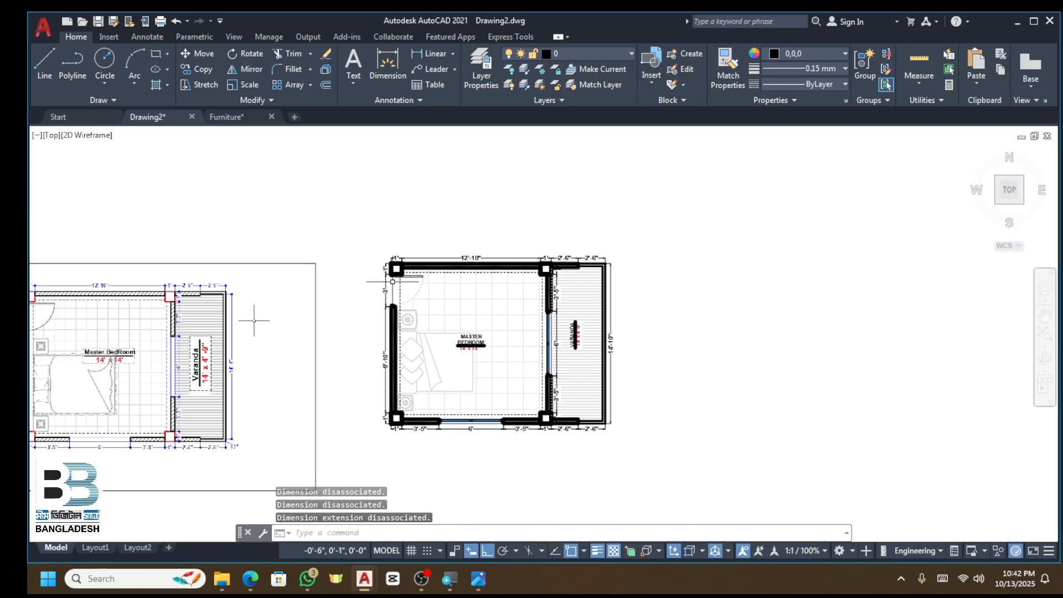
# Step: Inspect the hatched veranda and its name and size label up close
pyautogui.scroll(4, 537, 310)
pyautogui.scroll(4, 386, 346)
pyautogui.scroll(-4, 142, 249)
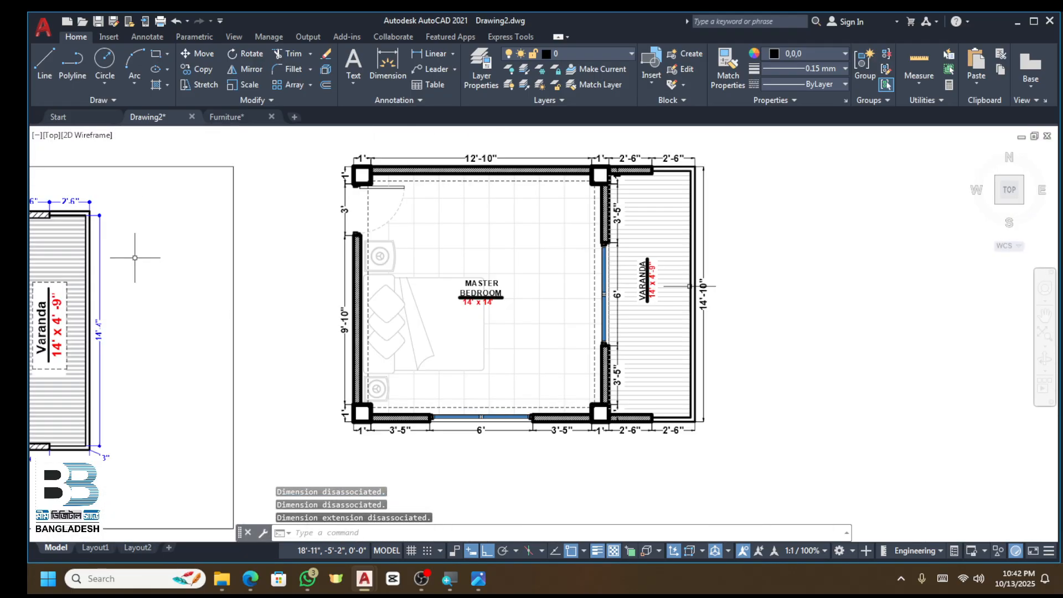
pyautogui.scroll(3, 636, 279)
pyautogui.scroll(2, 652, 271)
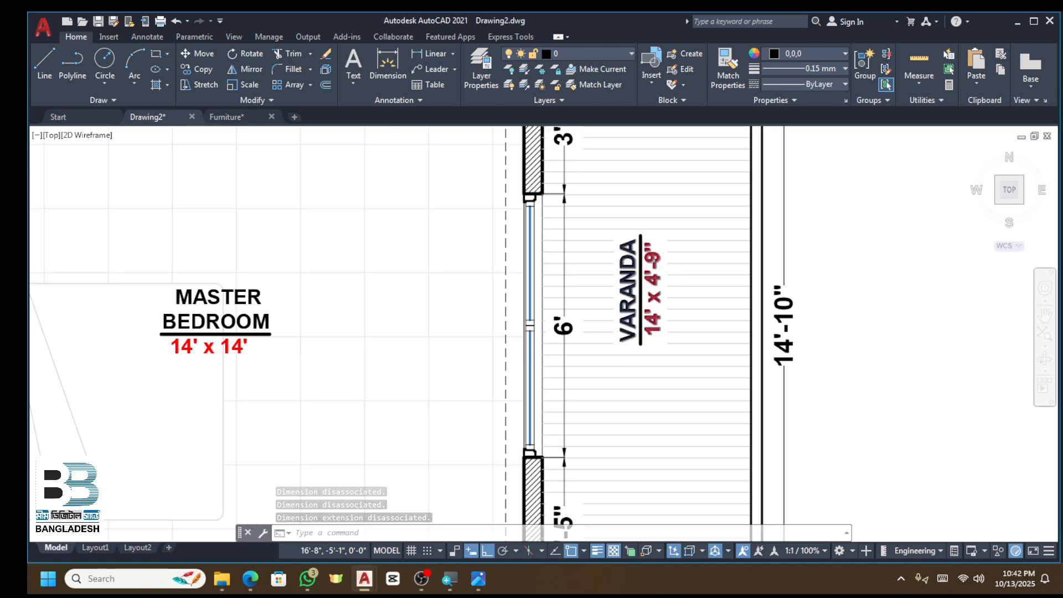
pyautogui.scroll(2, 587, 323)
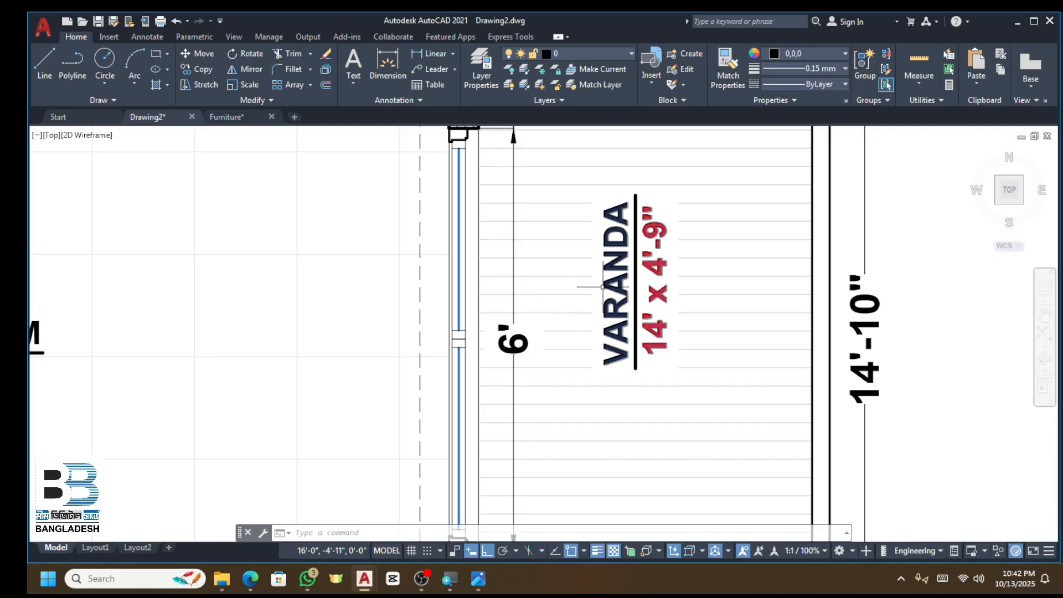
pyautogui.scroll(2, 593, 244)
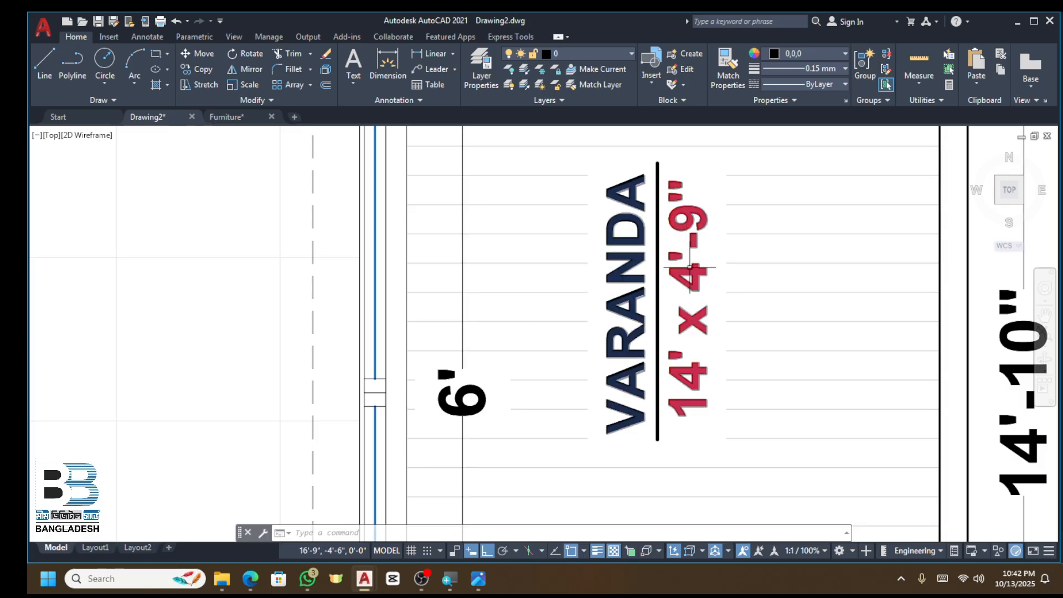
# Step: Try moving the veranda's name and size label with its underline further down the veranda, and undo the move
pyautogui.click(688, 220)
pyautogui.click(657, 243)
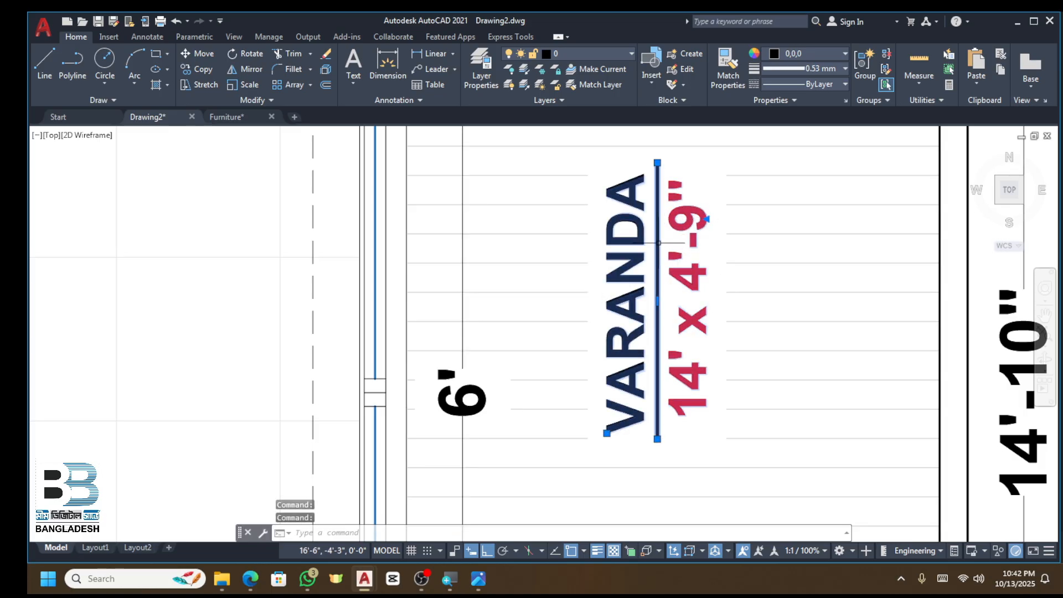
pyautogui.write('m')
pyautogui.press('Return')
pyautogui.click(664, 244)
pyautogui.scroll(-5, 661, 291)
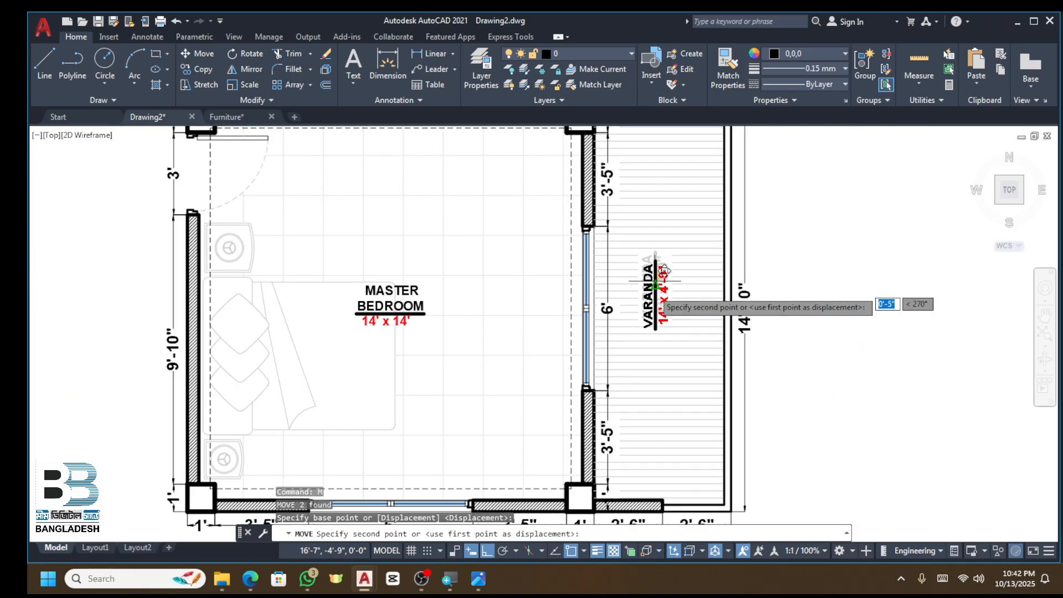
pyautogui.scroll(3, 642, 376)
pyautogui.click(642, 376)
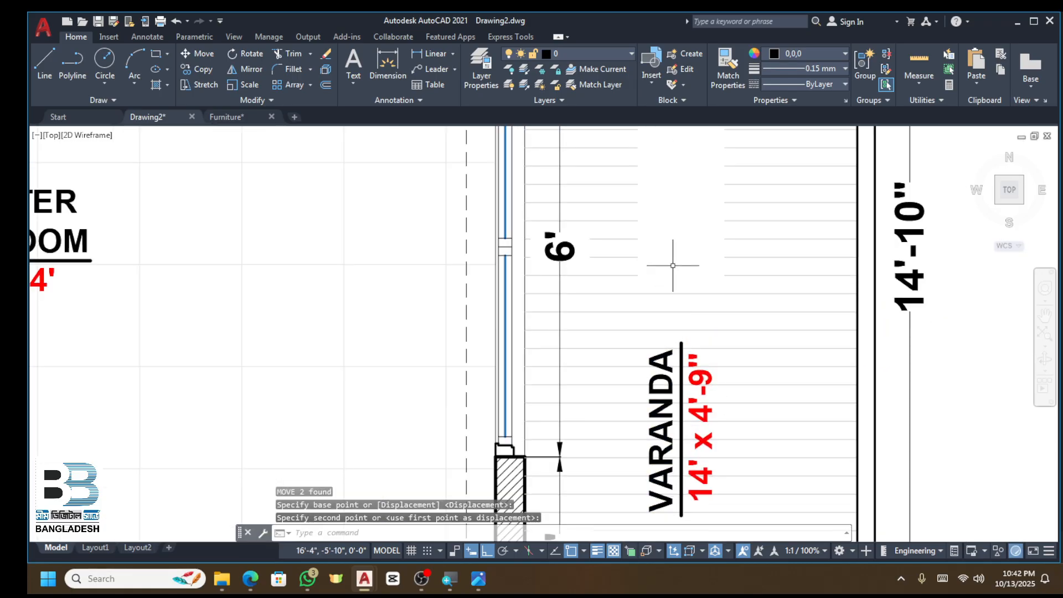
pyautogui.scroll(-2, 676, 265)
pyautogui.hotkey('ctrl', 'z')
pyautogui.hotkey('ctrl', 'z')
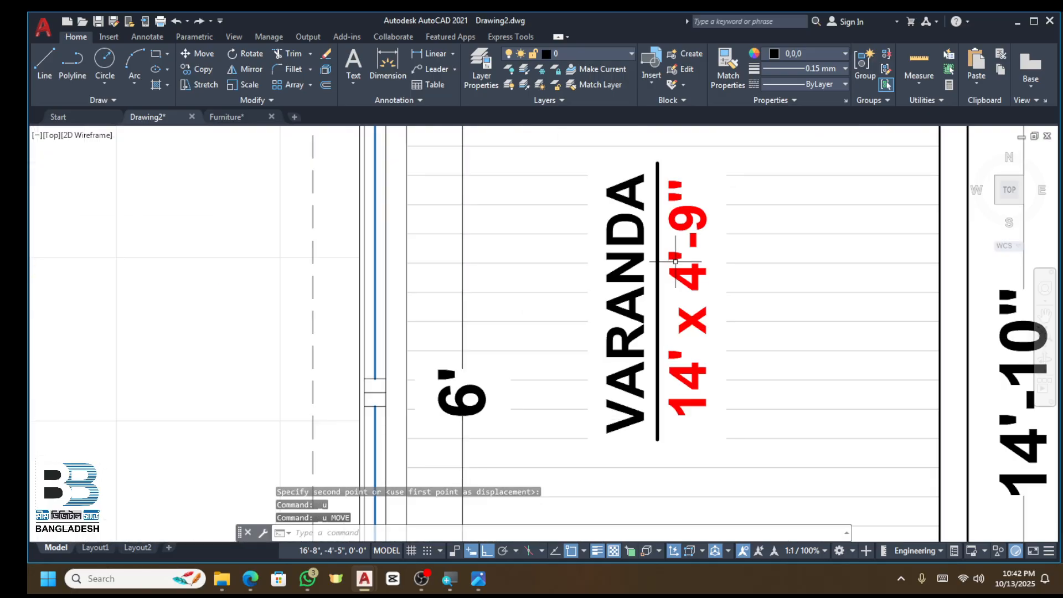
# Step: Compare the completed master bedroom and veranda plan with the reference plan beside it
pyautogui.scroll(-10, 680, 266)
pyautogui.scroll(3, 604, 244)
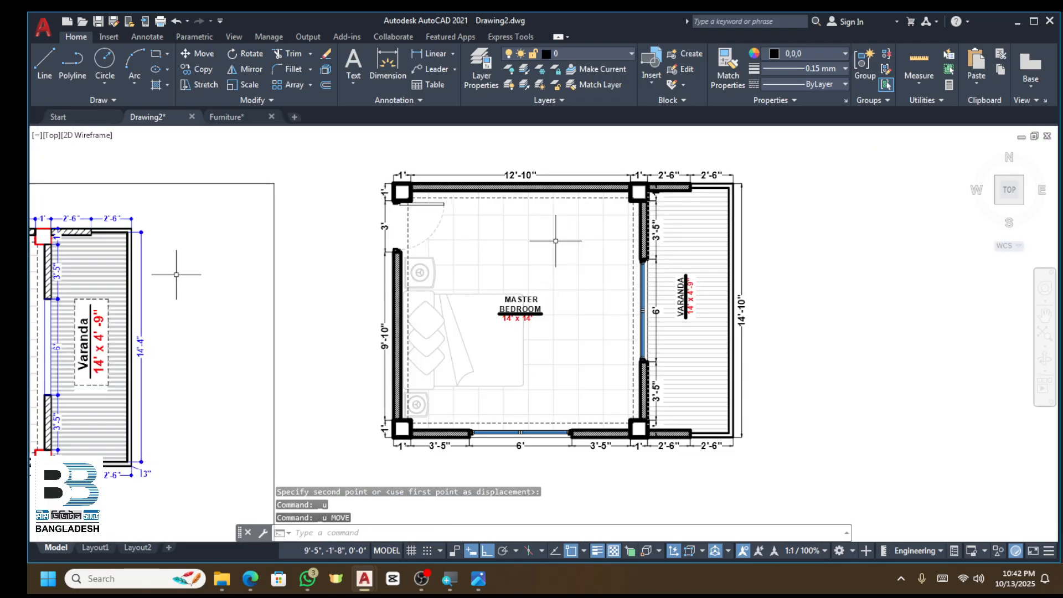
pyautogui.scroll(2, 503, 242)
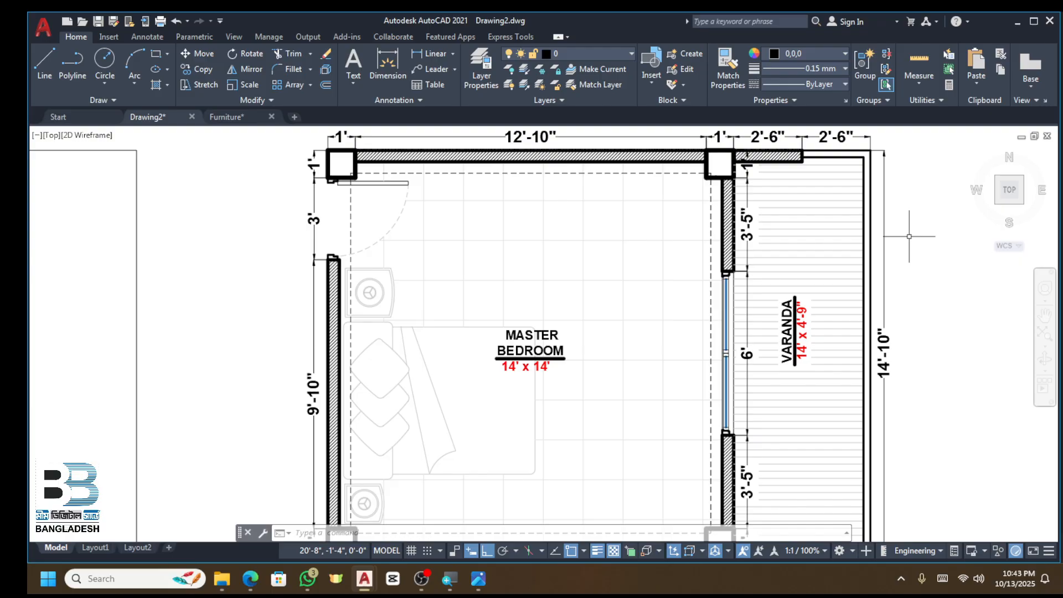
pyautogui.scroll(-4, 814, 213)
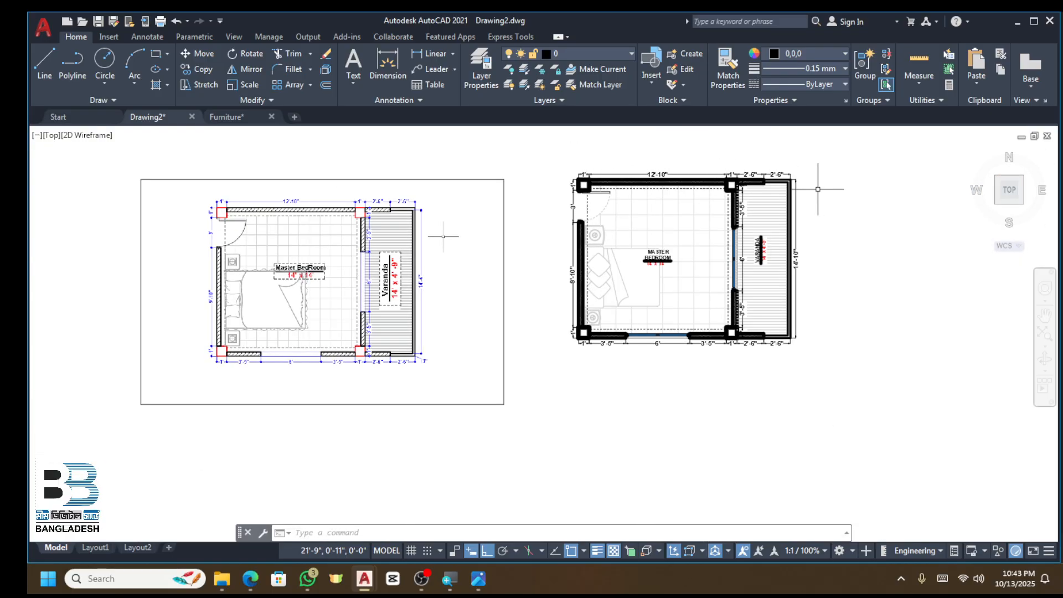
pyautogui.scroll(2, 758, 194)
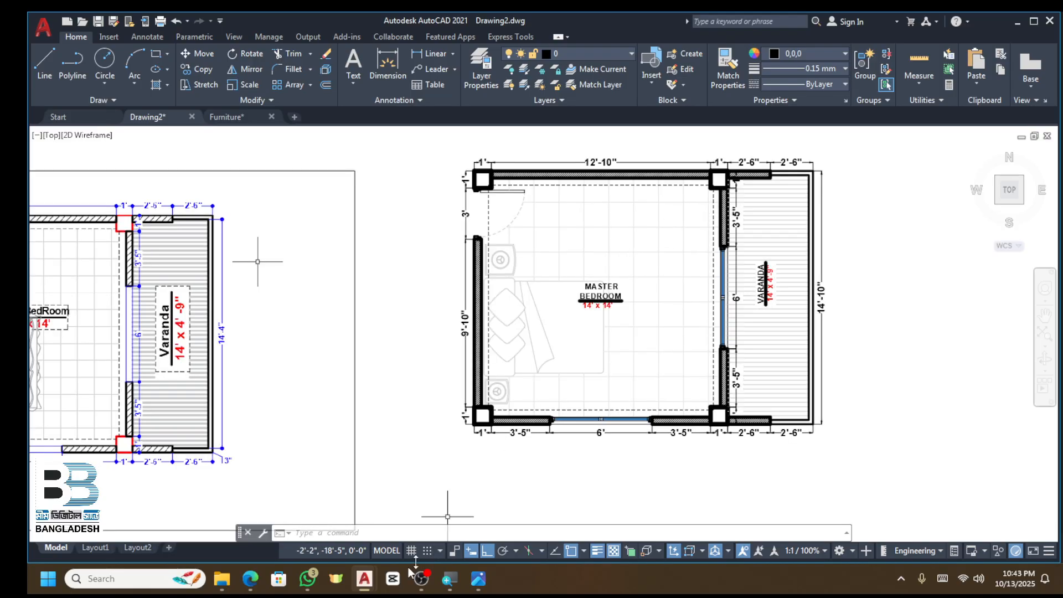